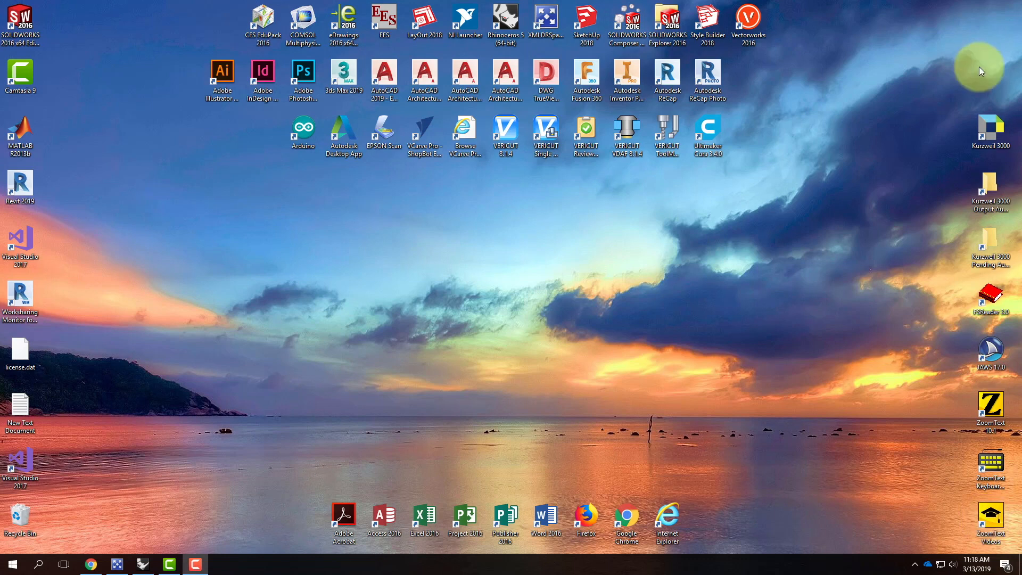
# Step: Start a SketchUp 2018 model from the Architectural Design - Feet and Inches template and delete the default person figure
pyautogui.doubleClick(587, 18)
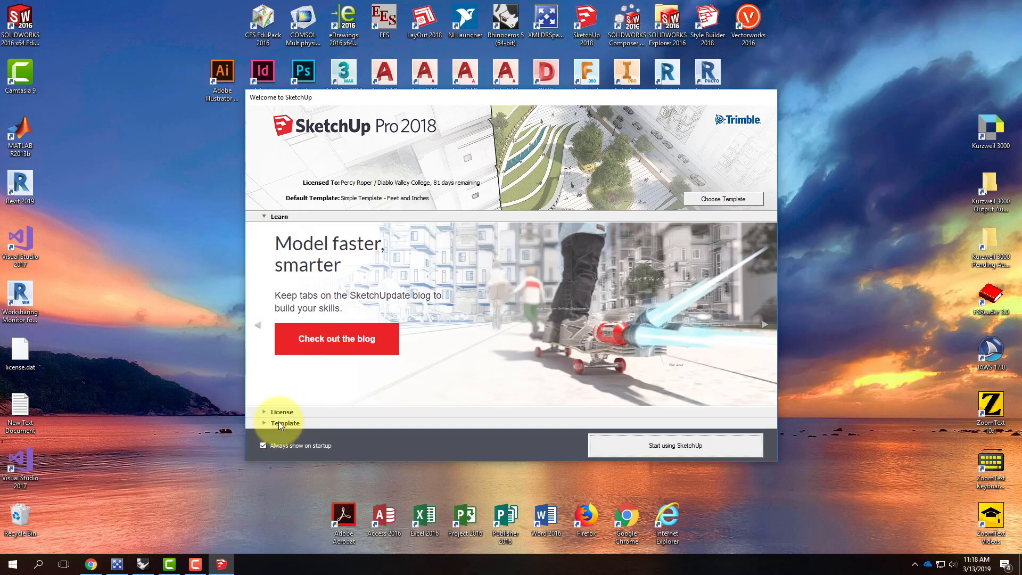
pyautogui.click(263, 422)
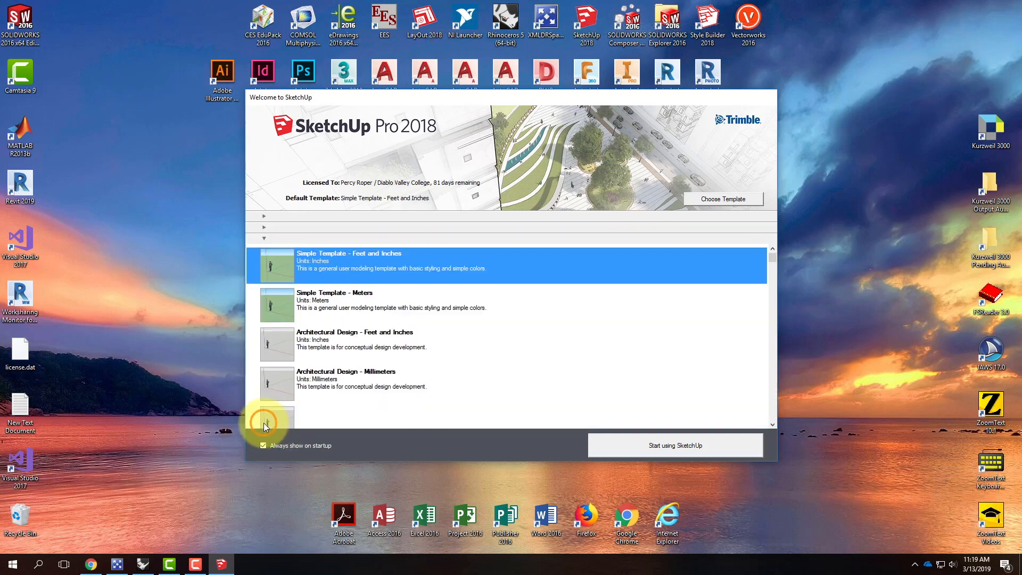
pyautogui.click(393, 351)
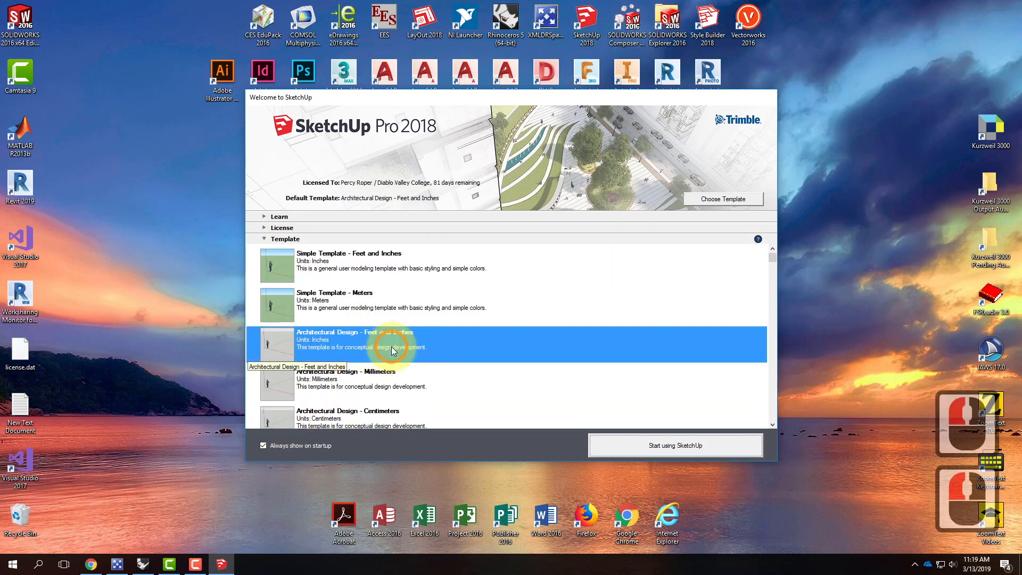
pyautogui.click(697, 449)
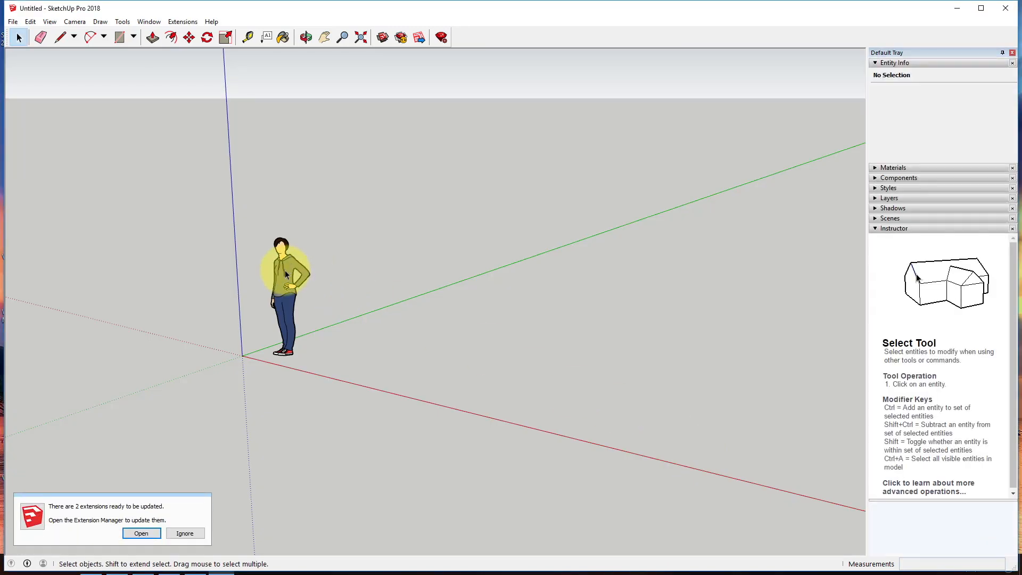
pyautogui.click(286, 274)
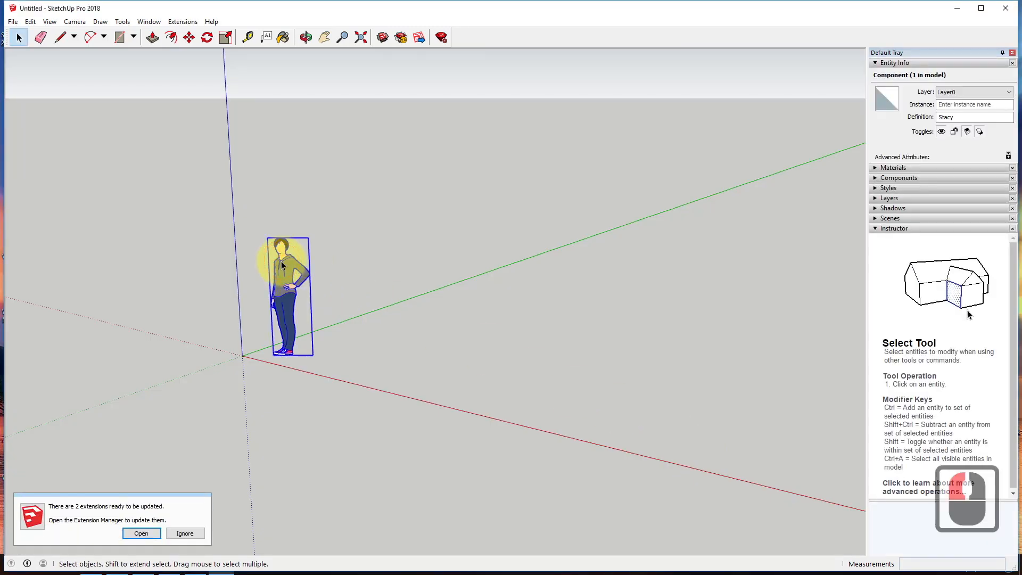
pyautogui.press('Delete')
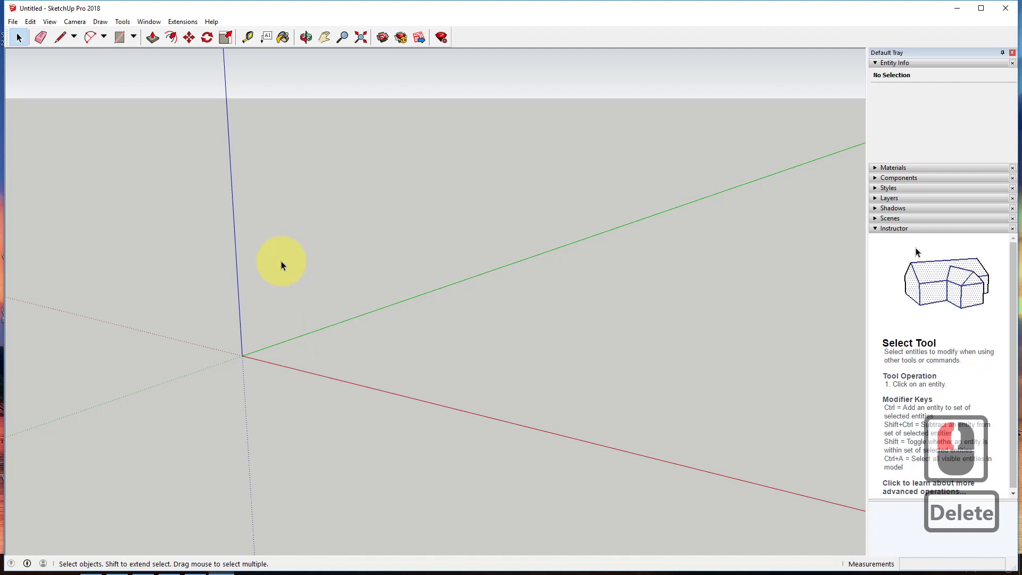
# Step: Begin adding a geo-location to the model and search the map for hawaii
pyautogui.click(12, 21)
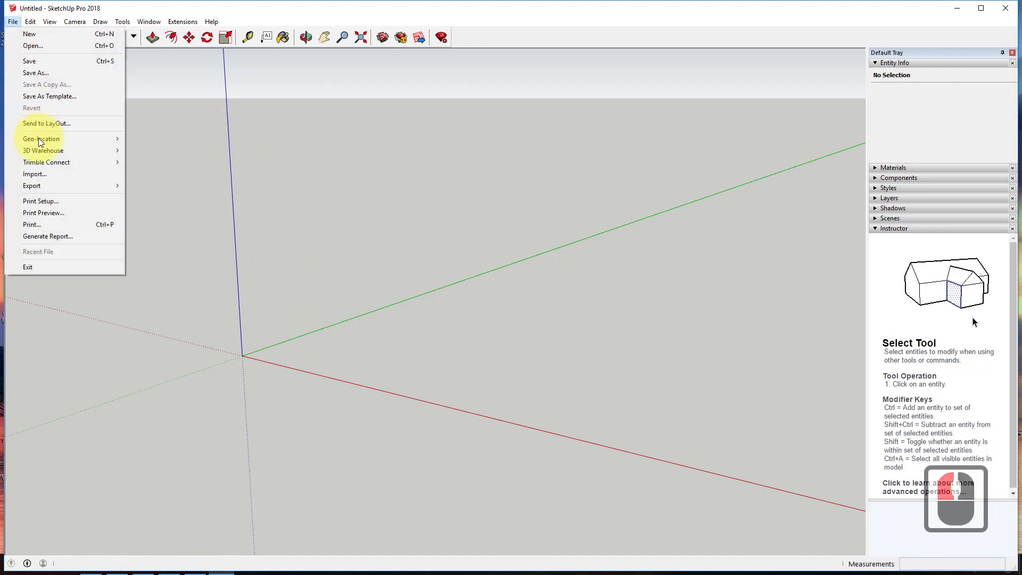
pyautogui.moveTo(41, 140)
pyautogui.click(170, 139)
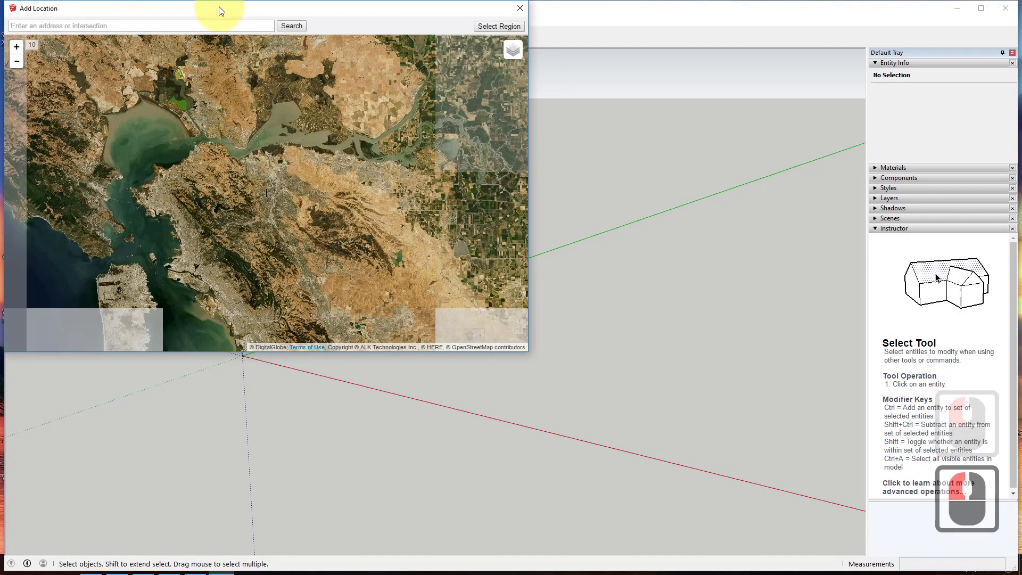
pyautogui.moveTo(221, 14); pyautogui.dragTo(358, 104)
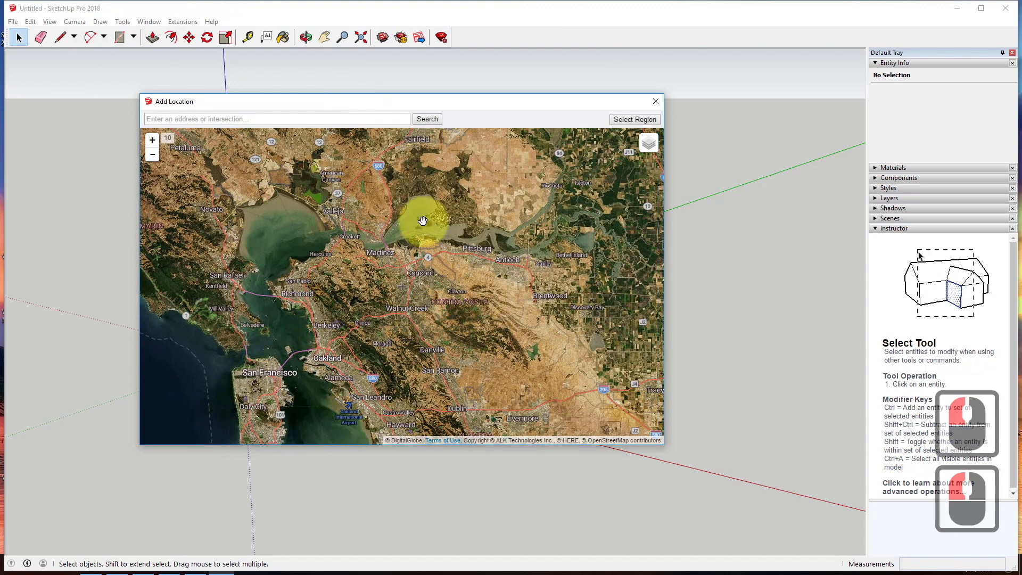
pyautogui.click(263, 121)
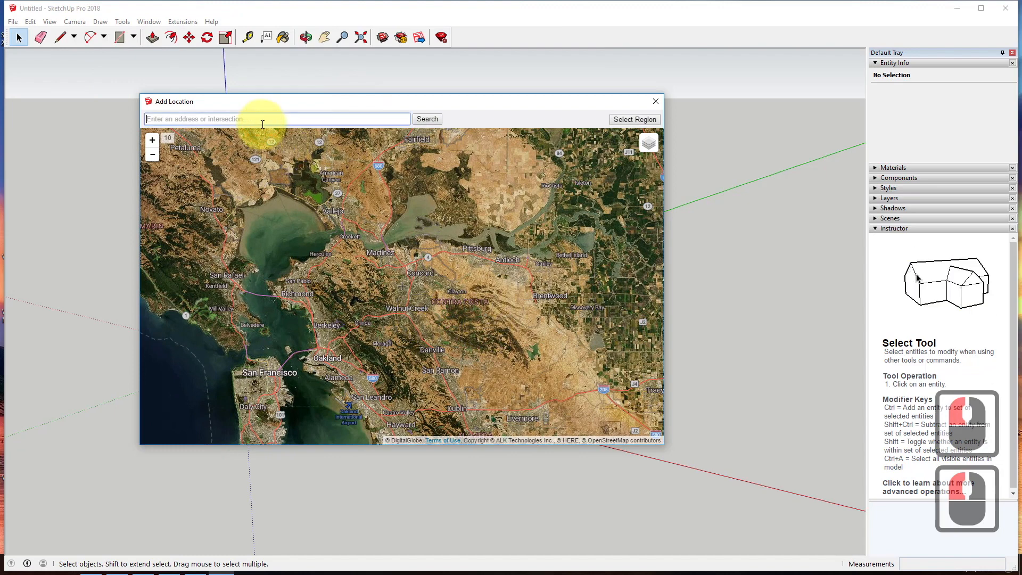
pyautogui.write('hawaii')
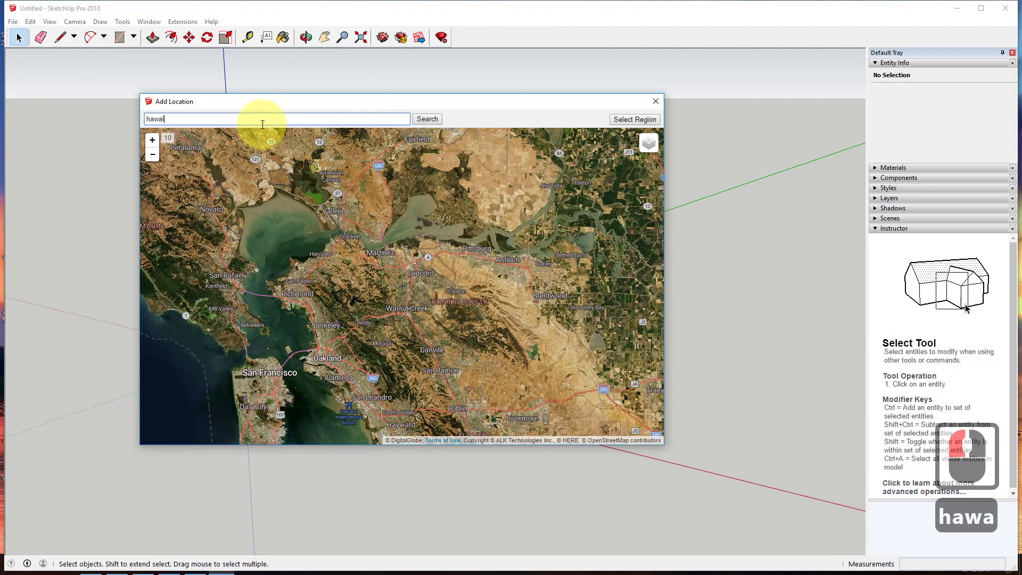
pyautogui.press('Return')
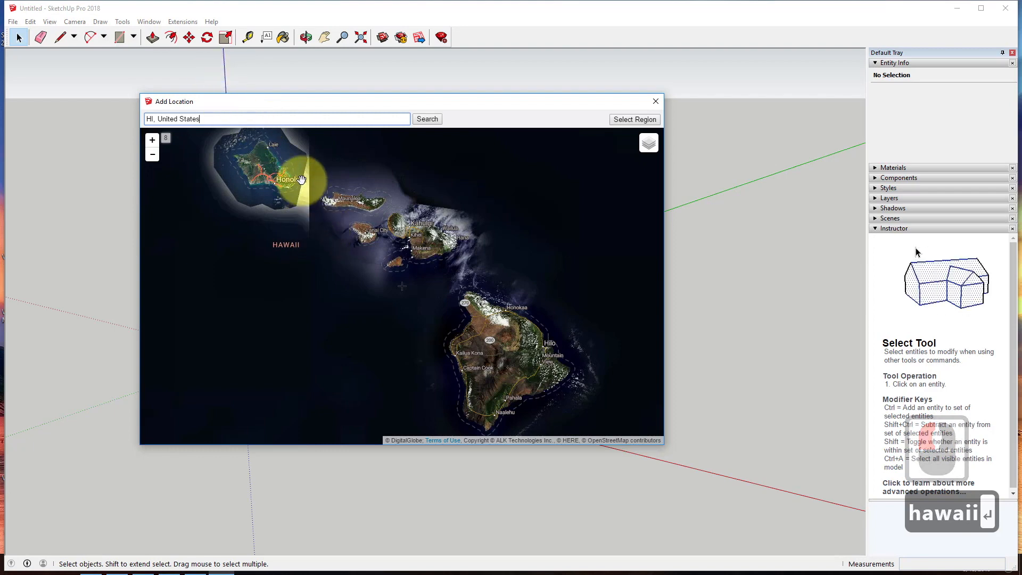
# Step: Frame the mountain ridge just south of Sliding Sands Trl at map zoom level 15 and grab that region into the model
pyautogui.scroll(6, 427, 233)
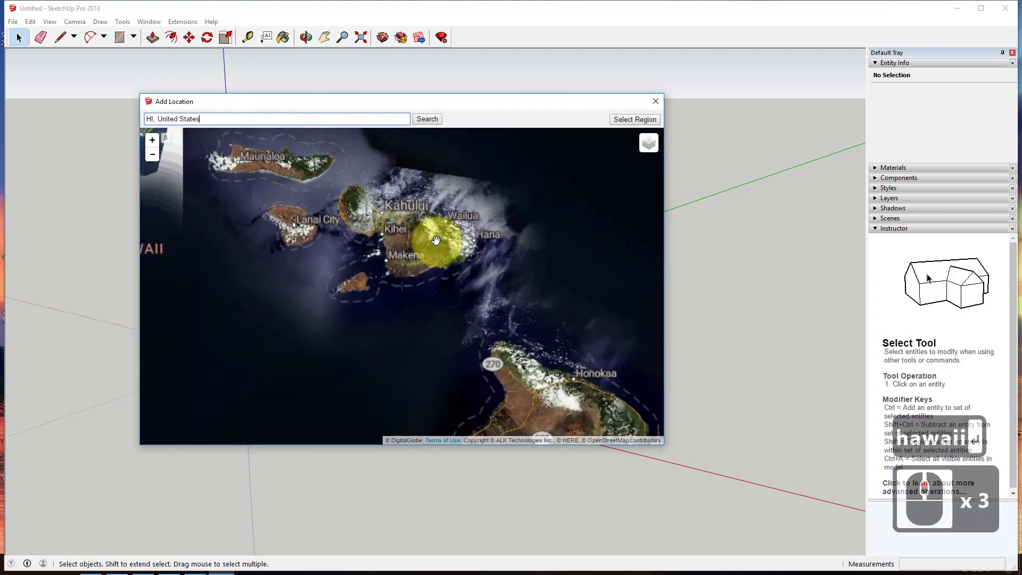
pyautogui.scroll(8, 428, 230)
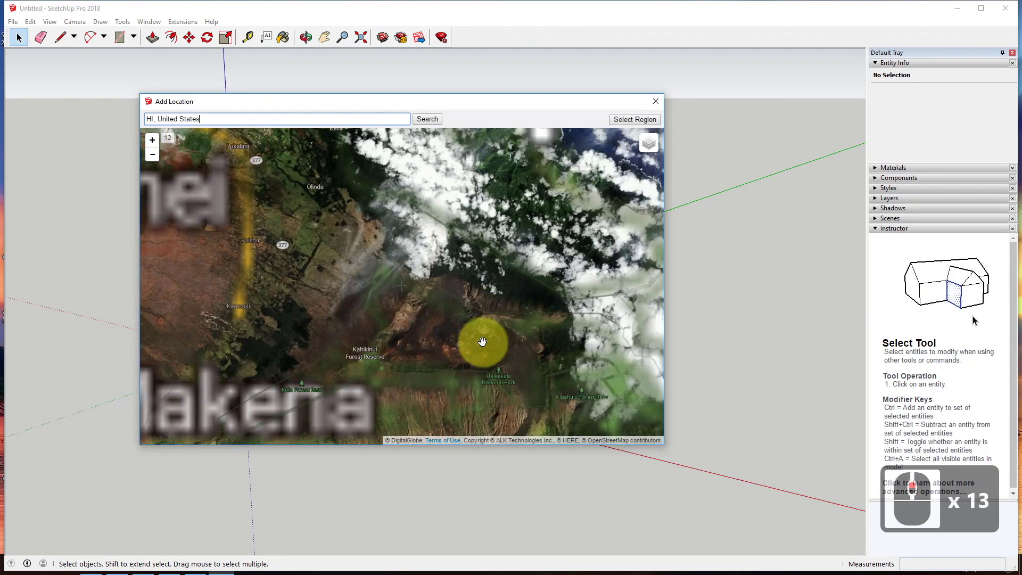
pyautogui.moveTo(479, 387); pyautogui.dragTo(460, 235)
pyautogui.scroll(1, 397, 296)
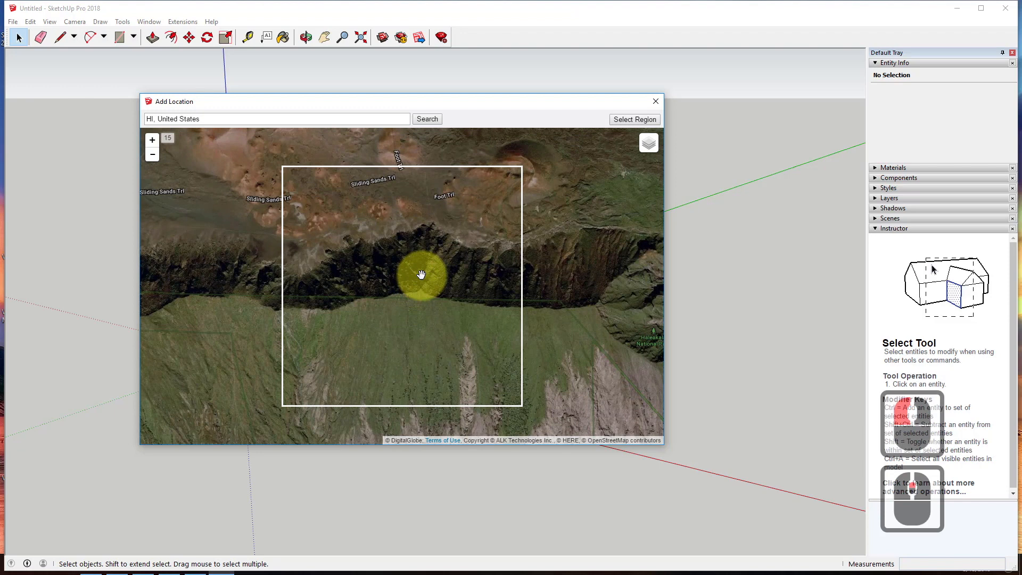
pyautogui.click(633, 120)
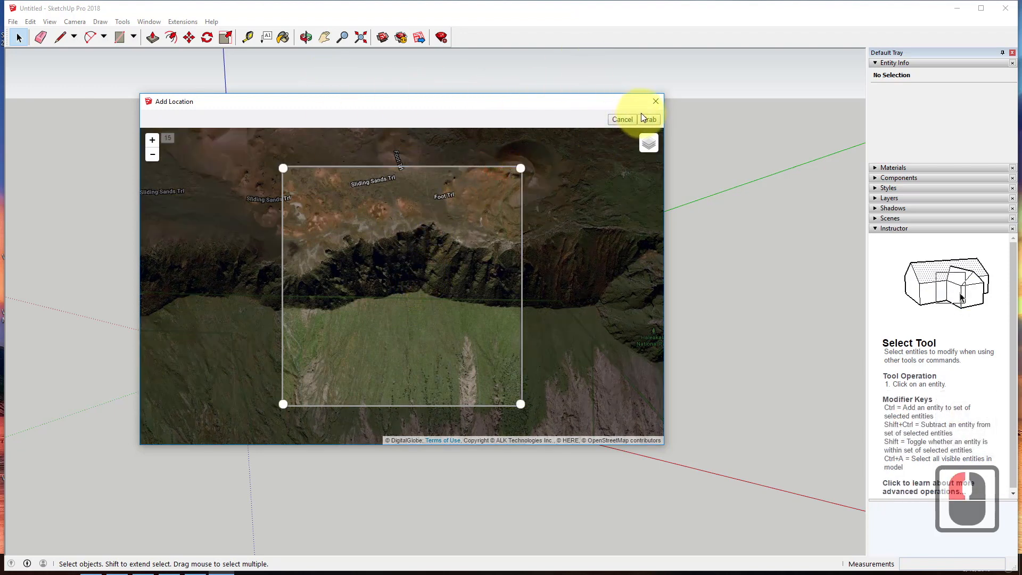
pyautogui.click(644, 118)
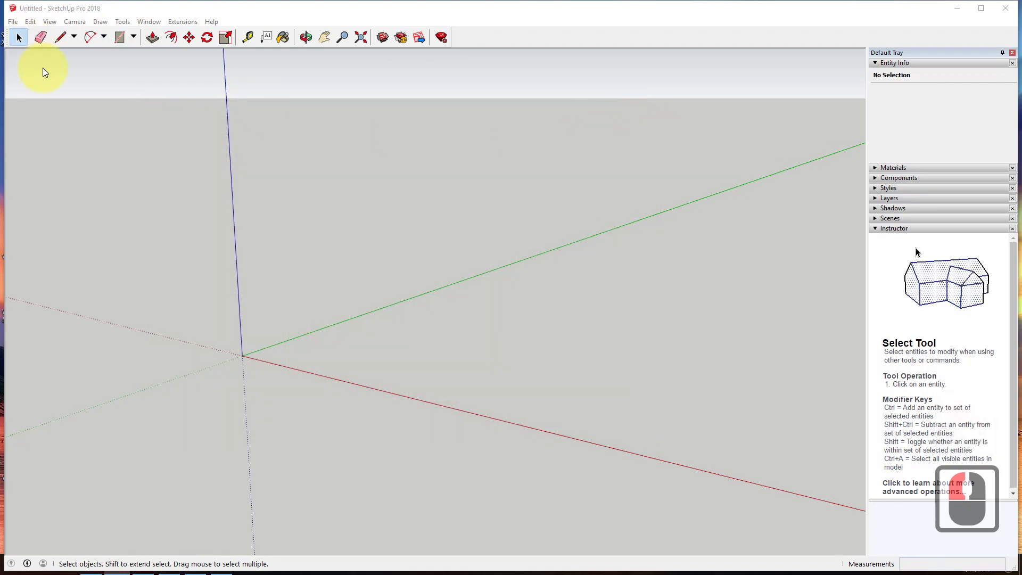
# Step: Show the imported location as 3D terrain instead of the flat image
pyautogui.click(13, 21)
pyautogui.moveTo(50, 140)
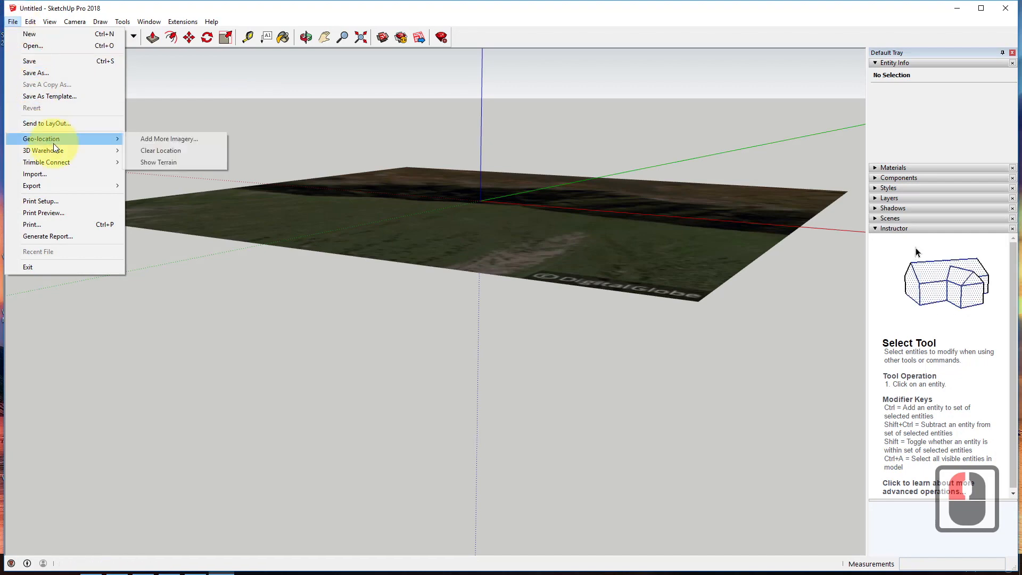
pyautogui.click(174, 162)
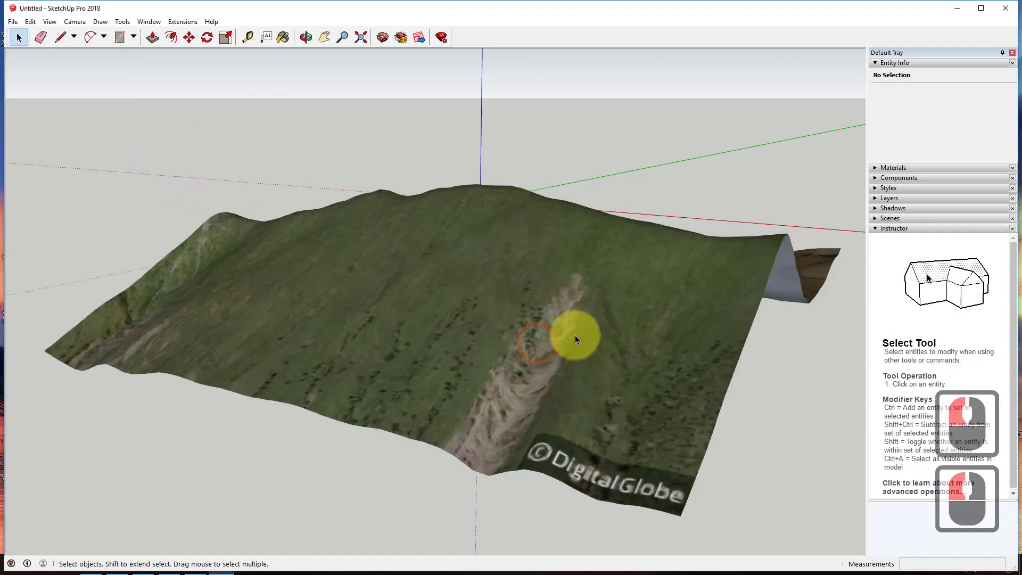
# Step: Examine the terrain group's available options and its overall shape from above, including the area behind the ridge
pyautogui.scroll(-2, 579, 336)
pyautogui.rightClick(643, 359)
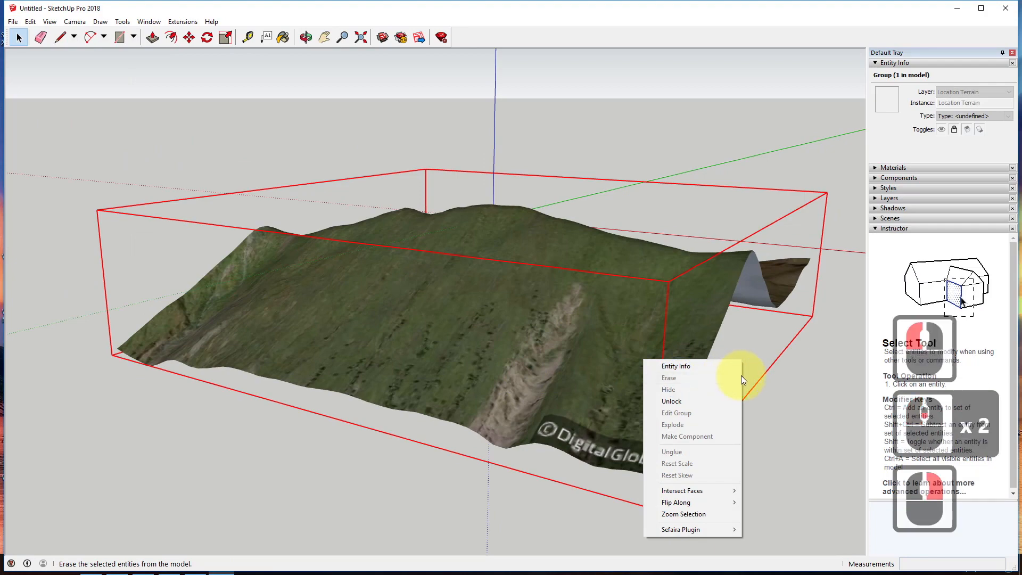
pyautogui.scroll(-4, 596, 340)
pyautogui.click(462, 122)
pyautogui.moveTo(612, 256); pyautogui.dragTo(519, 376, button='middle')
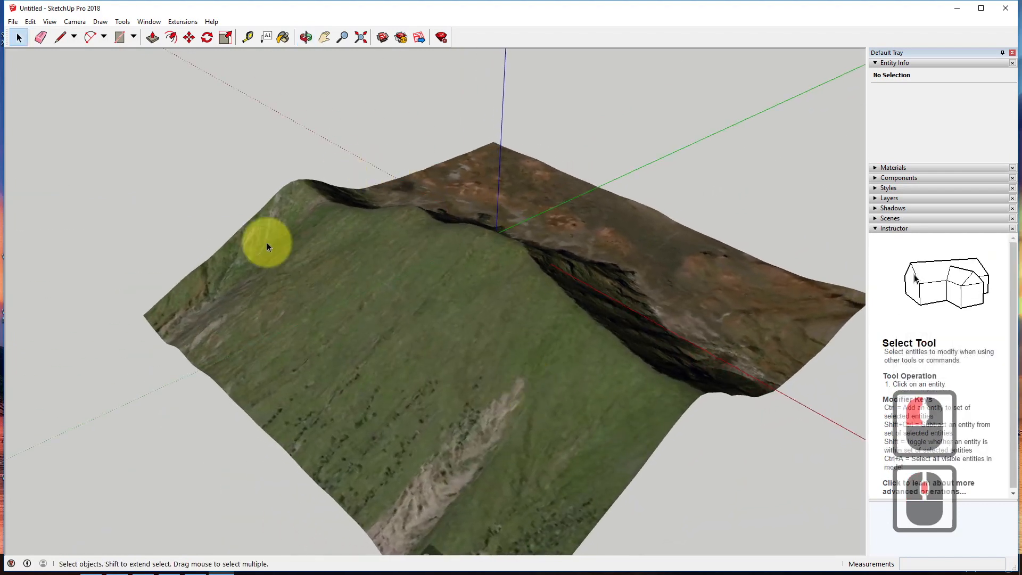
pyautogui.scroll(-4, 322, 328)
pyautogui.moveTo(322, 328); pyautogui.dragTo(440, 337, button='middle')
pyautogui.scroll(-5, 482, 321)
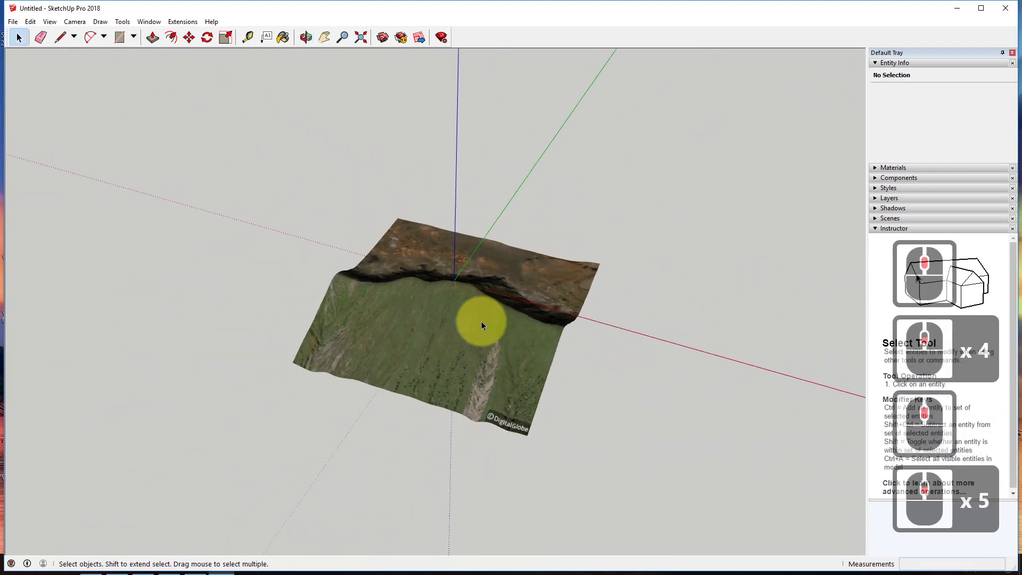
# Step: Begin saving the model under a new name, with SketchUp Version 2013 (*.skp) as the file type
pyautogui.click(13, 22)
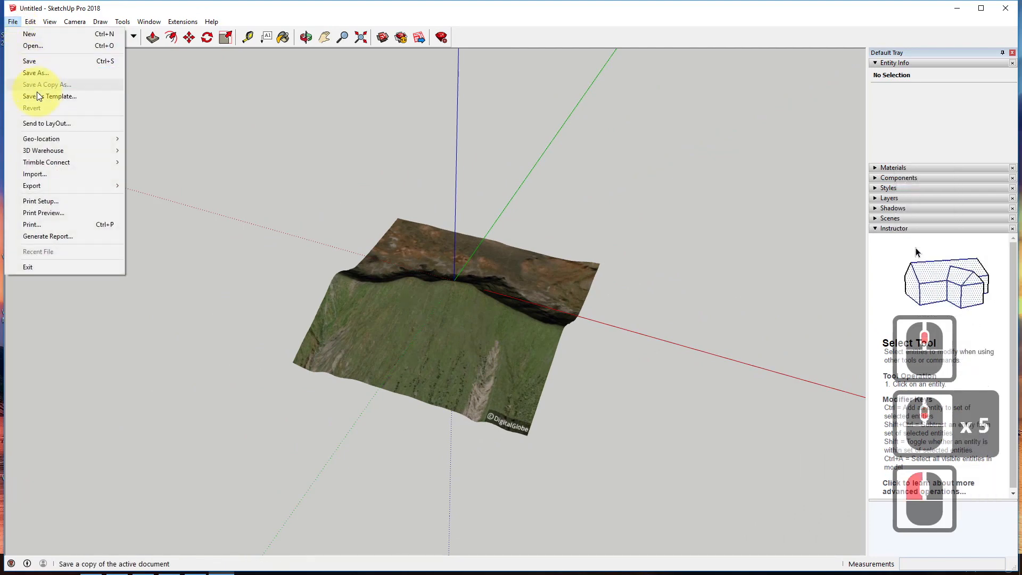
pyautogui.click(36, 73)
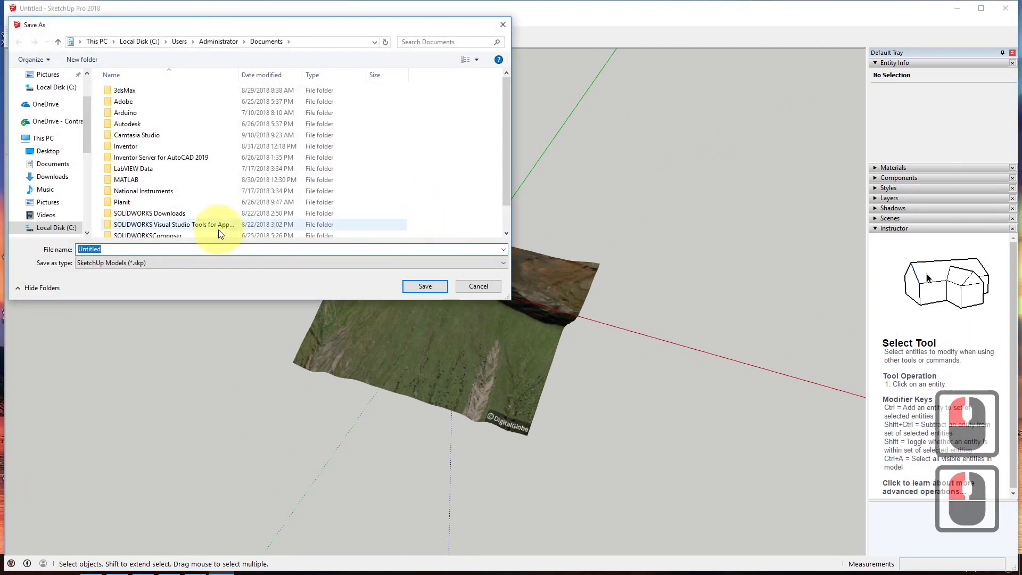
pyautogui.click(125, 263)
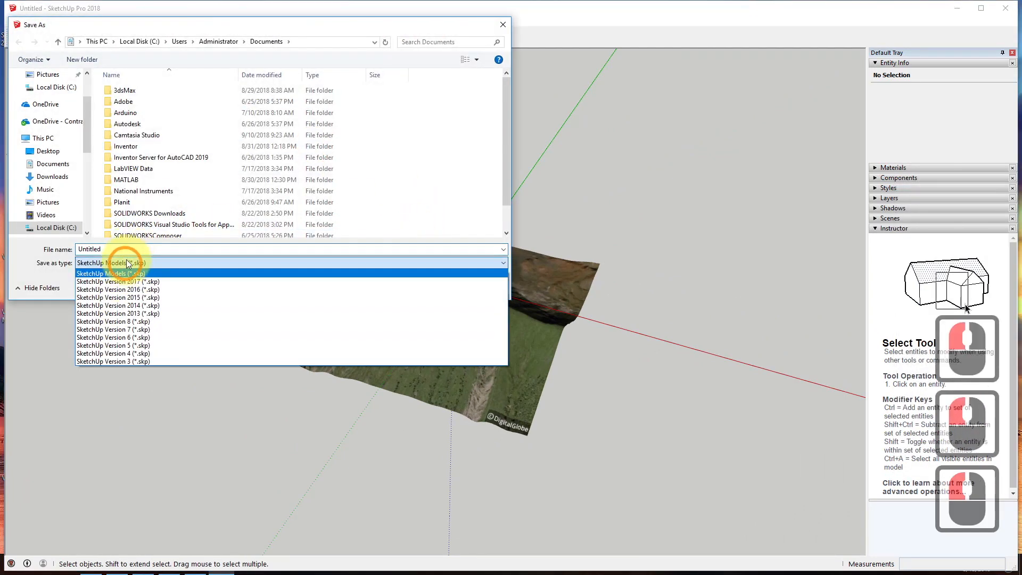
pyautogui.click(133, 314)
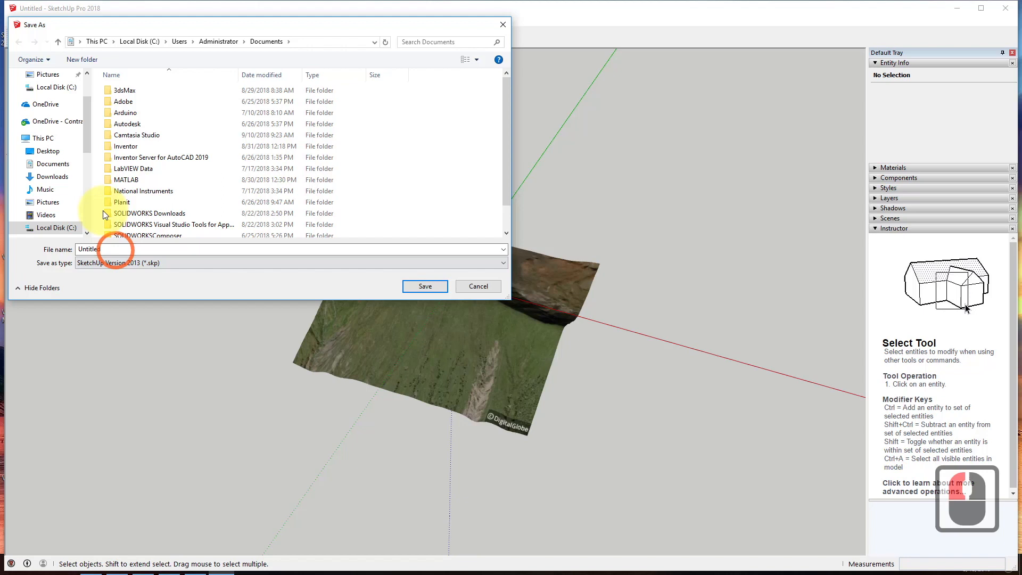
# Step: Save the file as Hawaii in the OneDrive folder Live Demonstrations > Live - A136 Exercises > Ex213 - Topographic Models (Day 2)
pyautogui.click(56, 121)
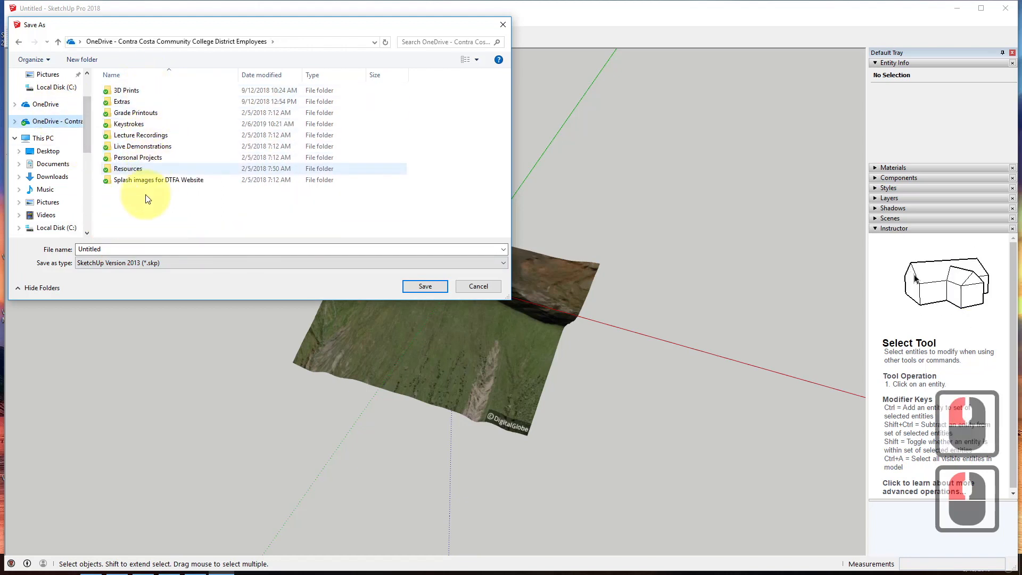
pyautogui.doubleClick(143, 146)
pyautogui.doubleClick(142, 102)
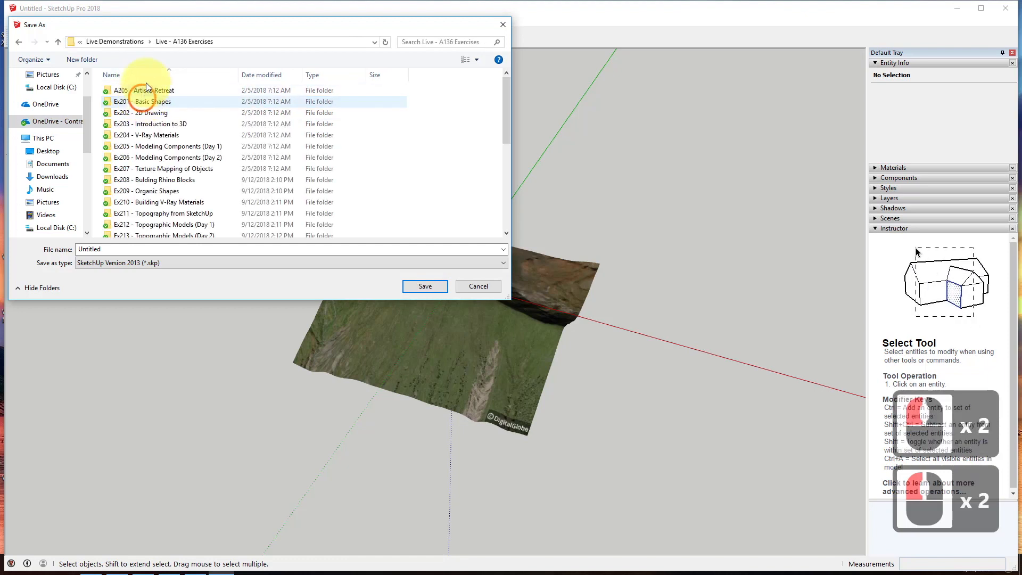
pyautogui.scroll(-2, 197, 207)
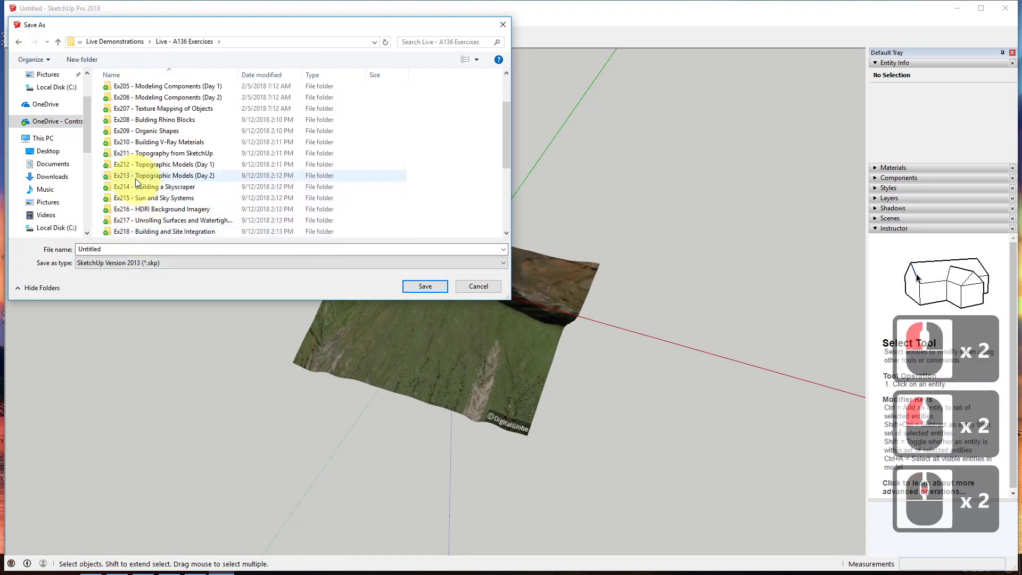
pyautogui.doubleClick(176, 176)
pyautogui.tripleClick(134, 249)
pyautogui.write('Hawaii')
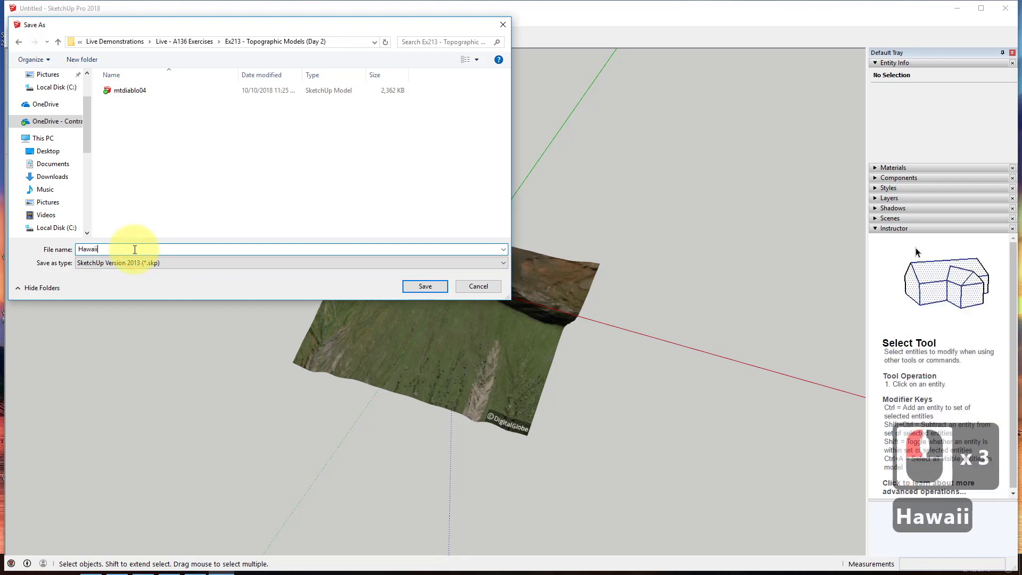
pyautogui.click(426, 288)
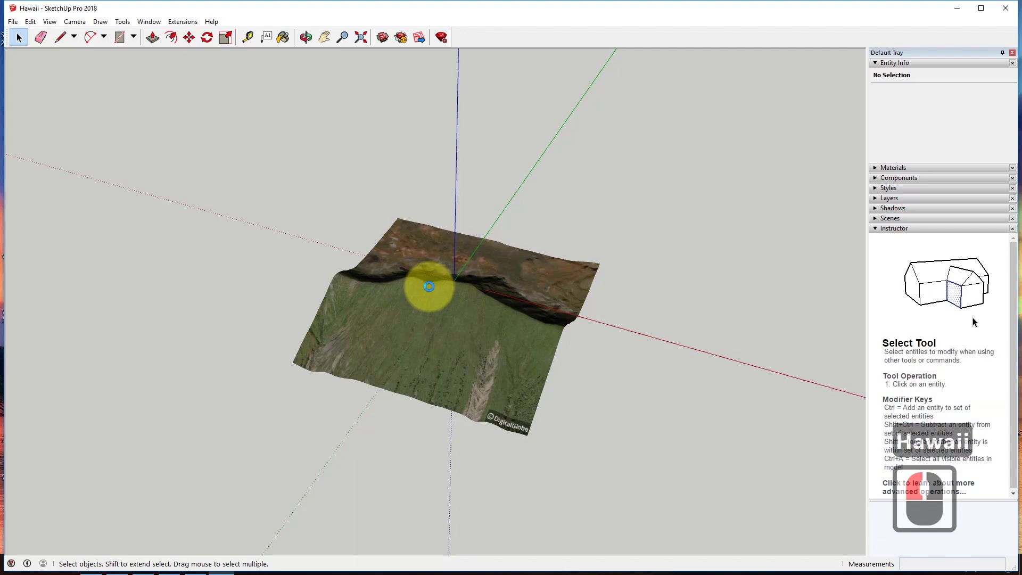
# Step: Switch to Rhinoceros 5 and start a new model from the Large Objects - Inches template, declining all V-Ray bug reports
pyautogui.click(963, 11)
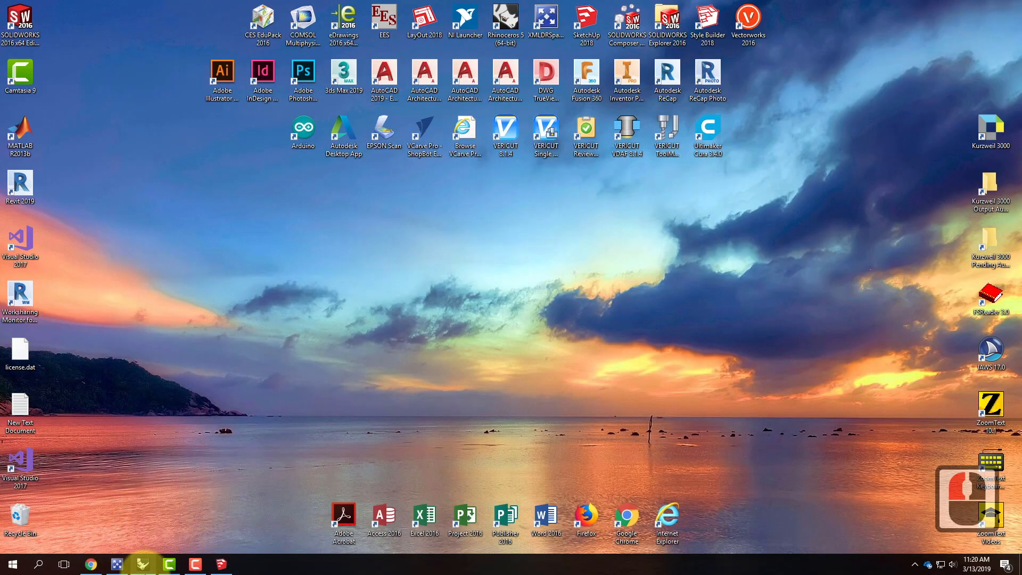
pyautogui.click(142, 564)
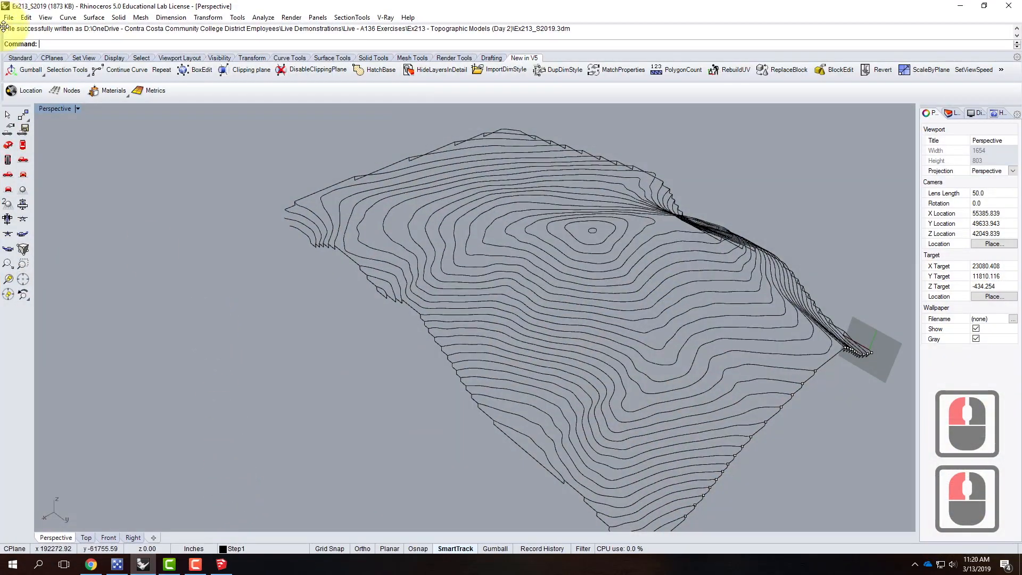
pyautogui.click(969, 6)
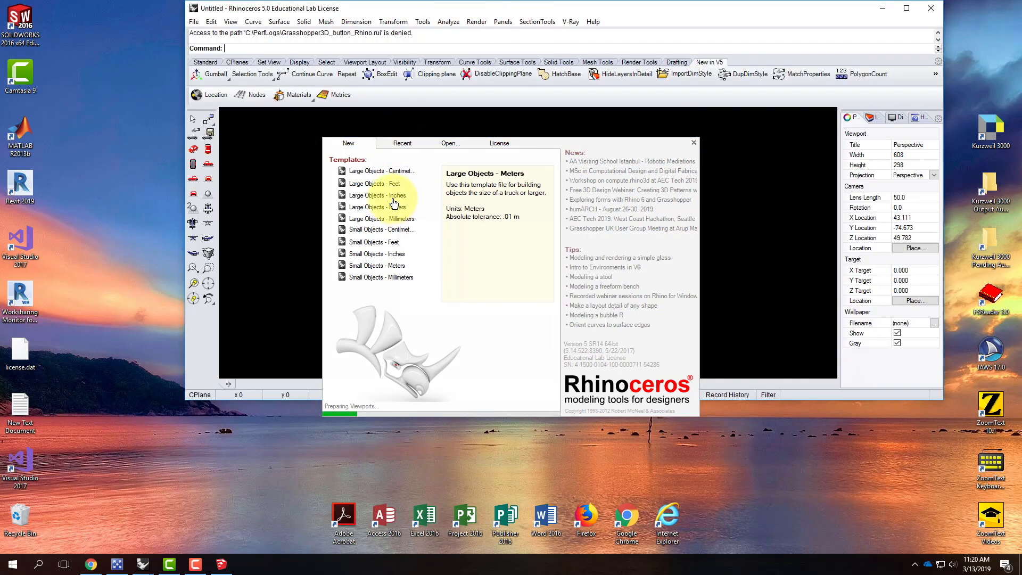
pyautogui.click(394, 196)
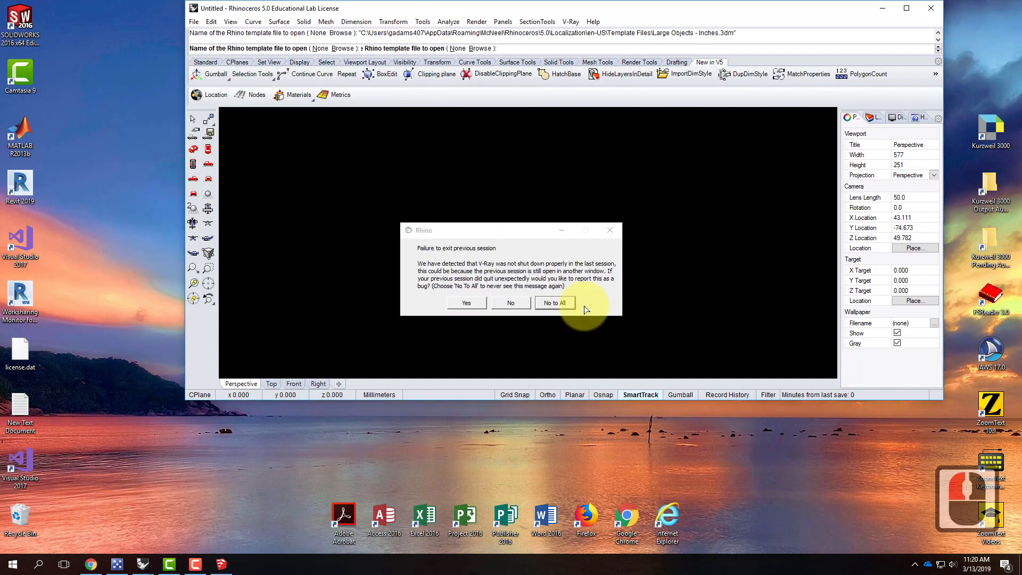
pyautogui.click(563, 302)
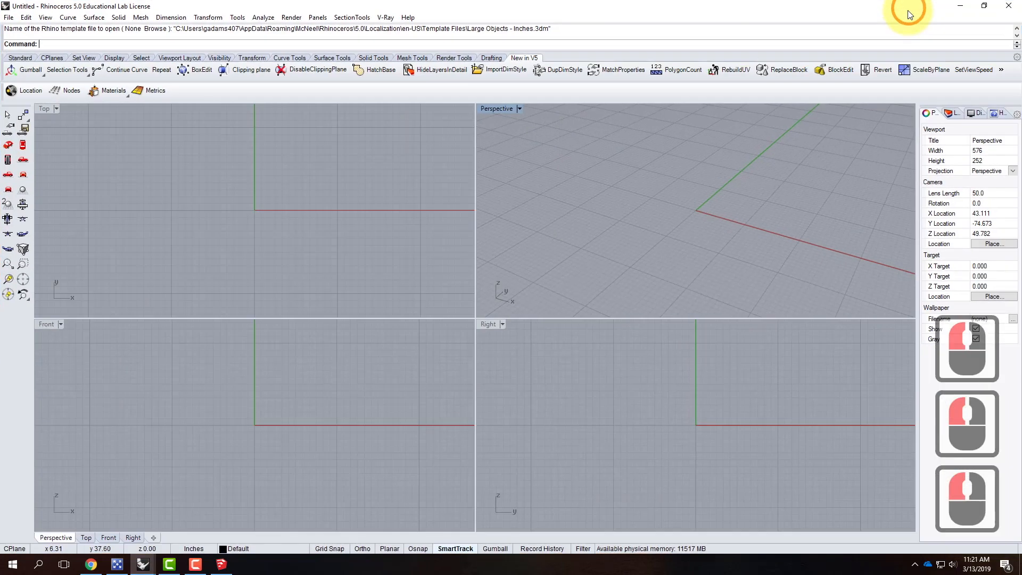
pyautogui.click(907, 9)
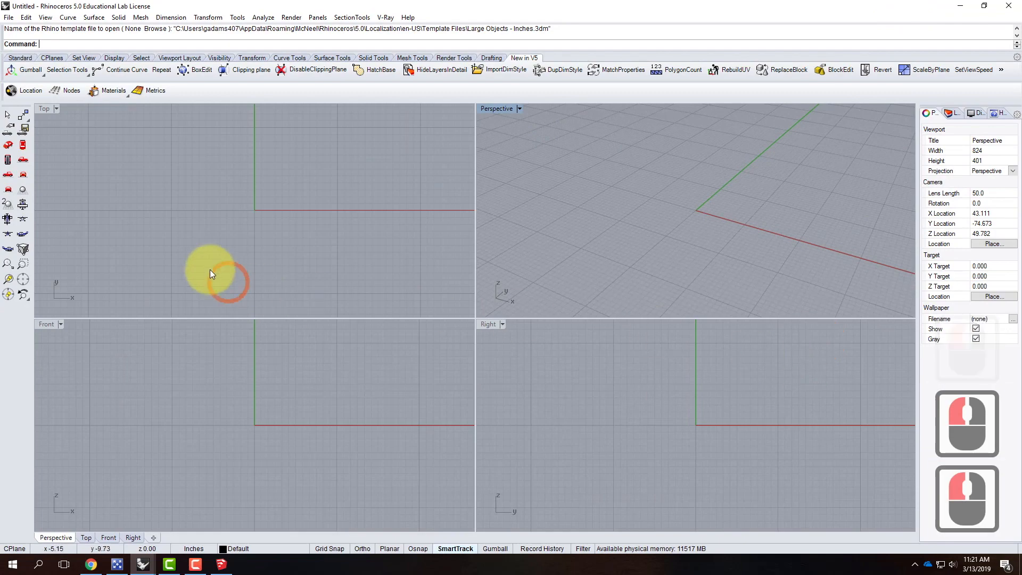
# Step: Import the Hawaii SketchUp model as a mesh from OneDrive folder Live Demonstrations > Live - A136 Exercises > Ex213 - Topographic Models (Day 2)
pyautogui.click(9, 17)
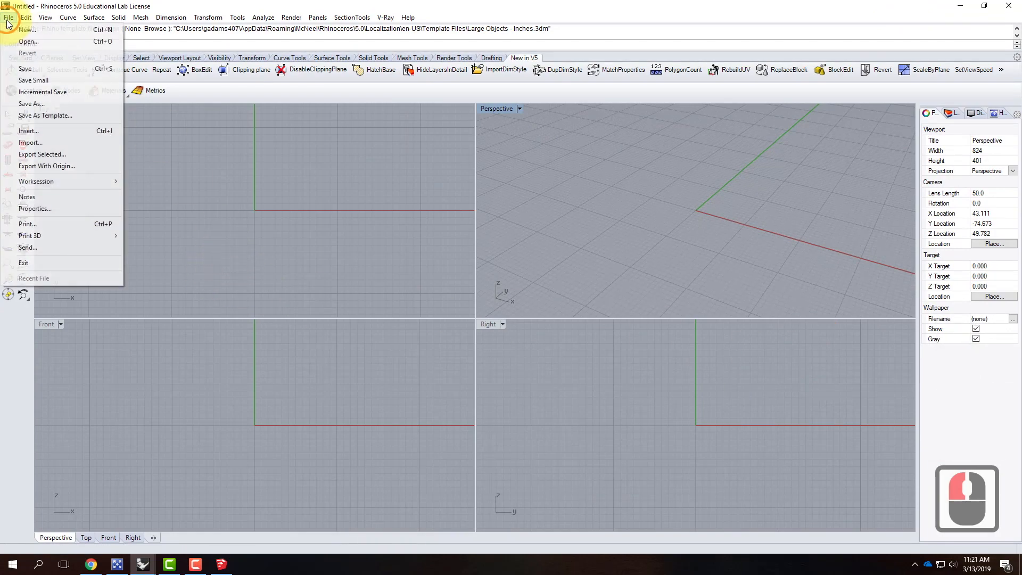
pyautogui.click(31, 142)
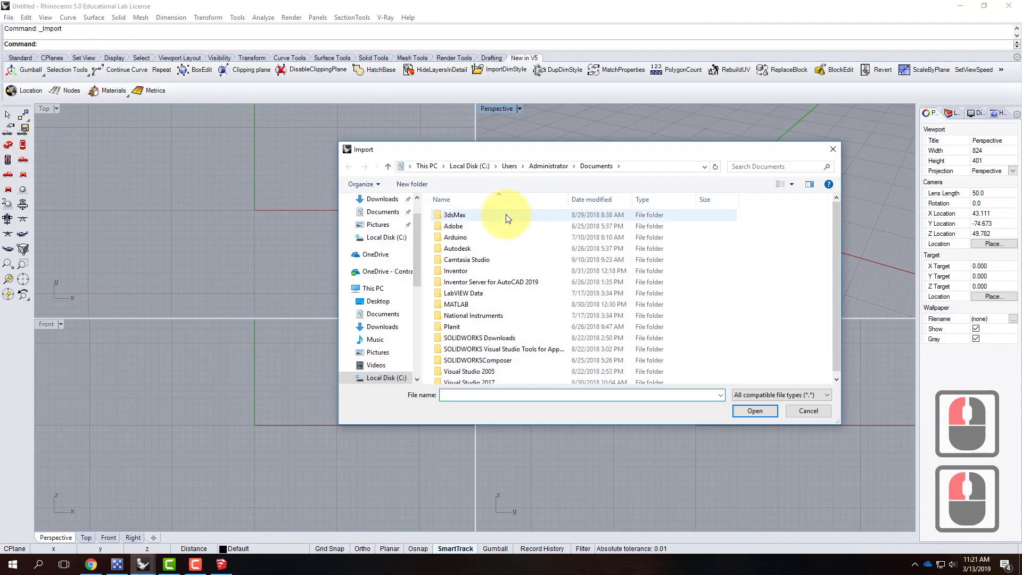
pyautogui.click(373, 271)
pyautogui.doubleClick(478, 272)
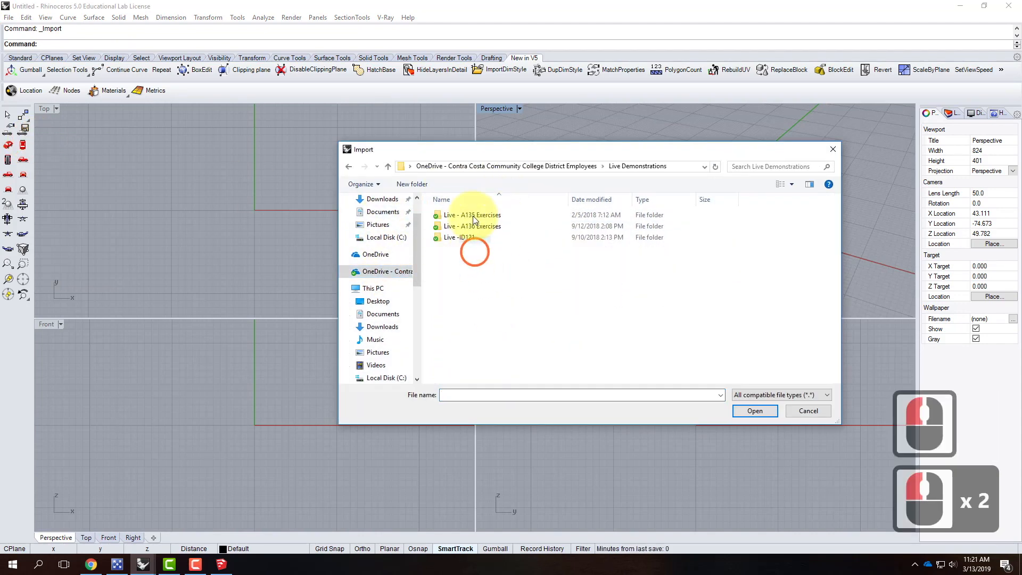
pyautogui.doubleClick(469, 227)
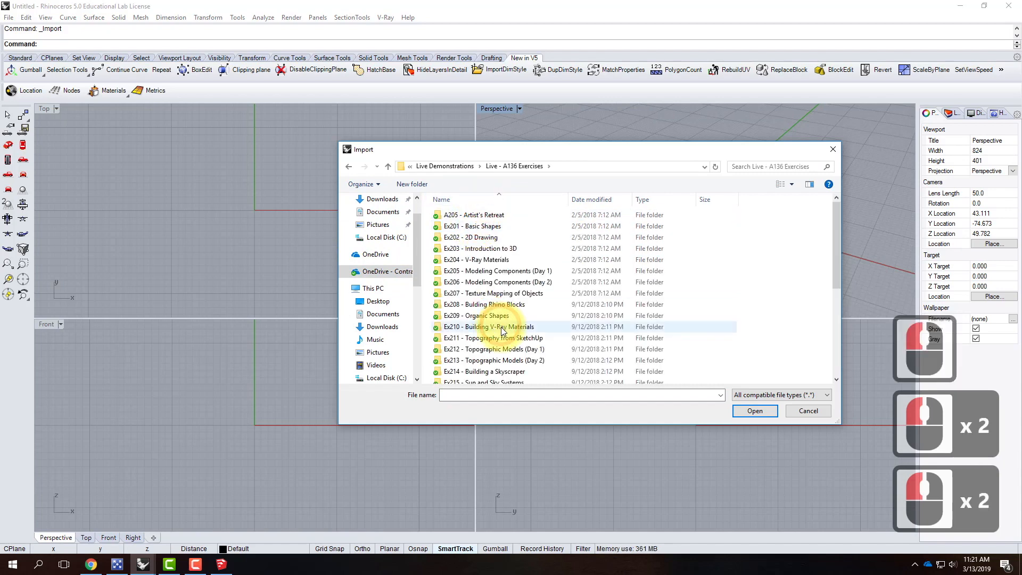
pyautogui.doubleClick(493, 360)
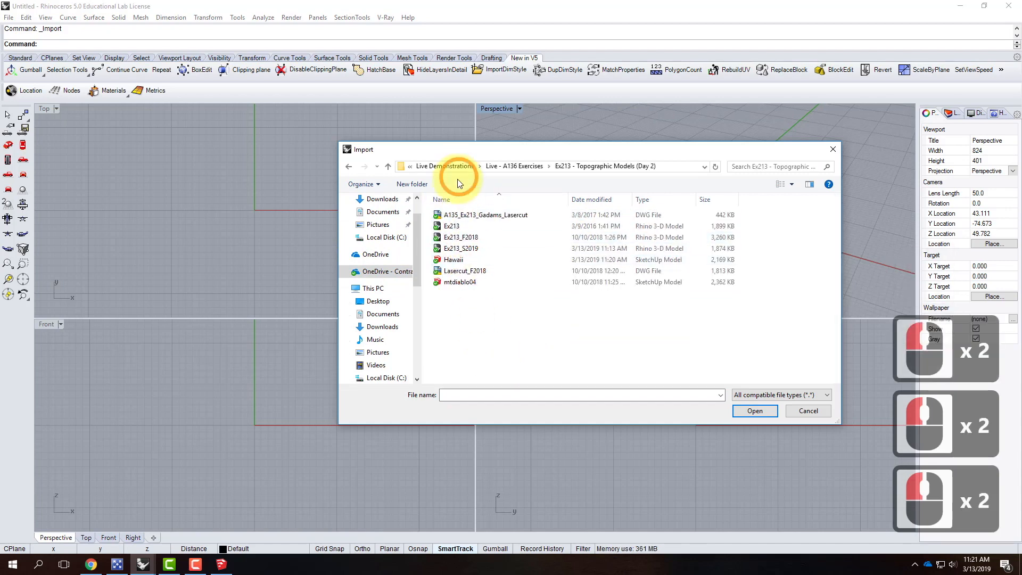
pyautogui.click(456, 259)
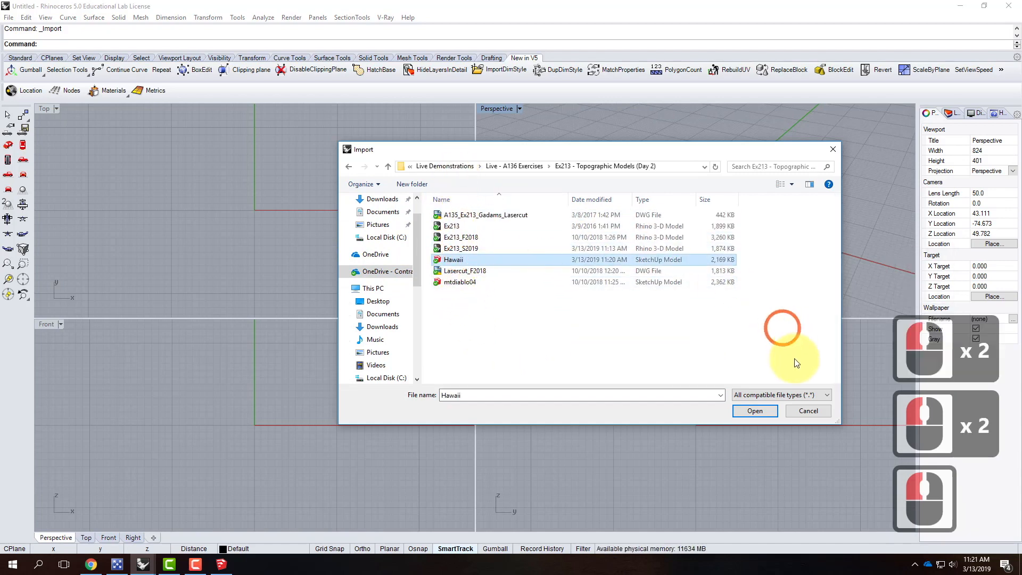
pyautogui.click(754, 410)
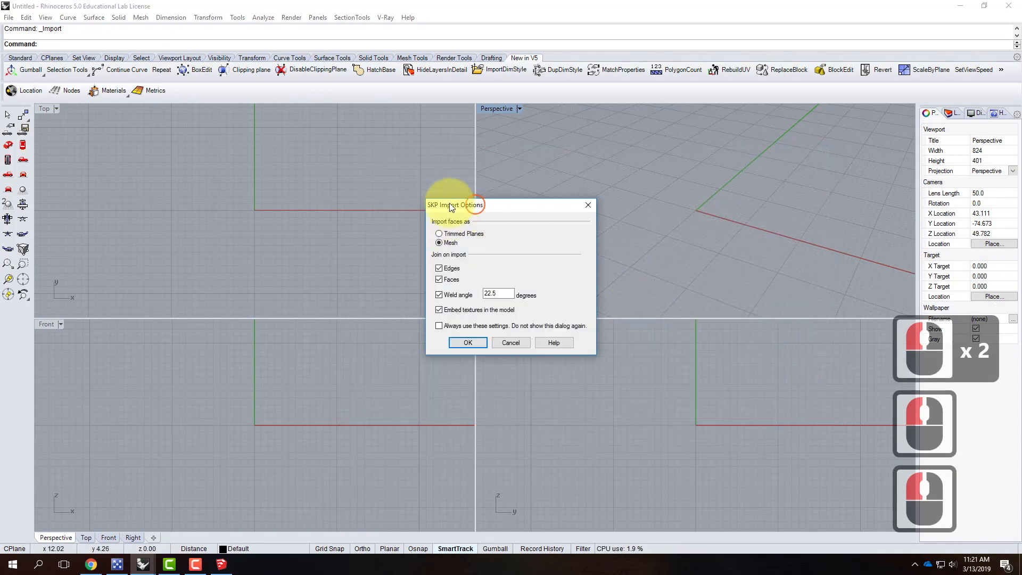
pyautogui.moveTo(476, 205); pyautogui.dragTo(290, 147)
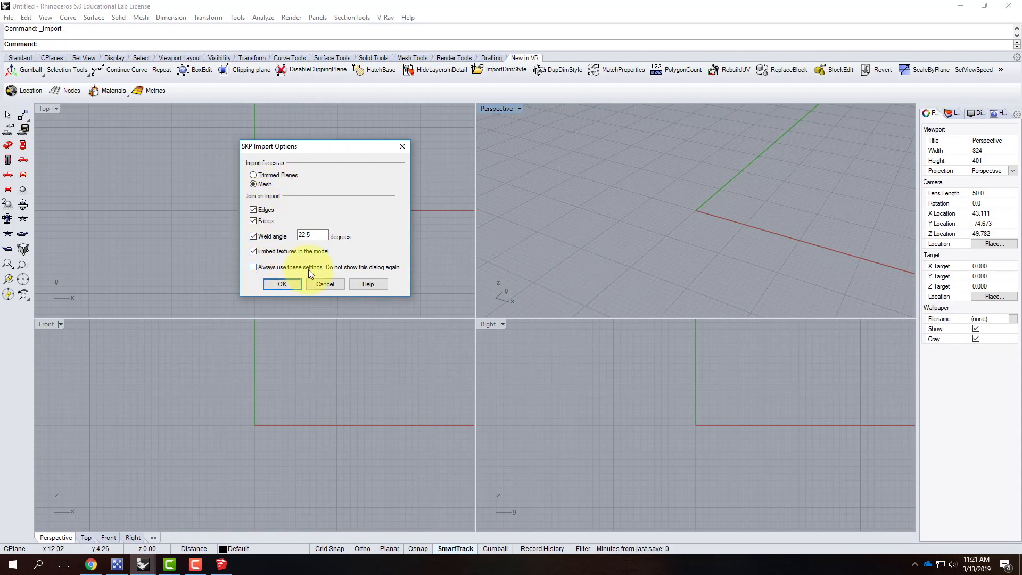
pyautogui.click(288, 285)
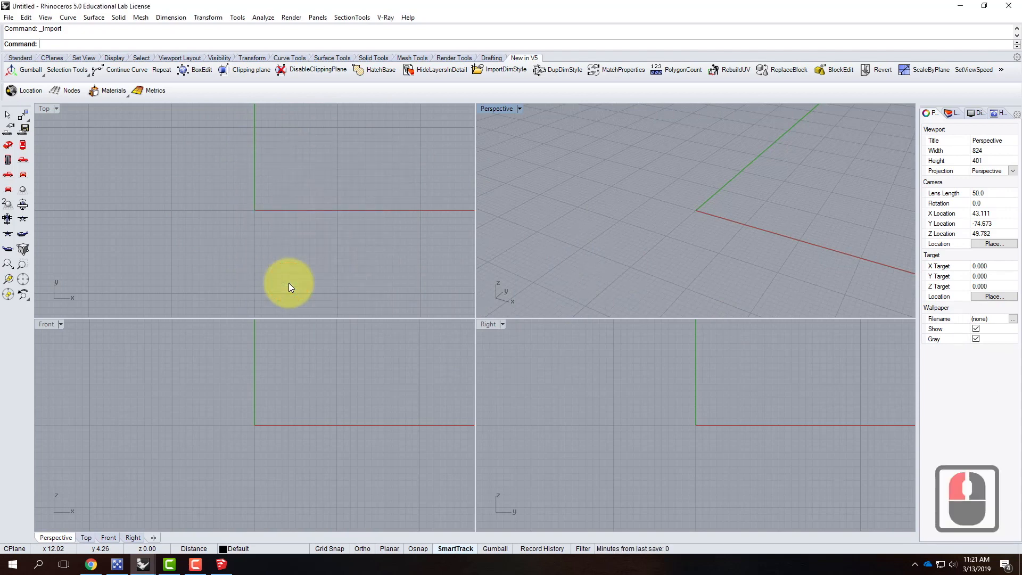
# Step: Maximize the Perspective viewport and bring the whole imported terrain into view
pyautogui.doubleClick(493, 108)
pyautogui.scroll(-20, 325, 426)
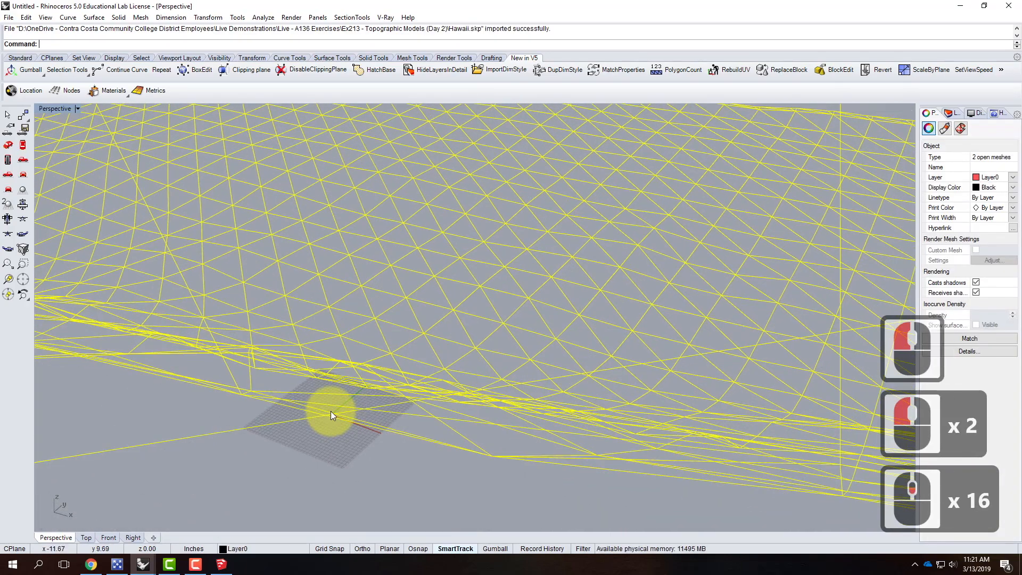
pyautogui.scroll(-6, 469, 424)
pyautogui.scroll(4, 555, 431)
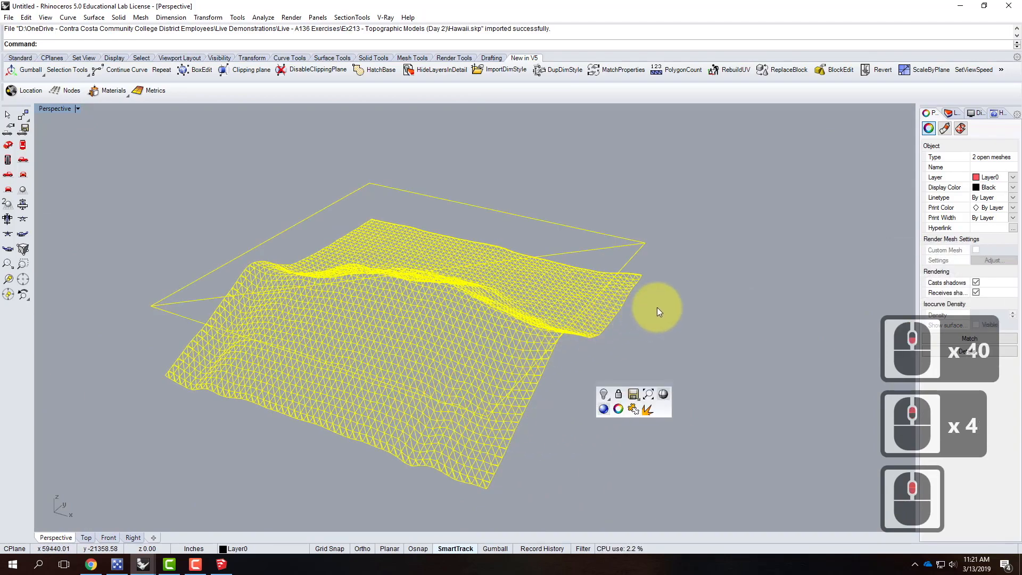
pyautogui.moveTo(691, 302); pyautogui.dragTo(526, 280, button='right')
pyautogui.moveTo(689, 333)
pyautogui.mouseDown(button='right')
pyautogui.moveTo(506, 308)
pyautogui.moveTo(701, 338)
pyautogui.mouseUp(button='right')
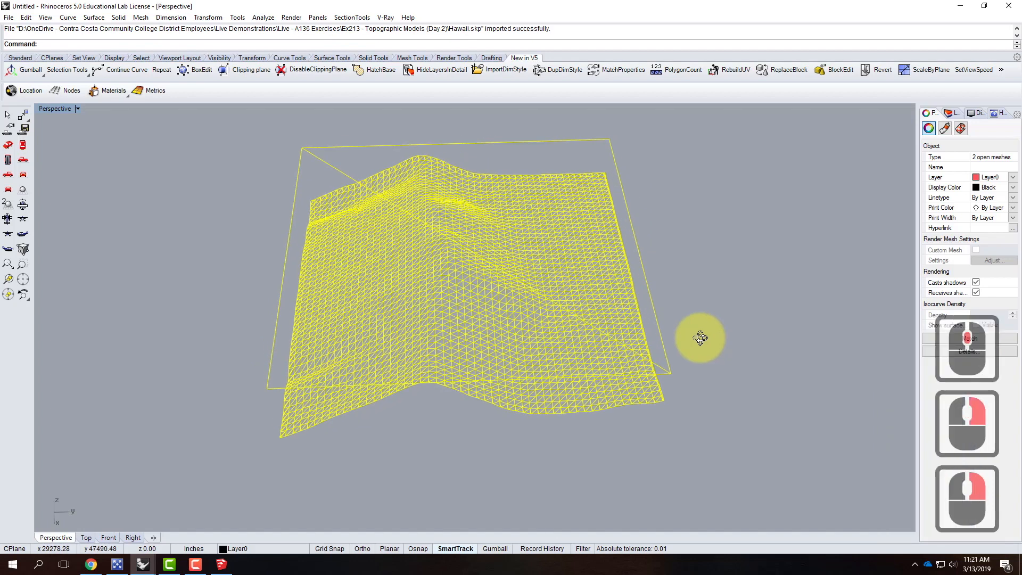
pyautogui.scroll(-2, 461, 302)
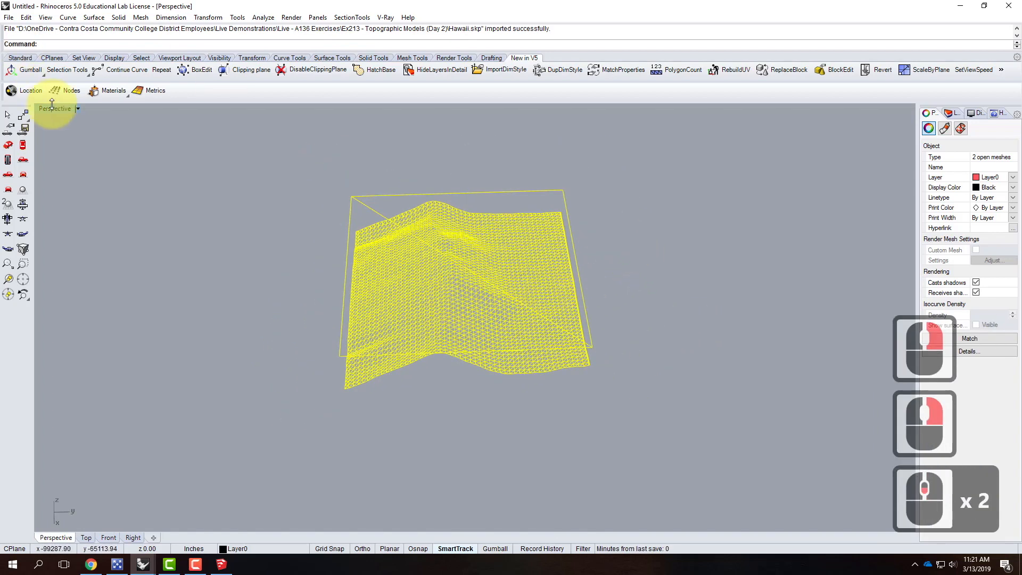
# Step: Set the Perspective viewport to Shaded display and deselect the imported meshes
pyautogui.click(78, 109)
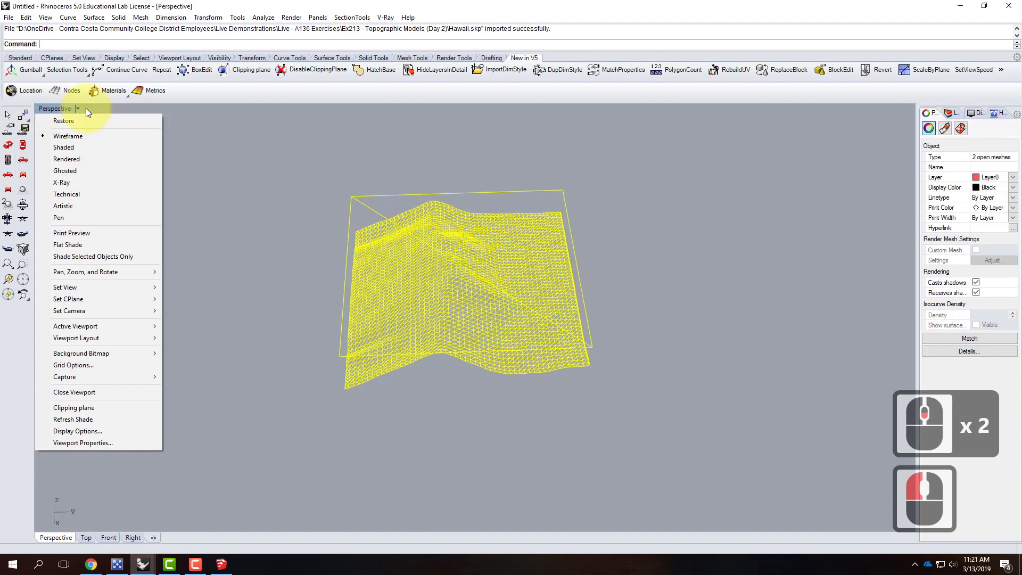
pyautogui.click(75, 148)
pyautogui.click(671, 250)
# Step: Show the layer list and examine how the terrain mesh and the flat plane sit as separate objects
pyautogui.moveTo(722, 289); pyautogui.dragTo(672, 231, button='right')
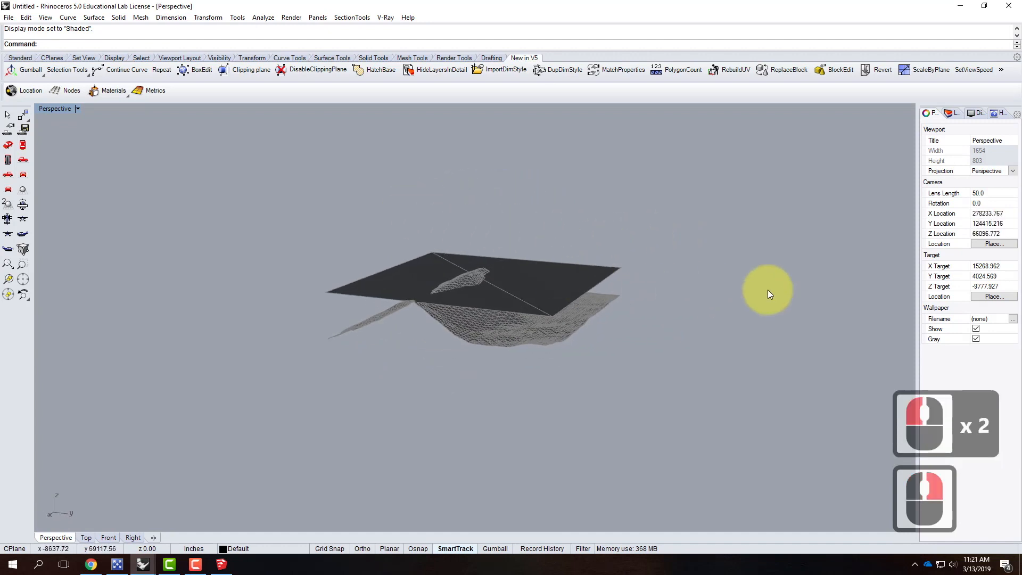
pyautogui.click(952, 114)
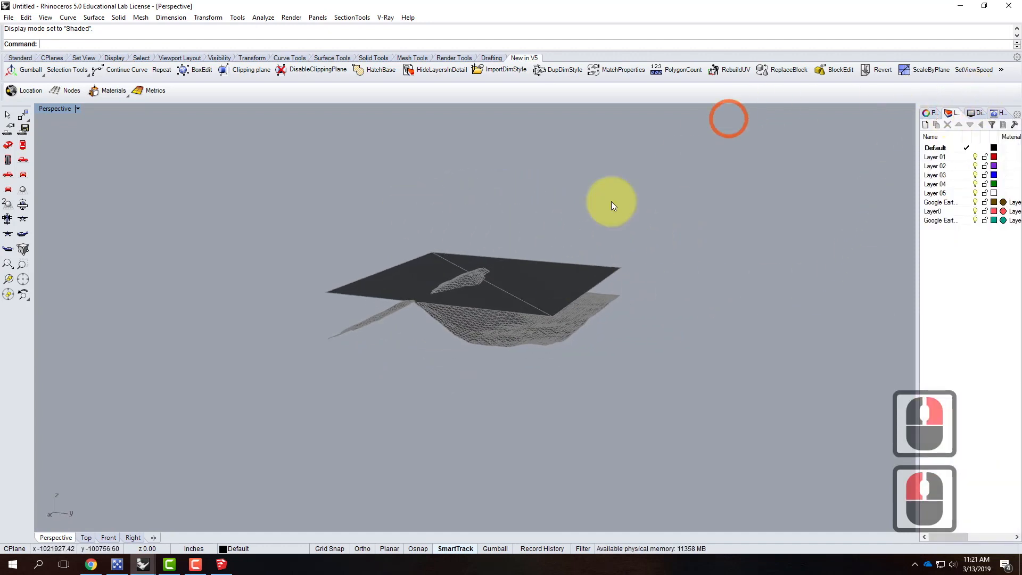
pyautogui.scroll(2, 675, 270)
pyautogui.scroll(1, 593, 292)
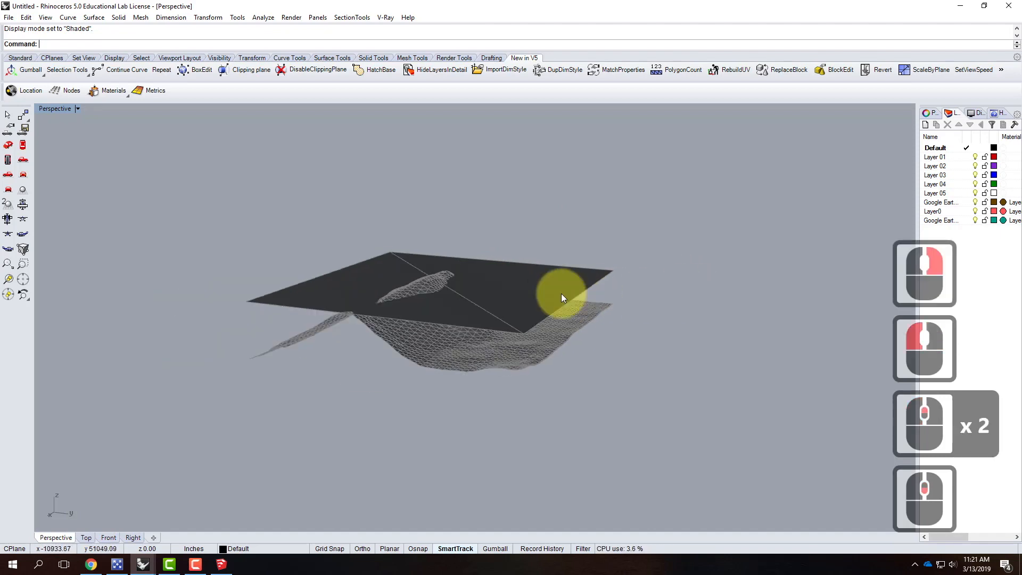
pyautogui.scroll(2, 502, 304)
pyautogui.moveTo(502, 303); pyautogui.dragTo(421, 422, button='right')
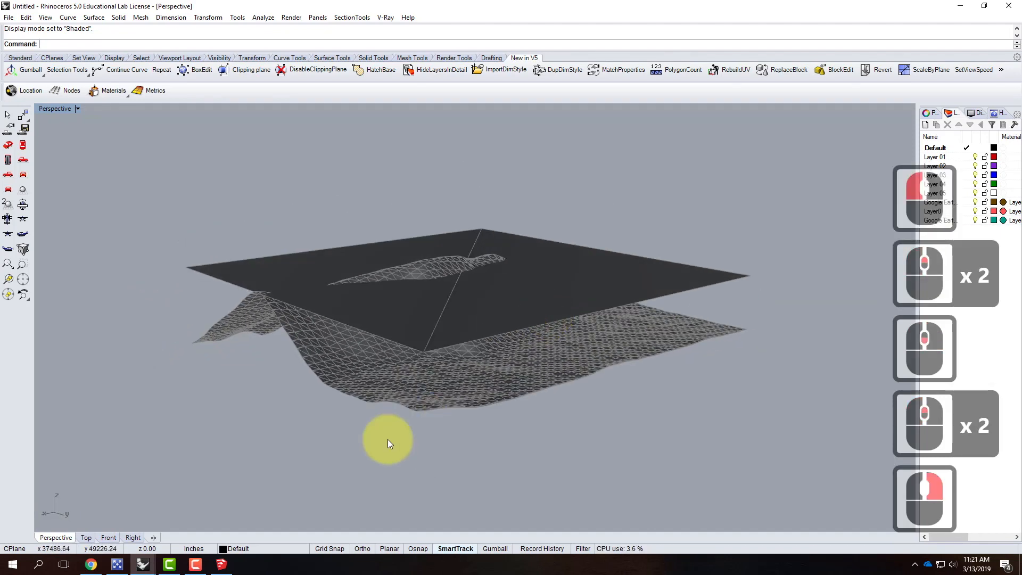
pyautogui.click(388, 374)
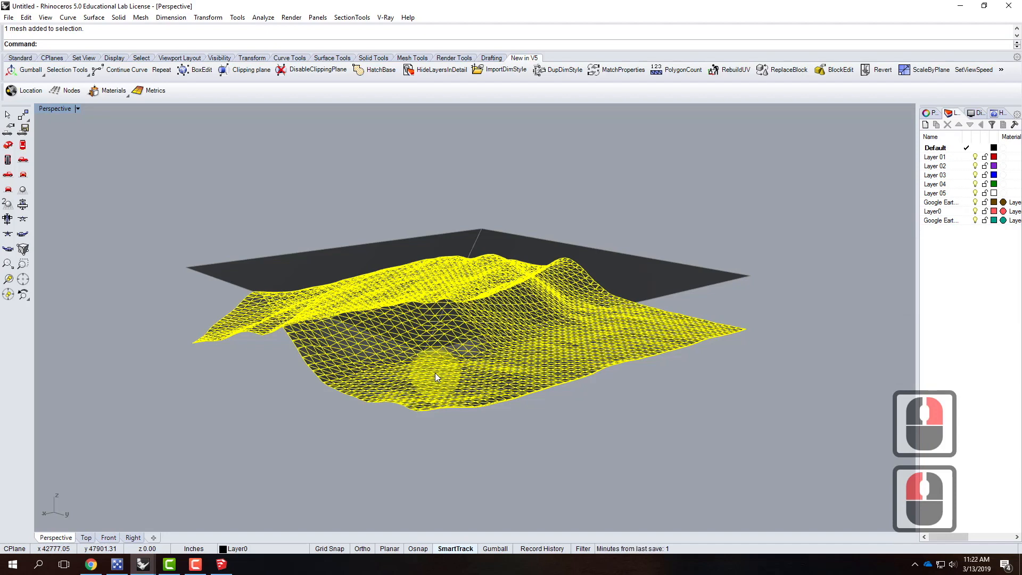
pyautogui.click(667, 202)
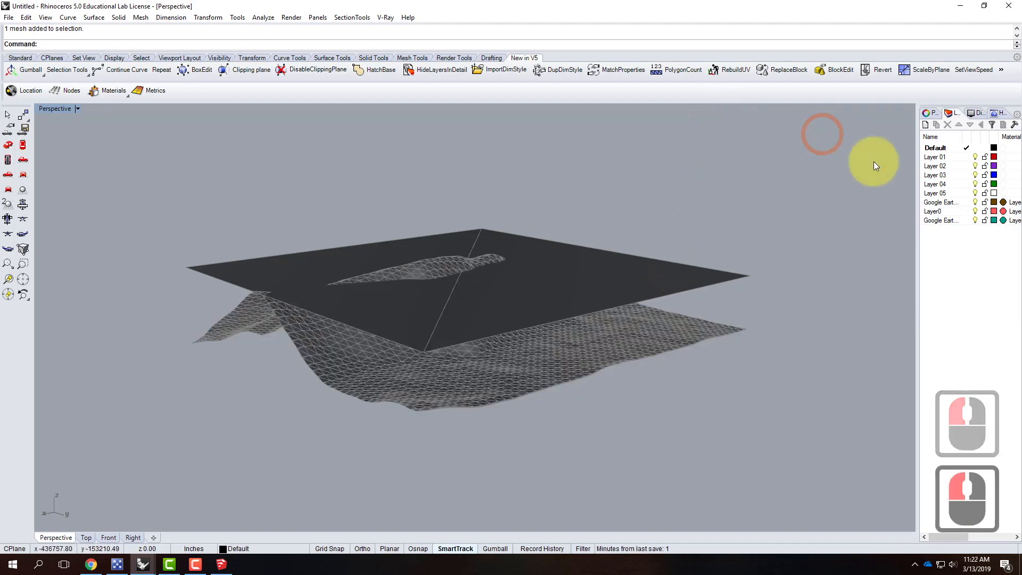
# Step: Create a layer named SketchUp with a sublayer named SkTerrain
pyautogui.click(926, 125)
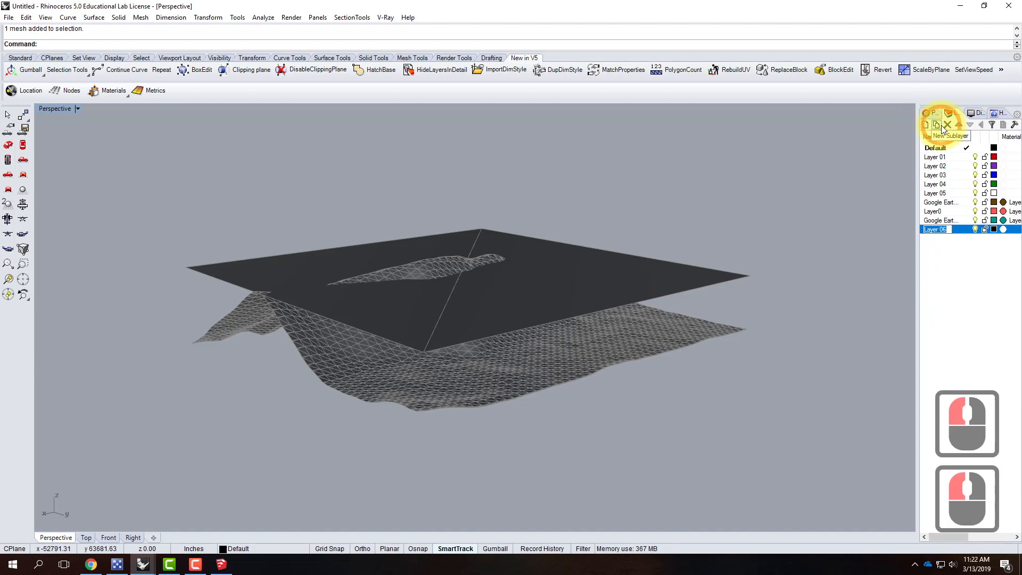
pyautogui.write('SketchUp')
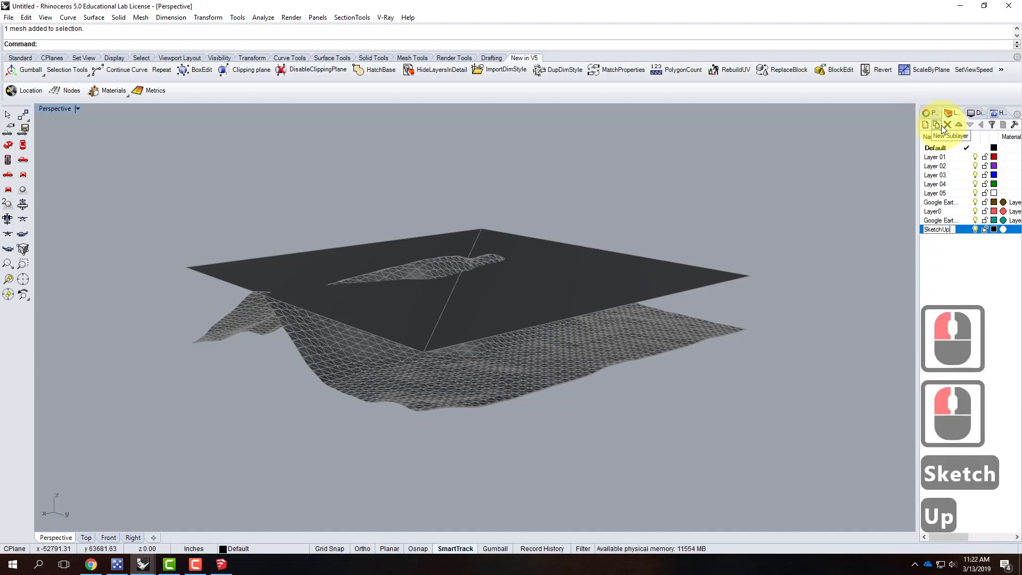
pyautogui.press('Return')
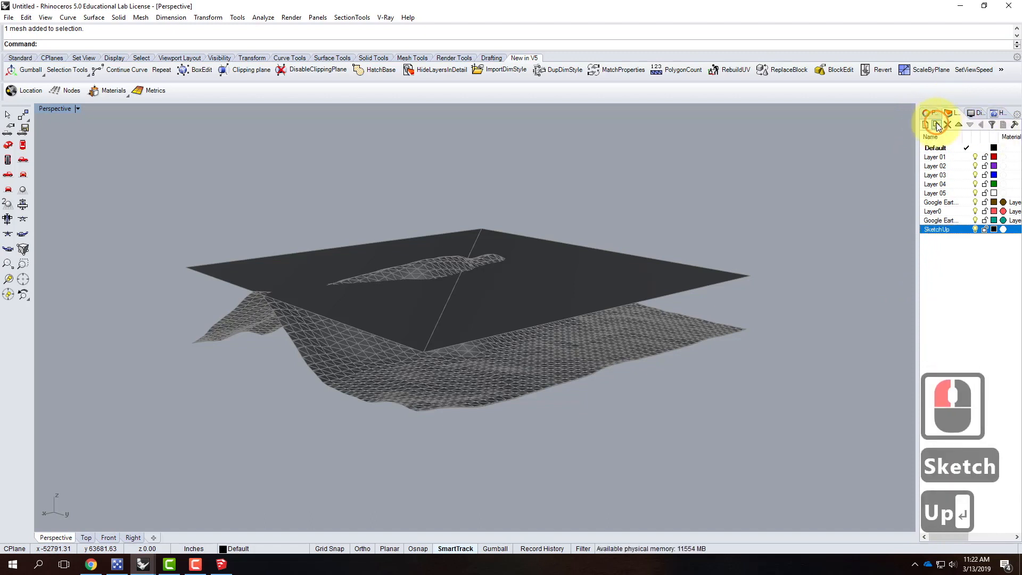
pyautogui.click(937, 124)
pyautogui.write('Sk')
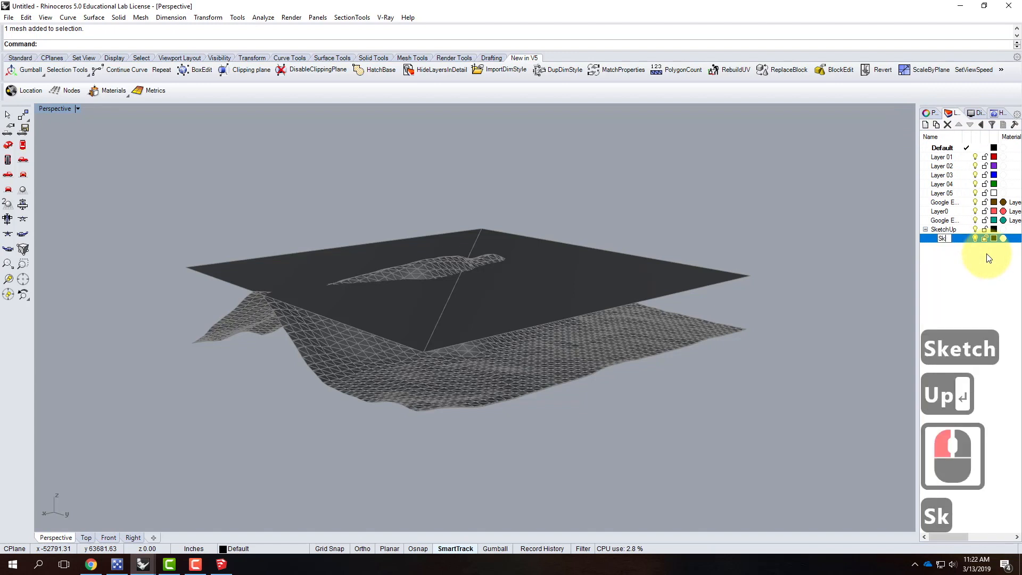
pyautogui.write('Terrain')
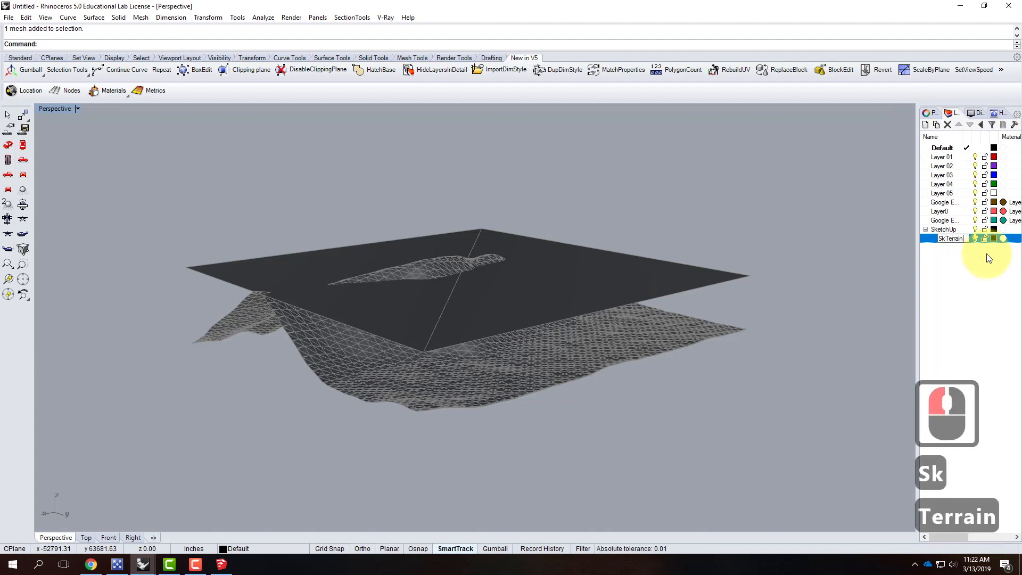
# Step: Add a second sublayer named SKPlane under the SketchUp layer
pyautogui.click(953, 229)
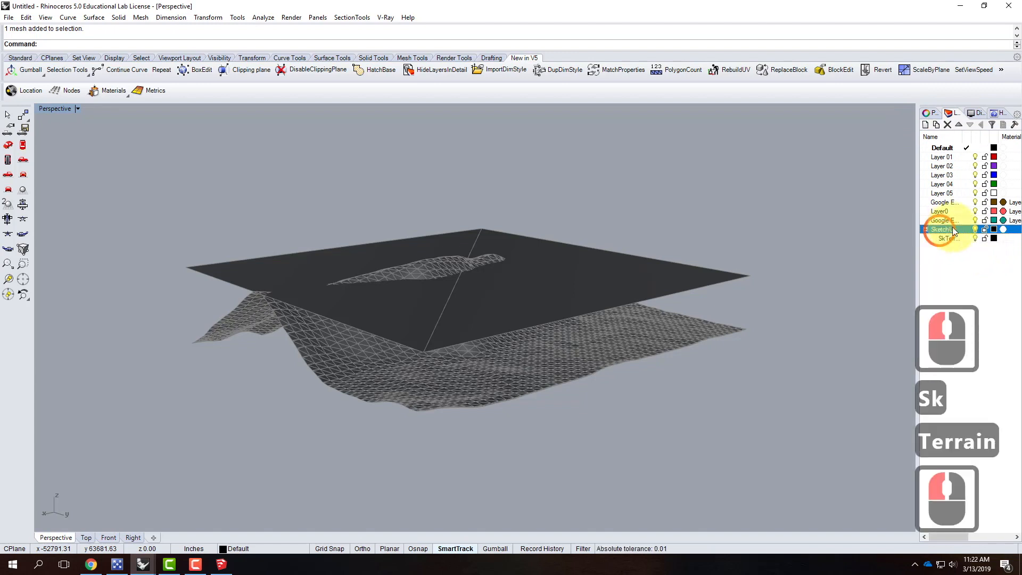
pyautogui.click(939, 125)
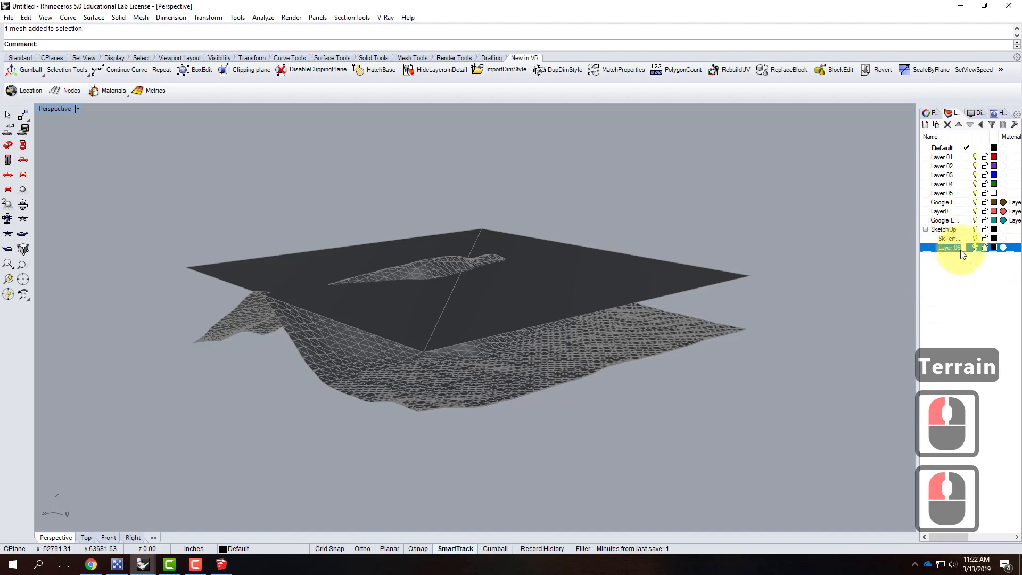
pyautogui.write('SKPlane')
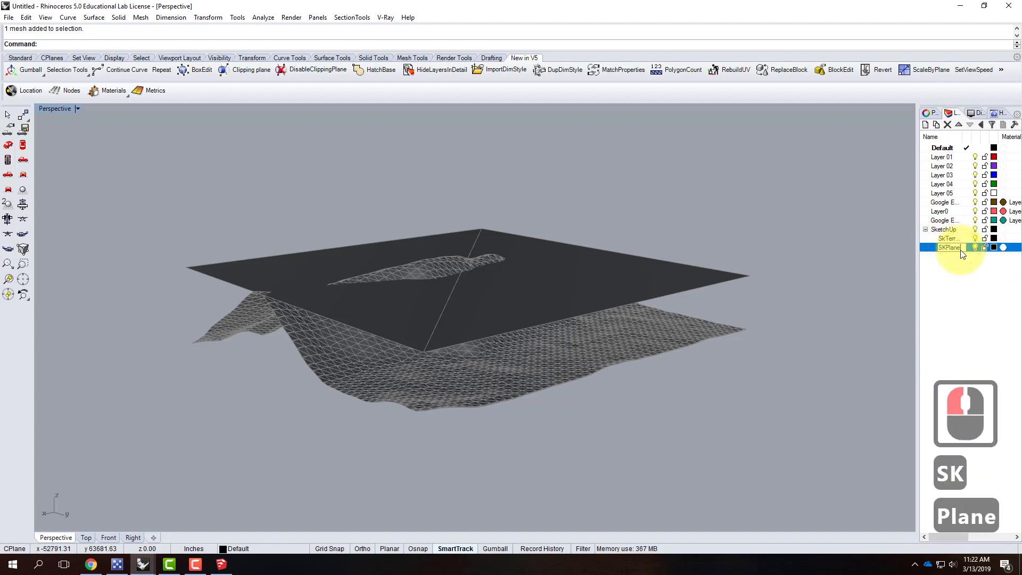
pyautogui.click(960, 275)
# Step: Assign the flat plane mesh to the SKPlane sublayer
pyautogui.click(641, 273)
pyautogui.click(962, 248)
pyautogui.rightClick(958, 248)
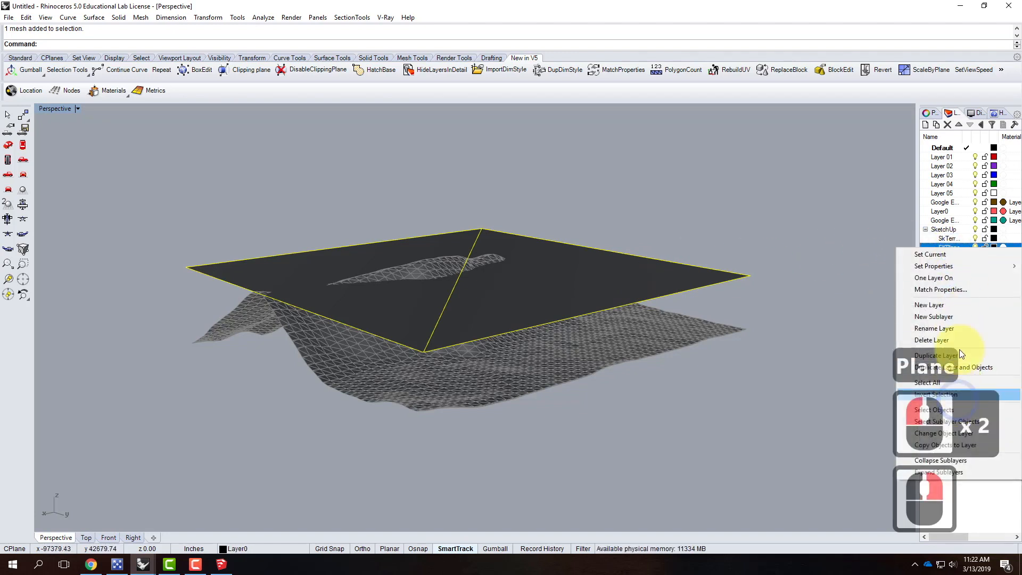
pyautogui.click(973, 432)
# Step: Assign the terrain mesh to the SKPlane sublayer
pyautogui.click(619, 334)
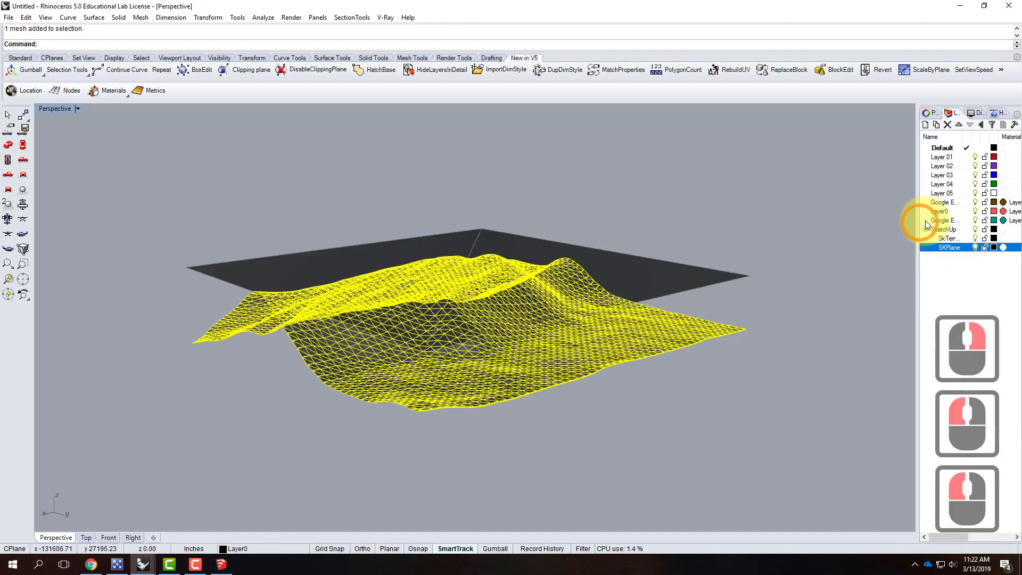
pyautogui.rightClick(960, 247)
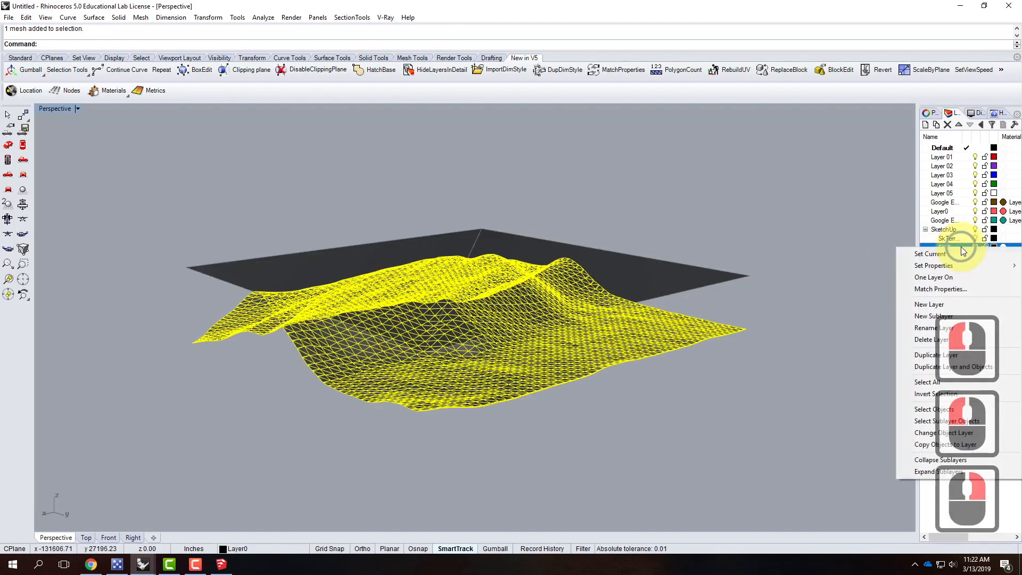
pyautogui.click(973, 432)
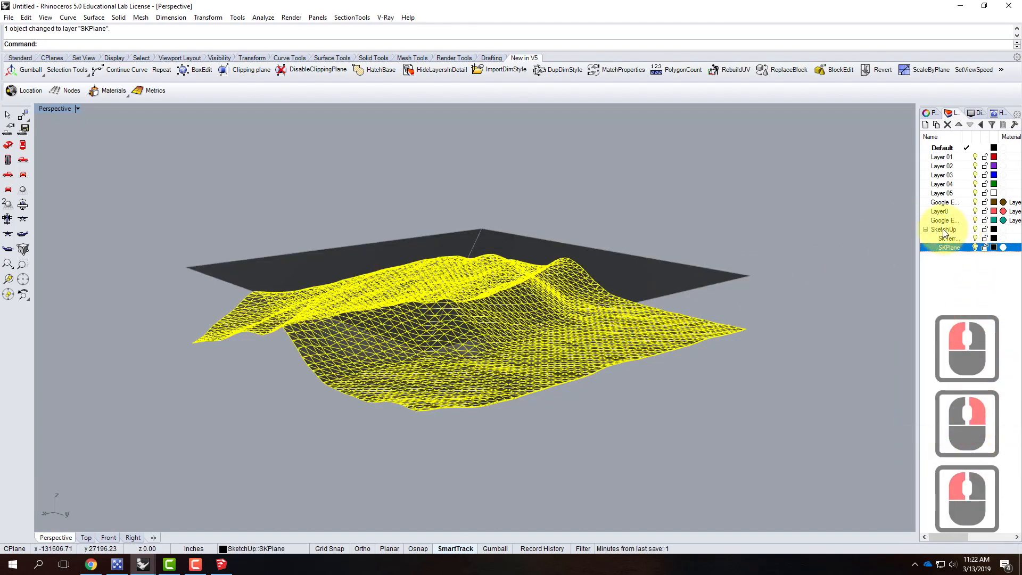
# Step: Check the SketchUp layer's visibility, and delete all unused layers between Default and SketchUp, from Layer 01 through the second Google layer
pyautogui.click(977, 229)
pyautogui.doubleClick(976, 229)
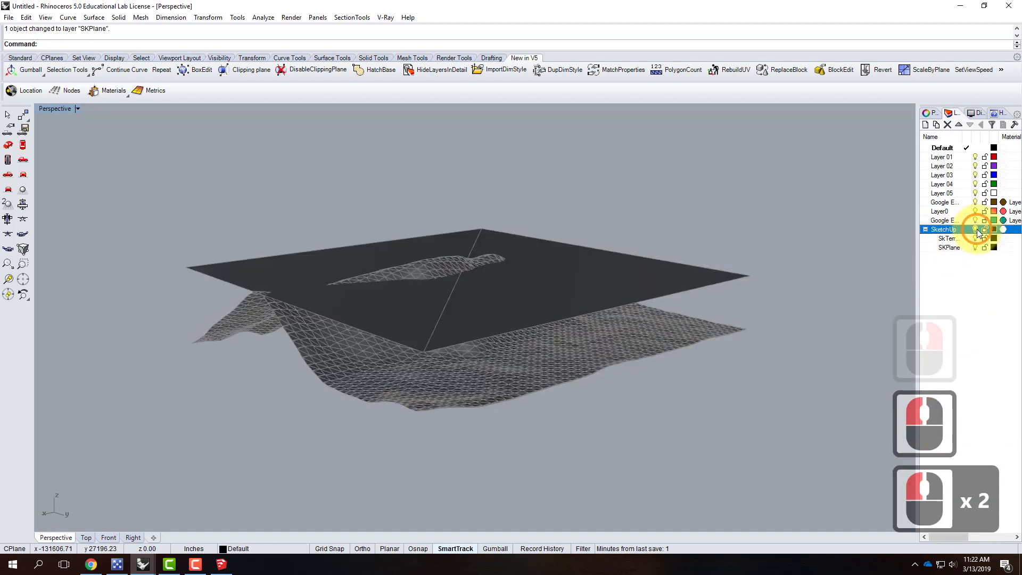
pyautogui.click(947, 221)
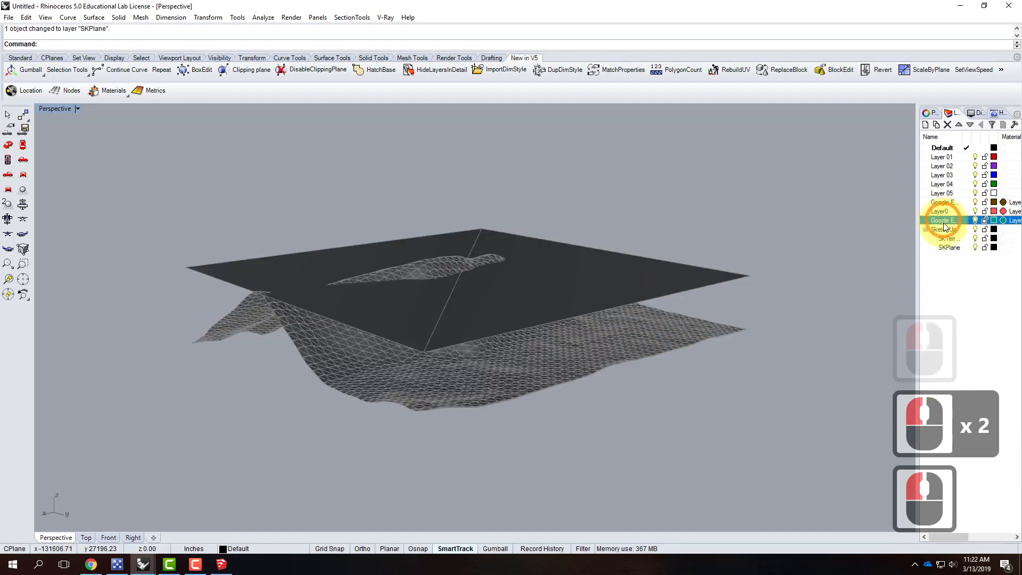
pyautogui.keyDown('shift'); pyautogui.click(943, 156); pyautogui.keyUp('shift')
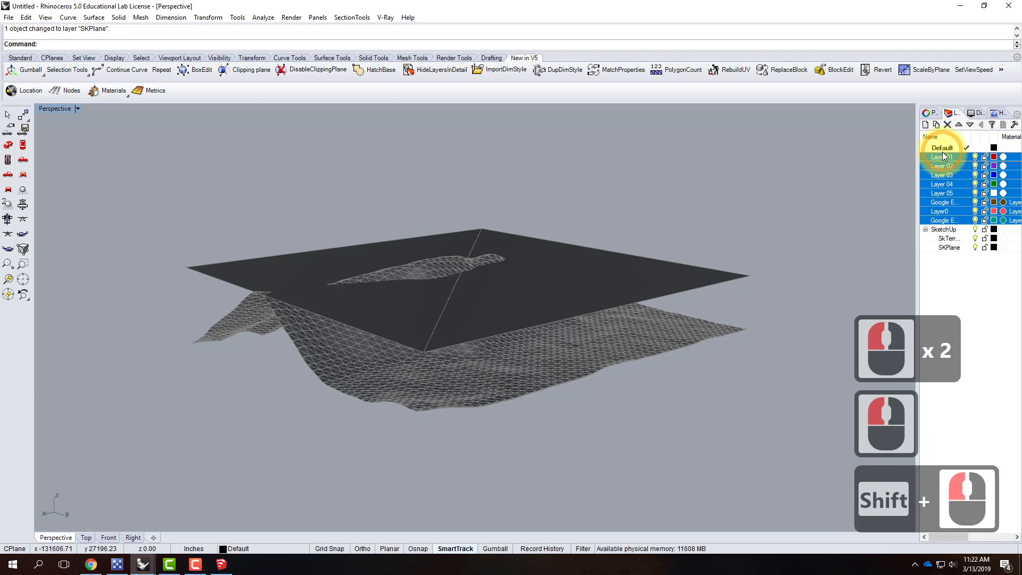
pyautogui.click(947, 125)
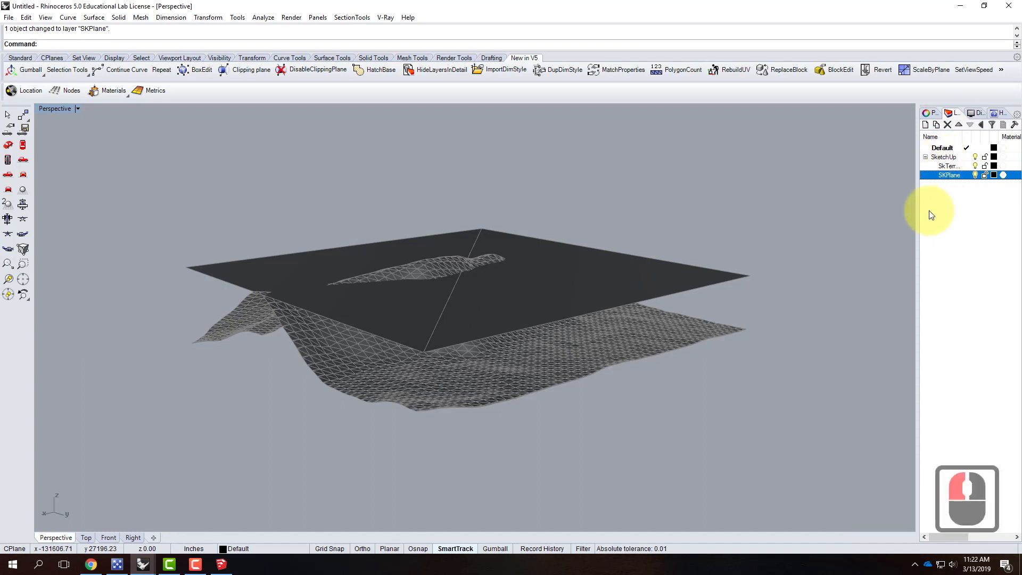
# Step: Check what the SKPlane sublayer contains by toggling its visibility, and reassign the terrain mesh to the SkTerrain sublayer
pyautogui.click(975, 174)
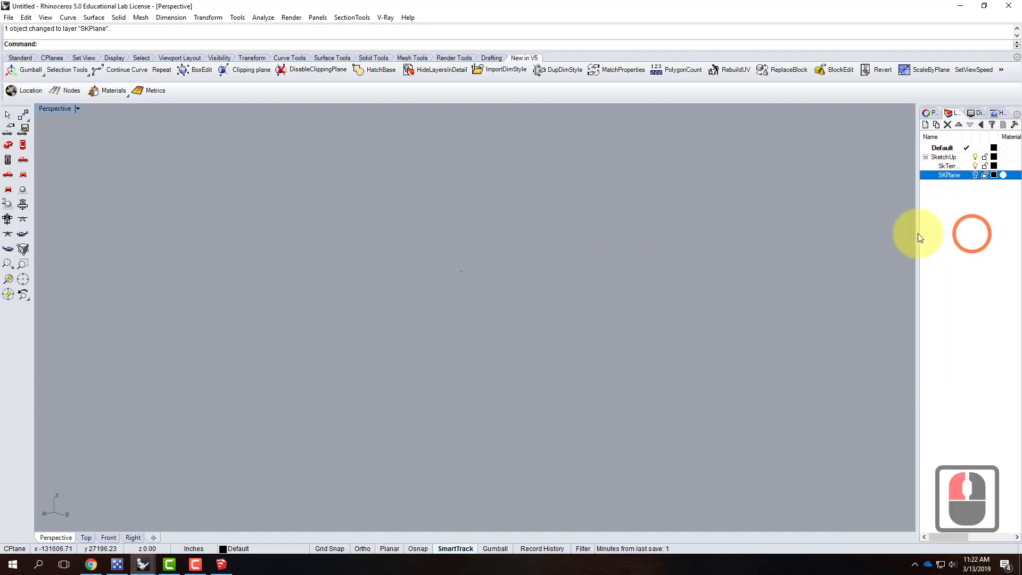
pyautogui.click(975, 175)
pyautogui.click(676, 333)
pyautogui.click(931, 171)
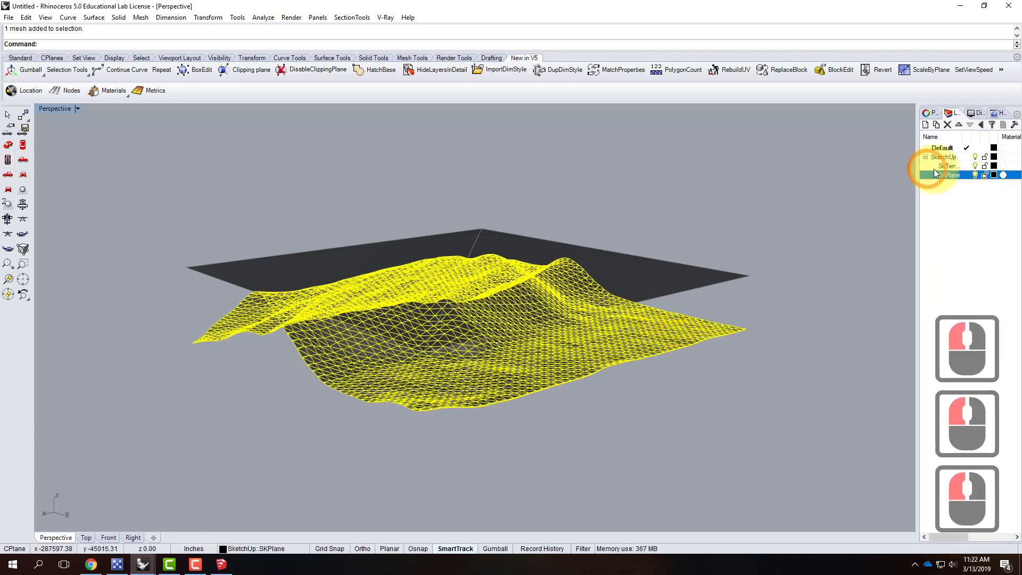
pyautogui.rightClick(952, 167)
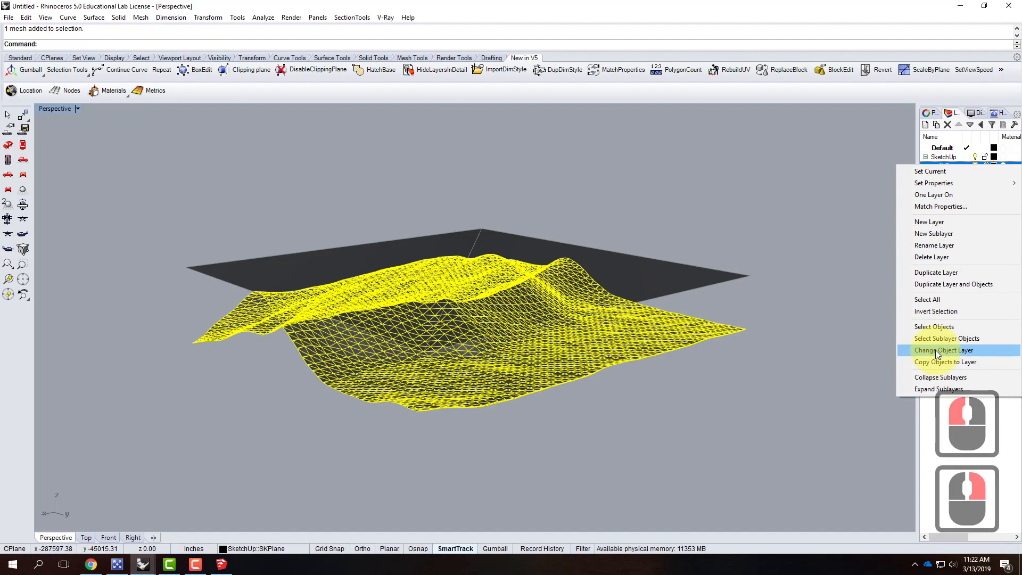
pyautogui.click(934, 349)
# Step: Hide the SKPlane sublayer and examine the deselected terrain mesh on its own
pyautogui.click(975, 174)
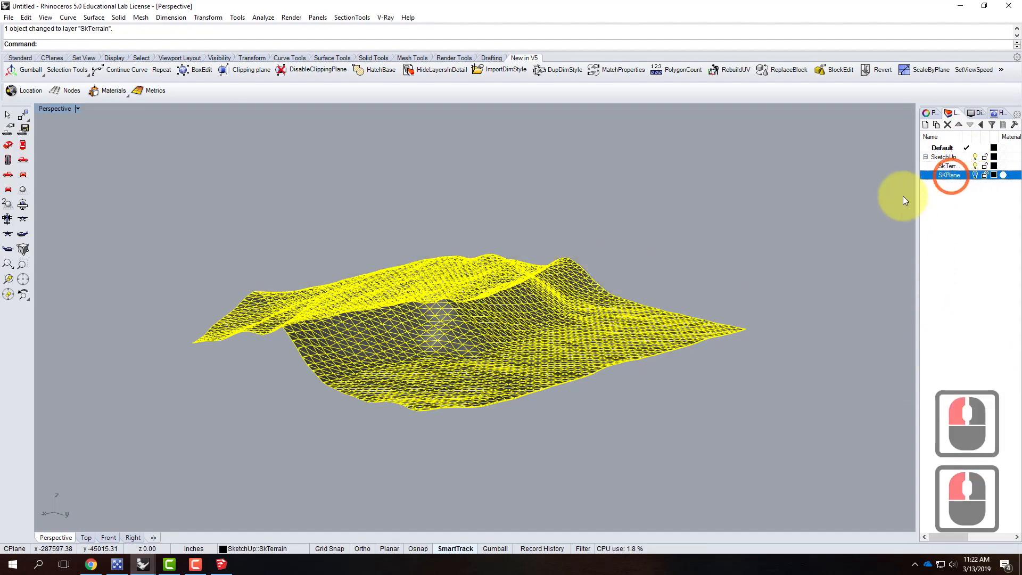
pyautogui.click(744, 229)
pyautogui.click(605, 263)
pyautogui.scroll(-2, 566, 260)
pyautogui.moveTo(755, 282); pyautogui.dragTo(620, 305, button='right')
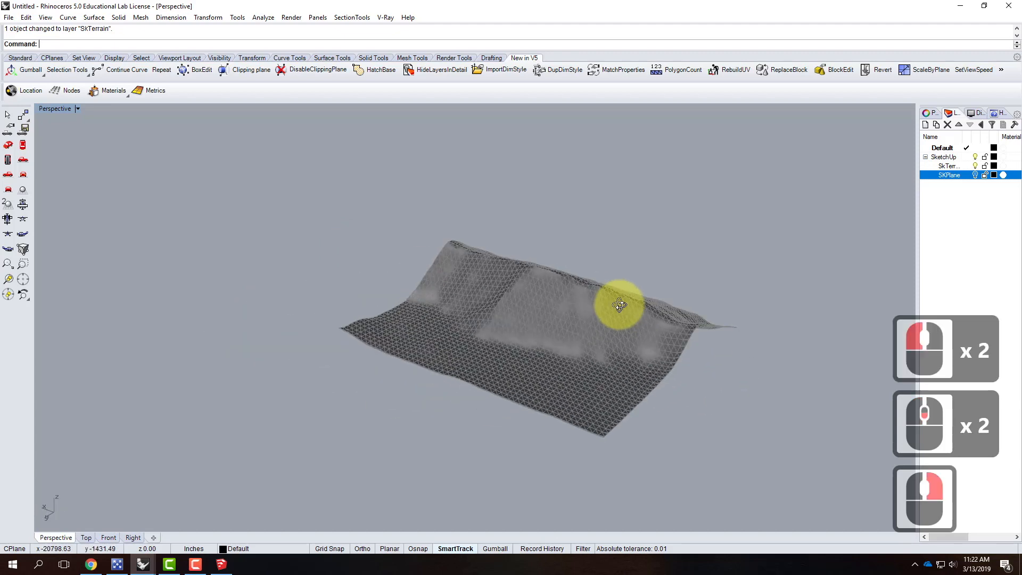
pyautogui.click(592, 314)
pyautogui.click(675, 260)
pyautogui.scroll(-2, 408, 287)
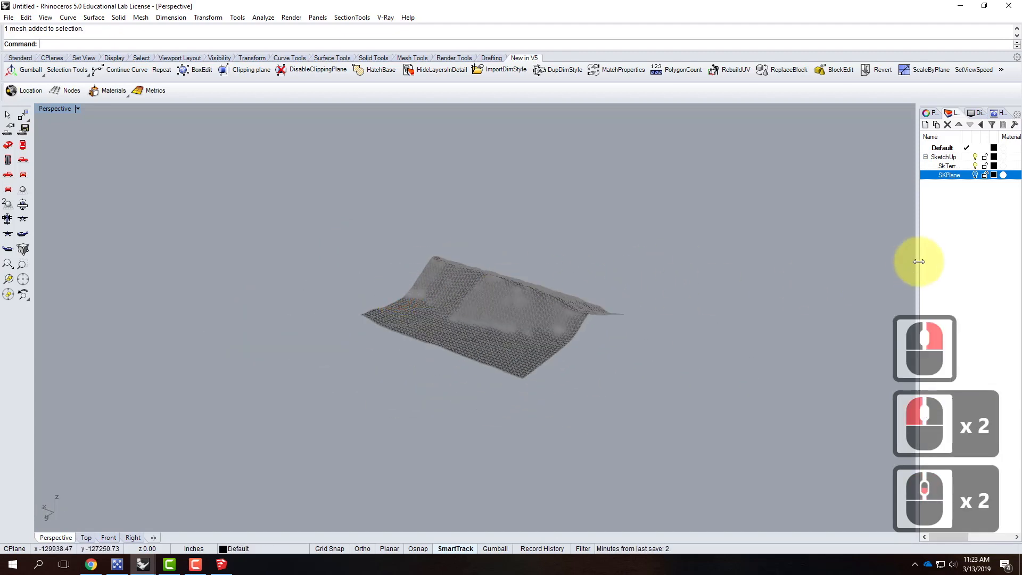
pyautogui.scroll(1, 917, 259)
pyautogui.scroll(1, 614, 253)
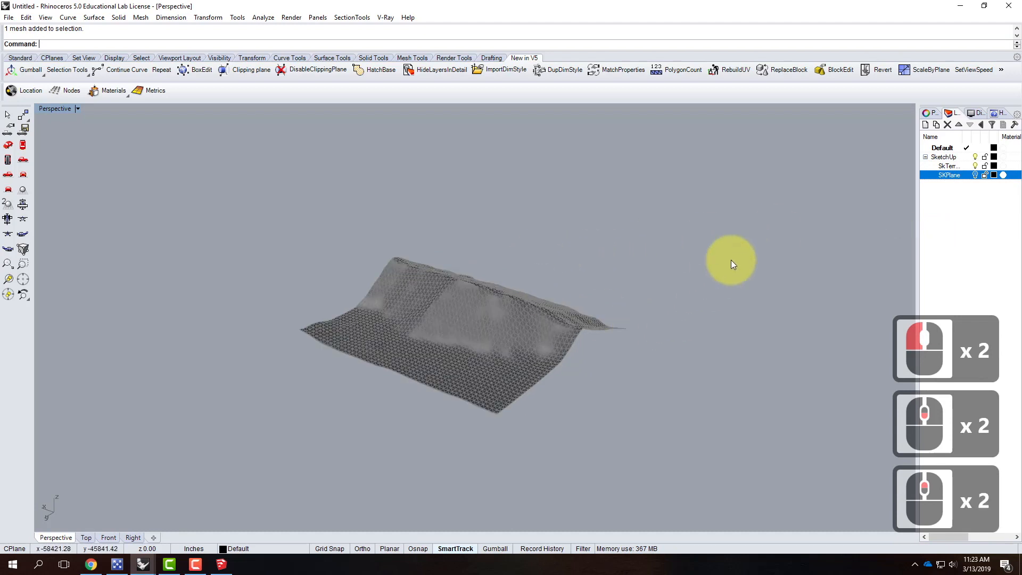
# Step: Create a top-level layer named ContourX outside the SketchUp layer
pyautogui.click(925, 126)
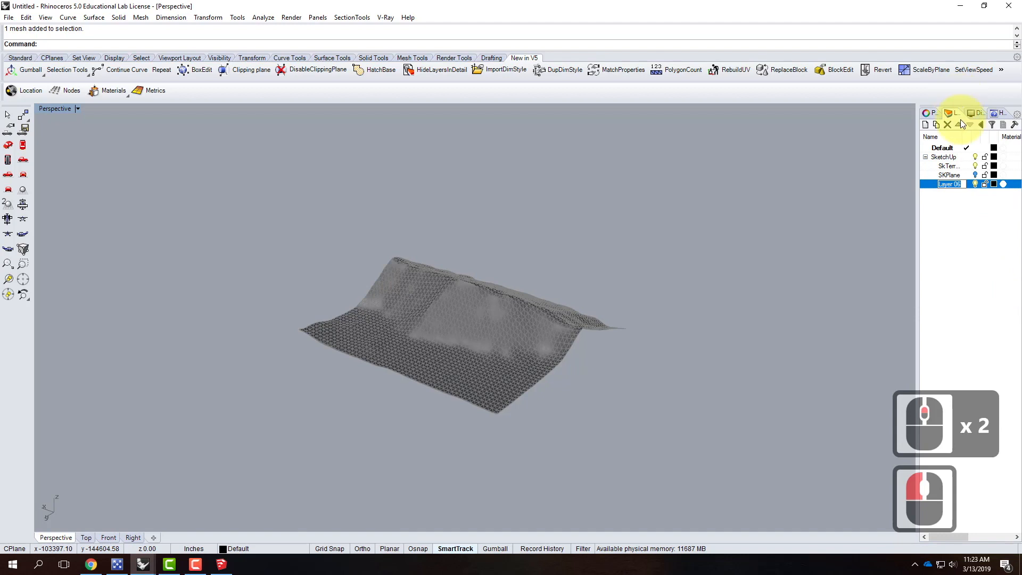
pyautogui.click(953, 216)
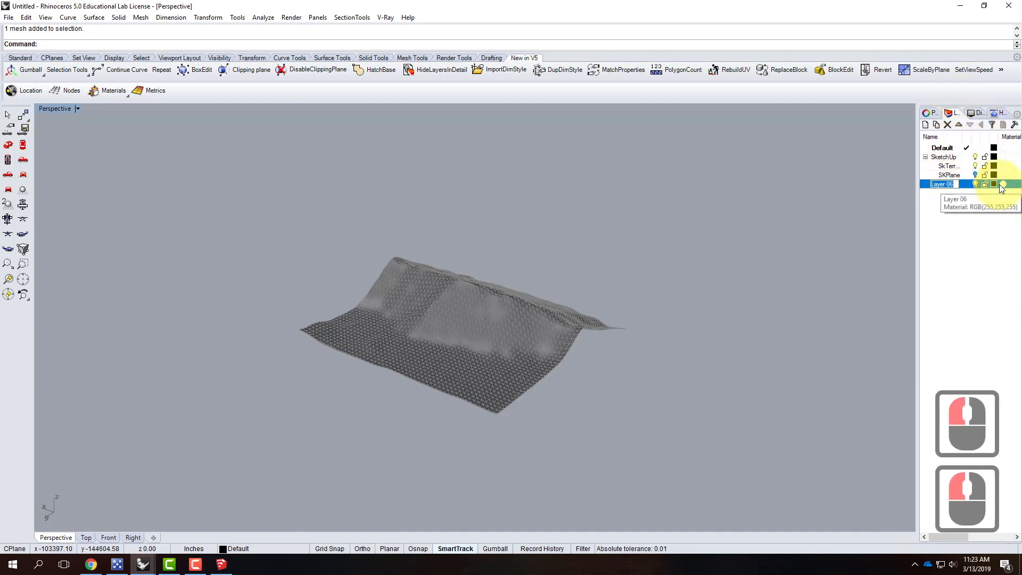
pyautogui.write('Contour')
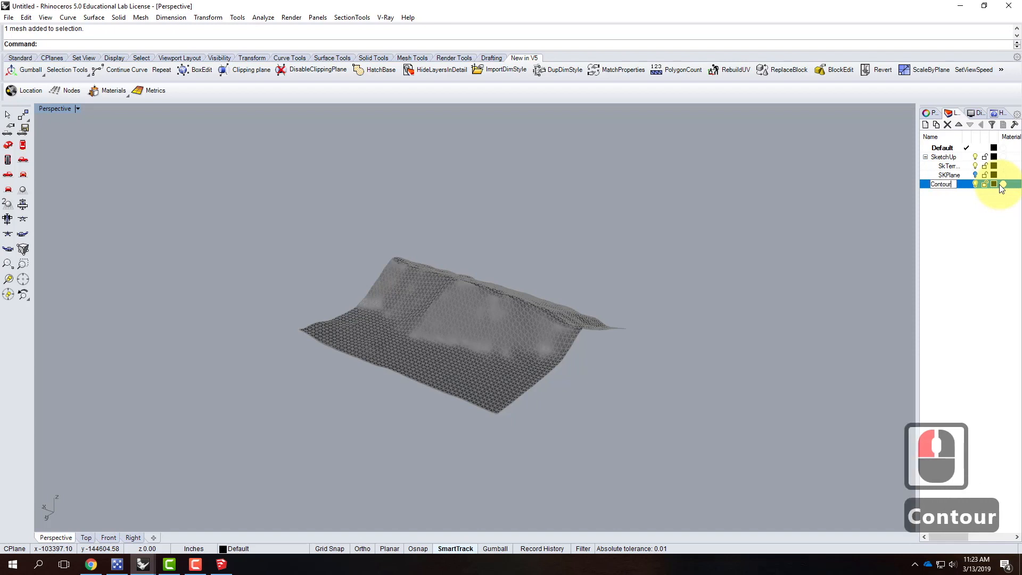
pyautogui.write('X')
pyautogui.press('Return')
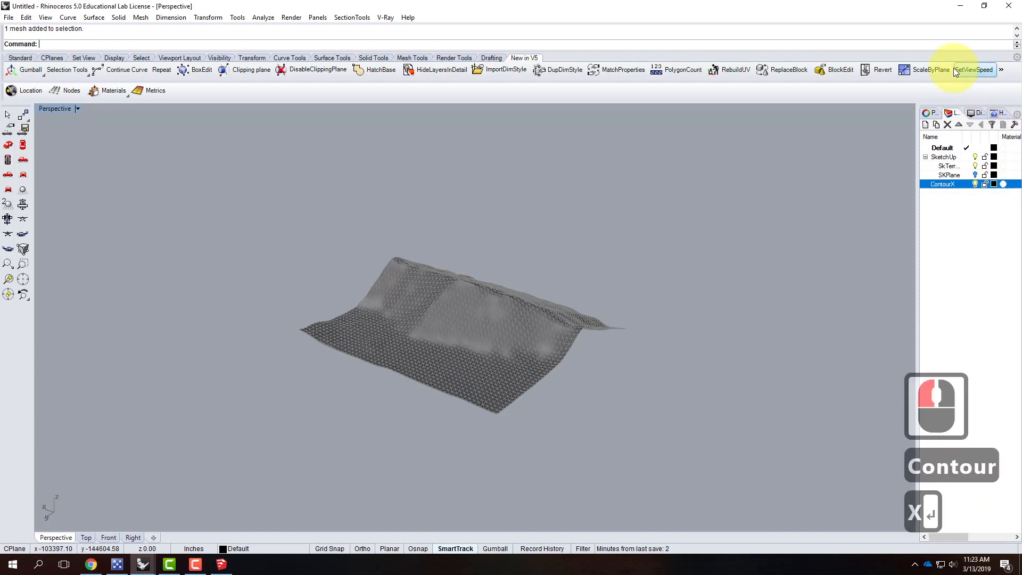
# Step: Create another top-level layer named ContourY
pyautogui.click(925, 126)
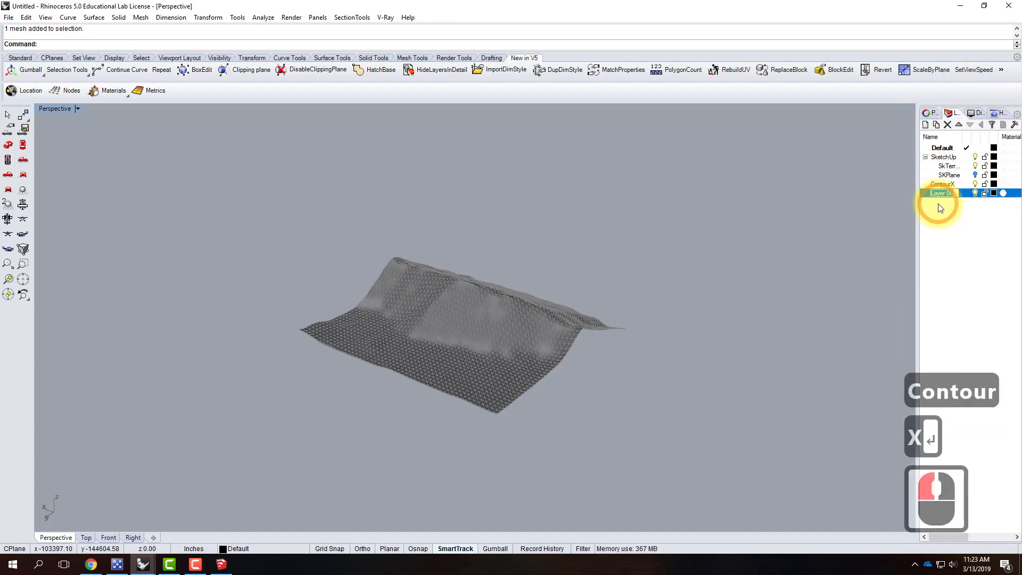
pyautogui.write('Co')
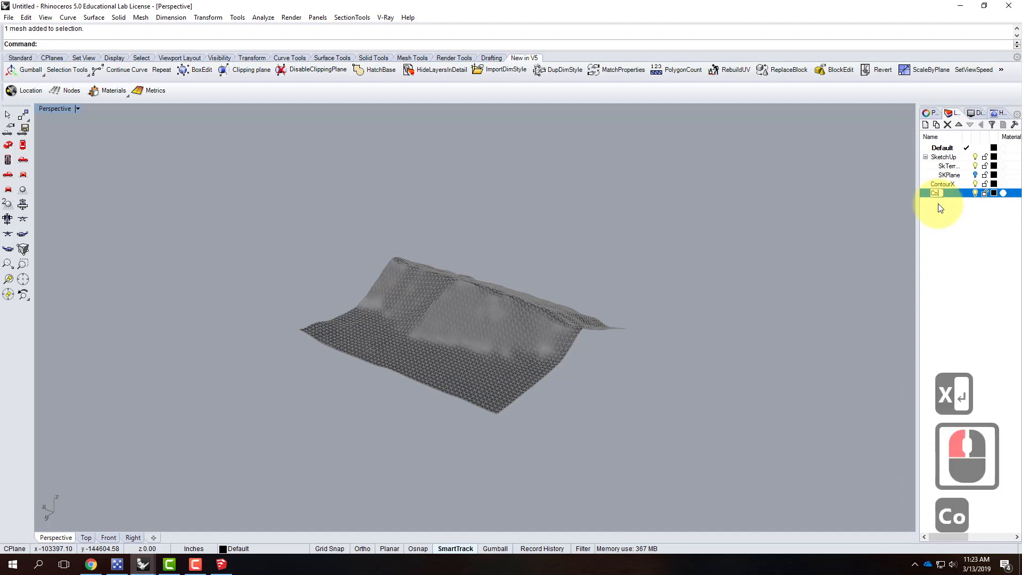
pyautogui.write('ntourY')
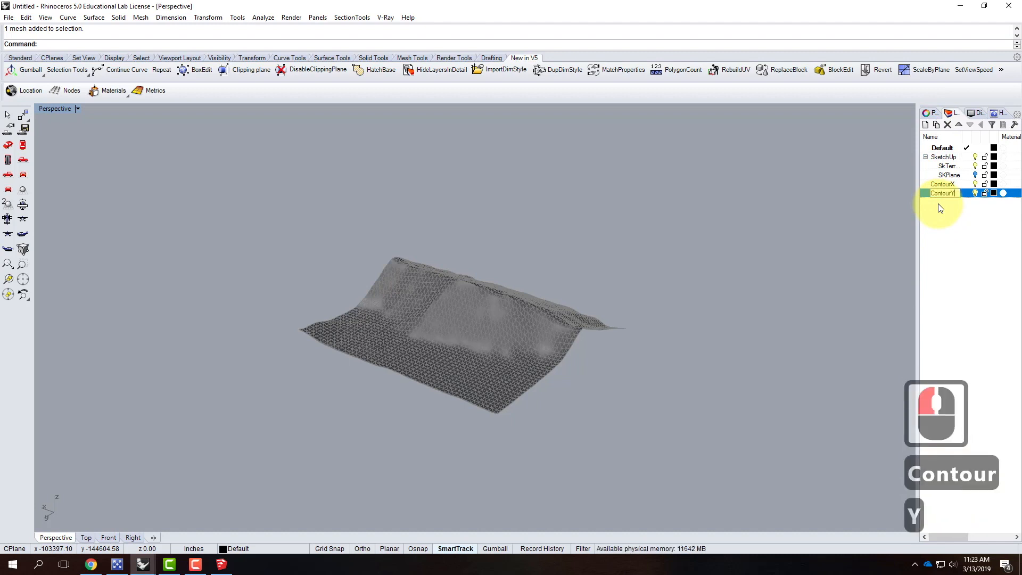
pyautogui.press('Return')
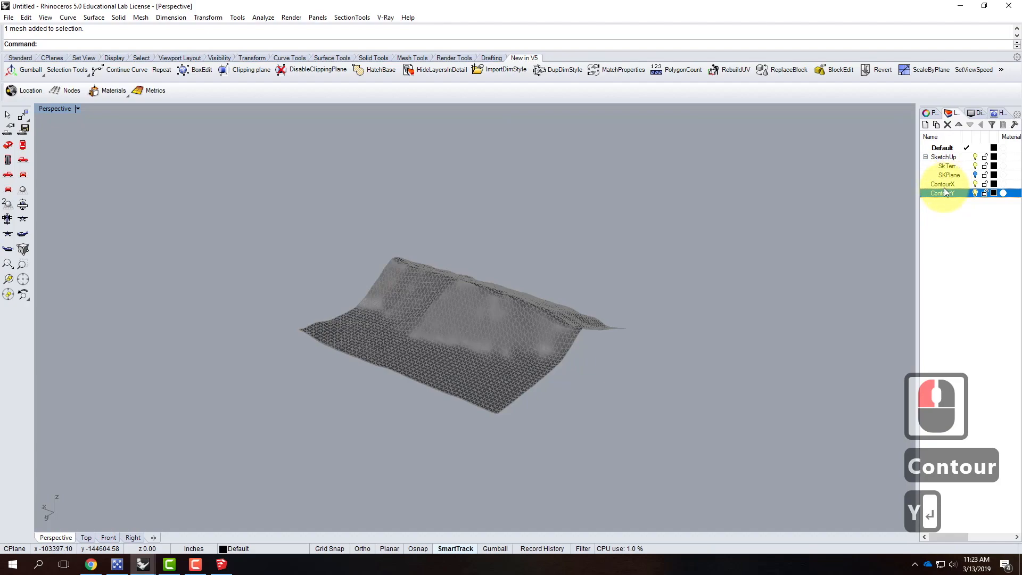
# Step: Examine the terrain mesh's ridge, slopes and X and Y directions from several angles, leaving it deselected
pyautogui.click(644, 328)
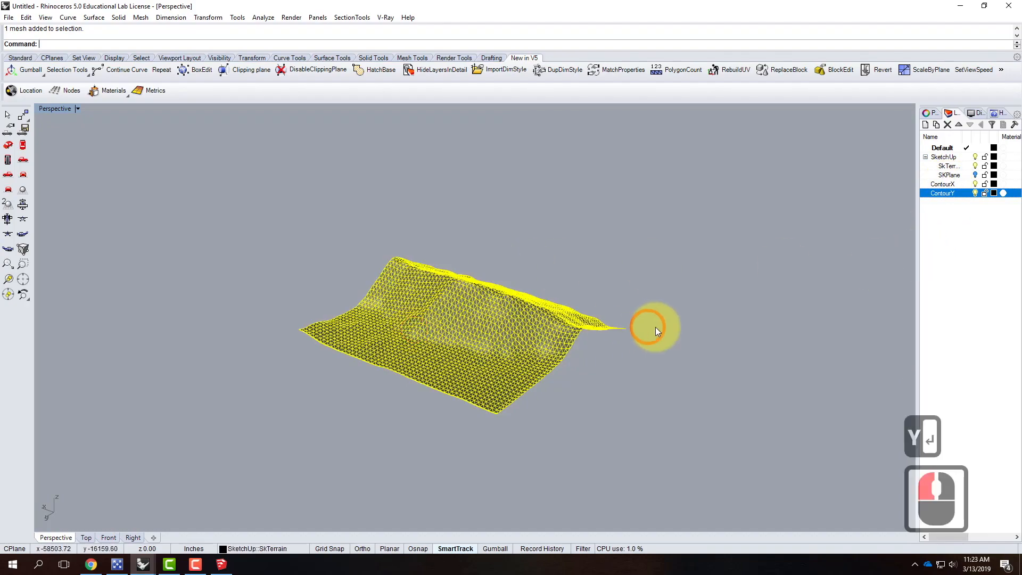
pyautogui.click(324, 324)
pyautogui.moveTo(494, 327); pyautogui.dragTo(430, 358, button='right')
pyautogui.scroll(-4, 459, 354)
pyautogui.scroll(2, 459, 353)
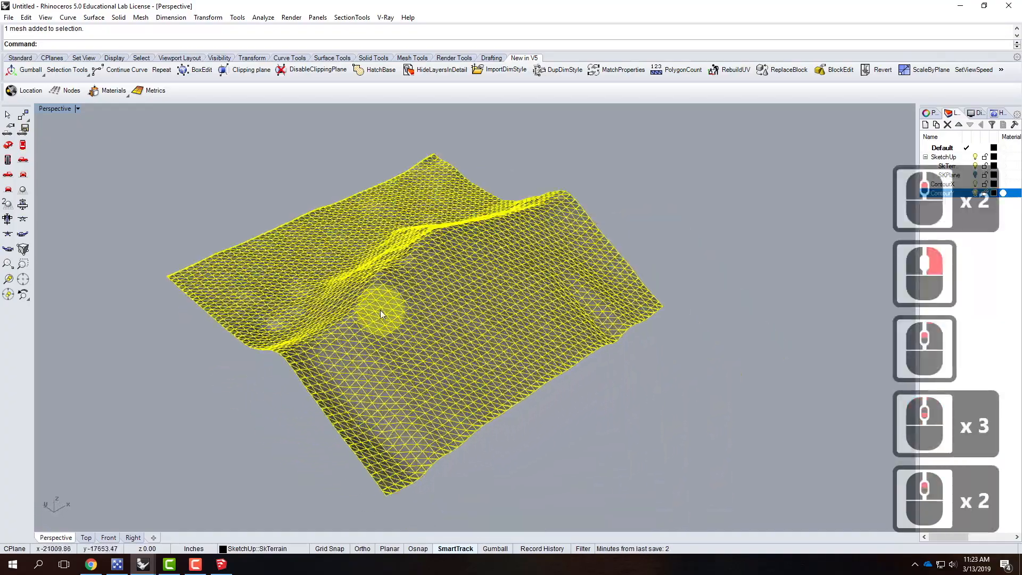
pyautogui.scroll(-2, 396, 340)
pyautogui.scroll(2, 431, 396)
pyautogui.moveTo(494, 400); pyautogui.dragTo(472, 403, button='right')
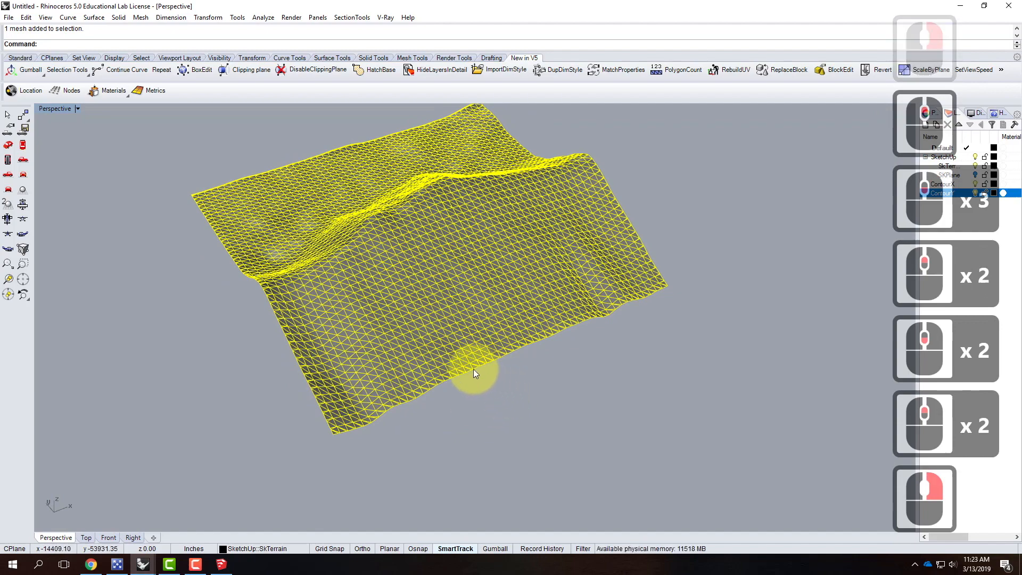
pyautogui.scroll(1, 462, 369)
pyautogui.scroll(-2, 617, 376)
pyautogui.scroll(1, 487, 257)
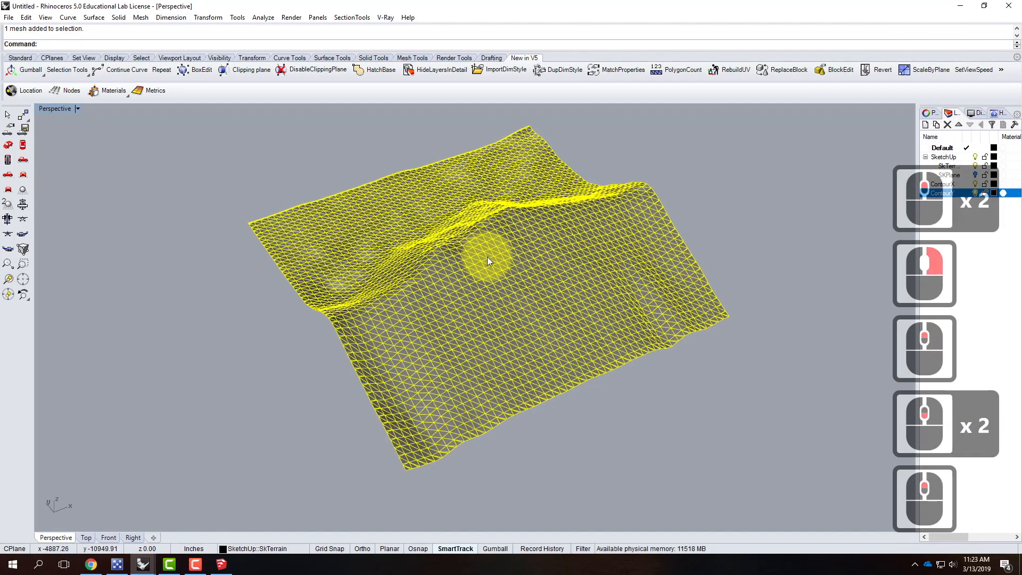
pyautogui.click(601, 419)
pyautogui.click(496, 289)
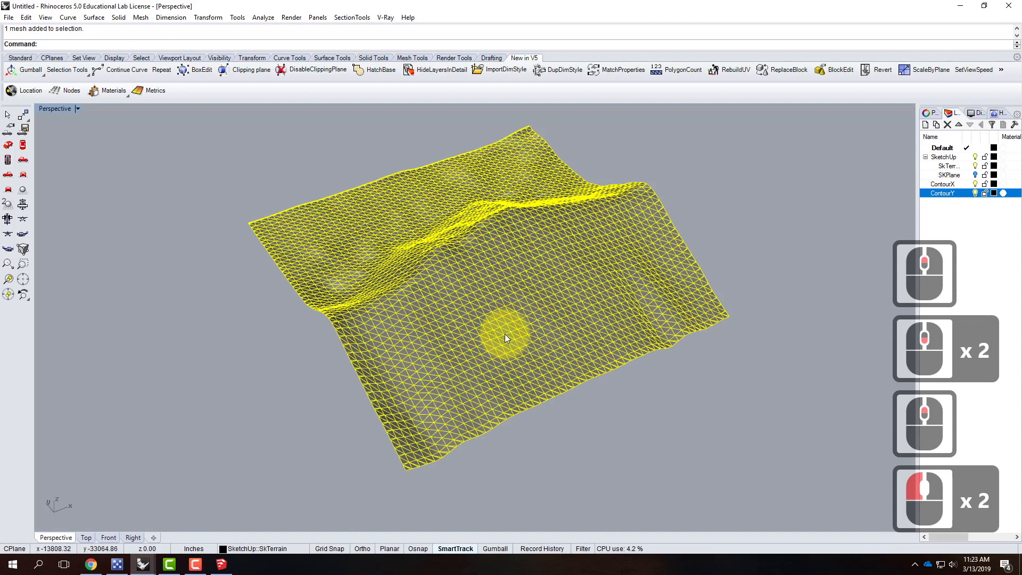
pyautogui.click(215, 289)
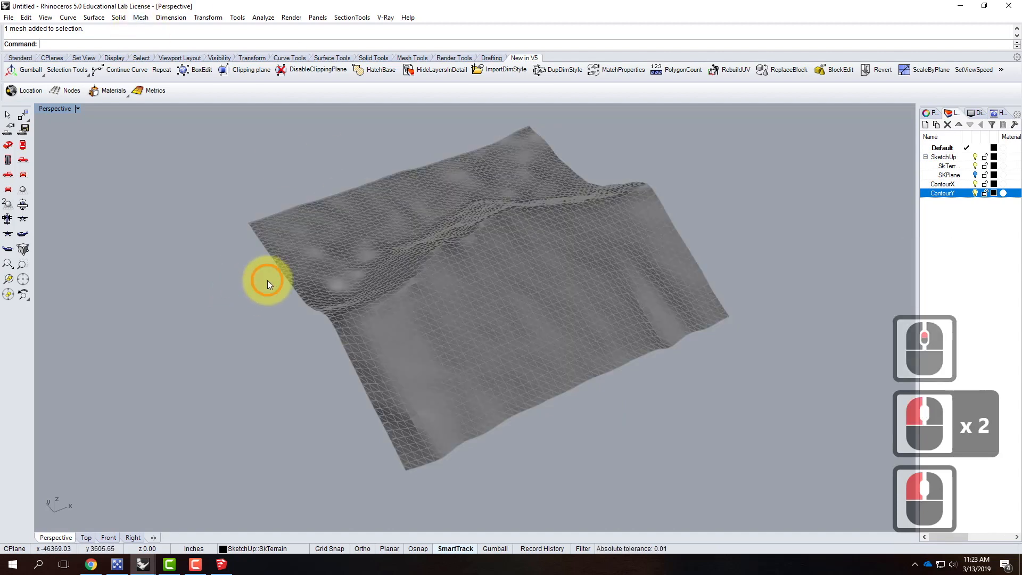
# Step: Start the Contour command and choose the terrain mesh as the object to contour
pyautogui.click(69, 20)
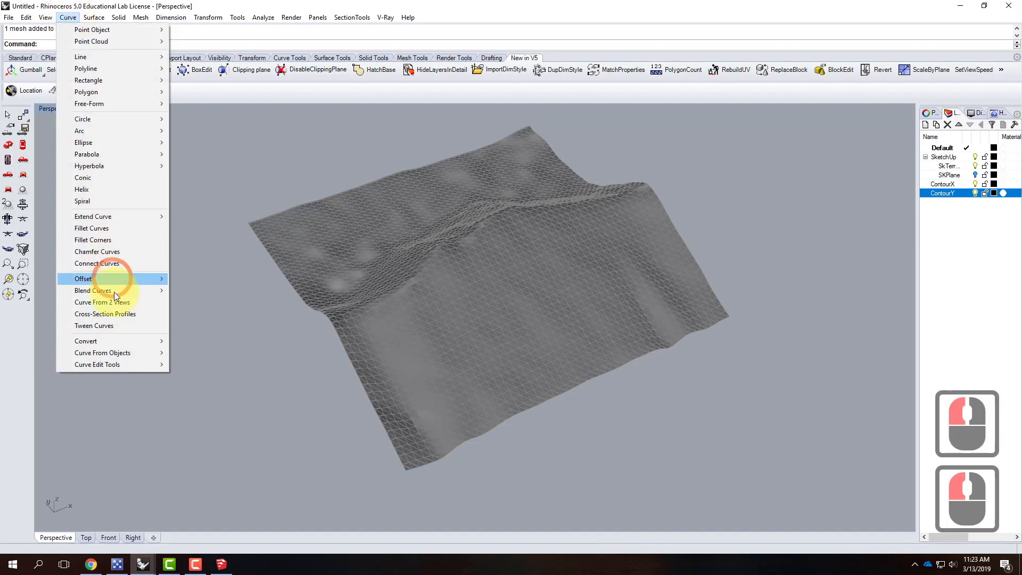
pyautogui.moveTo(142, 353)
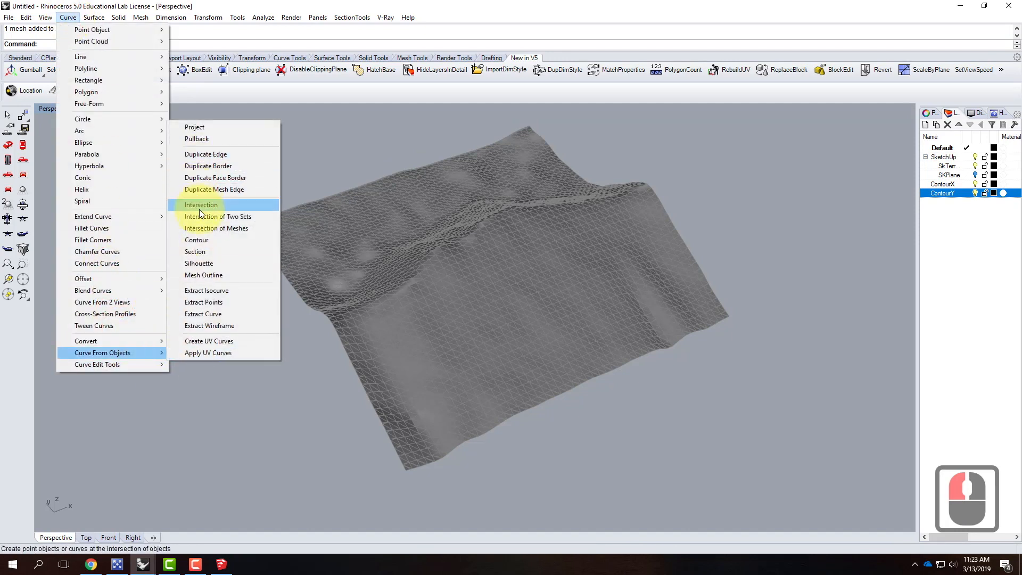
pyautogui.click(199, 241)
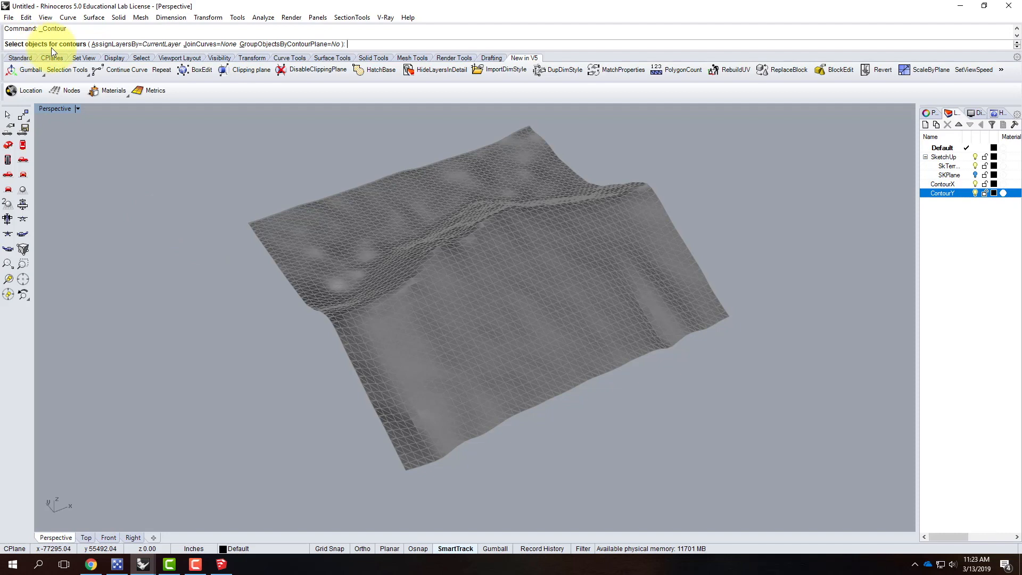
pyautogui.click(503, 329)
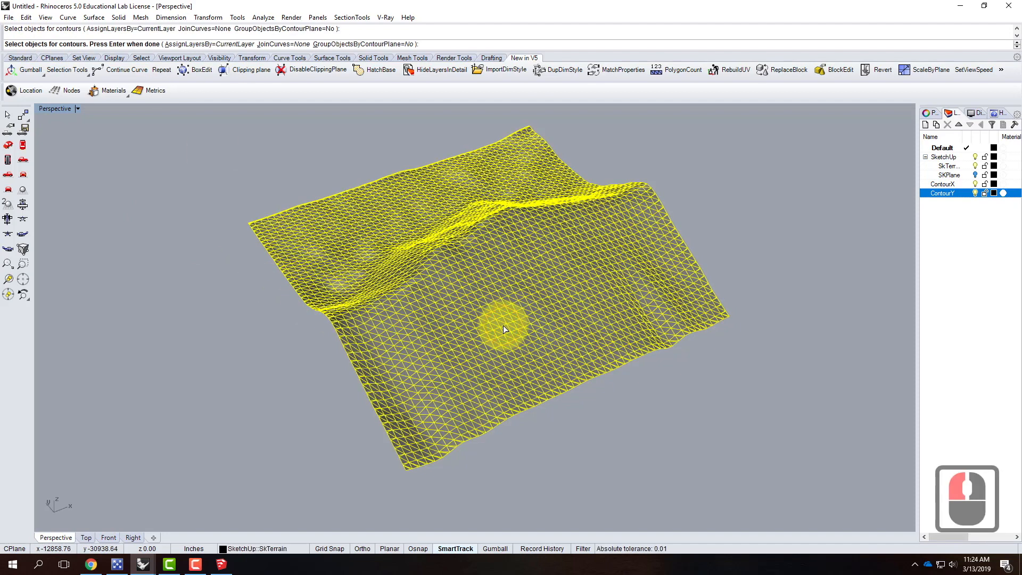
pyautogui.press('Return')
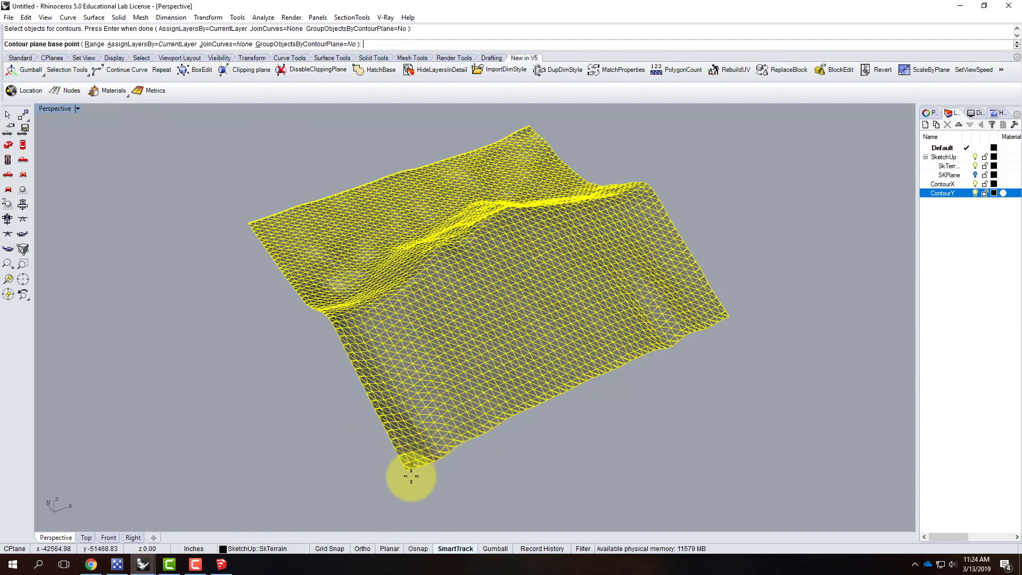
# Step: Turn on object snaps and enable the End, Mid, Perp and Vertex snaps for picking the contour base point
pyautogui.click(419, 549)
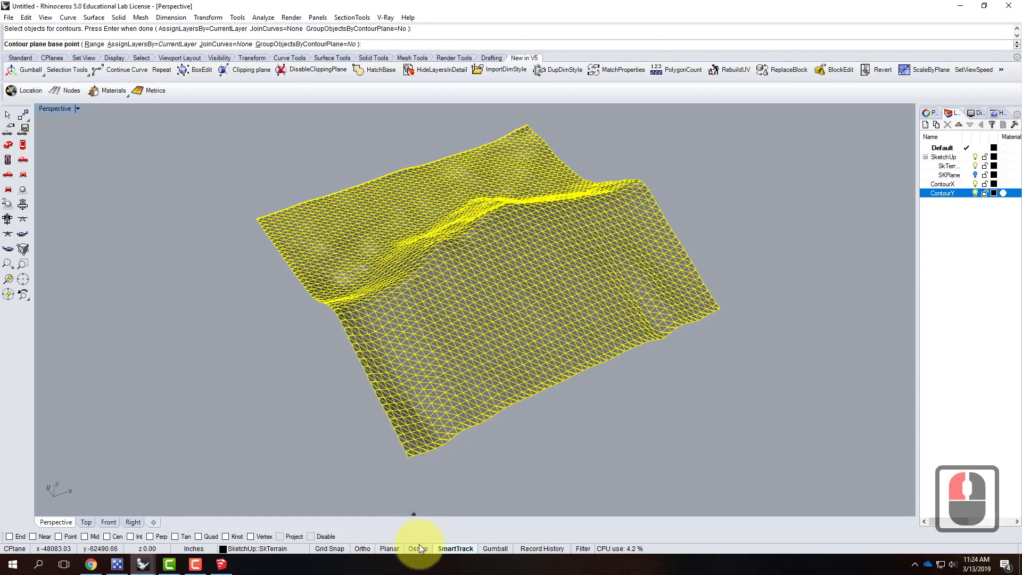
pyautogui.click(9, 538)
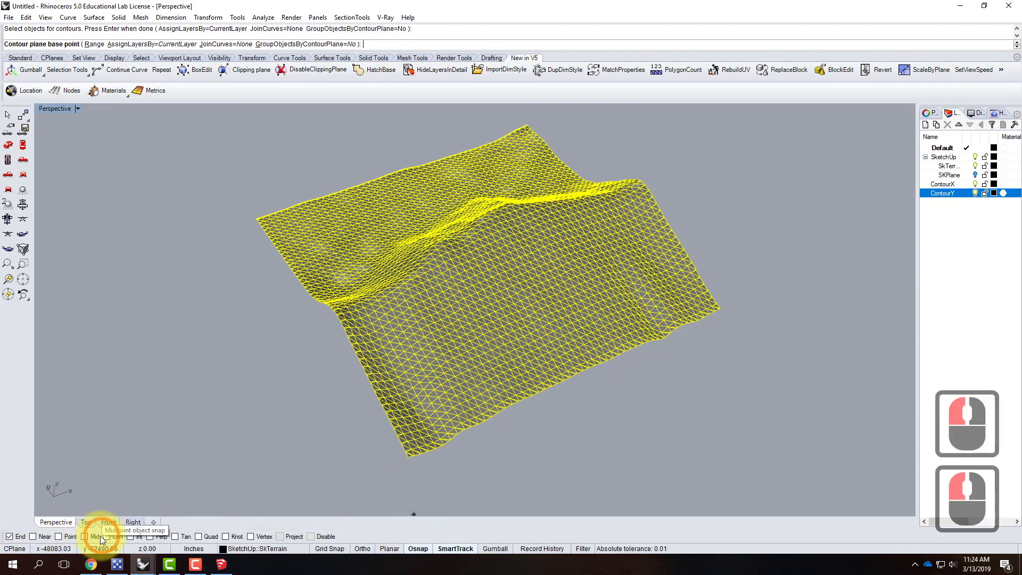
pyautogui.click(84, 536)
pyautogui.click(149, 537)
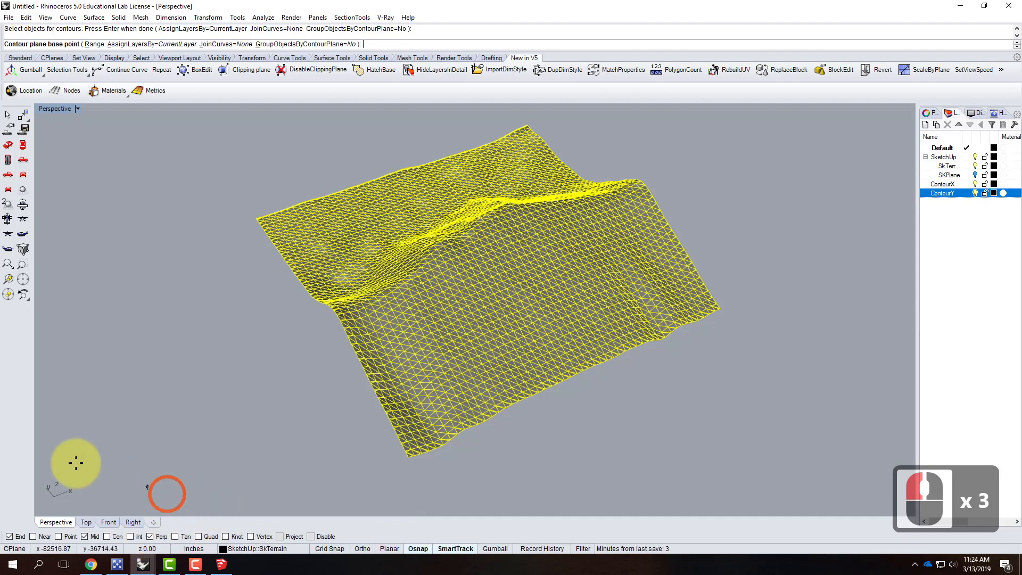
pyautogui.click(250, 536)
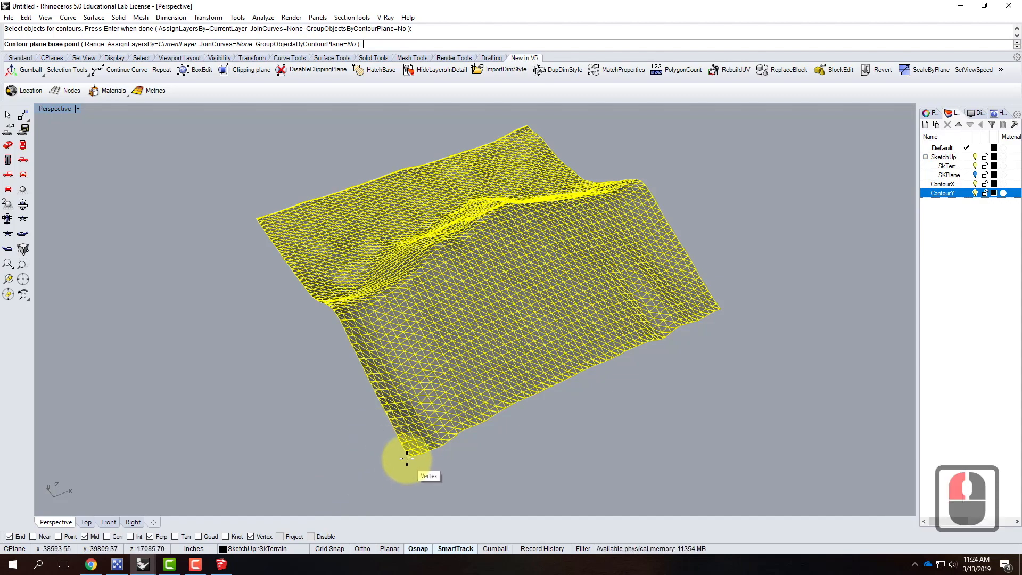
# Step: Generate contours spaced 100' apart along the positive X direction from the mesh's nearest corner vertex, with Ortho on
pyautogui.scroll(4, 407, 458)
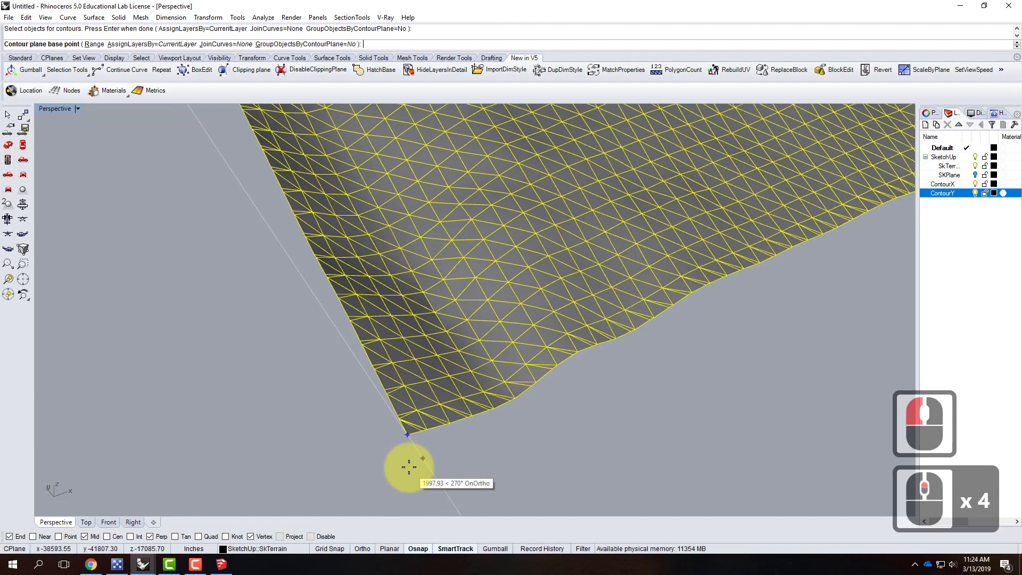
pyautogui.click(408, 435)
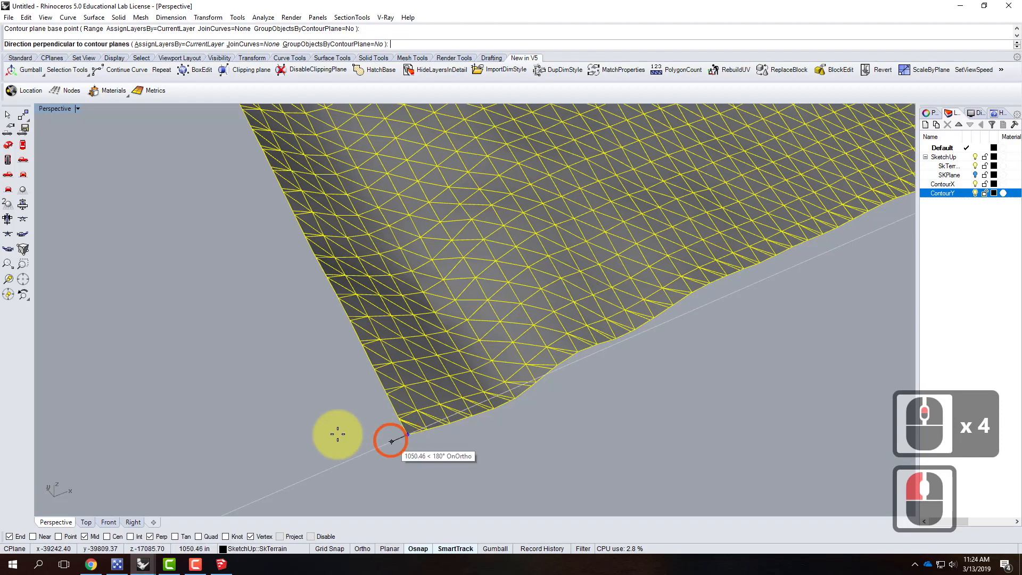
pyautogui.scroll(-9, 312, 426)
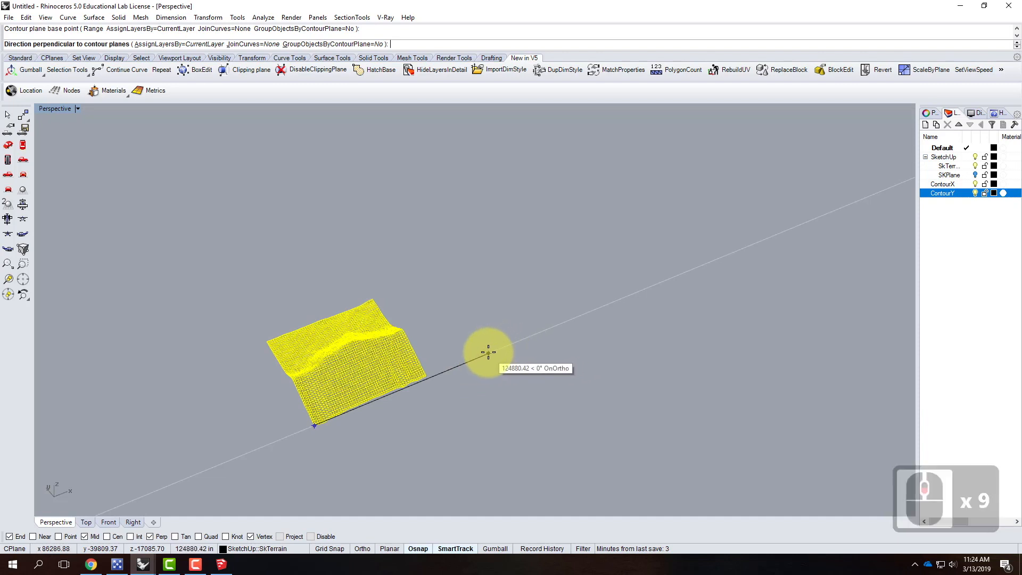
pyautogui.click(360, 549)
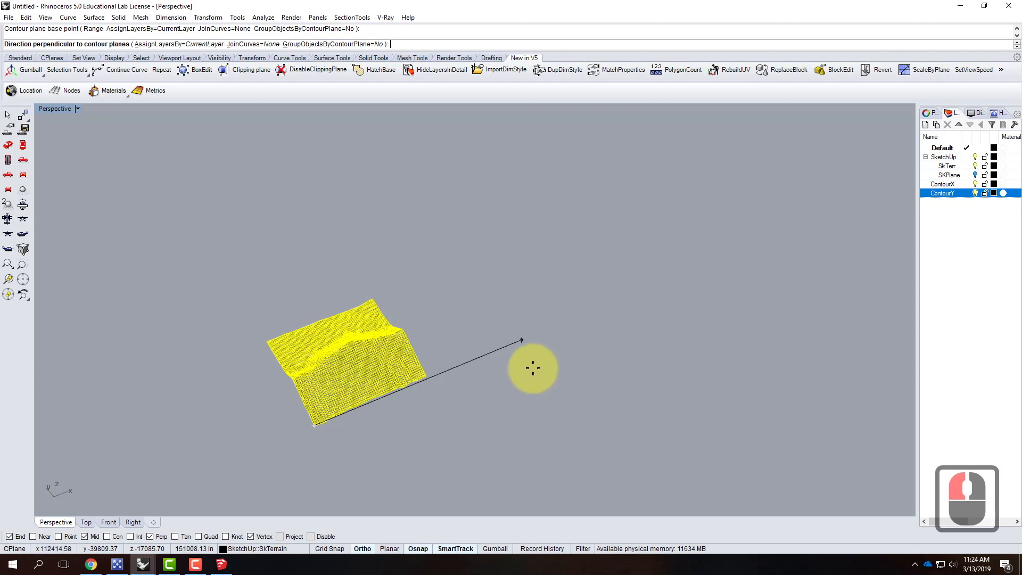
pyautogui.click(536, 368)
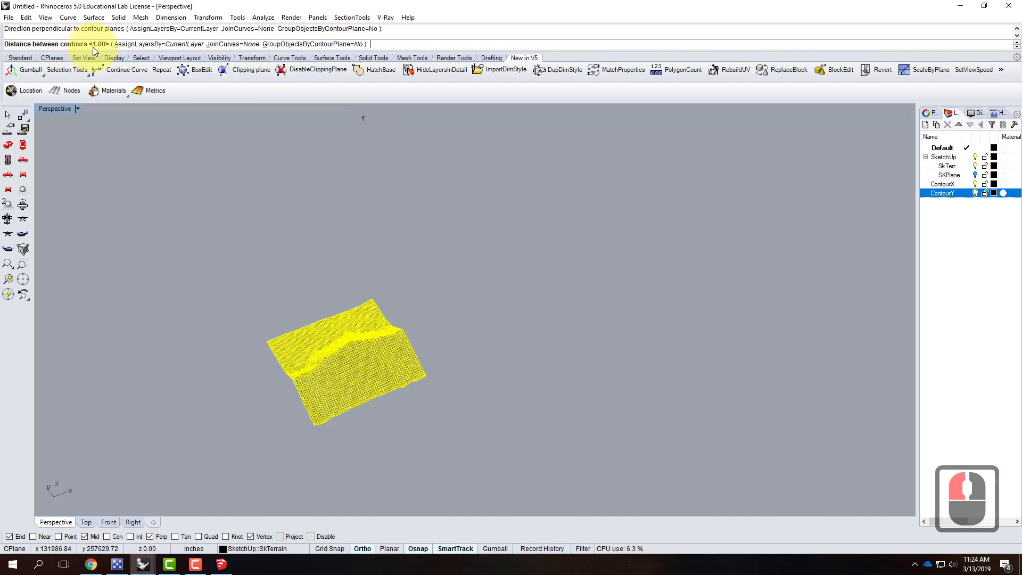
pyautogui.write('100')
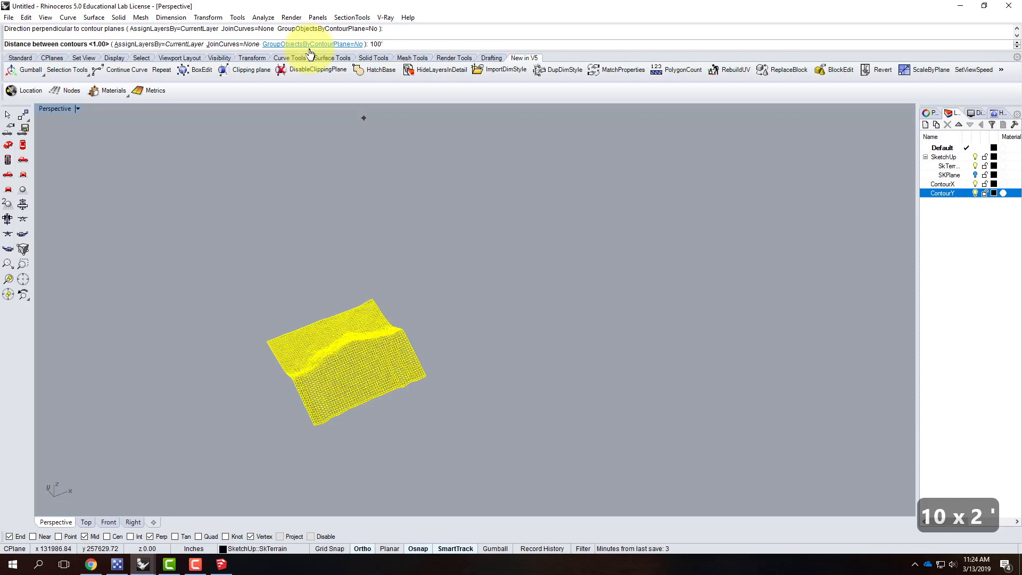
pyautogui.press('Return')
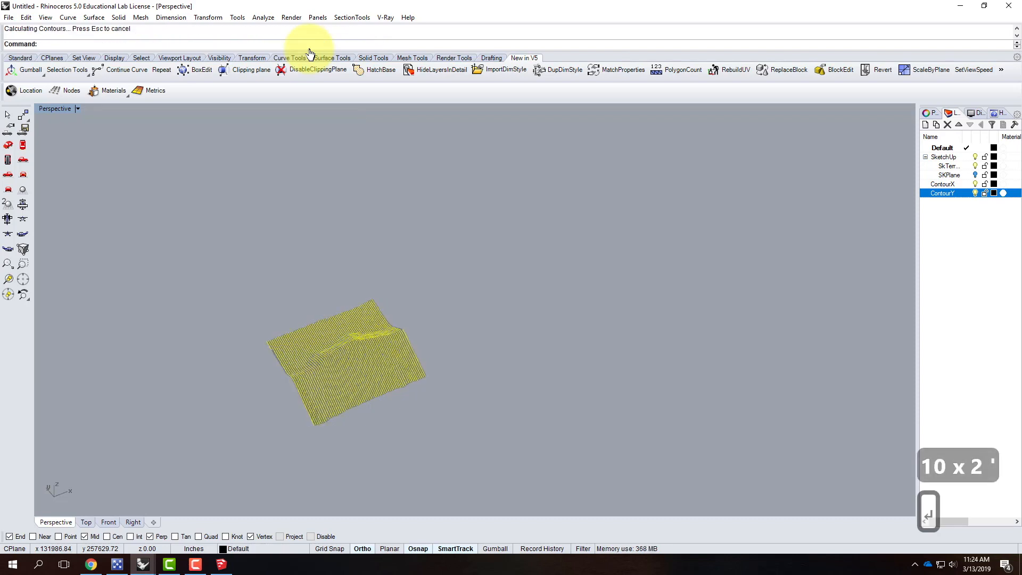
# Step: Move the new contour curves to the ContourX layer and hide that layer
pyautogui.scroll(5, 377, 417)
pyautogui.moveTo(484, 386); pyautogui.dragTo(522, 374, button='right')
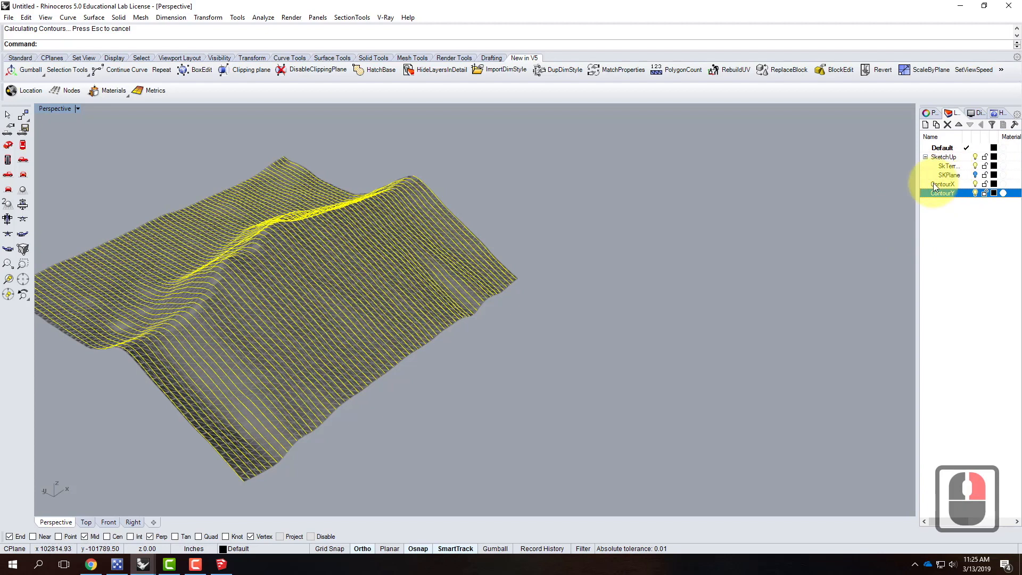
pyautogui.rightClick(962, 183)
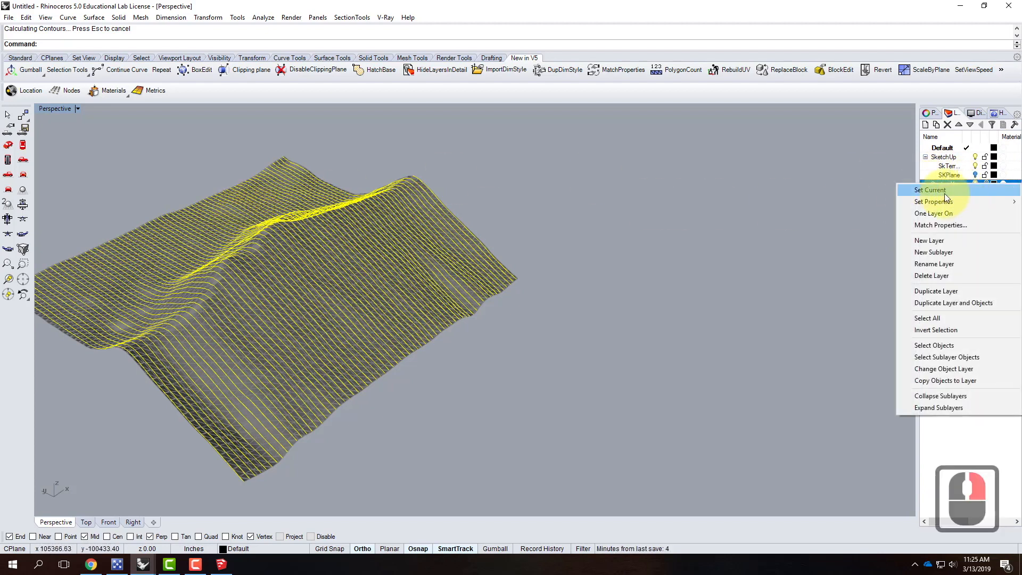
pyautogui.click(967, 371)
pyautogui.click(940, 187)
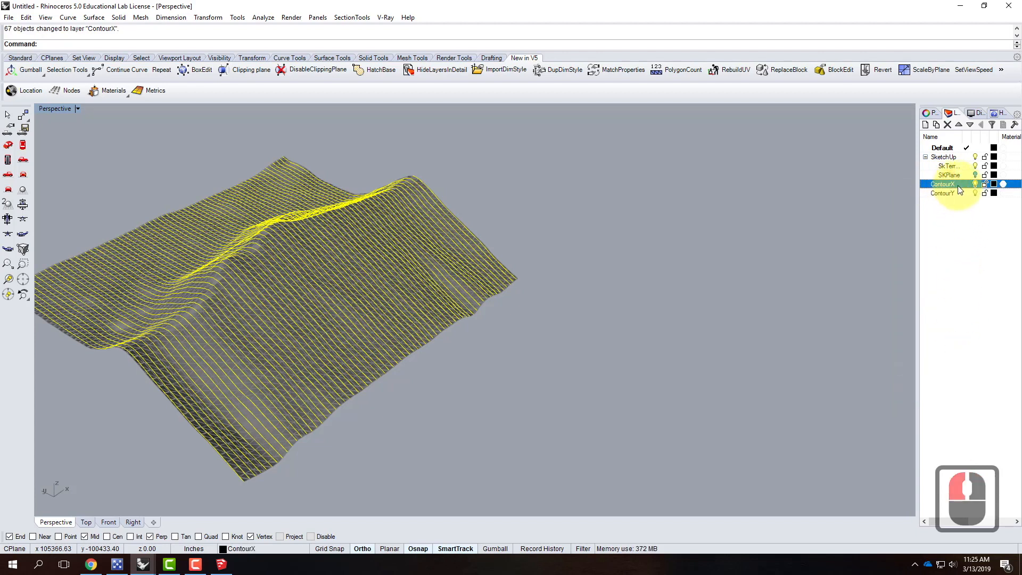
pyautogui.click(975, 184)
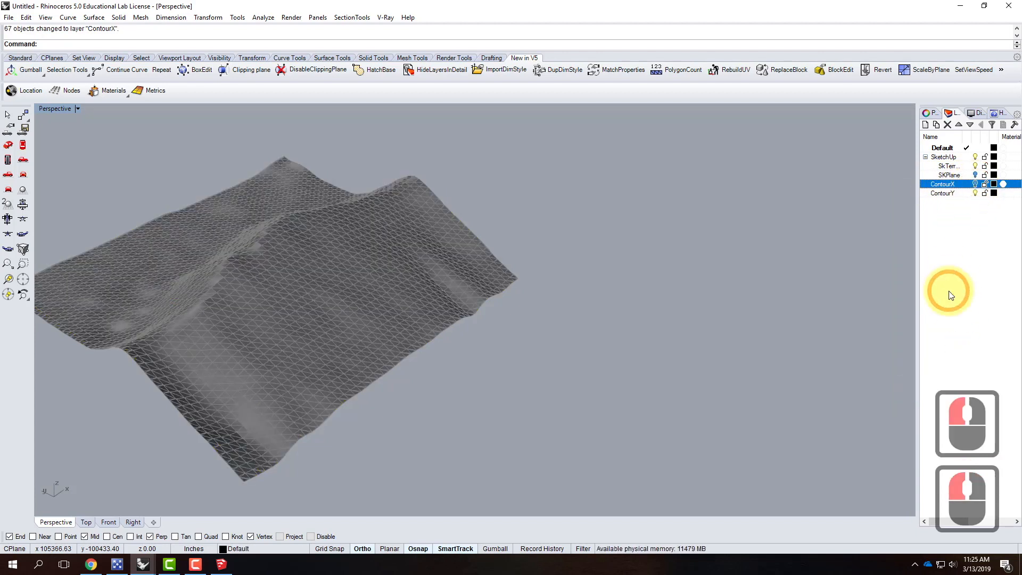
# Step: Select the terrain mesh and make ContourY the current layer
pyautogui.scroll(-3, 809, 277)
pyautogui.scroll(2, 734, 297)
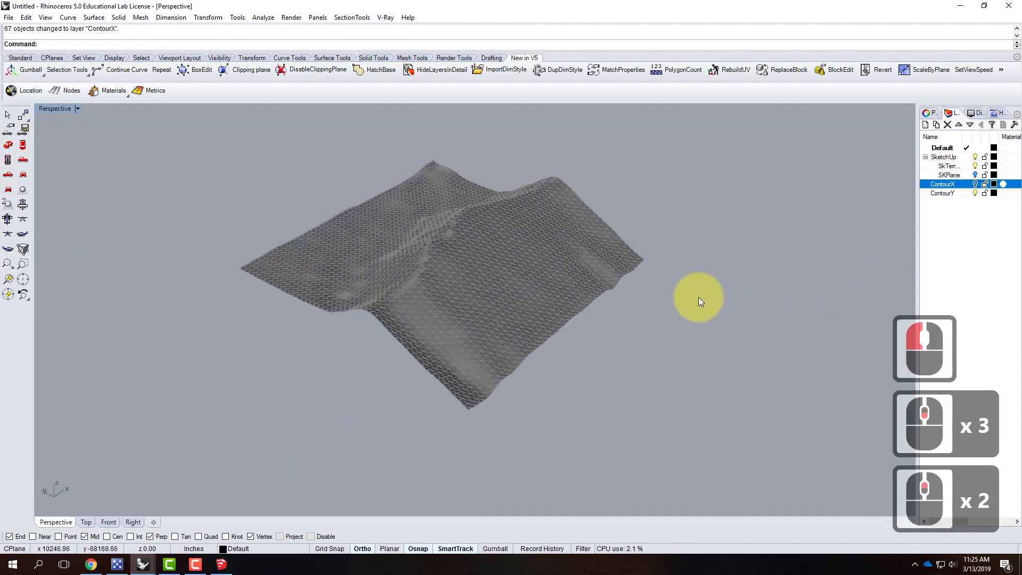
pyautogui.click(475, 336)
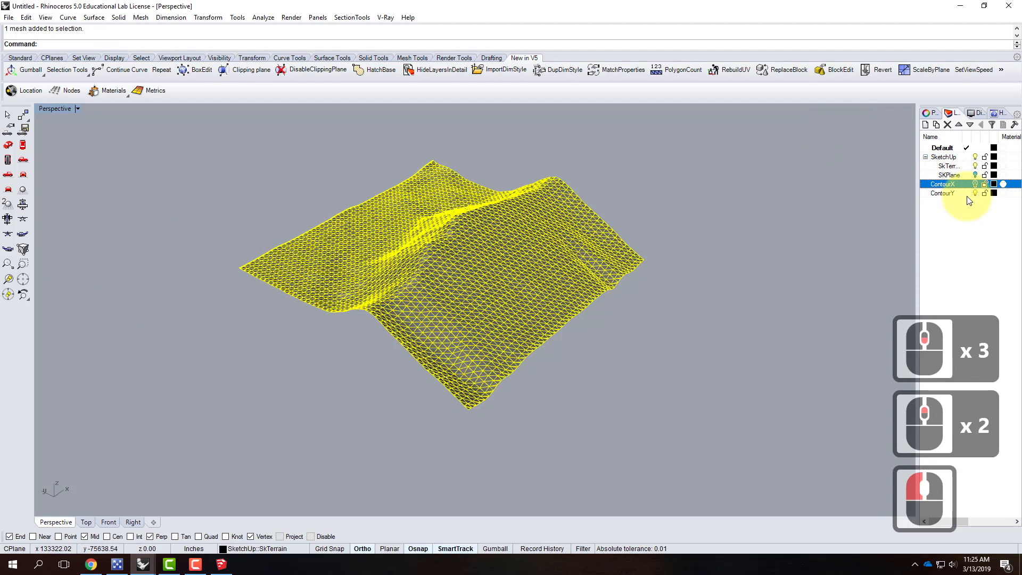
pyautogui.doubleClick(953, 192)
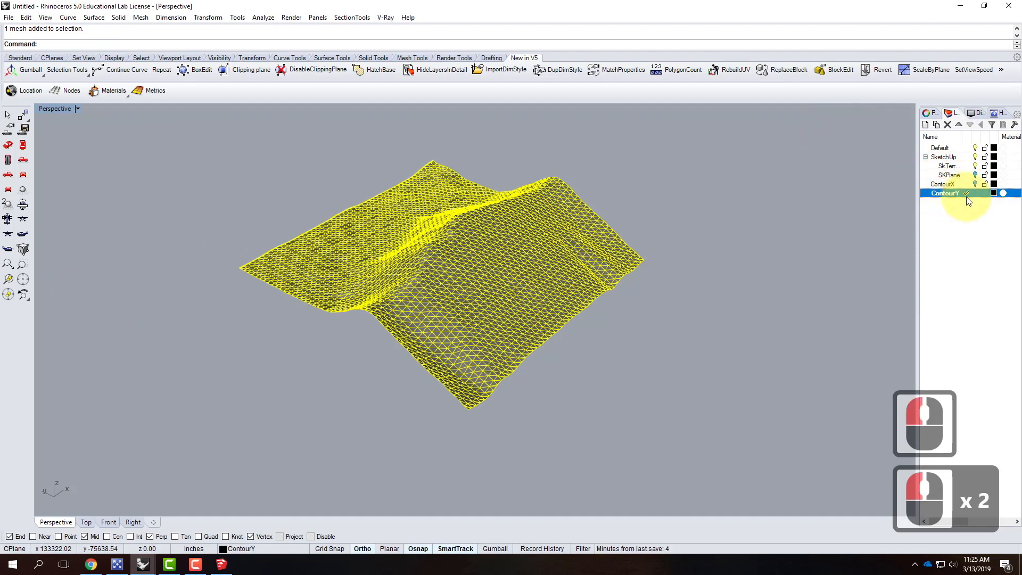
pyautogui.click(67, 18)
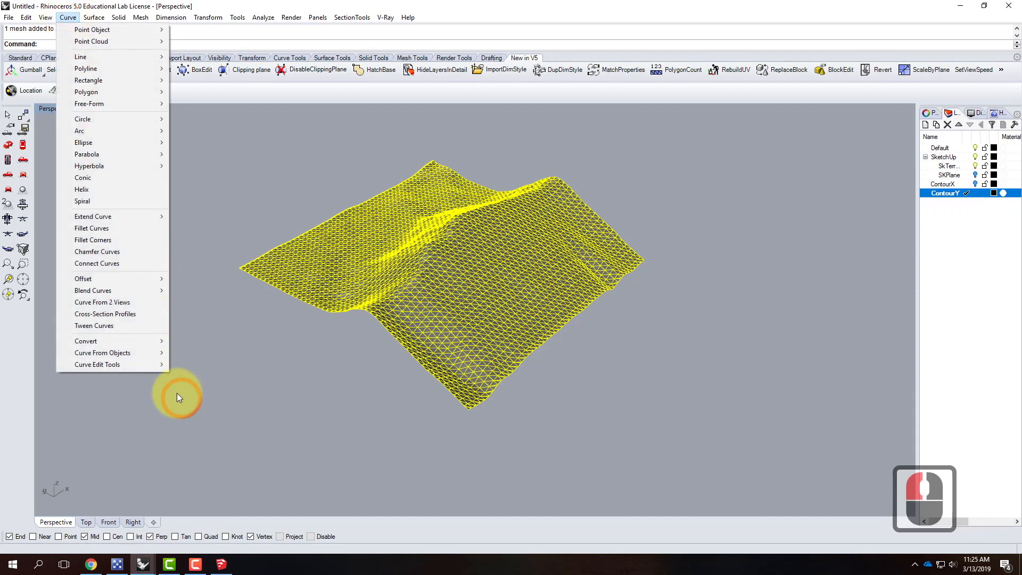
pyautogui.click(144, 353)
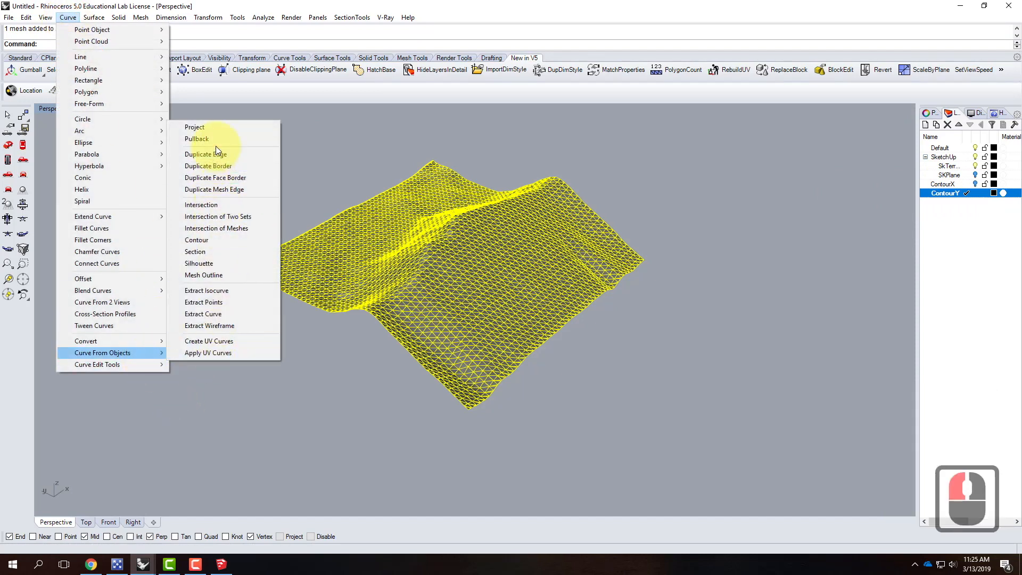
pyautogui.press('Escape')
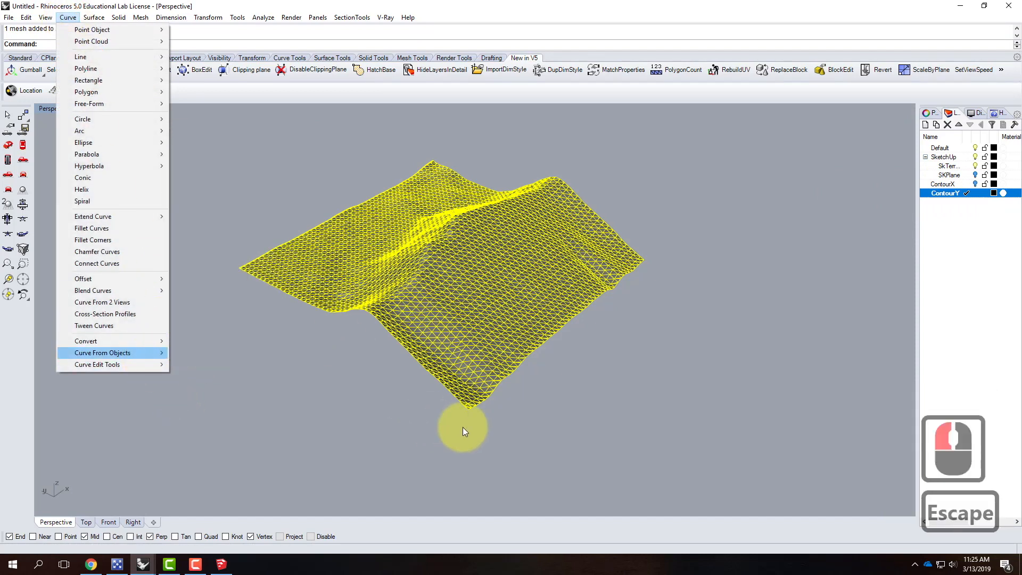
pyautogui.press('Escape')
pyautogui.write('contou')
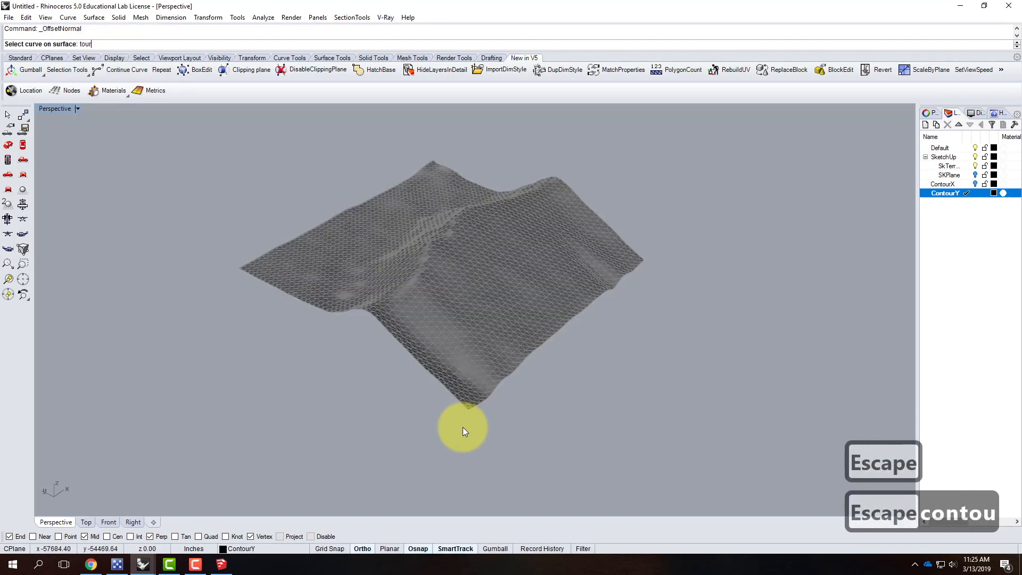
pyautogui.write('r')
pyautogui.press('BackSpace')
pyautogui.press('BackSpace')
pyautogui.press('Escape')
pyautogui.press('Escape')
# Step: Contour the terrain mesh along the positive Y direction from its nearest corner vertex, with a spacing of 100'
pyautogui.write('contou')
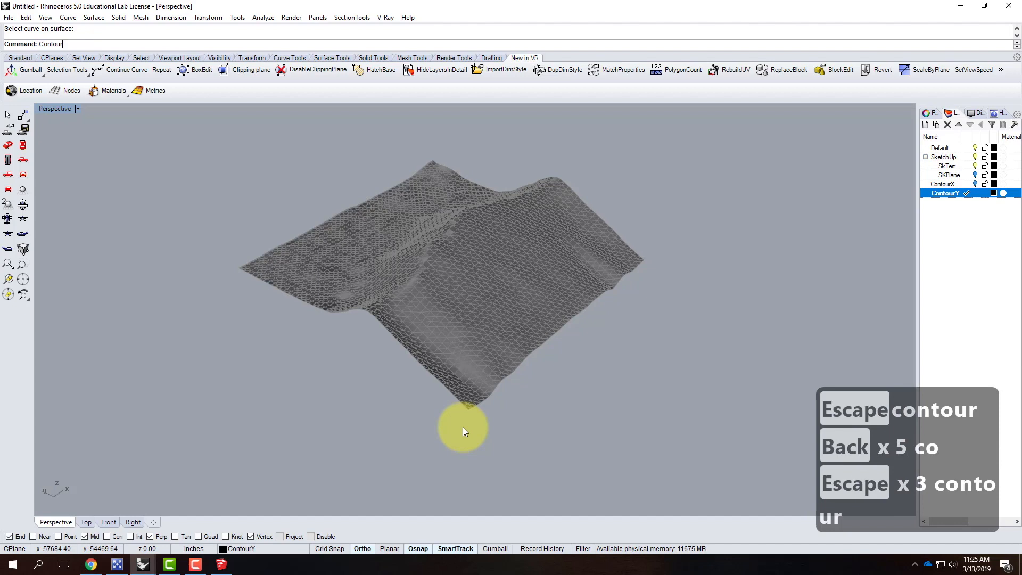
pyautogui.write('r')
pyautogui.press('Return')
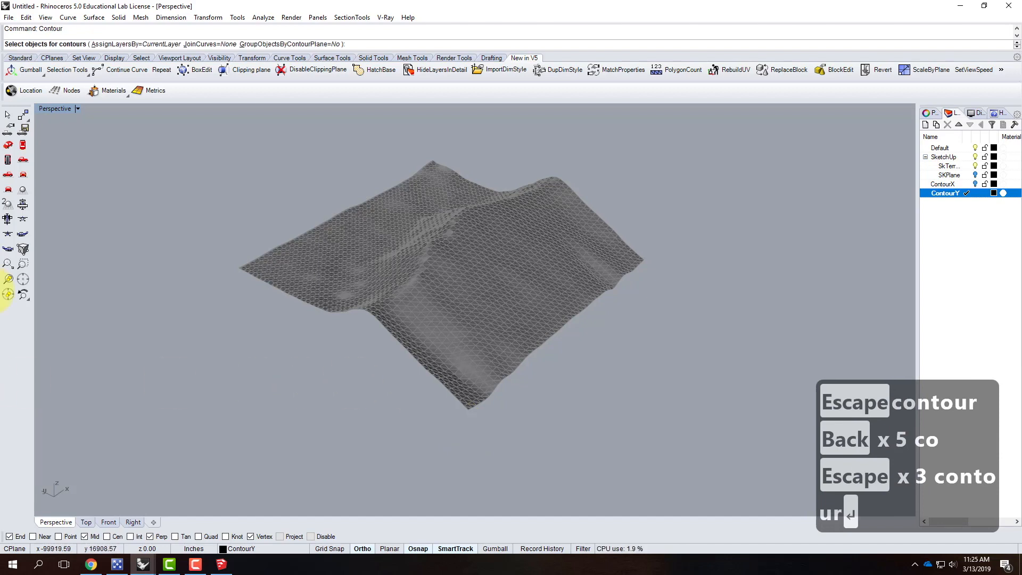
pyautogui.click(435, 281)
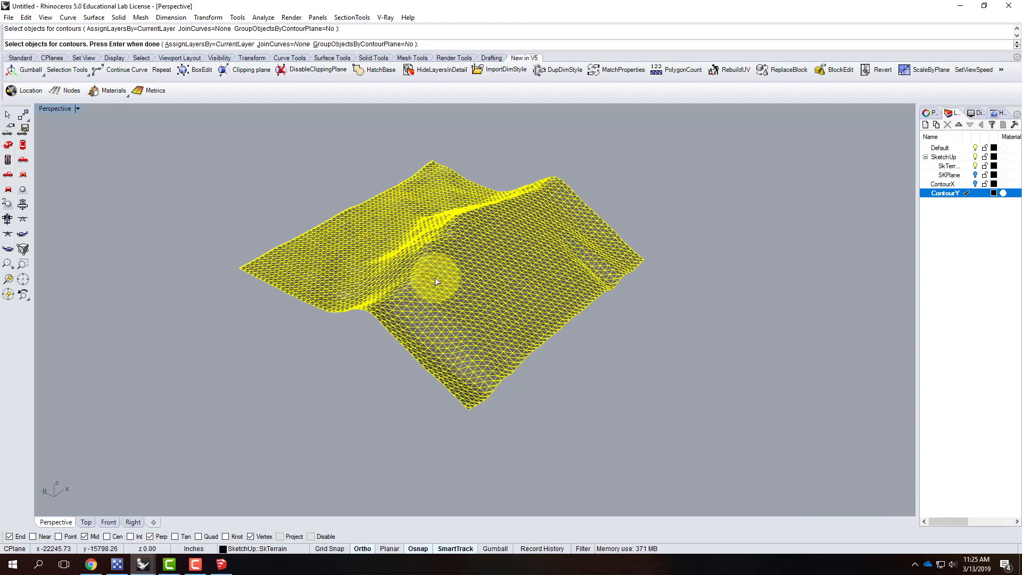
pyautogui.press('Return')
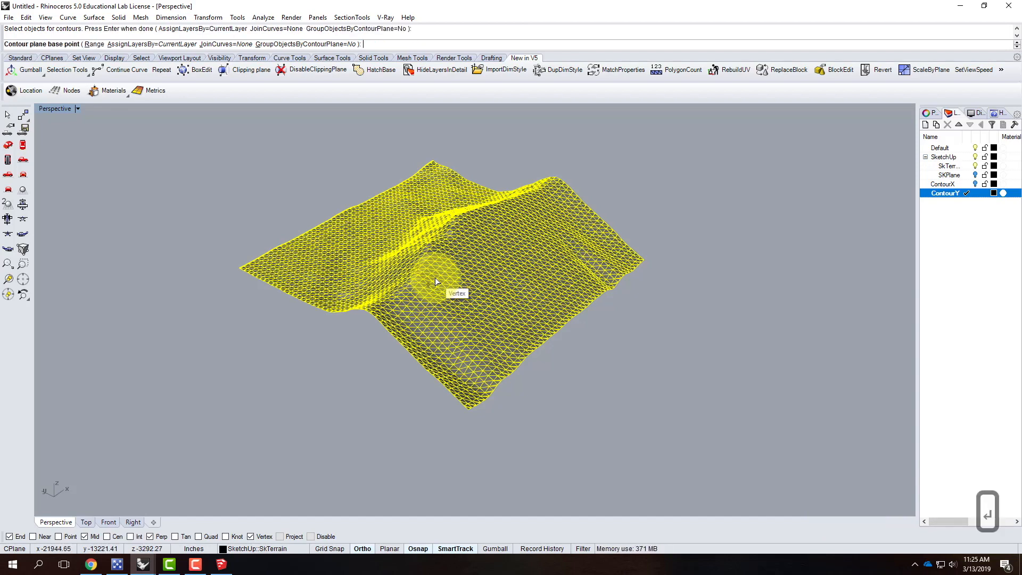
pyautogui.click(468, 415)
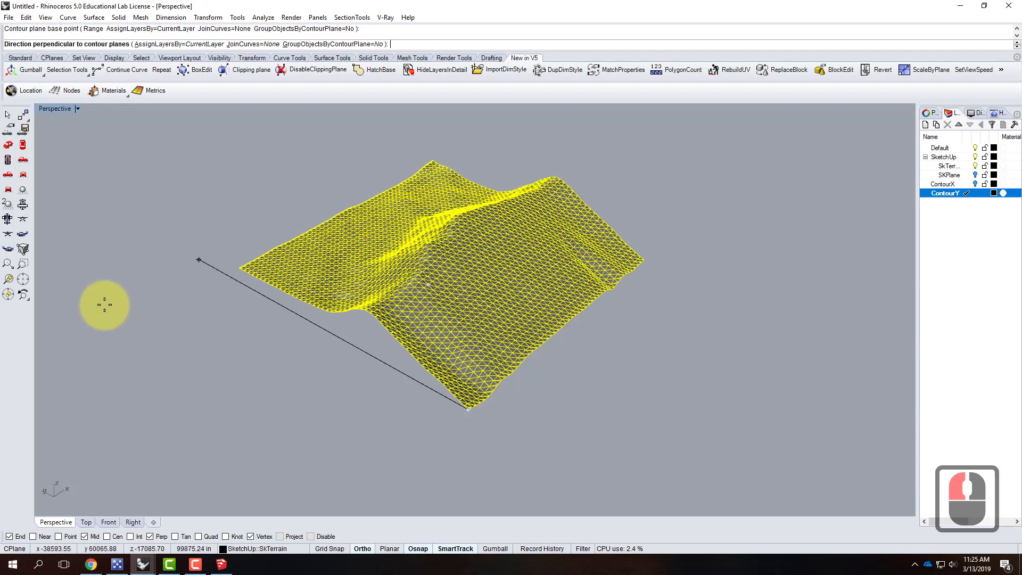
pyautogui.click(105, 305)
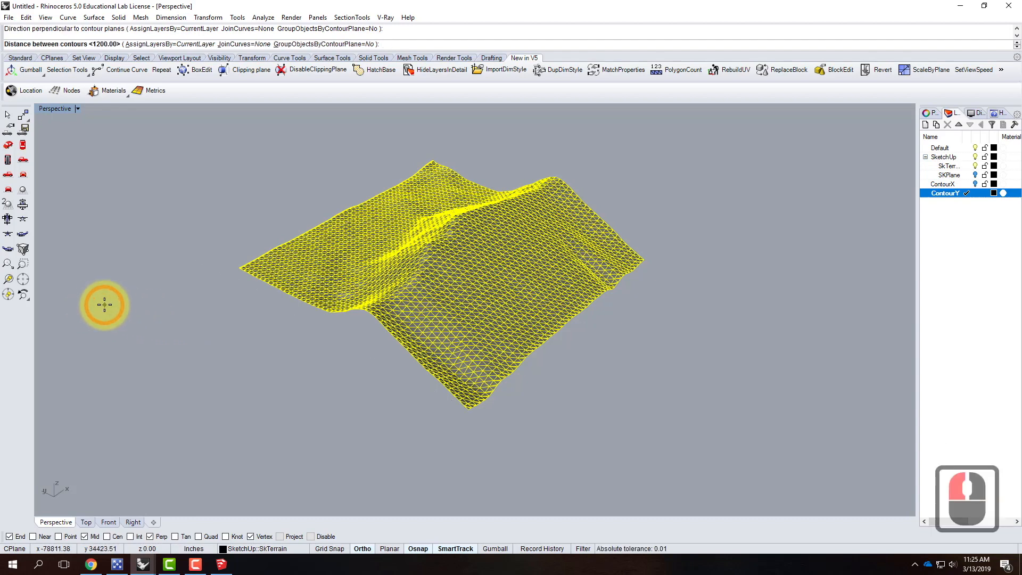
pyautogui.write('100')
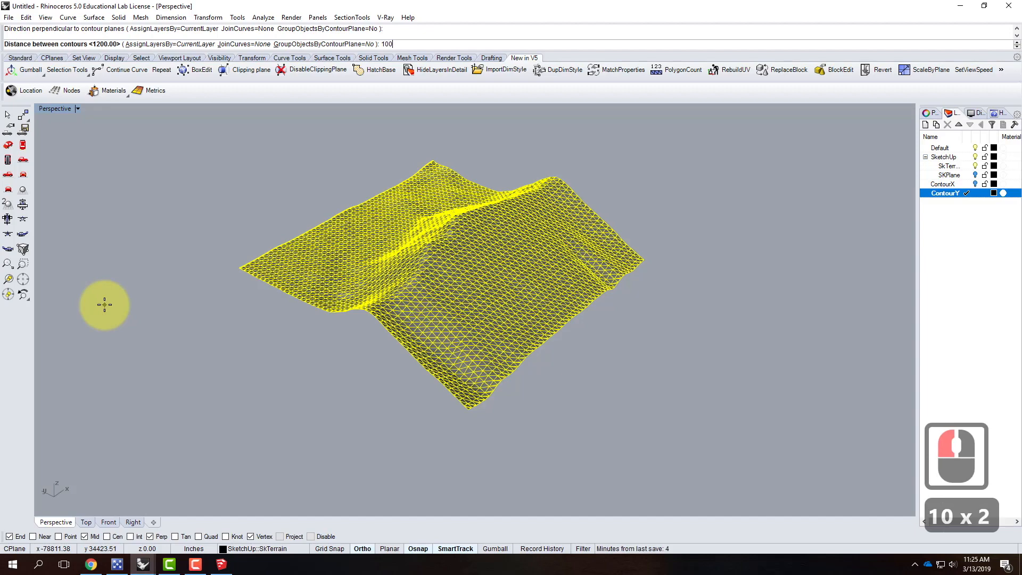
pyautogui.write("'")
pyautogui.press('Return')
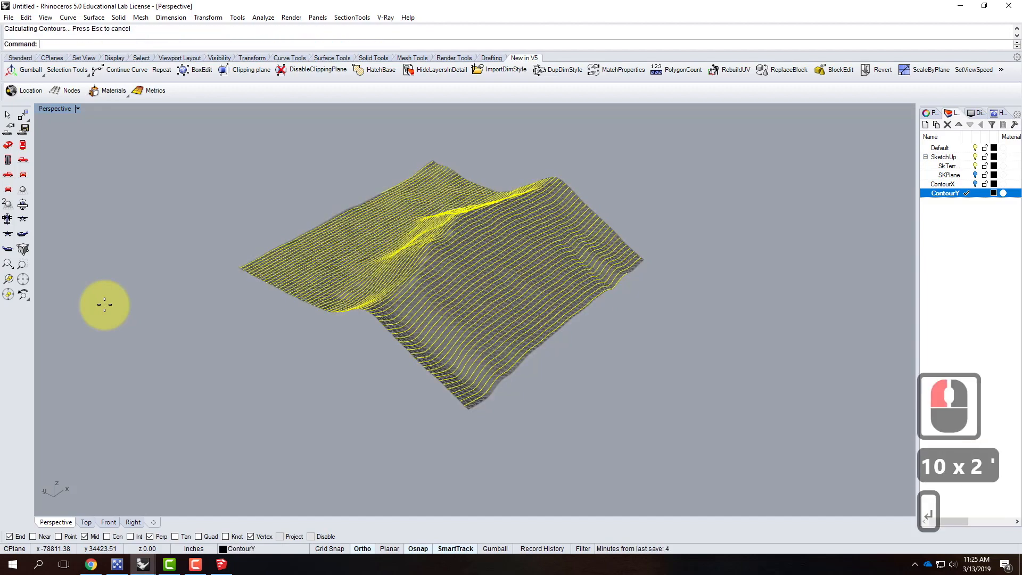
# Step: Clear the selection, hide the SketchUp terrain mesh layer and turn the ContourX layer back on
pyautogui.click(616, 341)
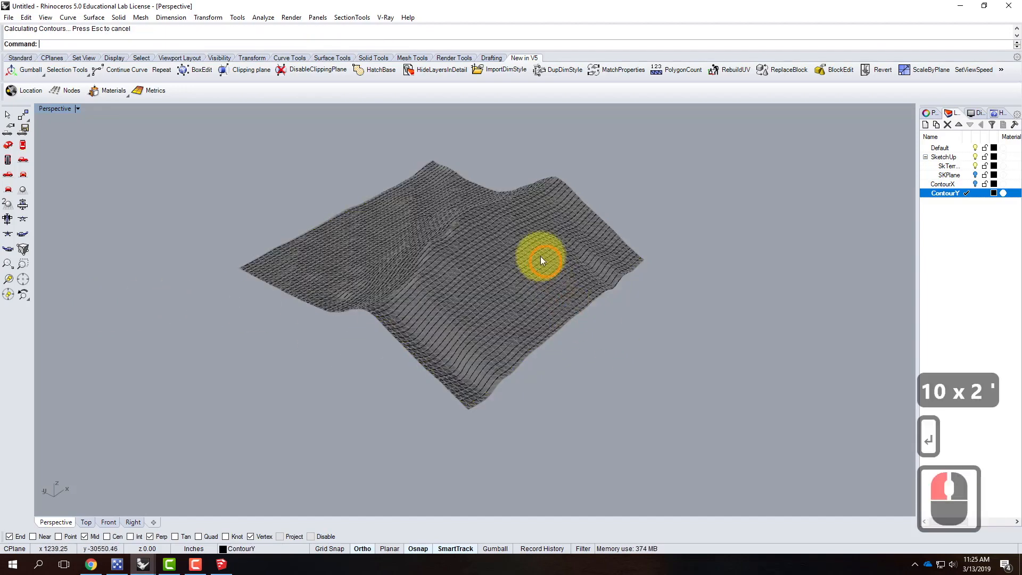
pyautogui.scroll(4, 541, 257)
pyautogui.moveTo(651, 347); pyautogui.dragTo(548, 344, button='right')
pyautogui.scroll(-3, 372, 333)
pyautogui.moveTo(373, 333); pyautogui.dragTo(308, 331, button='right')
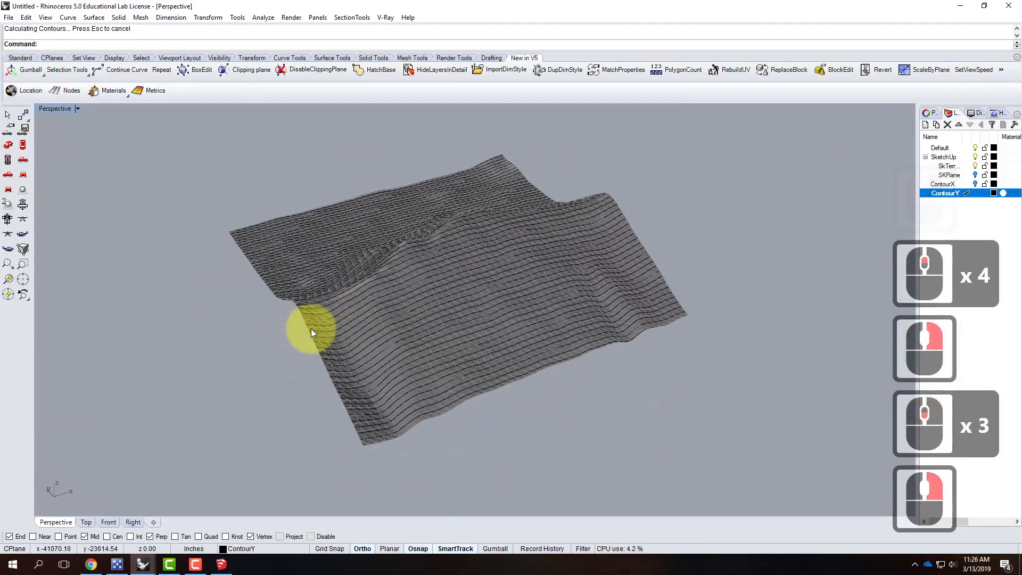
pyautogui.click(976, 166)
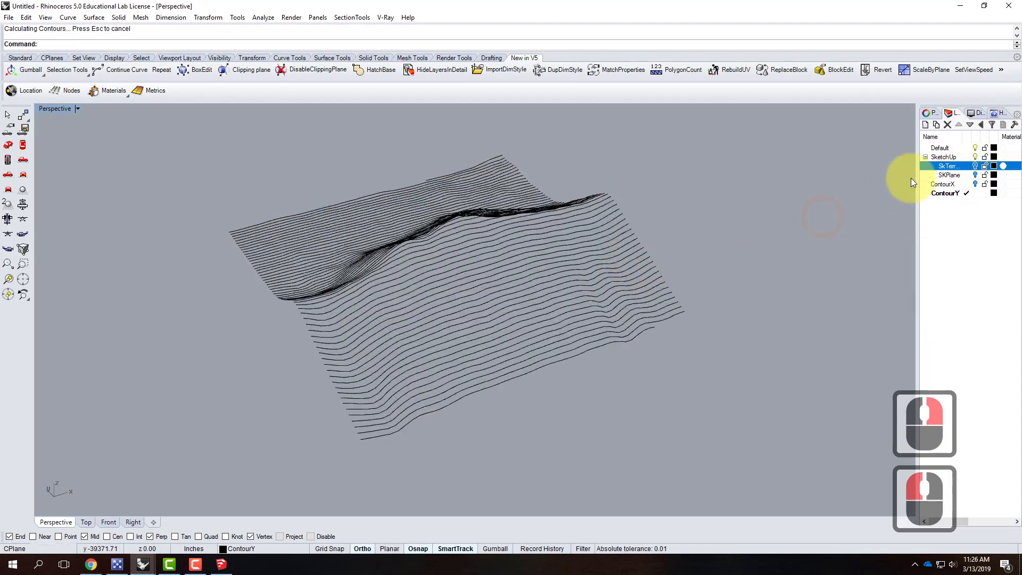
pyautogui.click(976, 184)
pyautogui.moveTo(685, 291); pyautogui.dragTo(810, 282, button='right')
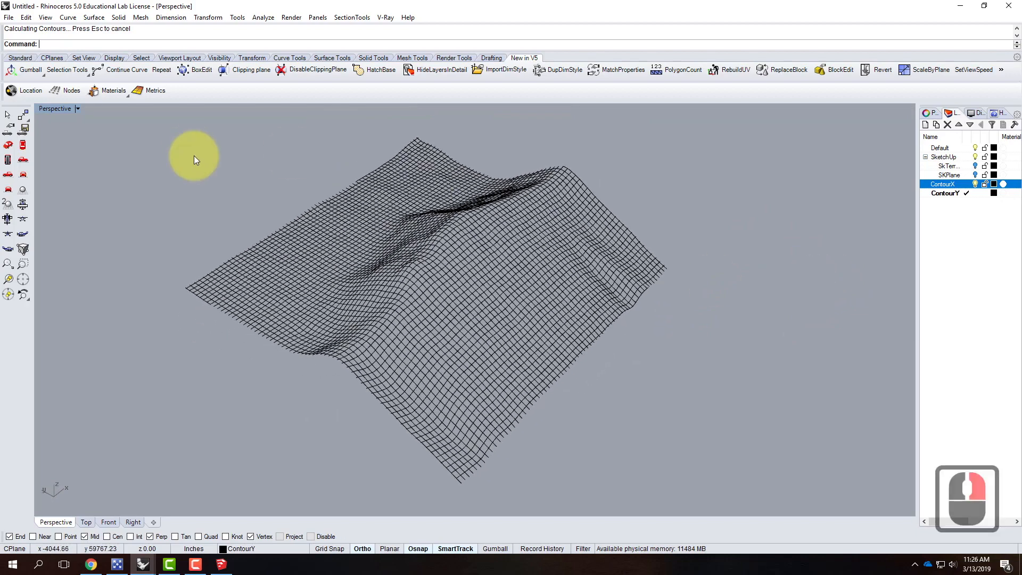
# Step: In a maximized Top view, select the four full-length contours just inside the grid's edges as a cutting boundary
pyautogui.doubleClick(52, 110)
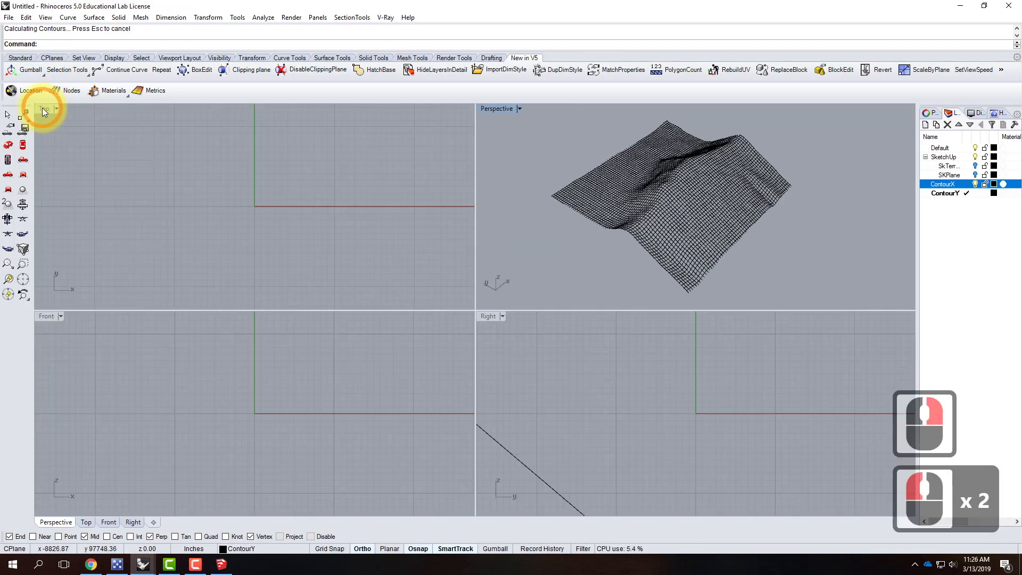
pyautogui.doubleClick(43, 107)
pyautogui.scroll(-20, 238, 263)
pyautogui.scroll(16, 301, 260)
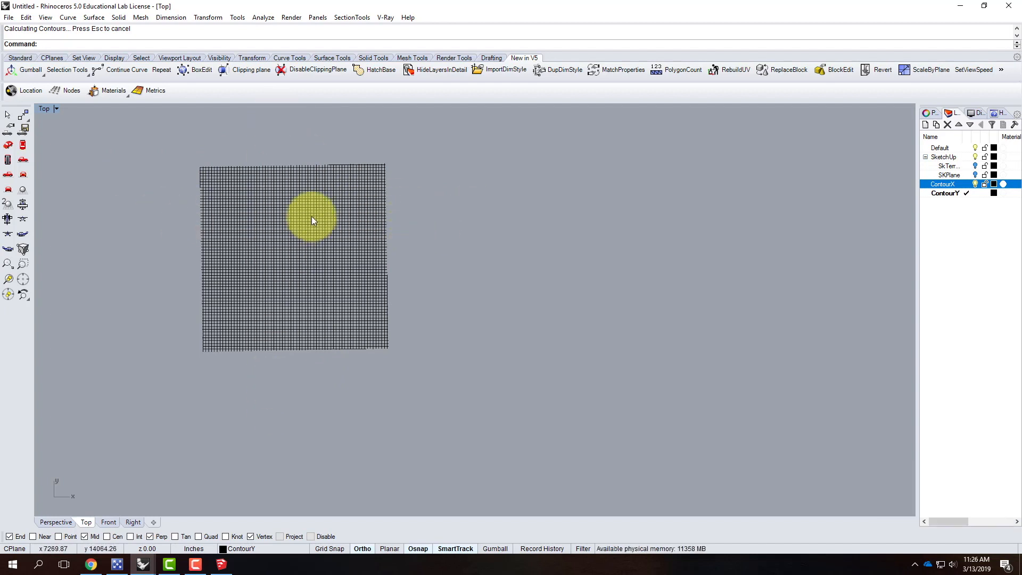
pyautogui.scroll(4, 226, 162)
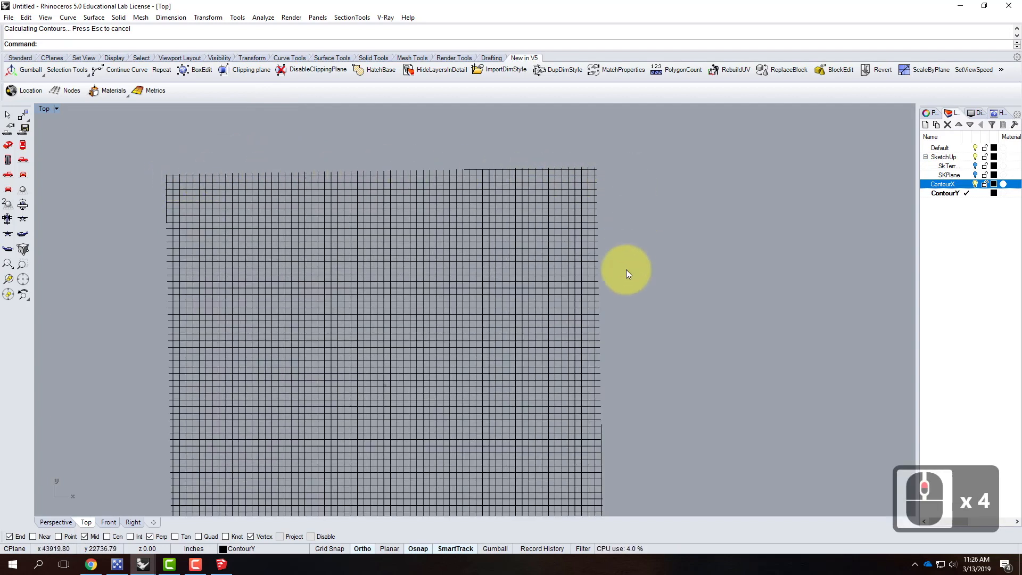
pyautogui.click(587, 265)
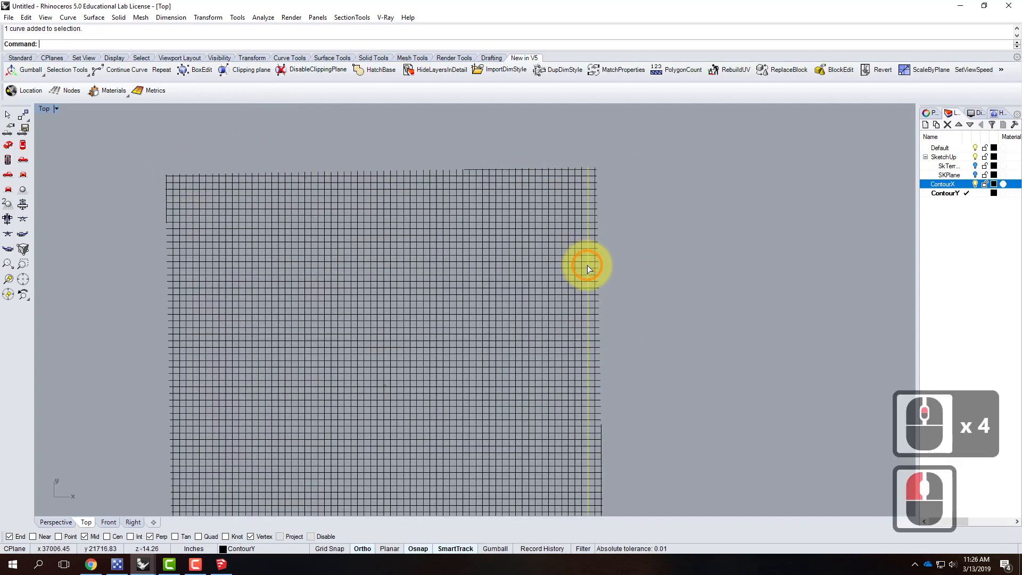
pyautogui.click(481, 183)
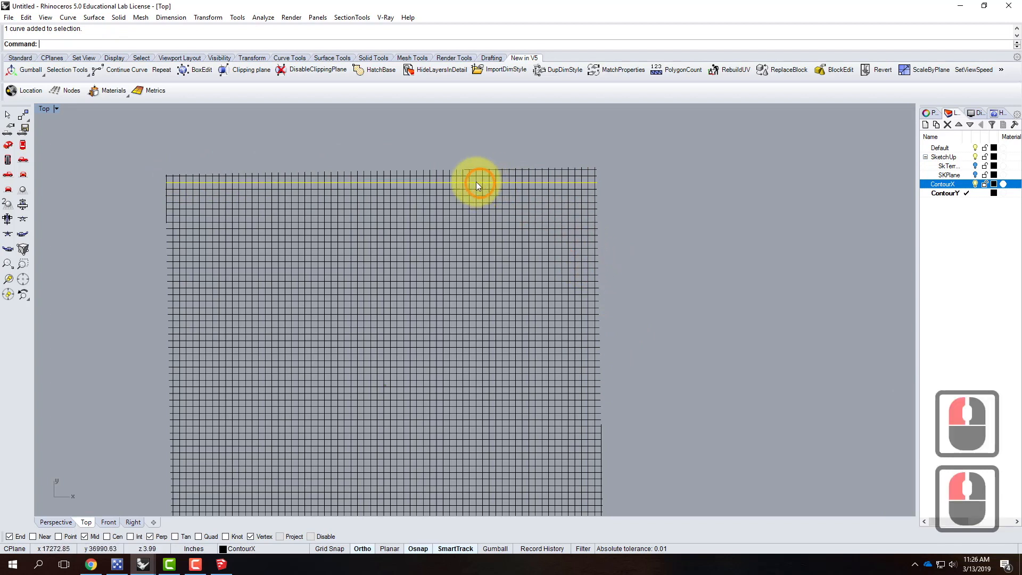
pyautogui.click(180, 199)
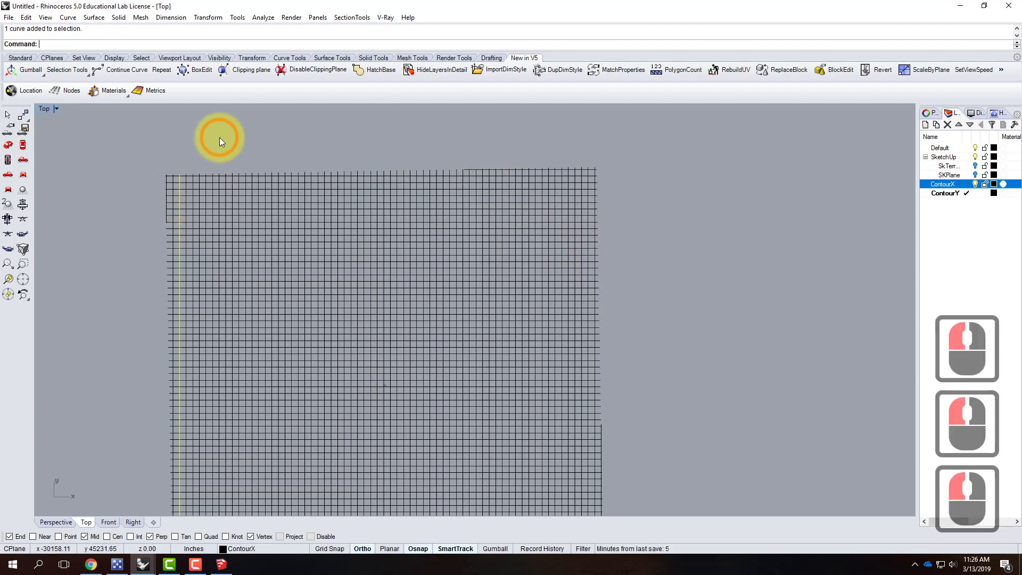
pyautogui.keyDown('shift'); pyautogui.click(197, 183); pyautogui.keyUp('shift')
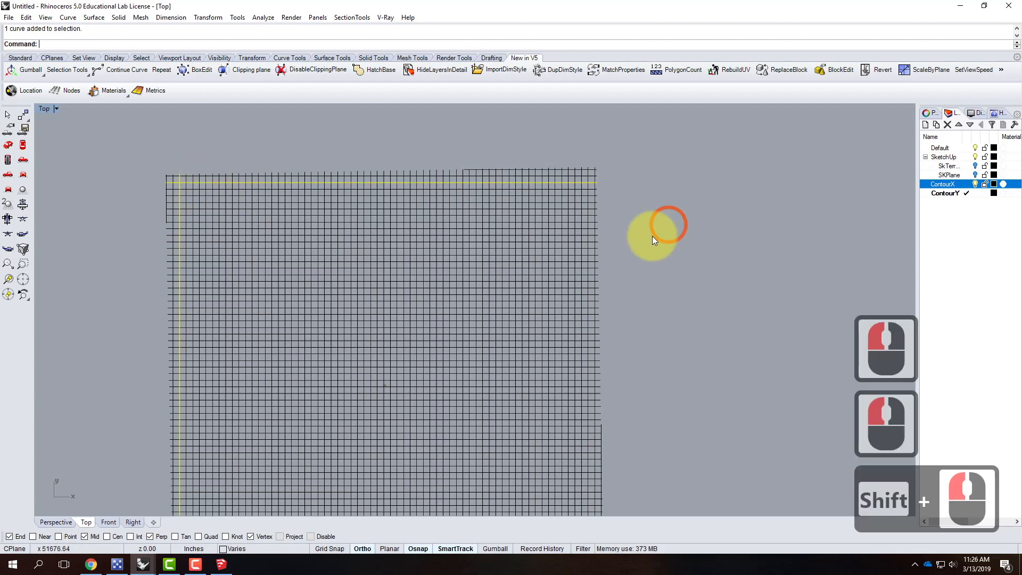
pyautogui.keyDown('shift'); pyautogui.click(589, 199); pyautogui.keyUp('shift')
pyautogui.scroll(-4, 612, 178)
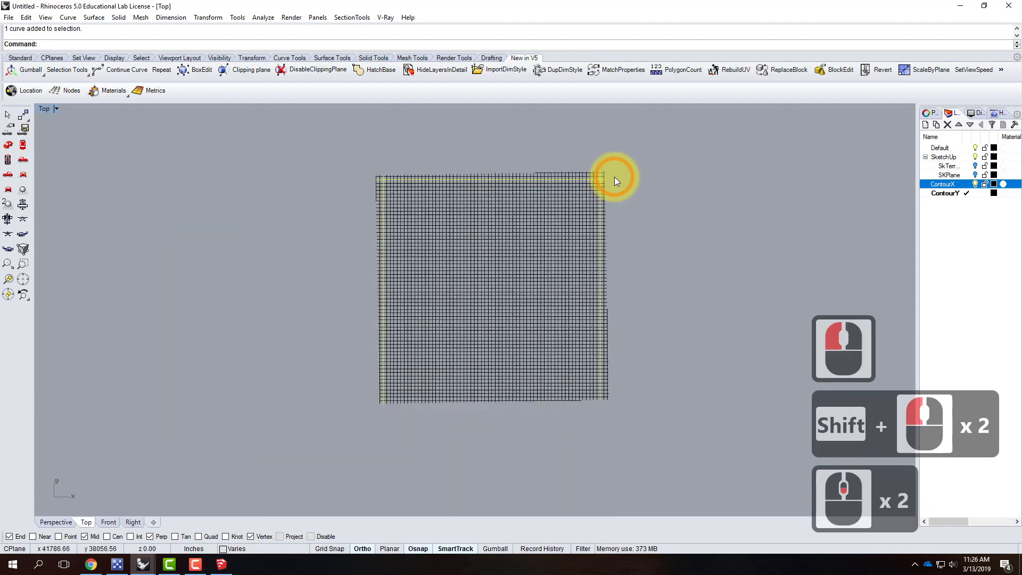
pyautogui.scroll(3, 575, 354)
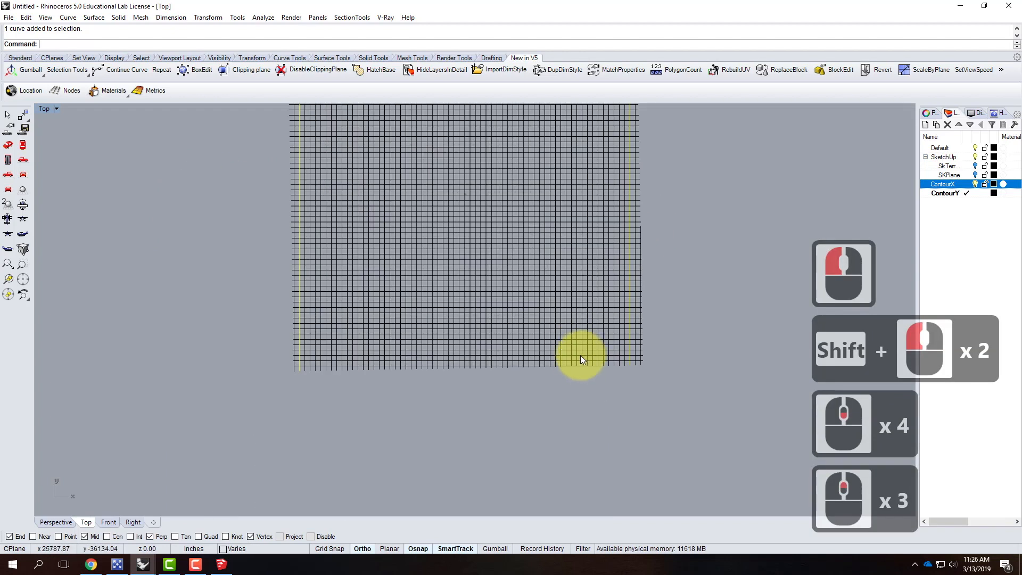
pyautogui.keyDown('shift'); pyautogui.click(581, 356); pyautogui.keyUp('shift')
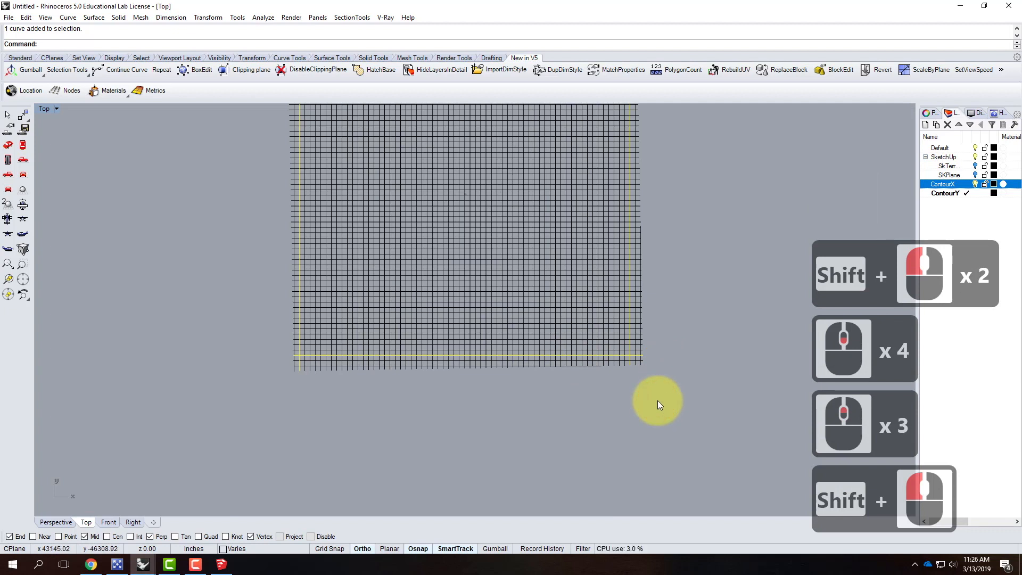
# Step: Trim all contour ends and stray curve pieces lying outside the four selected boundary curves
pyautogui.write('trim')
pyautogui.press('Return')
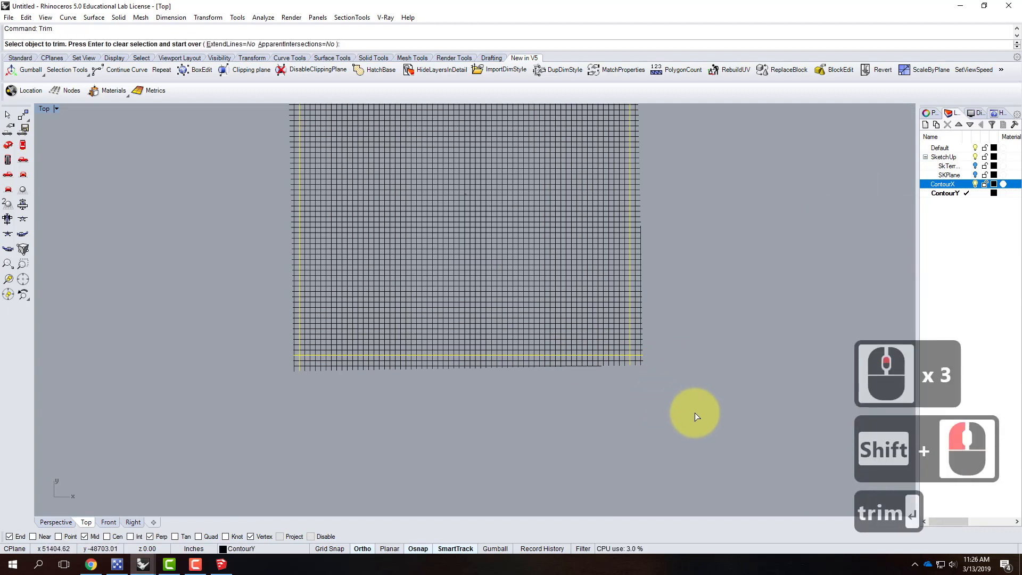
pyautogui.moveTo(577, 381); pyautogui.dragTo(283, 360)
pyautogui.scroll(-2, 250, 368)
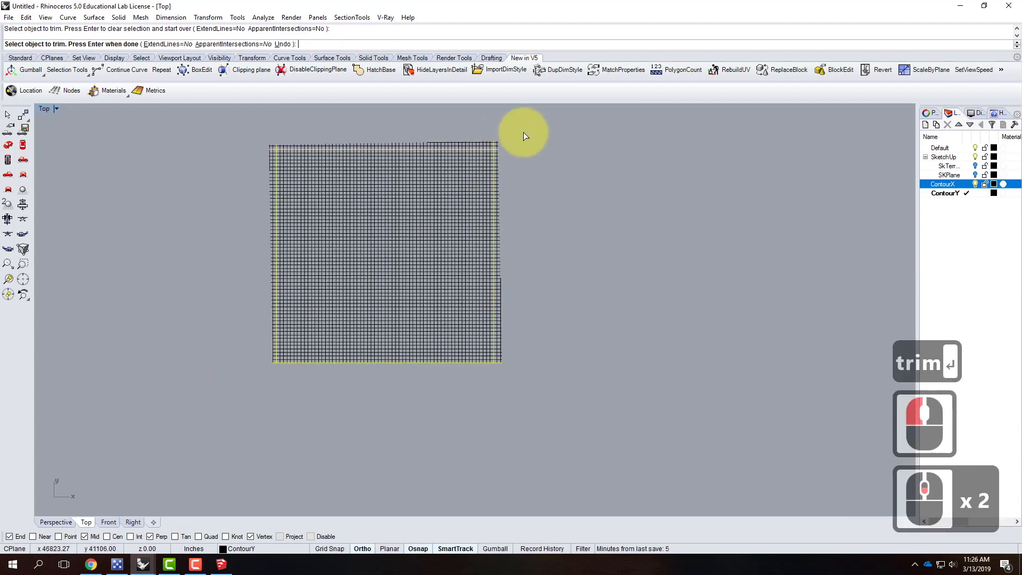
pyautogui.moveTo(516, 137); pyautogui.dragTo(496, 208)
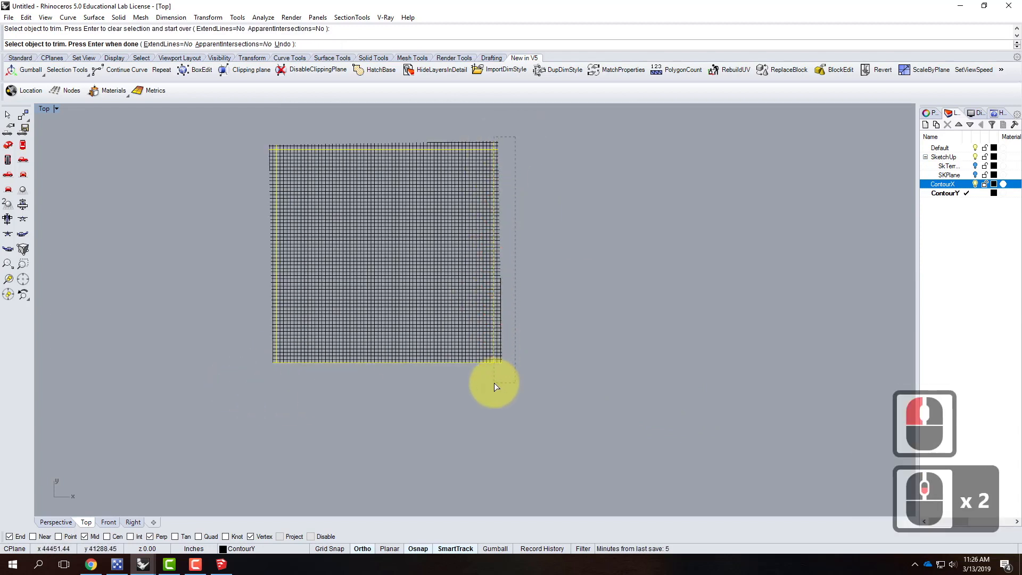
pyautogui.moveTo(496, 382); pyautogui.dragTo(496, 383)
pyautogui.moveTo(507, 123); pyautogui.dragTo(246, 292)
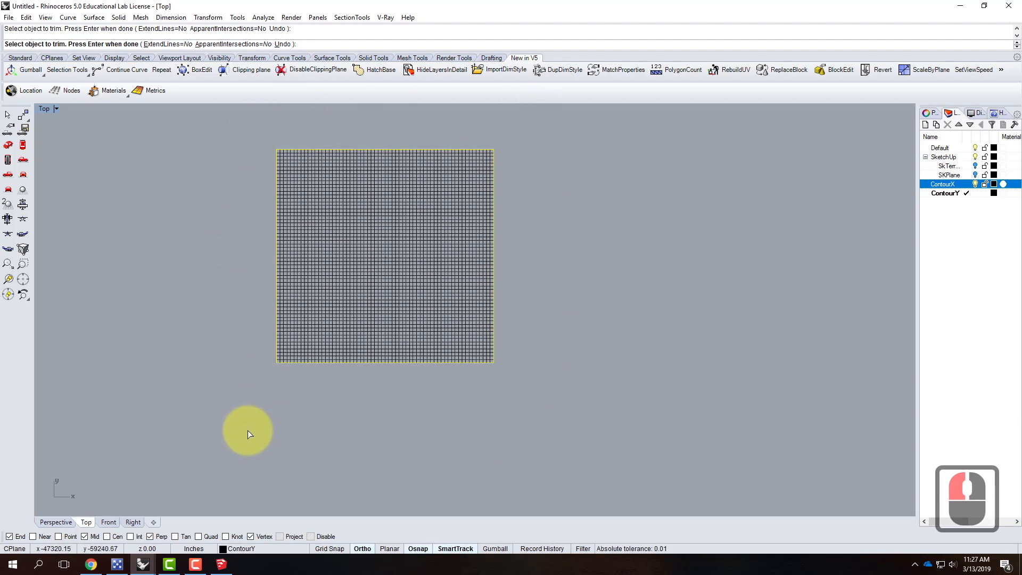
pyautogui.press('Return')
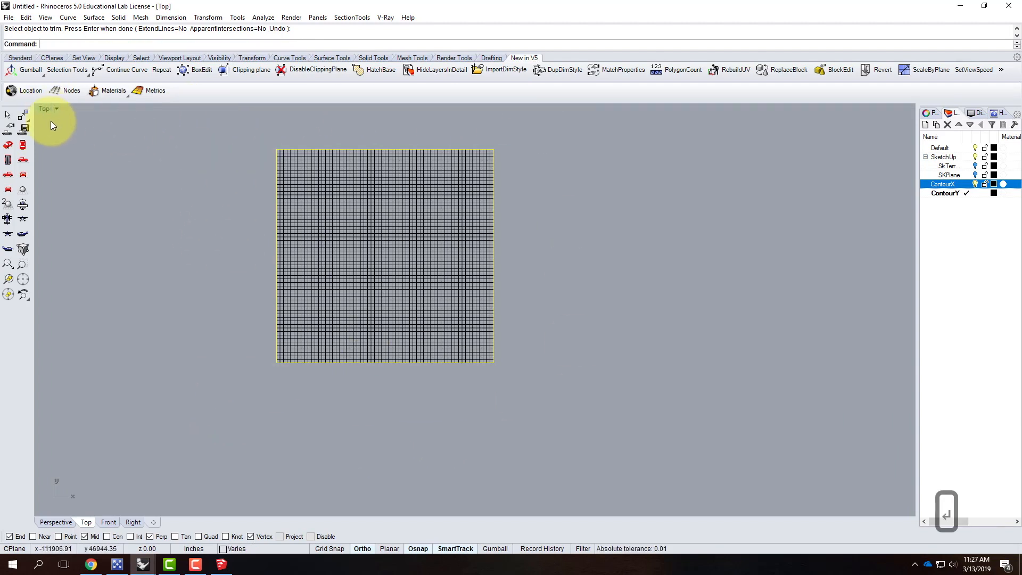
# Step: Return to a maximized Perspective view and examine the trimmed contour grid, selecting all its curves and clearing the selection
pyautogui.doubleClick(43, 111)
pyautogui.click(506, 111)
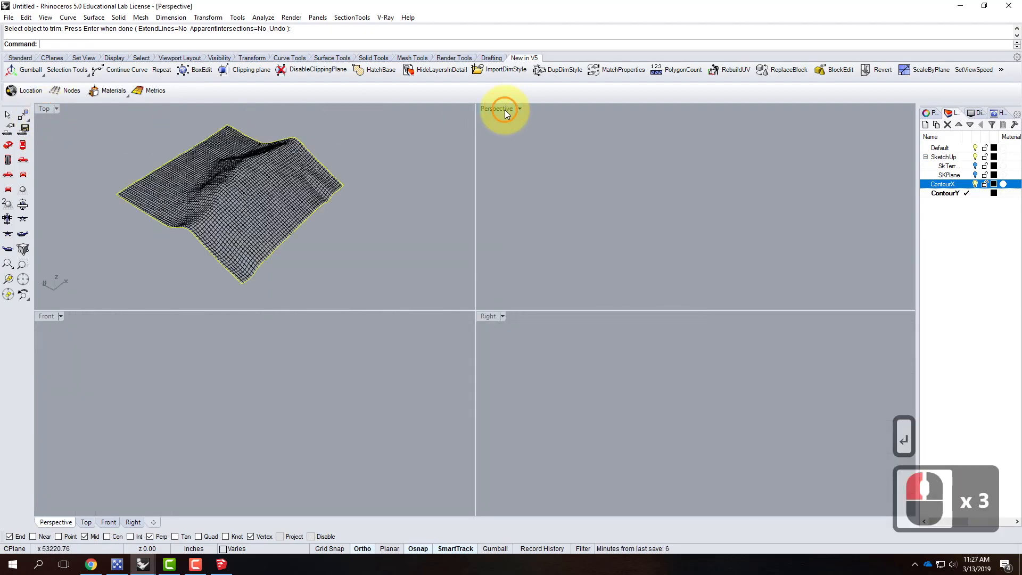
pyautogui.click(504, 109)
pyautogui.moveTo(668, 283); pyautogui.dragTo(711, 269, button='right')
pyautogui.scroll(-2, 686, 305)
pyautogui.click(743, 308)
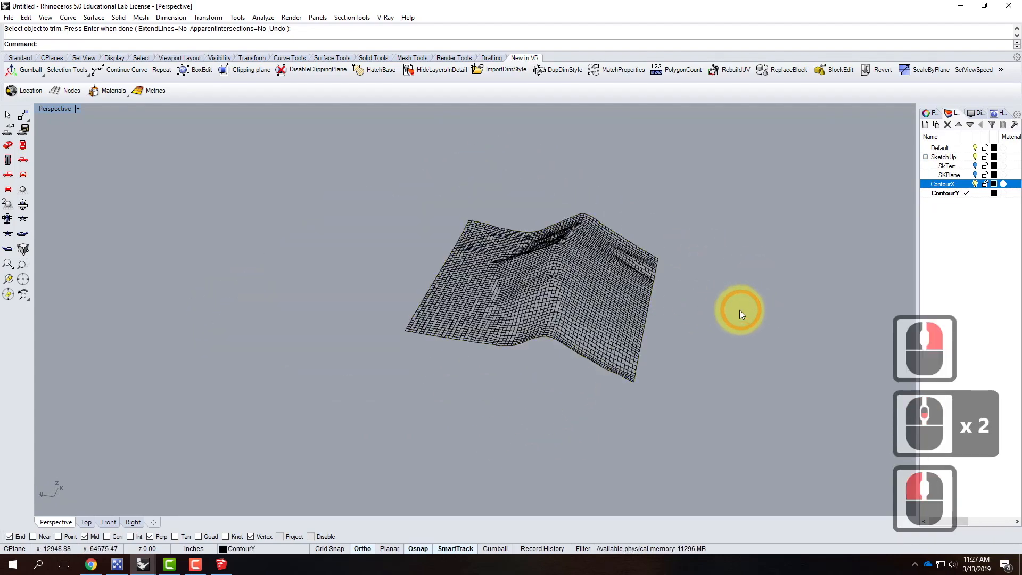
pyautogui.moveTo(304, 155); pyautogui.dragTo(727, 425)
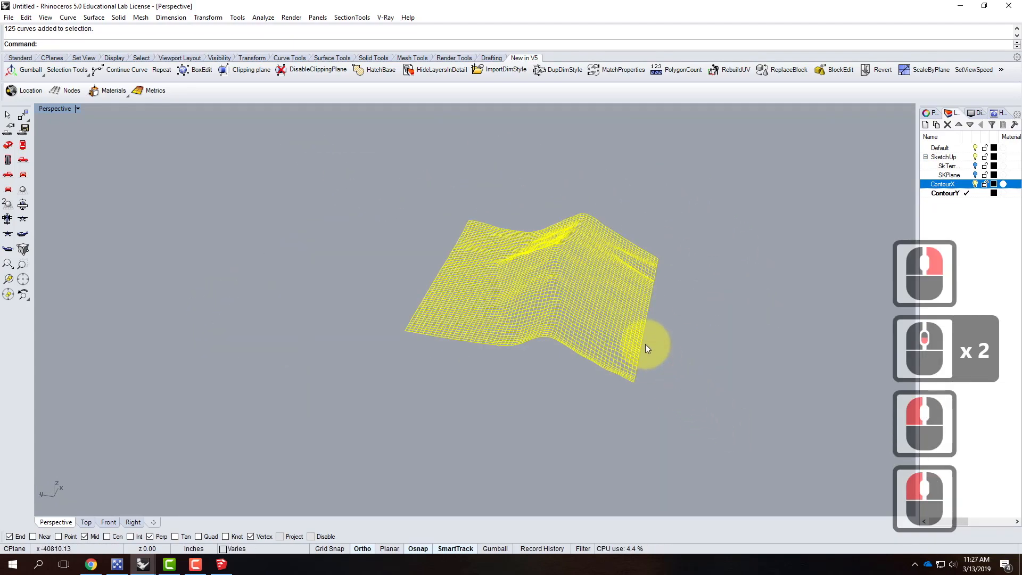
pyautogui.scroll(3, 749, 389)
pyautogui.moveTo(653, 380); pyautogui.dragTo(676, 378, button='right')
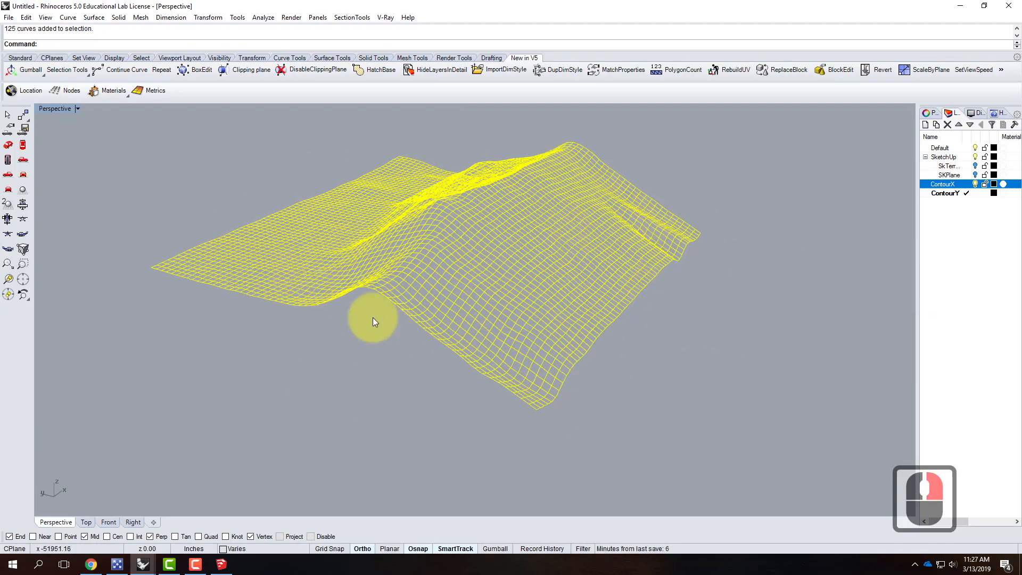
pyautogui.click(338, 358)
pyautogui.click(341, 315)
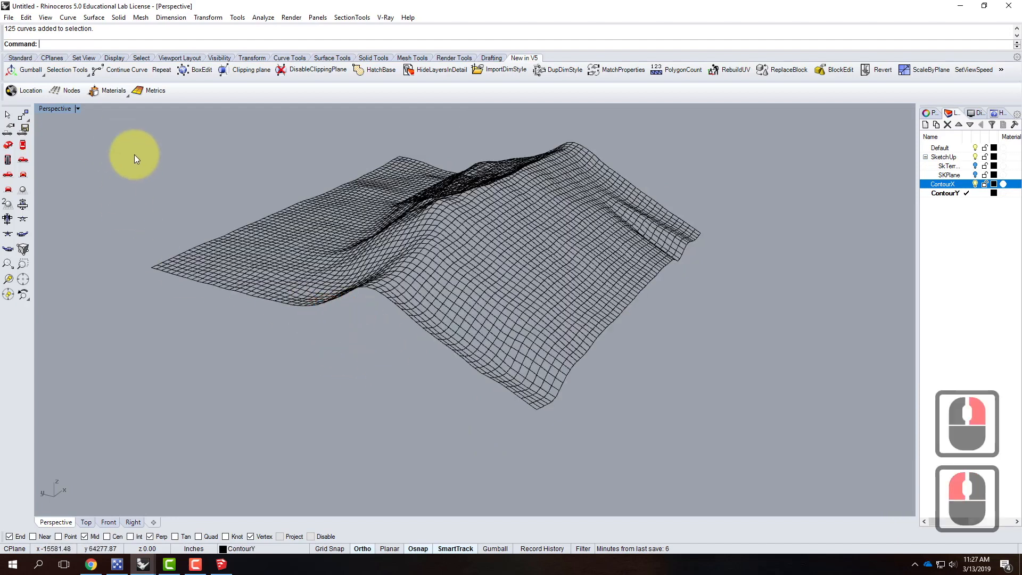
# Step: Save the model as Ex213_S2019-Hawaii in the Ex213 - Topographic Models (Day 2) folder under Live - A136 Exercises on the college OneDrive
pyautogui.click(11, 19)
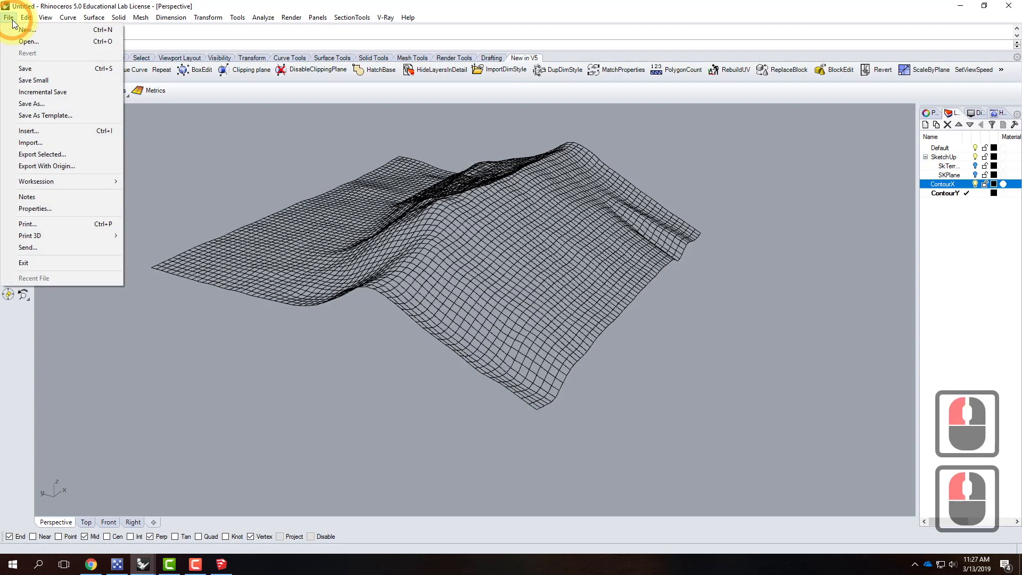
pyautogui.click(24, 71)
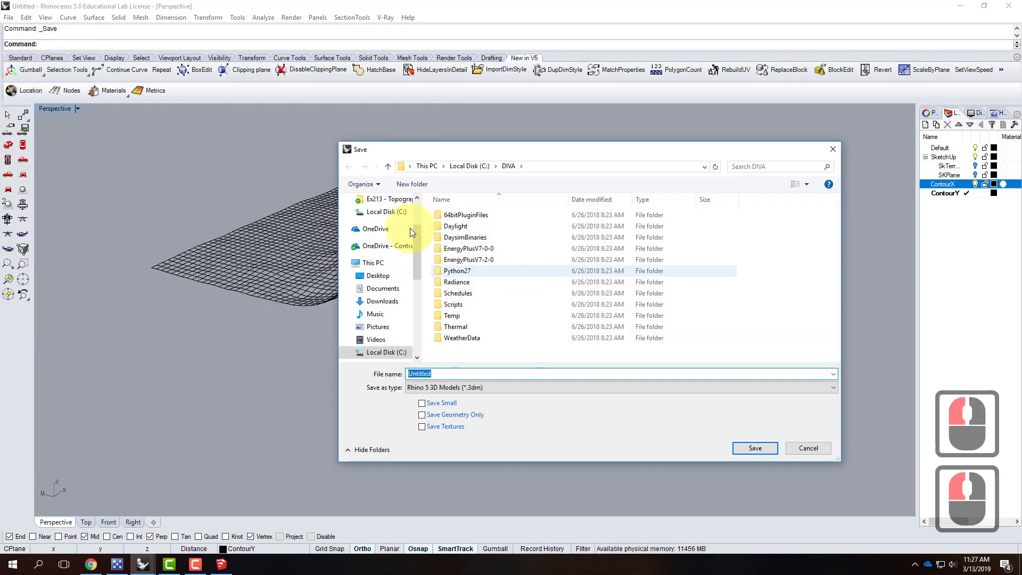
pyautogui.click(375, 245)
pyautogui.doubleClick(469, 271)
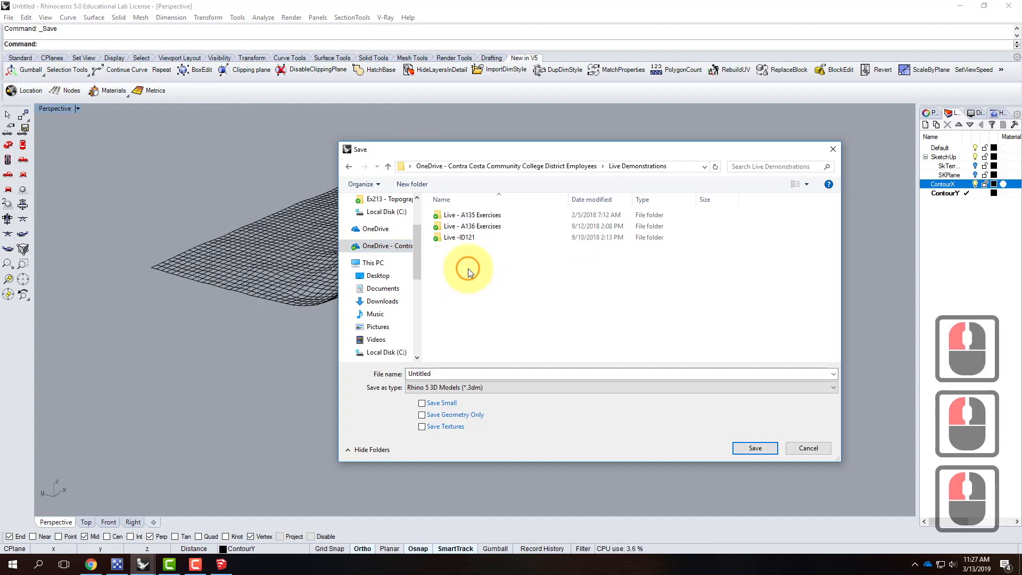
pyautogui.doubleClick(471, 226)
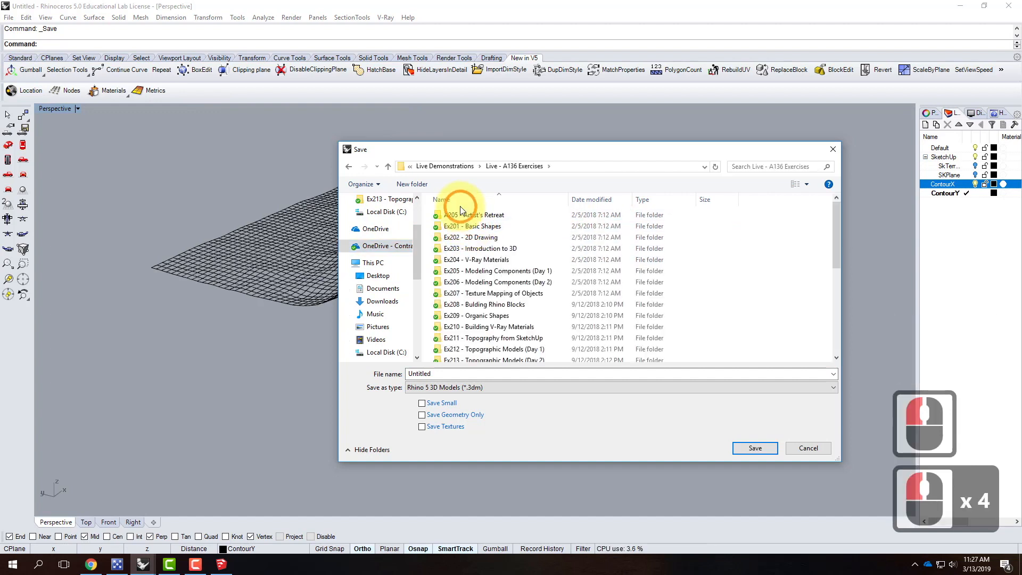
pyautogui.doubleClick(474, 359)
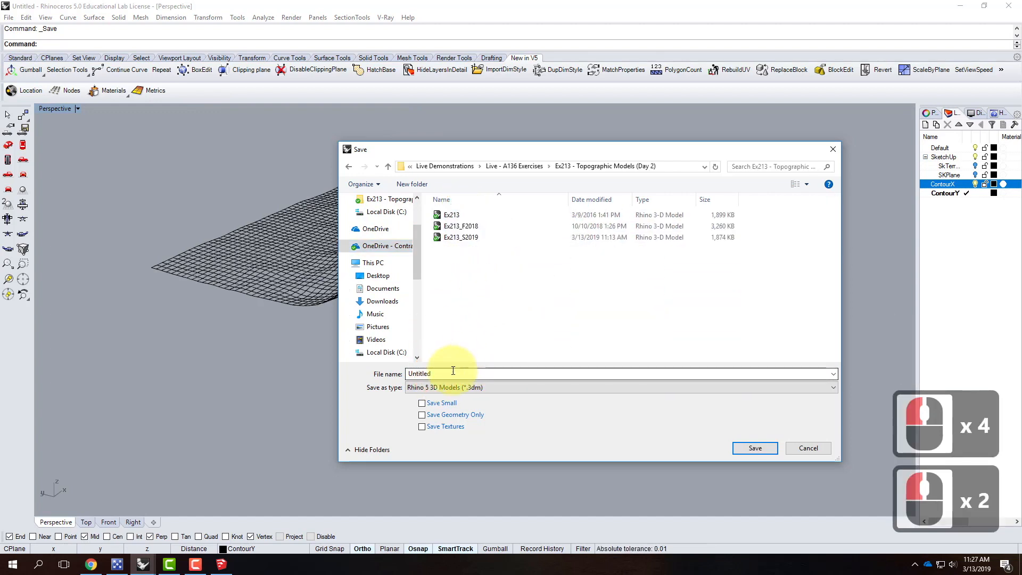
pyautogui.click(457, 371)
pyautogui.write('Ex')
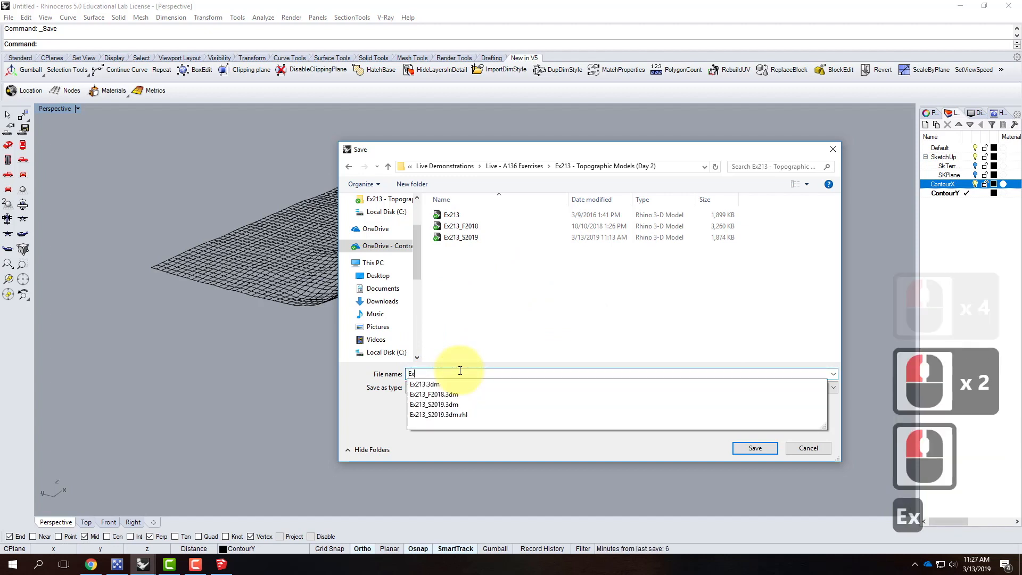
pyautogui.write('213_')
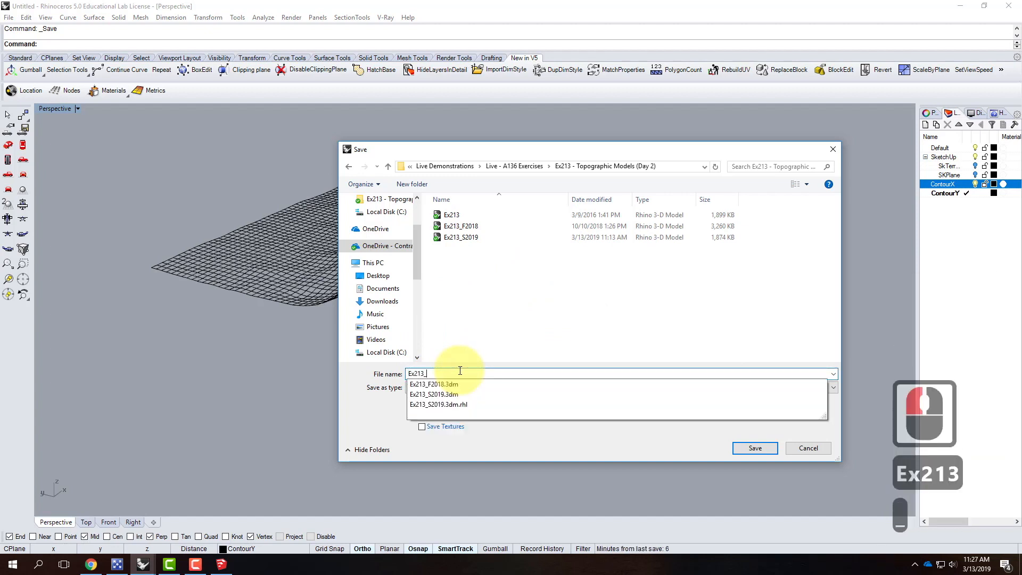
pyautogui.write('S2019')
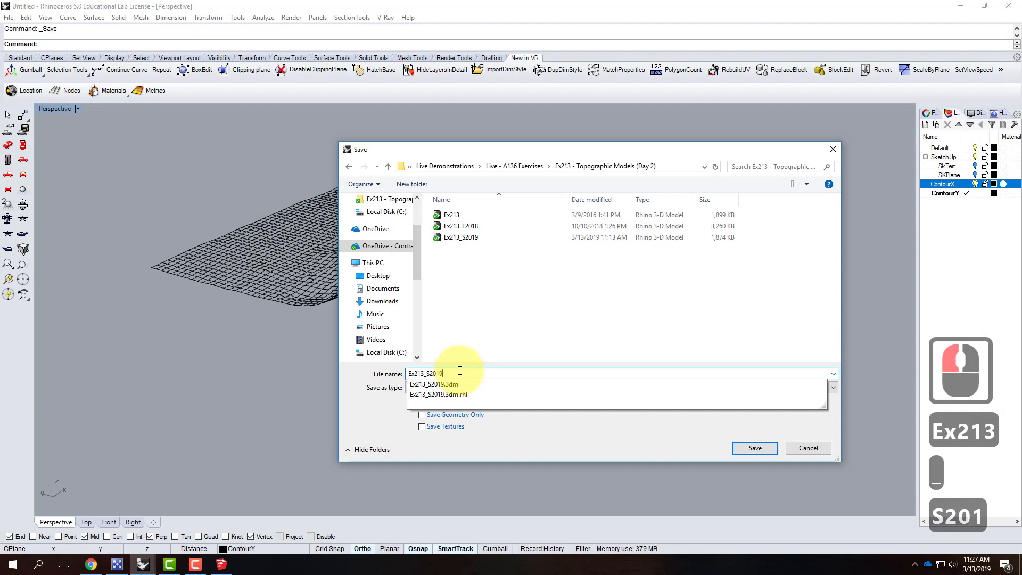
pyautogui.write('-H')
pyautogui.write('ii')
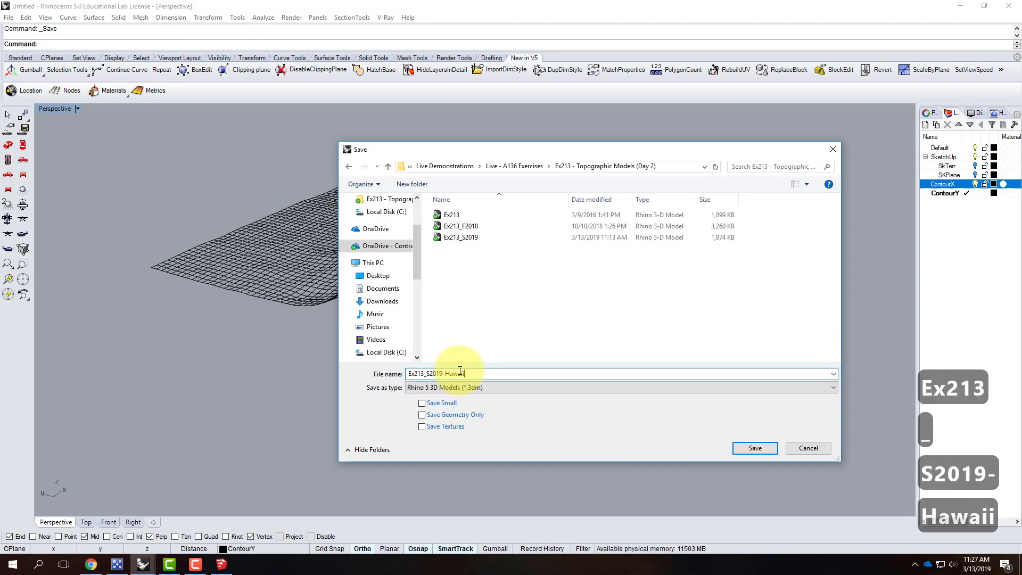
pyautogui.press('Return')
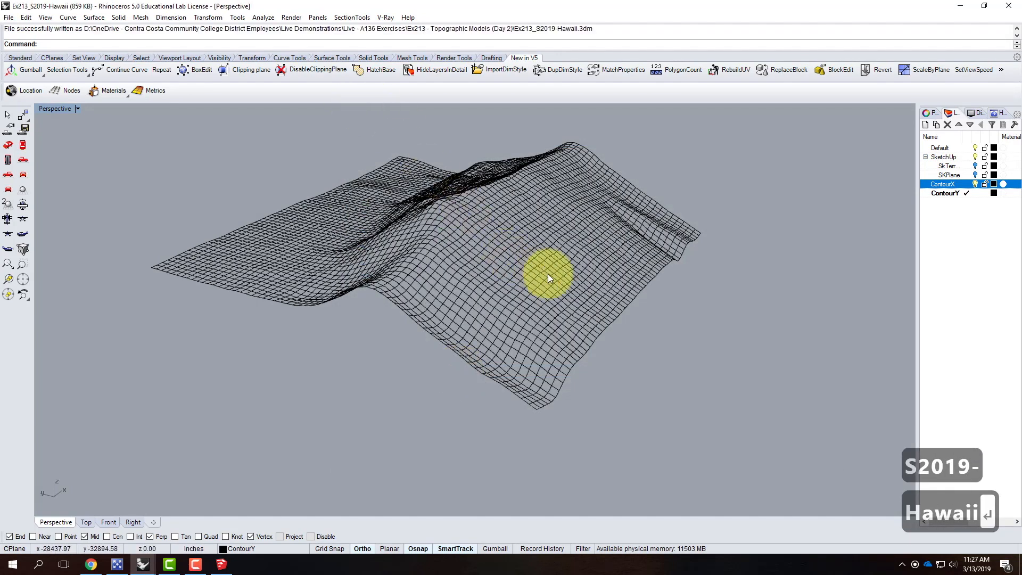
pyautogui.scroll(-1, 369, 358)
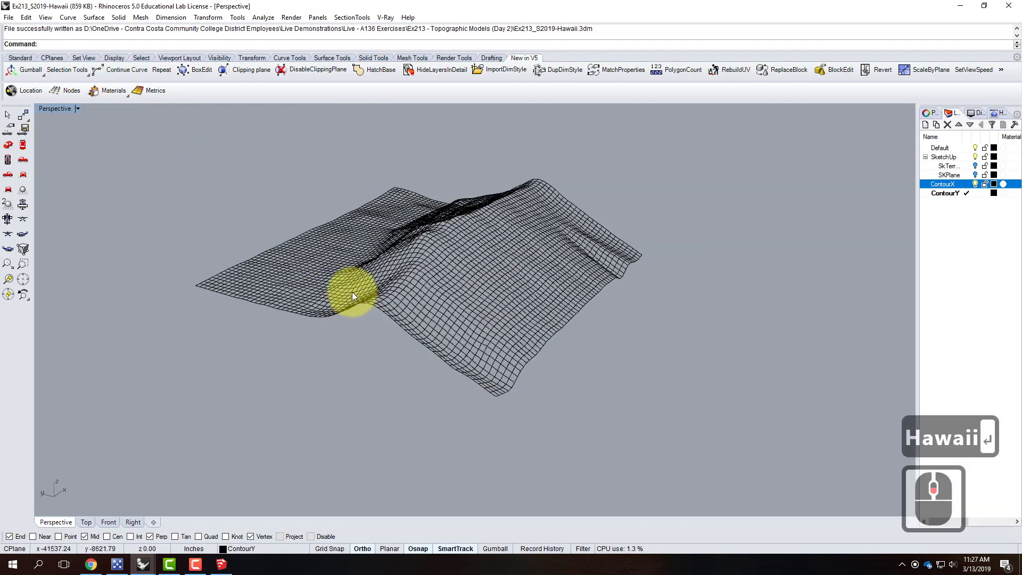
# Step: Create a curve network surface from all the trimmed contour curves, with 0.01 edge and 0.1 interior tolerances and Position matching on all four edges
pyautogui.moveTo(352, 292); pyautogui.dragTo(347, 320, button='right')
pyautogui.scroll(-2, 265, 336)
pyautogui.scroll(2, 216, 183)
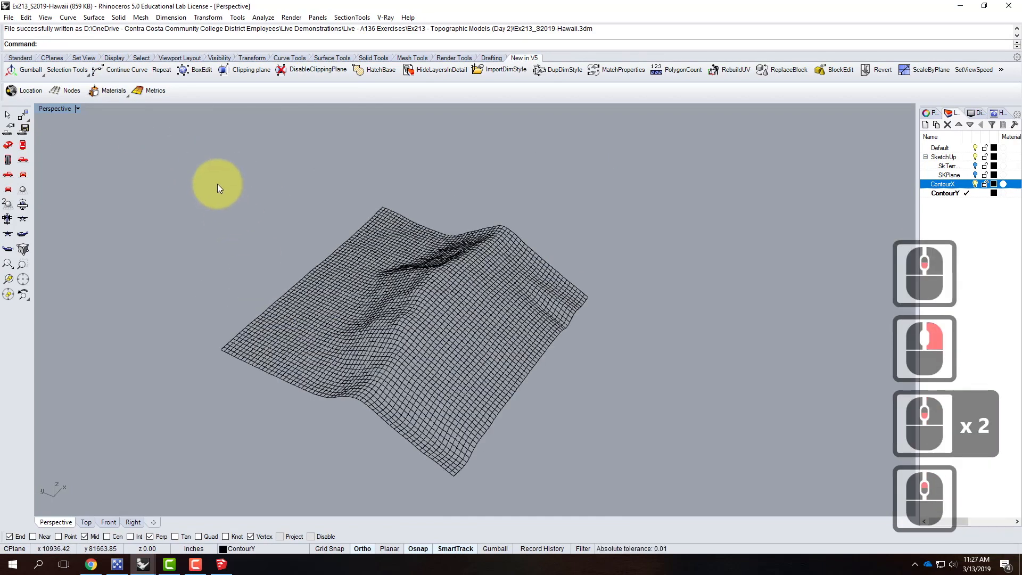
pyautogui.scroll(-1, 181, 161)
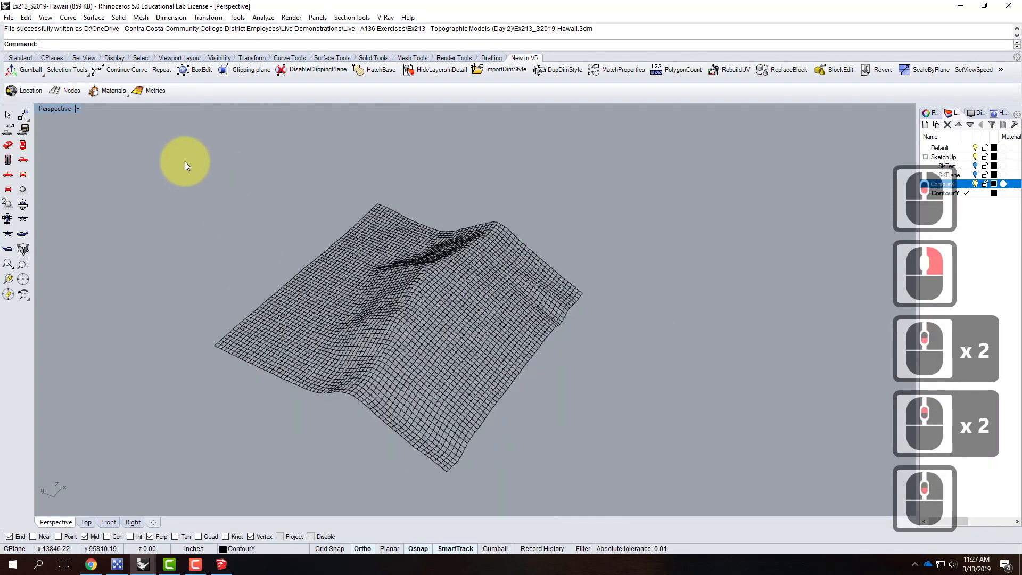
pyautogui.moveTo(155, 131); pyautogui.dragTo(644, 488)
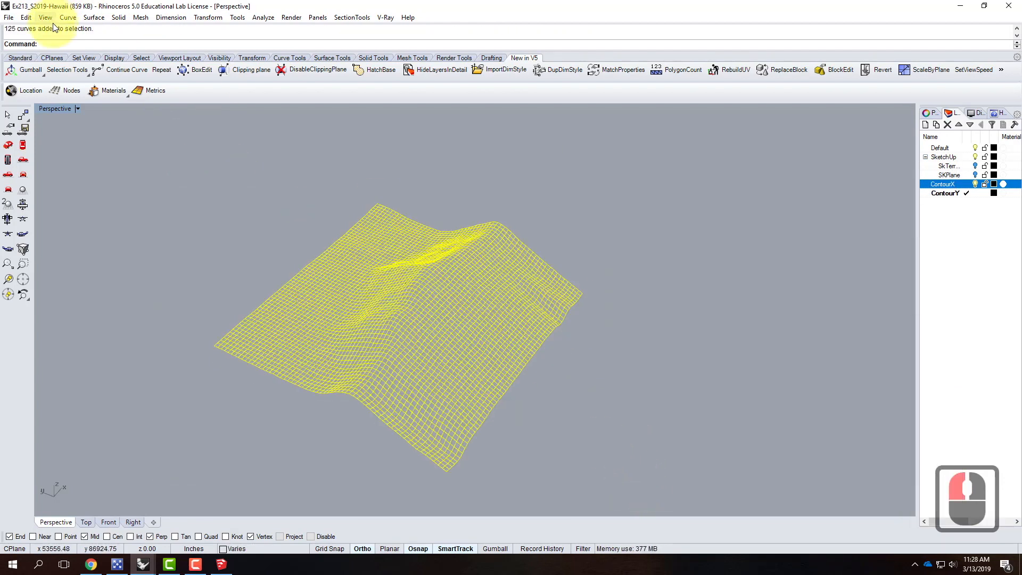
pyautogui.click(91, 18)
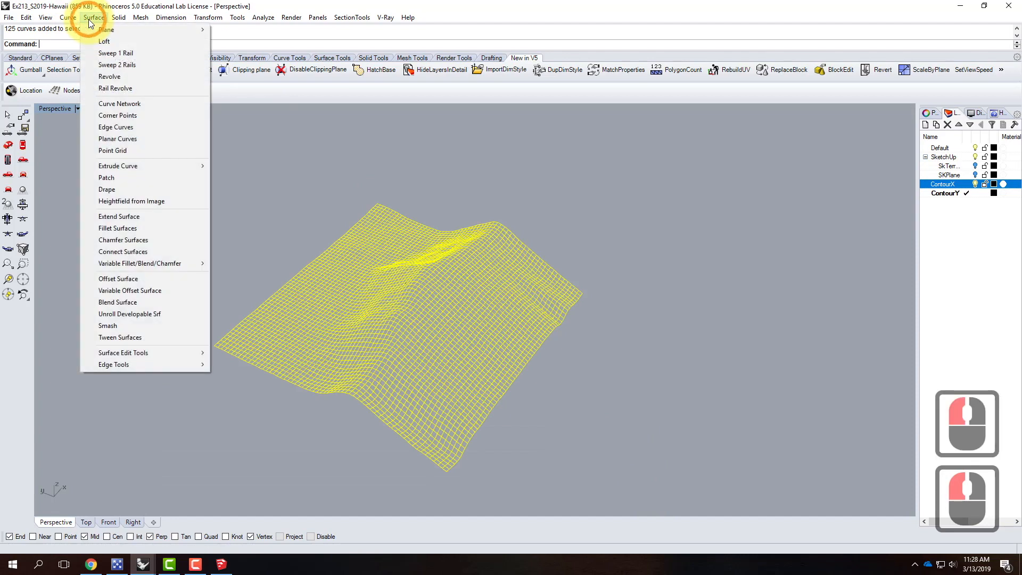
pyautogui.click(134, 104)
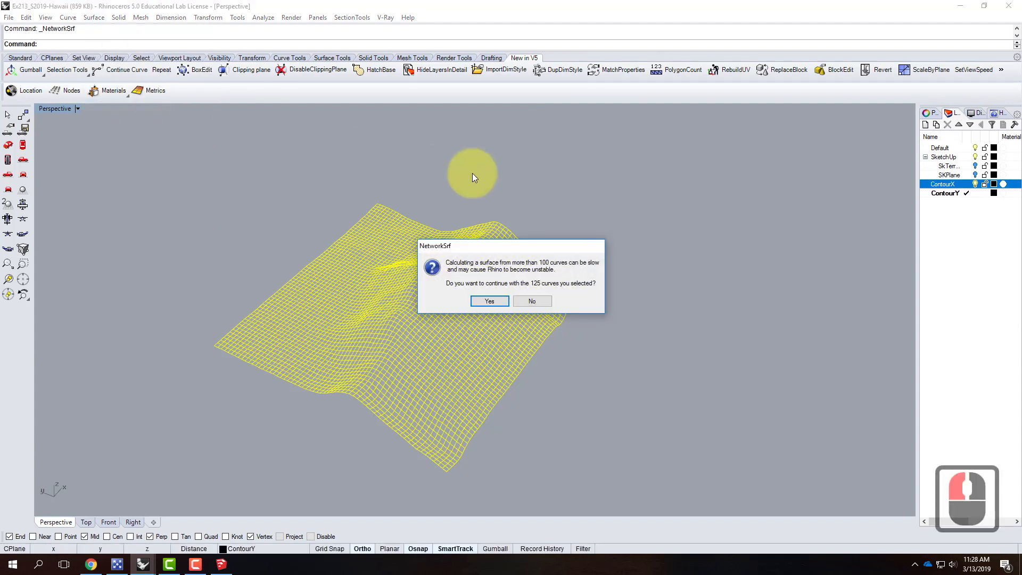
pyautogui.moveTo(519, 246); pyautogui.dragTo(616, 156)
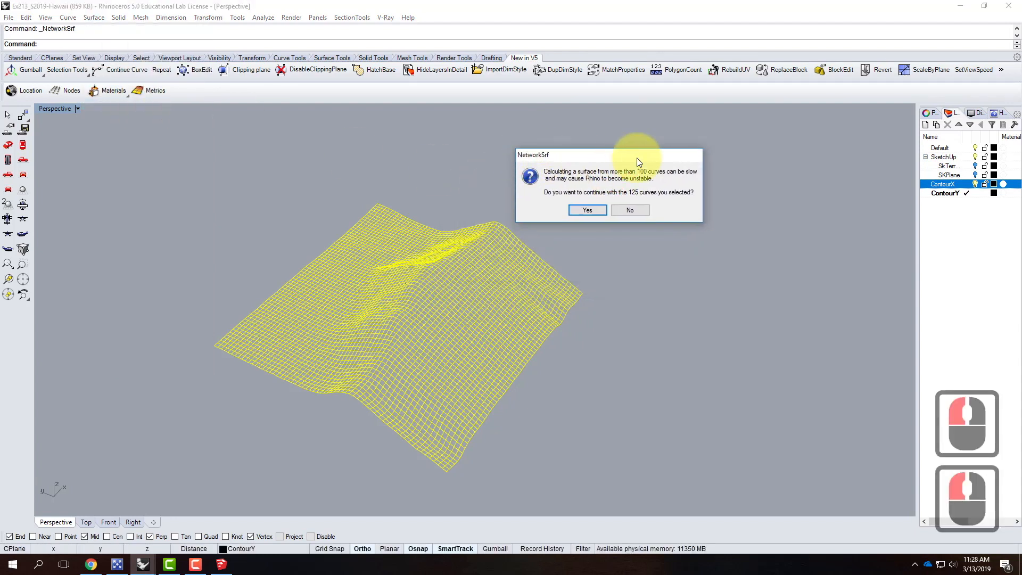
pyautogui.click(590, 211)
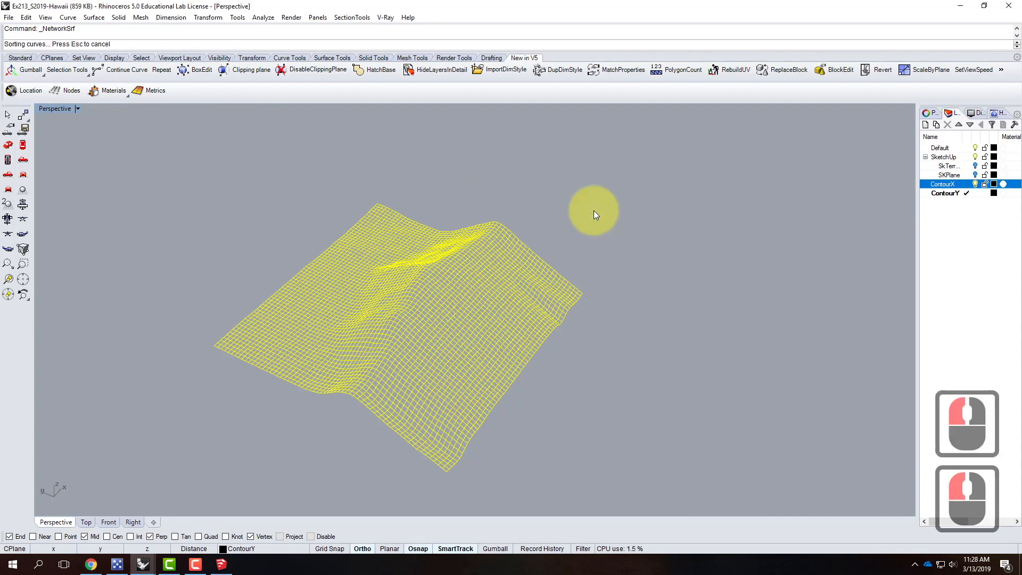
pyautogui.moveTo(495, 201); pyautogui.dragTo(684, 146)
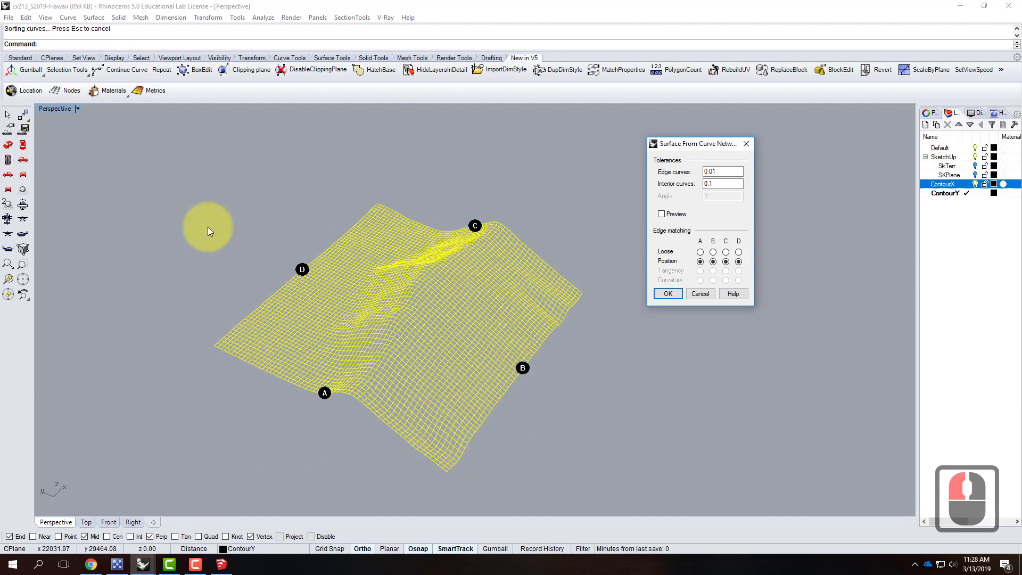
pyautogui.click(671, 293)
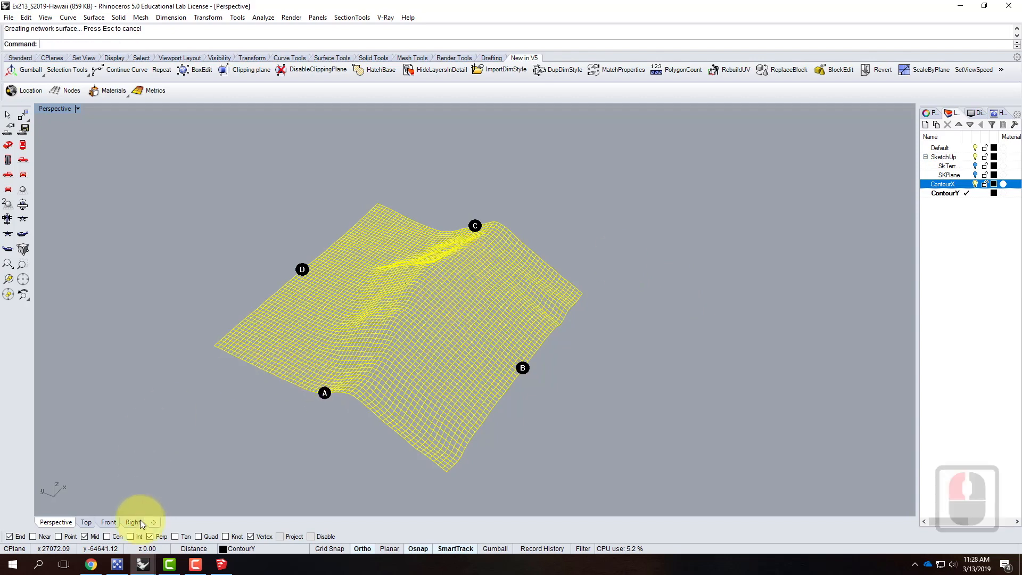
# Step: Switch to Chrome and review the Exercise 213 instructions for preparing the physical topography model
pyautogui.click(91, 564)
pyautogui.click(420, 330)
pyautogui.scroll(-3, 511, 349)
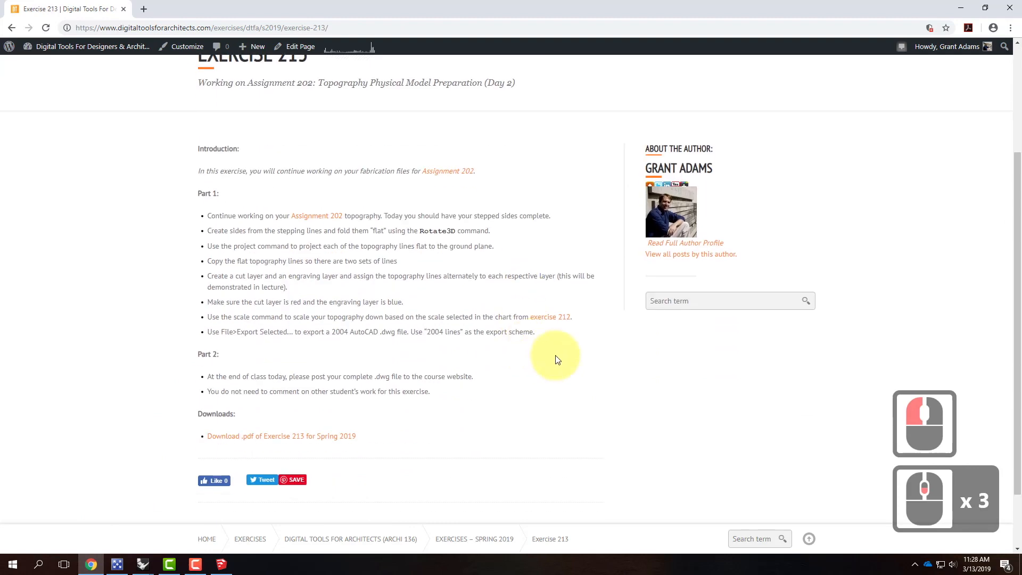
pyautogui.scroll(4, 554, 362)
pyautogui.scroll(-2, 557, 371)
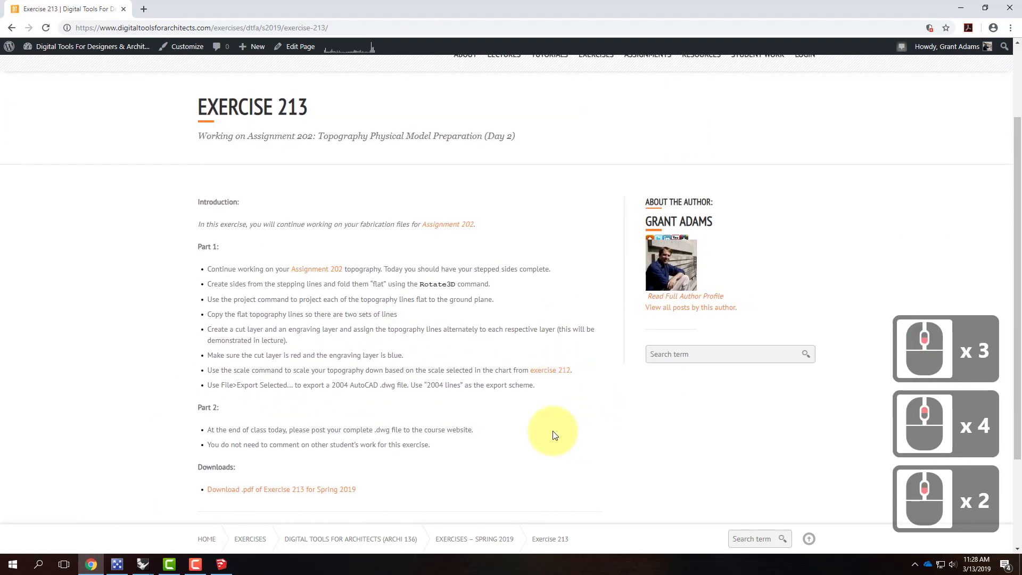
pyautogui.scroll(5, 552, 434)
# Step: Find Exercise 212 among the Spring 2019 Architects exercises and open its topography model cheat sheet image at full size
pyautogui.moveTo(557, 164)
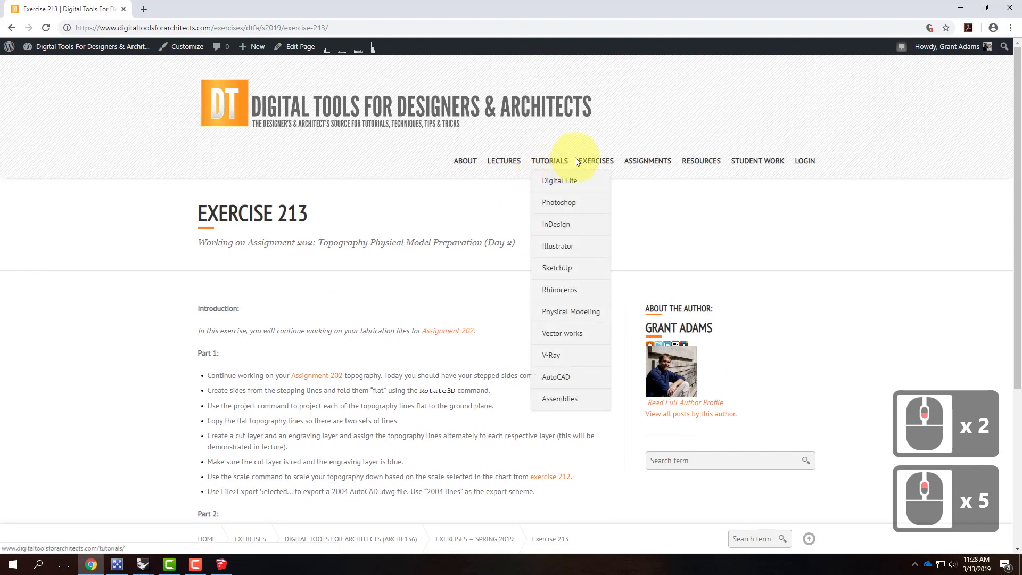
pyautogui.moveTo(594, 161)
pyautogui.moveTo(639, 203)
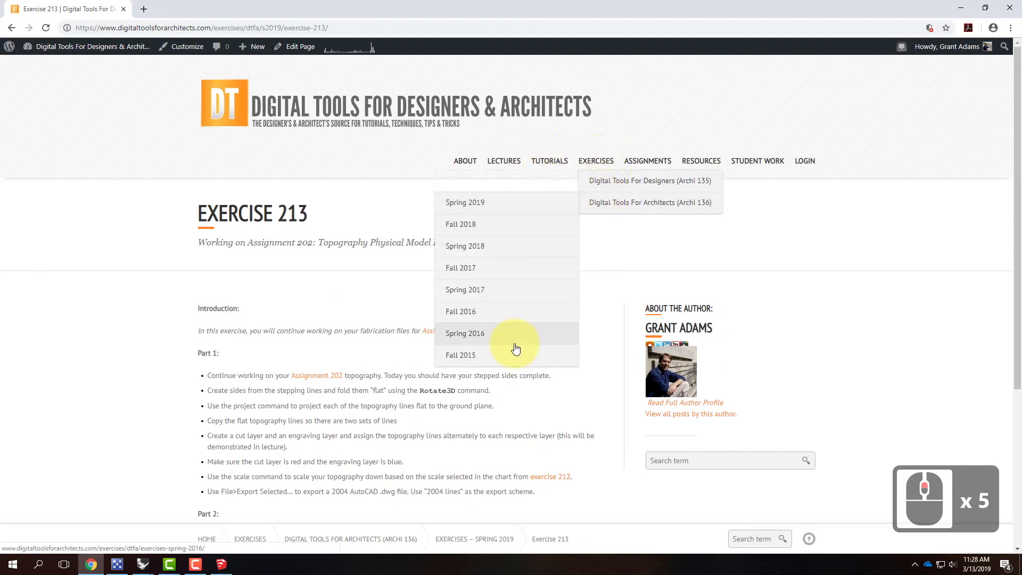
pyautogui.click(508, 213)
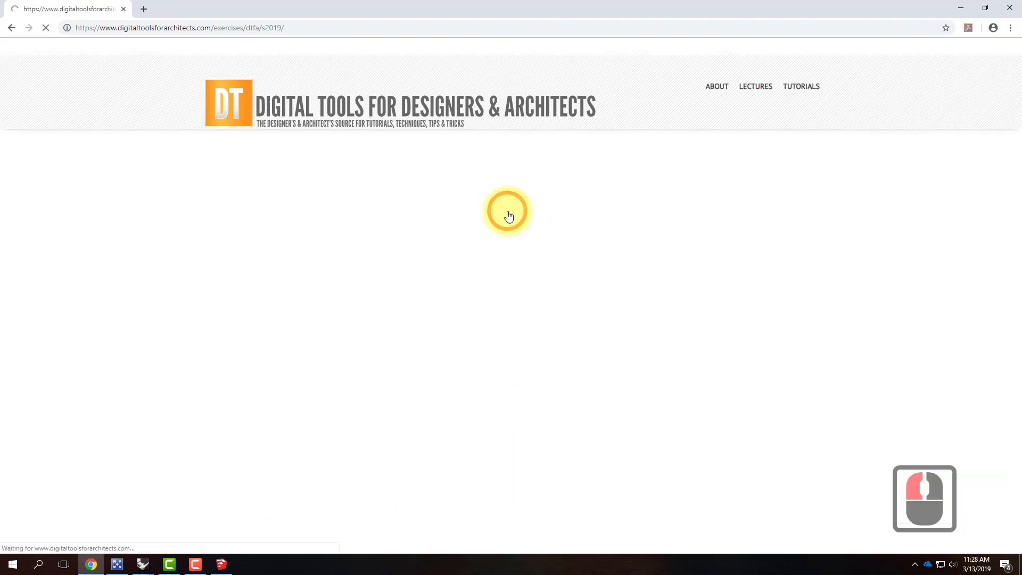
pyautogui.scroll(-11, 589, 411)
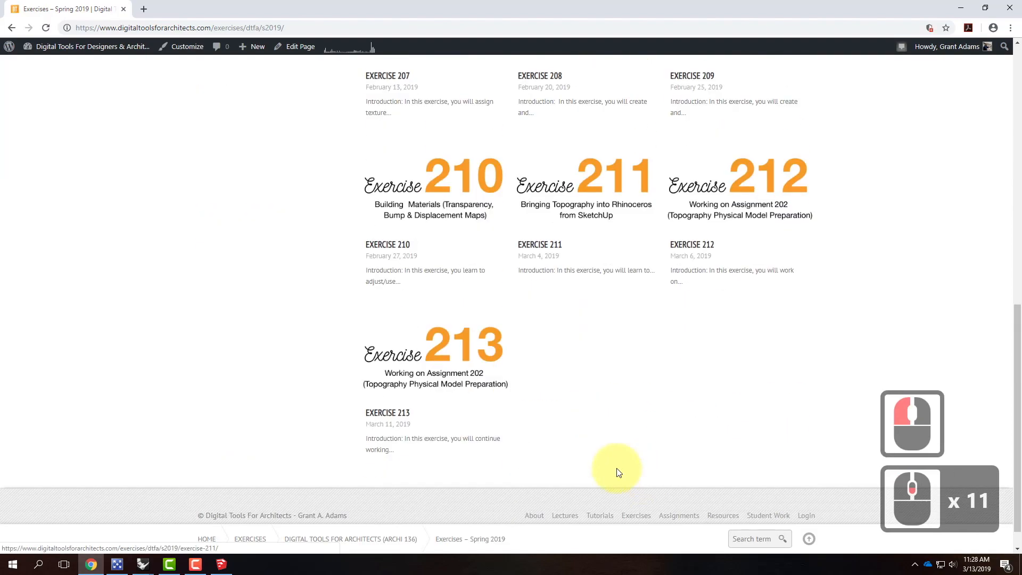
pyautogui.click(744, 177)
pyautogui.scroll(-3, 384, 335)
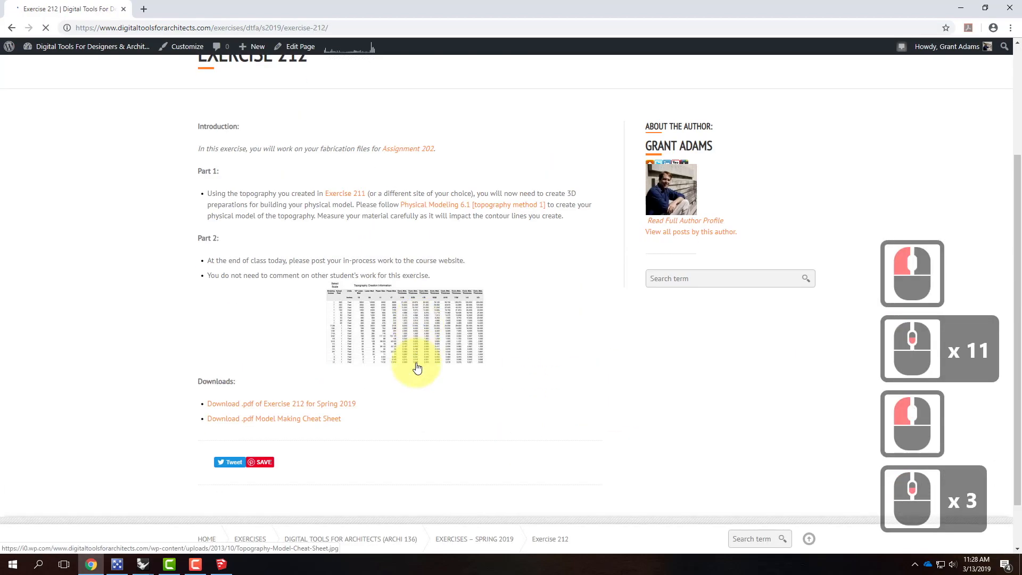
pyautogui.click(491, 381)
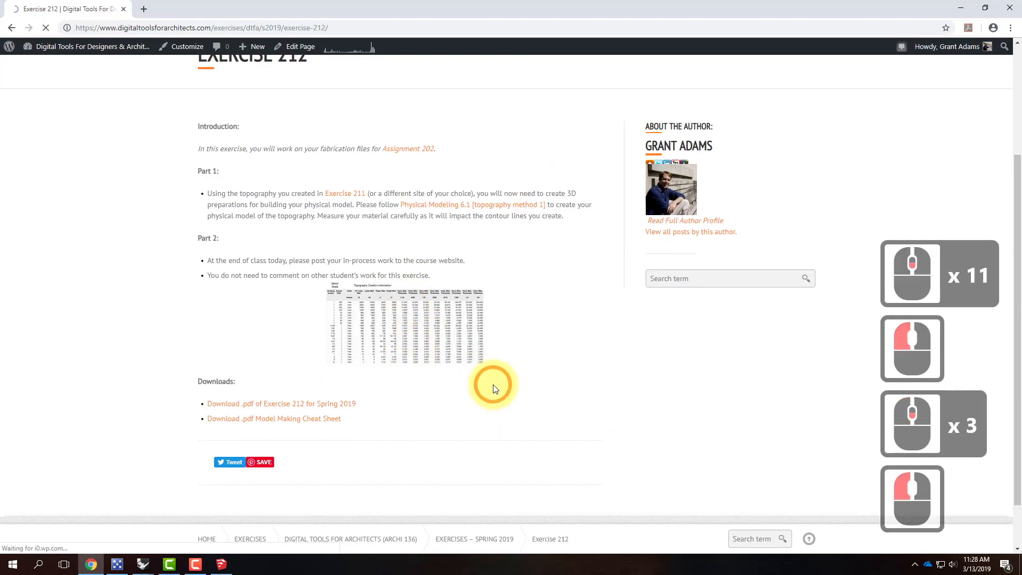
pyautogui.click(410, 338)
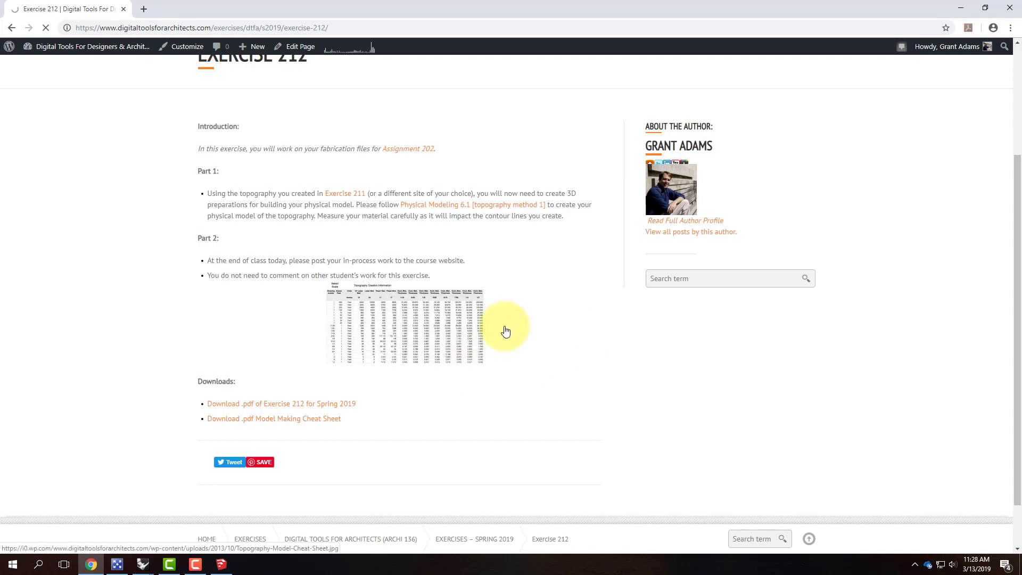
pyautogui.click(421, 330)
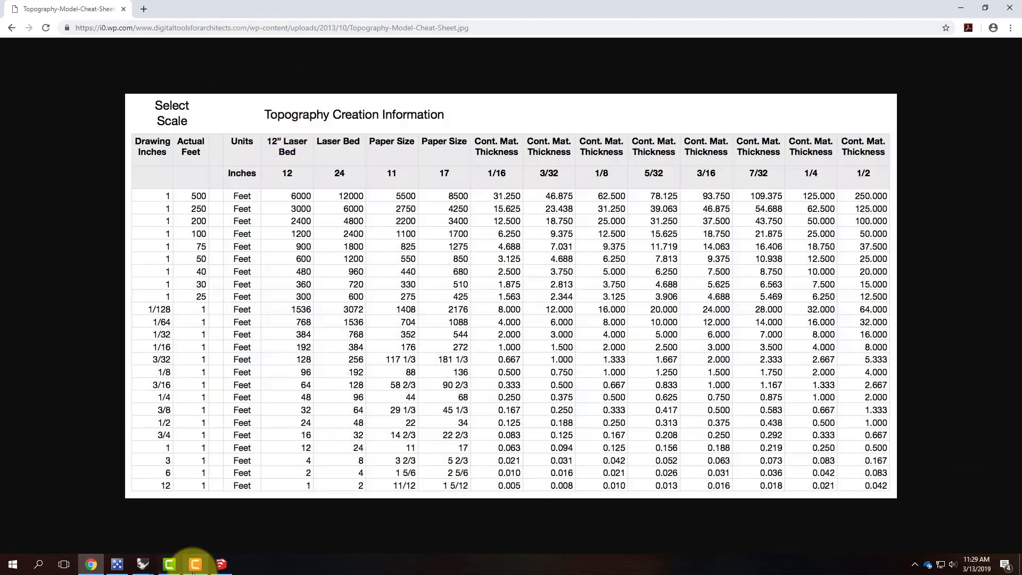
# Step: Dismiss the Internet Explorer 11 setup prompt and study the scales, laser bed sizes and material thicknesses in the cheat sheet
pyautogui.click(141, 565)
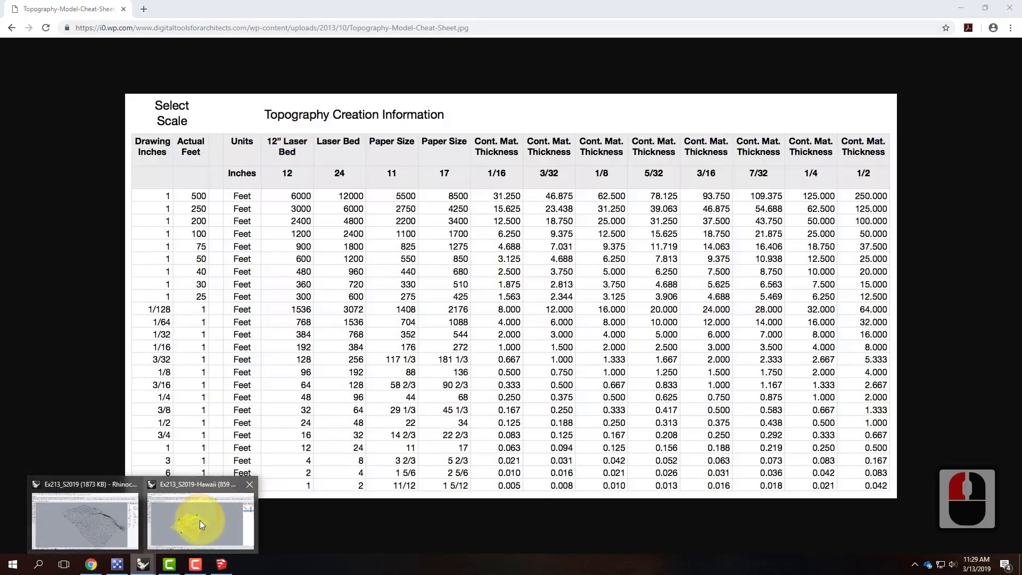
pyautogui.moveTo(202, 524)
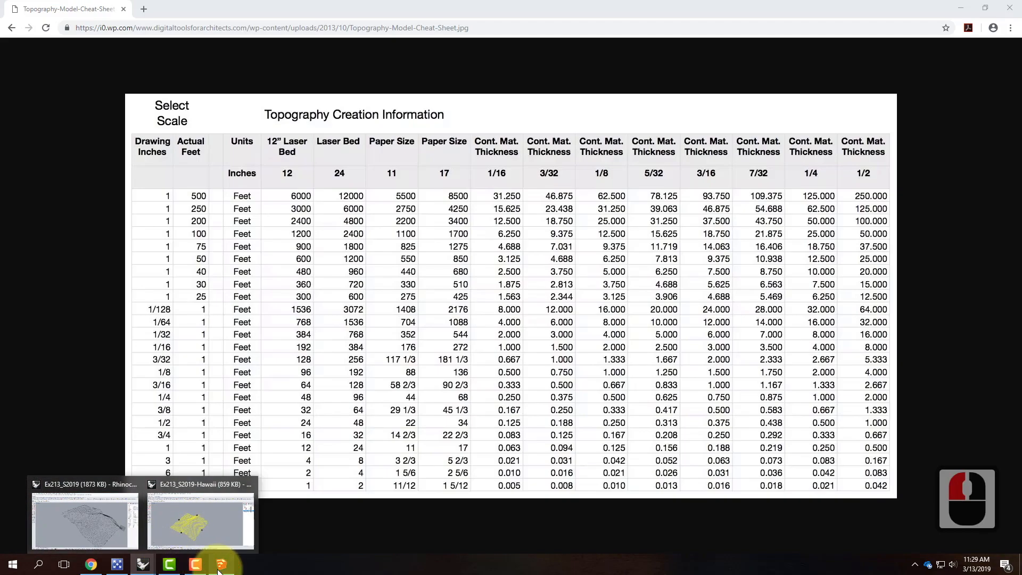
pyautogui.click(116, 566)
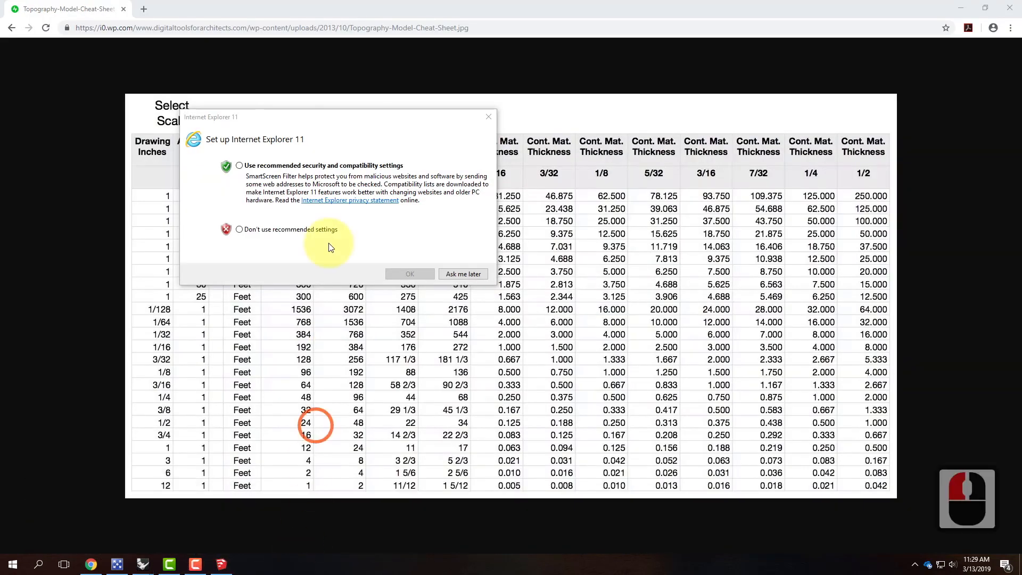
pyautogui.click(489, 116)
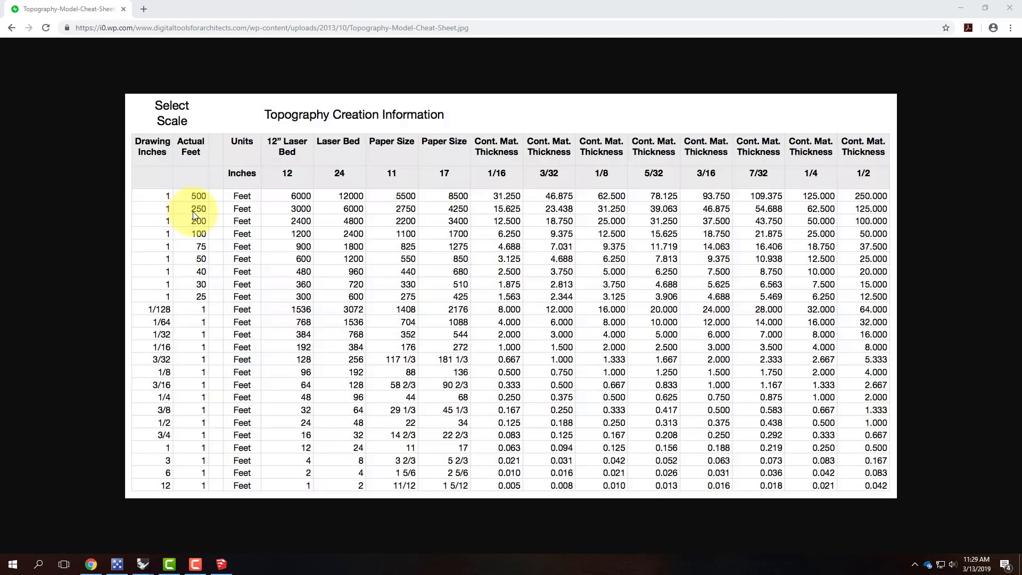
pyautogui.click(405, 214)
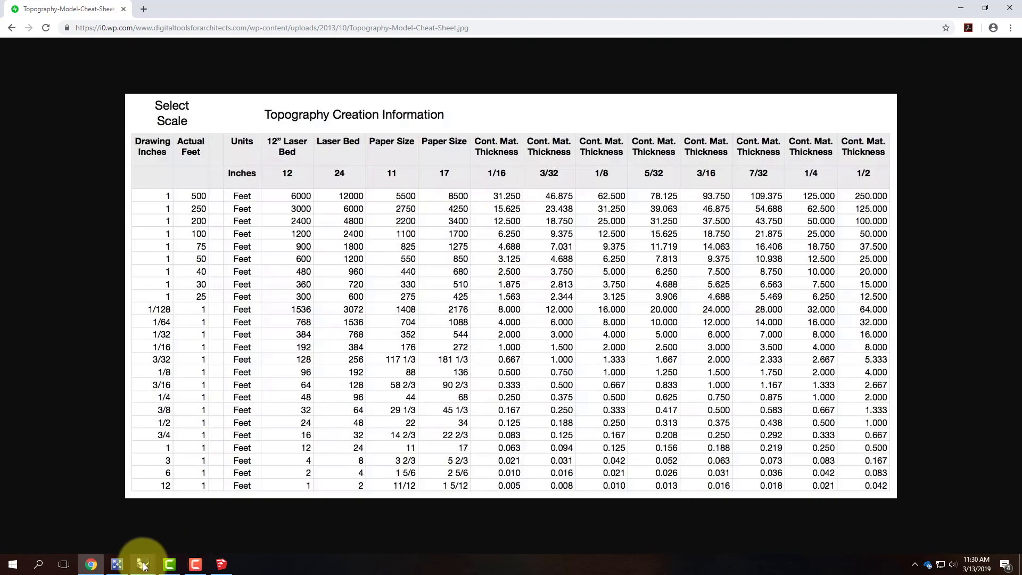
# Step: Switch back to the Ex213_S2019-Hawaii model in Rhino and clear the selection of the contour curves
pyautogui.click(184, 513)
pyautogui.click(350, 415)
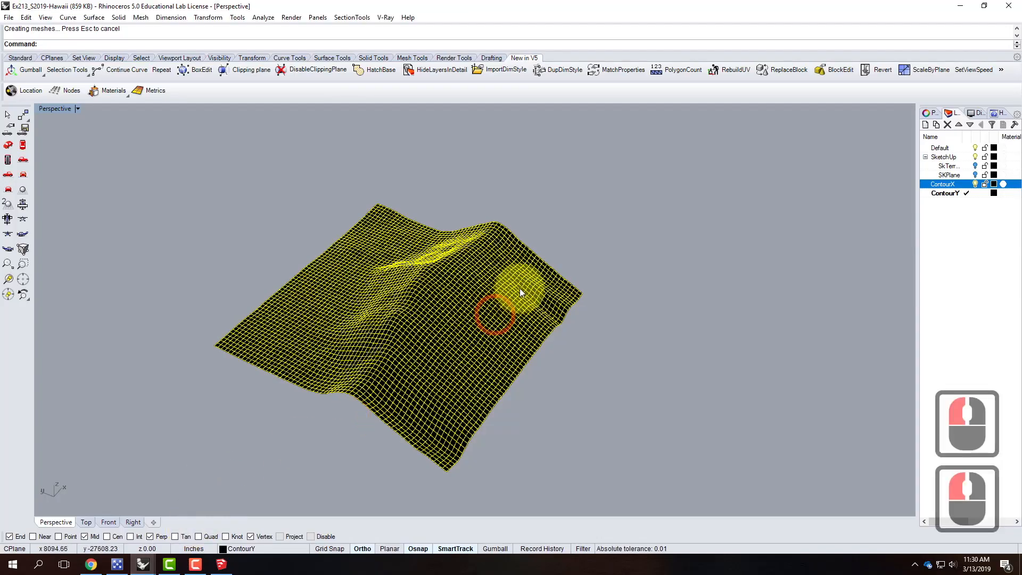
pyautogui.click(588, 222)
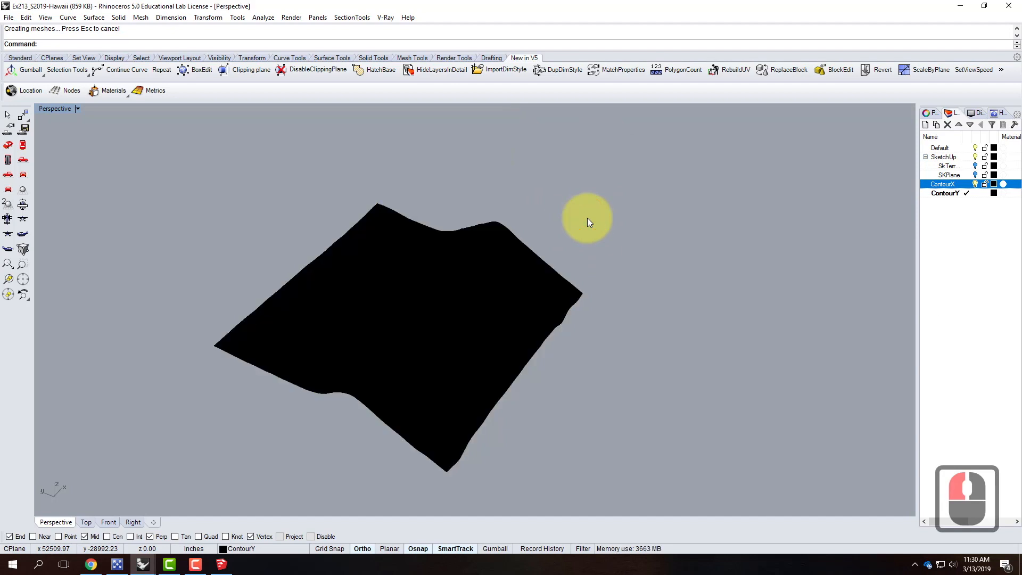
# Step: Rebuild the network surface with a point count of 100 in both U and V, keeping degree 3 and deleting the input
pyautogui.click(444, 288)
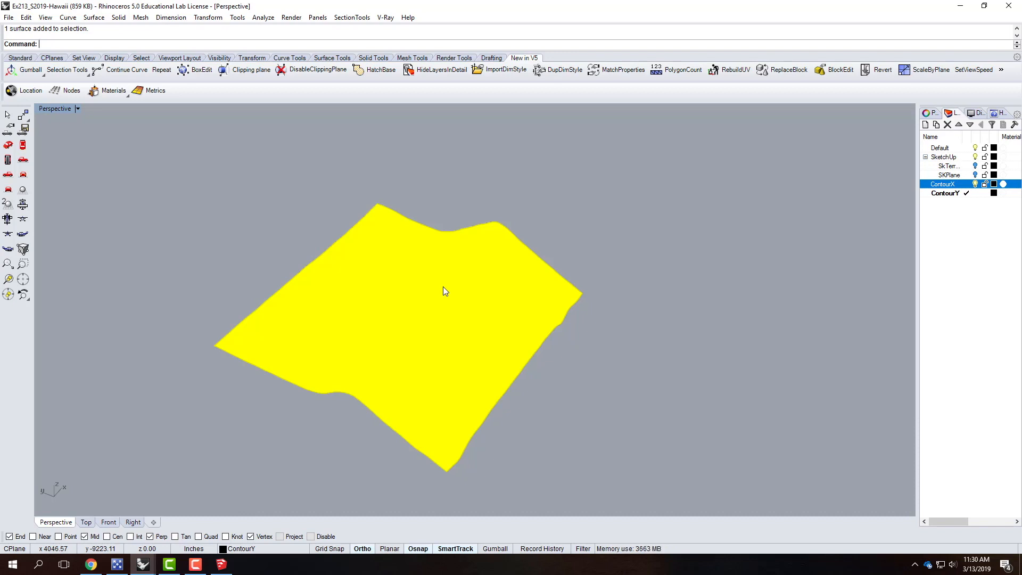
pyautogui.write('rebuild')
pyautogui.press('Return')
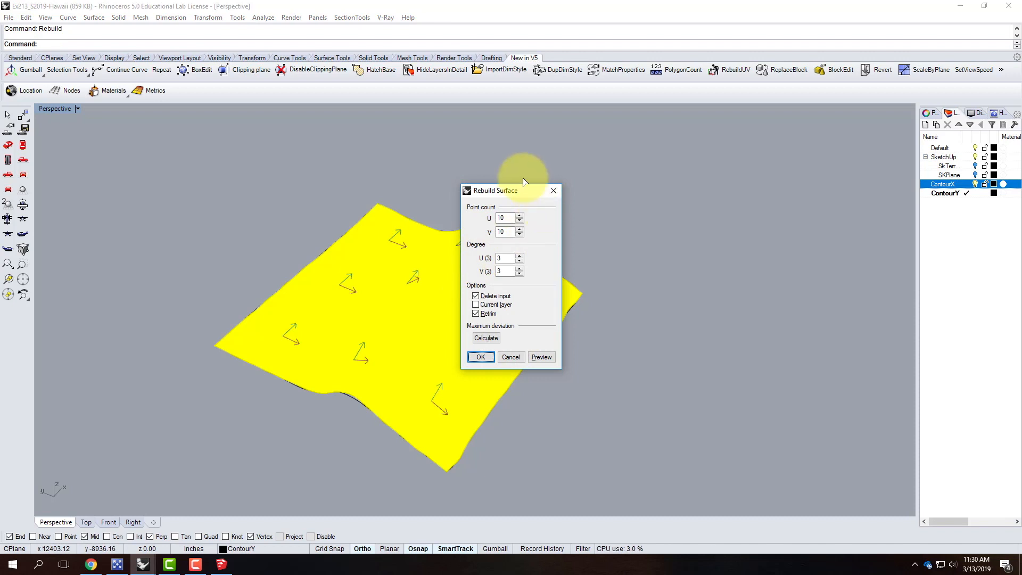
pyautogui.click(503, 190)
pyautogui.moveTo(520, 184); pyautogui.dragTo(621, 149)
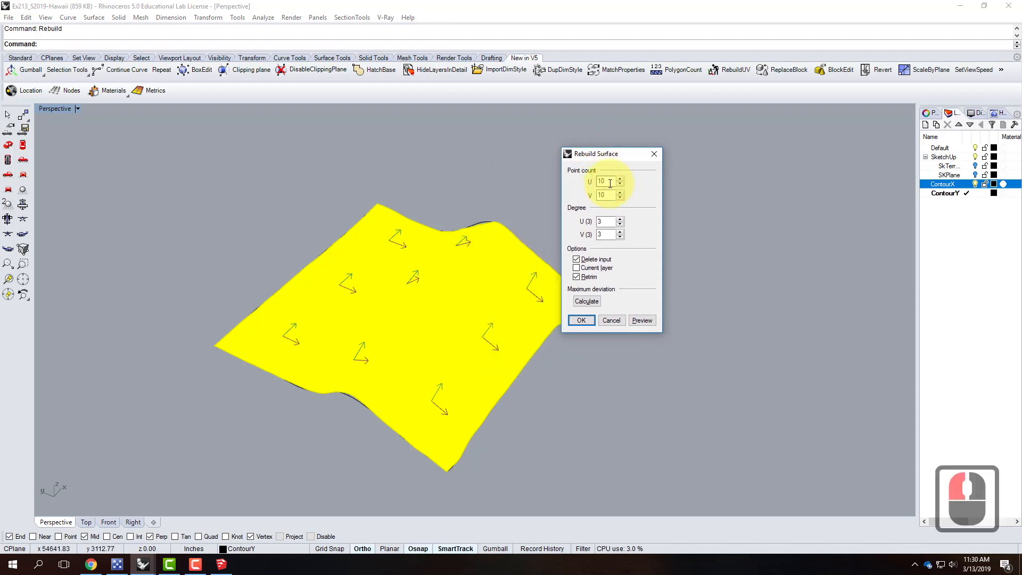
pyautogui.doubleClick(610, 182)
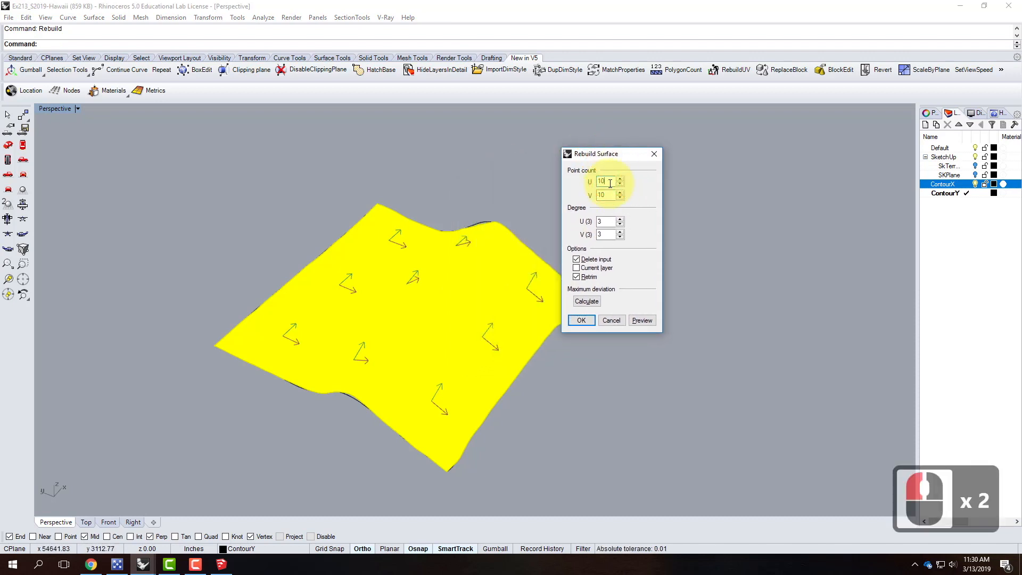
pyautogui.write('0')
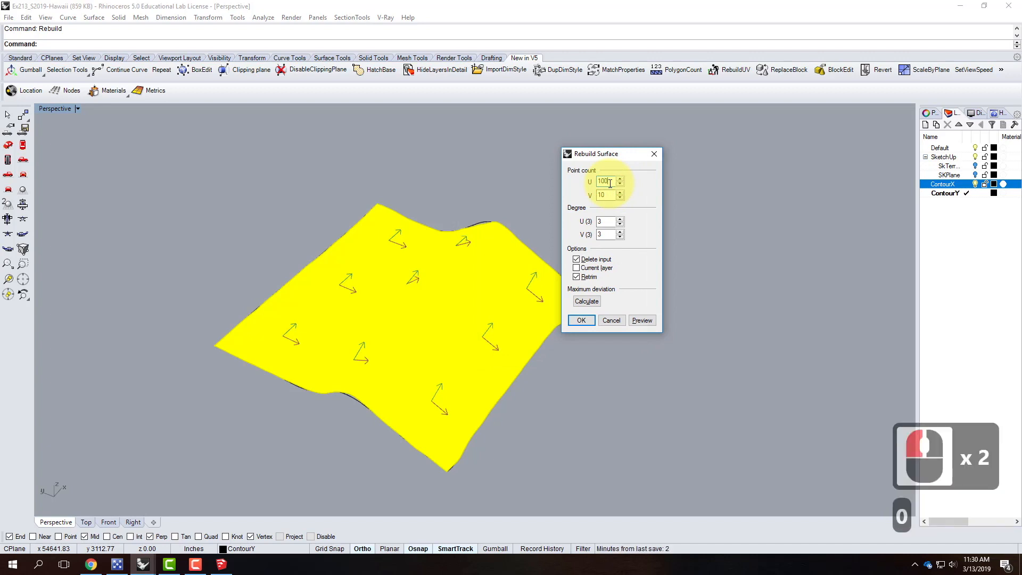
pyautogui.click(611, 194)
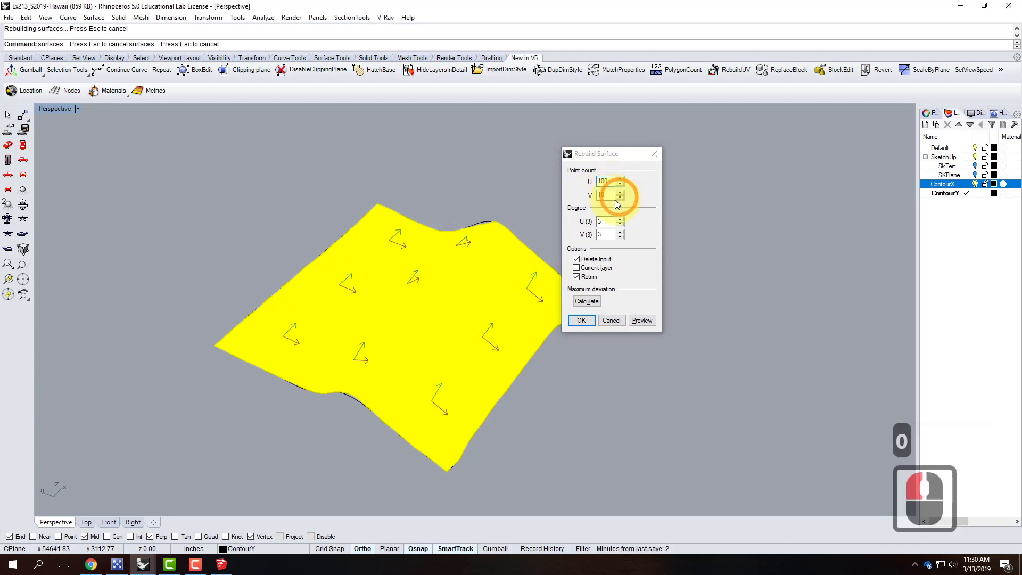
pyautogui.write('0')
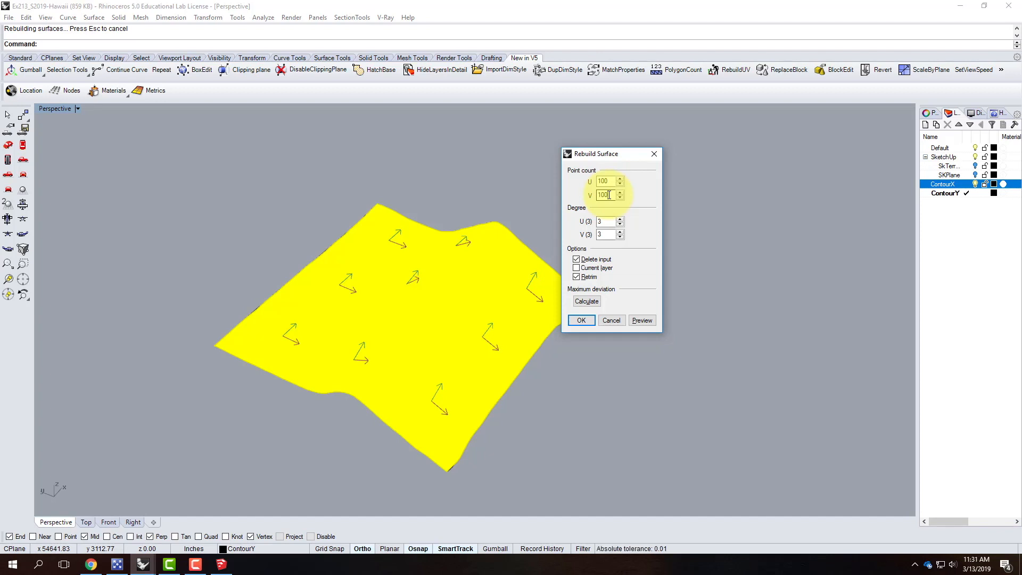
pyautogui.click(584, 320)
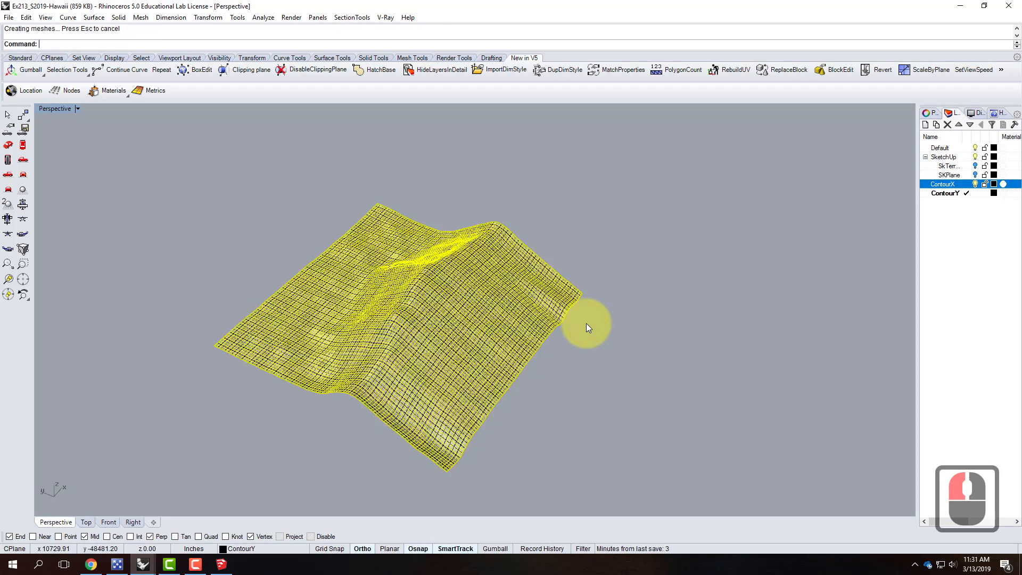
# Step: Add a layer named Terrain below ContourY and move the selected rebuilt surface onto it
pyautogui.click(925, 125)
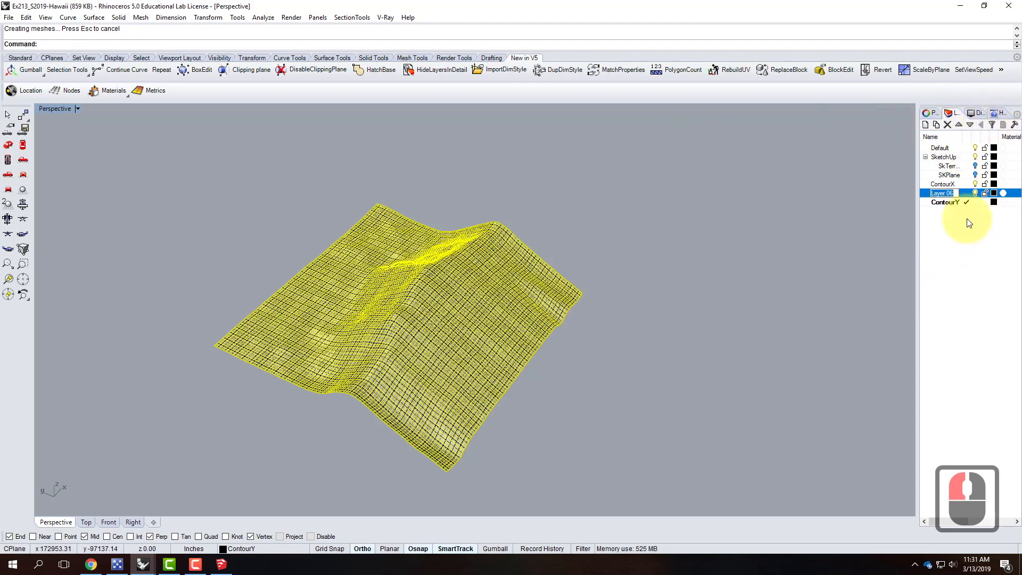
pyautogui.click(970, 125)
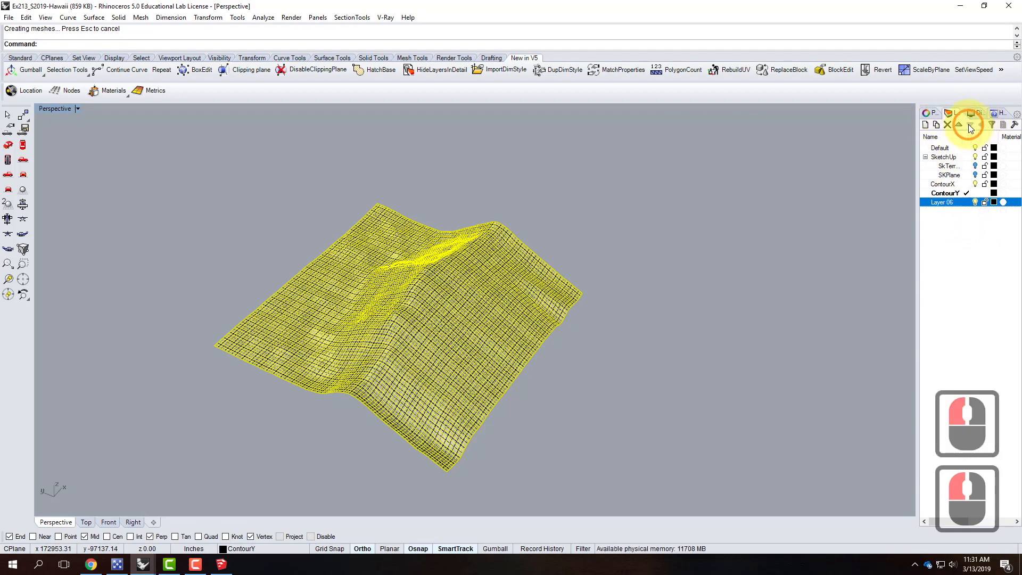
pyautogui.doubleClick(945, 202)
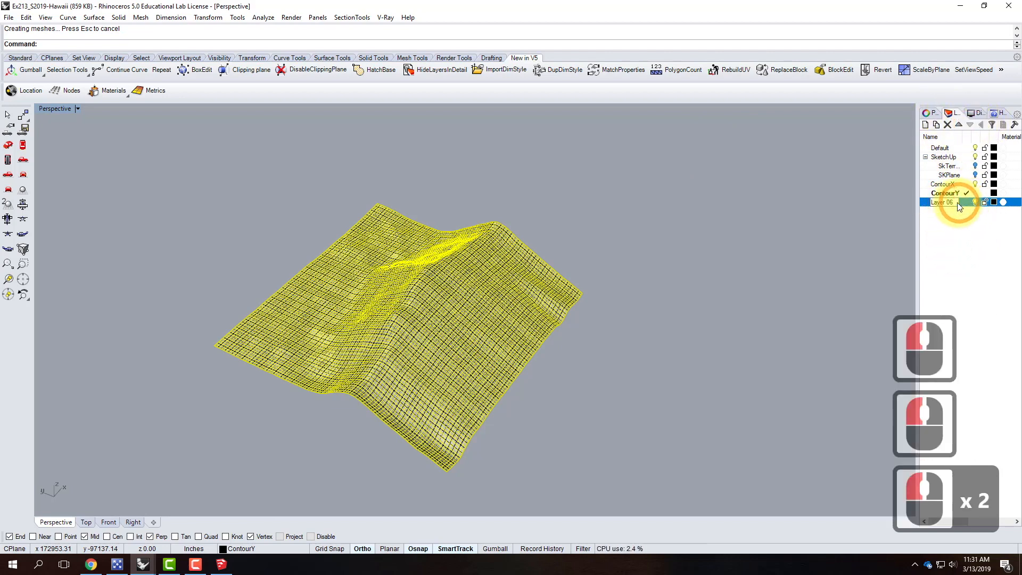
pyautogui.click(881, 196)
pyautogui.write('Terrain')
pyautogui.press('Return')
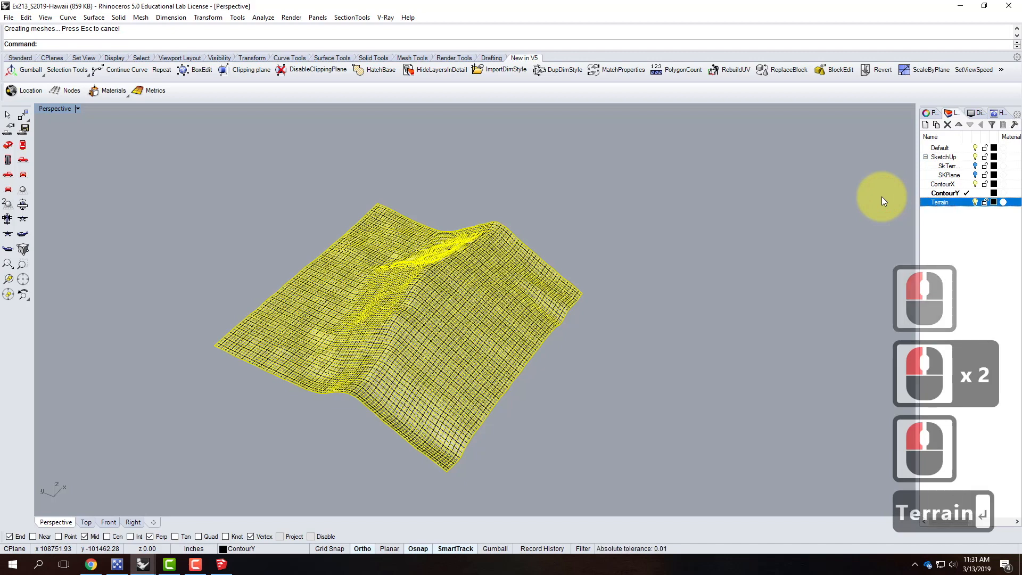
pyautogui.rightClick(960, 202)
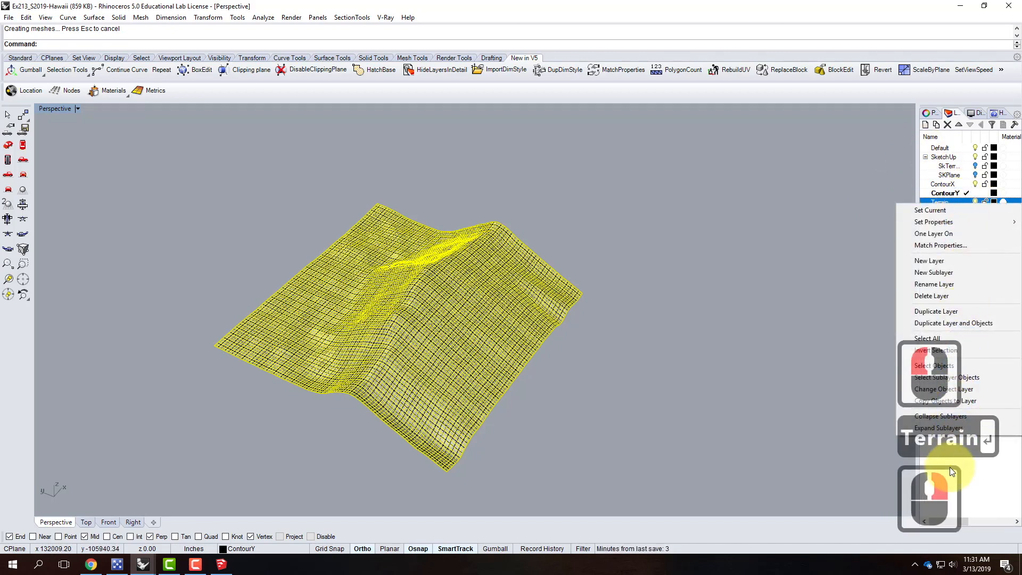
pyautogui.click(961, 388)
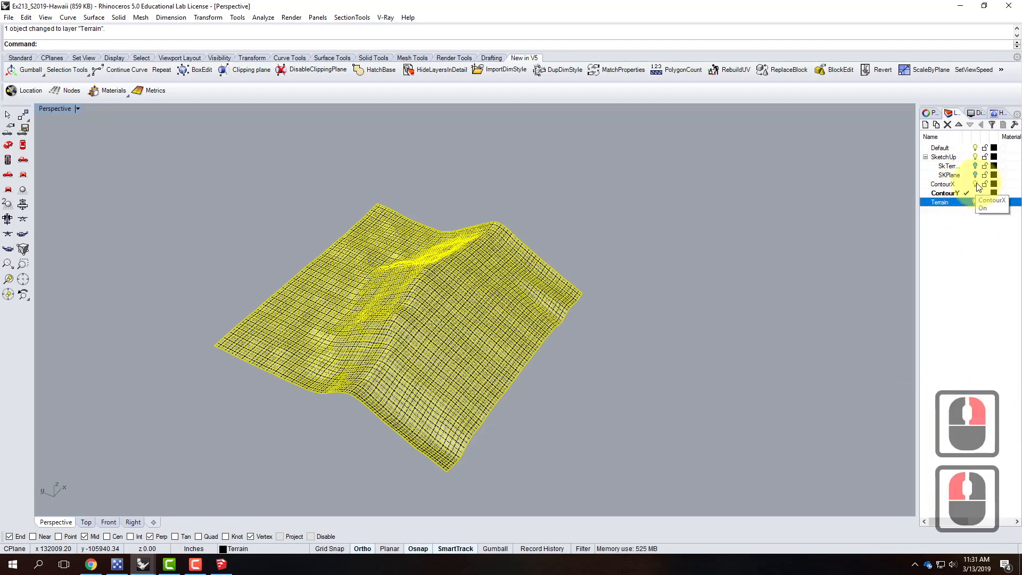
# Step: Make Terrain the current layer and turn off the ContourX and ContourY layers, leaving nothing selected
pyautogui.click(967, 203)
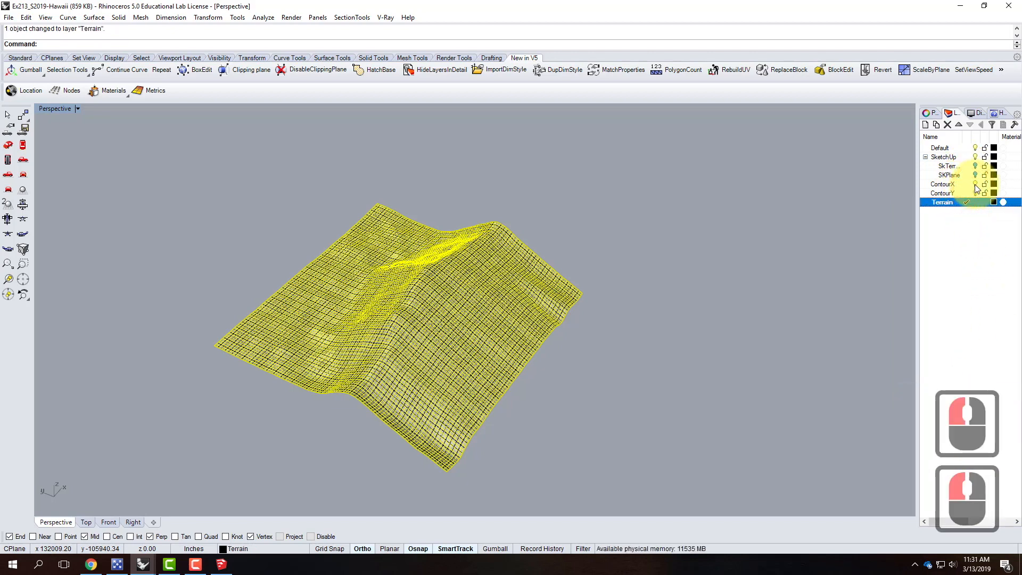
pyautogui.click(976, 193)
pyautogui.click(678, 360)
pyautogui.click(595, 301)
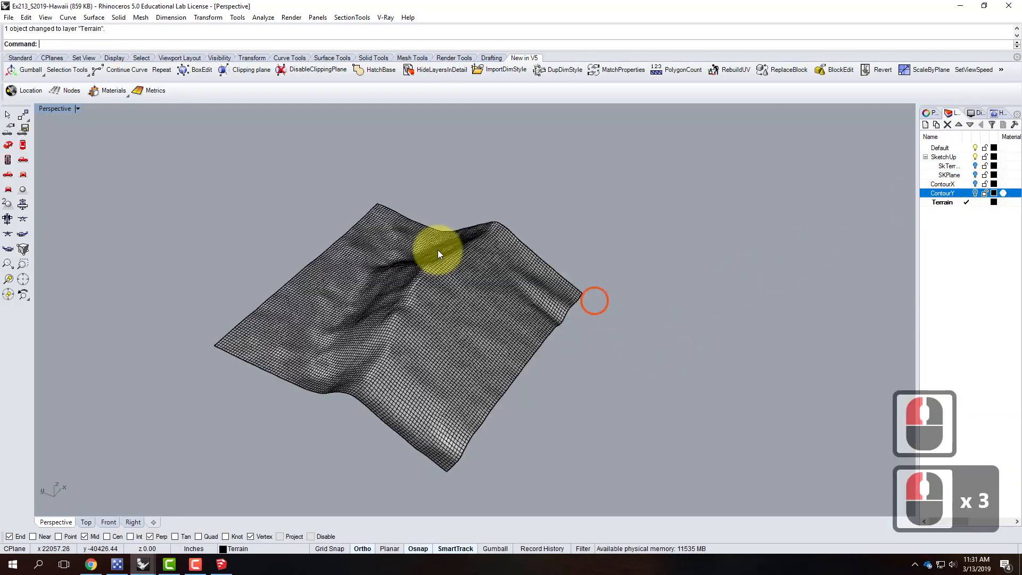
# Step: Examine the rebuilt terrain surface from several angles and distances in the Perspective view
pyautogui.scroll(3, 396, 277)
pyautogui.moveTo(445, 354); pyautogui.dragTo(497, 319, button='right')
pyautogui.click(520, 288)
pyautogui.scroll(-2, 713, 264)
pyautogui.click(714, 263)
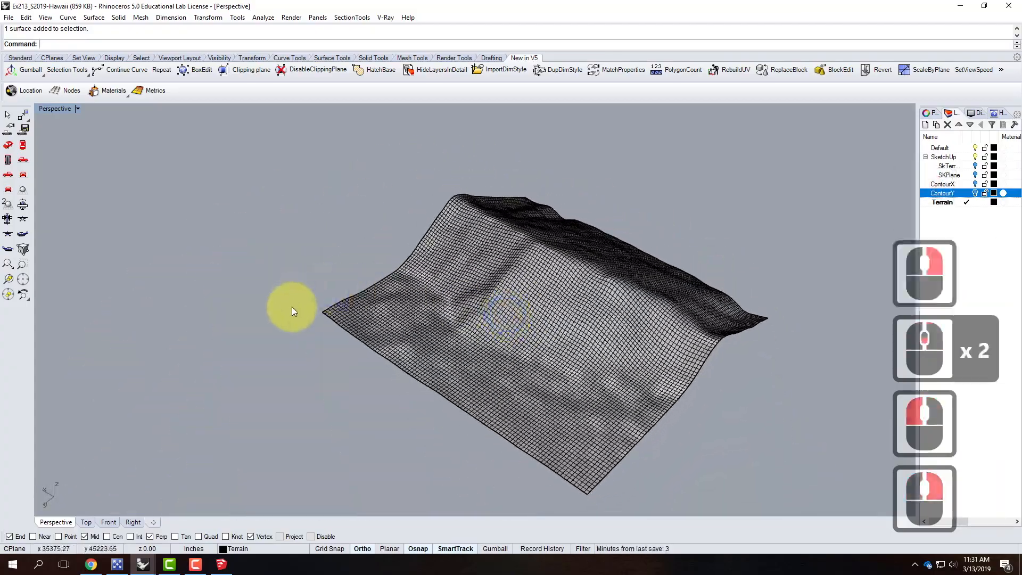
pyautogui.scroll(-2, 292, 307)
pyautogui.scroll(3, 448, 279)
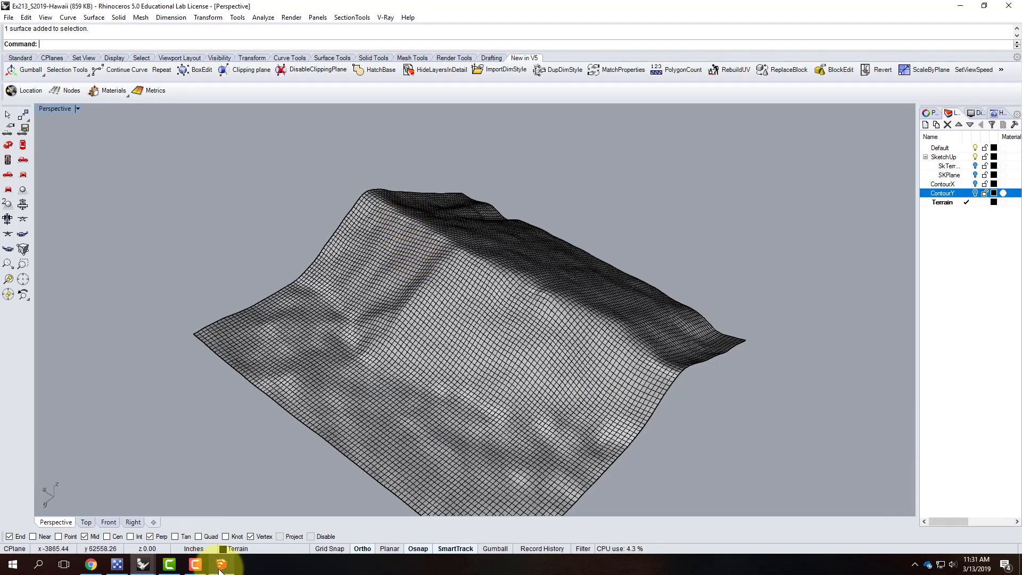
# Step: Switch to Chrome to check the 11 by 17 paper coverage at 1 inch = 250 feet, and return to Rhino
pyautogui.moveTo(143, 566)
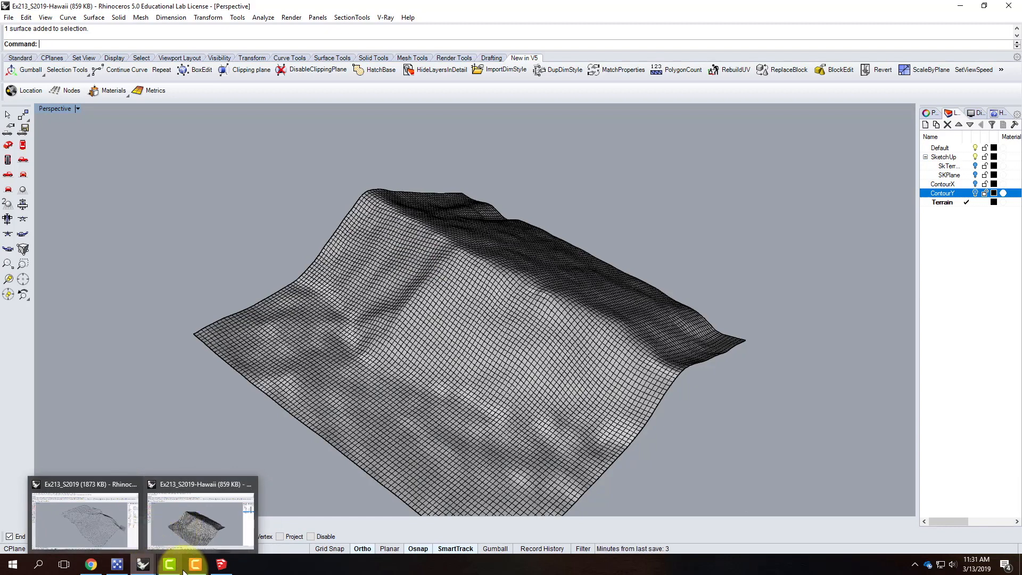
pyautogui.click(98, 565)
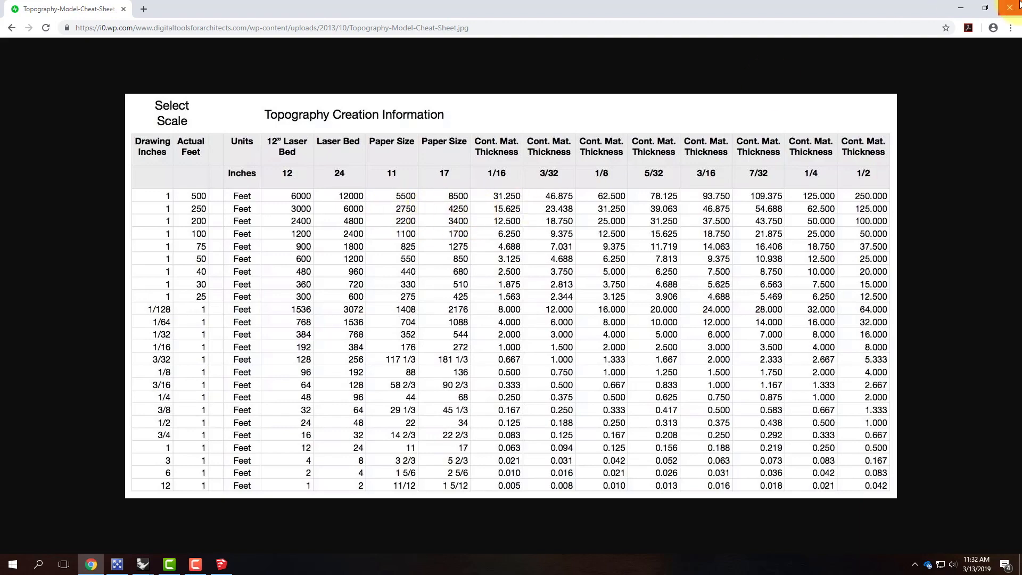
pyautogui.click(961, 8)
# Step: Draw a 2750' by 4250' rectangle starting from a point on the terrain in the Perspective view
pyautogui.click(64, 86)
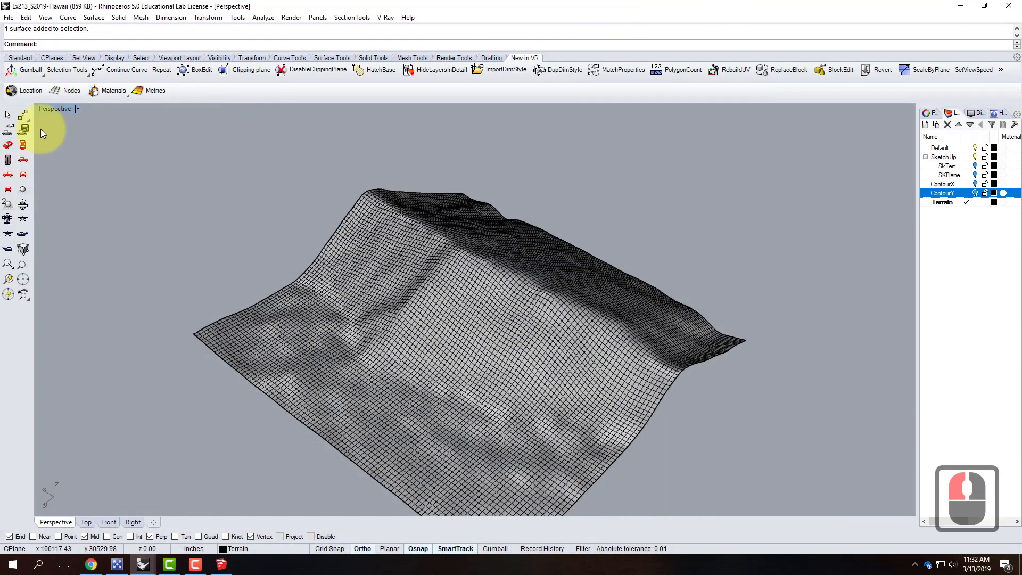
pyautogui.click(20, 58)
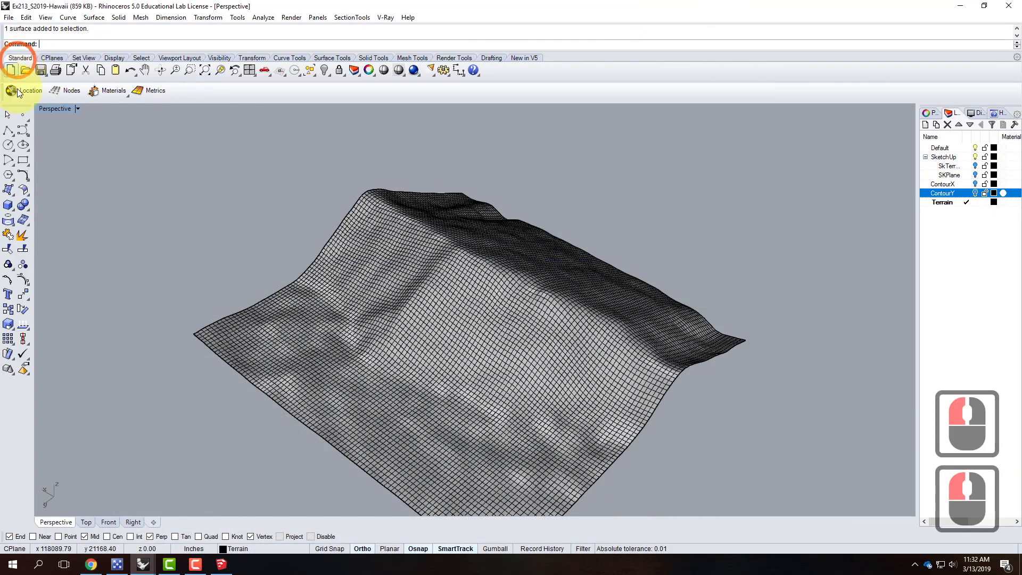
pyautogui.click(22, 160)
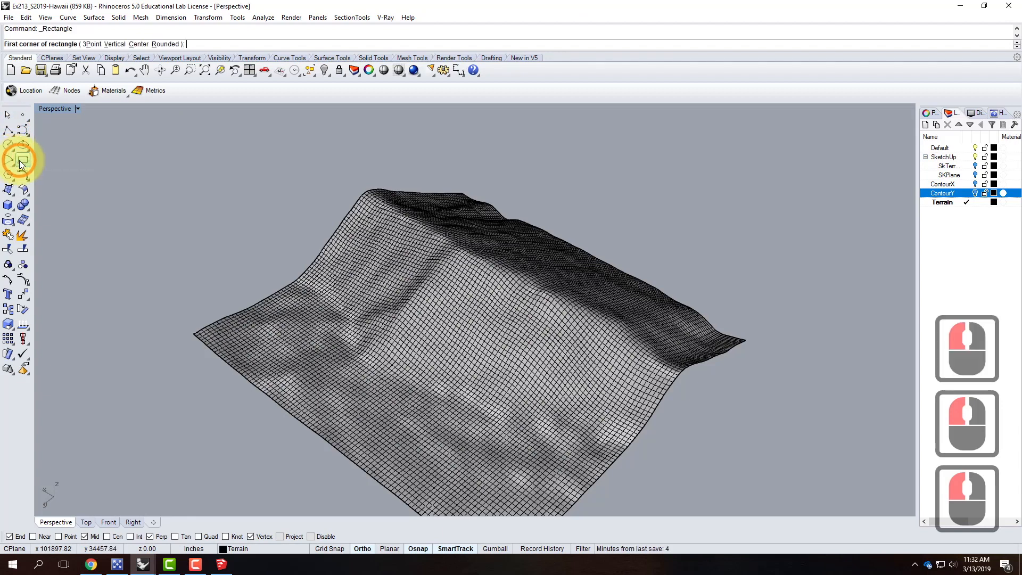
pyautogui.click(302, 358)
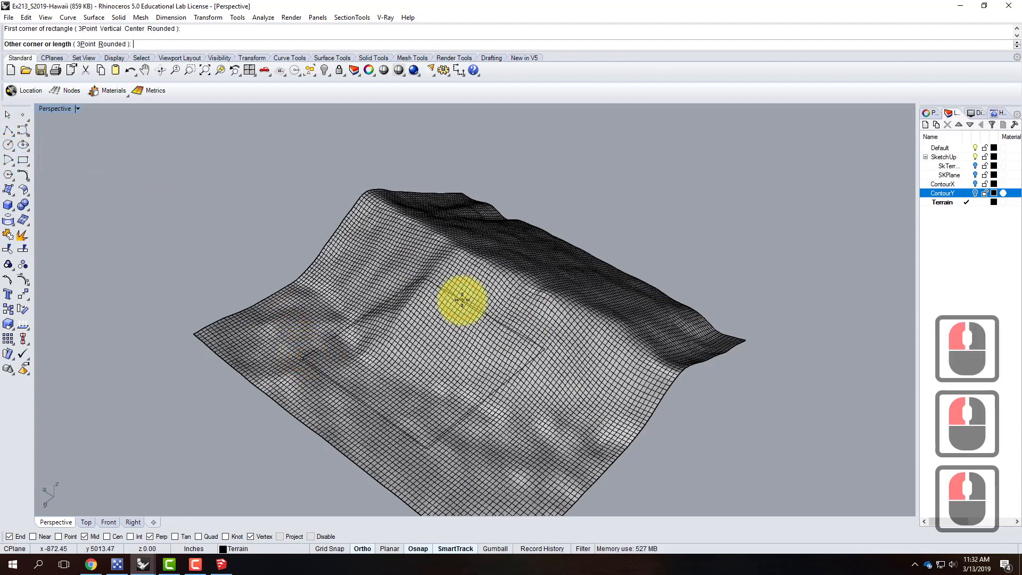
pyautogui.write('@27')
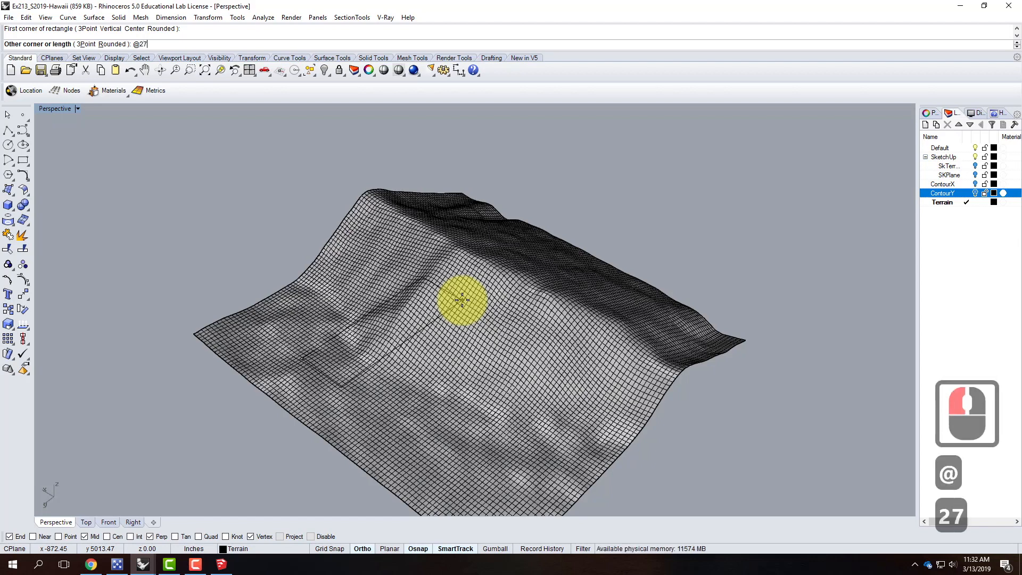
pyautogui.write("50',")
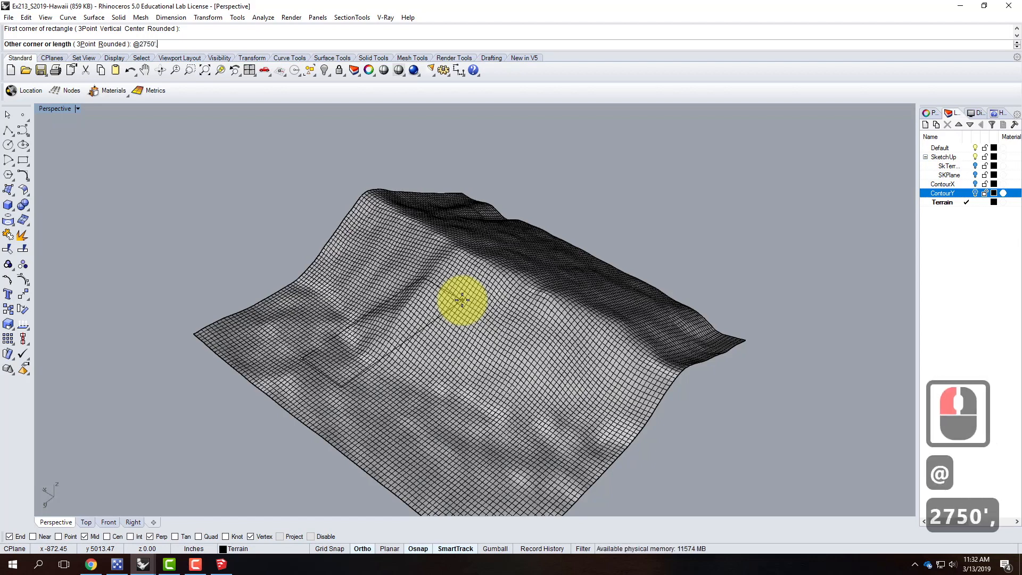
pyautogui.write("4250'")
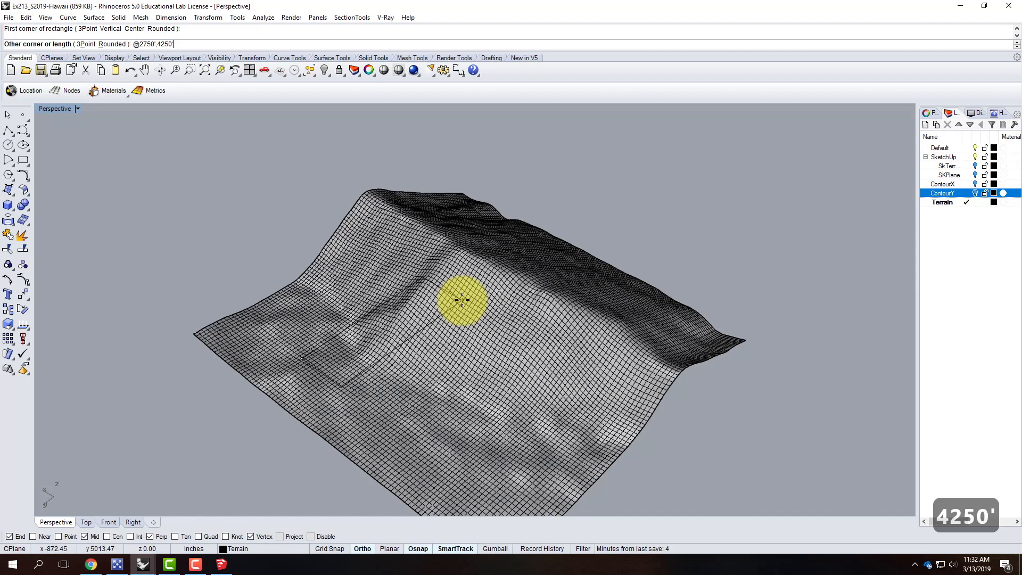
pyautogui.press('Return')
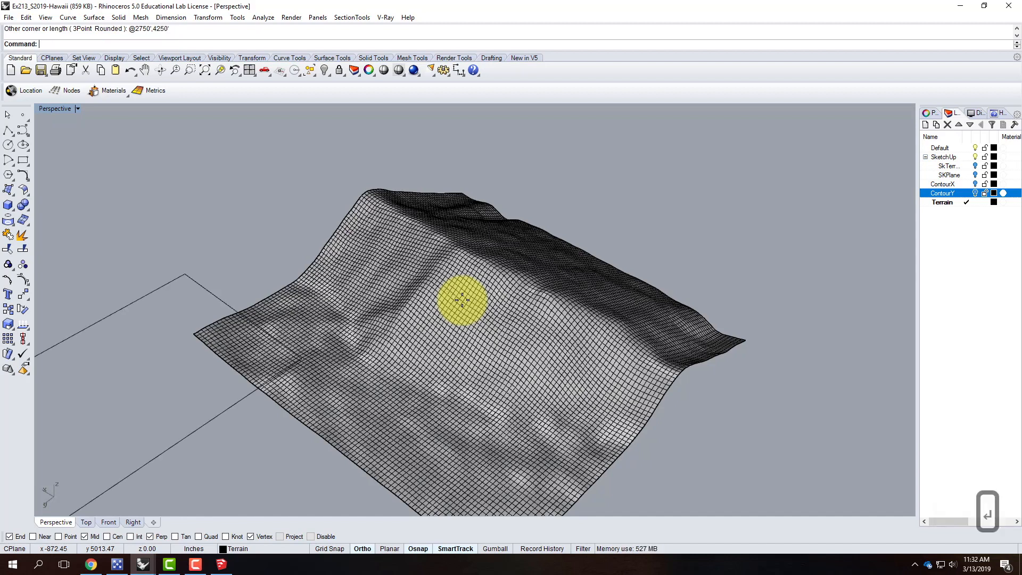
# Step: Maximize the Top view in Shaded display and move the rectangle over the middle of the terrain
pyautogui.click(199, 428)
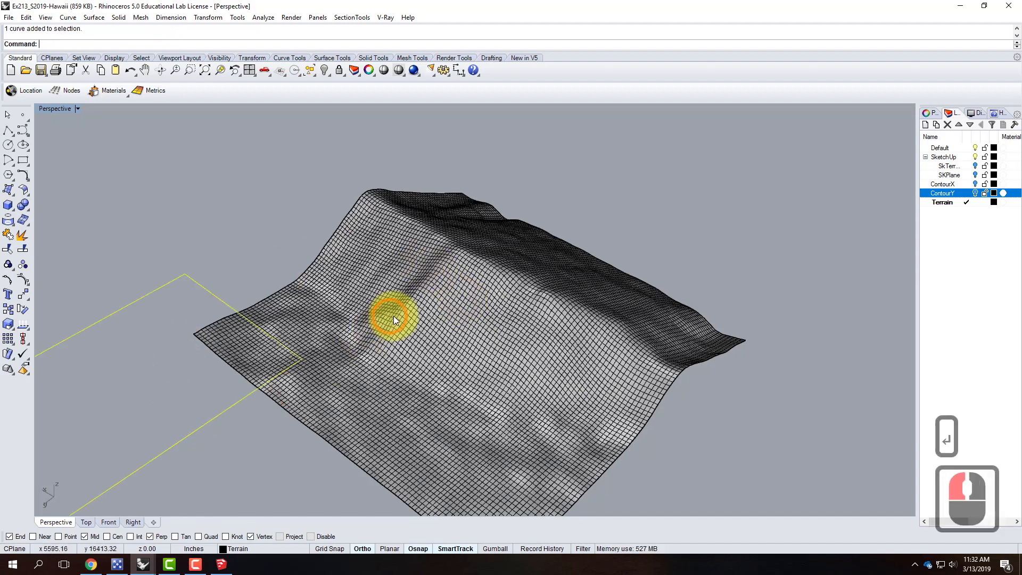
pyautogui.scroll(-3, 340, 263)
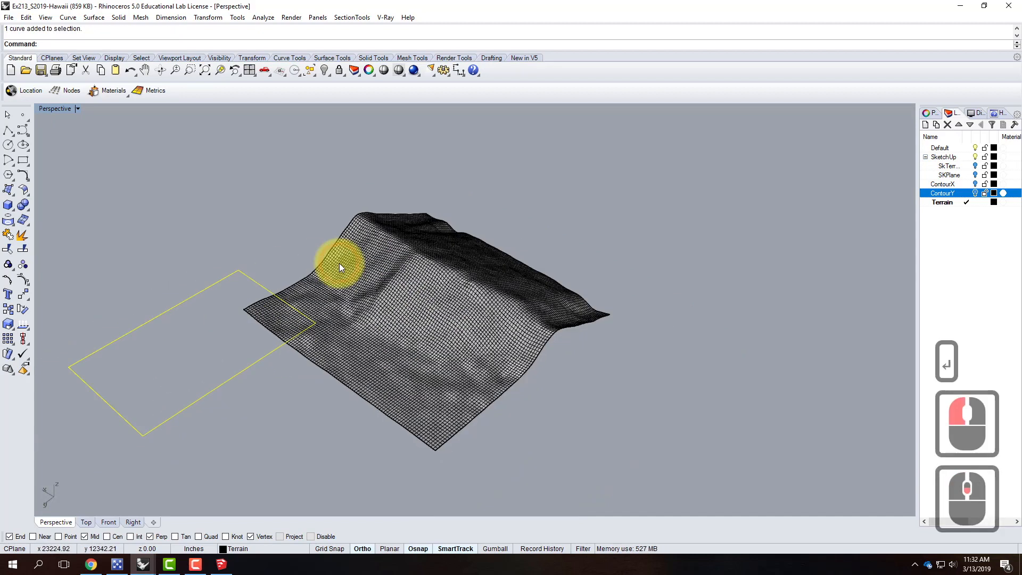
pyautogui.doubleClick(54, 110)
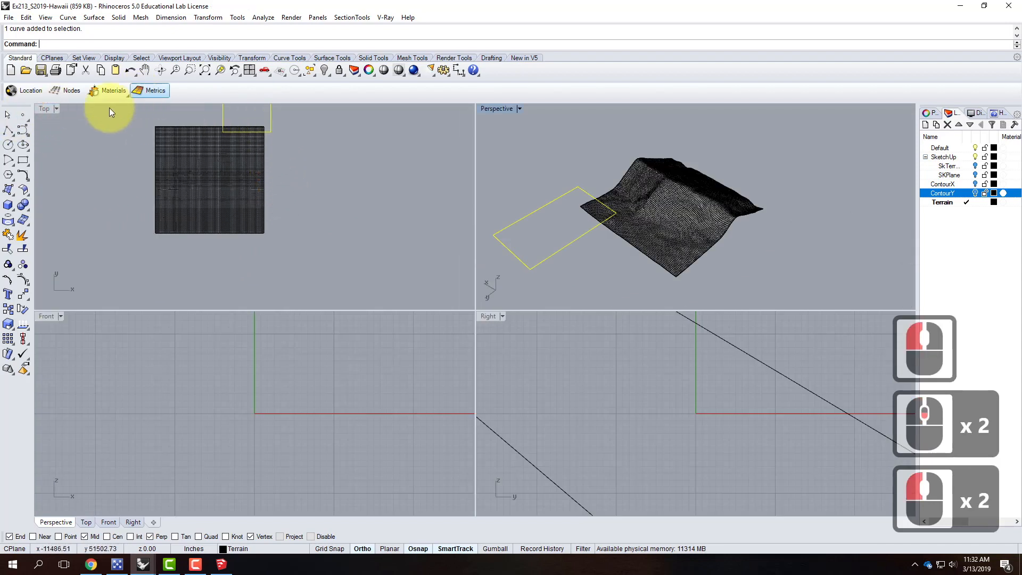
pyautogui.doubleClick(43, 110)
pyautogui.click(55, 108)
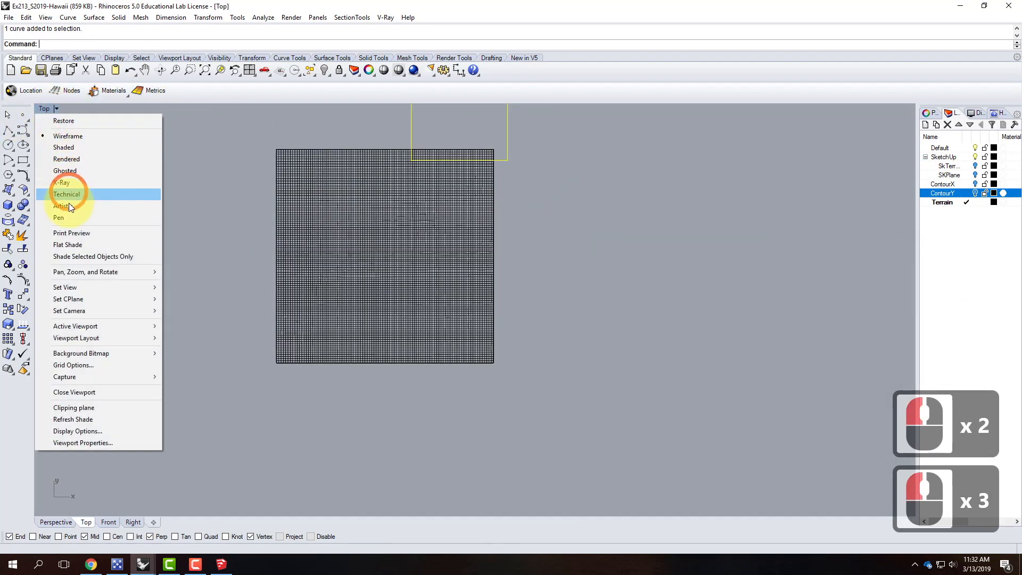
pyautogui.click(63, 148)
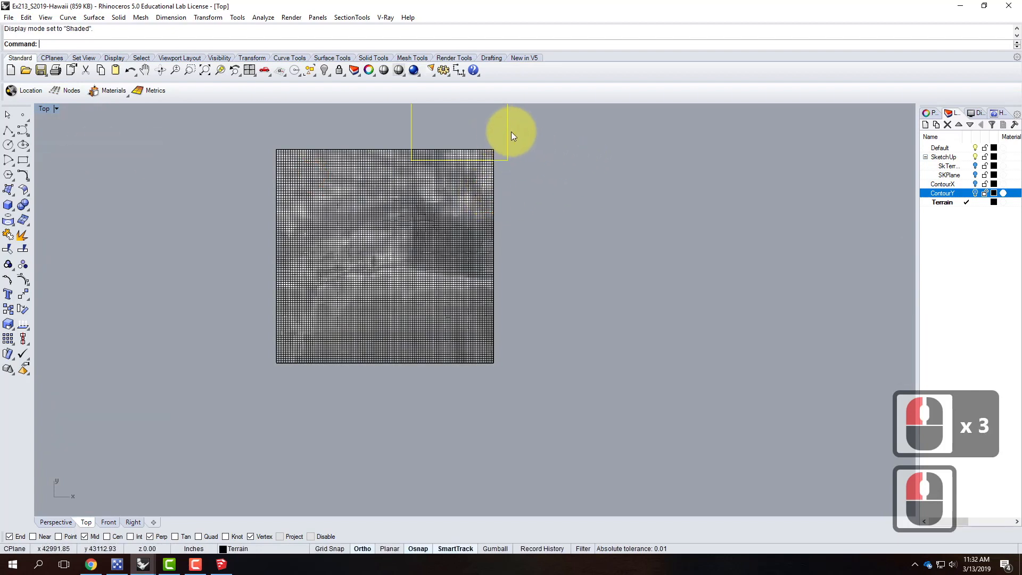
pyautogui.moveTo(507, 130); pyautogui.dragTo(416, 299)
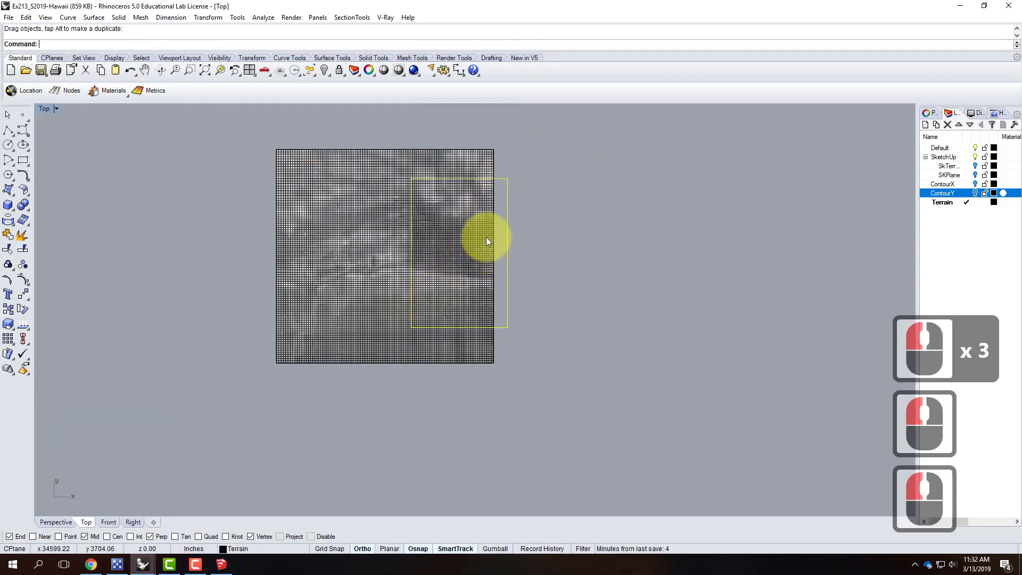
pyautogui.moveTo(507, 201); pyautogui.dragTo(431, 202)
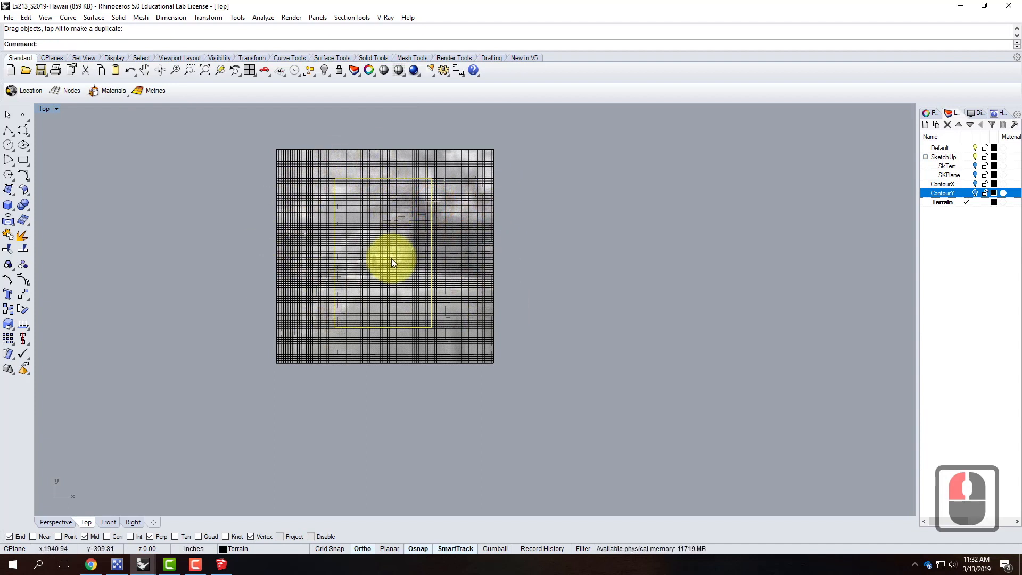
# Step: Try rotating the rectangle about a quarter turn around its middle into landscape orientation, and undo the rotation
pyautogui.write('Ritate')
pyautogui.press('BackSpace')
pyautogui.press('BackSpace')
pyautogui.press('BackSpace')
pyautogui.press('BackSpace')
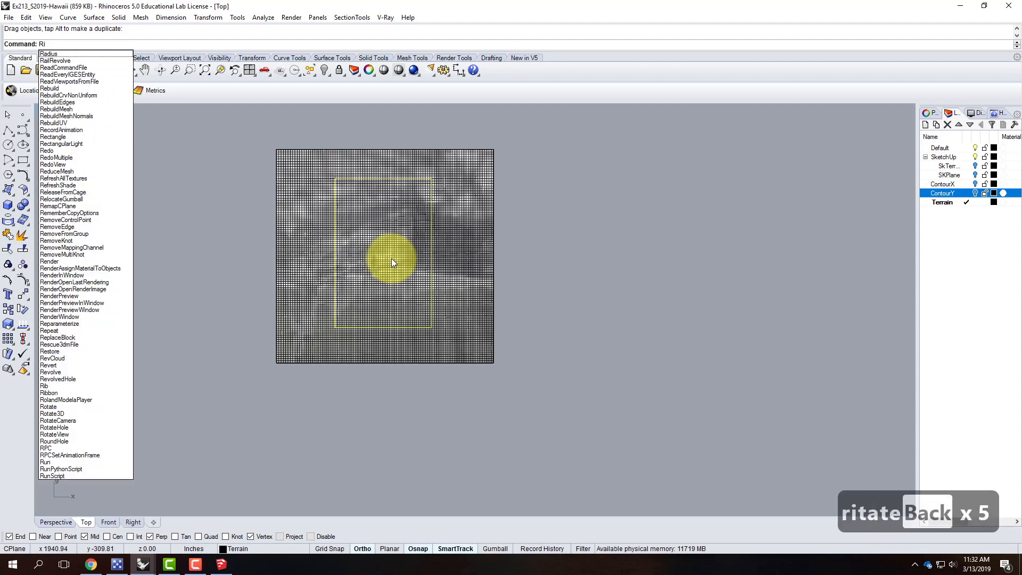
pyautogui.write('r')
pyautogui.press('BackSpace')
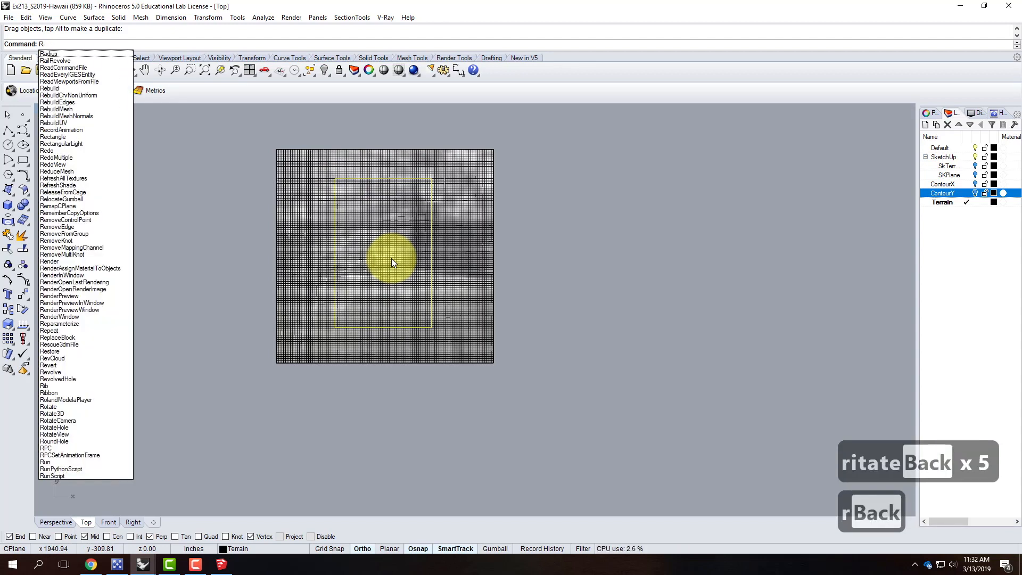
pyautogui.write('otate')
pyautogui.press('Return')
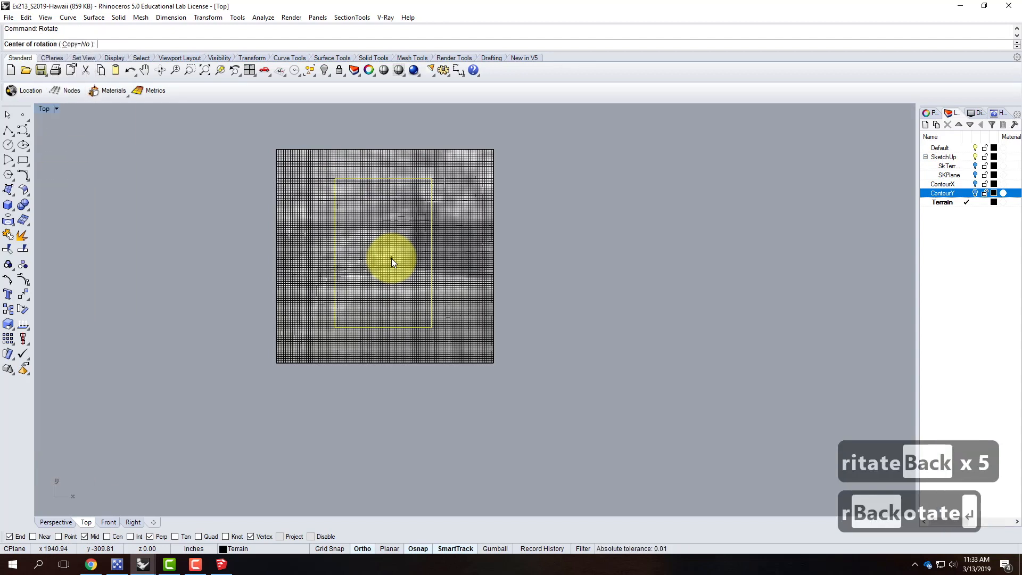
pyautogui.click(377, 247)
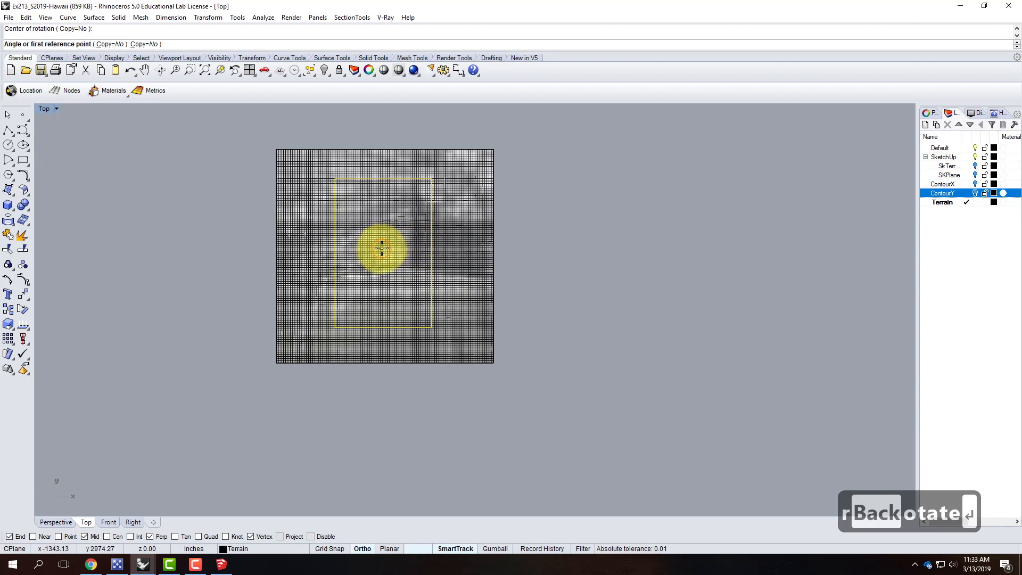
pyautogui.click(426, 246)
pyautogui.click(390, 325)
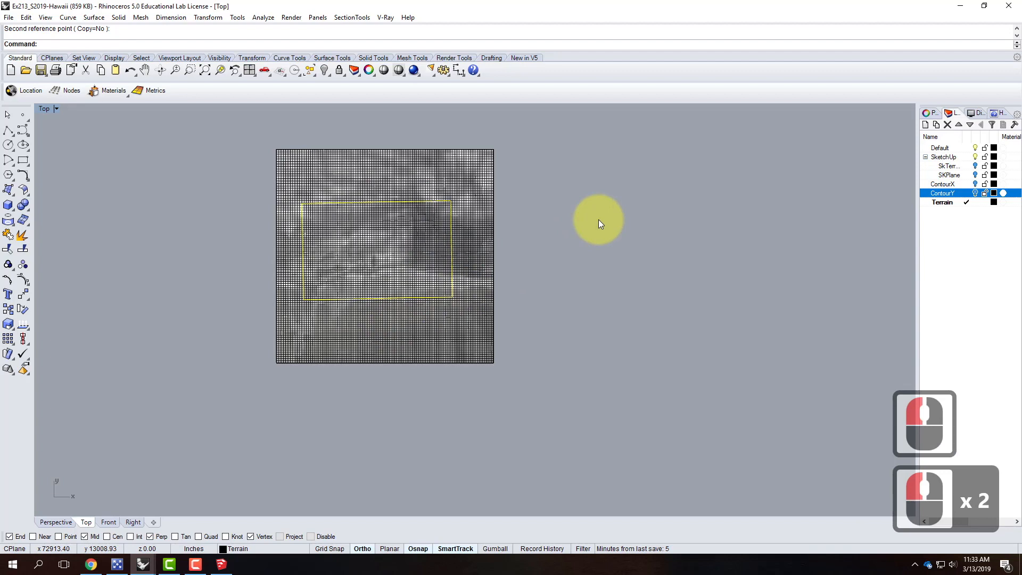
pyautogui.hotkey('ctrl', 'z')
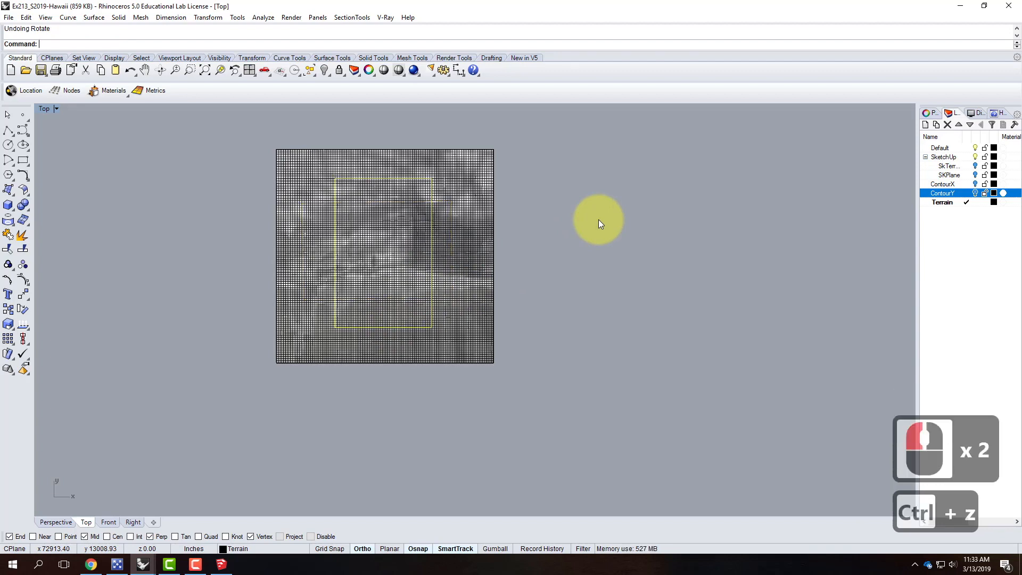
# Step: Return to the maximized Perspective view and examine how the rectangle sits against the terrain
pyautogui.doubleClick(47, 108)
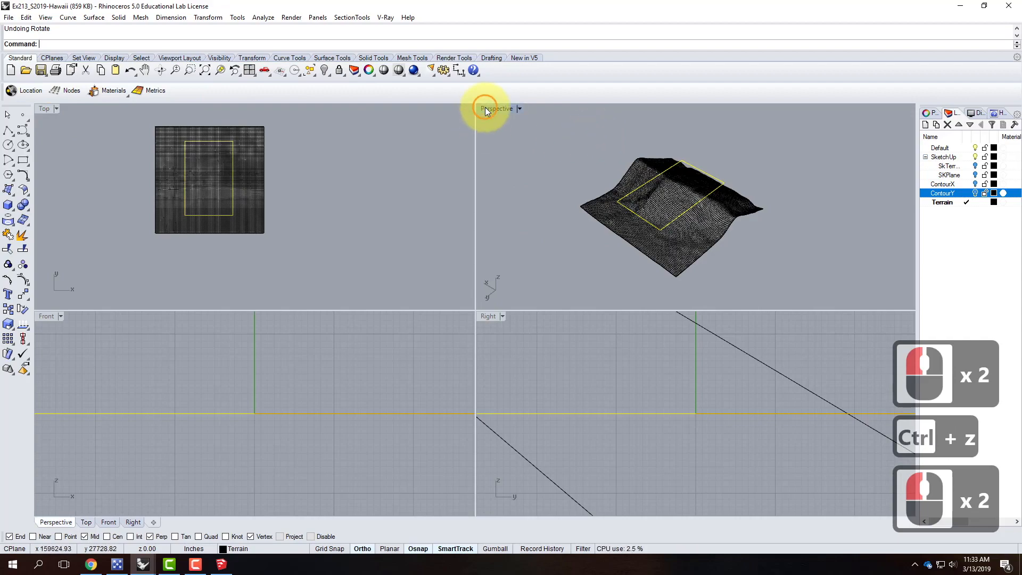
pyautogui.doubleClick(486, 108)
pyautogui.moveTo(617, 263); pyautogui.dragTo(376, 258, button='right')
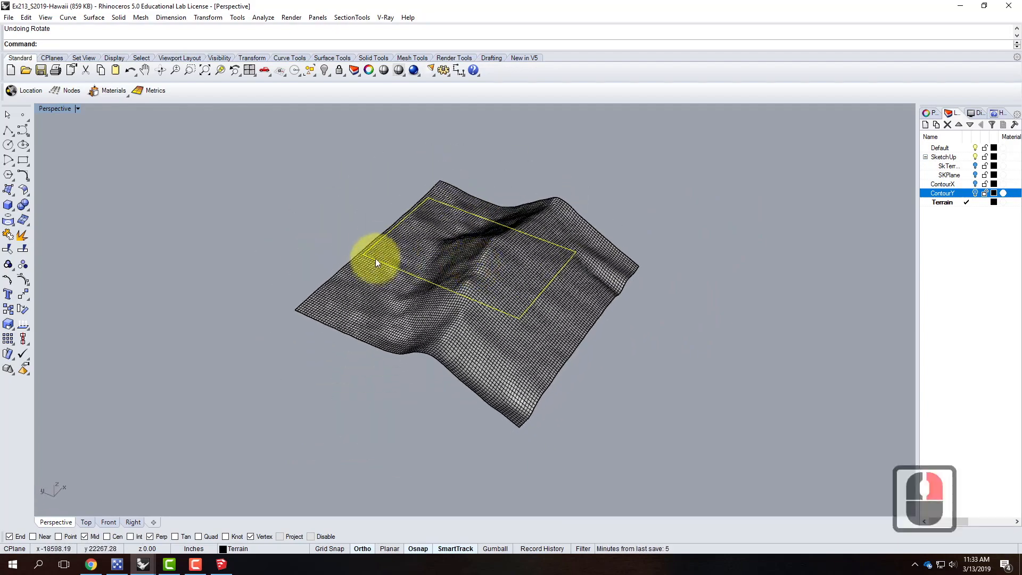
pyautogui.click(521, 355)
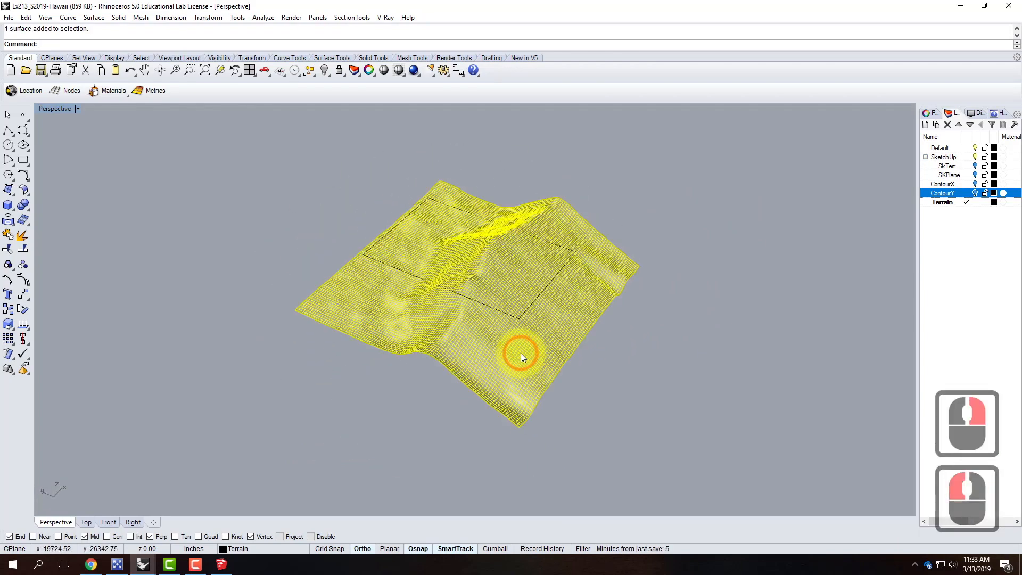
pyautogui.click(618, 164)
pyautogui.click(379, 260)
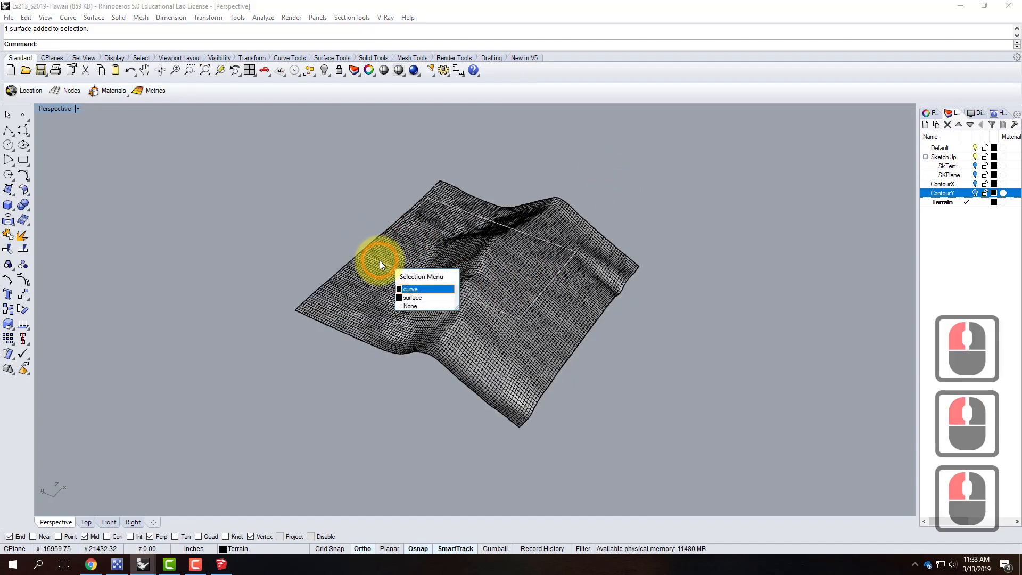
pyautogui.click(363, 325)
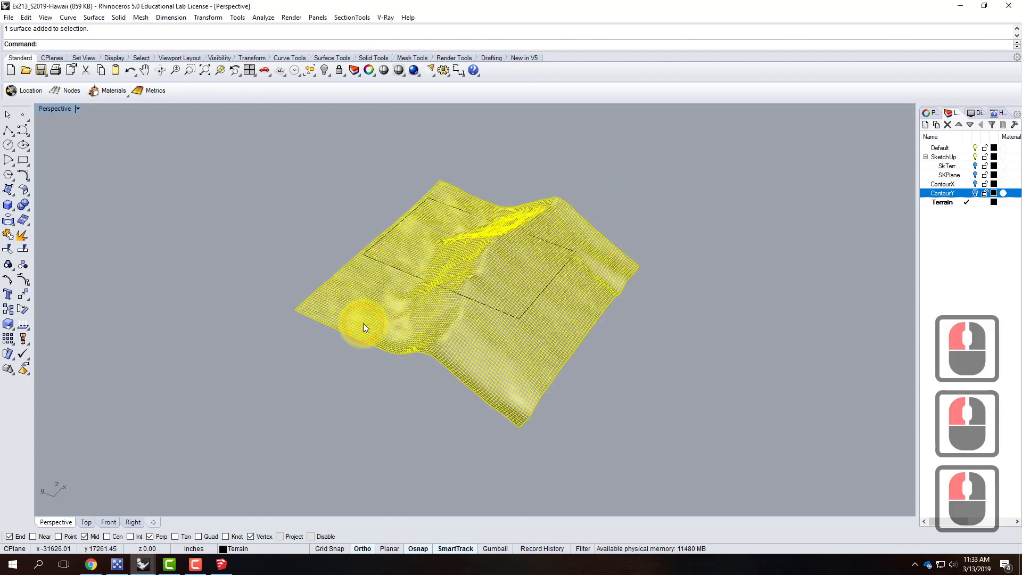
# Step: Project the paper-sized rectangle onto the terrain surface from the maximized Top view, keeping the original rectangle
pyautogui.doubleClick(56, 109)
pyautogui.doubleClick(45, 109)
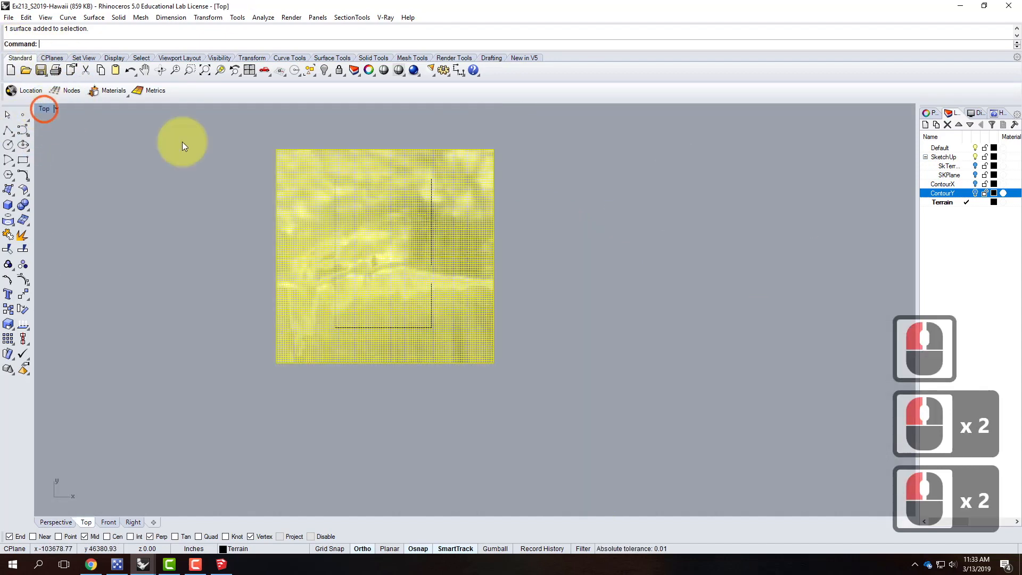
pyautogui.click(296, 224)
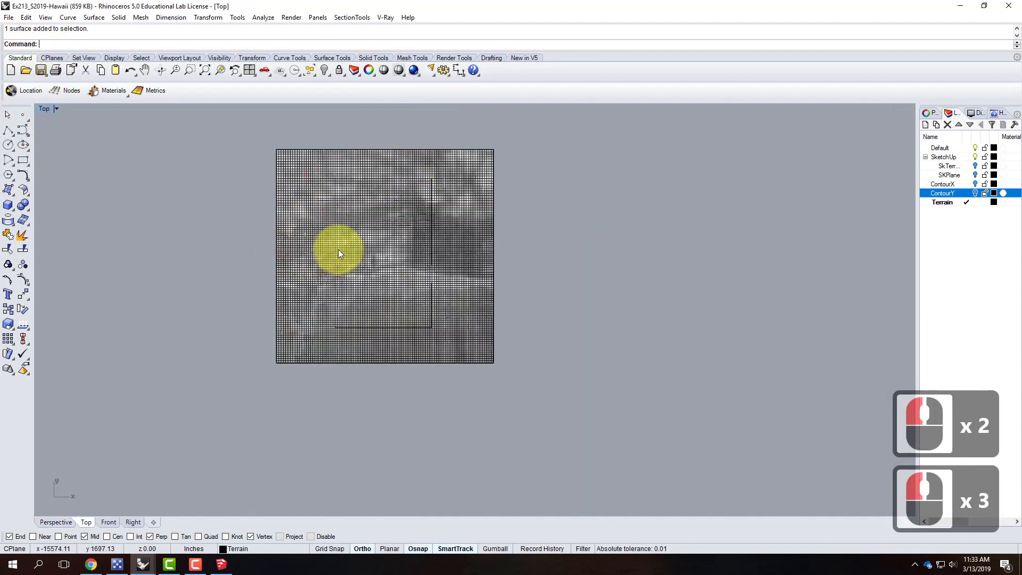
pyautogui.click(26, 17)
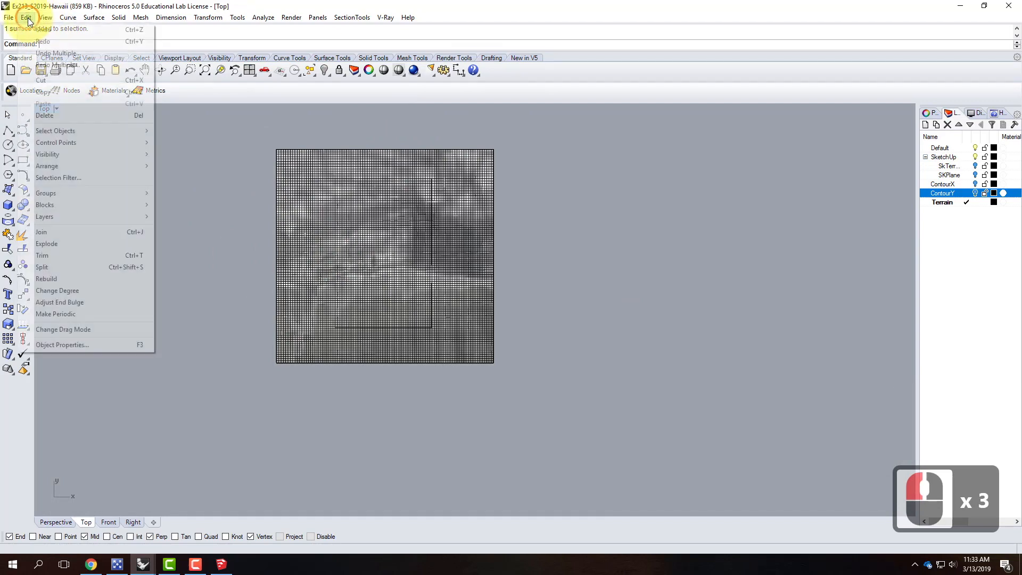
pyautogui.moveTo(71, 21)
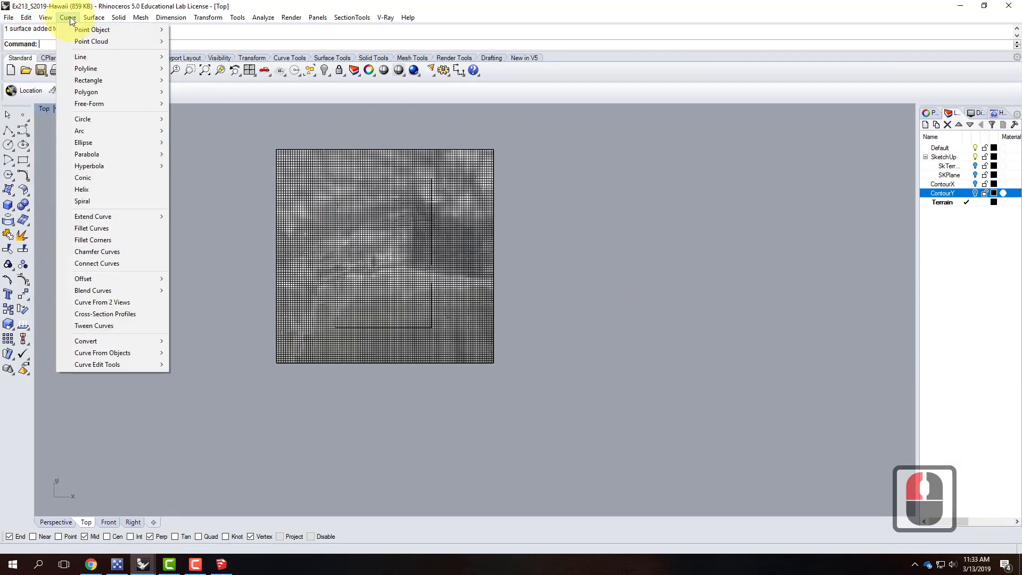
pyautogui.moveTo(92, 353)
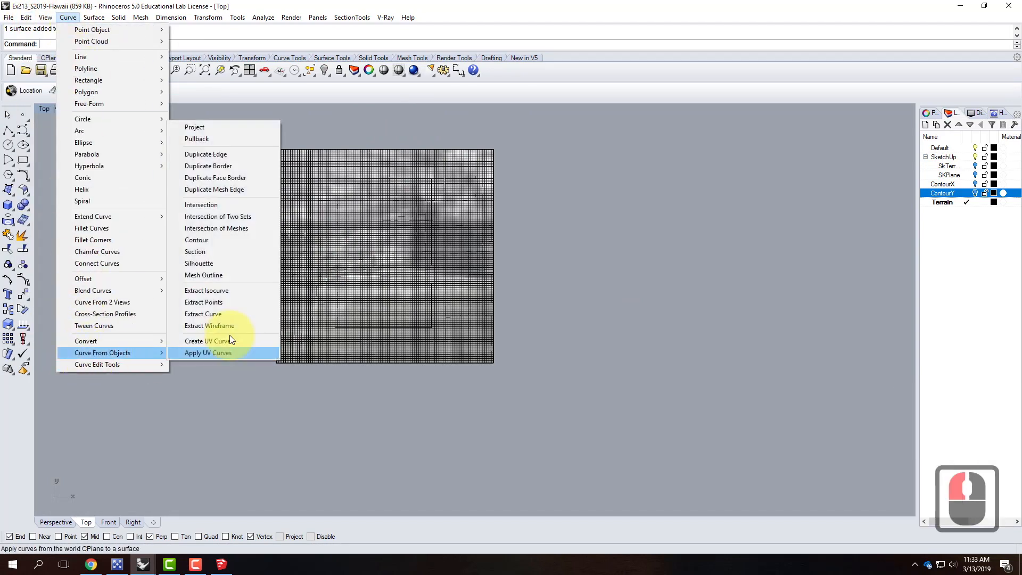
pyautogui.click(208, 128)
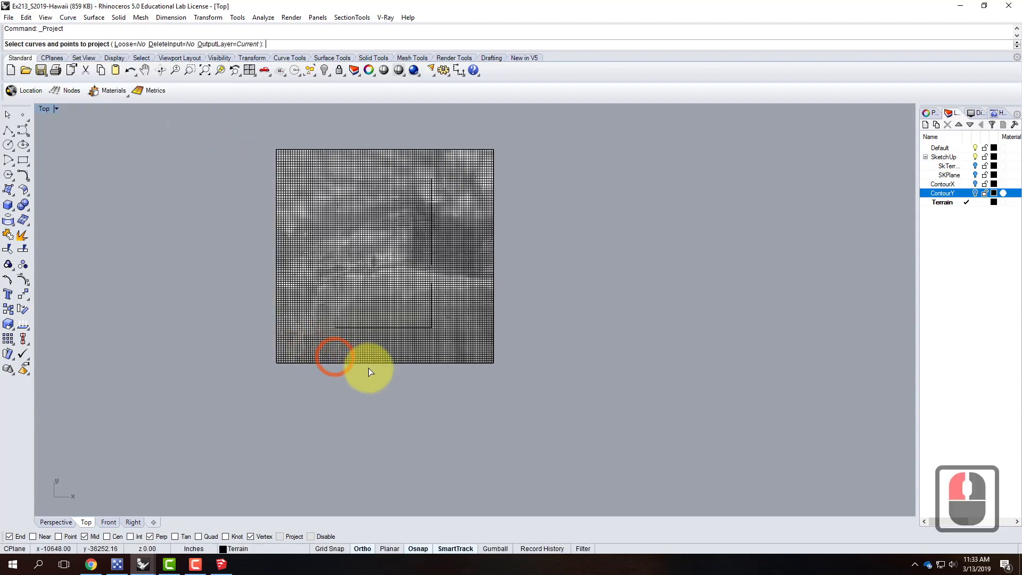
pyautogui.click(401, 327)
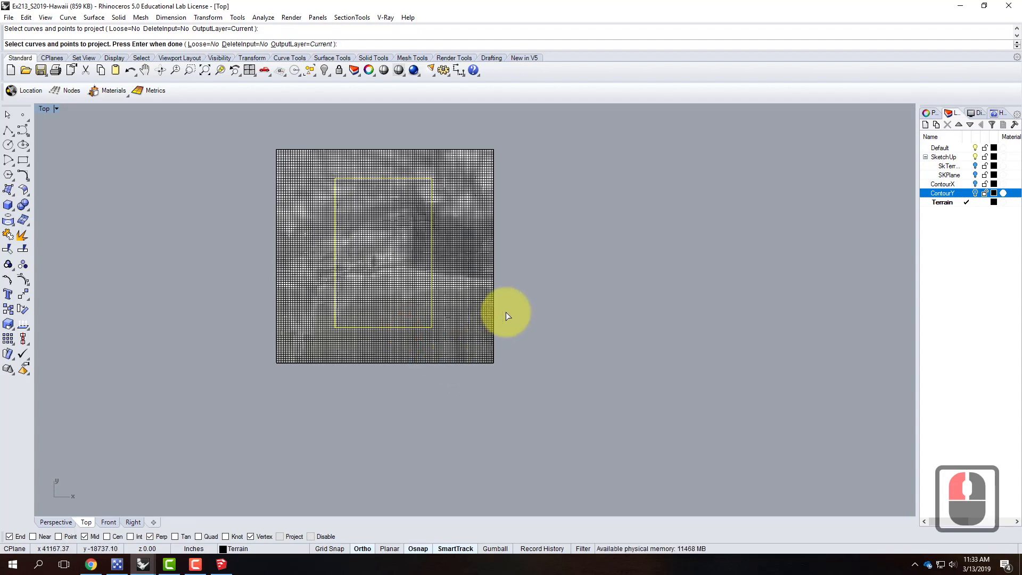
pyautogui.press('Return')
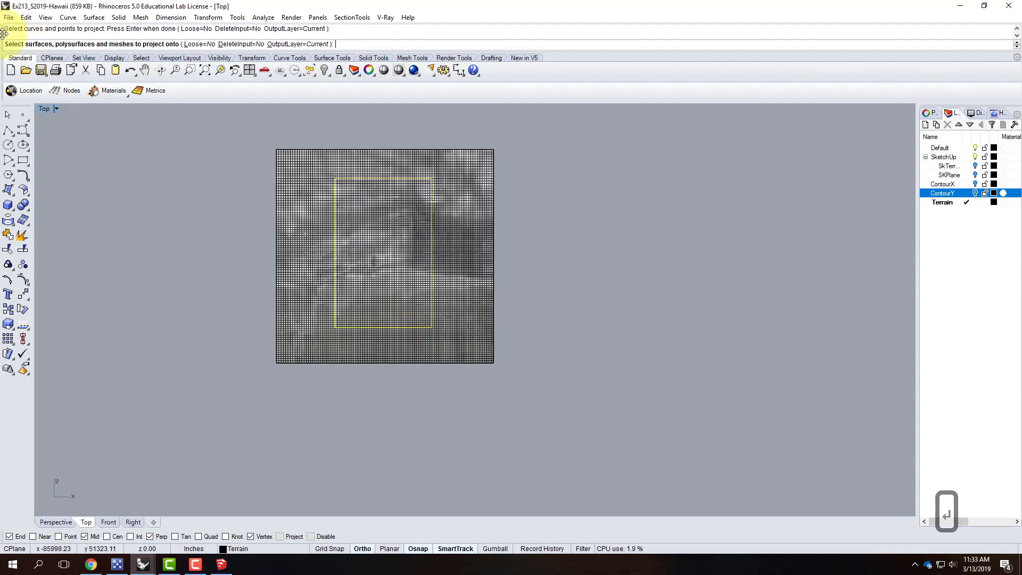
pyautogui.click(304, 216)
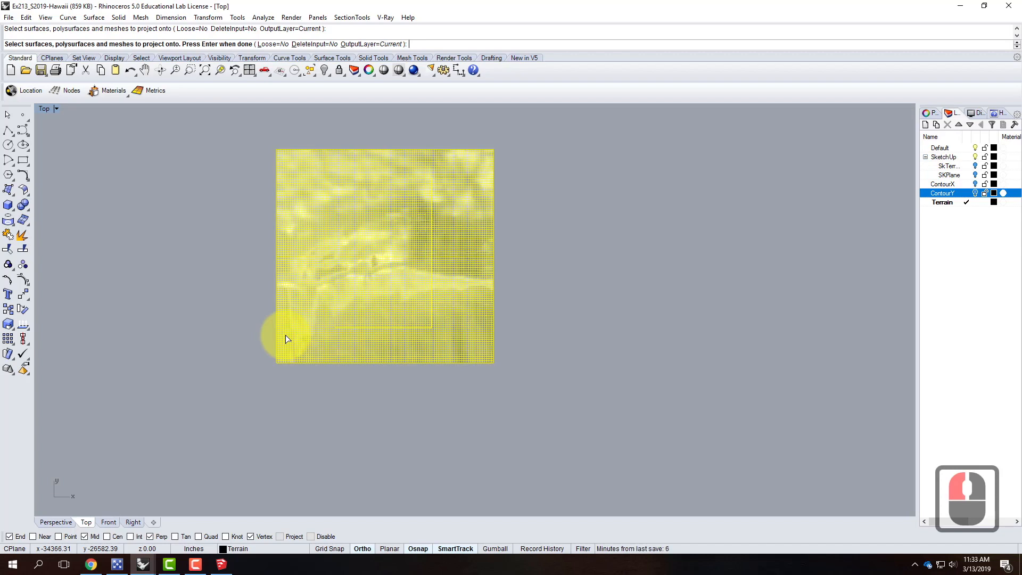
pyautogui.press('Return')
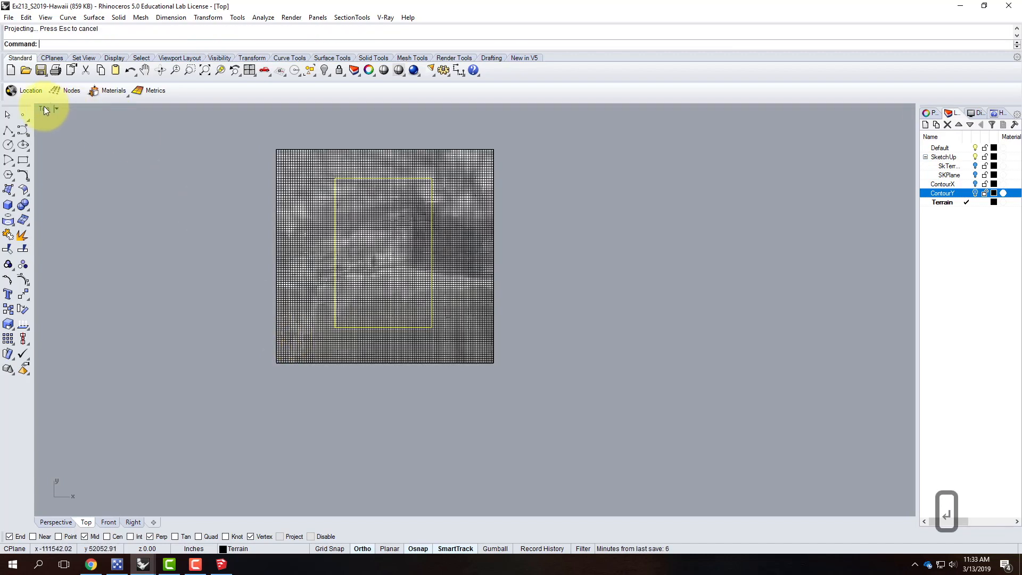
# Step: Return to the maximized Perspective view and examine the projected outline on the terrain from several sides
pyautogui.doubleClick(44, 109)
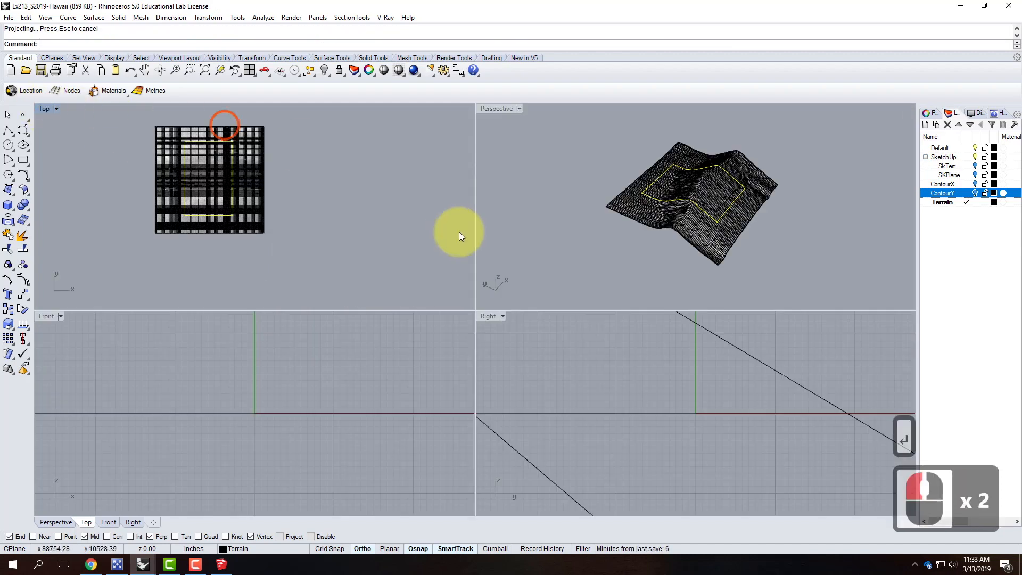
pyautogui.doubleClick(494, 111)
pyautogui.scroll(3, 540, 279)
pyautogui.moveTo(548, 354); pyautogui.dragTo(522, 329, button='right')
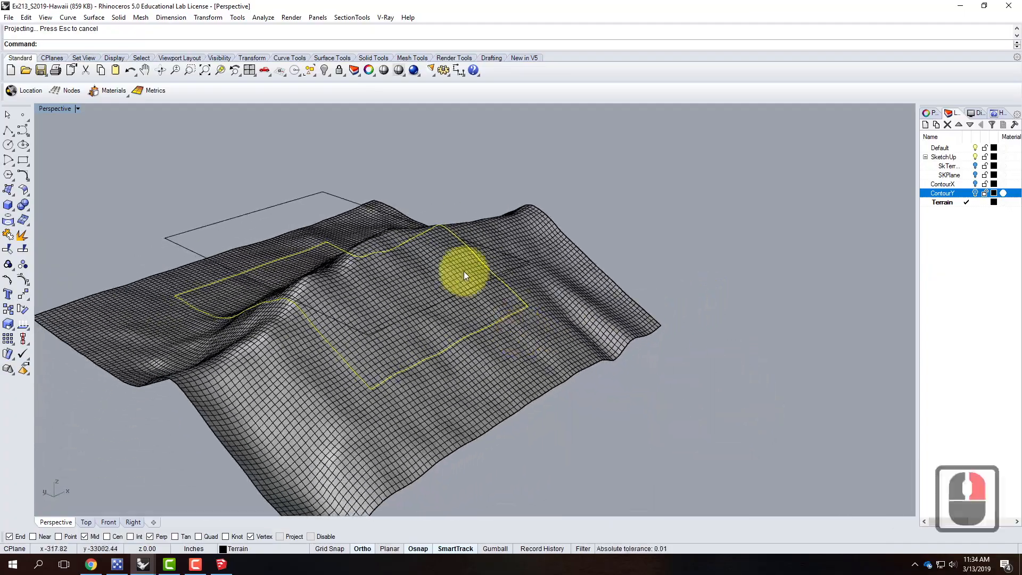
pyautogui.scroll(-2, 381, 262)
pyautogui.scroll(2, 362, 275)
pyautogui.moveTo(346, 308); pyautogui.dragTo(443, 353, button='right')
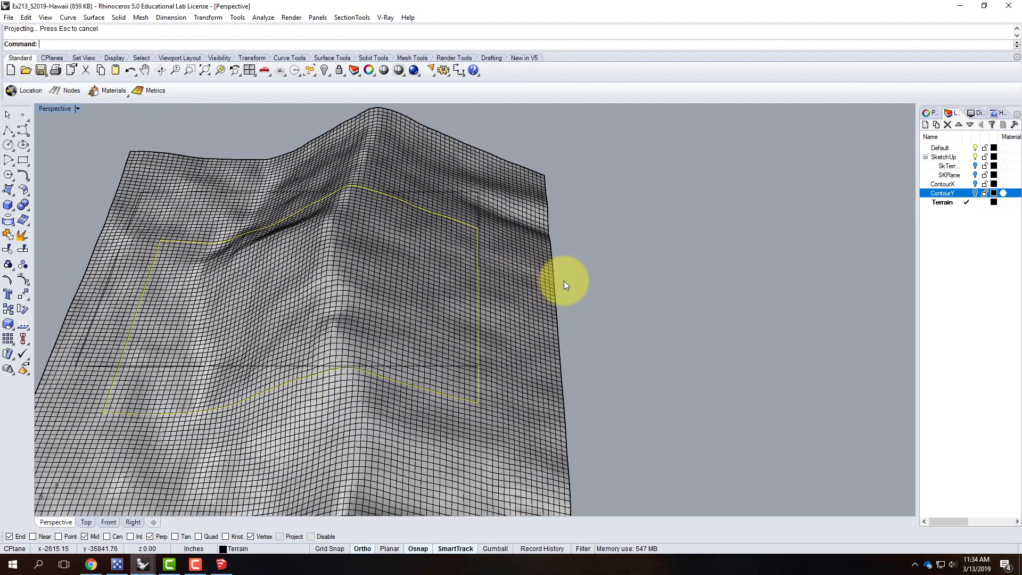
# Step: Trim away the terrain outside the projected outline, using that outline as the cutting object, and check the remaining piece
pyautogui.write('trim')
pyautogui.press('Return')
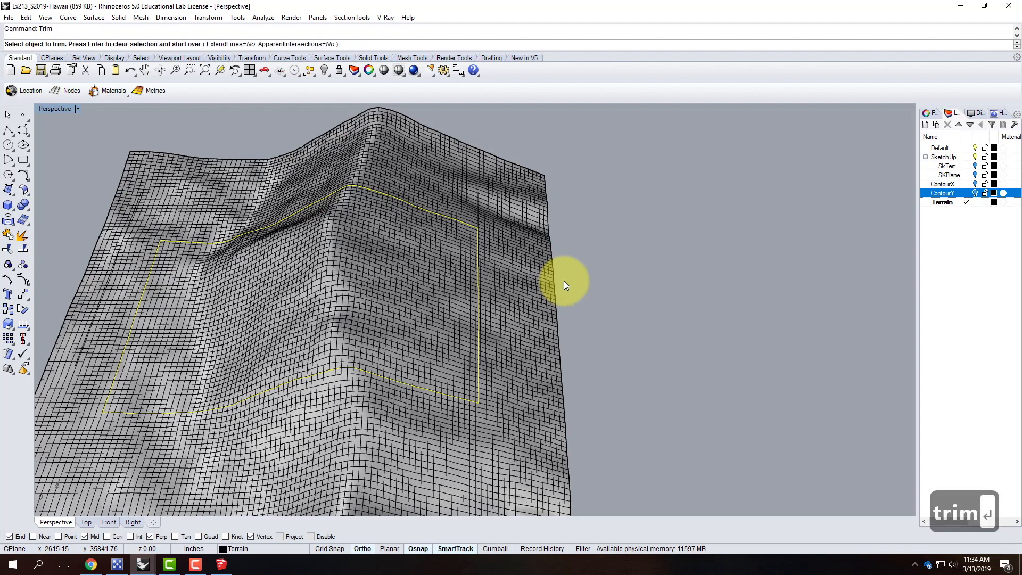
pyautogui.click(516, 194)
pyautogui.scroll(-2, 516, 194)
pyautogui.scroll(-1, 558, 174)
pyautogui.moveTo(559, 174); pyautogui.dragTo(580, 288, button='right')
pyautogui.click(458, 245)
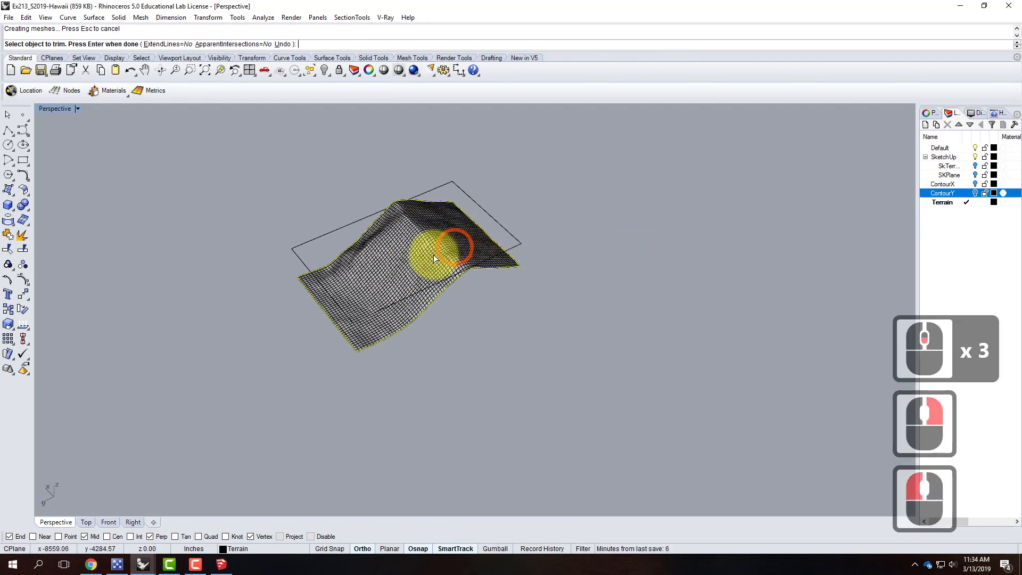
pyautogui.scroll(3, 436, 226)
pyautogui.moveTo(584, 356); pyautogui.dragTo(554, 353, button='right')
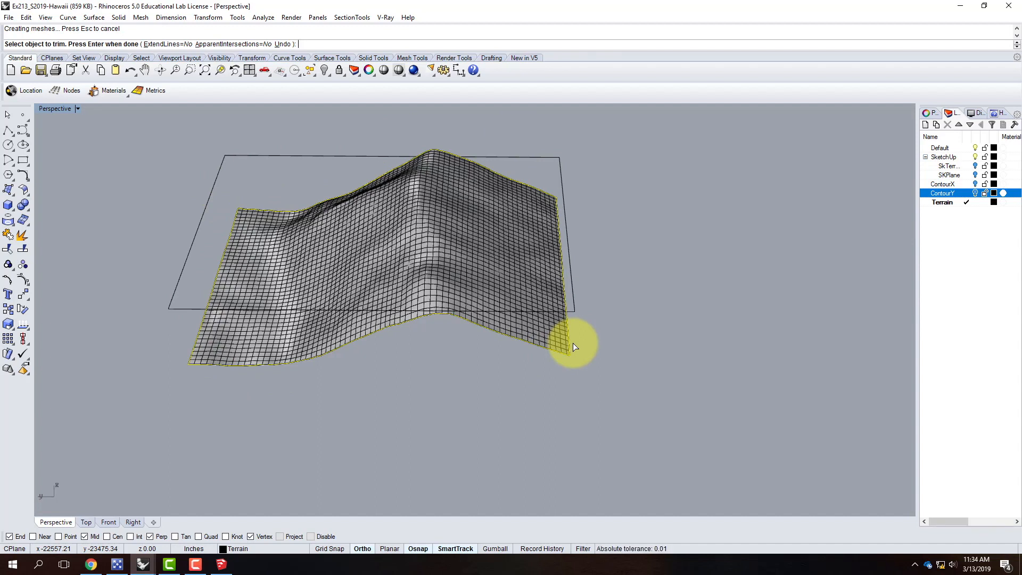
pyautogui.moveTo(358, 392)
pyautogui.mouseDown(button='right')
pyautogui.moveTo(399, 388)
pyautogui.moveTo(365, 376)
pyautogui.mouseUp(button='right')
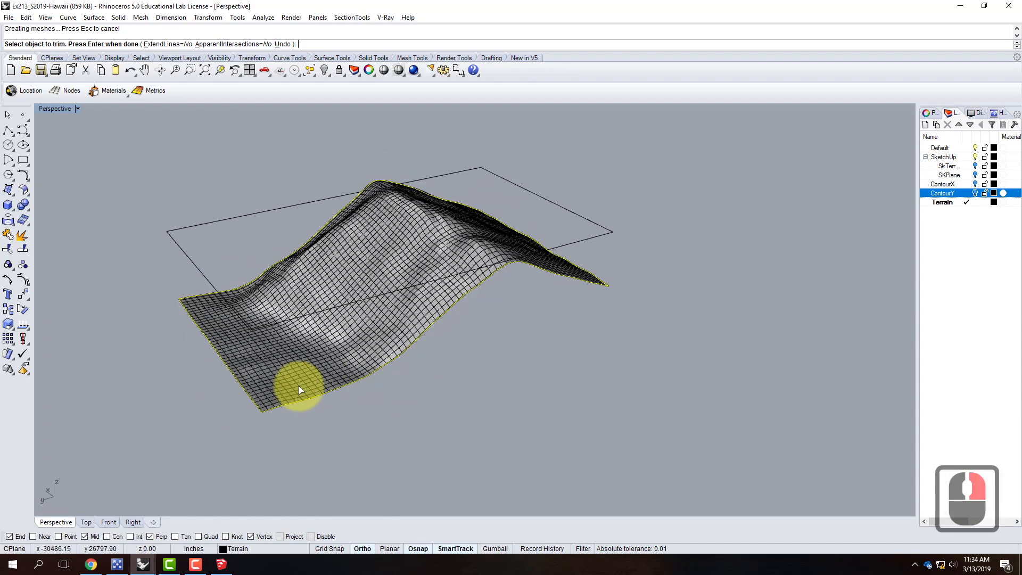
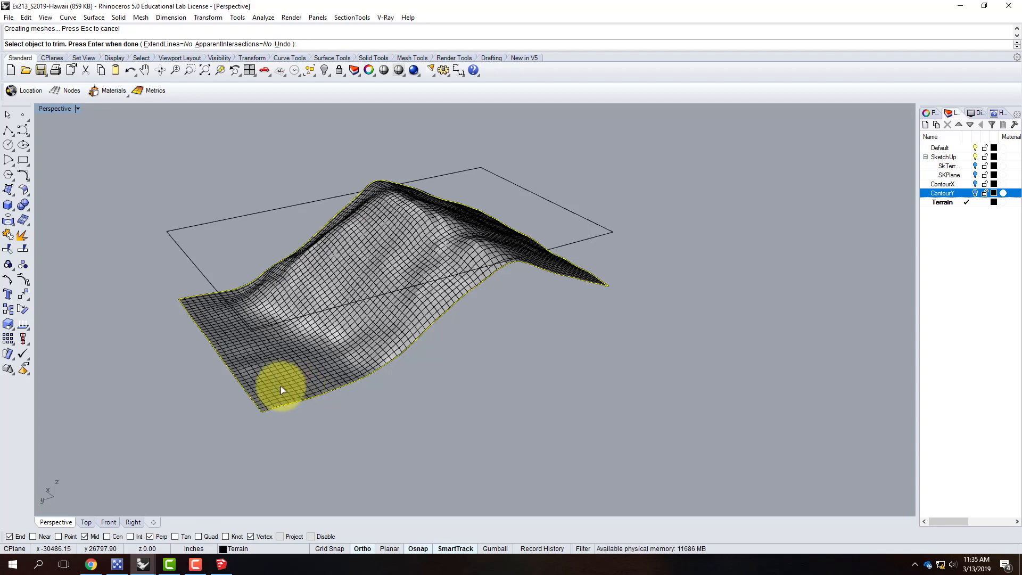
# Step: Switch to Chrome and consult the topography cheat sheet for contour material thicknesses at 1 inch = 250 feet, then return to Rhino
pyautogui.click(143, 565)
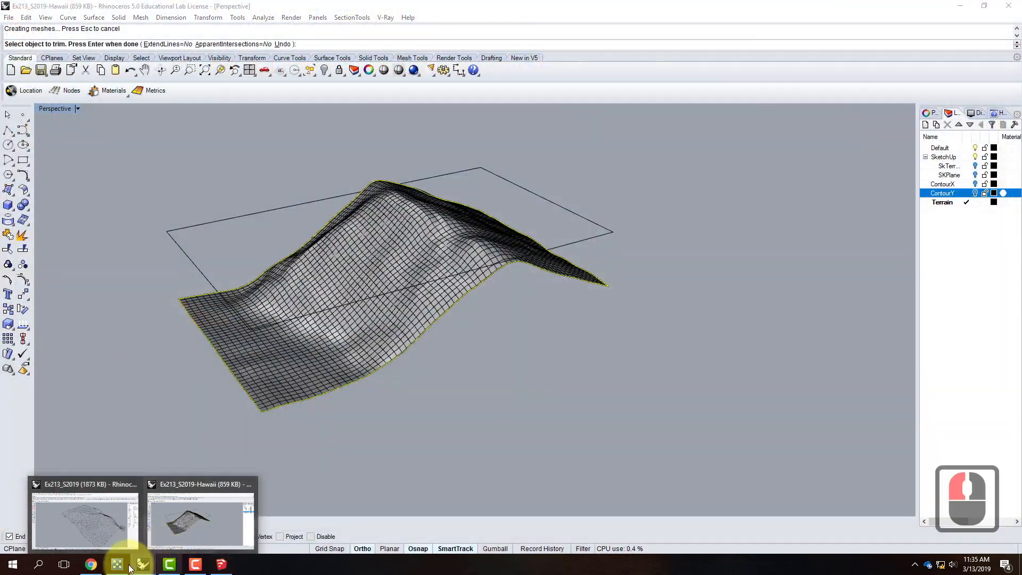
pyautogui.click(91, 564)
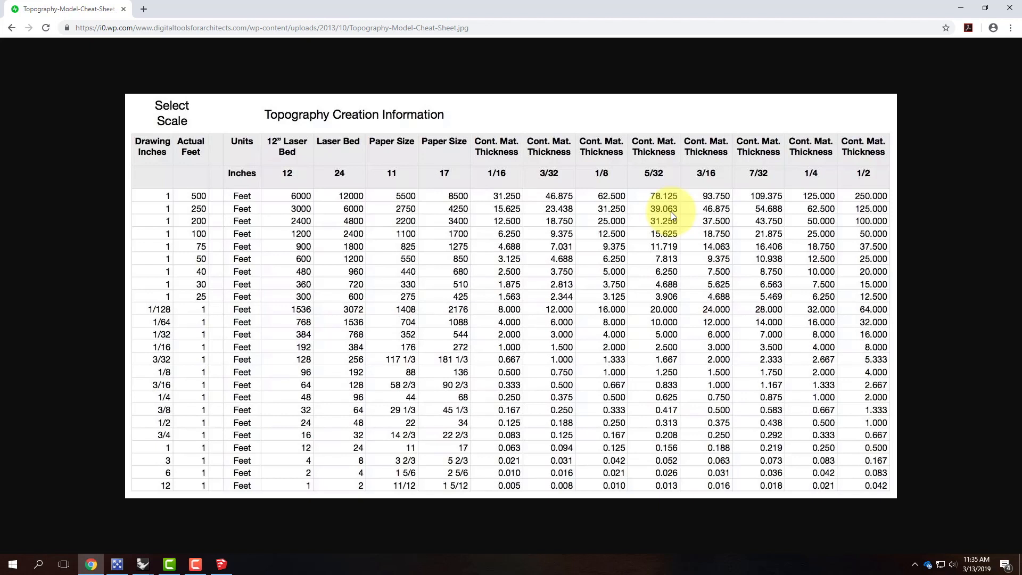
pyautogui.click(959, 10)
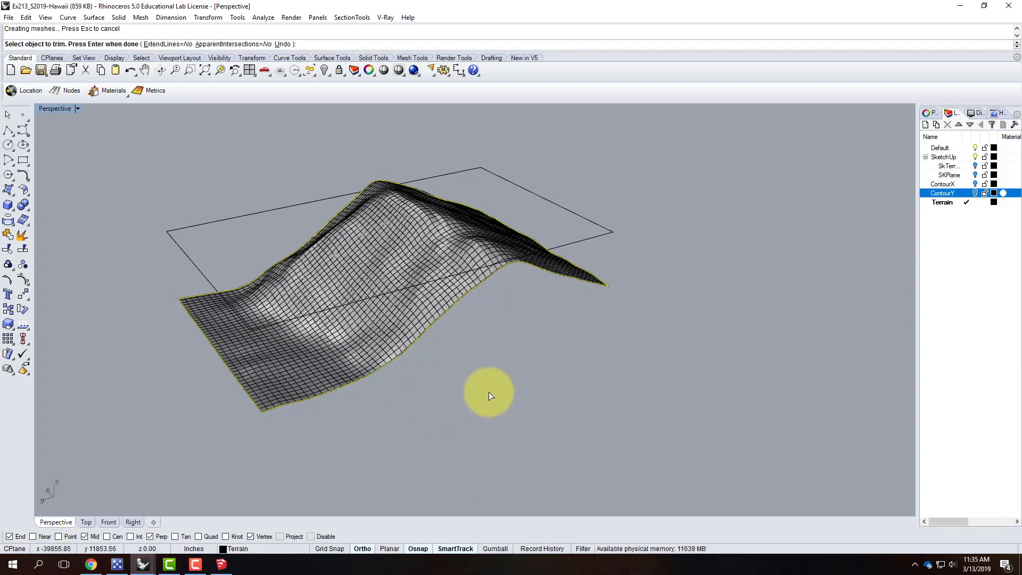
# Step: End the Trim command and clear the selection of the projected outline
pyautogui.click(527, 363)
pyautogui.click(472, 270)
pyautogui.click(469, 387)
pyautogui.click(471, 346)
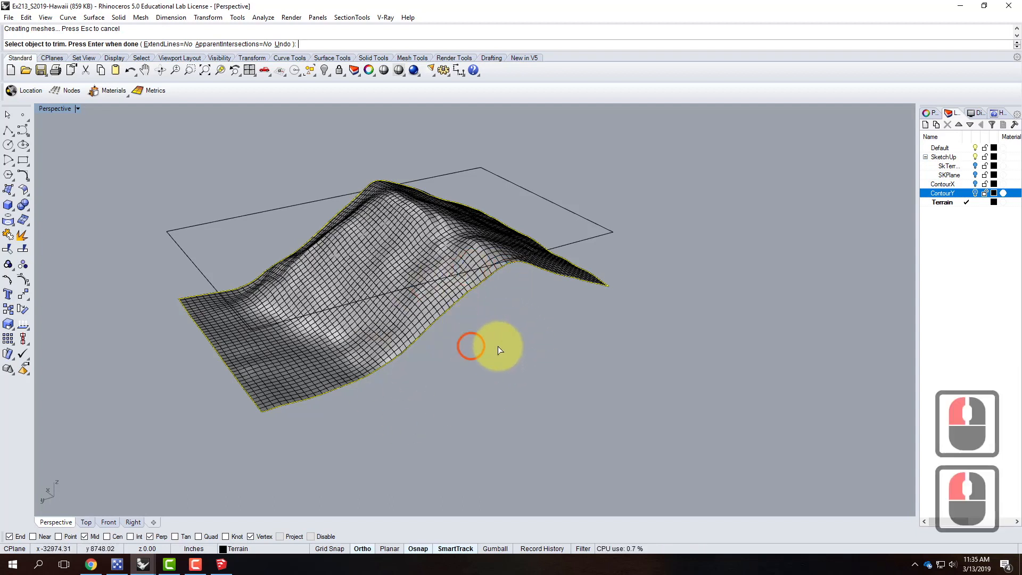
pyautogui.click(529, 334)
pyautogui.press('Escape')
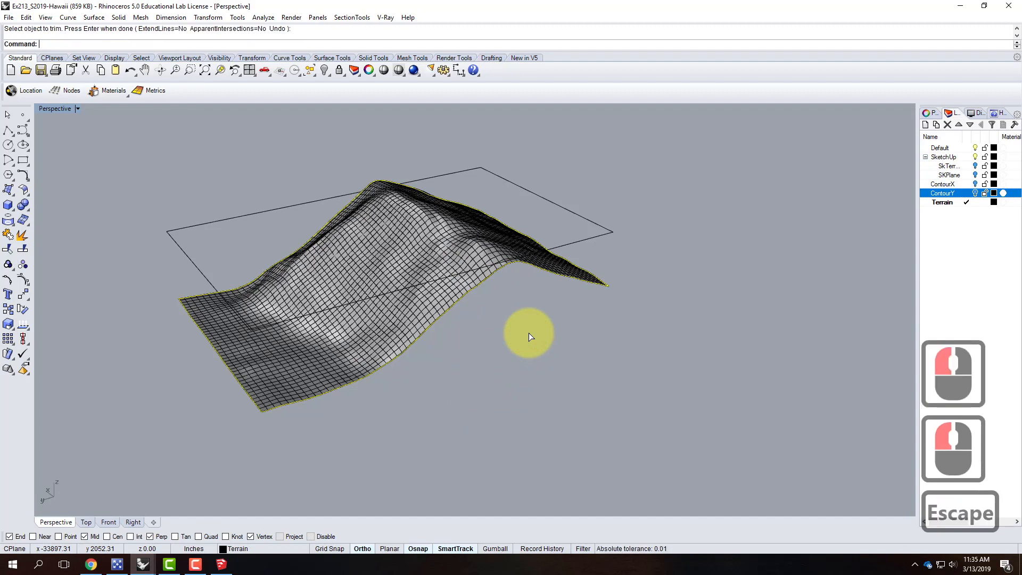
pyautogui.click(407, 229)
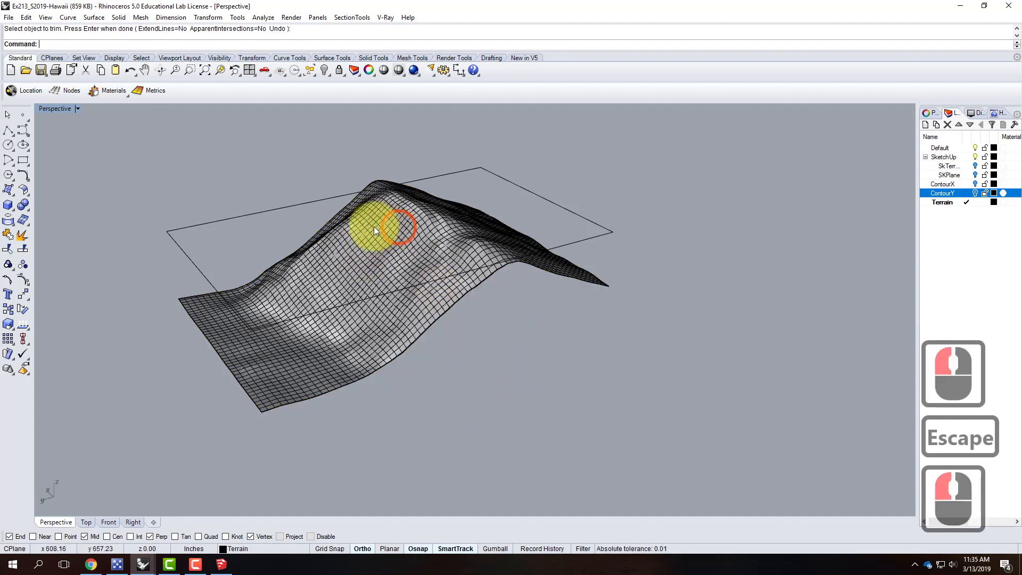
# Step: Start contouring the trimmed terrain surface, with the base point at its low corner and a vertical direction perpendicular to the contour planes
pyautogui.click(379, 246)
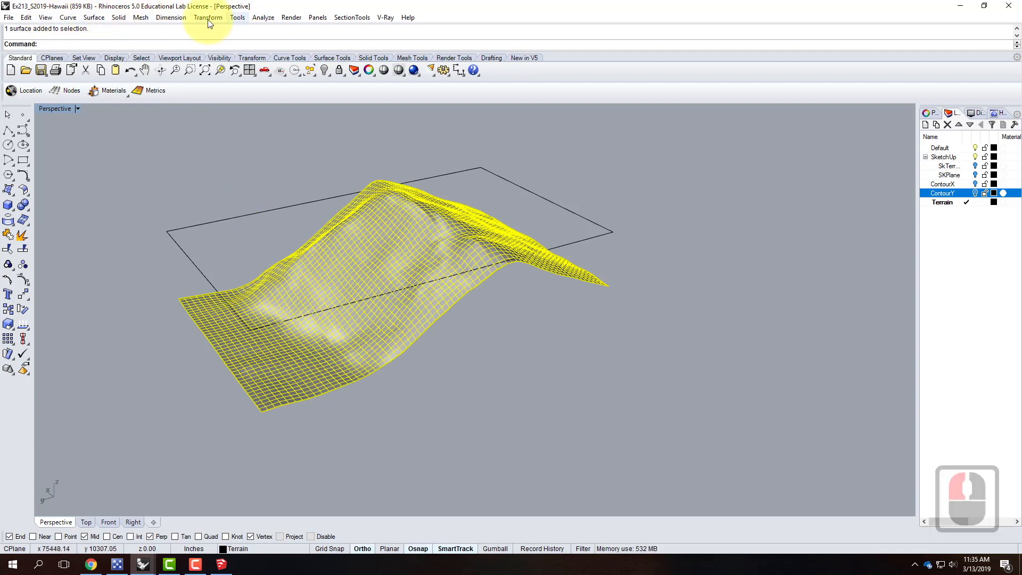
pyautogui.click(69, 19)
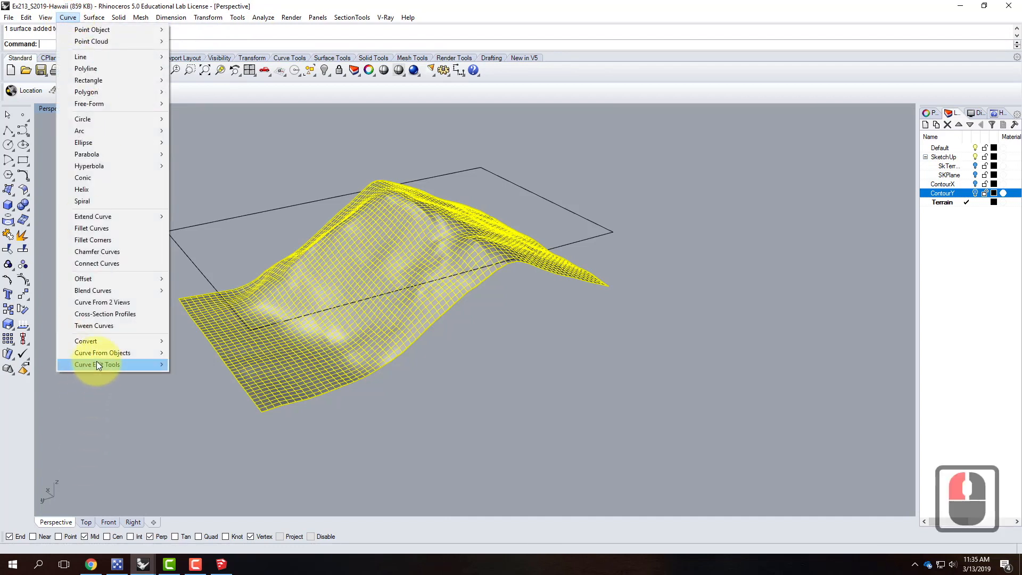
pyautogui.moveTo(101, 352)
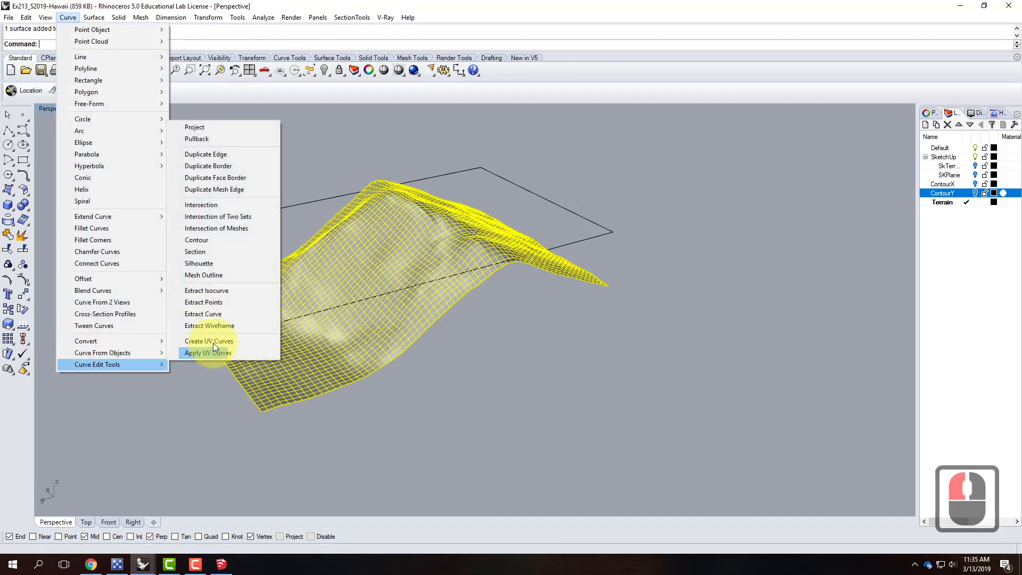
pyautogui.click(212, 240)
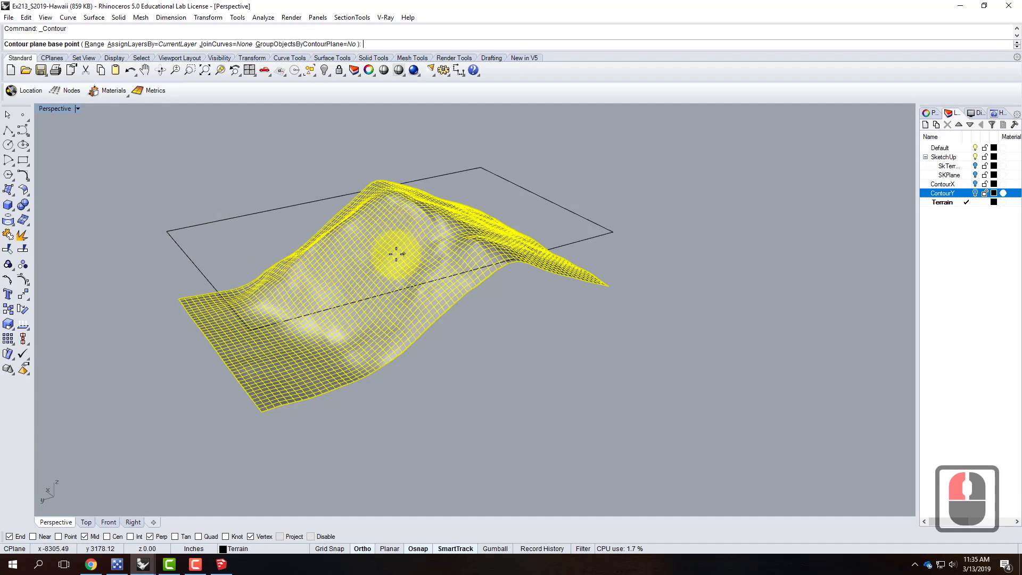
pyautogui.click(259, 417)
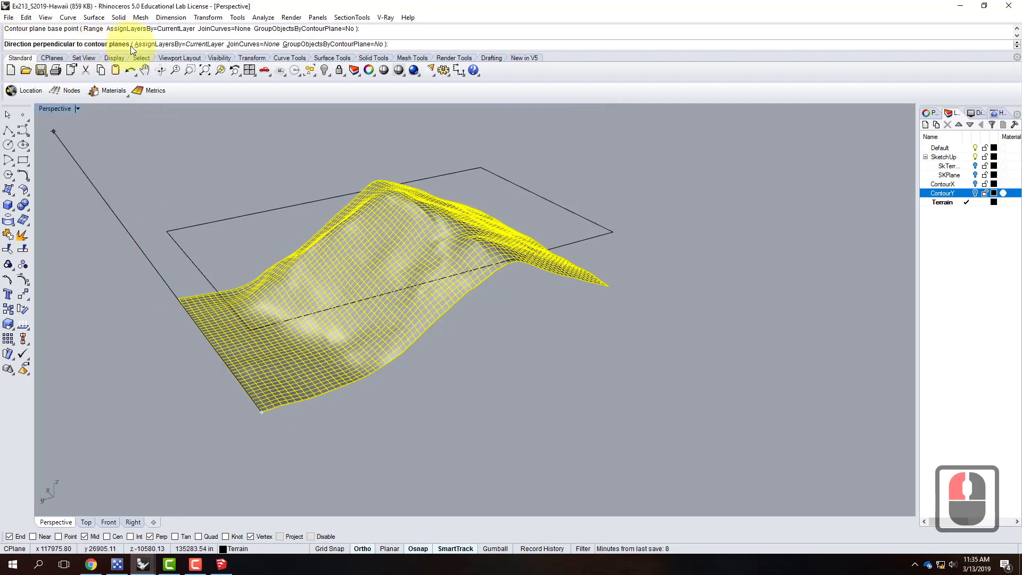
pyautogui.doubleClick(56, 110)
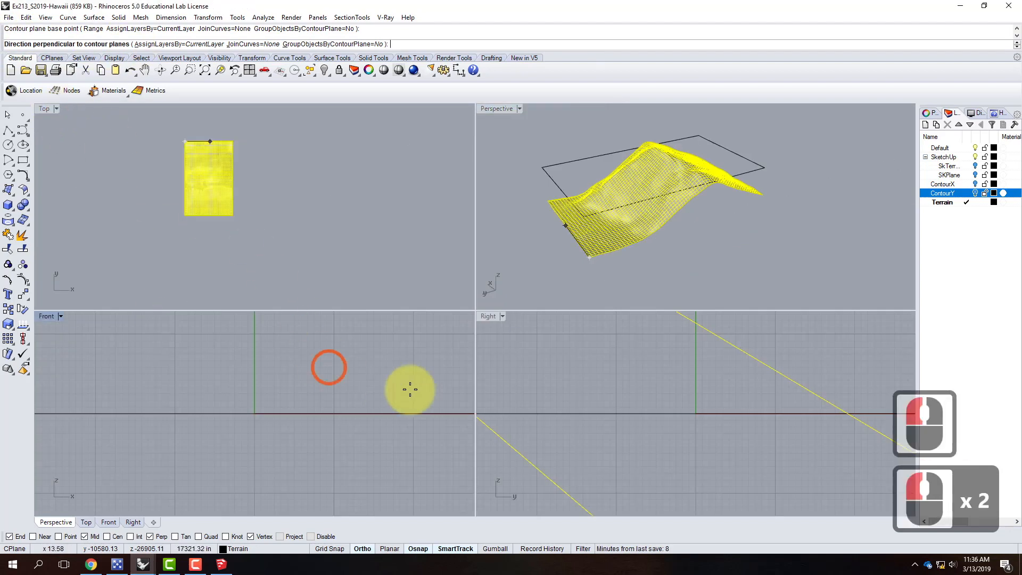
pyautogui.scroll(20, 374, 414)
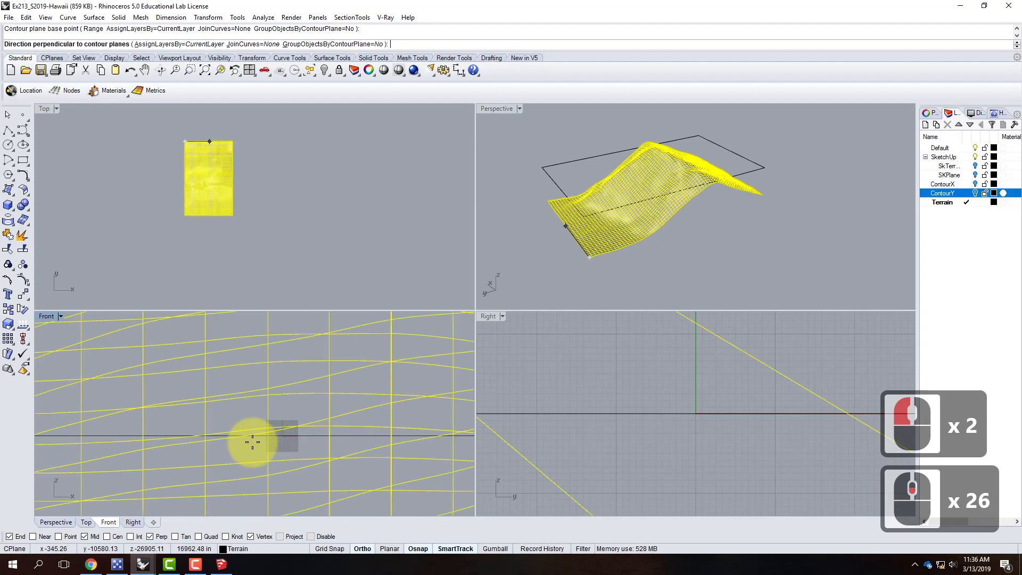
pyautogui.scroll(-11, 247, 441)
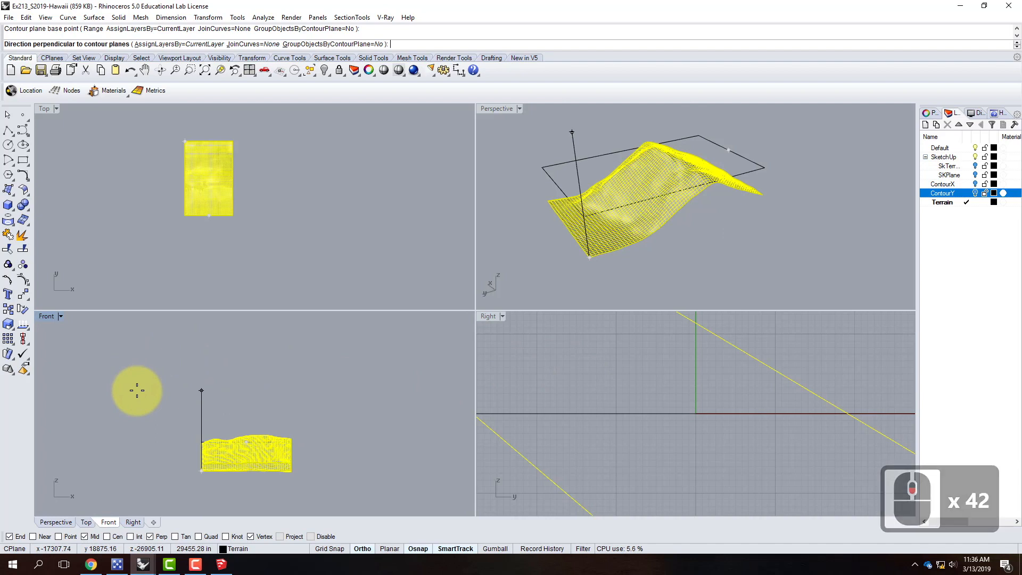
pyautogui.click(137, 390)
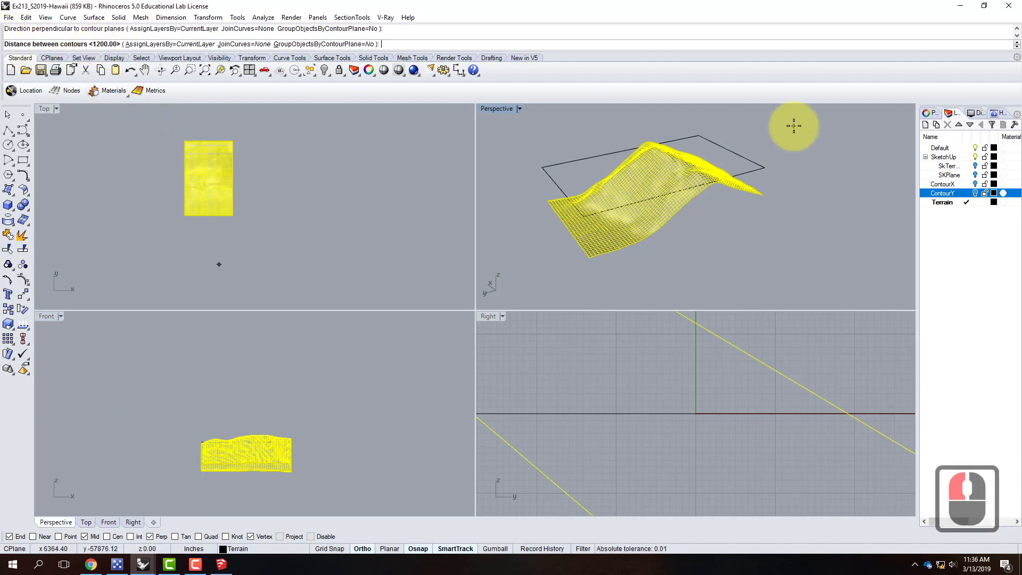
# Step: Set the distance between contours to 39.063' and generate the contour curves across the terrain
pyautogui.write('39.')
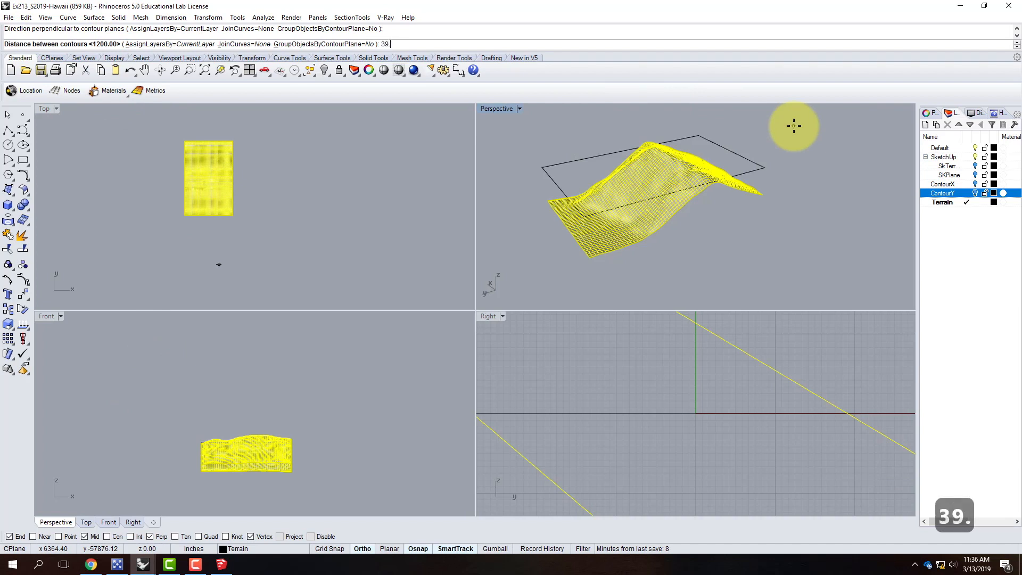
pyautogui.write("063'")
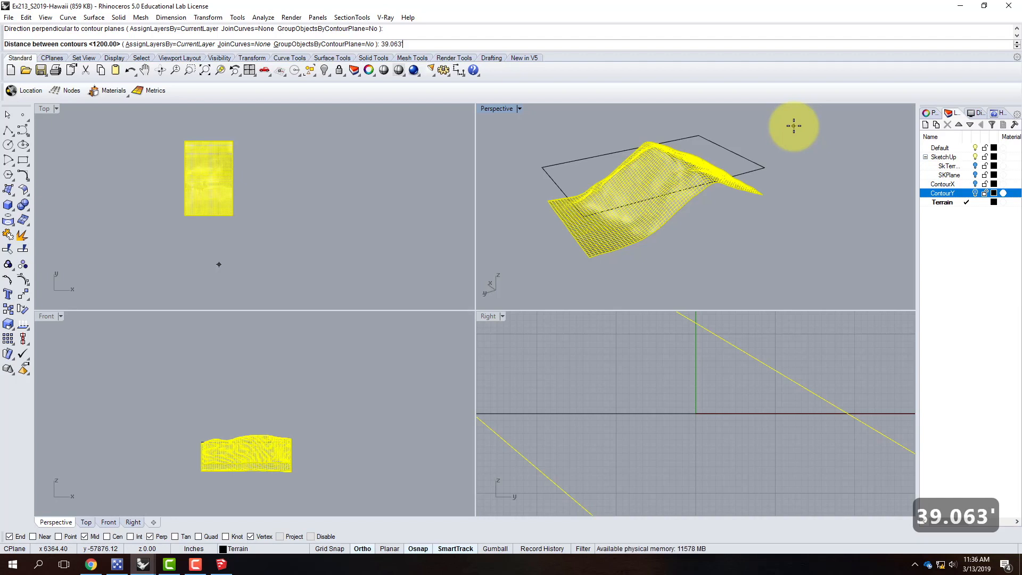
pyautogui.press('Return')
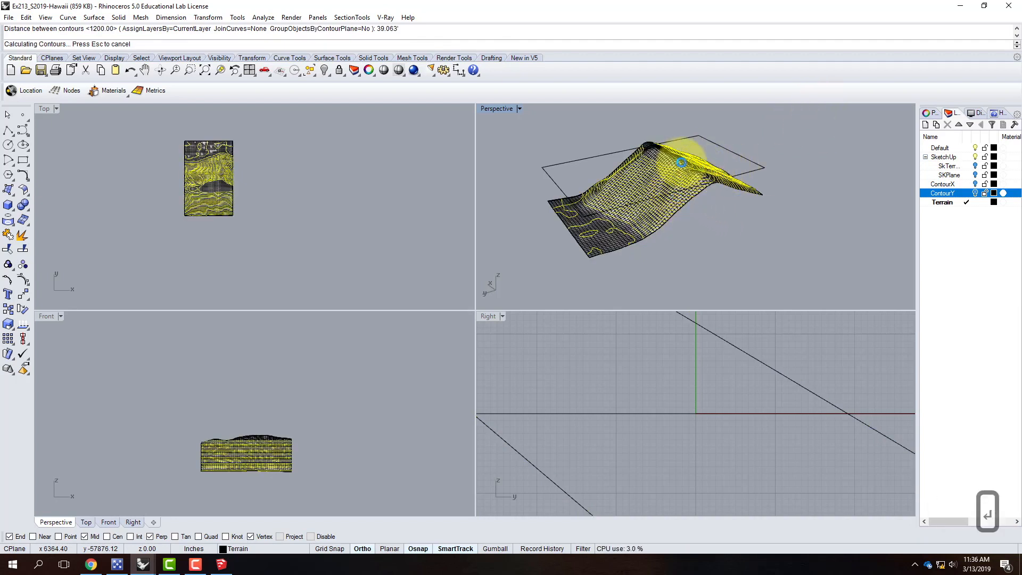
pyautogui.doubleClick(505, 108)
pyautogui.scroll(4, 417, 318)
pyautogui.moveTo(419, 314); pyautogui.dragTo(495, 342, button='right')
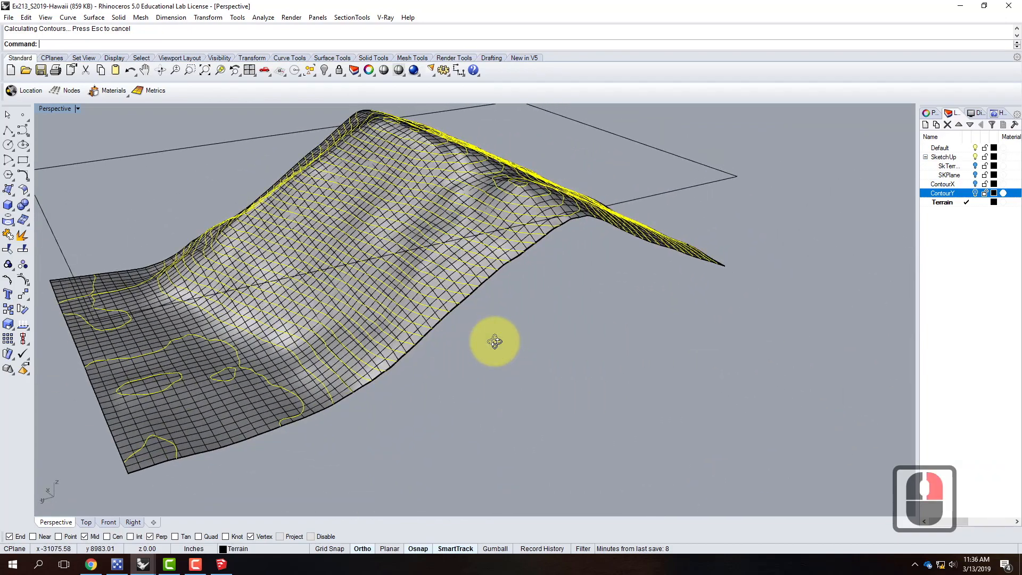
# Step: Create a layer named TopoLines and move the selected contour curves onto it
pyautogui.click(924, 124)
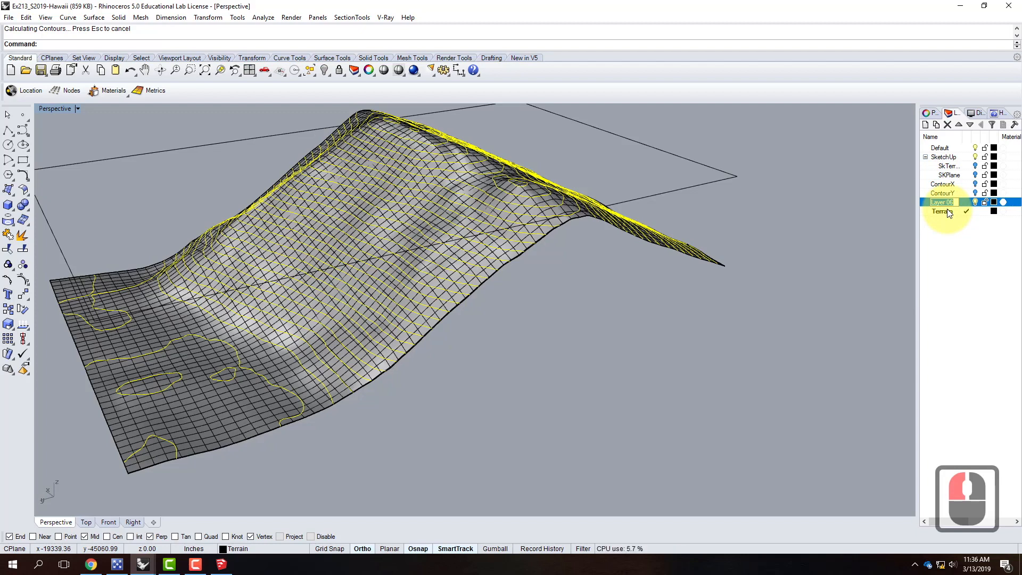
pyautogui.write('TopoLines')
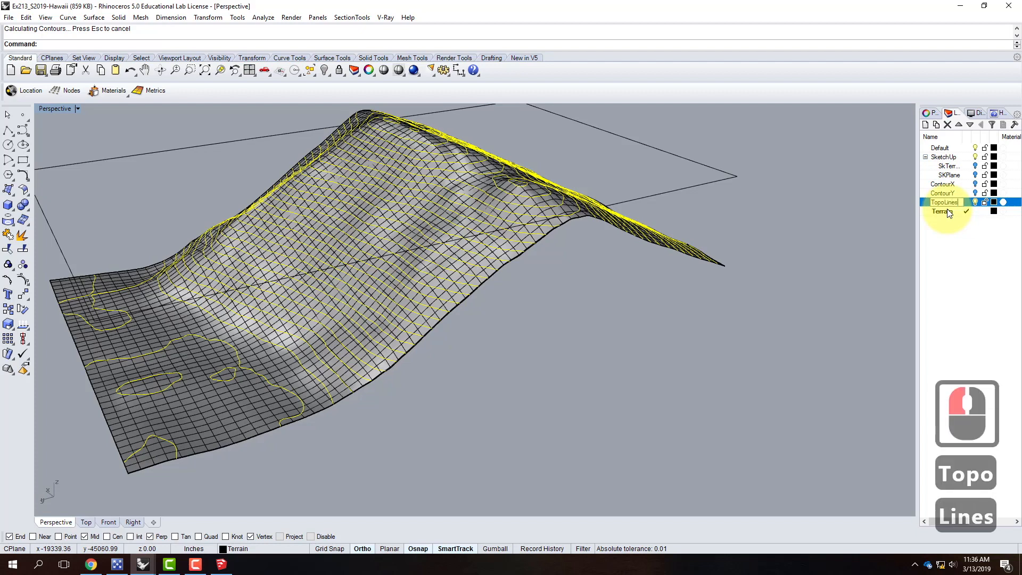
pyautogui.press('Return')
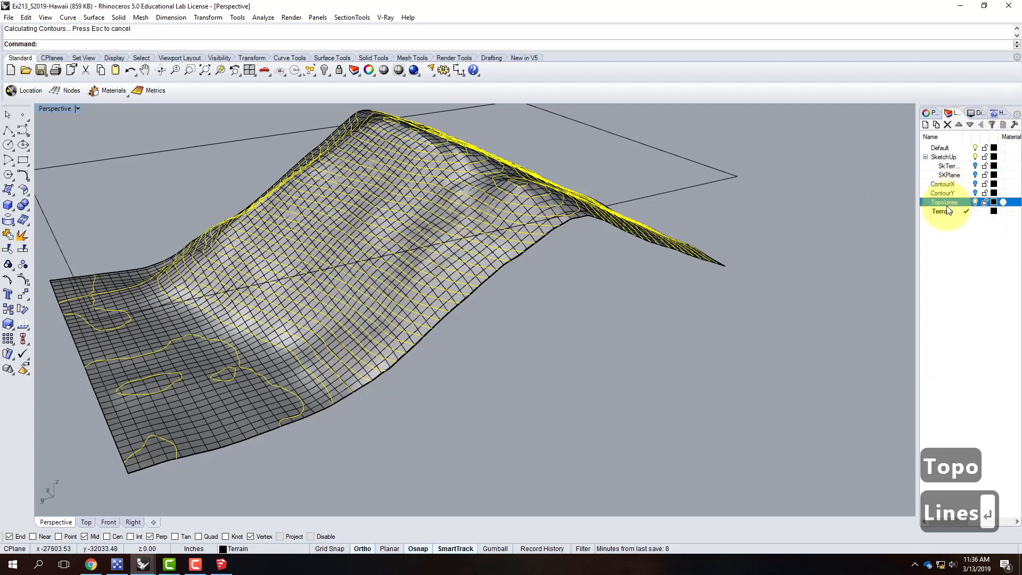
pyautogui.rightClick(947, 202)
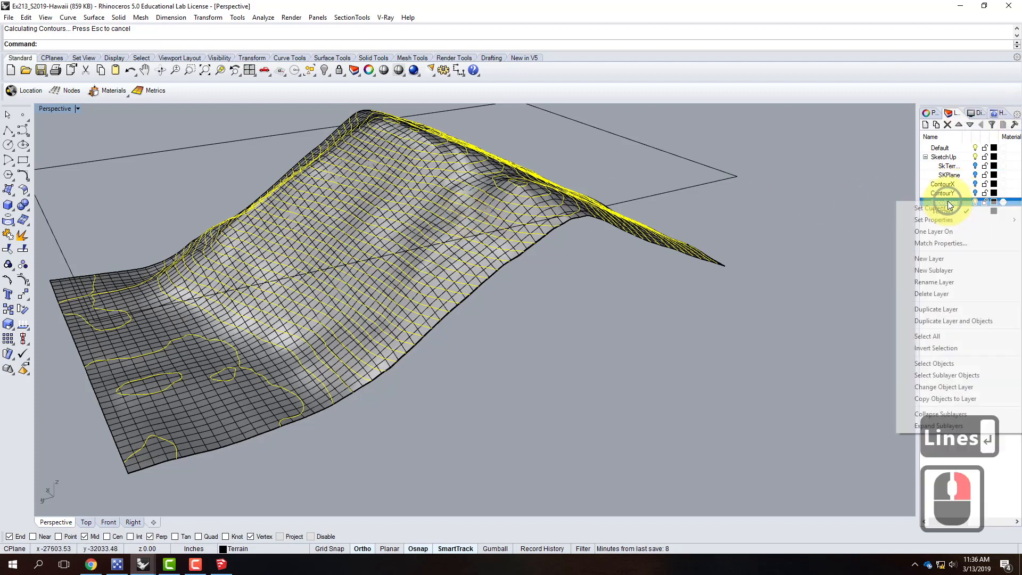
pyautogui.click(955, 386)
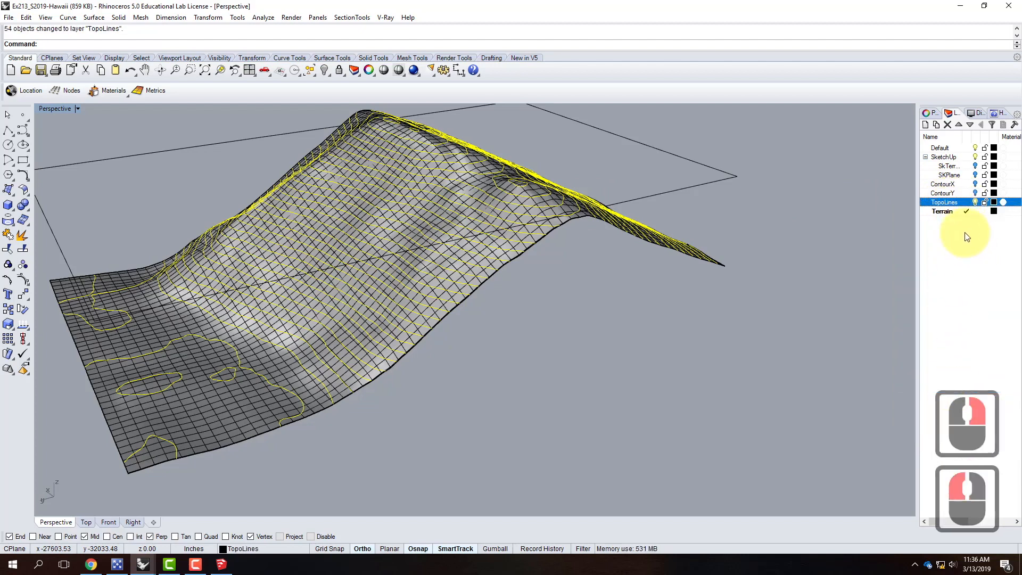
# Step: Make TopoLines the current layer, hide the Terrain layer and clear the contour selection
pyautogui.click(967, 201)
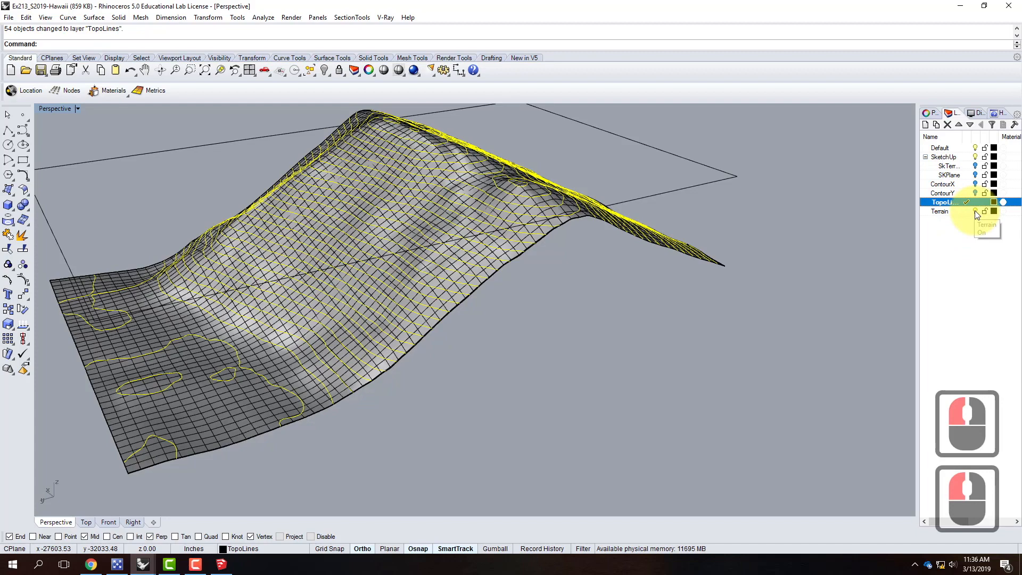
pyautogui.click(975, 211)
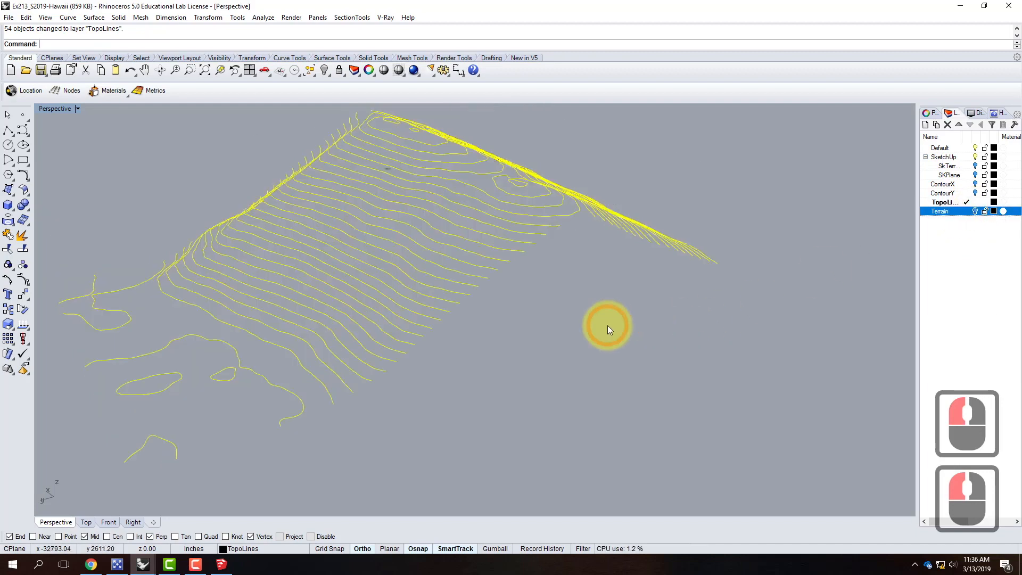
pyautogui.scroll(-3, 601, 336)
pyautogui.moveTo(601, 341); pyautogui.dragTo(431, 285, button='right')
pyautogui.scroll(3, 515, 280)
pyautogui.moveTo(624, 308); pyautogui.dragTo(573, 266, button='right')
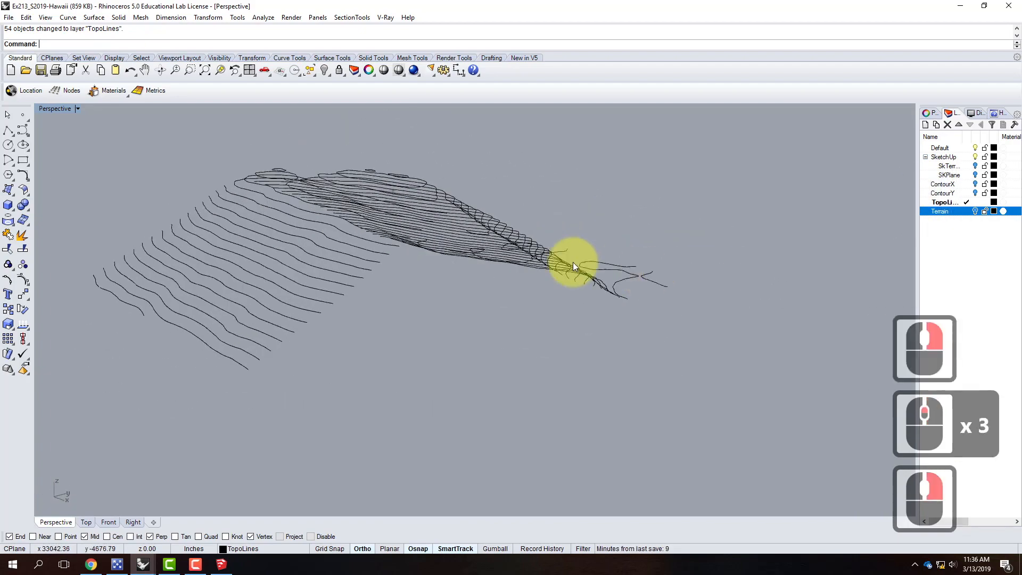
# Step: Examine the spacing of the contour curves in the Front view and their open ends in the Perspective view
pyautogui.doubleClick(59, 110)
pyautogui.scroll(5, 247, 479)
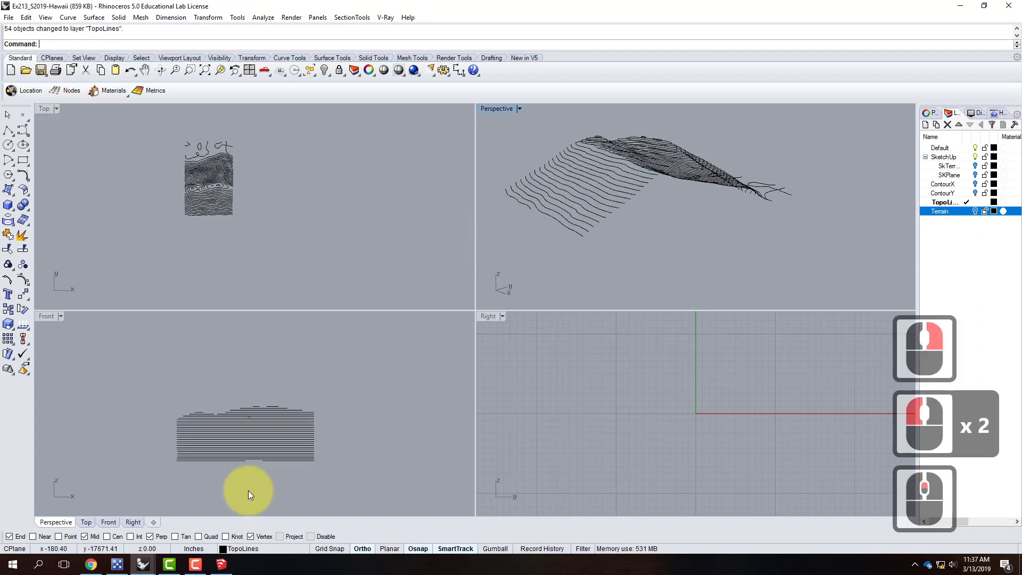
pyautogui.scroll(3, 254, 370)
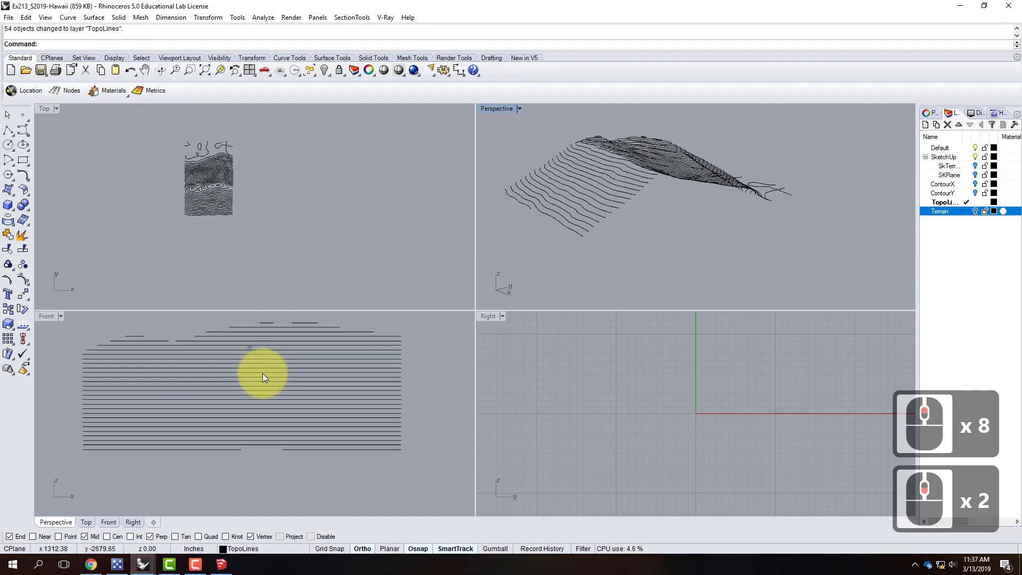
pyautogui.doubleClick(499, 110)
pyautogui.moveTo(277, 347); pyautogui.dragTo(376, 321, button='right')
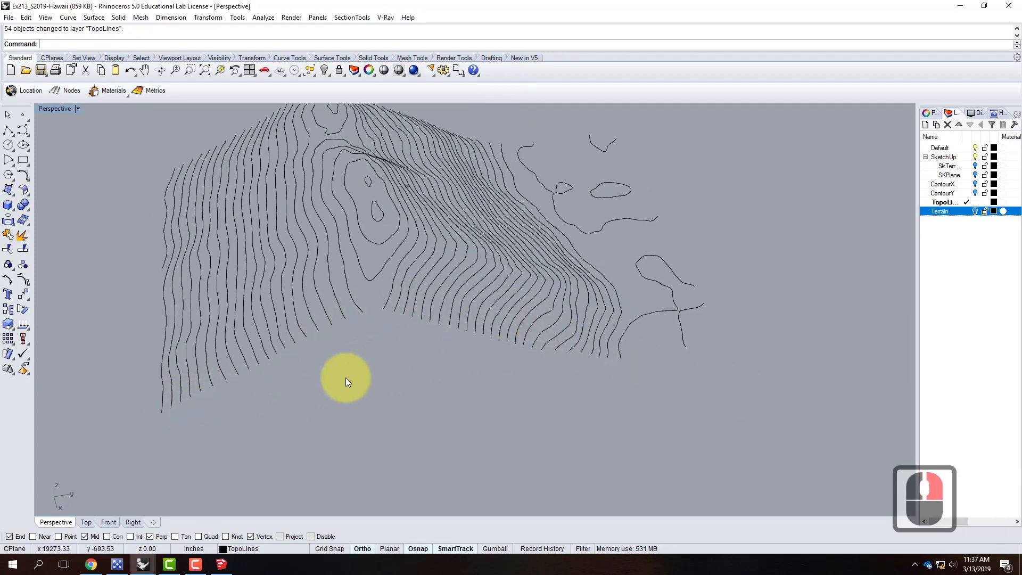
pyautogui.moveTo(583, 317); pyautogui.dragTo(591, 286, button='right')
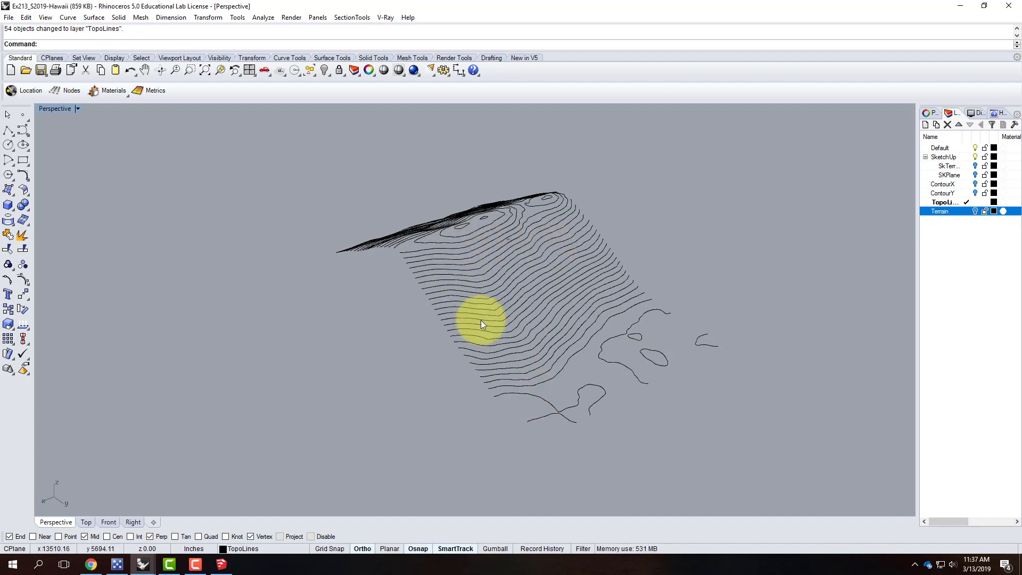
pyautogui.moveTo(270, 278); pyautogui.dragTo(510, 293, button='right')
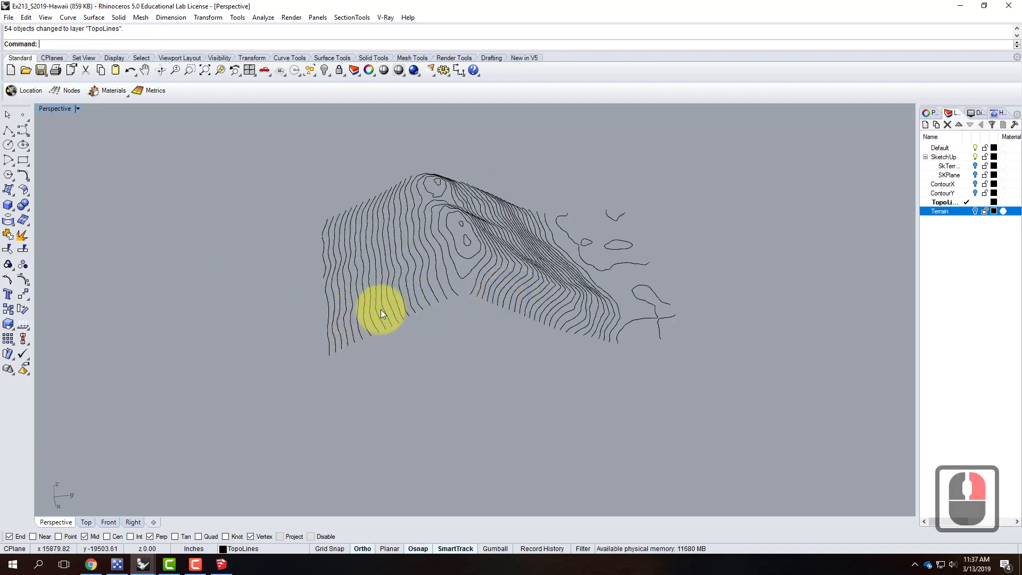
pyautogui.moveTo(296, 296); pyautogui.dragTo(557, 321, button='right')
pyautogui.scroll(2, 562, 316)
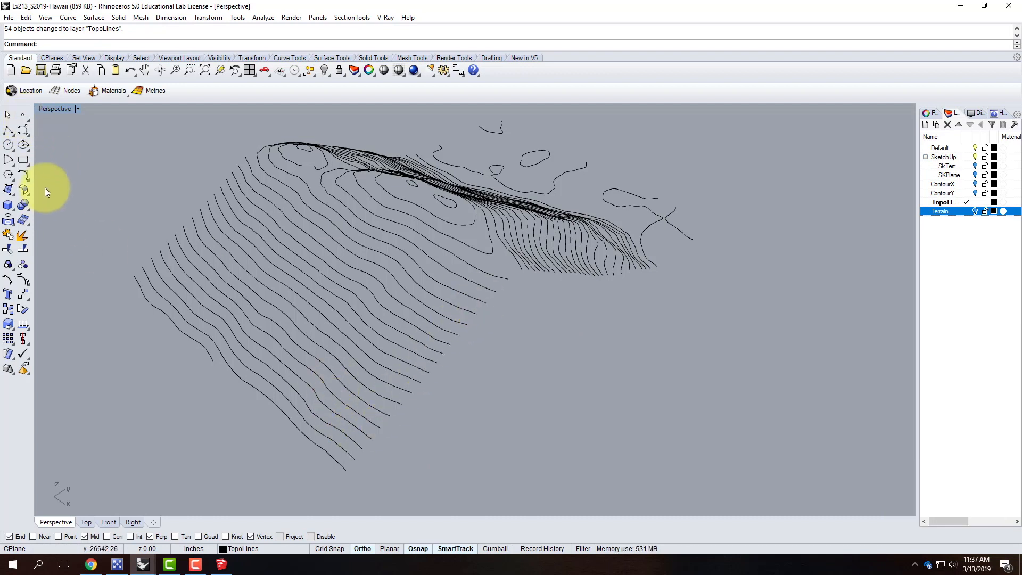
# Step: Place multiple points on the contour ends along the terrain's near edge, from the lowest contour up to the first steep-slope contour
pyautogui.click(30, 121)
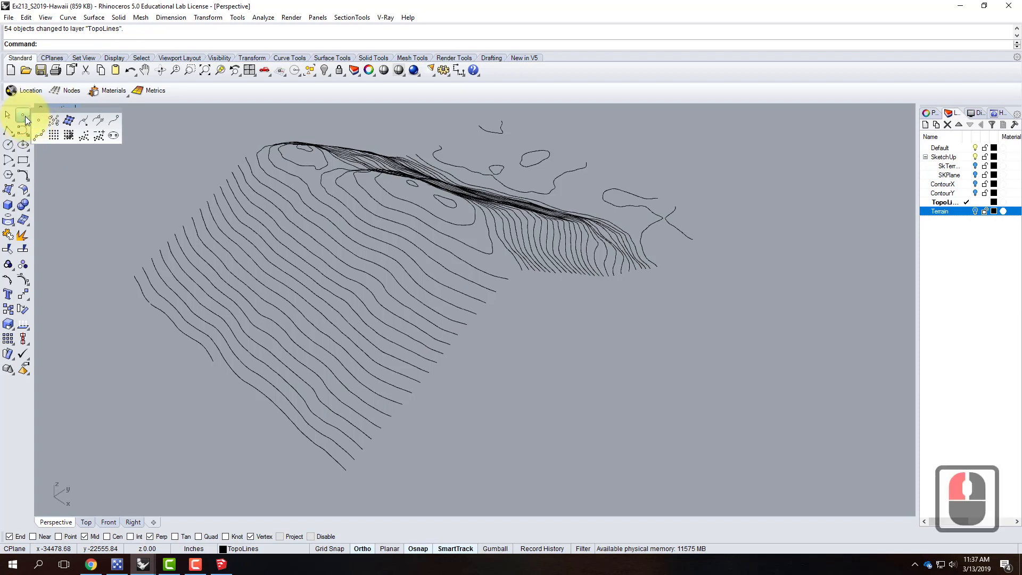
pyautogui.click(23, 116)
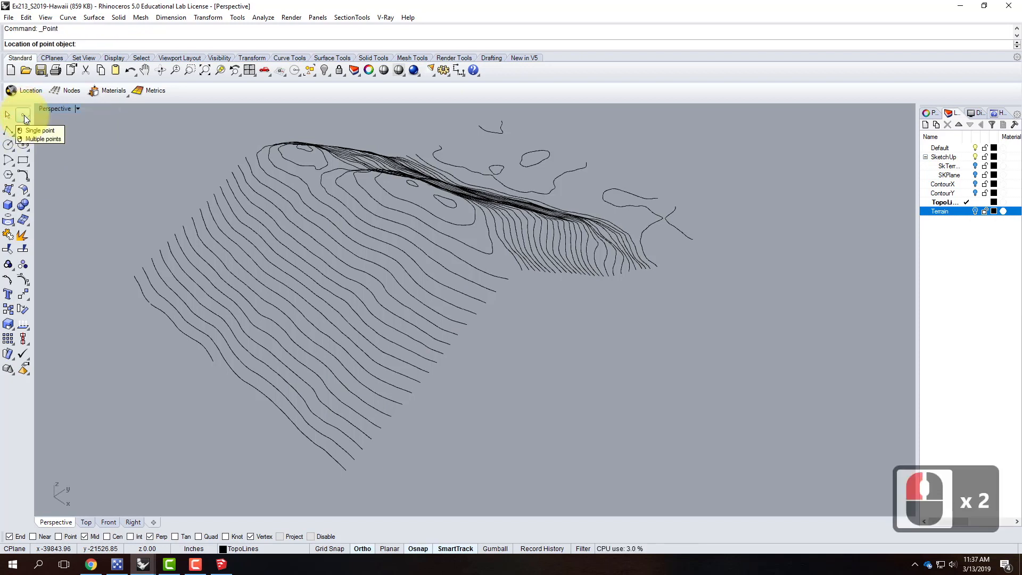
pyautogui.rightClick(24, 115)
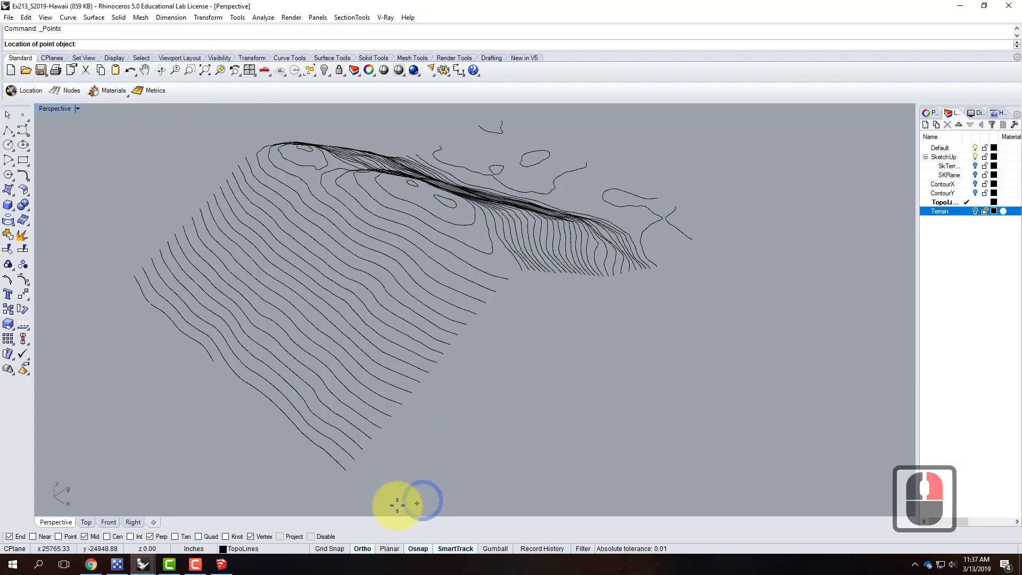
pyautogui.click(346, 471)
pyautogui.click(358, 460)
pyautogui.click(362, 455)
pyautogui.click(363, 450)
pyautogui.click(371, 439)
pyautogui.click(382, 429)
pyautogui.click(392, 419)
pyautogui.click(402, 405)
pyautogui.click(412, 393)
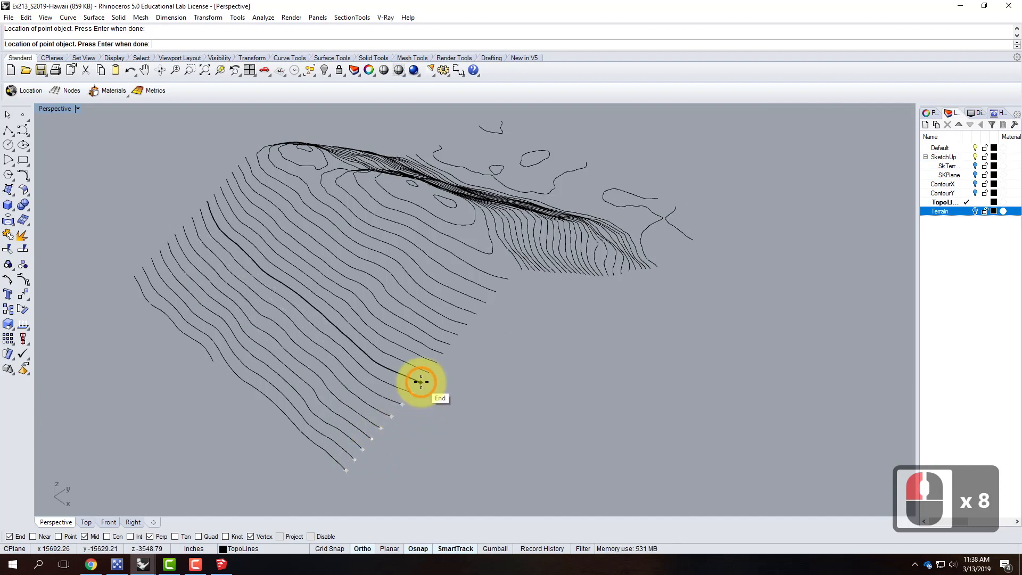
pyautogui.click(431, 375)
pyautogui.click(440, 360)
pyautogui.click(447, 356)
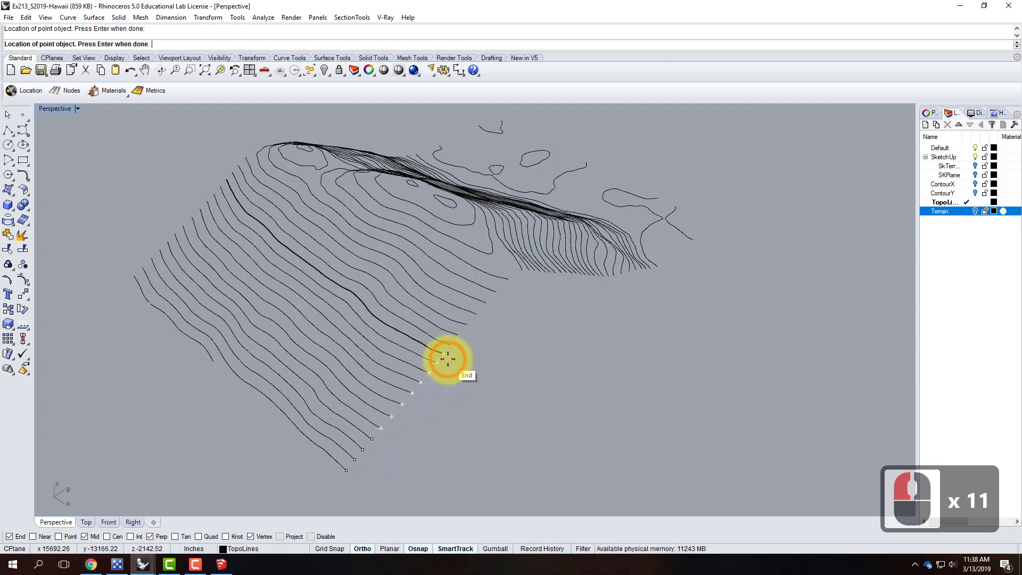
pyautogui.click(451, 342)
pyautogui.click(458, 334)
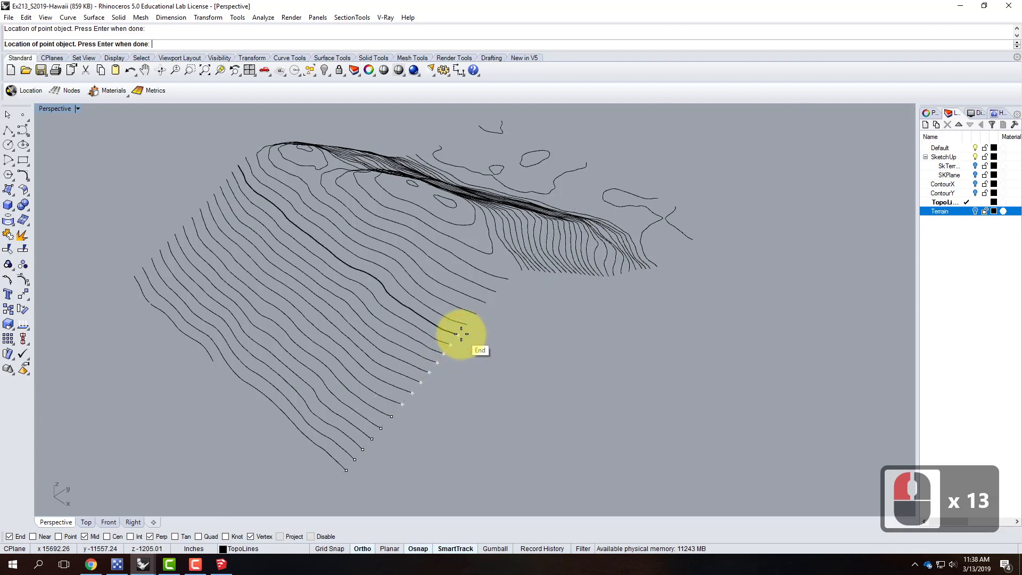
pyautogui.click(467, 325)
pyautogui.click(476, 315)
pyautogui.click(486, 303)
pyautogui.click(495, 292)
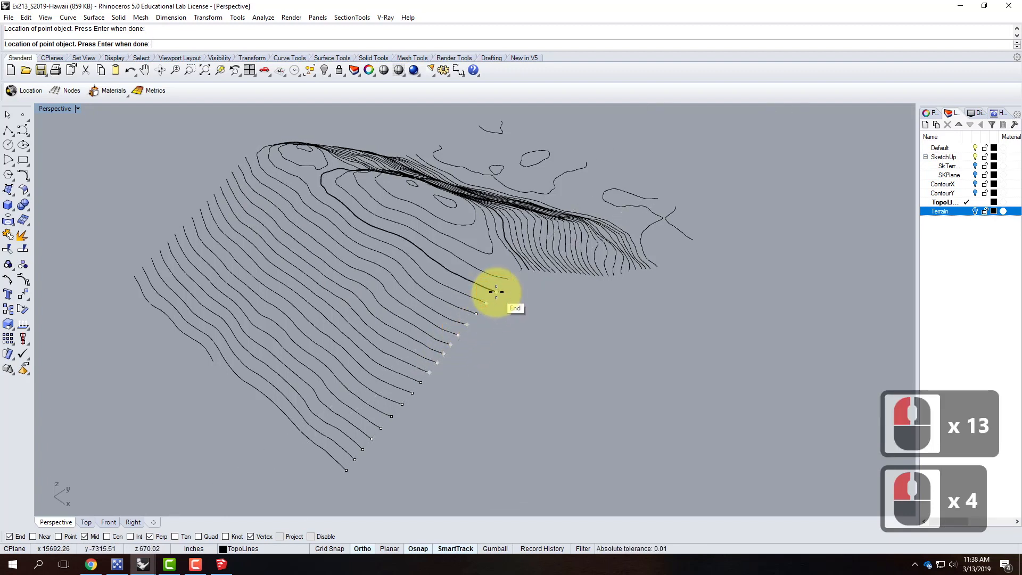
pyautogui.click(507, 279)
pyautogui.click(519, 271)
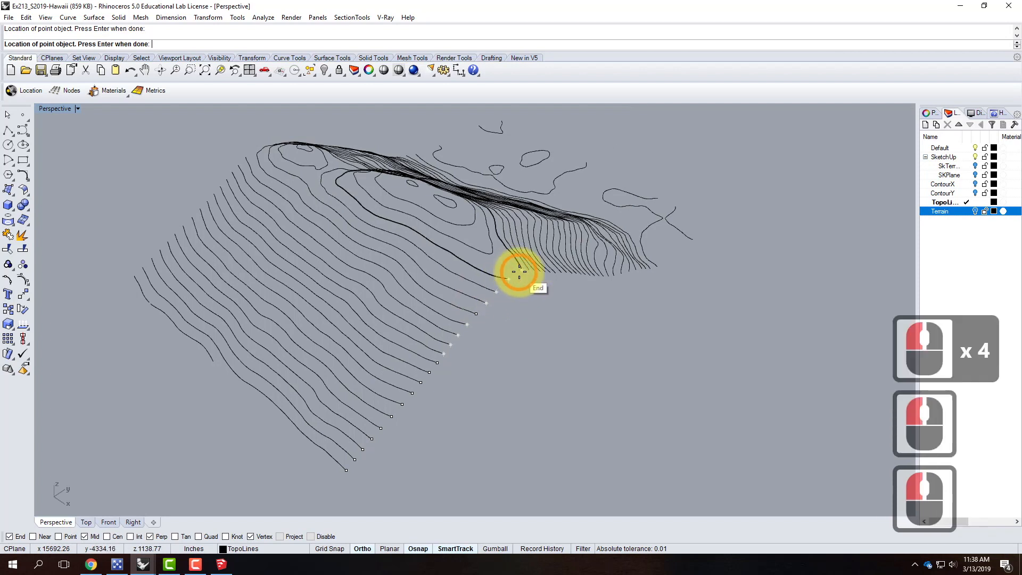
pyautogui.click(524, 271)
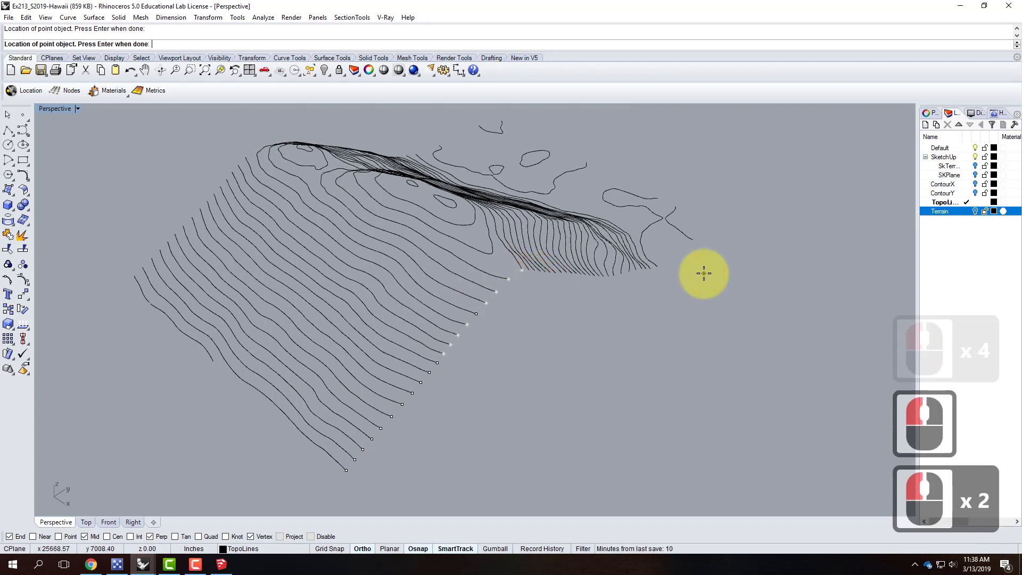
pyautogui.press('Return')
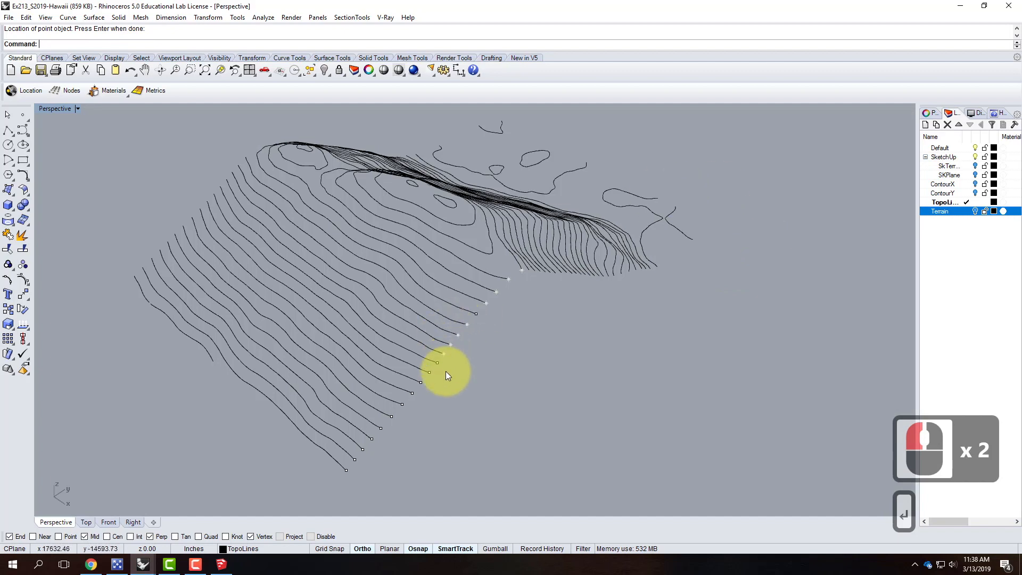
# Step: Select the contour-end points and rotate them in 3D from vertical to horizontal about an edge-parallel axis through the lowest point
pyautogui.moveTo(563, 357); pyautogui.dragTo(637, 346, button='right')
pyautogui.moveTo(571, 222); pyautogui.dragTo(625, 433)
pyautogui.moveTo(684, 419); pyautogui.dragTo(595, 390, button='right')
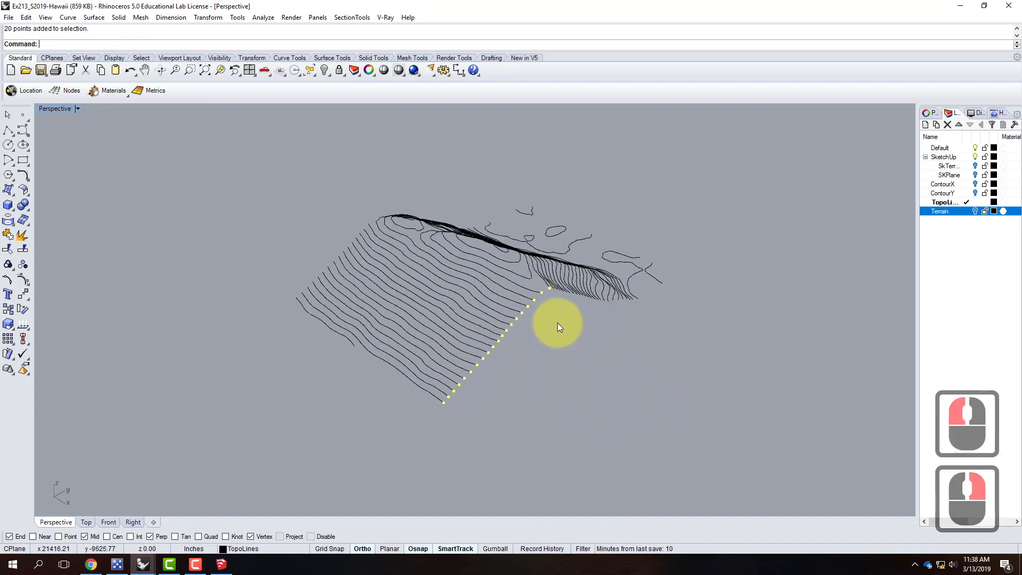
pyautogui.scroll(2, 558, 319)
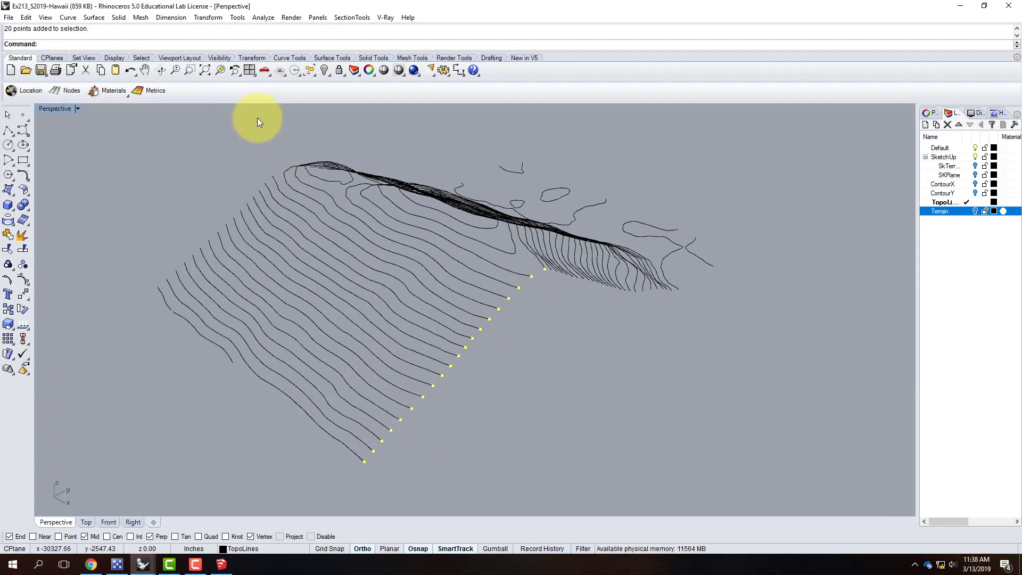
pyautogui.click(210, 18)
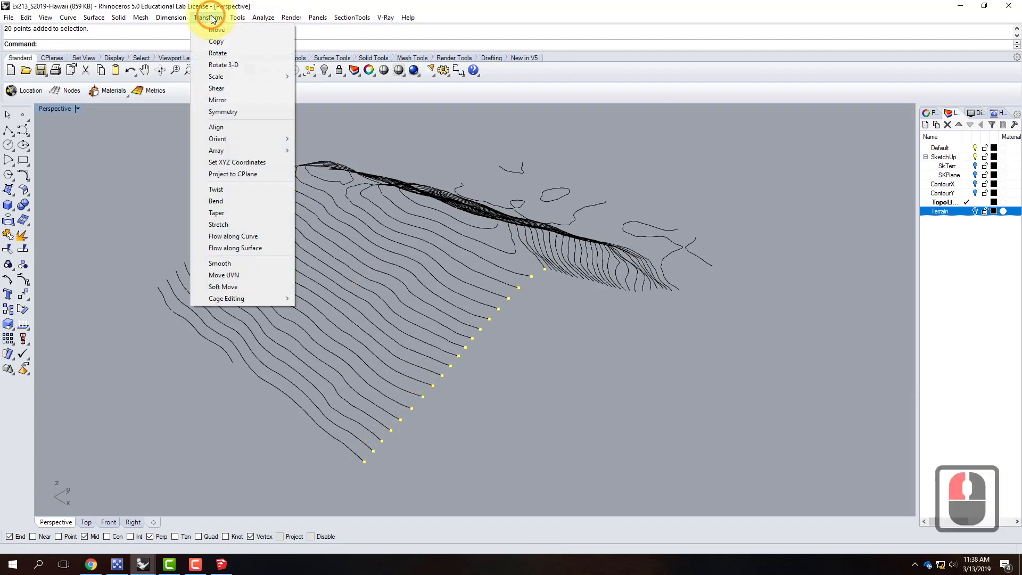
pyautogui.click(222, 65)
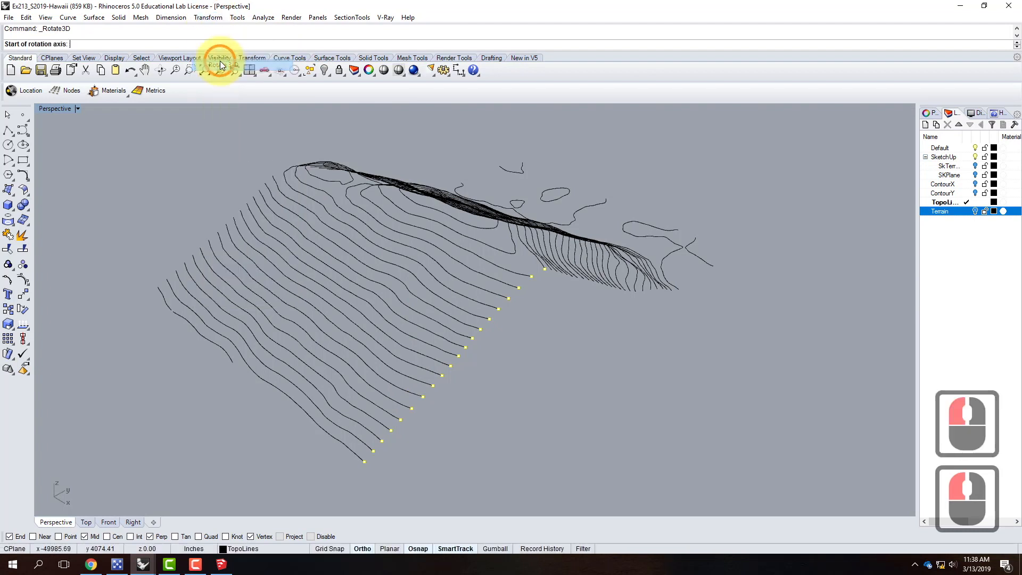
pyautogui.click(367, 465)
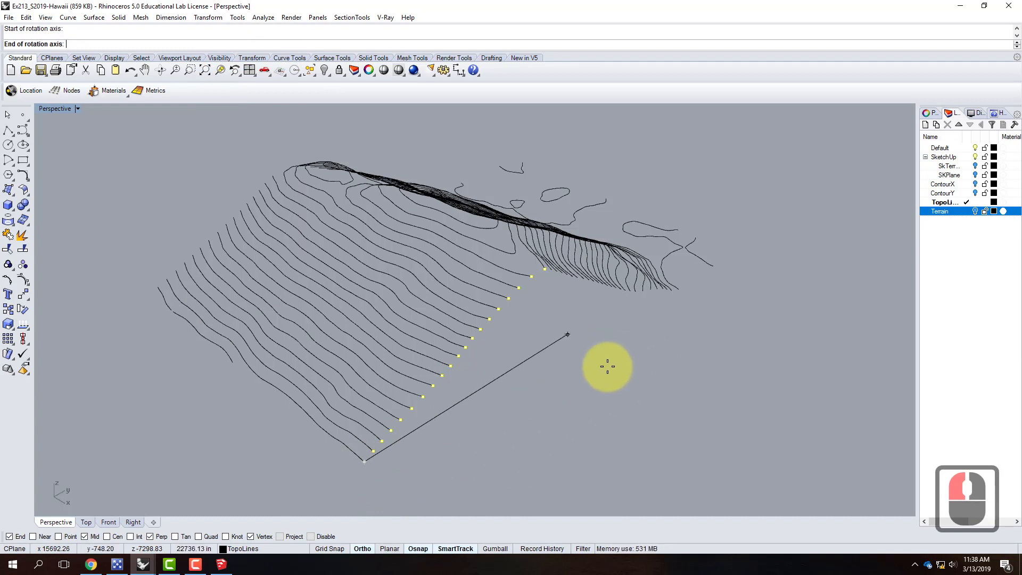
pyautogui.click(628, 355)
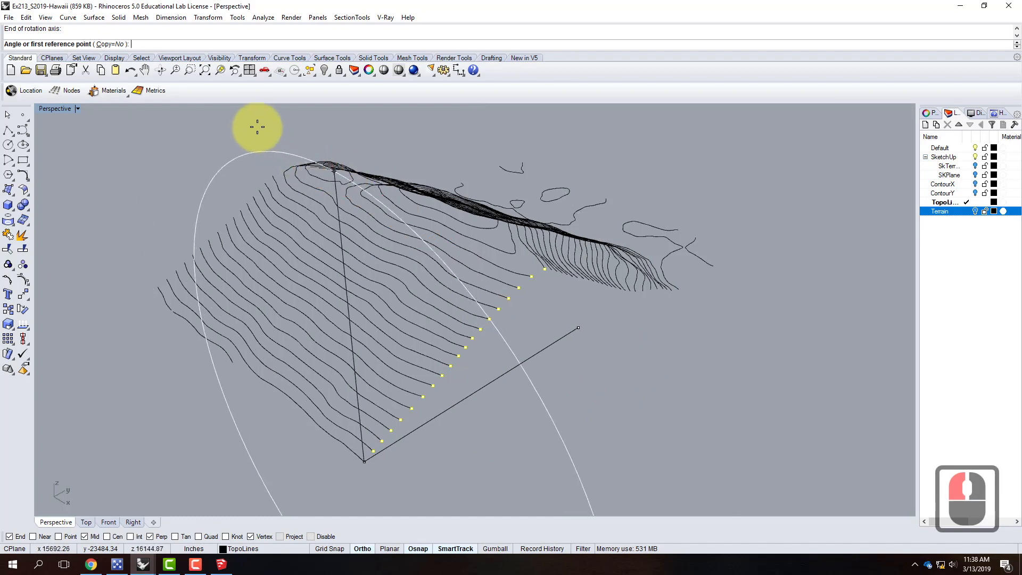
pyautogui.click(406, 130)
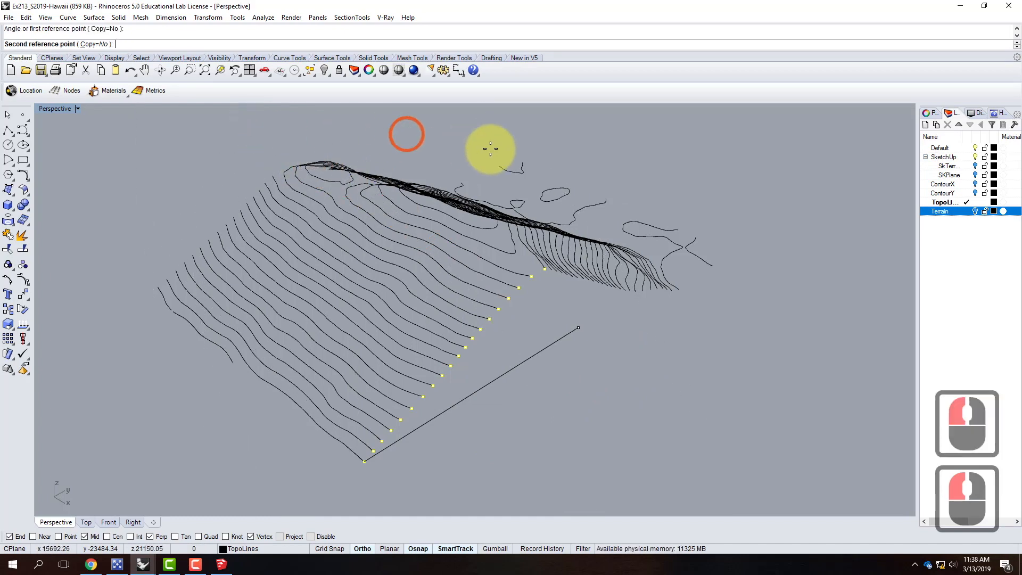
pyautogui.click(619, 444)
# Step: Create a layer named Steps, make it the current layer and set its color to Red
pyautogui.moveTo(602, 420); pyautogui.dragTo(490, 334, button='right')
pyautogui.scroll(-2, 490, 334)
pyautogui.scroll(3, 474, 439)
pyautogui.moveTo(465, 395); pyautogui.dragTo(486, 433, button='right')
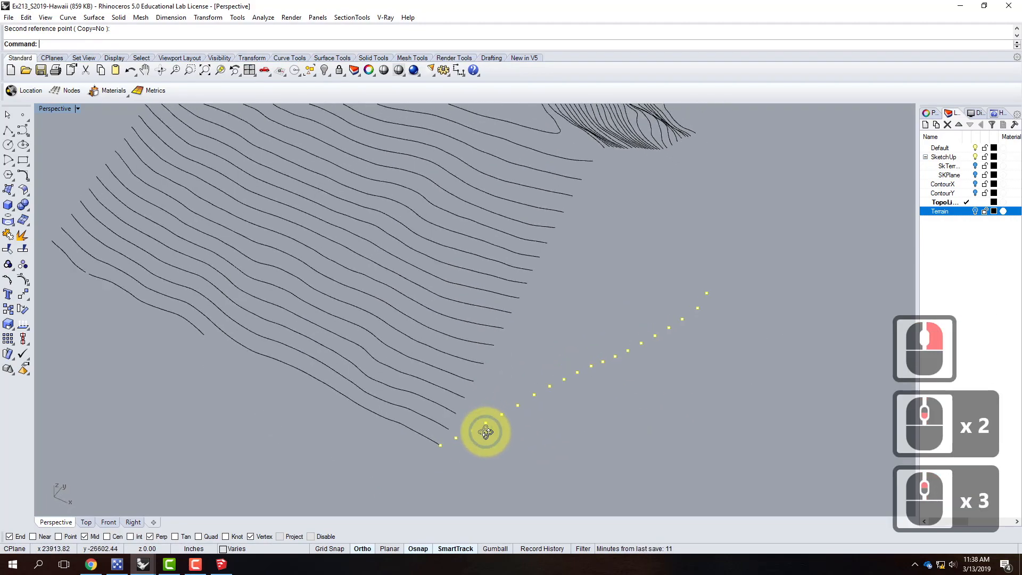
pyautogui.click(926, 124)
pyautogui.write('Step')
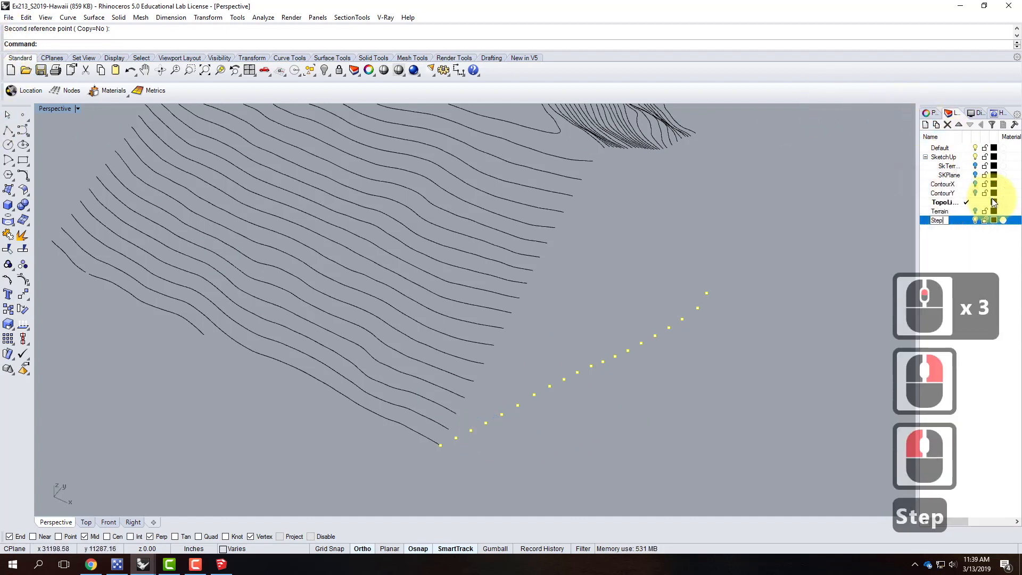
pyautogui.write('s')
pyautogui.press('Return')
pyautogui.click(964, 219)
pyautogui.click(1008, 254)
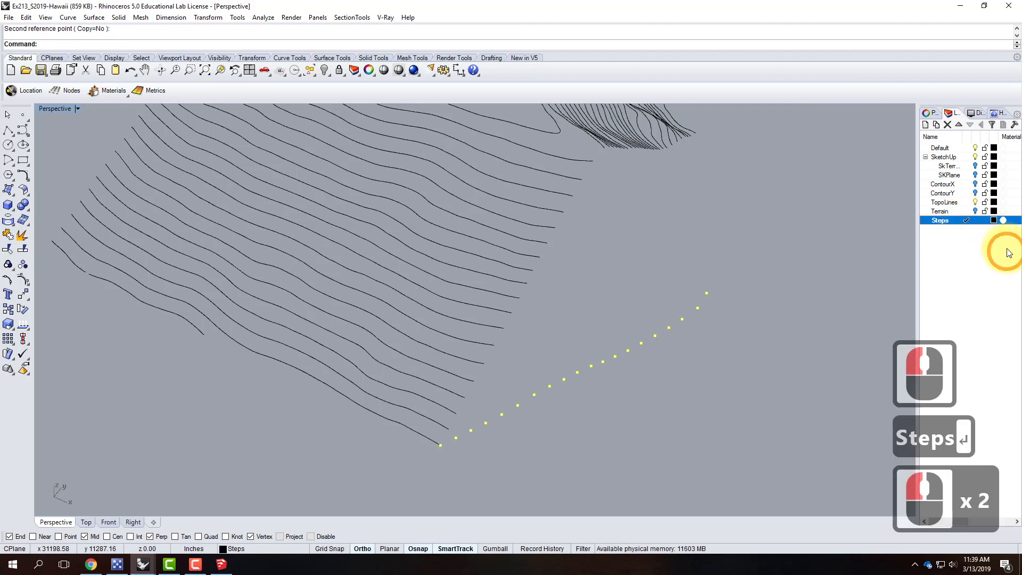
pyautogui.click(994, 220)
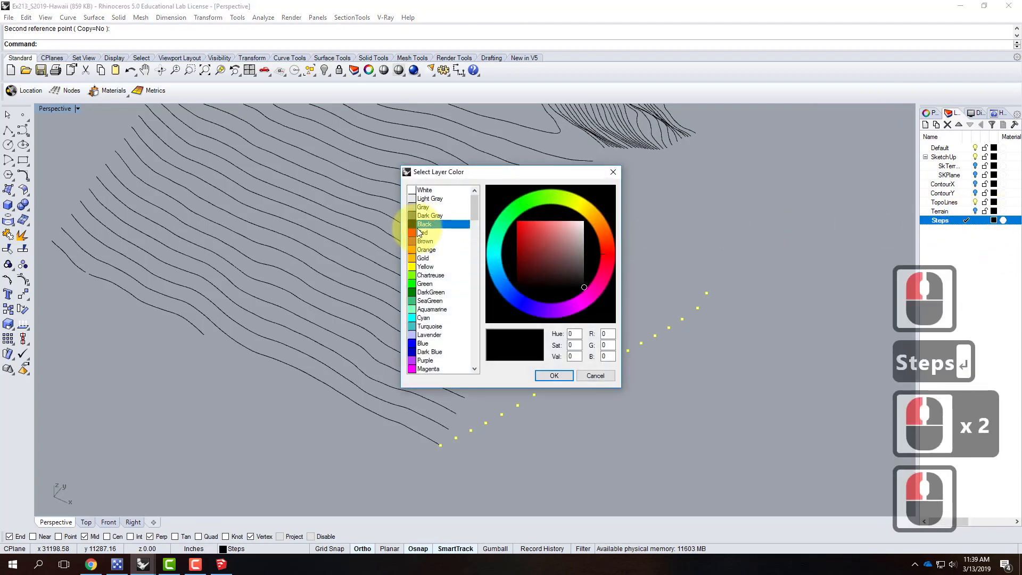
pyautogui.doubleClick(422, 233)
pyautogui.click(567, 376)
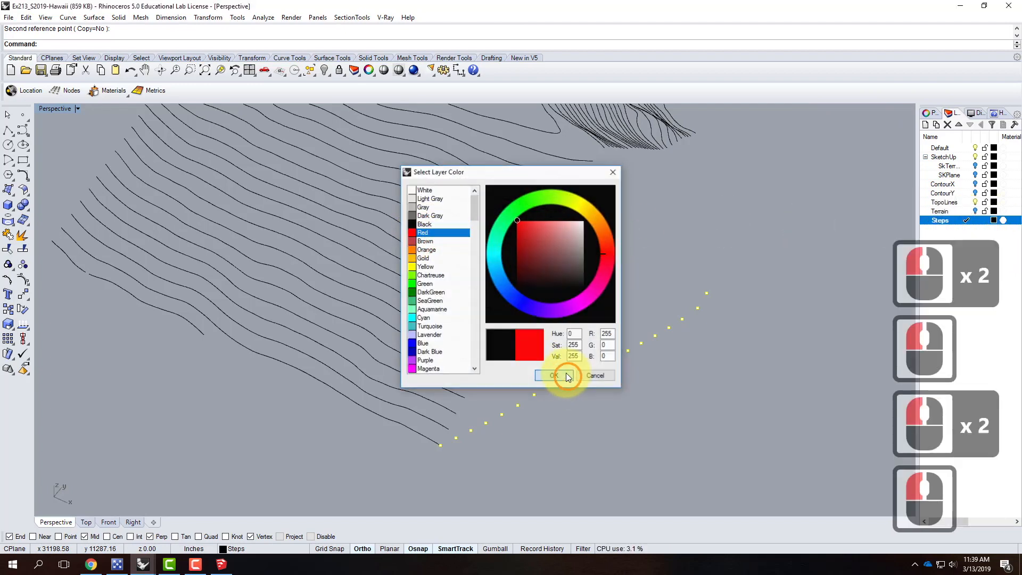
# Step: Start a polyline at the lowest contour's end, enable the Point snap and draw the first right-angled step to the second rotated point
pyautogui.click(10, 135)
pyautogui.scroll(3, 453, 455)
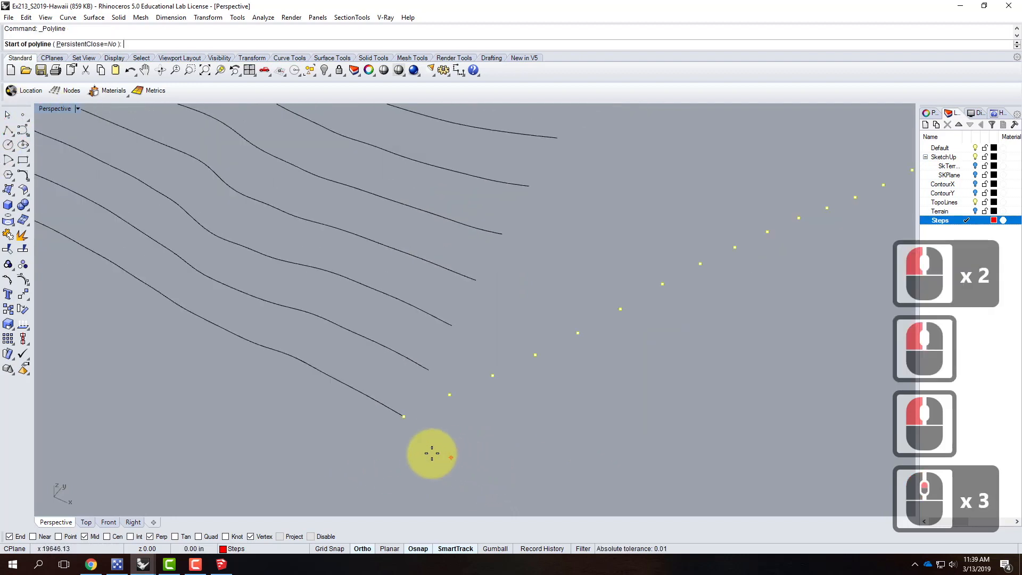
pyautogui.click(404, 421)
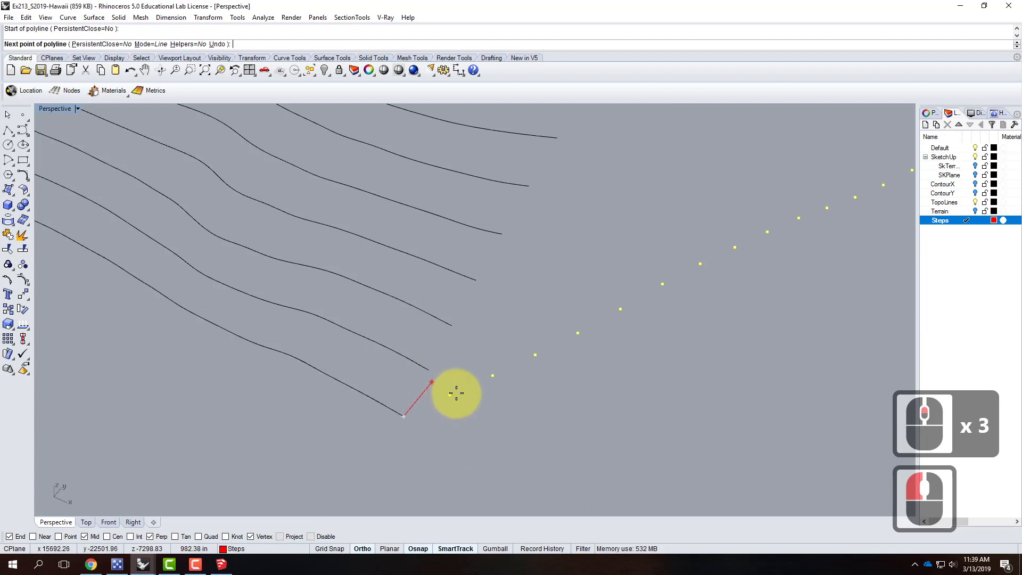
pyautogui.click(58, 536)
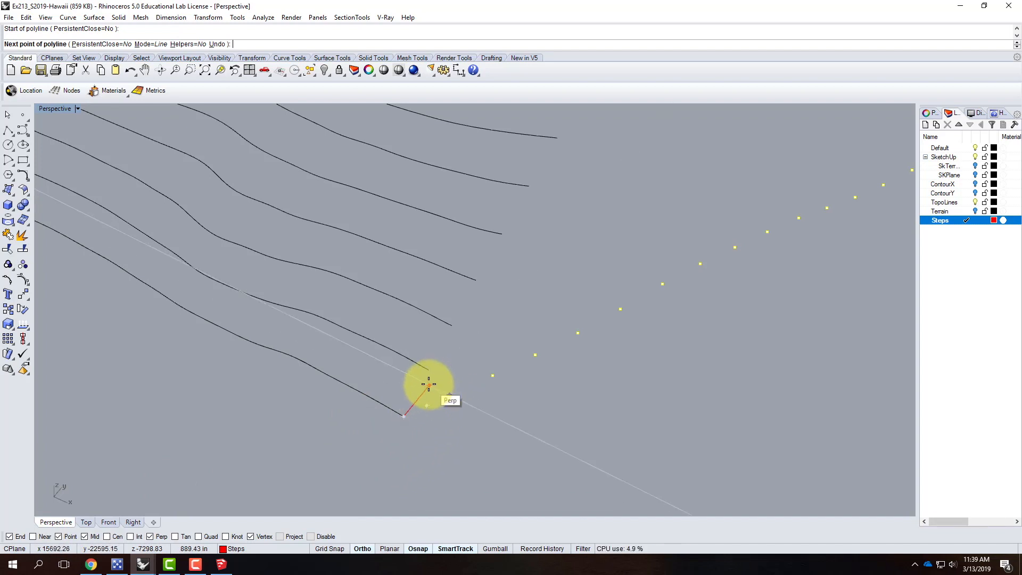
pyautogui.click(429, 384)
pyautogui.click(450, 395)
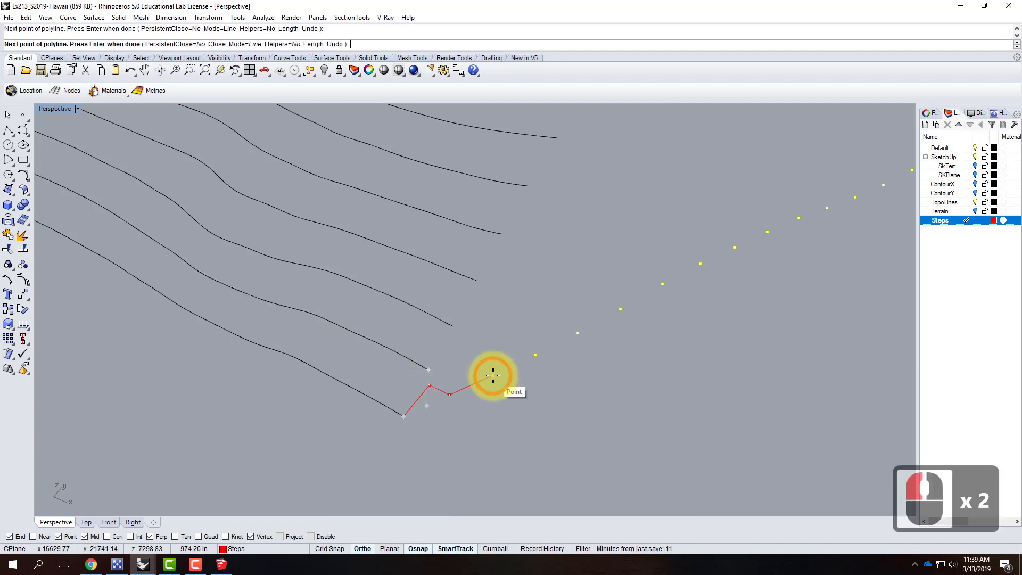
# Step: Continue the polyline with five more right-angled steps up to the seventh rotated point and finish it
pyautogui.click(472, 365)
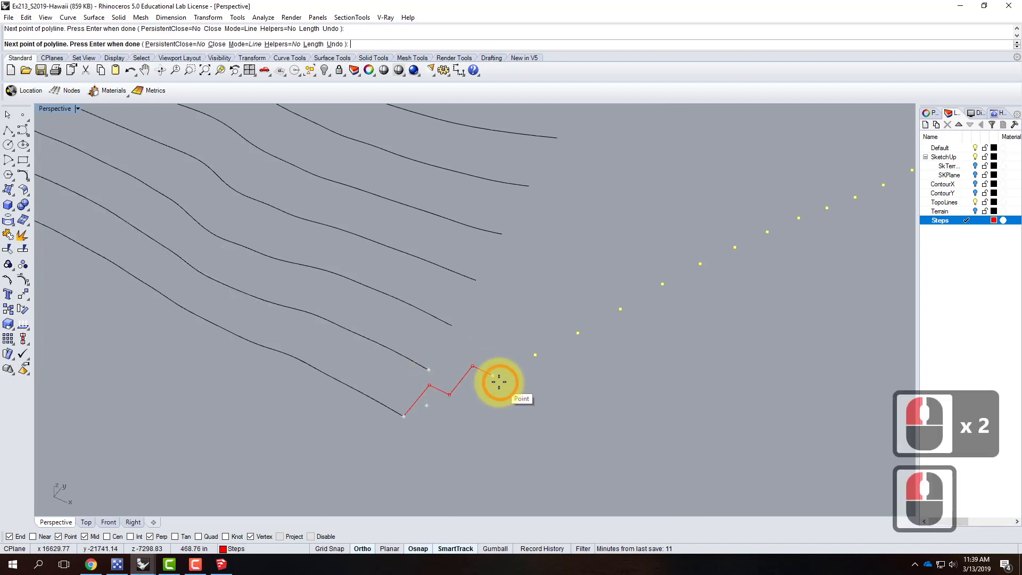
pyautogui.click(493, 375)
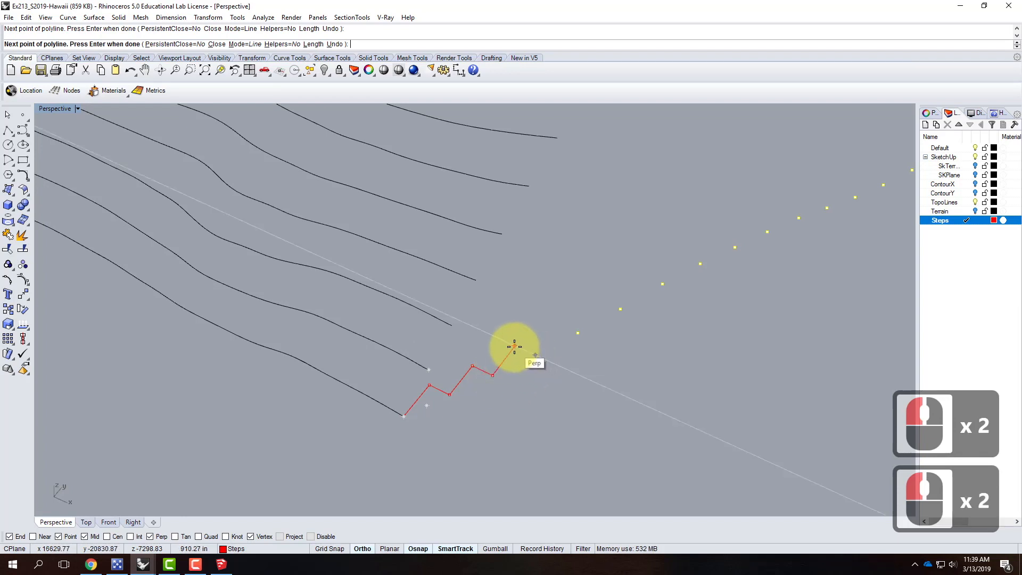
pyautogui.click(515, 346)
pyautogui.click(535, 355)
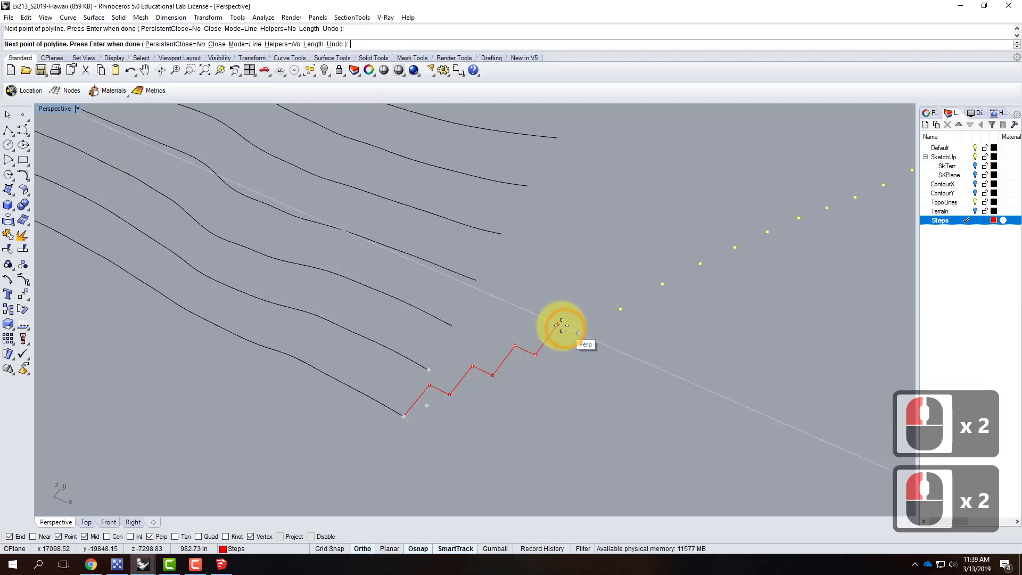
pyautogui.click(558, 324)
pyautogui.click(576, 333)
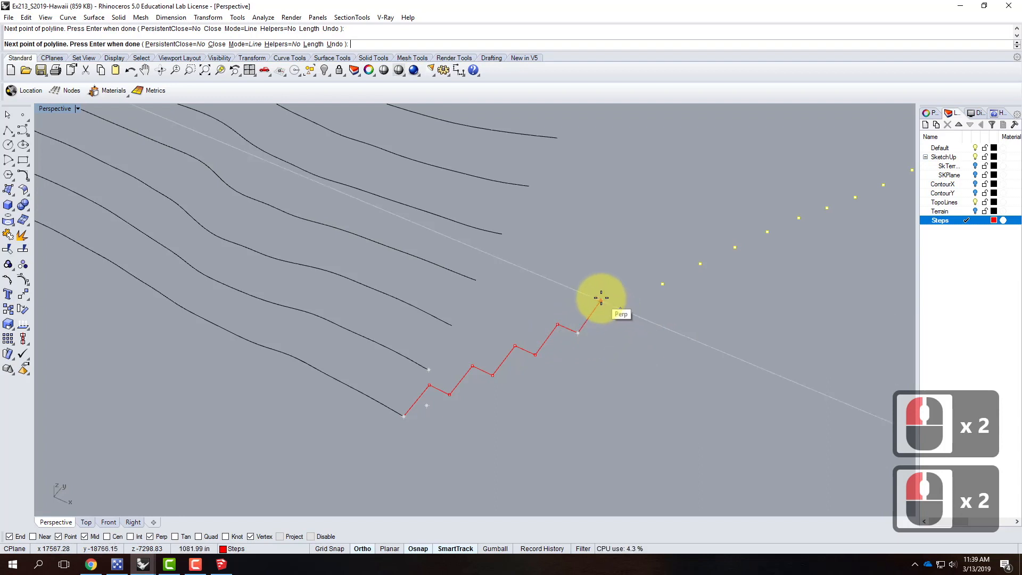
pyautogui.click(601, 301)
pyautogui.click(620, 308)
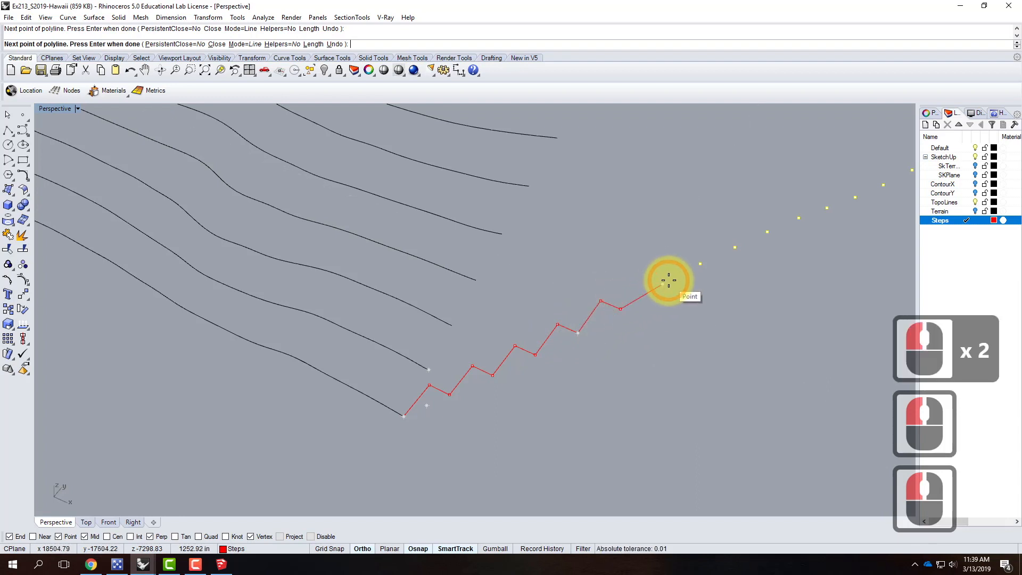
pyautogui.click(642, 278)
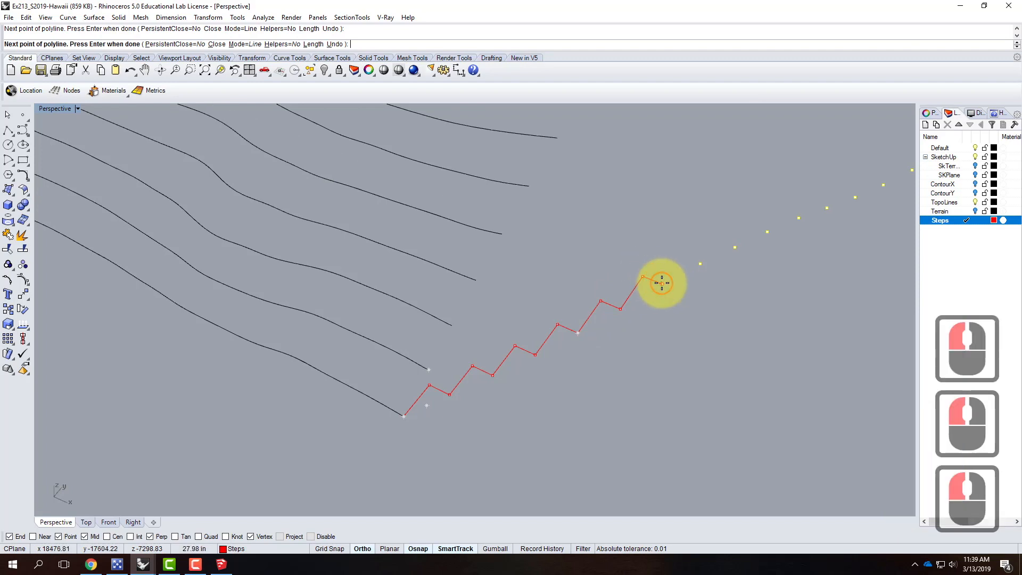
pyautogui.click(662, 283)
pyautogui.press('Return')
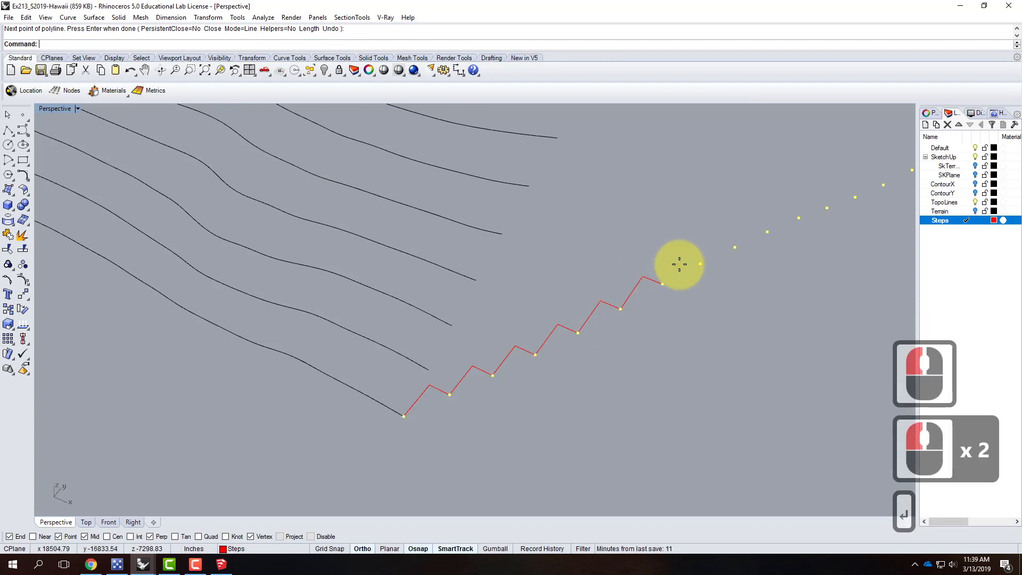
# Step: Add the red stepped polyline to the selection of rotated points
pyautogui.scroll(-4, 499, 346)
pyautogui.moveTo(399, 335); pyautogui.dragTo(560, 323, button='right')
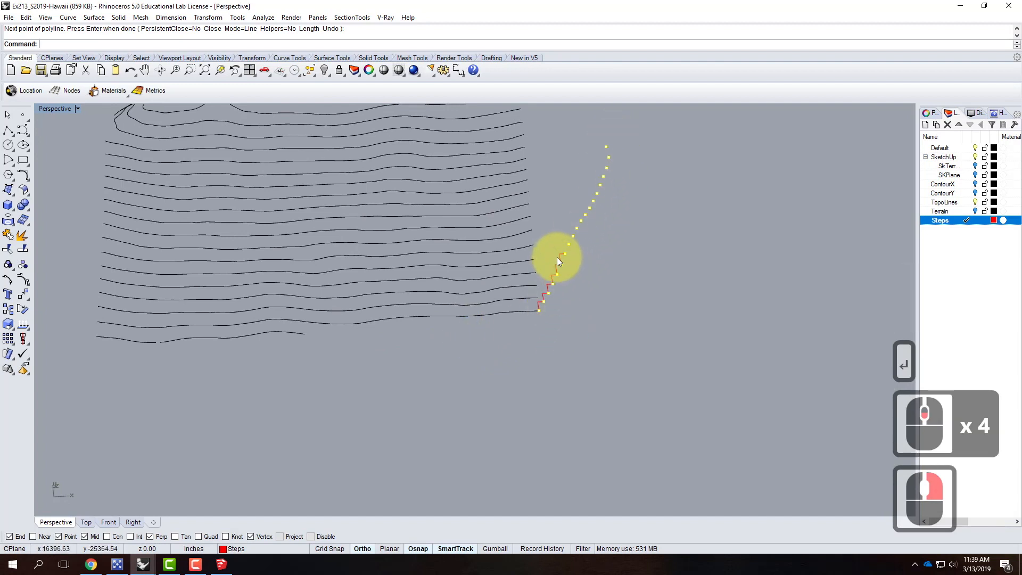
pyautogui.scroll(3, 558, 256)
pyautogui.press('Return')
pyautogui.keyDown('shift'); pyautogui.click(510, 404); pyautogui.keyUp('shift')
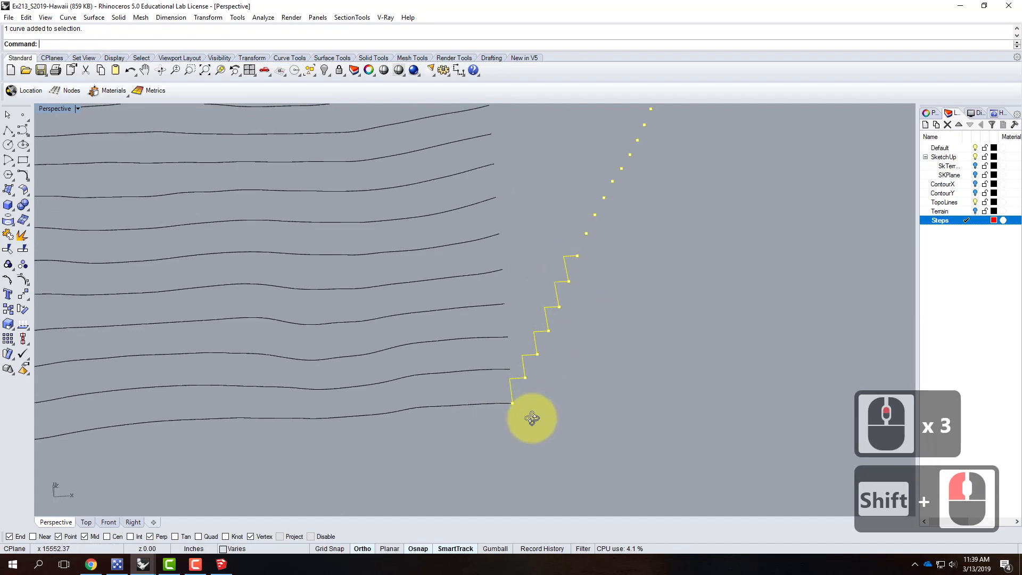
# Step: Rotate the selected step profile and points upright in 3D about an axis from the profile's lowest endpoint along the contour ends
pyautogui.moveTo(531, 419); pyautogui.dragTo(497, 417, button='right')
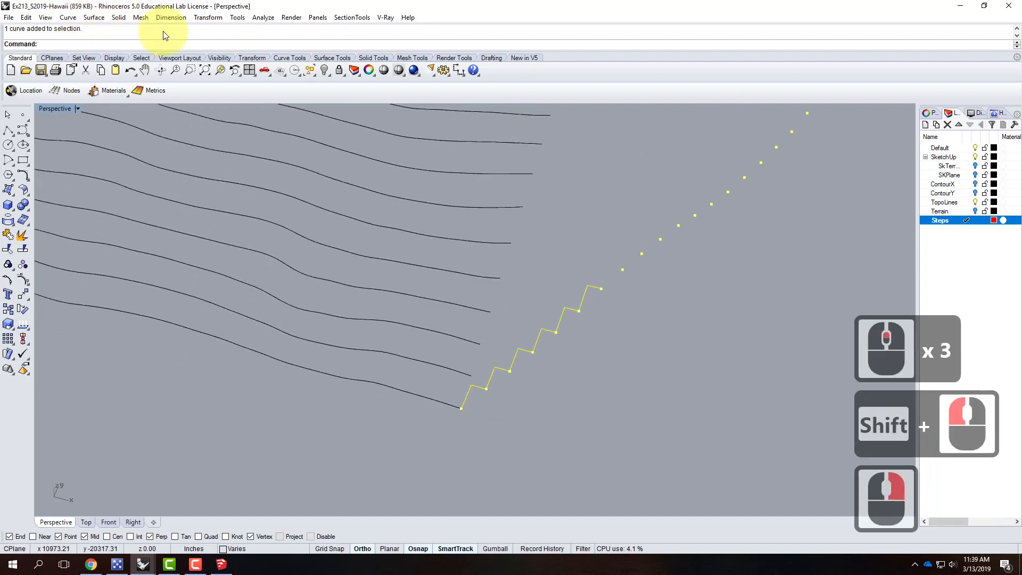
pyautogui.click(208, 18)
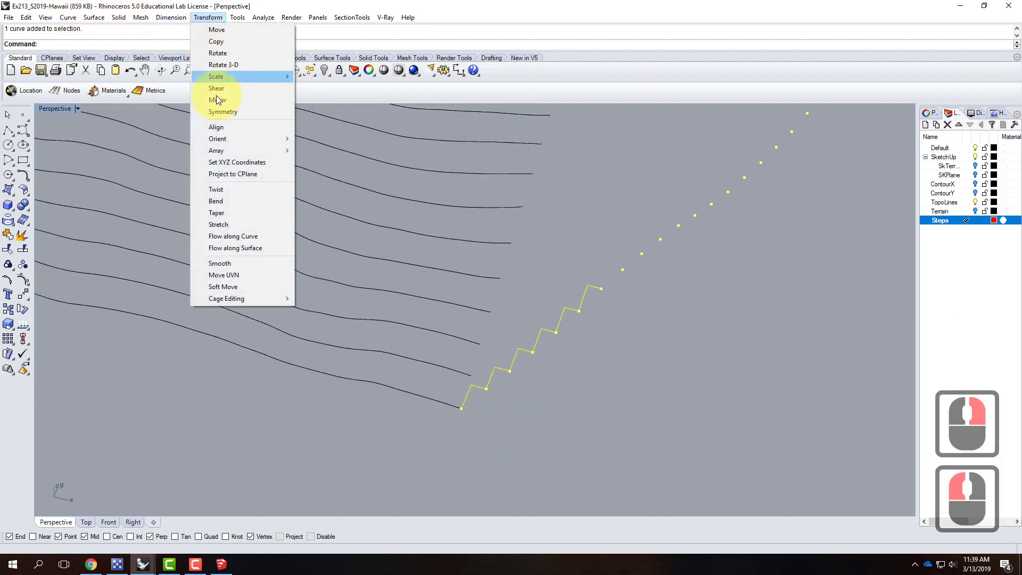
pyautogui.click(242, 64)
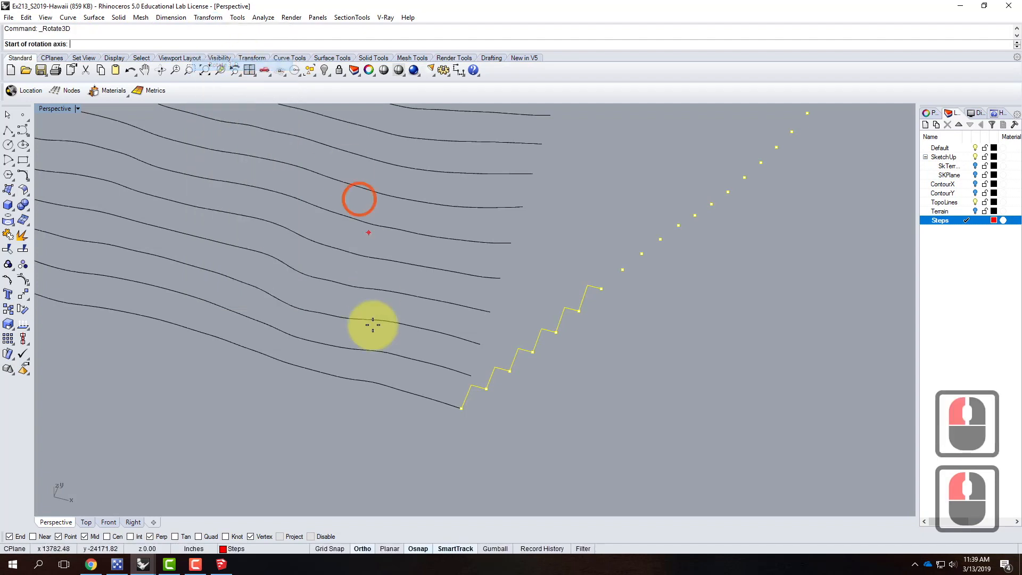
pyautogui.click(463, 407)
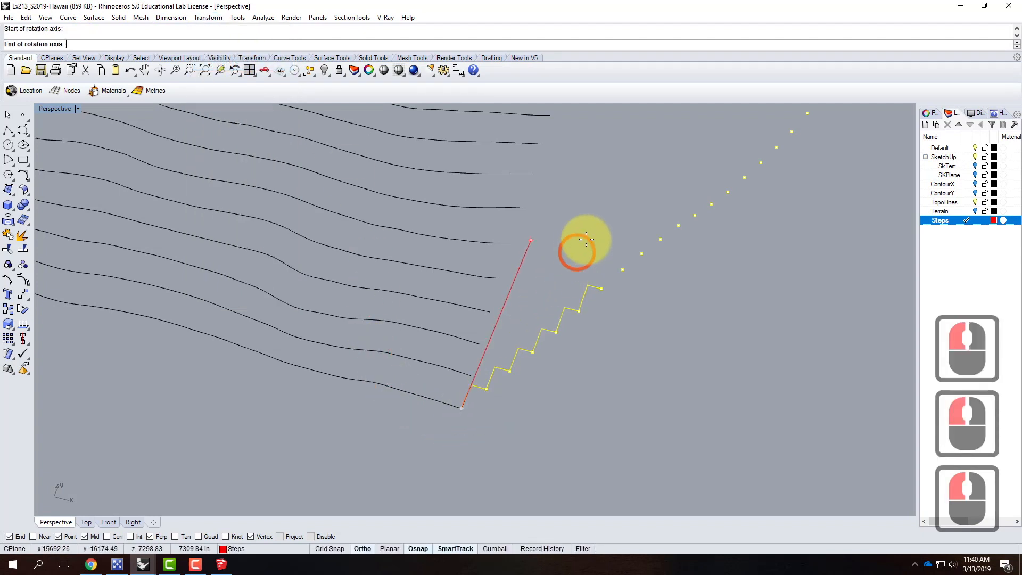
pyautogui.click(607, 208)
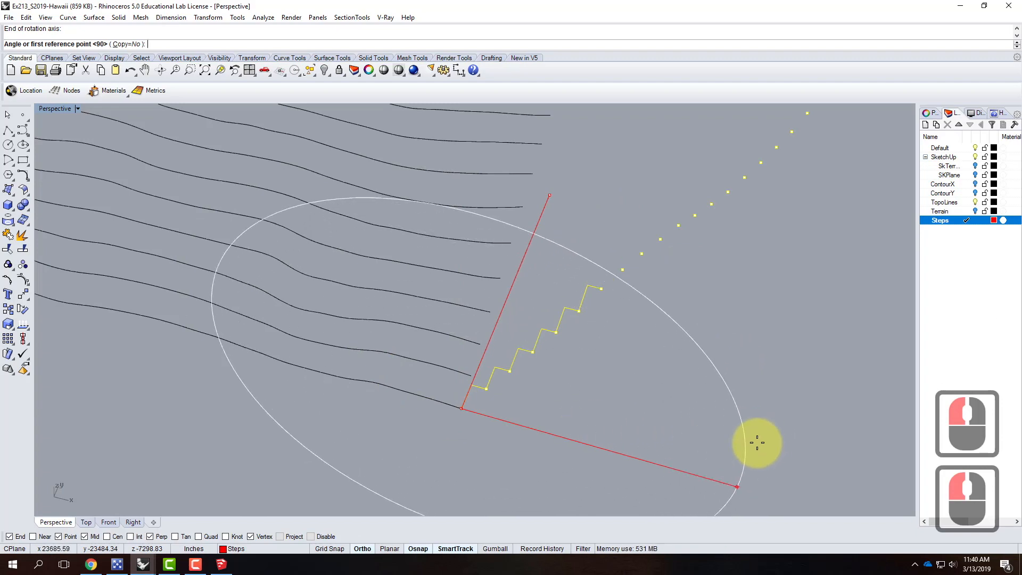
pyautogui.click(677, 244)
pyautogui.click(623, 346)
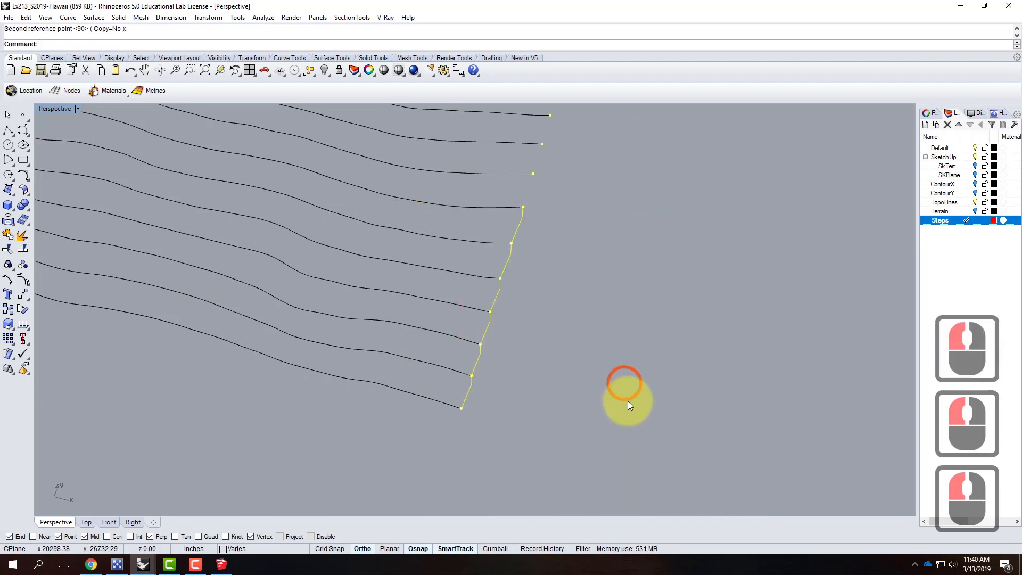
# Step: Examine how the rotated step profile meets the contour ends, from the side in Perspective and in the Right view
pyautogui.moveTo(685, 433); pyautogui.dragTo(589, 390, button='right')
pyautogui.scroll(2, 356, 352)
pyautogui.moveTo(474, 429); pyautogui.dragTo(468, 409, button='right')
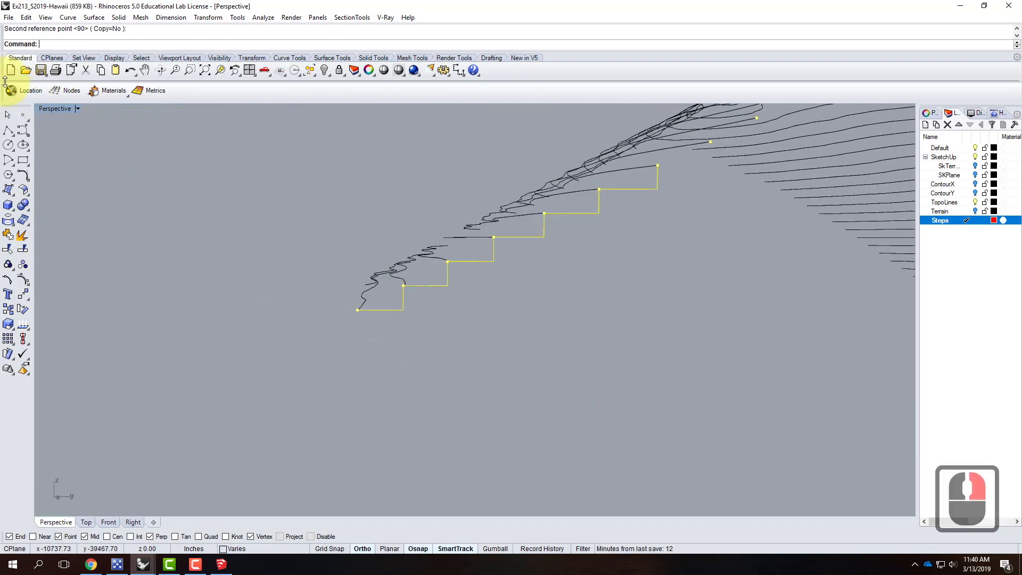
pyautogui.doubleClick(52, 109)
pyautogui.scroll(-20, 582, 419)
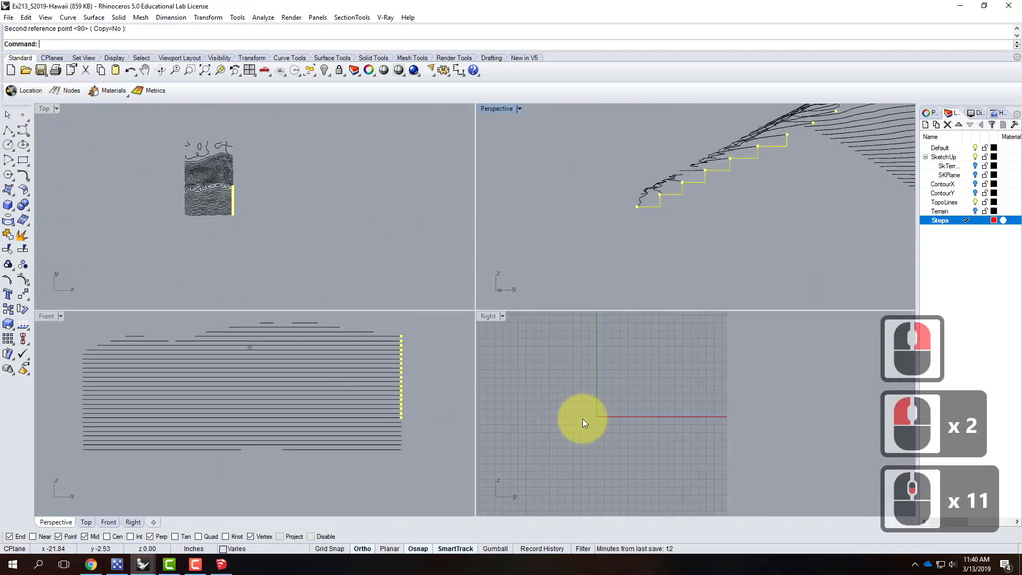
pyautogui.scroll(-5, 639, 415)
pyautogui.scroll(10, 493, 452)
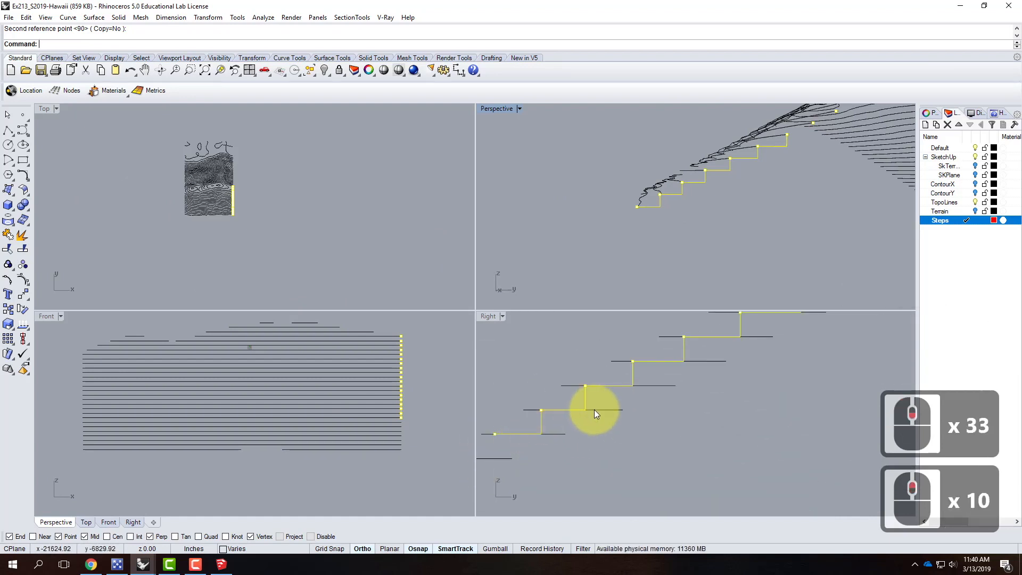
pyautogui.scroll(-5, 617, 415)
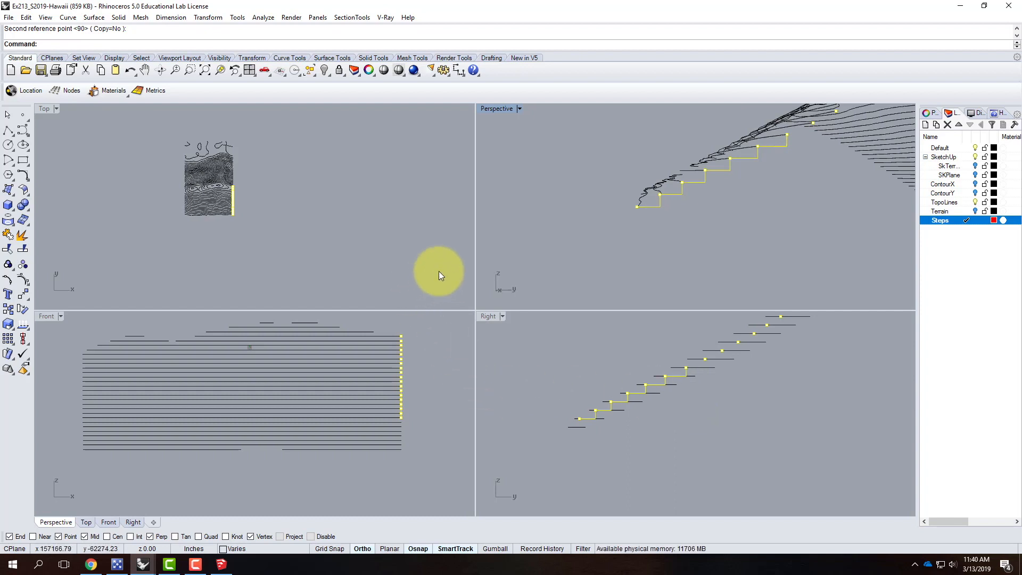
# Step: Deselect the step profile and set the Perspective view's construction plane to World Top
pyautogui.doubleClick(500, 110)
pyautogui.moveTo(721, 196); pyautogui.dragTo(416, 234, button='right')
pyautogui.scroll(-11, 505, 215)
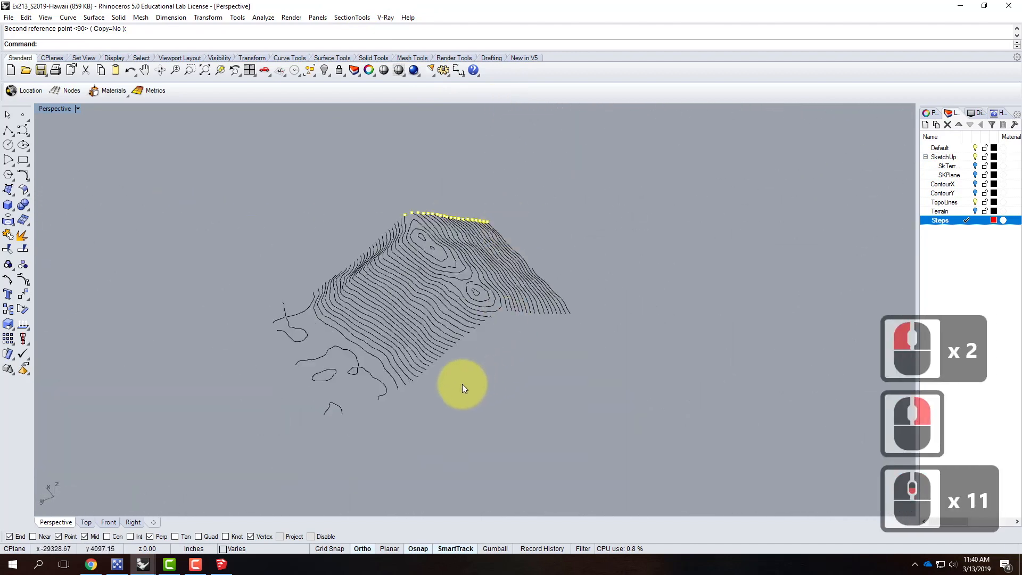
pyautogui.scroll(3, 439, 381)
pyautogui.press('Escape')
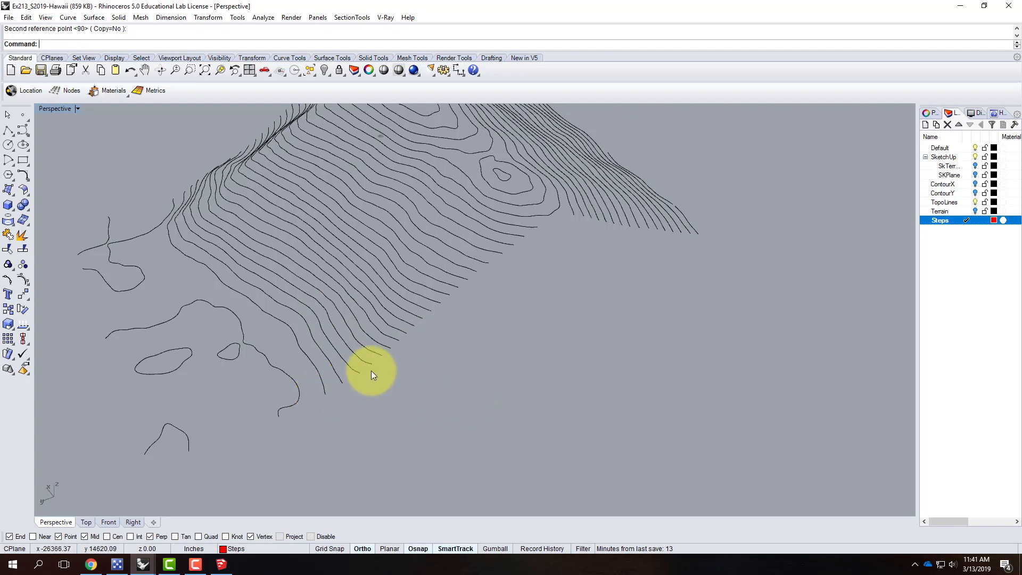
pyautogui.click(77, 108)
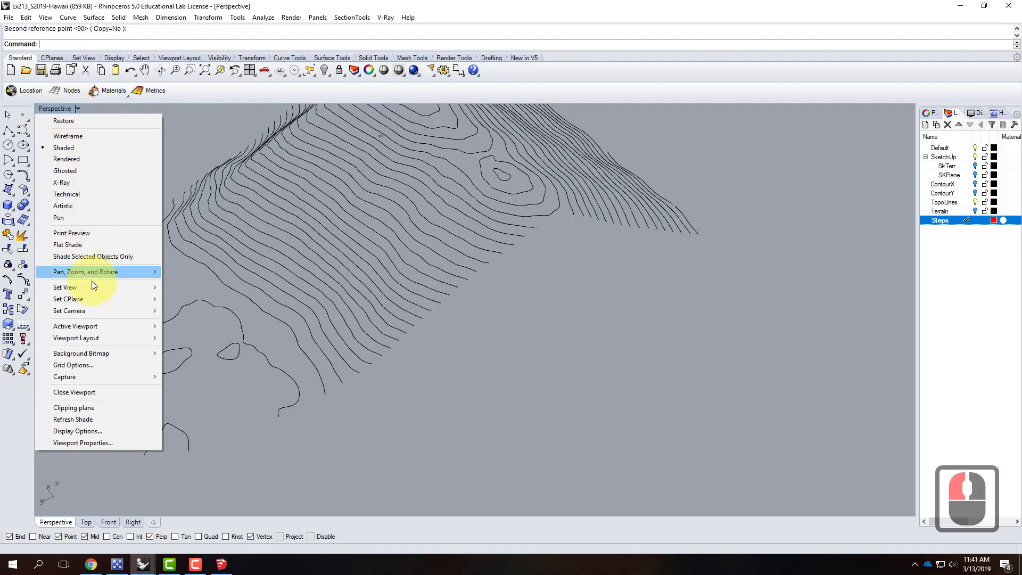
pyautogui.moveTo(88, 300)
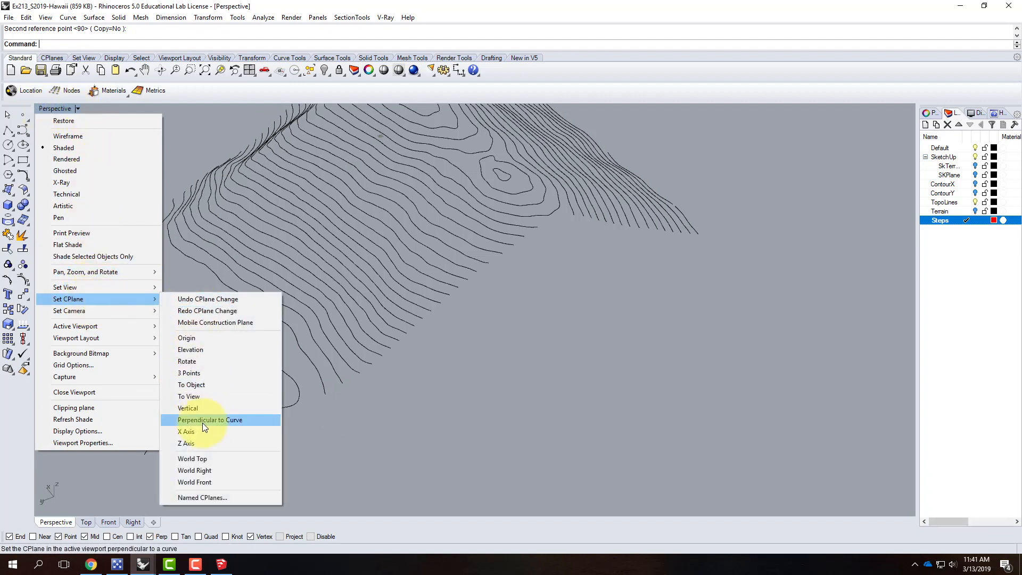
pyautogui.click(194, 459)
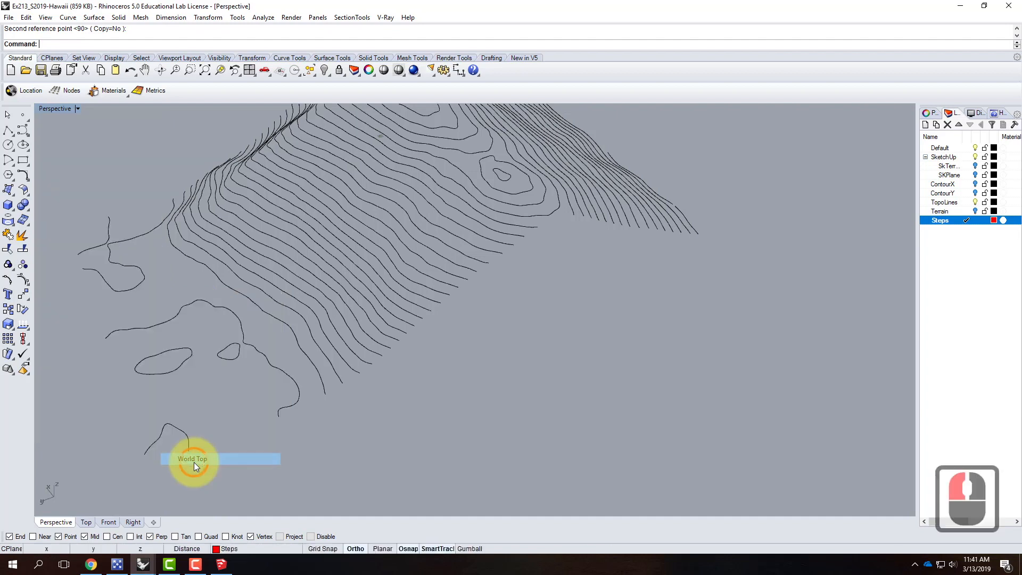
# Step: Define a vertical three-point construction plane with its origin at a lower contour's endpoint on the terrain's opposite edge and X along that edge
pyautogui.click(77, 111)
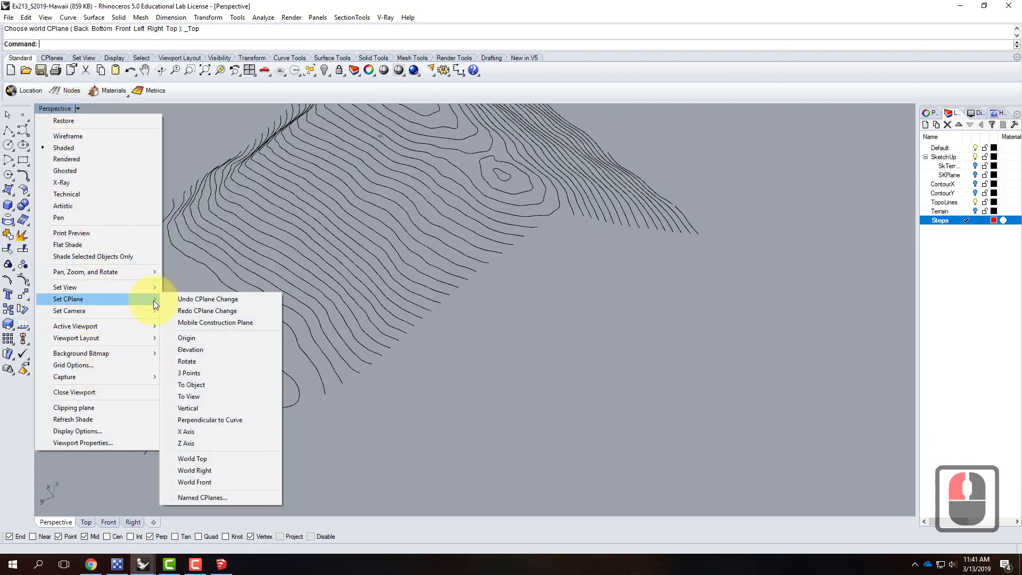
pyautogui.click(209, 372)
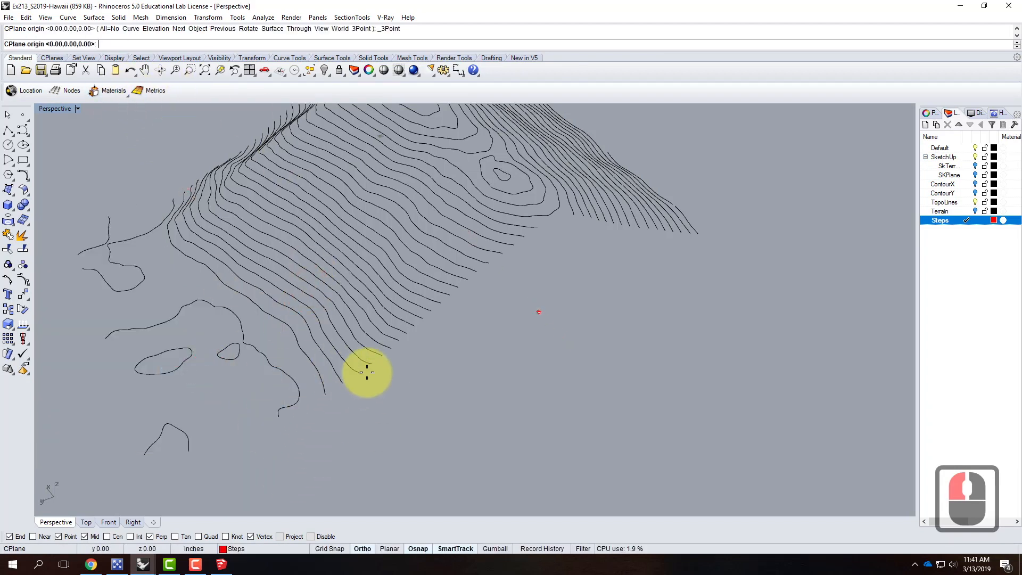
pyautogui.scroll(2, 372, 405)
pyautogui.scroll(1, 373, 406)
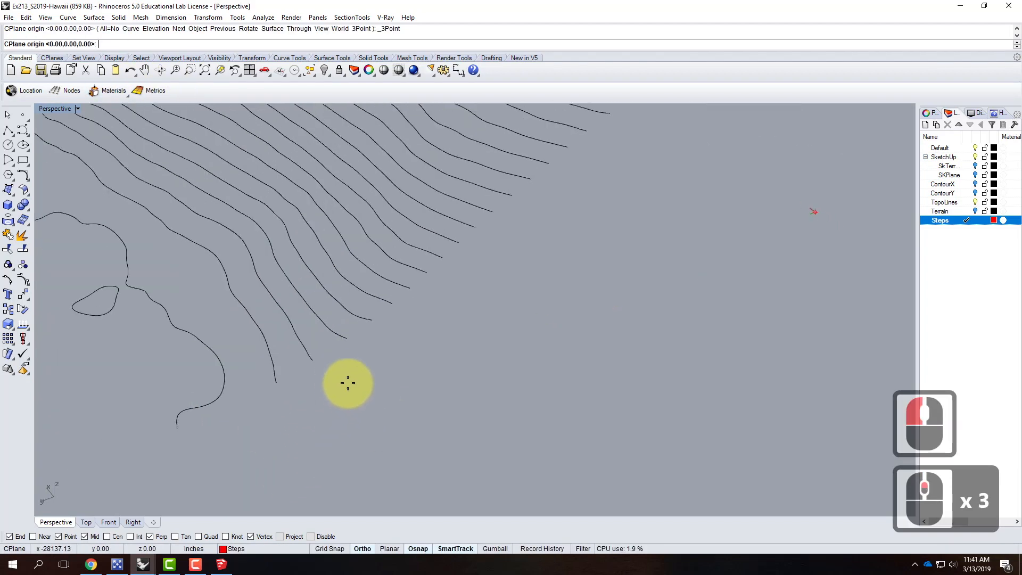
pyautogui.click(311, 359)
pyautogui.scroll(-4, 365, 417)
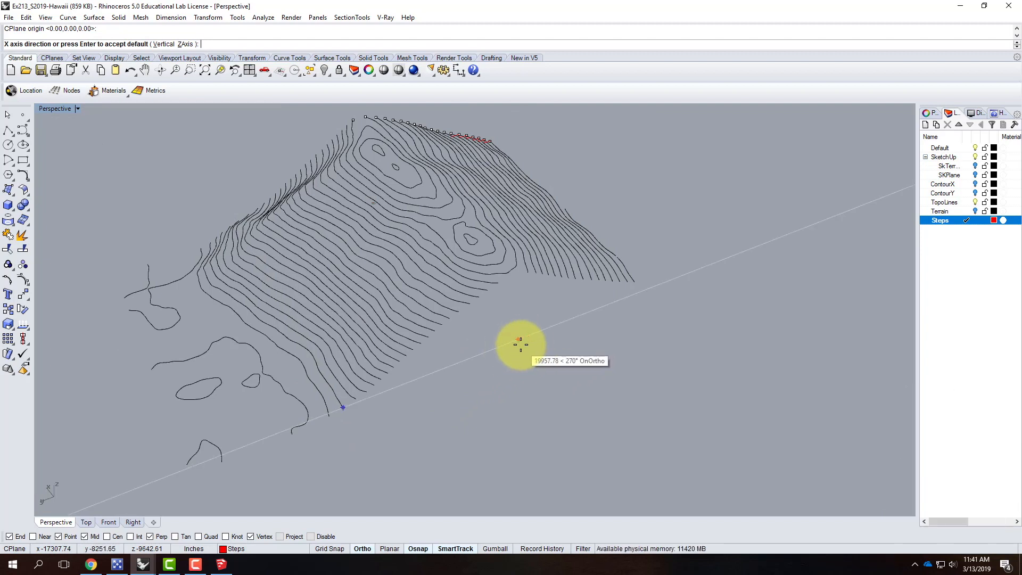
pyautogui.click(521, 344)
pyautogui.scroll(7, 342, 392)
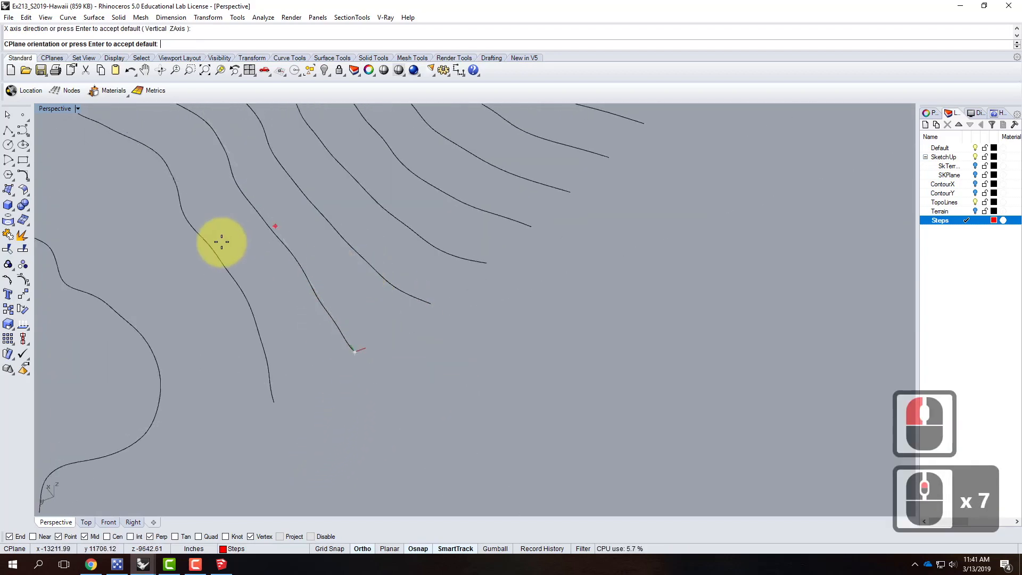
pyautogui.doubleClick(52, 110)
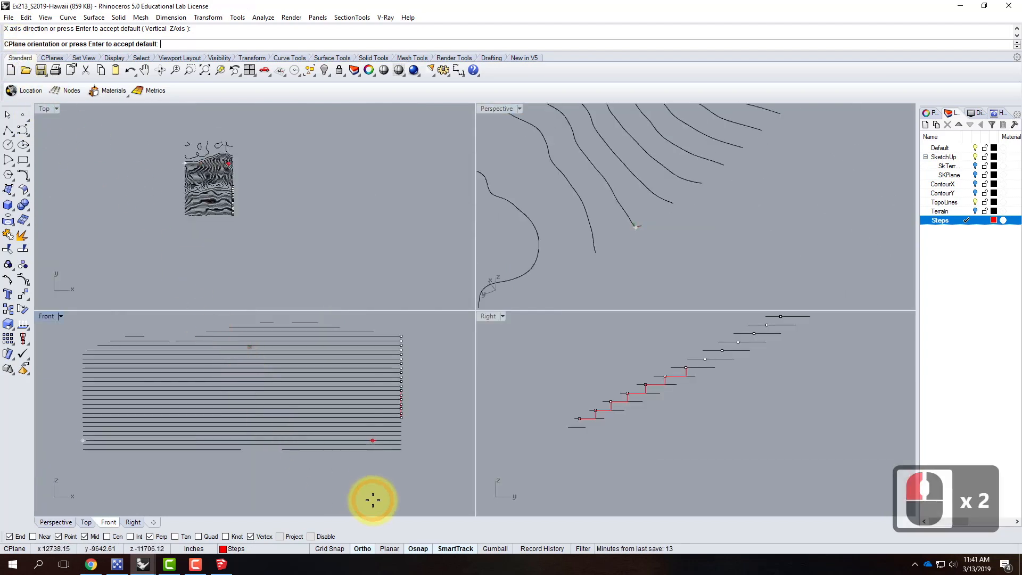
pyautogui.scroll(-2, 189, 355)
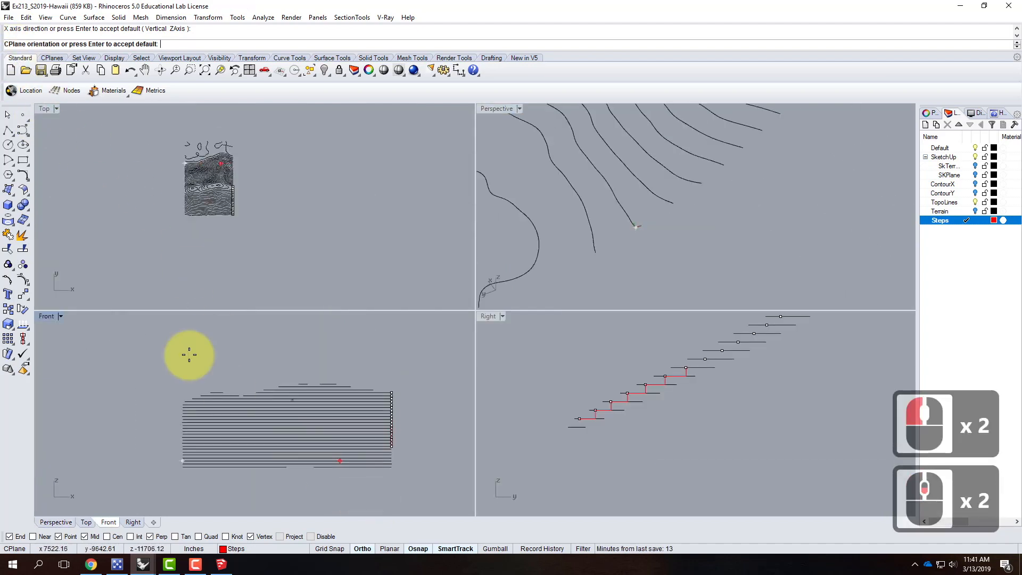
pyautogui.click(149, 361)
pyautogui.click(537, 125)
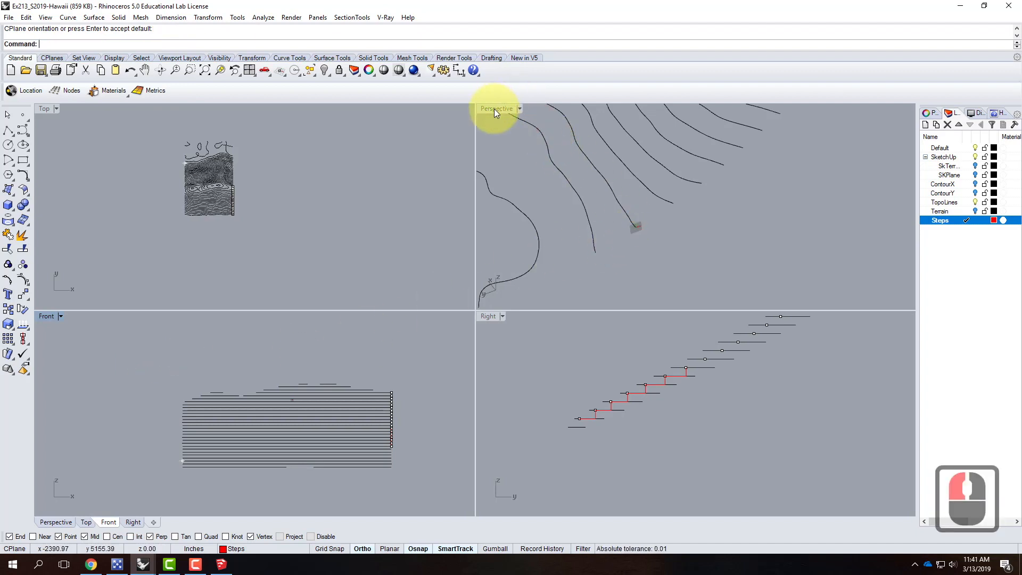
# Step: Set the grid line count to 2000 for all viewports to enlarge the construction plane's grid
pyautogui.doubleClick(494, 109)
pyautogui.scroll(4, 414, 355)
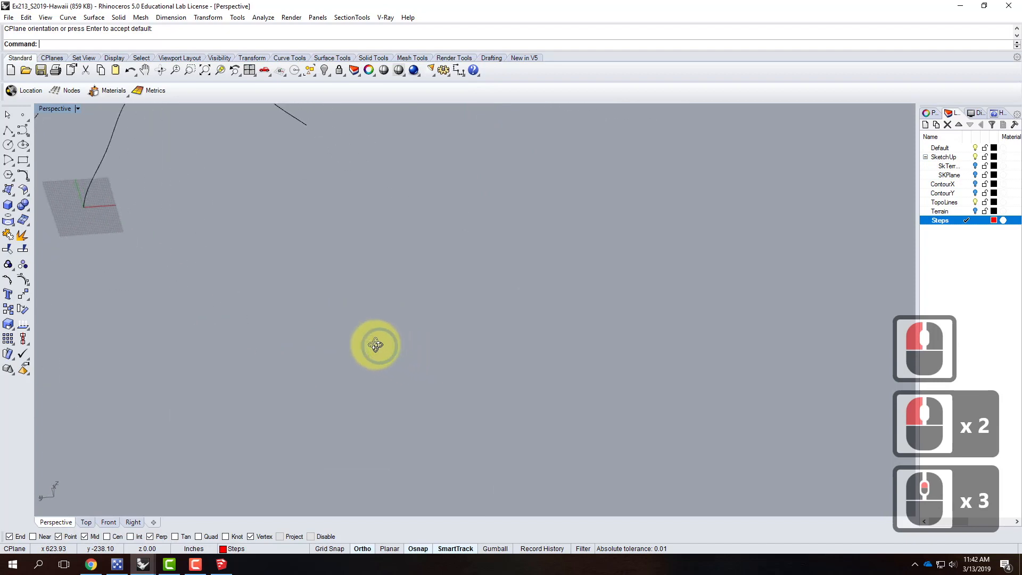
pyautogui.moveTo(375, 345); pyautogui.dragTo(366, 349, button='right')
pyautogui.scroll(-4, 366, 349)
pyautogui.moveTo(308, 320); pyautogui.dragTo(352, 367, button='right')
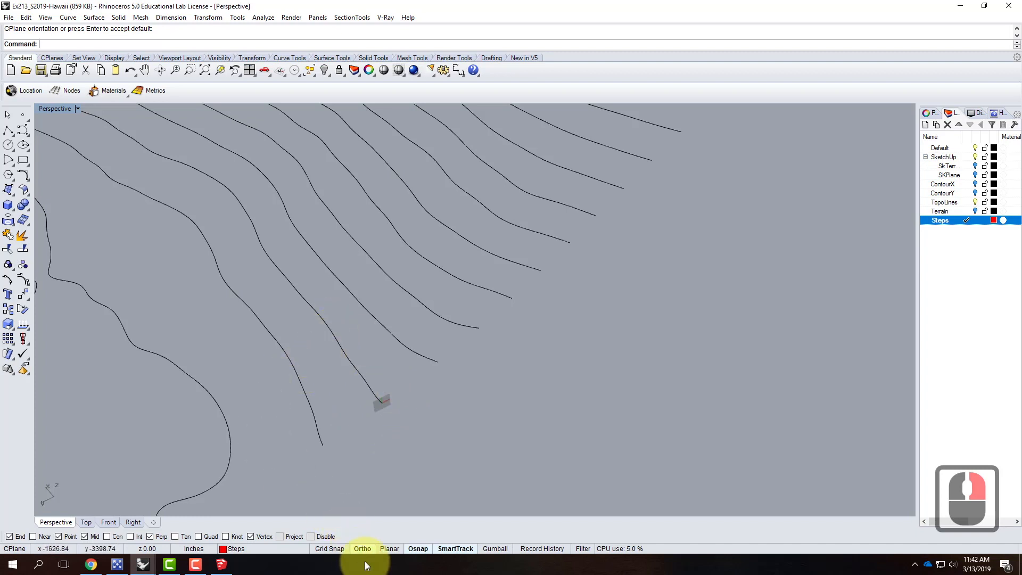
pyautogui.rightClick(332, 549)
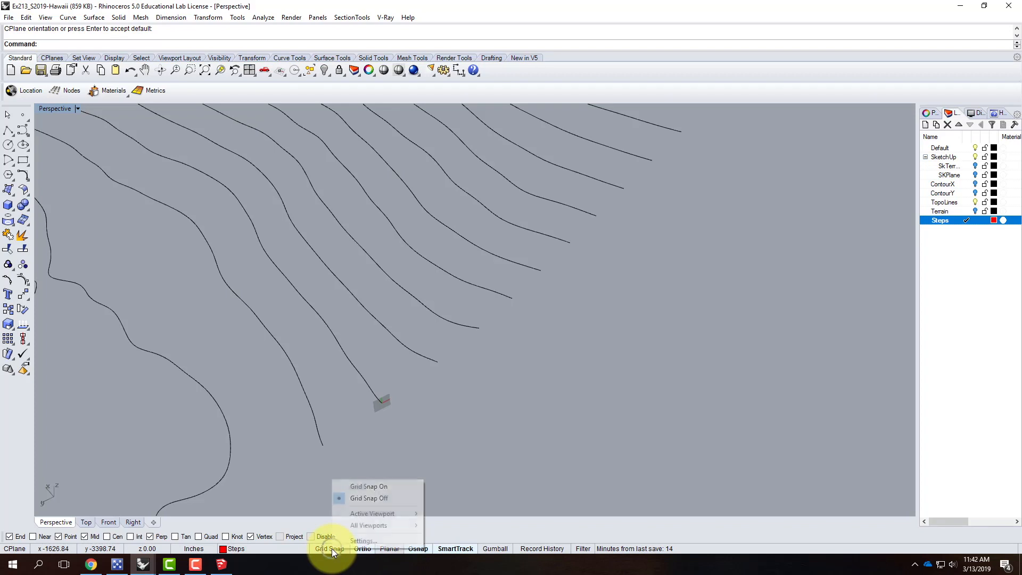
pyautogui.click(394, 540)
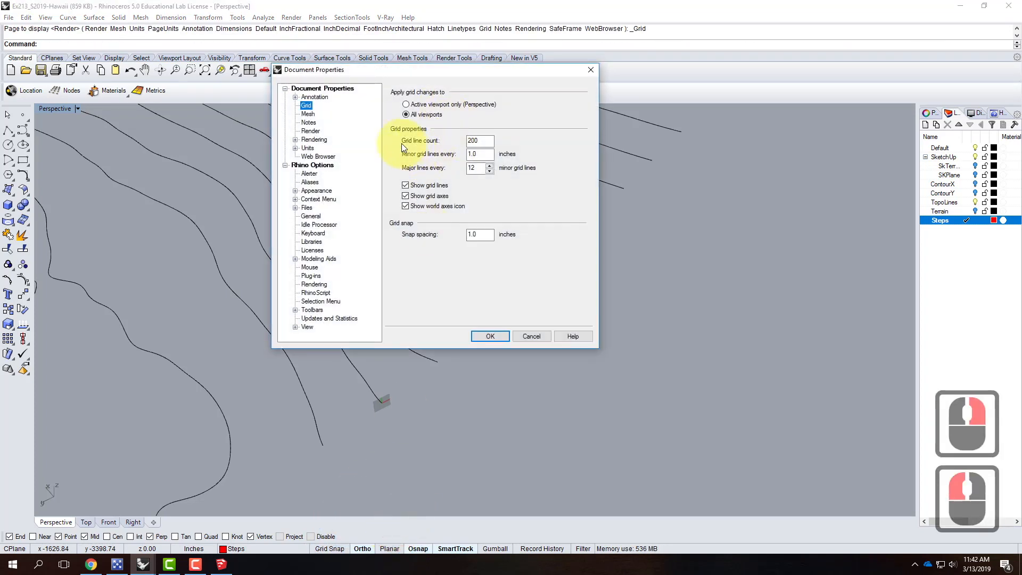
pyautogui.click(483, 141)
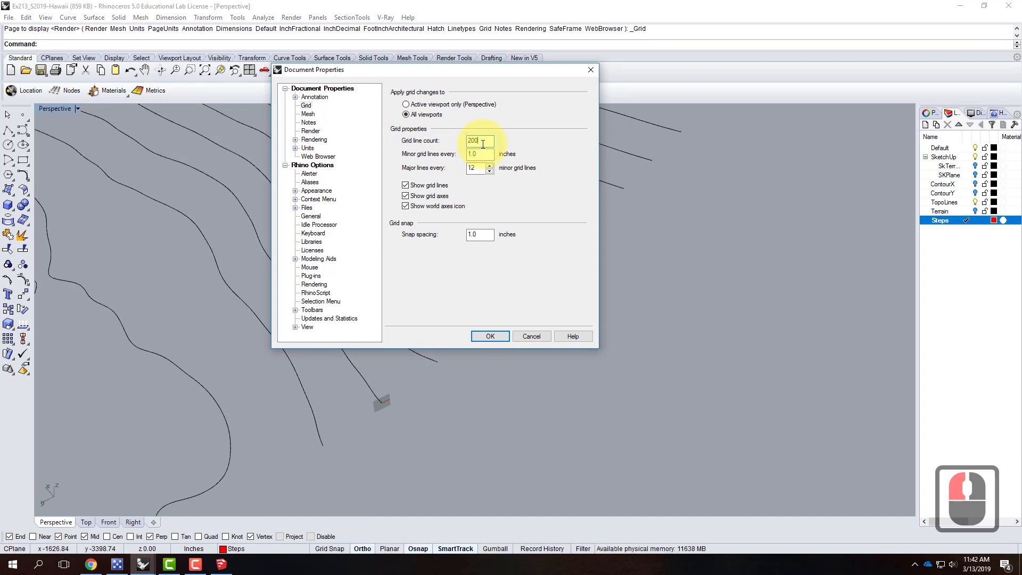
pyautogui.write('000')
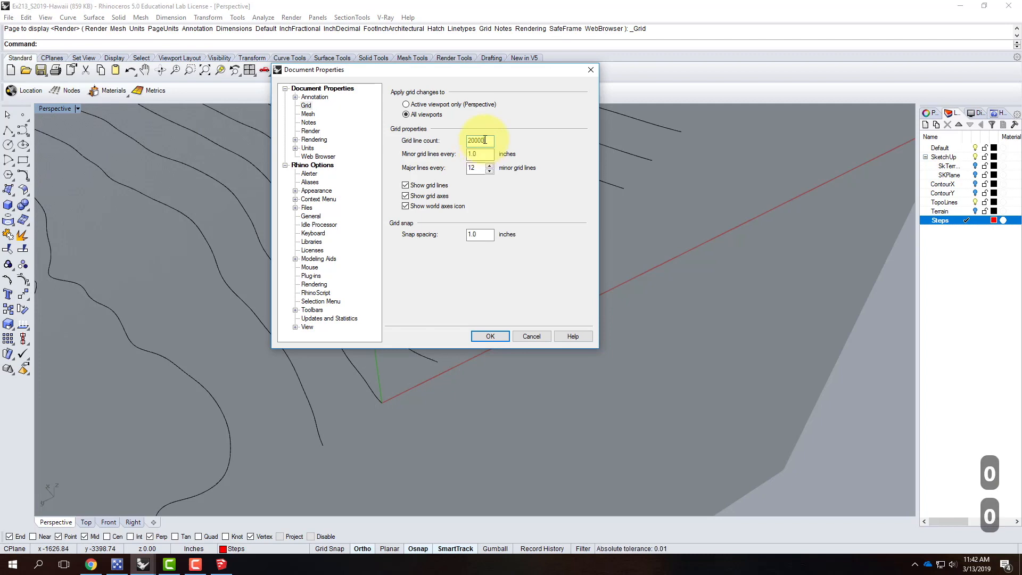
pyautogui.press('BackSpace')
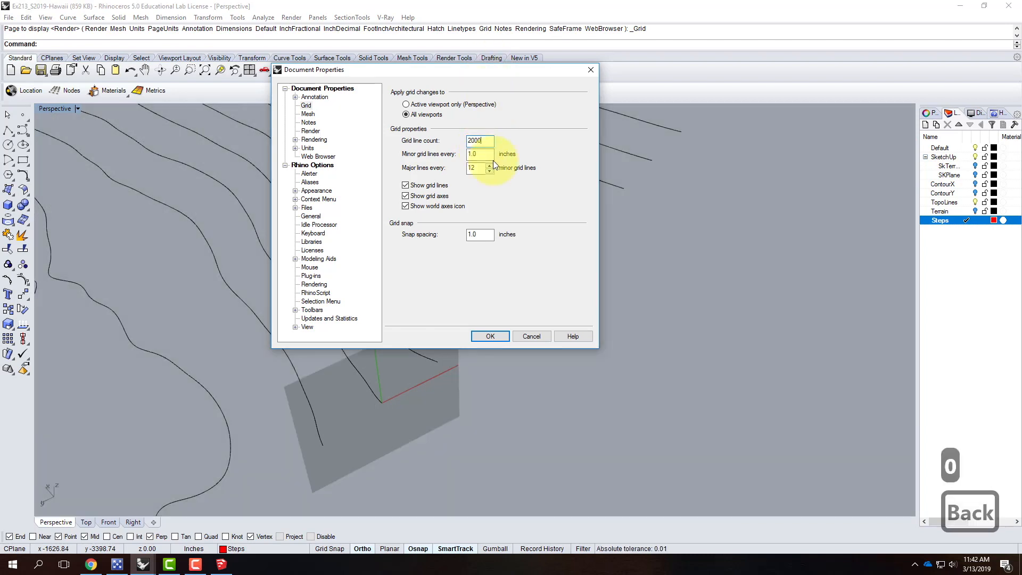
pyautogui.click(490, 335)
# Step: Draw a stepped polyline from the construction plane's origin up through the ends of the next seven contours along the terrain's edge
pyautogui.scroll(-4, 587, 378)
pyautogui.moveTo(555, 364); pyautogui.dragTo(502, 379, button='right')
pyautogui.scroll(2, 479, 353)
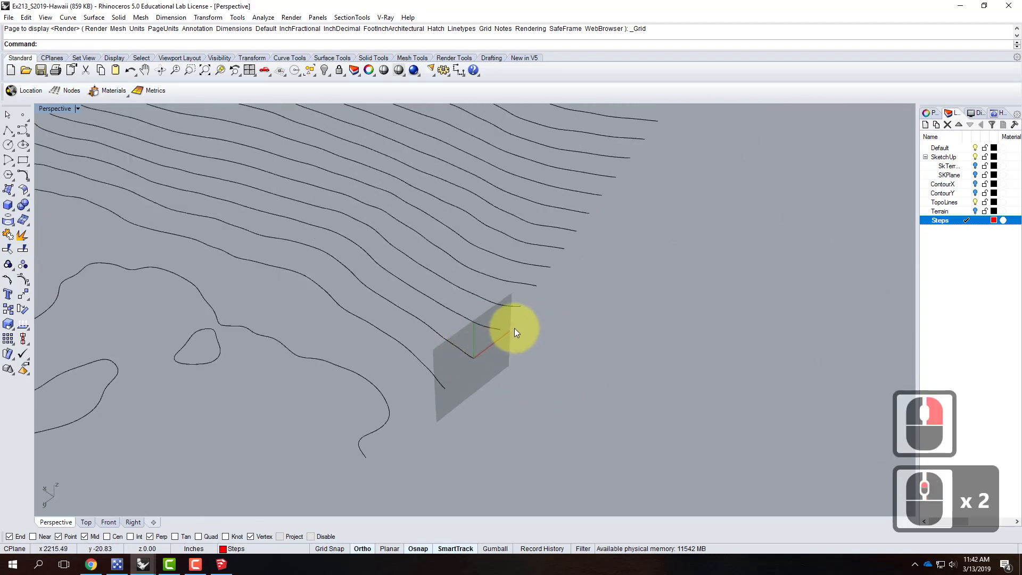
pyautogui.click(10, 131)
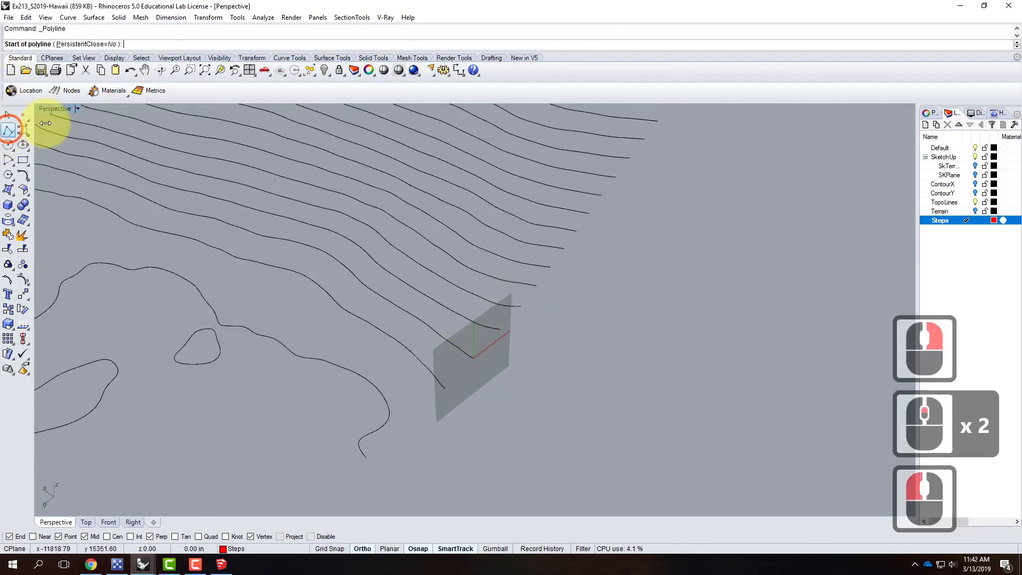
pyautogui.scroll(2, 508, 340)
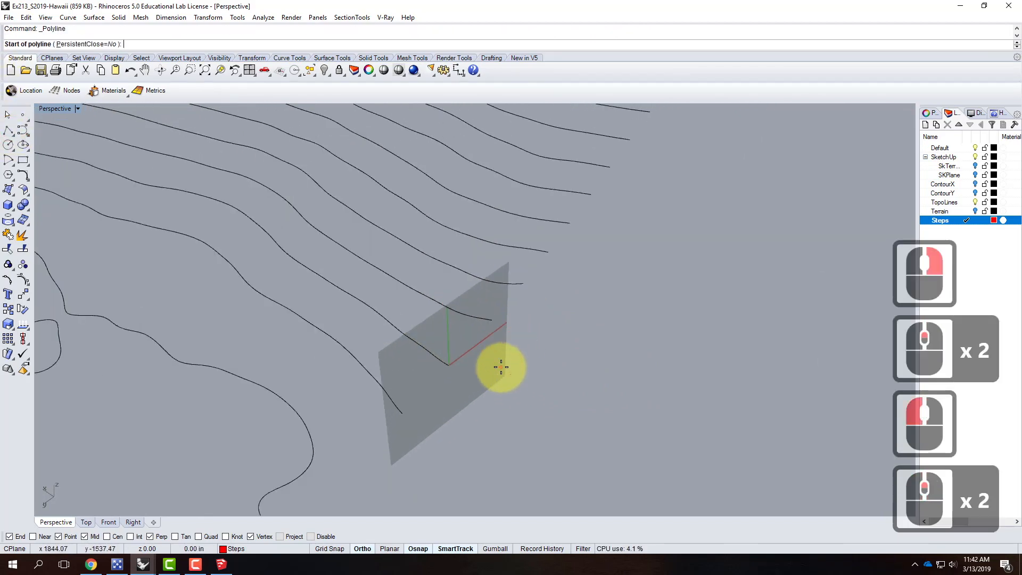
pyautogui.click(450, 366)
pyautogui.click(493, 335)
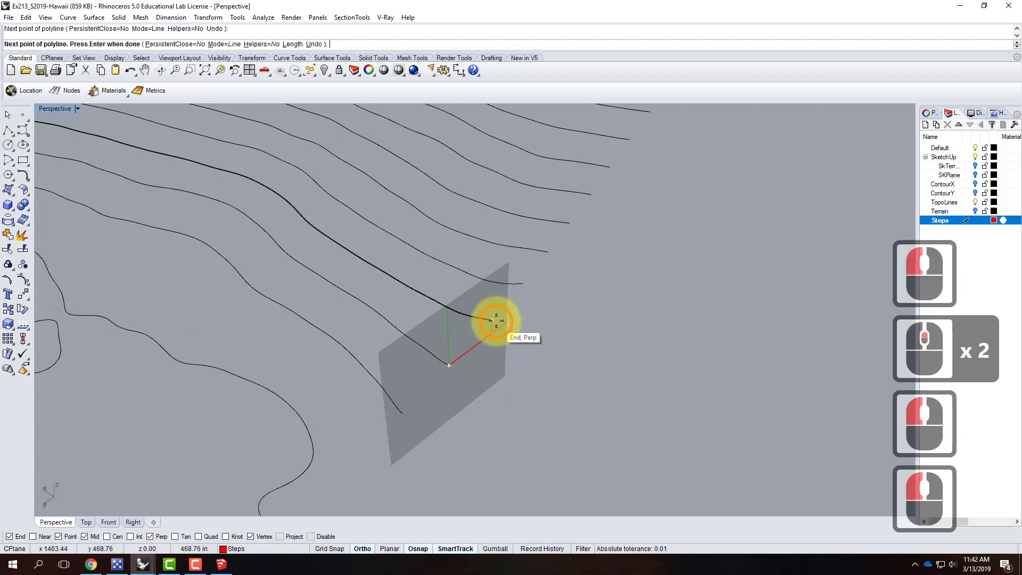
pyautogui.click(492, 320)
pyautogui.click(522, 299)
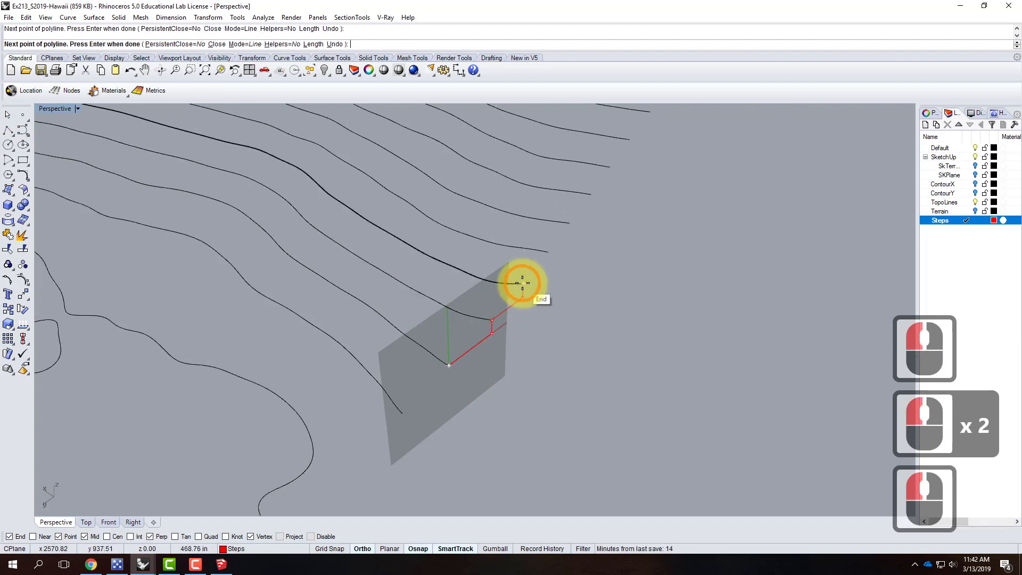
pyautogui.click(524, 283)
pyautogui.click(548, 266)
pyautogui.click(548, 252)
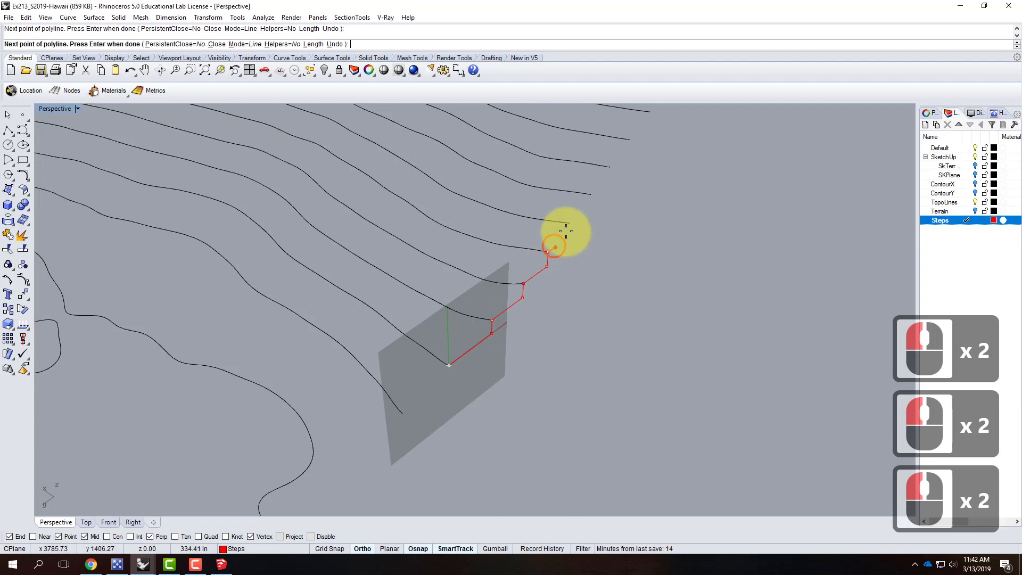
pyautogui.click(570, 220)
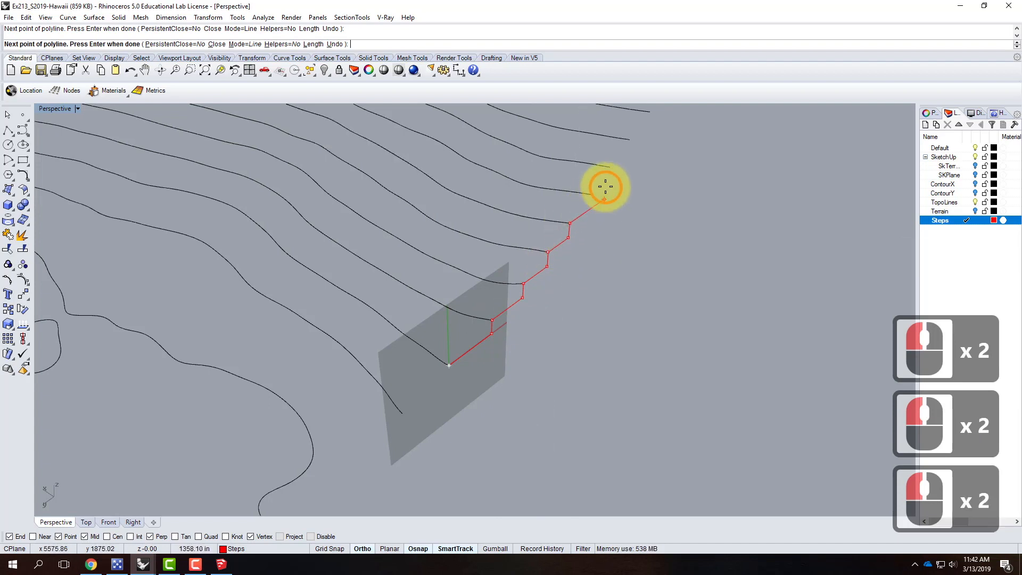
pyautogui.click(590, 207)
pyautogui.click(595, 191)
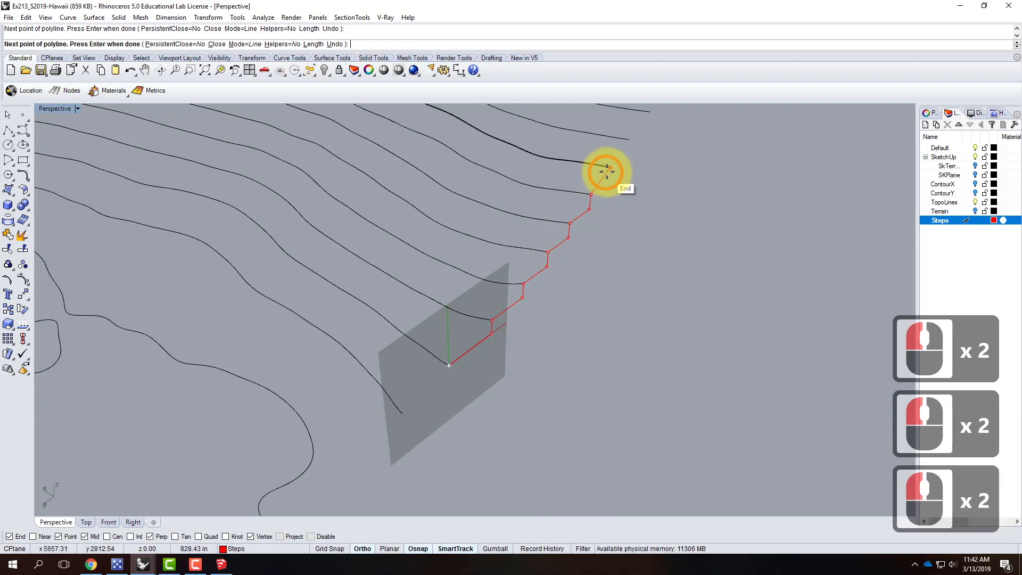
pyautogui.click(609, 174)
pyautogui.click(607, 167)
pyautogui.scroll(-4, 446, 342)
pyautogui.scroll(2, 533, 243)
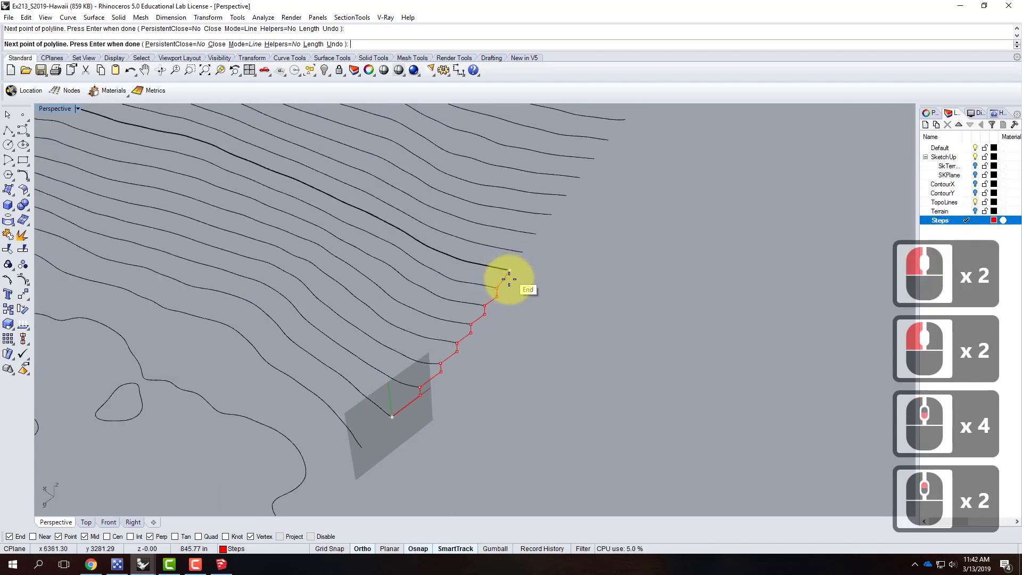
pyautogui.click(509, 272)
pyautogui.click(509, 273)
pyautogui.press('Return')
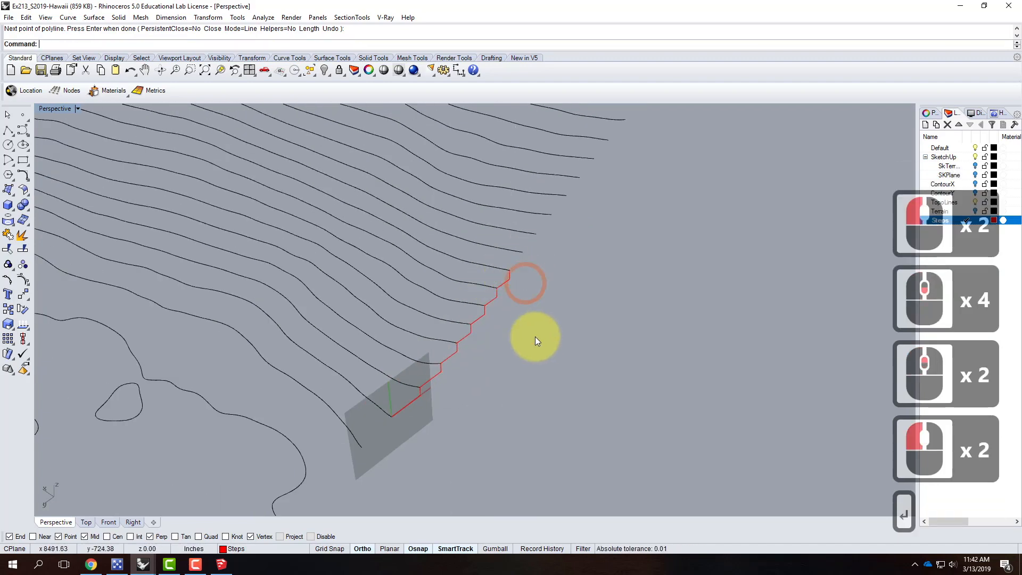
# Step: Select the new stepped polyline and examine it against the contour ends in the Right view of the four-viewport layout
pyautogui.click(467, 330)
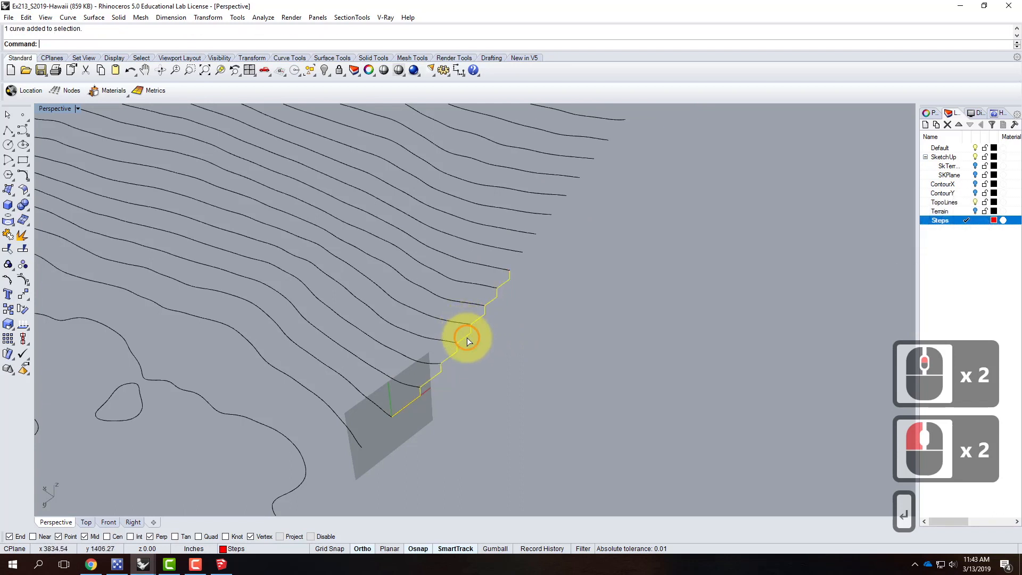
pyautogui.doubleClick(48, 109)
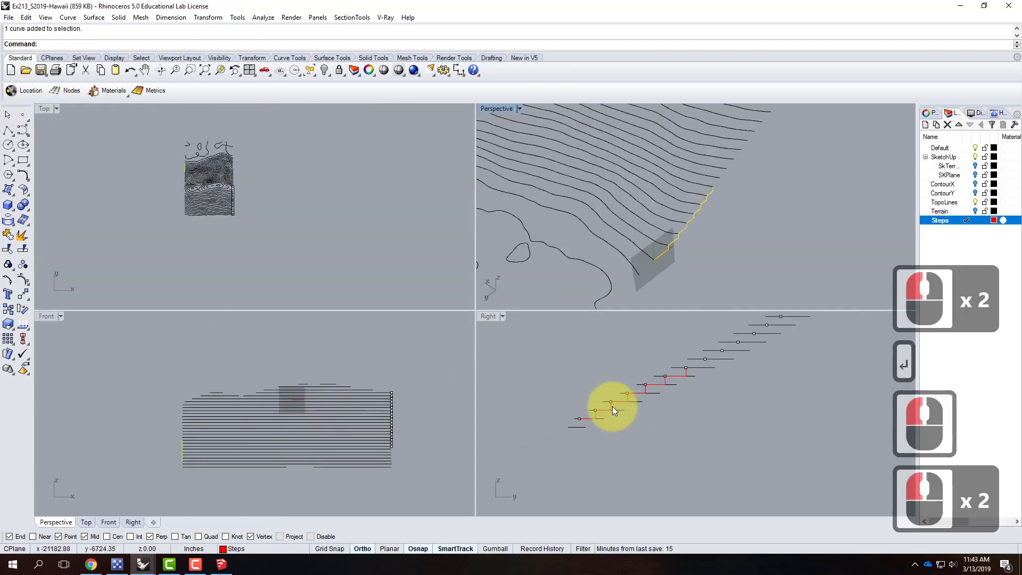
pyautogui.scroll(4, 571, 407)
pyautogui.scroll(-6, 694, 442)
pyautogui.scroll(10, 652, 414)
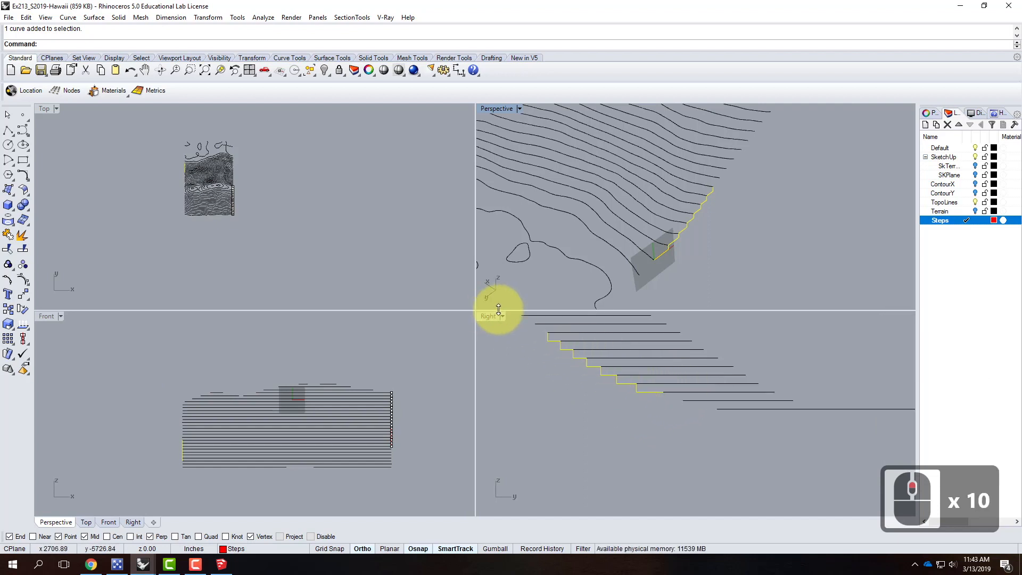
pyautogui.scroll(-7, 639, 404)
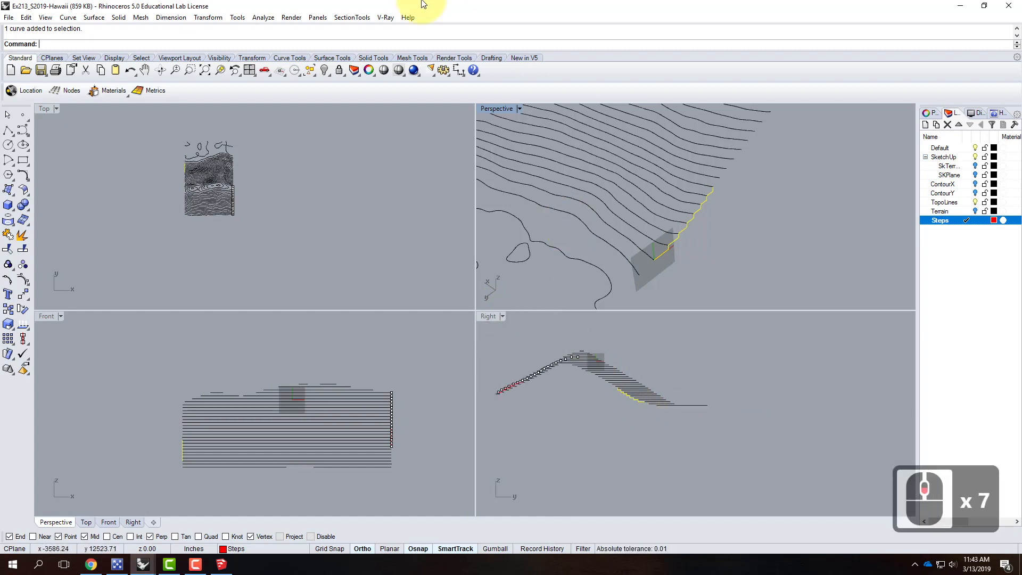
# Step: Switch to the open Ex213_S2019 Rhino model and examine the stepped profiles around its terrain from several sides
pyautogui.click(961, 11)
pyautogui.click(142, 565)
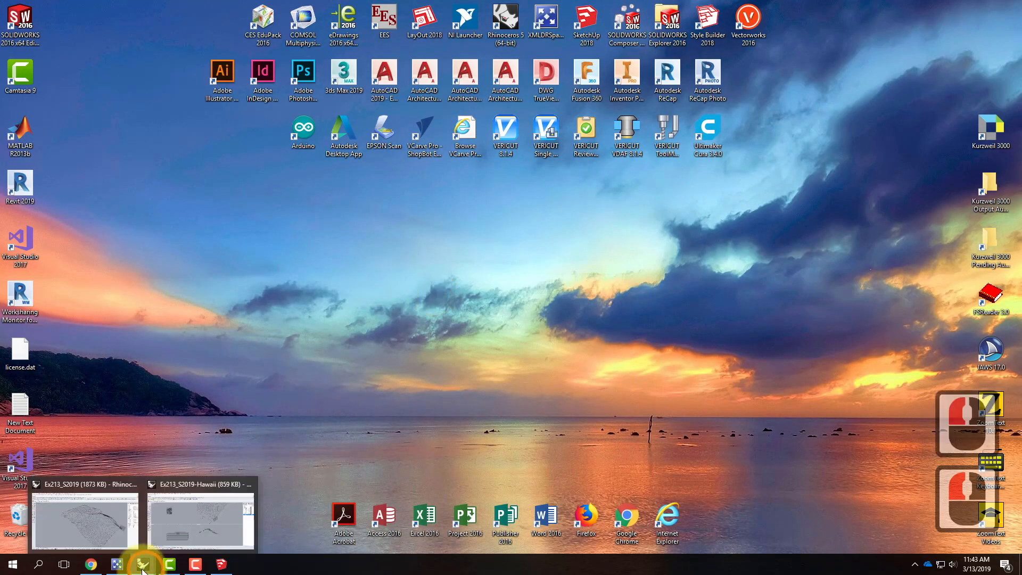
pyautogui.click(87, 521)
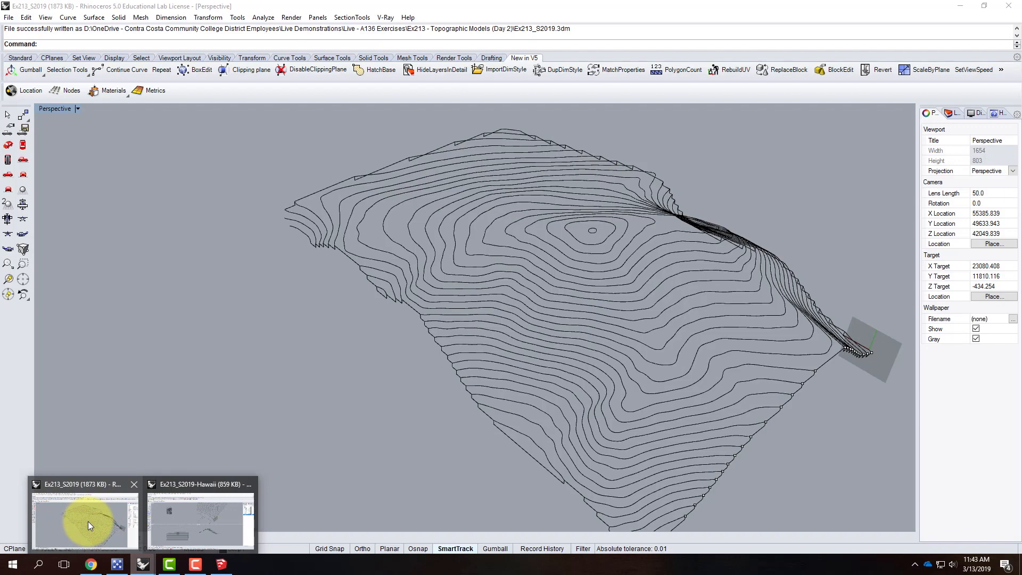
pyautogui.doubleClick(654, 357)
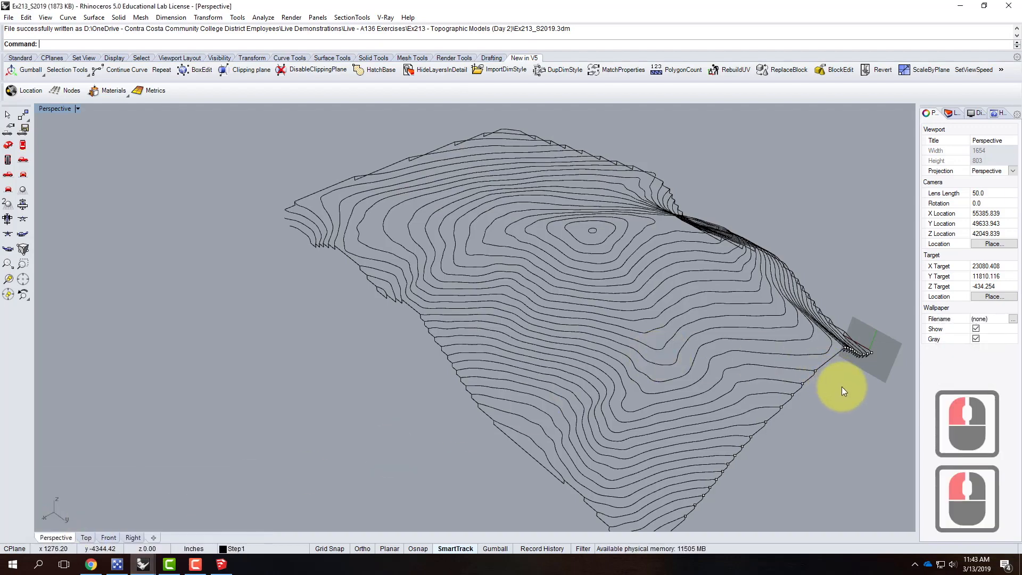
pyautogui.scroll(-2, 826, 419)
pyautogui.moveTo(826, 418); pyautogui.dragTo(558, 306, button='right')
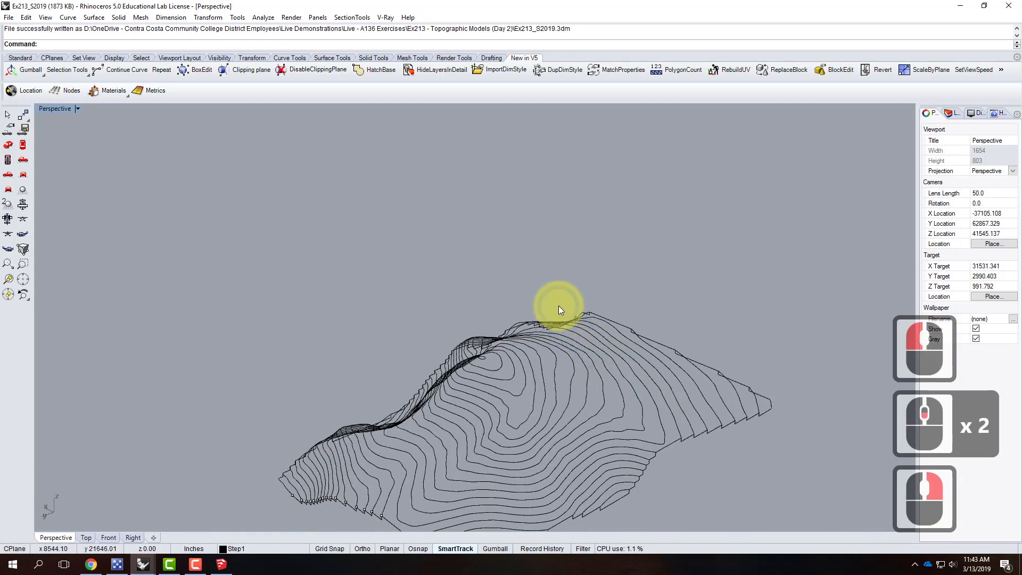
pyautogui.scroll(-3, 565, 407)
pyautogui.scroll(3, 565, 407)
pyautogui.moveTo(665, 418); pyautogui.dragTo(761, 342, button='right')
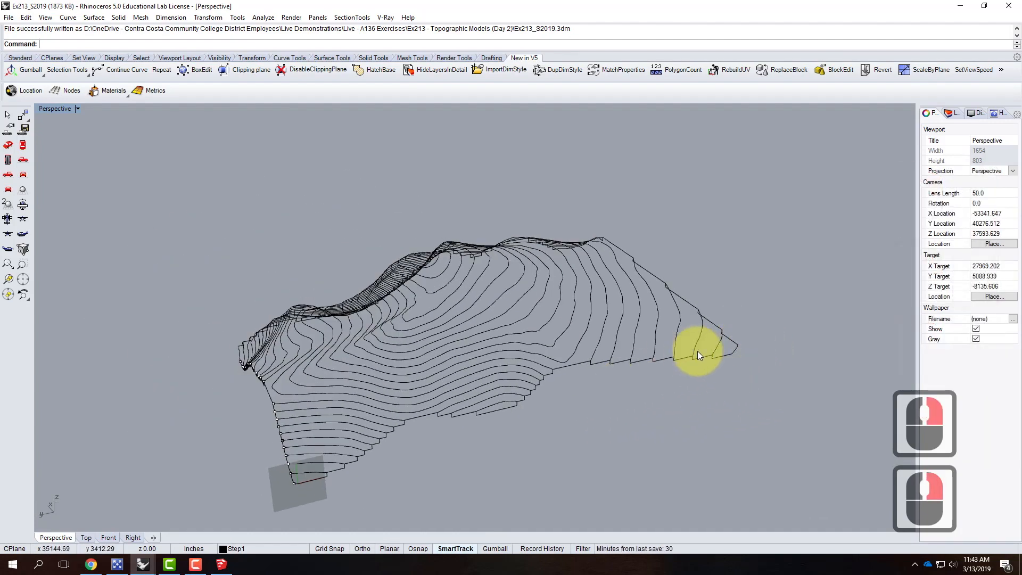
pyautogui.scroll(-2, 697, 350)
pyautogui.moveTo(642, 407); pyautogui.dragTo(672, 392, button='right')
pyautogui.scroll(4, 568, 350)
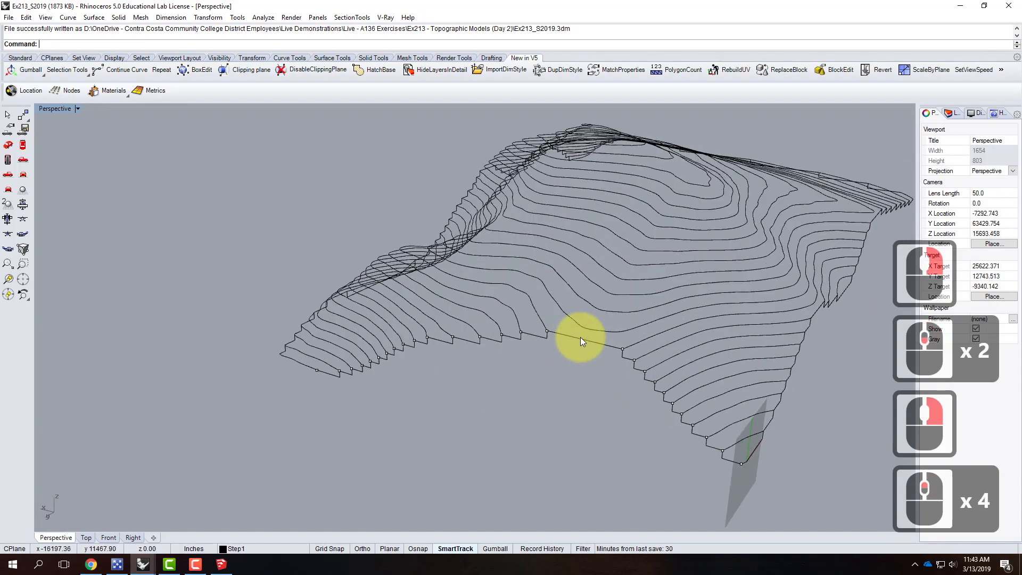
# Step: Assign the four stepped edge profiles around the terrain to the Step1 layer and deselect them
pyautogui.click(581, 337)
pyautogui.moveTo(328, 344); pyautogui.dragTo(548, 330, button='right')
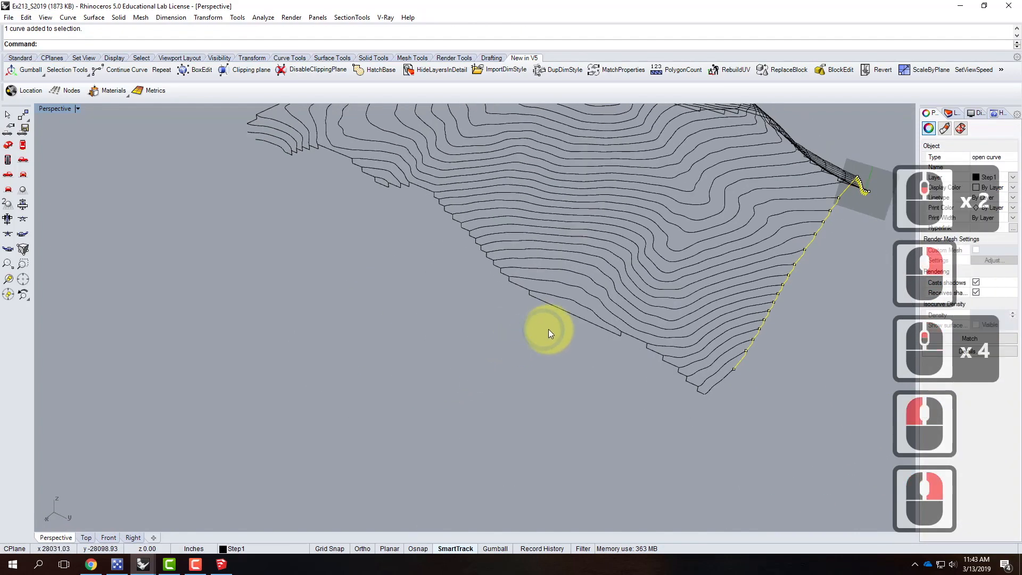
pyautogui.keyDown('shift'); pyautogui.click(573, 314); pyautogui.keyUp('shift')
pyautogui.scroll(-2, 426, 305)
pyautogui.scroll(2, 382, 177)
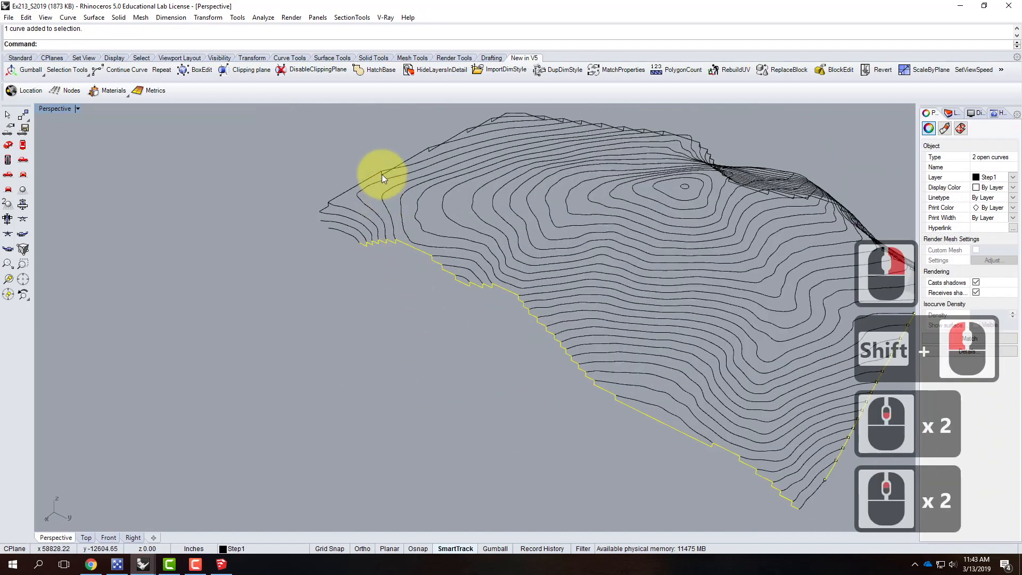
pyautogui.keyDown('shift'); pyautogui.click(351, 190); pyautogui.keyUp('shift')
pyautogui.scroll(-3, 506, 238)
pyautogui.scroll(3, 682, 285)
pyautogui.moveTo(682, 286); pyautogui.dragTo(662, 432, button='right')
pyautogui.keyDown('shift'); pyautogui.click(654, 378); pyautogui.keyUp('shift')
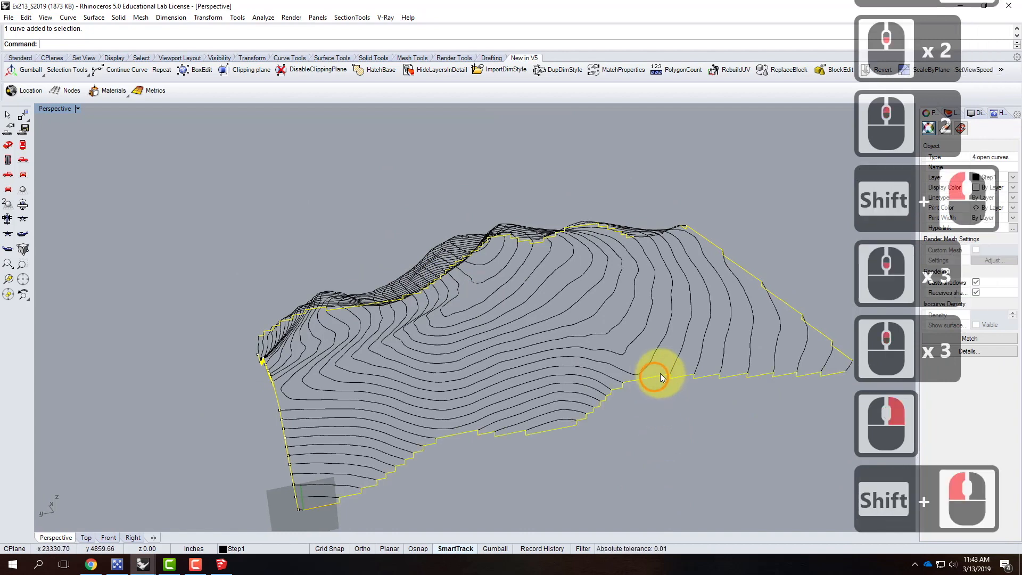
pyautogui.click(956, 113)
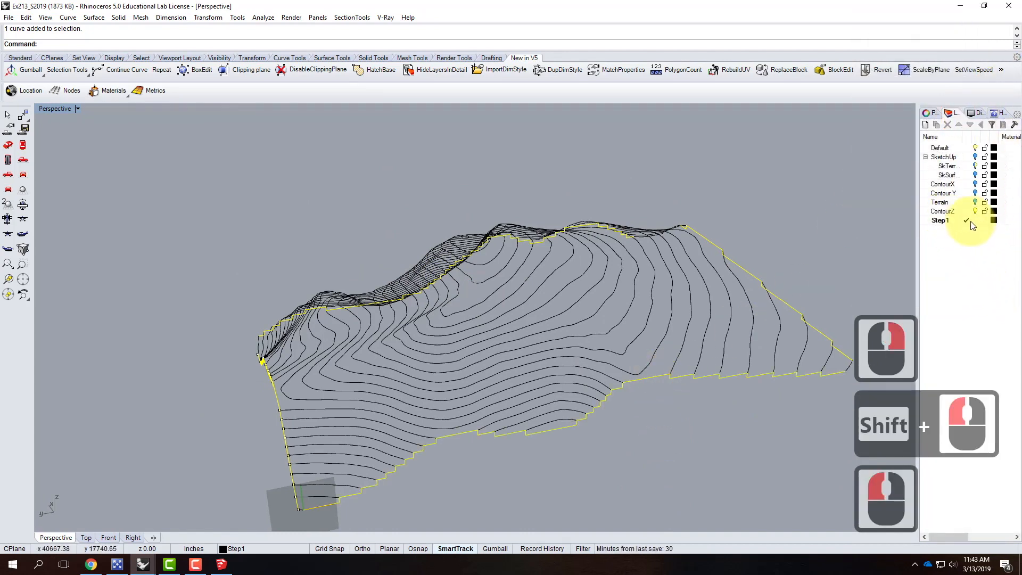
pyautogui.rightClick(943, 220)
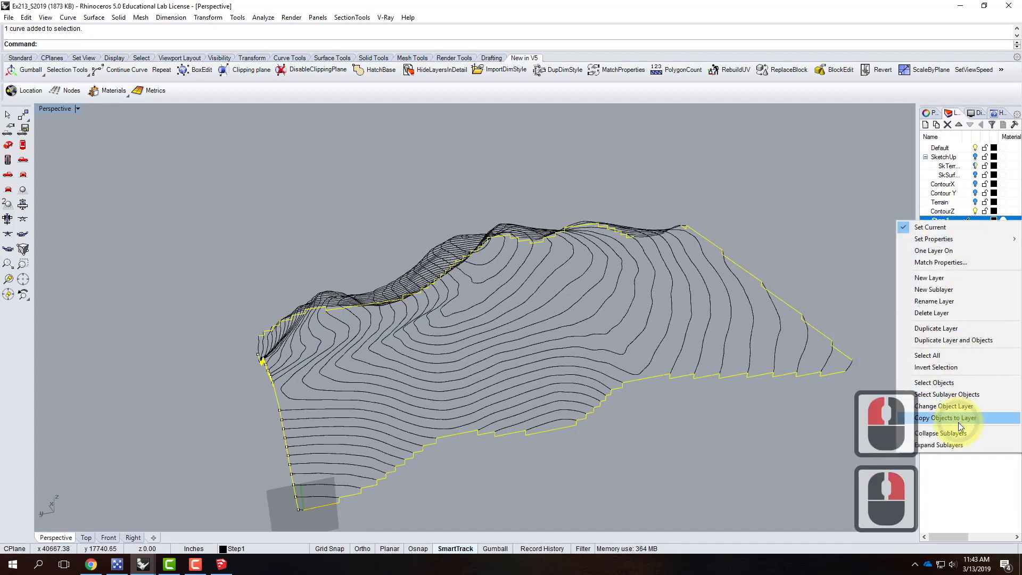
pyautogui.click(925, 407)
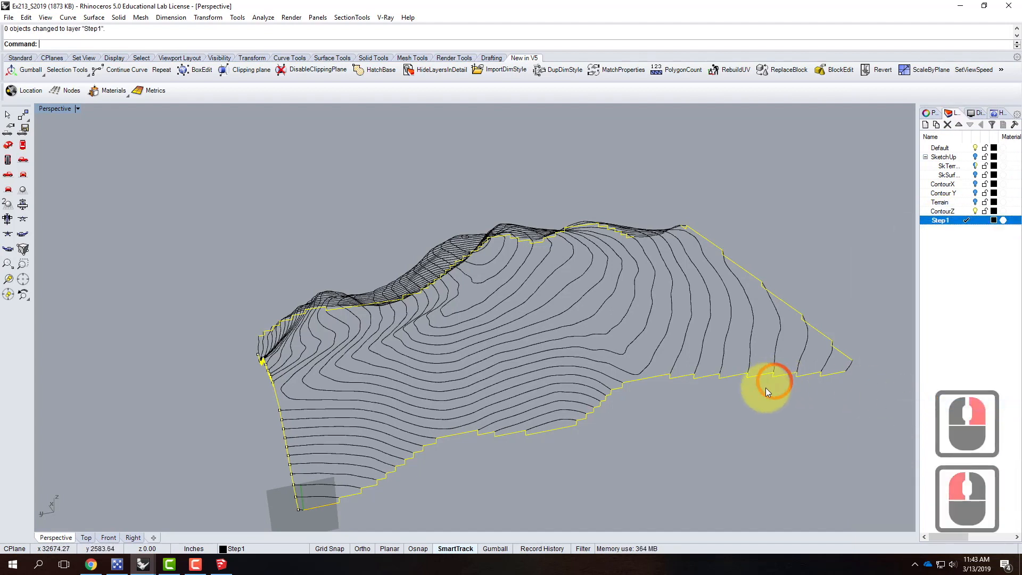
pyautogui.click(771, 430)
# Step: Examine the stepped edges around the terrain, closing in on its lowest corner, and select the short lowest contour there
pyautogui.moveTo(384, 360); pyautogui.dragTo(446, 336, button='right')
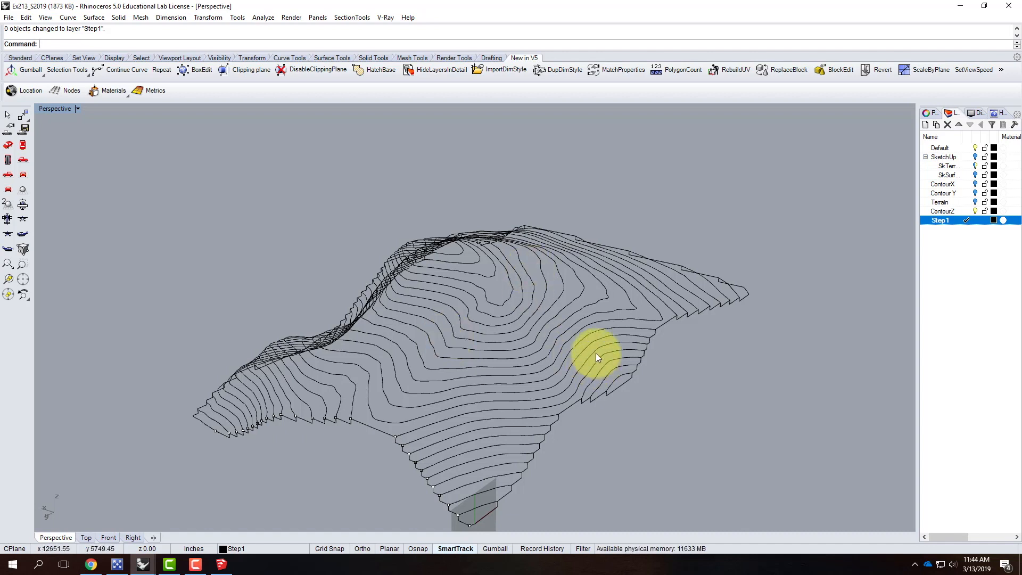
pyautogui.moveTo(799, 331); pyautogui.dragTo(404, 342, button='right')
pyautogui.scroll(-2, 608, 367)
pyautogui.scroll(3, 608, 367)
pyautogui.moveTo(657, 406); pyautogui.dragTo(577, 386, button='right')
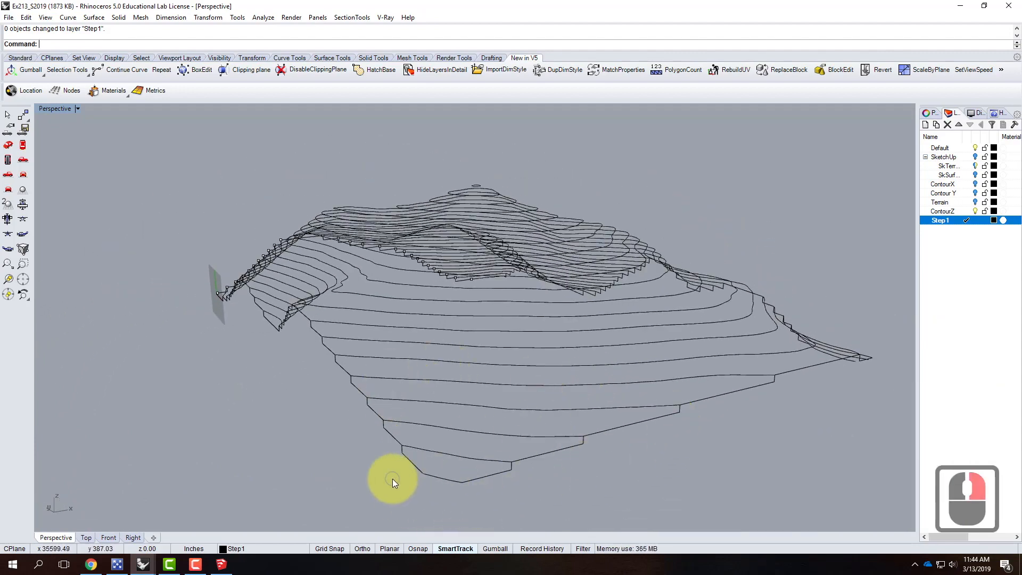
pyautogui.moveTo(392, 478); pyautogui.dragTo(449, 477, button='right')
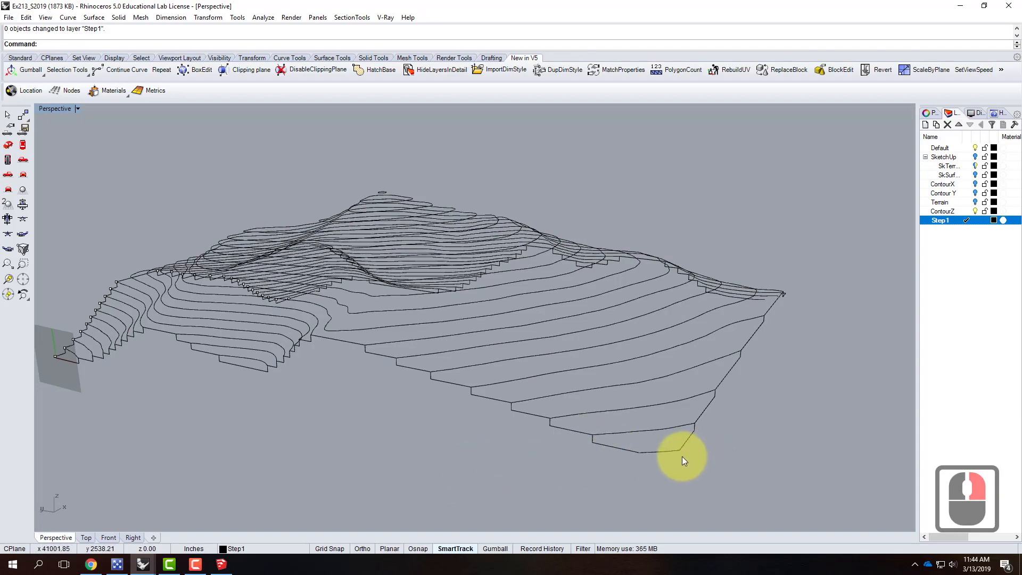
pyautogui.scroll(3, 692, 457)
pyautogui.moveTo(669, 463); pyautogui.dragTo(652, 432, button='right')
pyautogui.scroll(2, 613, 442)
pyautogui.scroll(2, 506, 468)
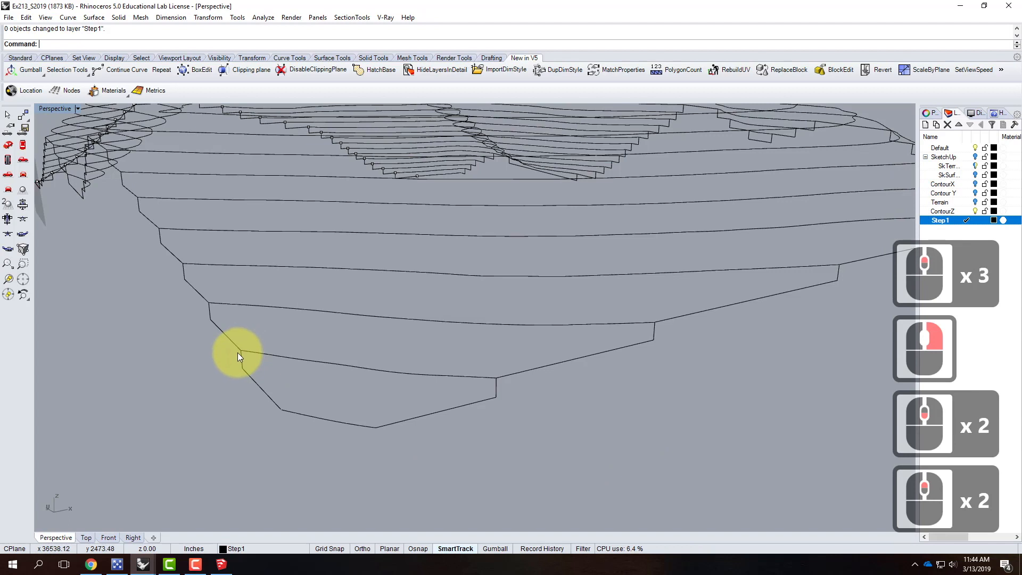
pyautogui.click(290, 413)
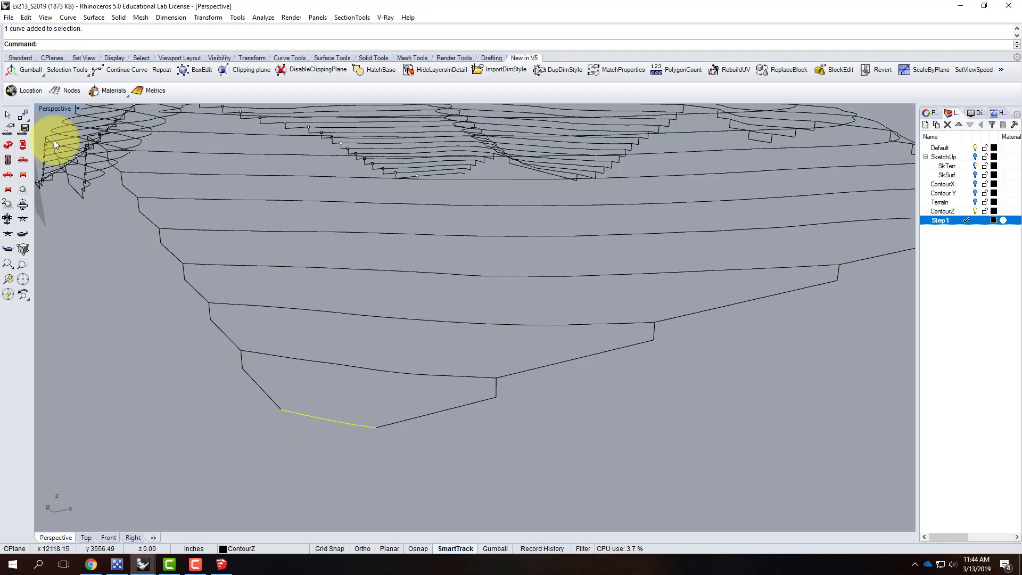
# Step: Set the Perspective view's construction plane to World Top
pyautogui.click(78, 113)
pyautogui.click(77, 110)
pyautogui.moveTo(106, 300)
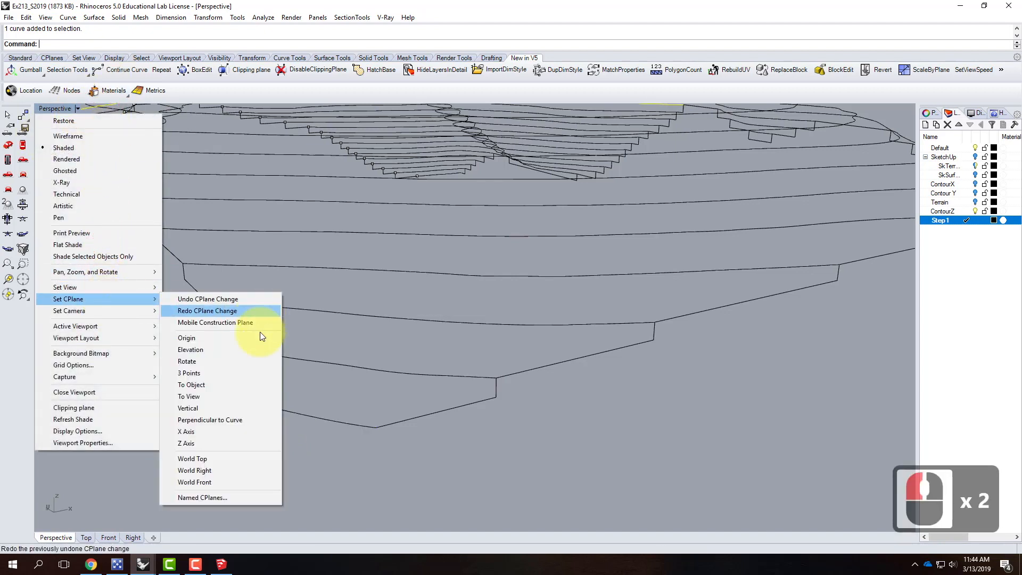
pyautogui.click(253, 460)
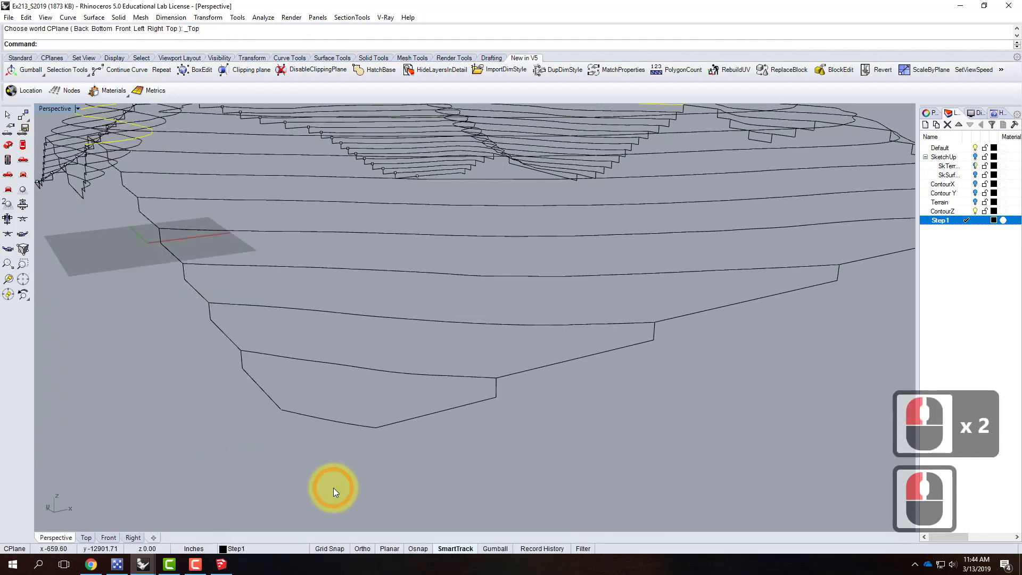
# Step: Start a three-point construction plane in the Perspective view and enable the End, Mid and Perp object snaps
pyautogui.click(78, 110)
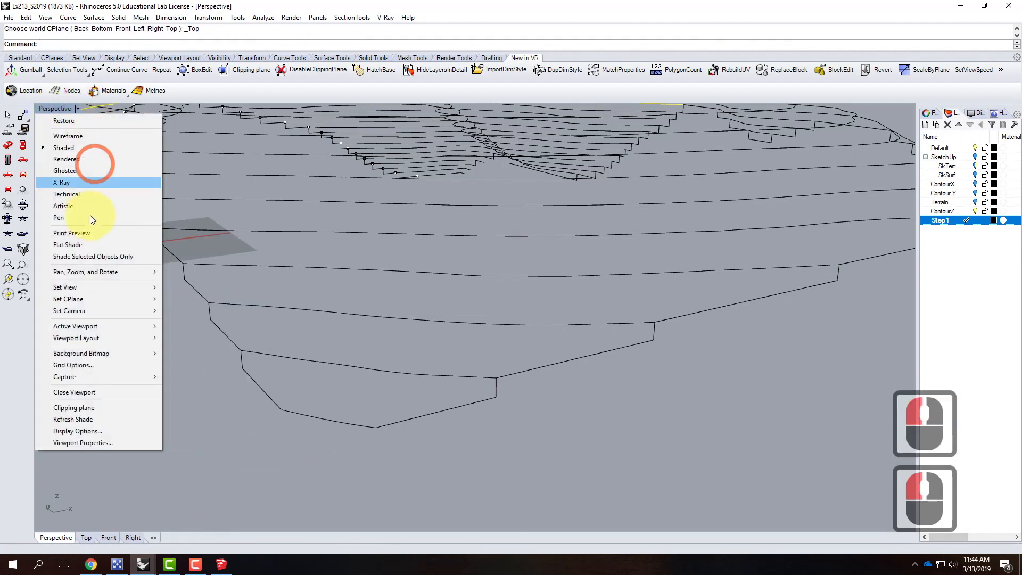
pyautogui.moveTo(105, 302)
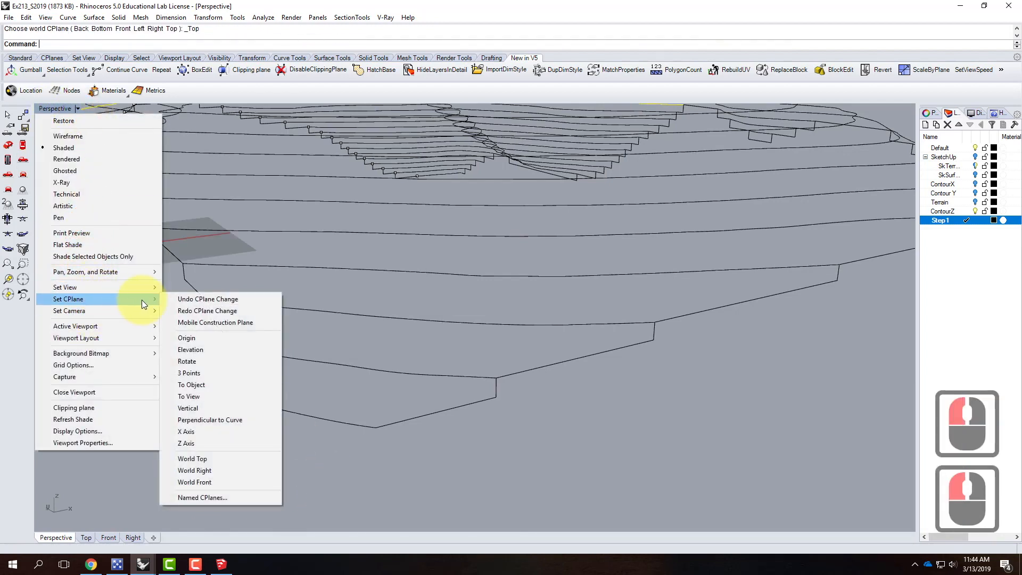
pyautogui.click(206, 374)
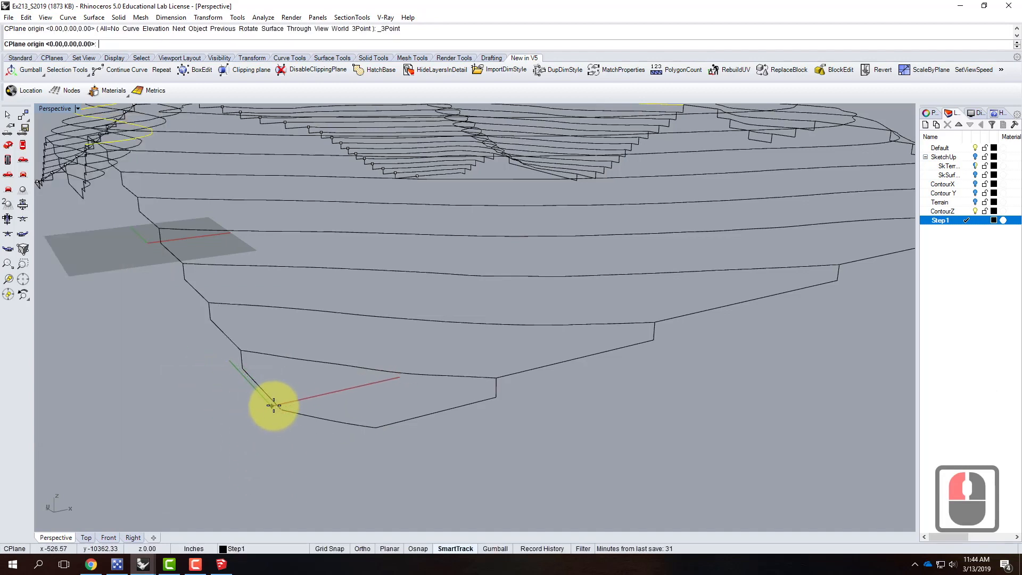
pyautogui.click(417, 549)
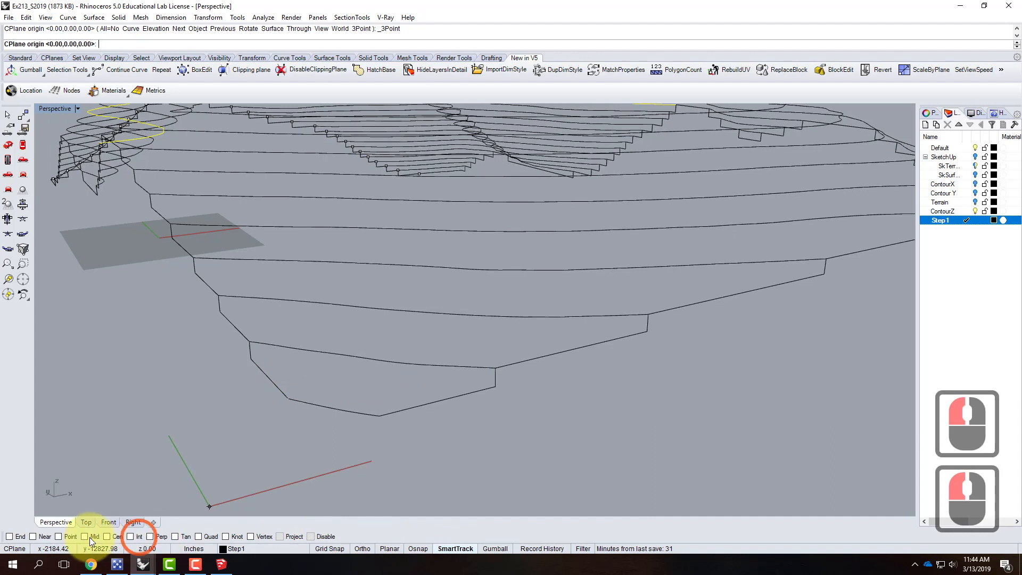
pyautogui.click(10, 536)
pyautogui.click(84, 537)
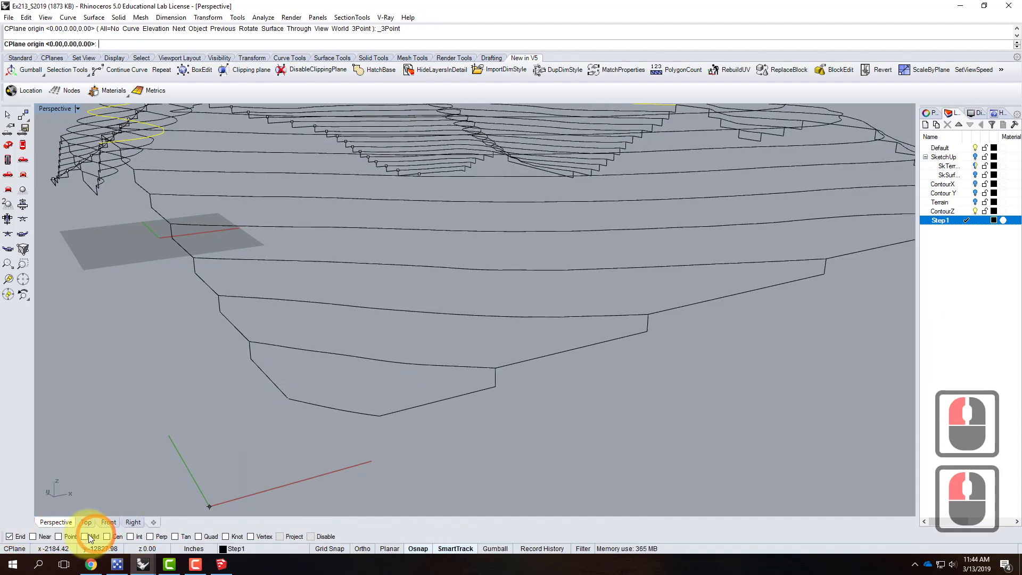
pyautogui.click(149, 536)
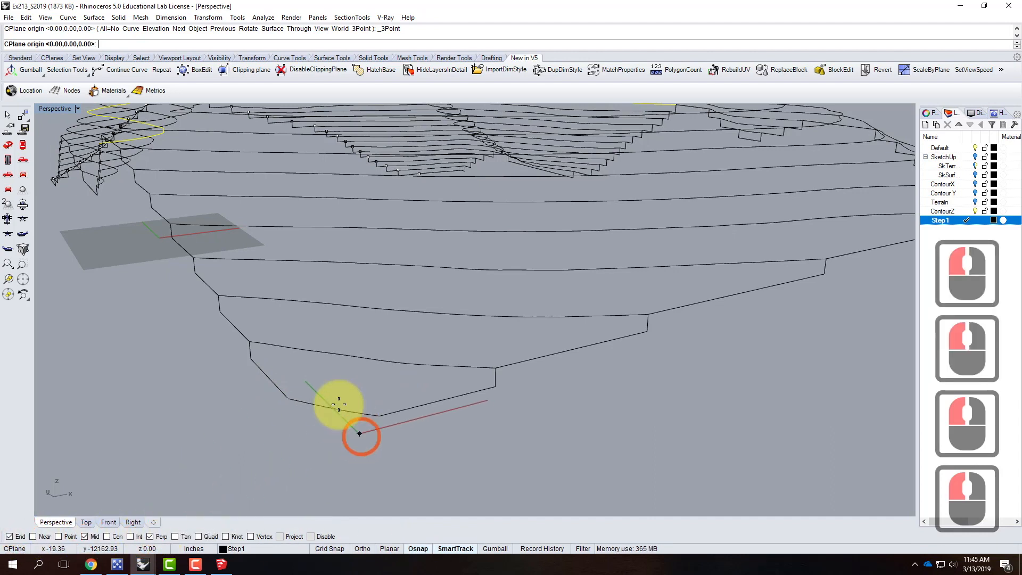
# Step: Define the vertical construction plane at the lowest contour's corner, with Ortho on and its X axis running outward along the terrain edge
pyautogui.click(290, 399)
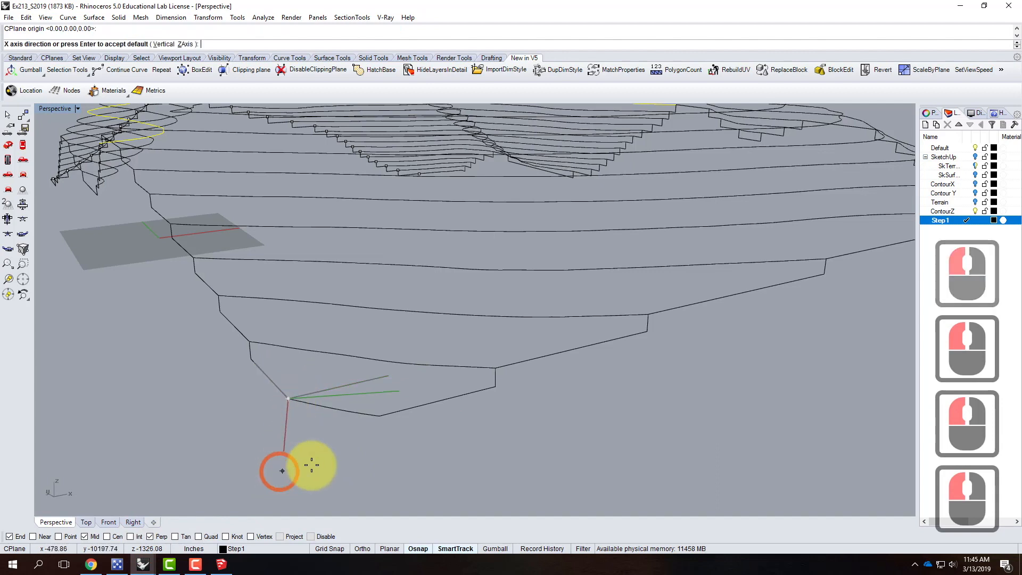
pyautogui.click(358, 551)
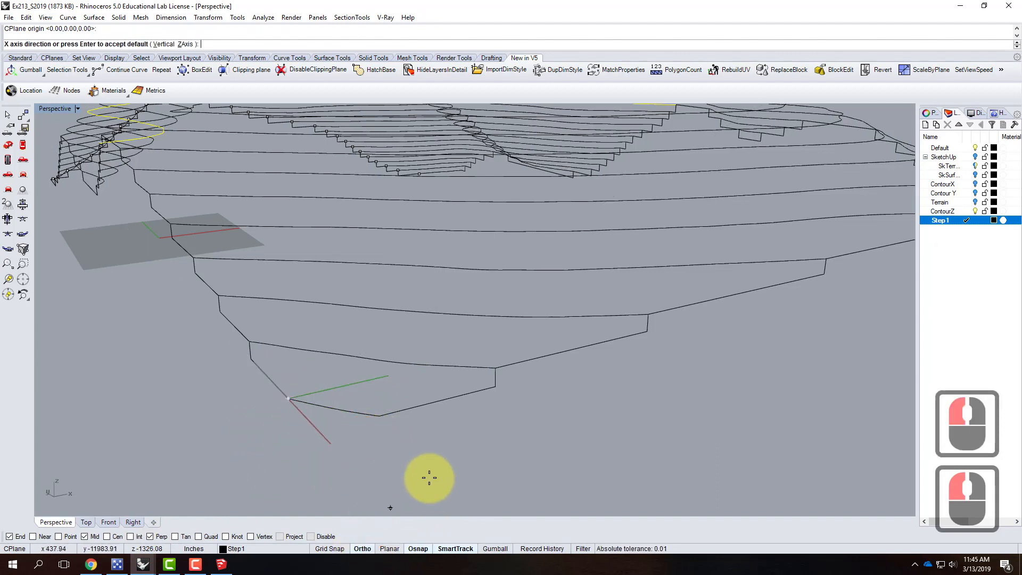
pyautogui.click(371, 452)
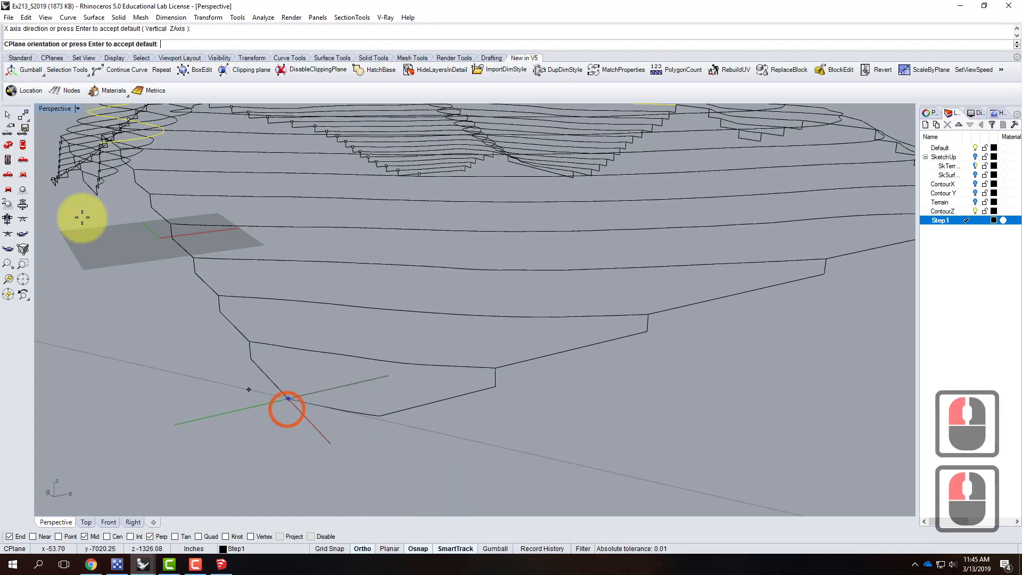
pyautogui.doubleClick(58, 110)
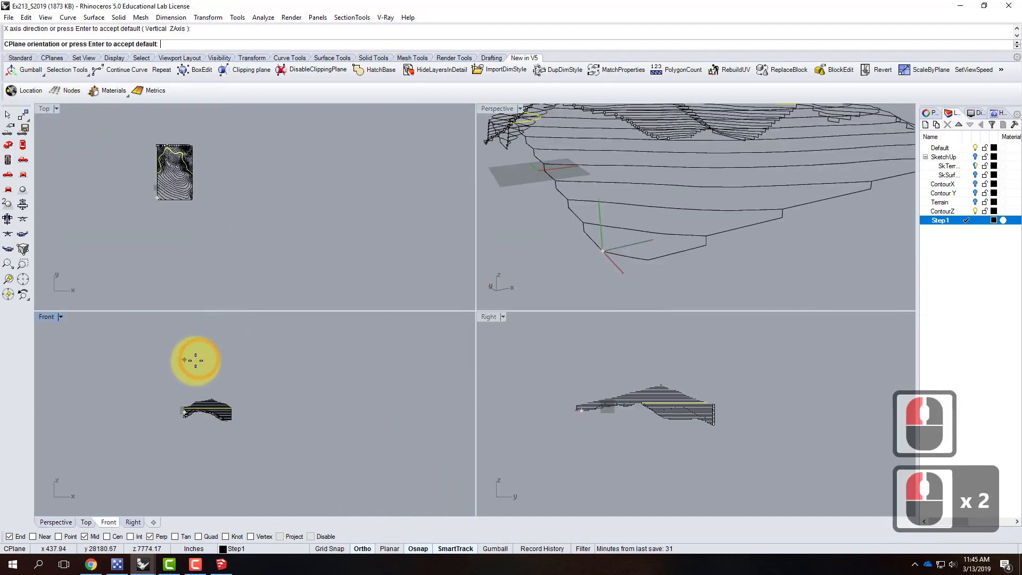
pyautogui.click(149, 352)
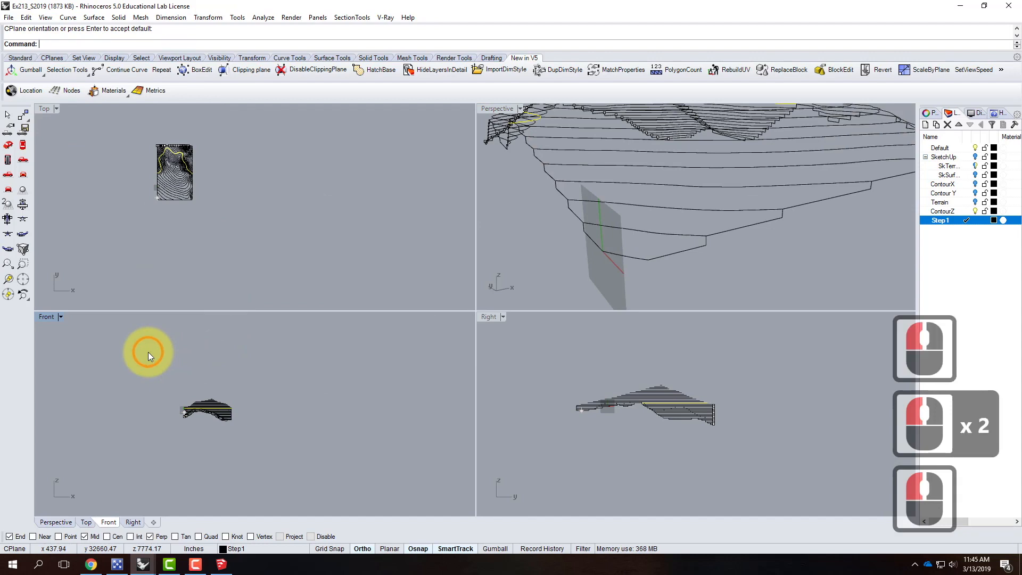
pyautogui.doubleClick(494, 111)
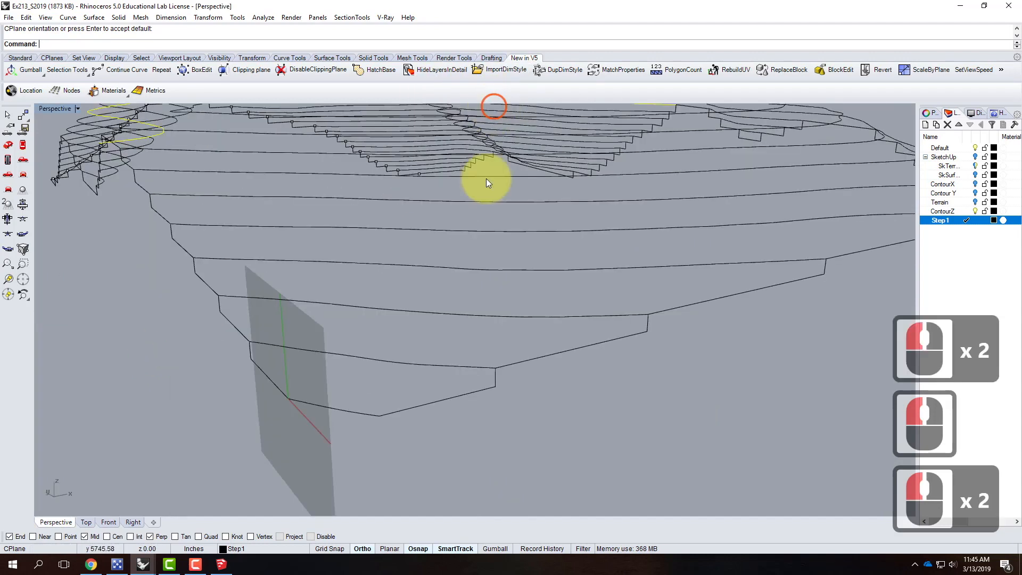
# Step: Begin a polyline at the construction plane's origin with a 31.25' downward segment, consulting the topography cheat sheet in the browser for the layer height
pyautogui.moveTo(385, 365); pyautogui.dragTo(46, 251, button='right')
pyautogui.click(20, 58)
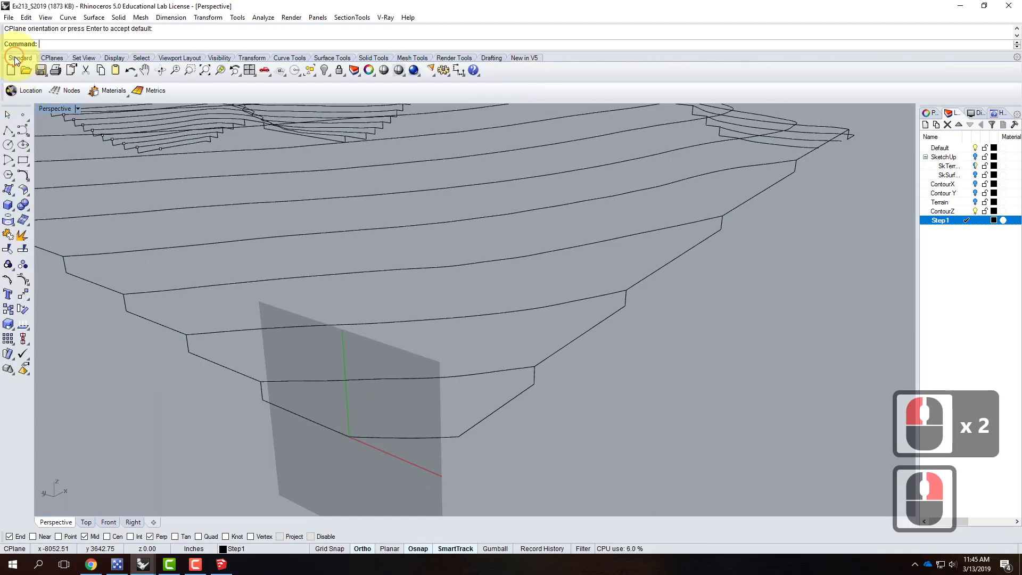
pyautogui.click(8, 130)
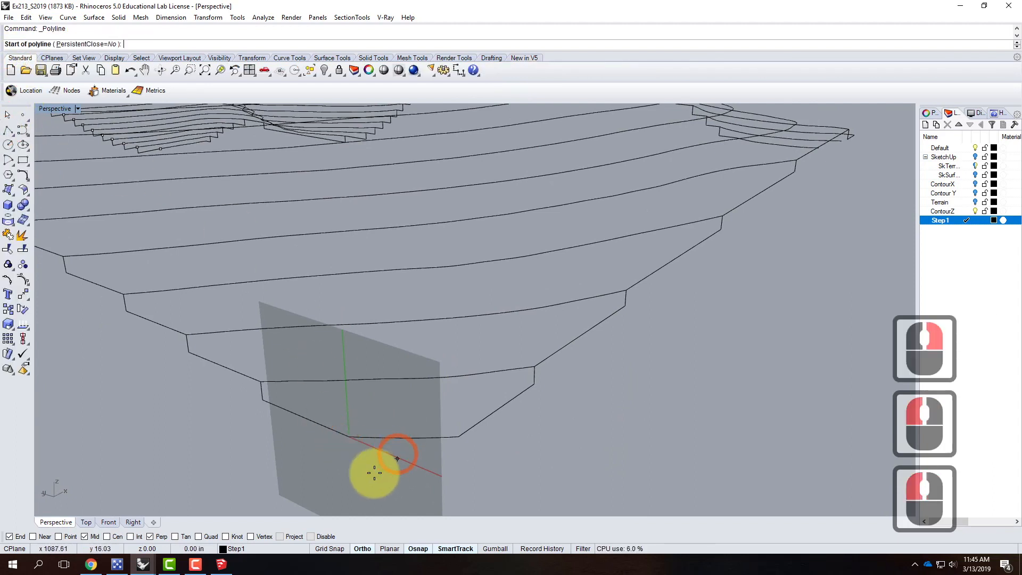
pyautogui.click(350, 440)
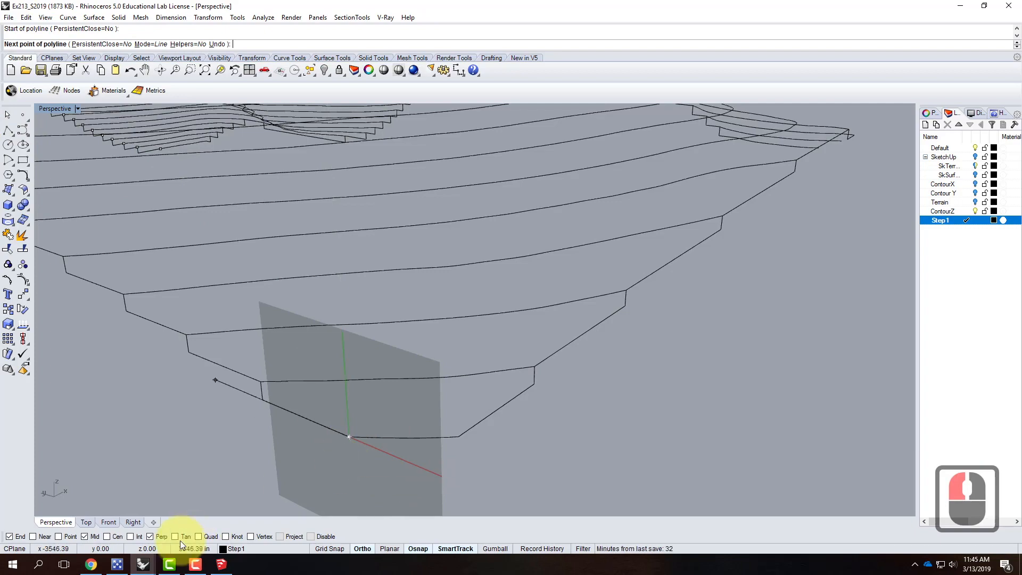
pyautogui.click(91, 564)
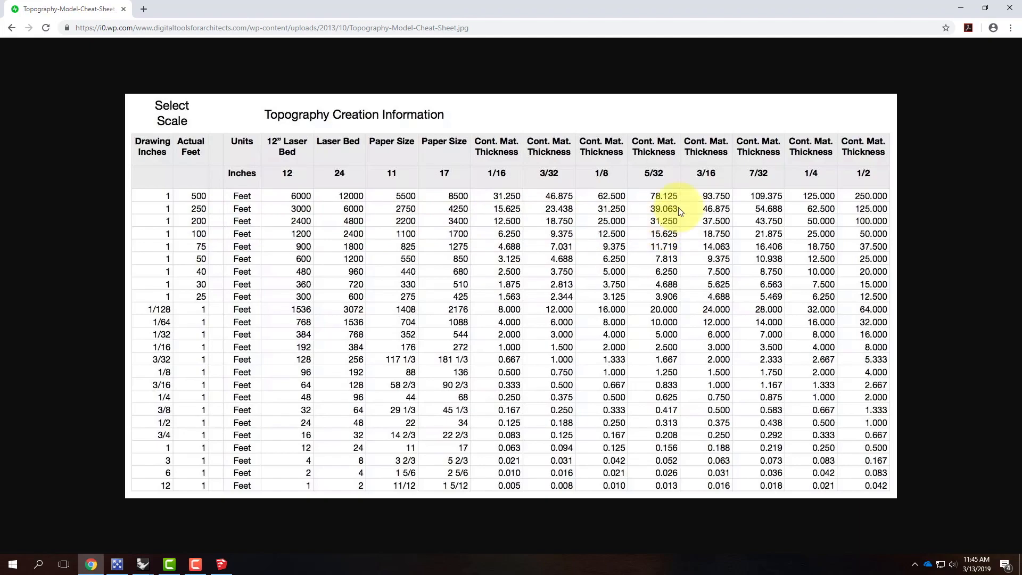
pyautogui.click(961, 8)
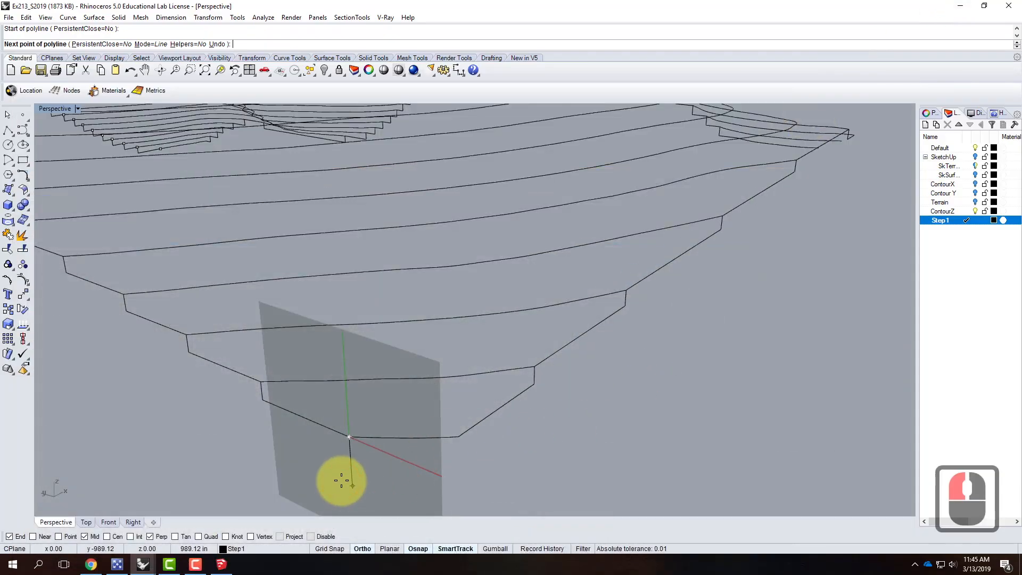
pyautogui.write("31.25'")
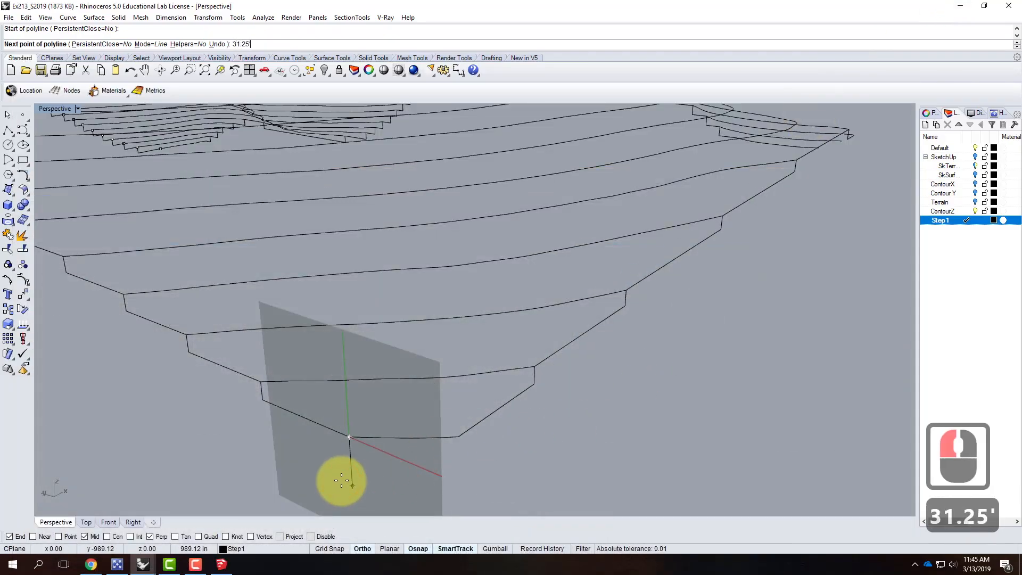
pyautogui.press('Return')
pyautogui.click(338, 480)
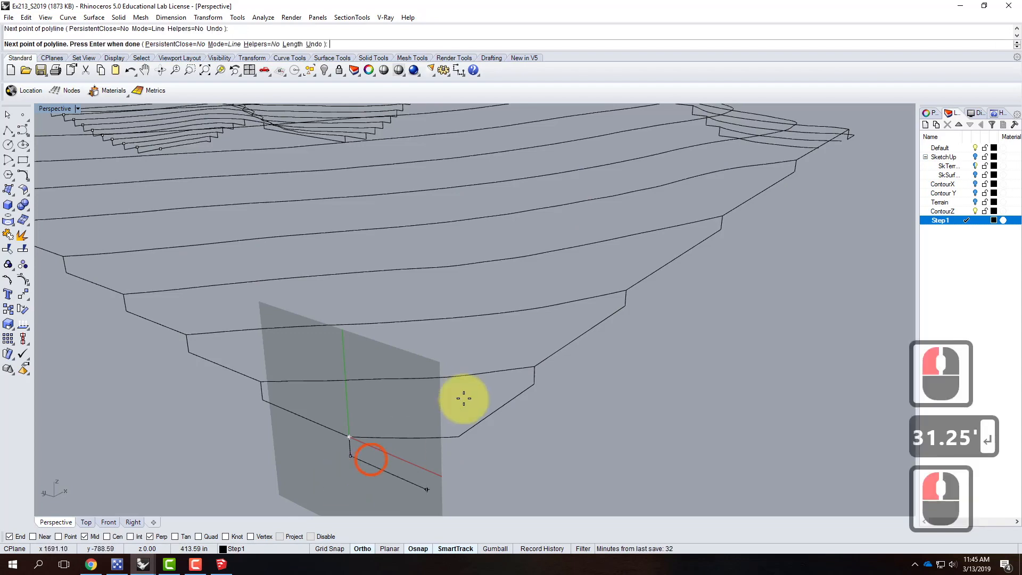
# Step: Extend the polyline horizontally outward past the terrain's lowest corner, then finish and select it
pyautogui.scroll(-2, 440, 369)
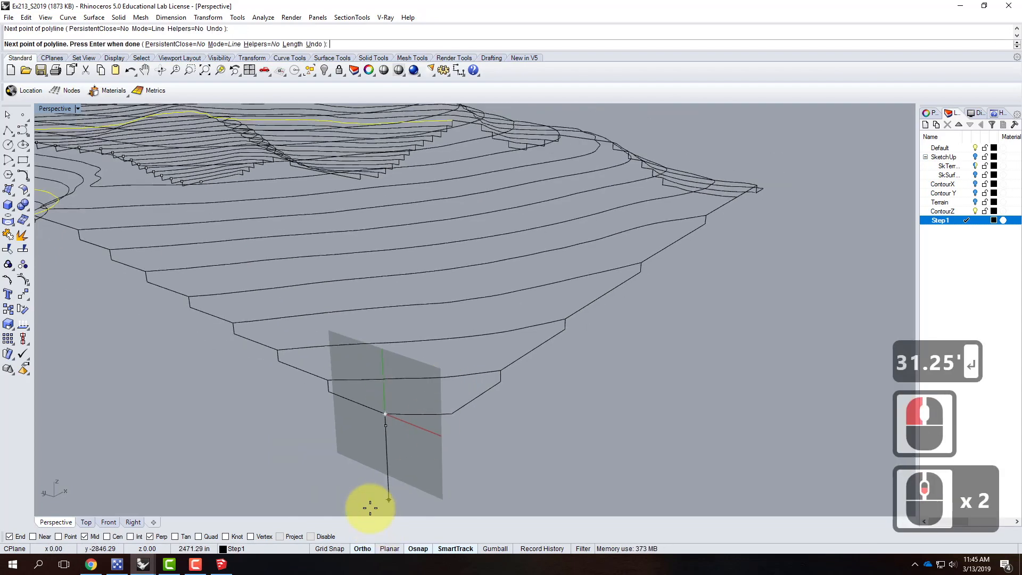
pyautogui.click(482, 476)
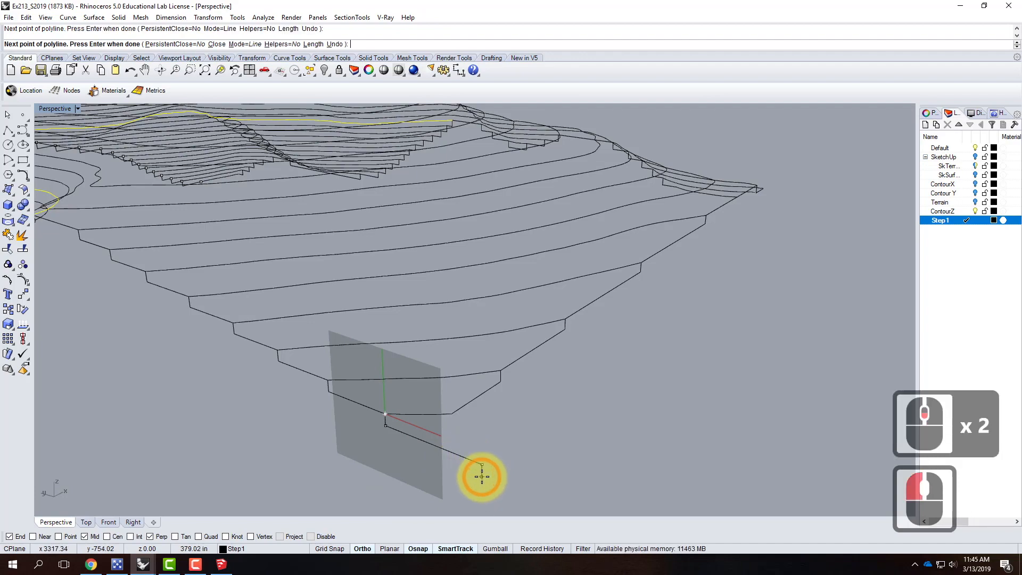
pyautogui.press('Return')
pyautogui.moveTo(500, 459); pyautogui.dragTo(545, 405, button='right')
pyautogui.click(545, 402)
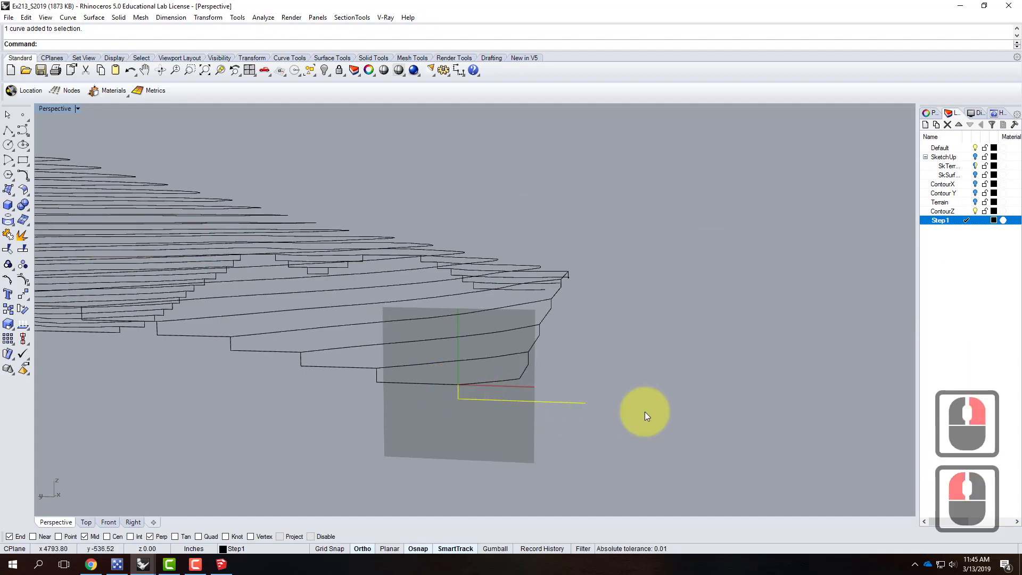
# Step: Reset the Perspective view's construction plane to World Top
pyautogui.moveTo(696, 420); pyautogui.dragTo(527, 448, button='right')
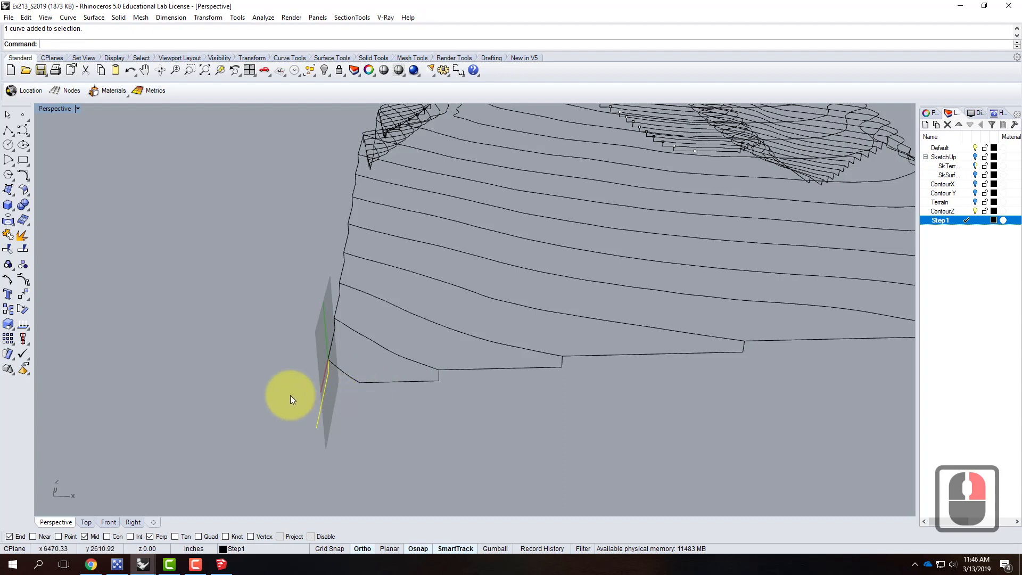
pyautogui.click(78, 109)
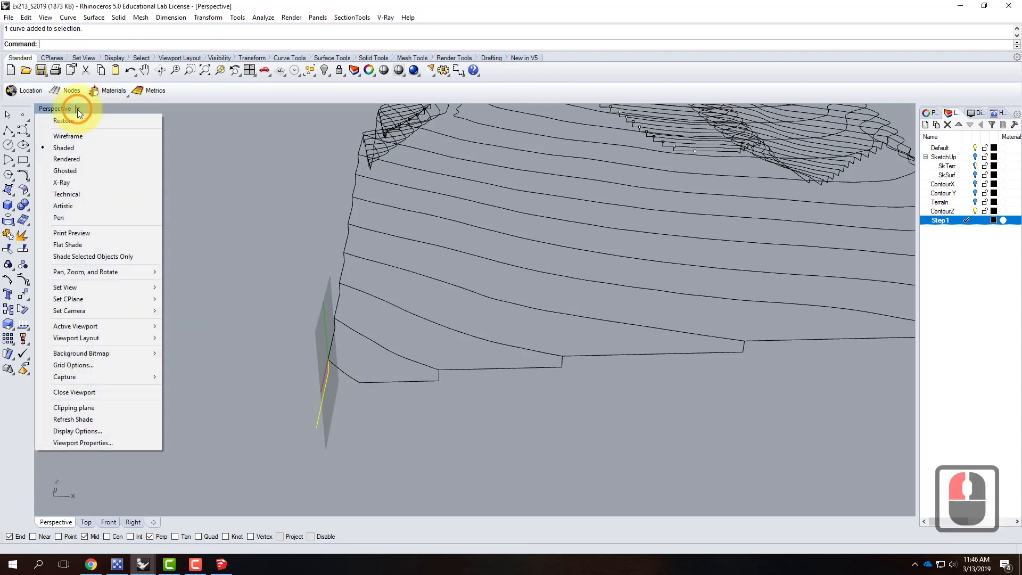
pyautogui.moveTo(70, 302)
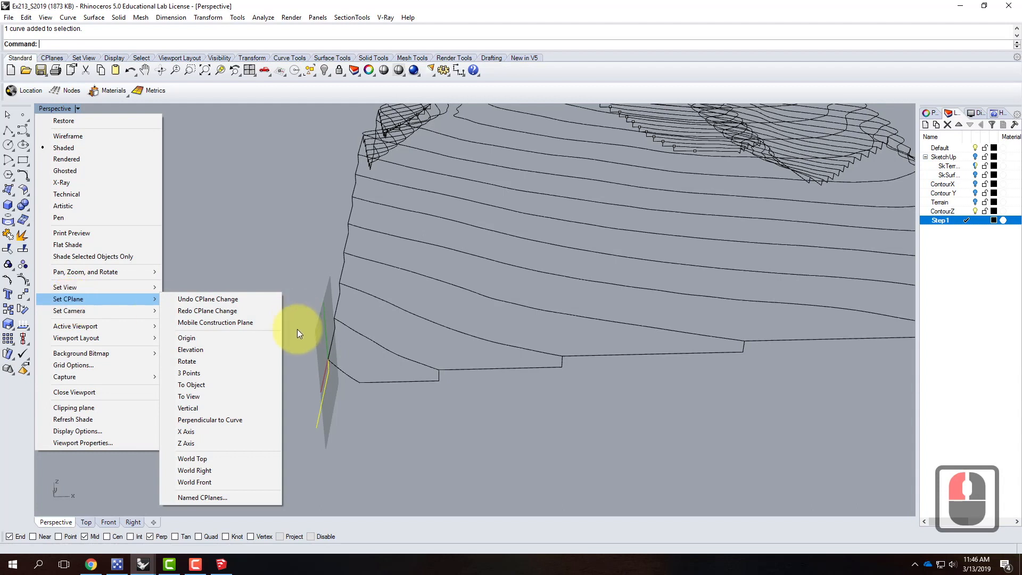
pyautogui.click(245, 461)
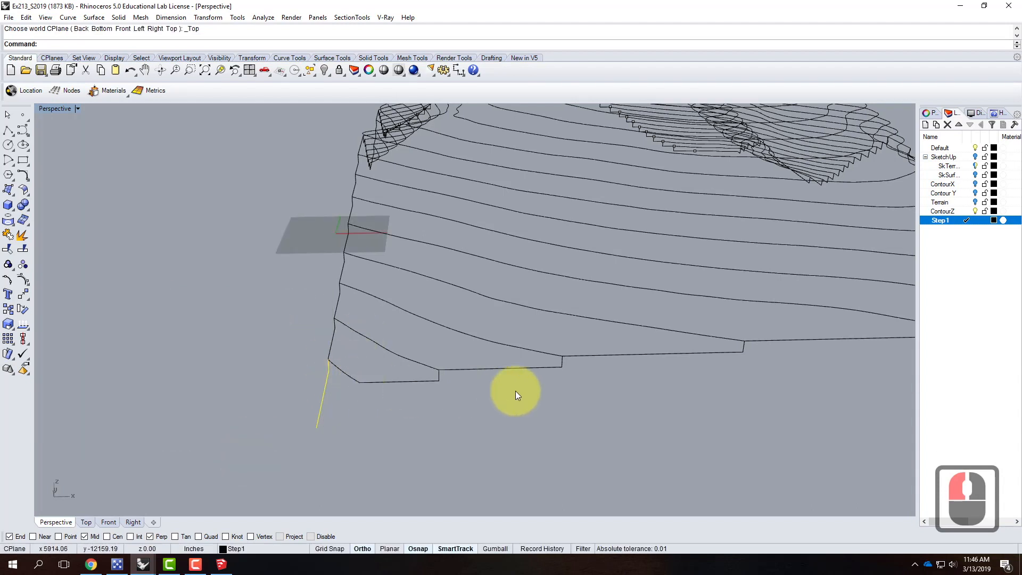
# Step: Begin a polyline at the lowest contour's other end with a 31.25' segment straight down, using the Front view for vertical direction
pyautogui.moveTo(372, 405); pyautogui.dragTo(452, 397, button='right')
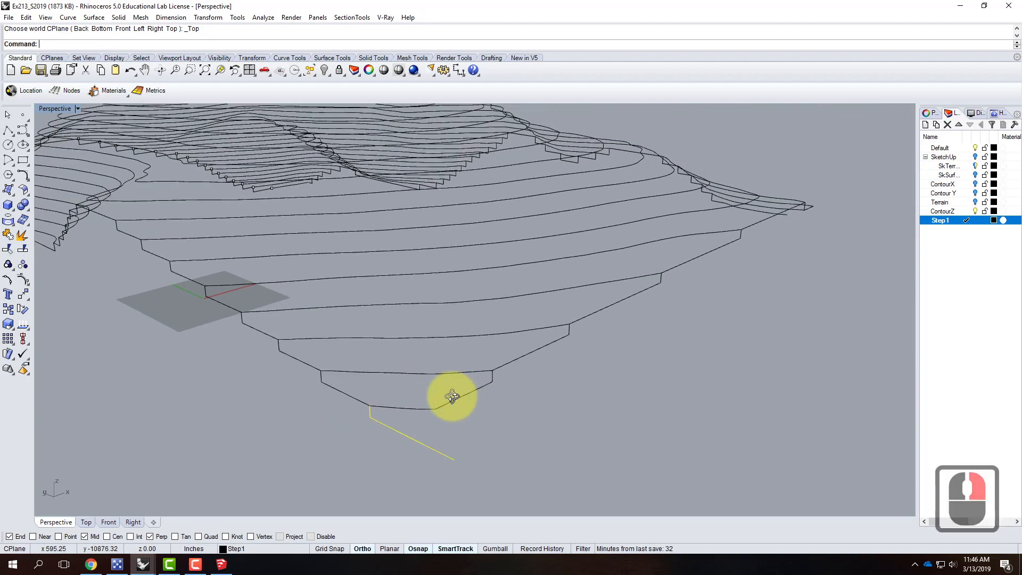
pyautogui.click(8, 130)
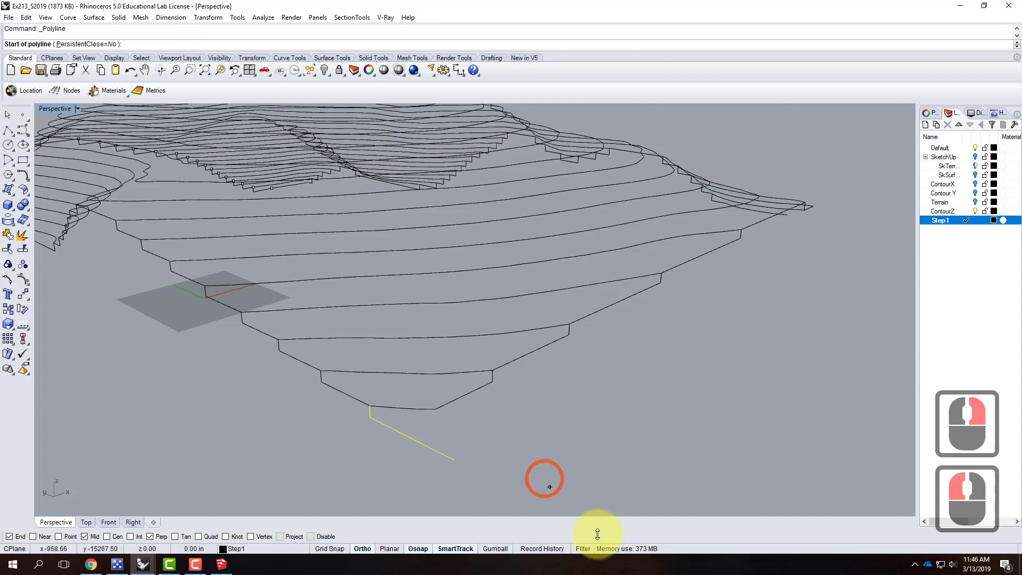
pyautogui.click(436, 408)
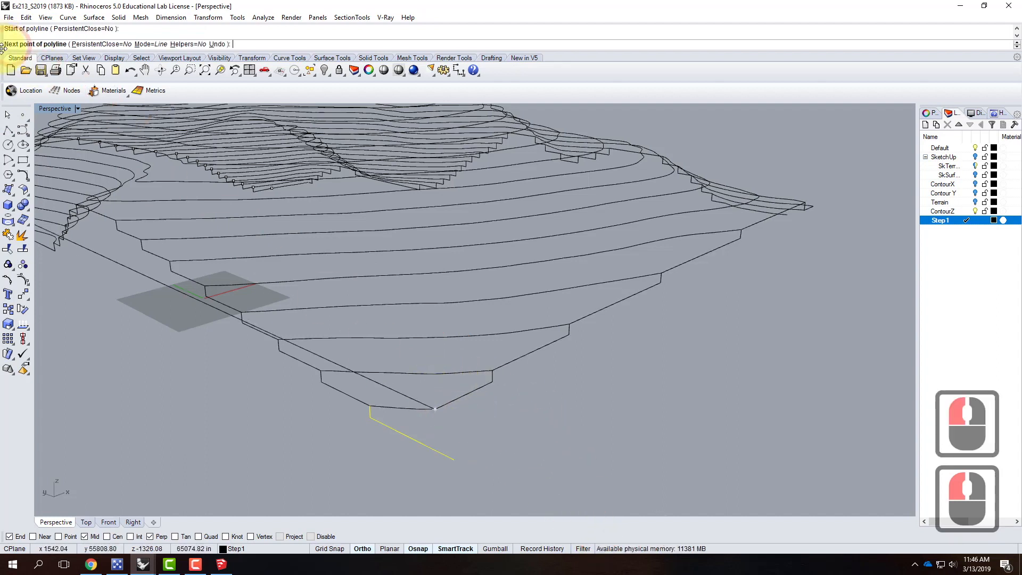
pyautogui.doubleClick(55, 109)
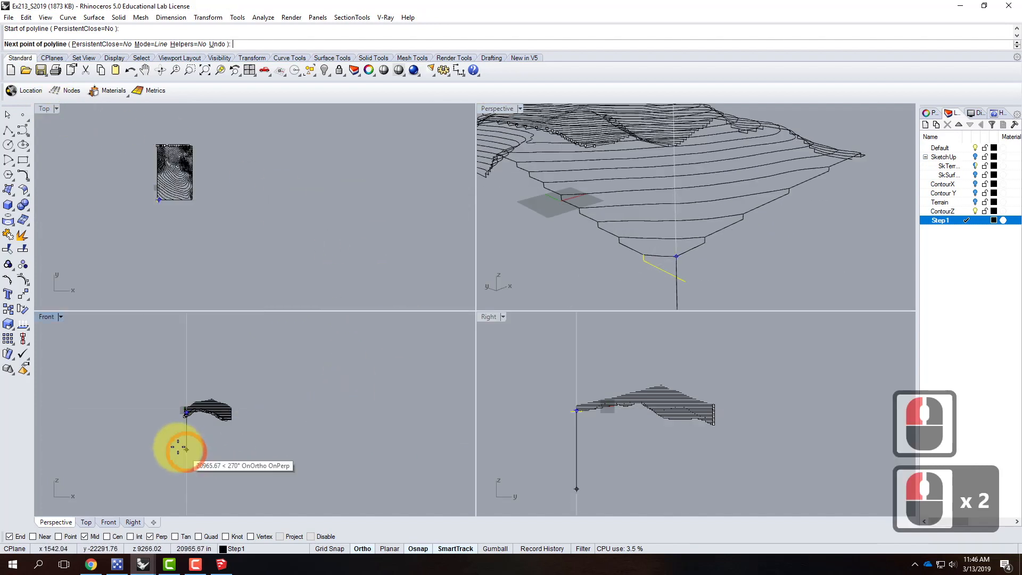
pyautogui.scroll(5, 180, 448)
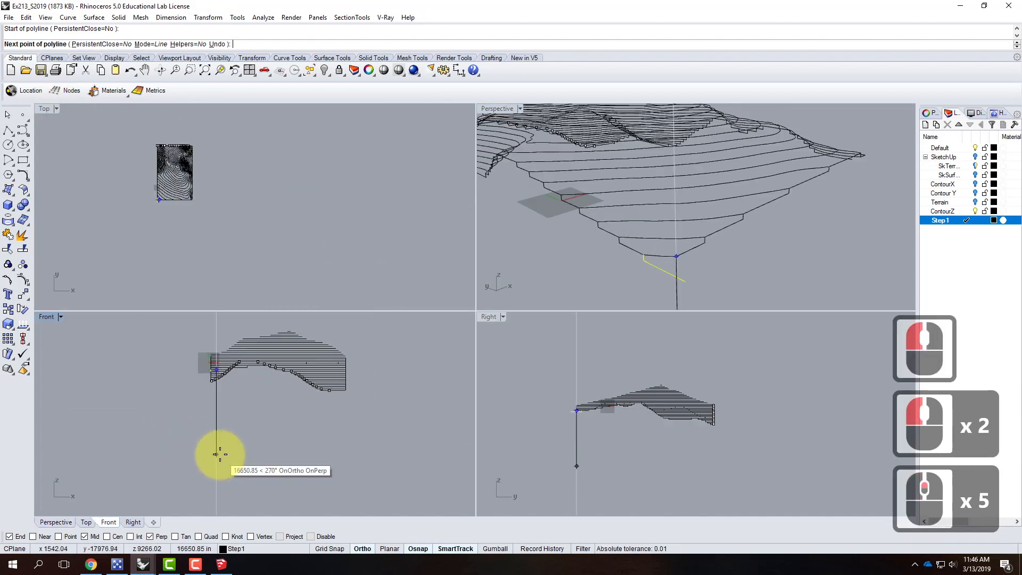
pyautogui.write("31.25'")
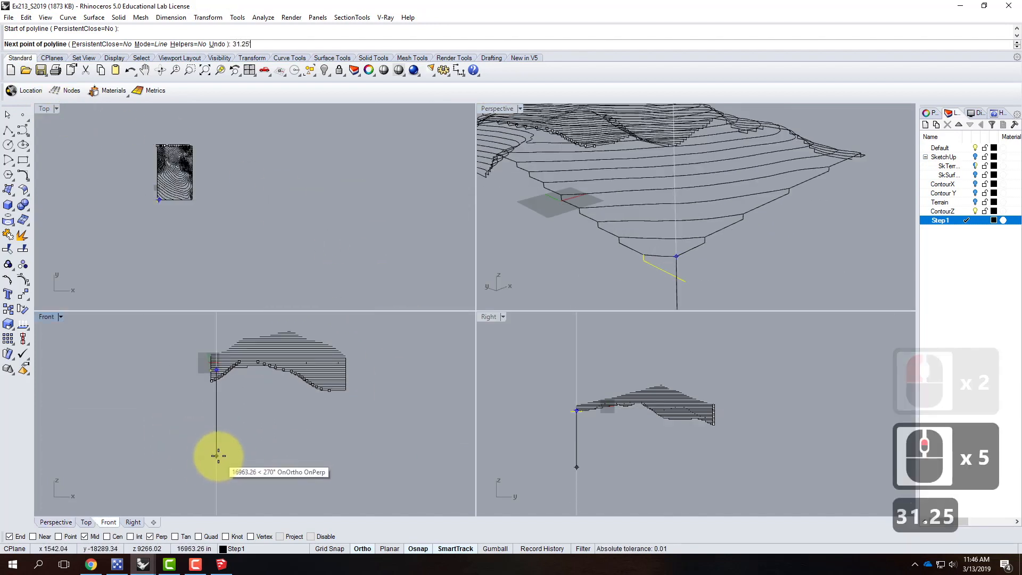
pyautogui.press('Return')
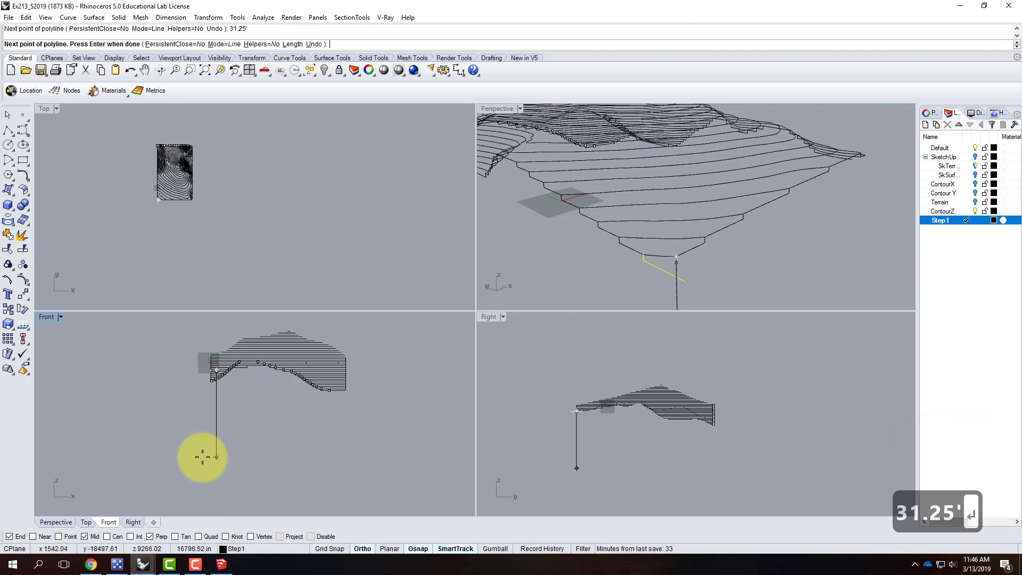
# Step: Extend the polyline horizontally along the terrain edge until it meets the adjacent profile's overhanging bottom line, and finish it
pyautogui.scroll(4, 685, 252)
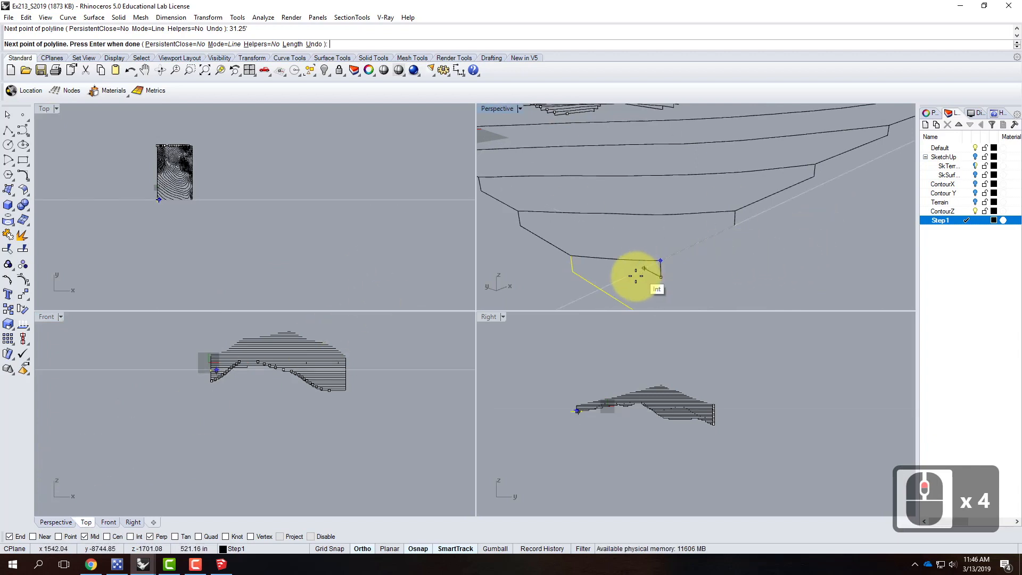
pyautogui.click(618, 297)
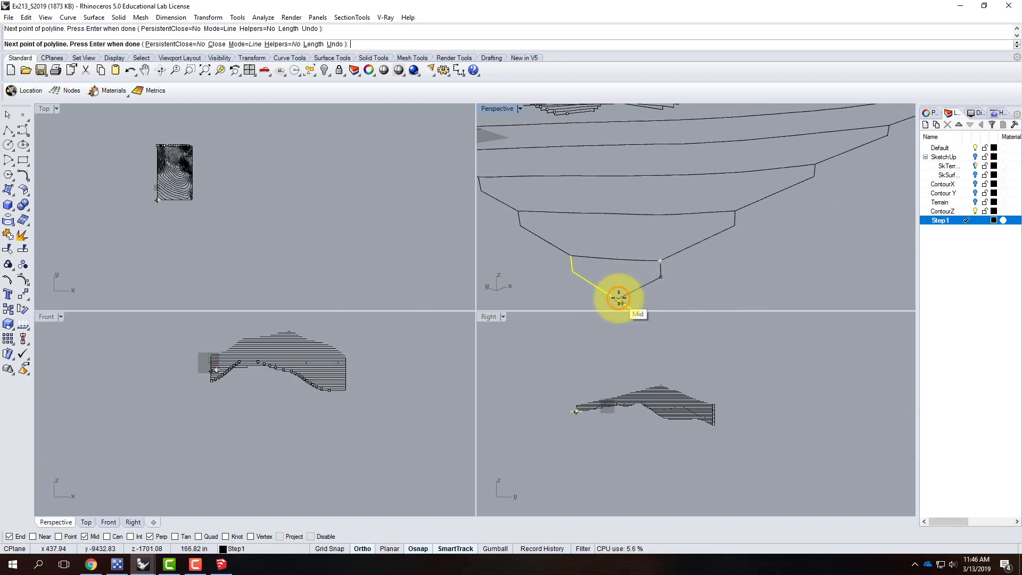
pyautogui.press('Return')
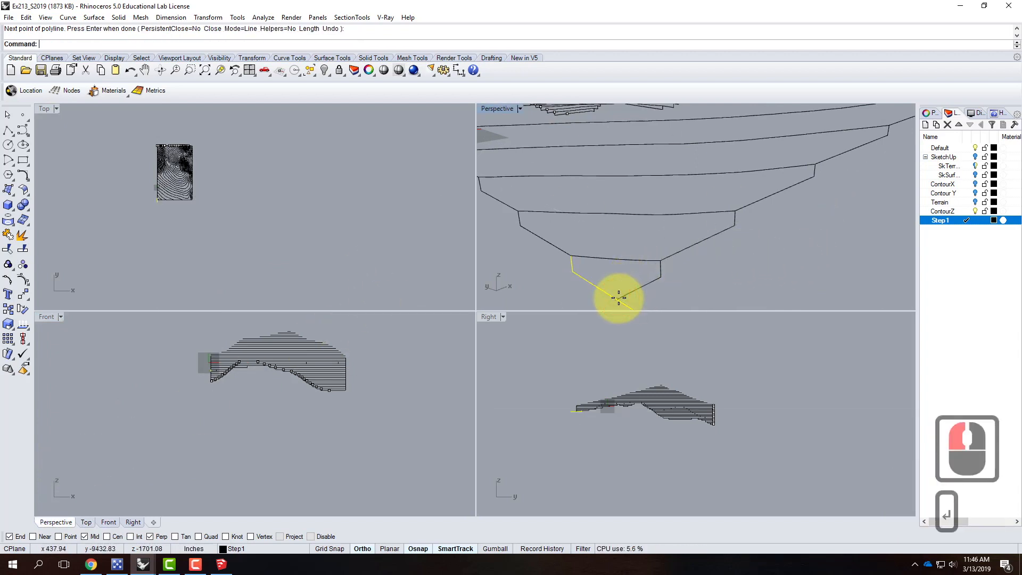
# Step: Trim off the adjacent profile's overhang beyond the lowest corner, using the new polyline as the cutting object
pyautogui.doubleClick(494, 109)
pyautogui.scroll(-3, 331, 353)
pyautogui.moveTo(427, 457); pyautogui.dragTo(356, 456, button='right')
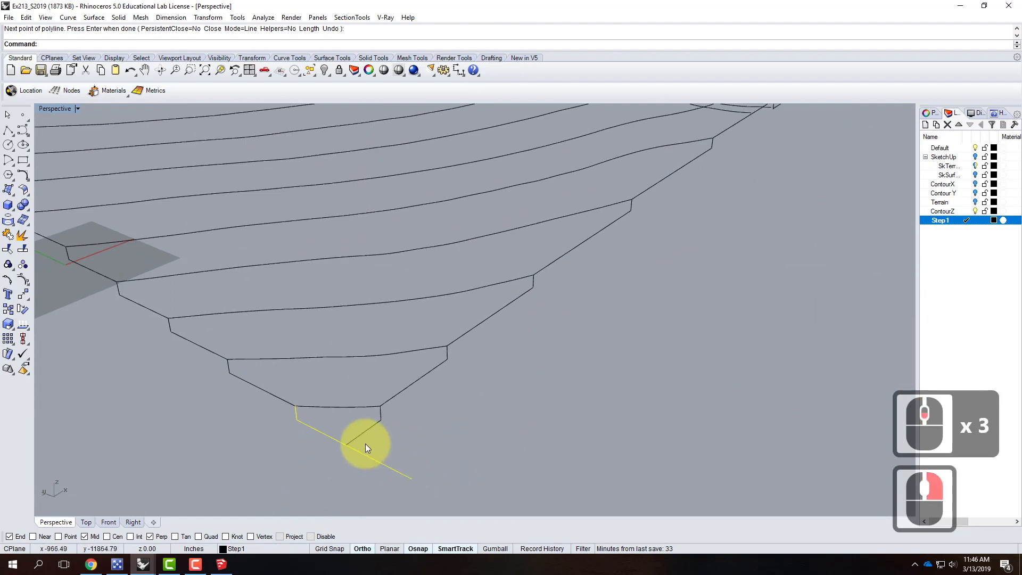
pyautogui.rightClick(379, 439)
pyautogui.click(365, 429)
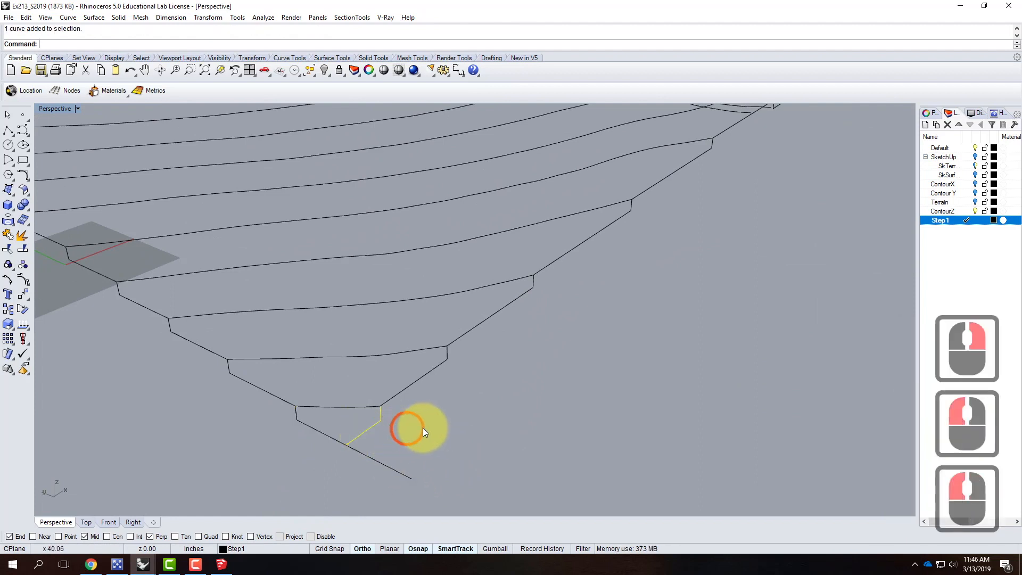
pyautogui.write('trim')
pyautogui.press('Return')
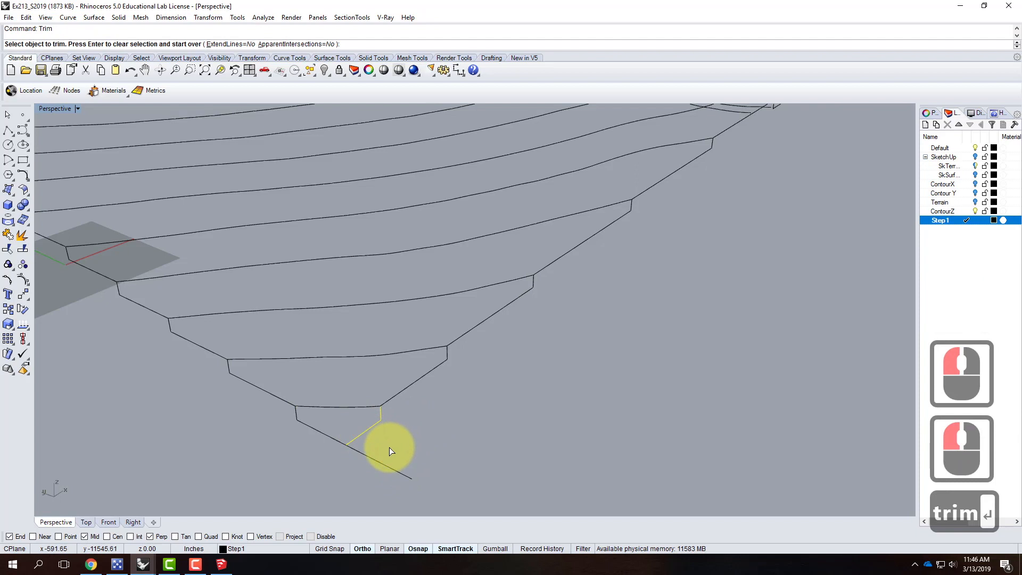
pyautogui.click(374, 459)
pyautogui.press('Escape')
pyautogui.press('Escape')
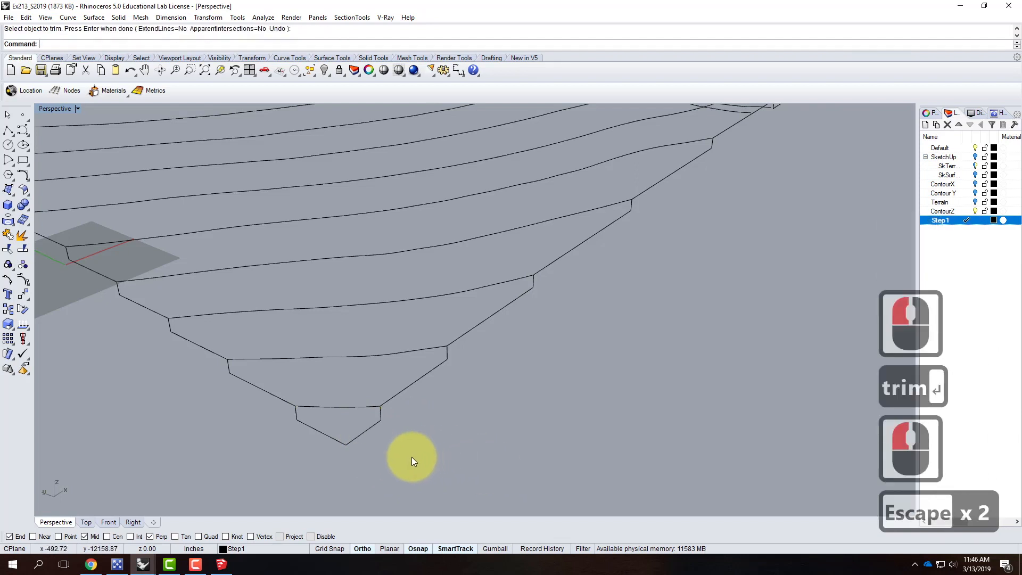
# Step: Join the new corner polyline to the stepped profile that continues up the same terrain edge
pyautogui.click(377, 426)
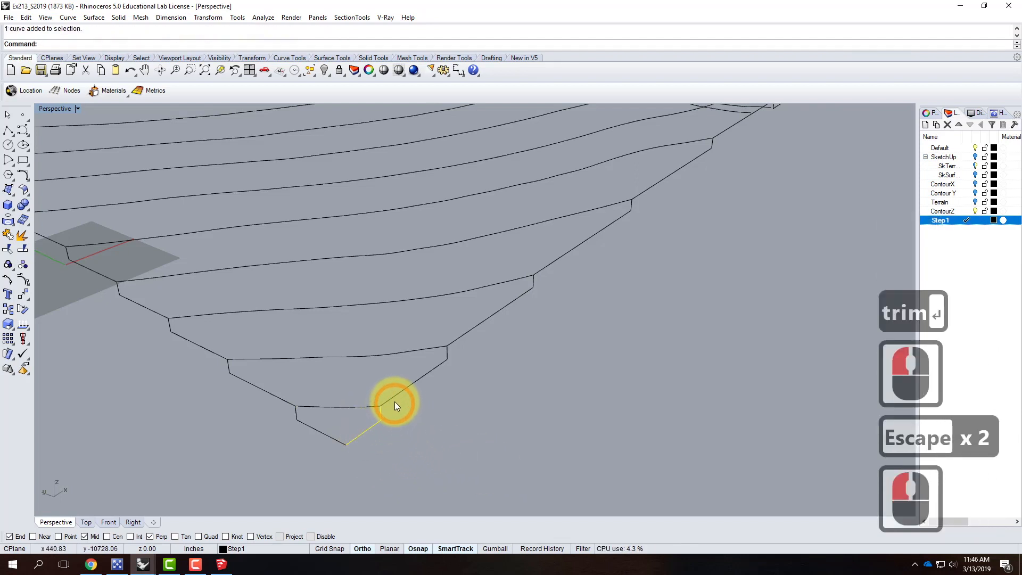
pyautogui.click(395, 398)
pyautogui.keyDown('shift'); pyautogui.click(360, 436); pyautogui.keyUp('shift')
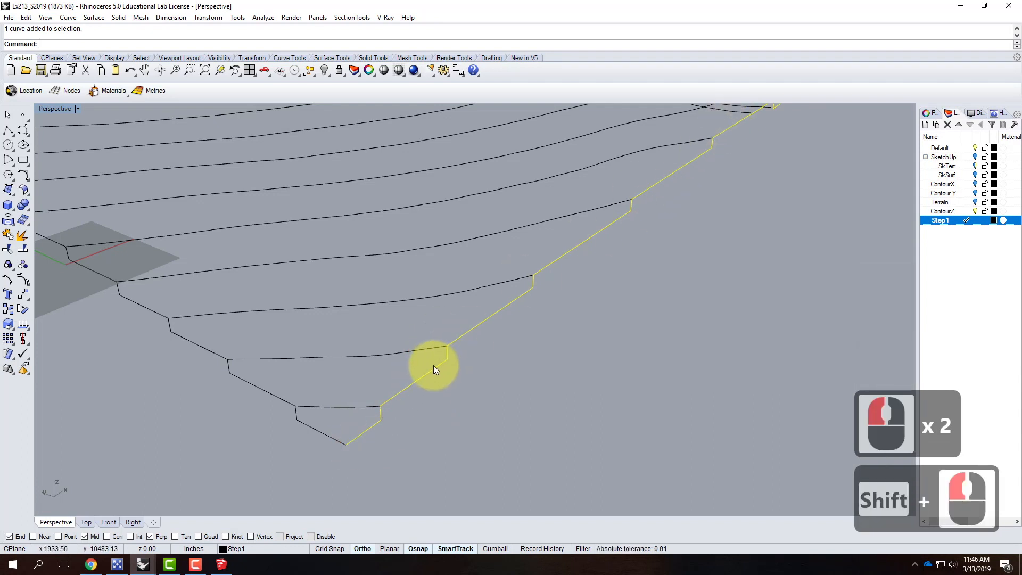
pyautogui.write('join')
pyautogui.press('Return')
# Step: Try to join the other trimmed corner polyline to the stepped profile along its own terrain edge
pyautogui.click(320, 427)
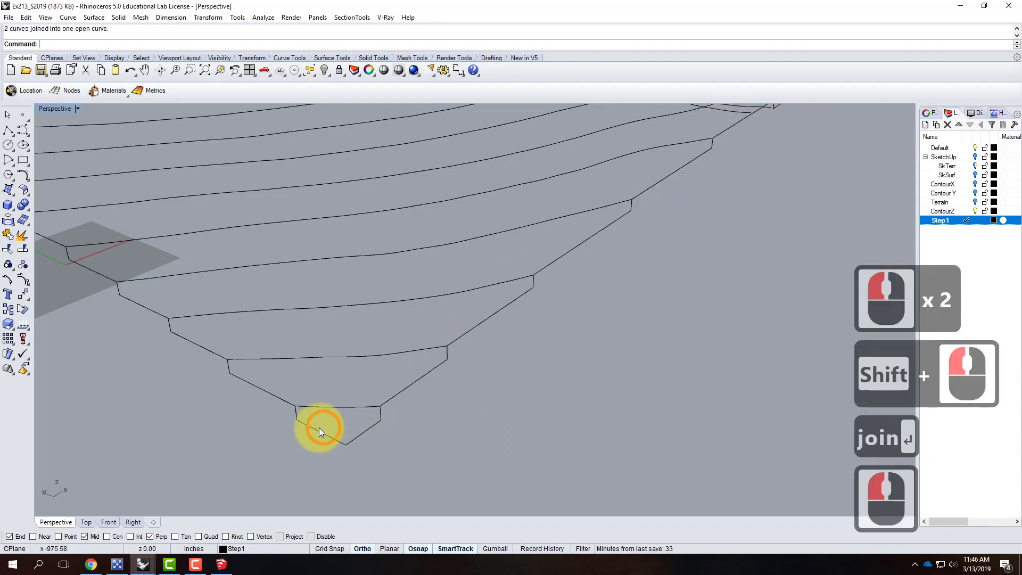
pyautogui.click(277, 396)
pyautogui.keyDown('shift'); pyautogui.click(331, 439); pyautogui.keyUp('shift')
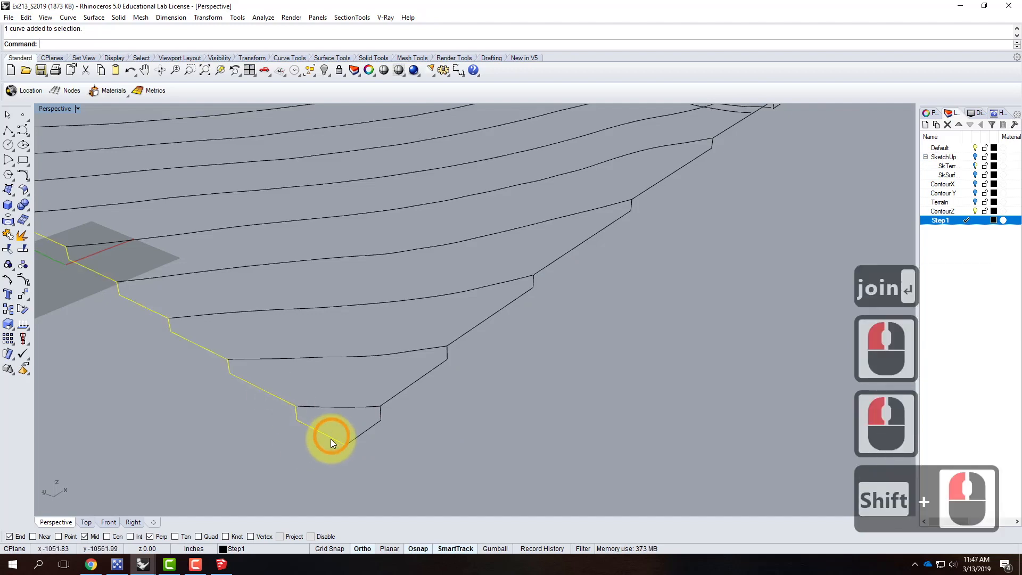
pyautogui.write('jion')
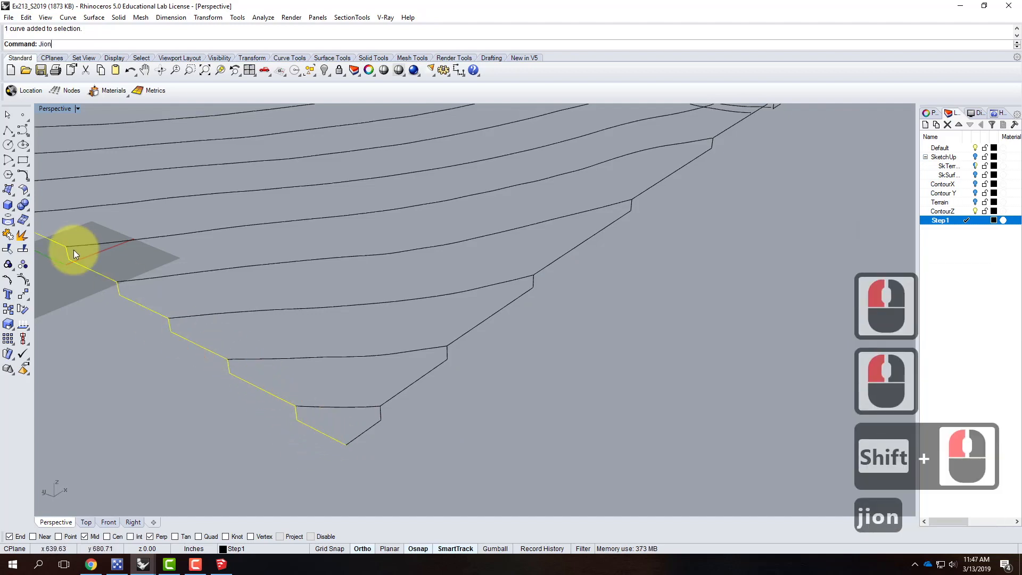
pyautogui.press('Return')
pyautogui.click(471, 421)
# Step: Examine the stepped profiles around the terrain, finishing close up at the corner whose bottom is cut off by a short contour
pyautogui.scroll(-3, 541, 378)
pyautogui.moveTo(542, 393); pyautogui.dragTo(383, 355, button='right')
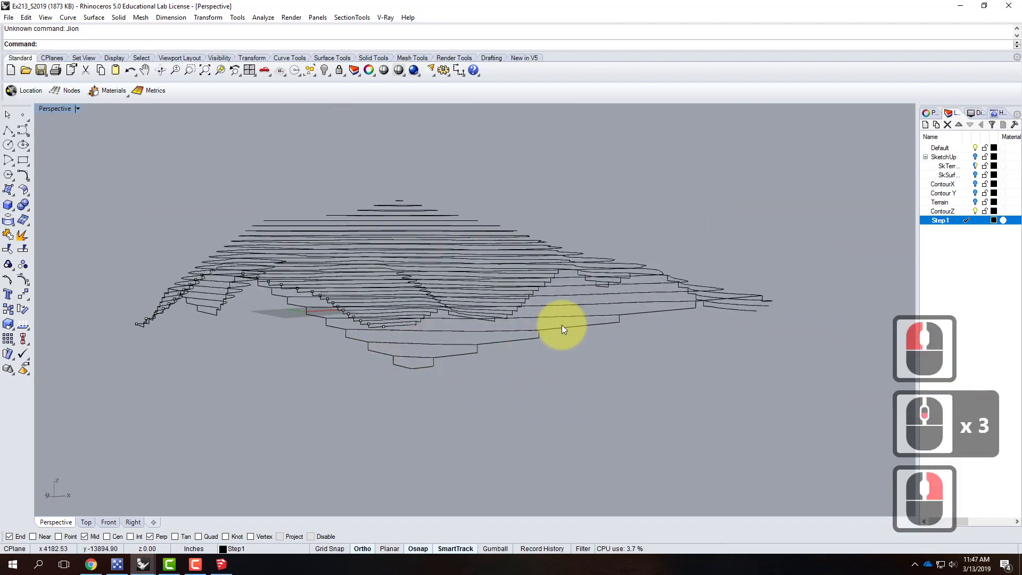
pyautogui.moveTo(627, 285); pyautogui.dragTo(595, 385, button='right')
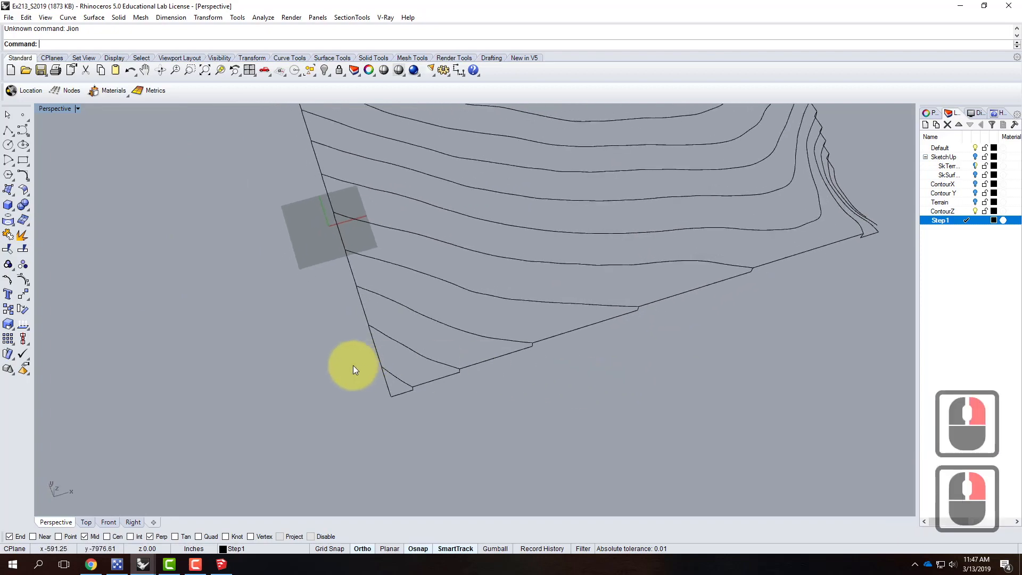
pyautogui.scroll(-3, 353, 365)
pyautogui.scroll(4, 632, 276)
pyautogui.moveTo(684, 334); pyautogui.dragTo(440, 281, button='right')
pyautogui.scroll(-4, 469, 301)
pyautogui.scroll(-4, 637, 441)
pyautogui.scroll(5, 637, 442)
pyautogui.moveTo(610, 417); pyautogui.dragTo(280, 381, button='right')
pyautogui.scroll(1, 301, 350)
pyautogui.scroll(2, 301, 351)
pyautogui.click(349, 315)
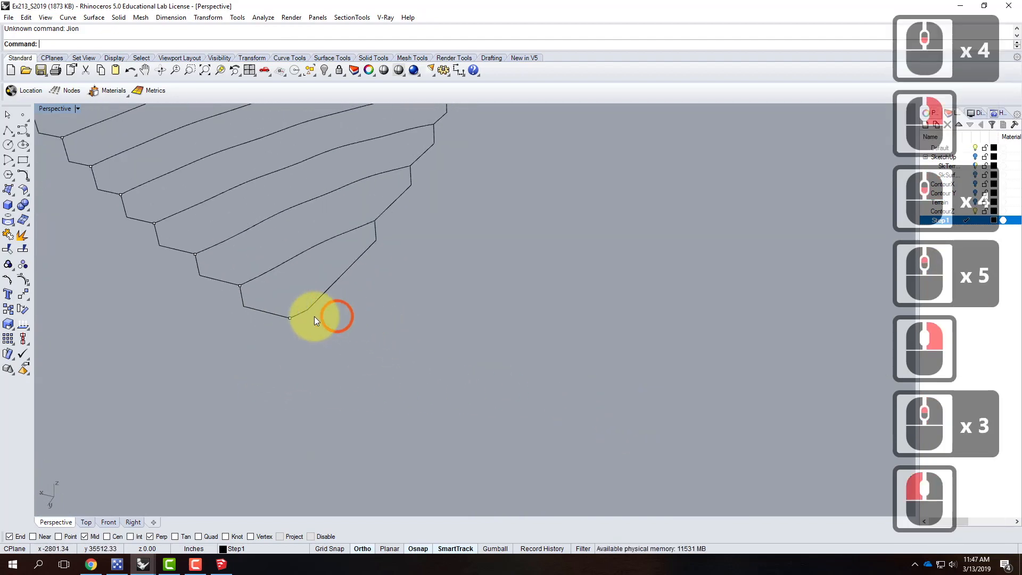
pyautogui.scroll(2, 319, 316)
pyautogui.scroll(-1, 495, 323)
pyautogui.moveTo(532, 337); pyautogui.dragTo(511, 302, button='right')
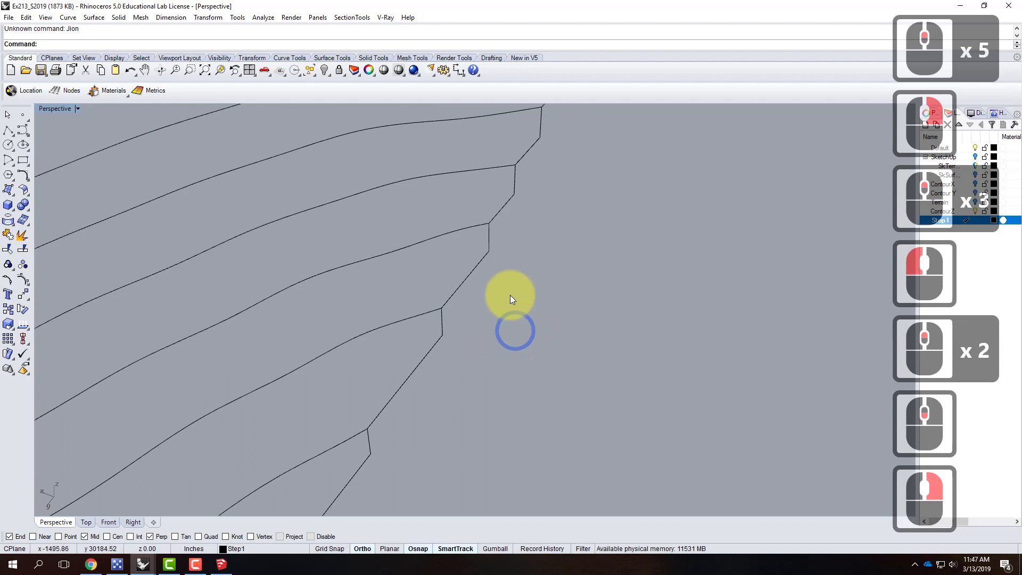
pyautogui.scroll(-2, 455, 381)
pyautogui.scroll(2, 403, 434)
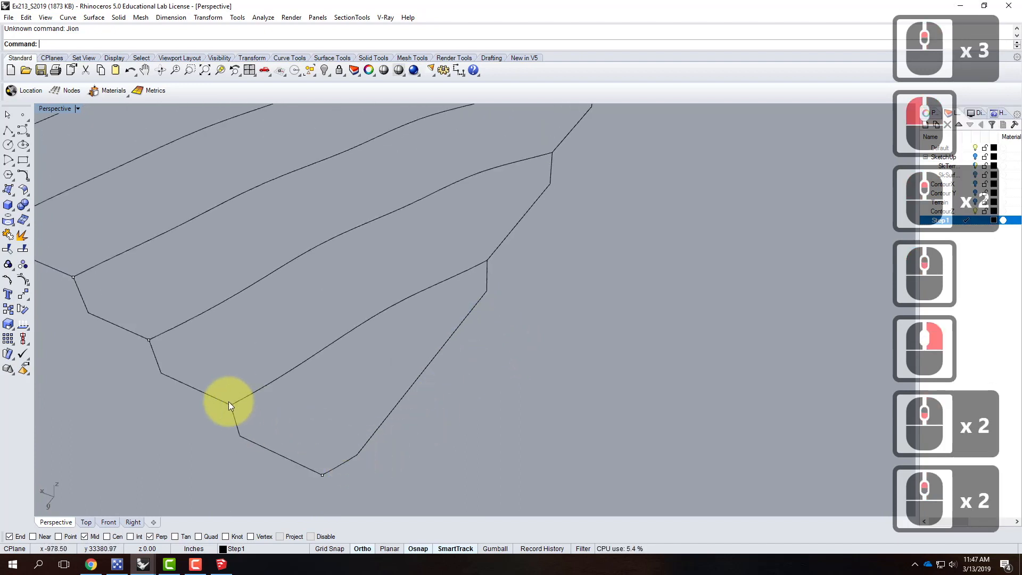
# Step: Delete the short ContourZ curve that cuts off the corner, together with the point at its end
pyautogui.click(342, 467)
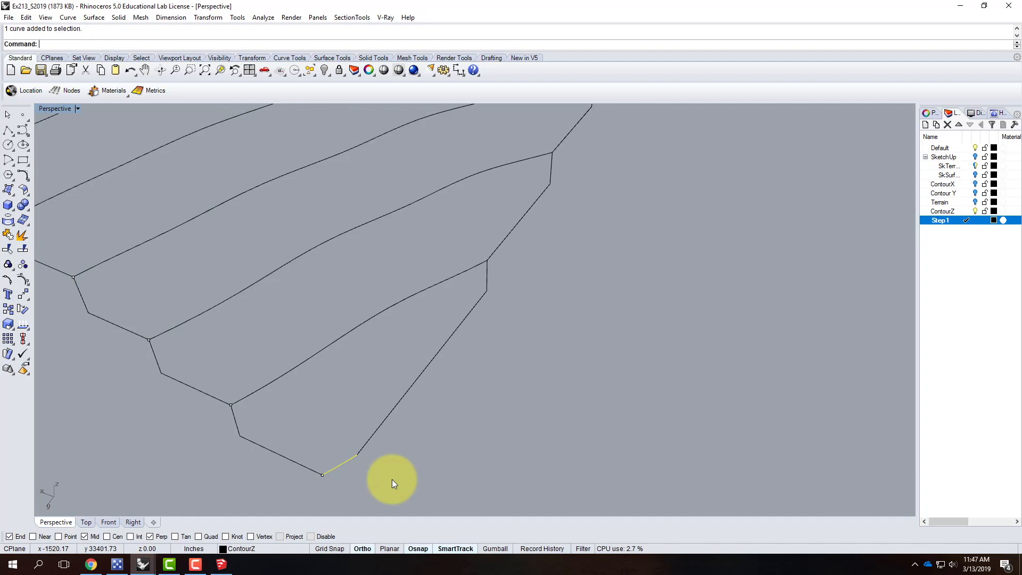
pyautogui.click(411, 437)
pyautogui.moveTo(314, 424); pyautogui.dragTo(363, 476)
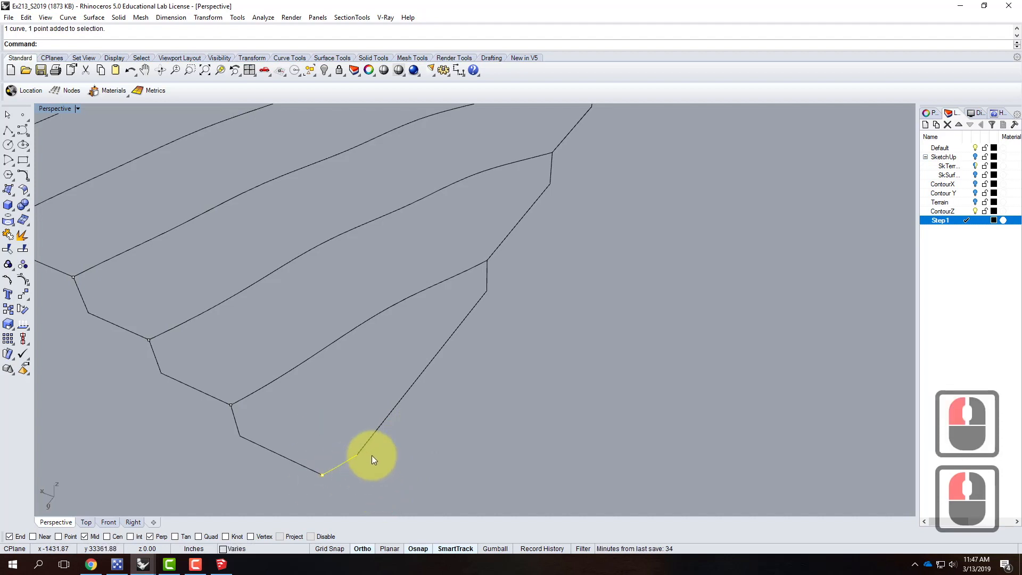
pyautogui.press('Delete')
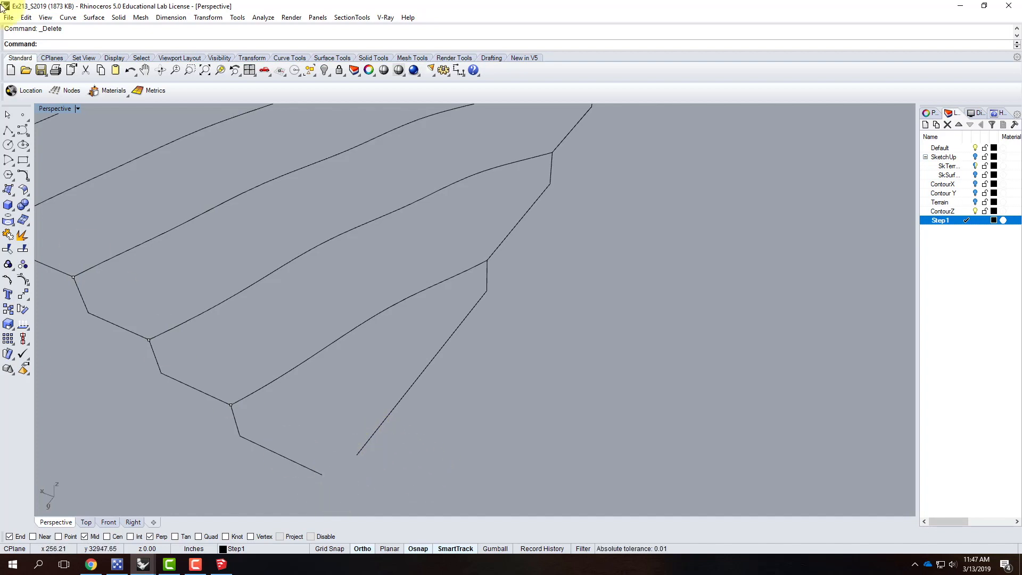
# Step: Draw a polyline from the bottom end of the point-marked profile, extending its horizontal edge outward past the terrain corner
pyautogui.click(6, 132)
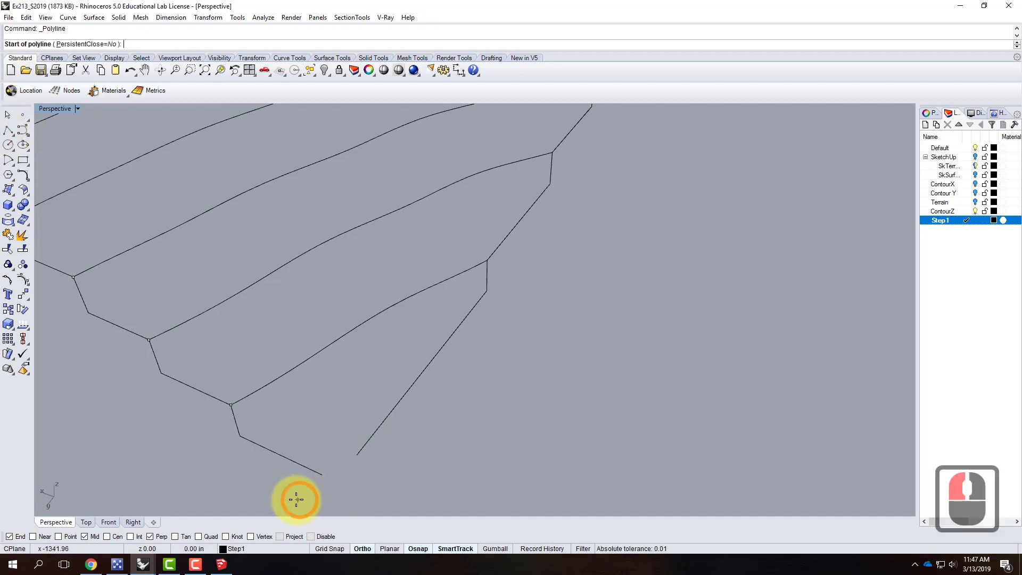
pyautogui.click(322, 477)
pyautogui.scroll(-2, 346, 458)
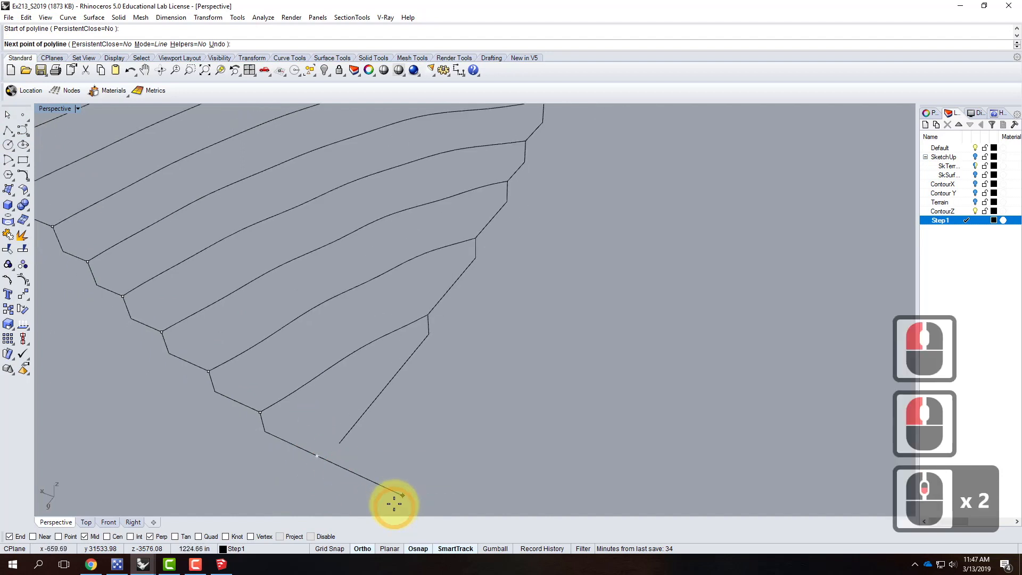
pyautogui.click(371, 489)
pyautogui.press('Return')
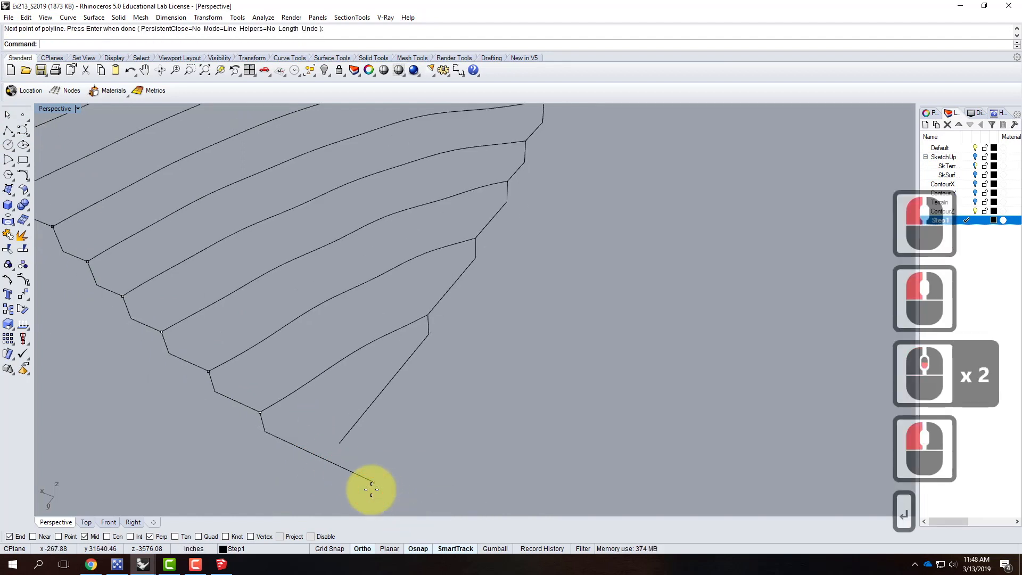
# Step: Draw a second polyline from the other profile's open bottom end, along its edge direction, to meet the extension line
pyautogui.rightClick(353, 445)
pyautogui.click(342, 445)
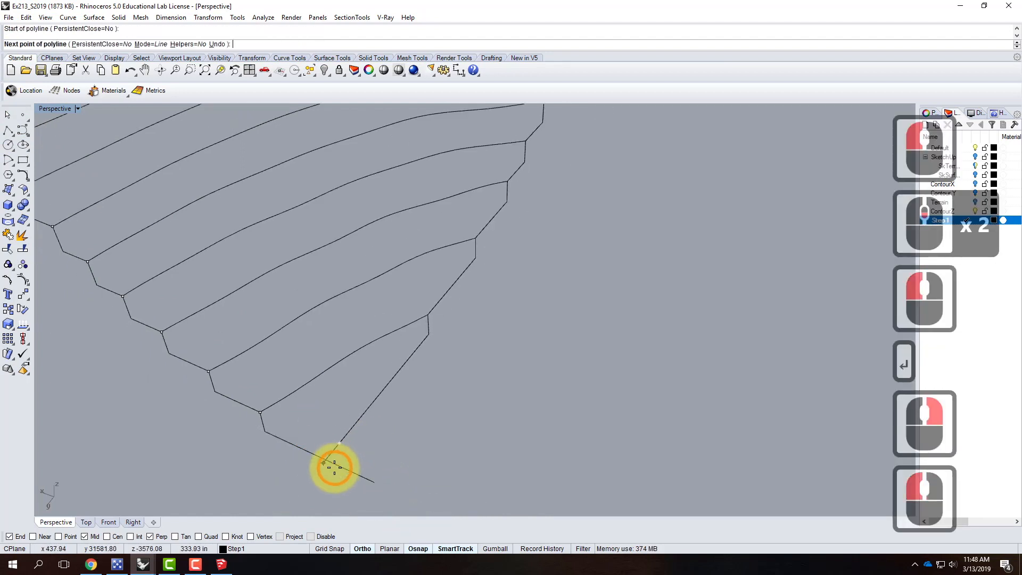
pyautogui.click(327, 464)
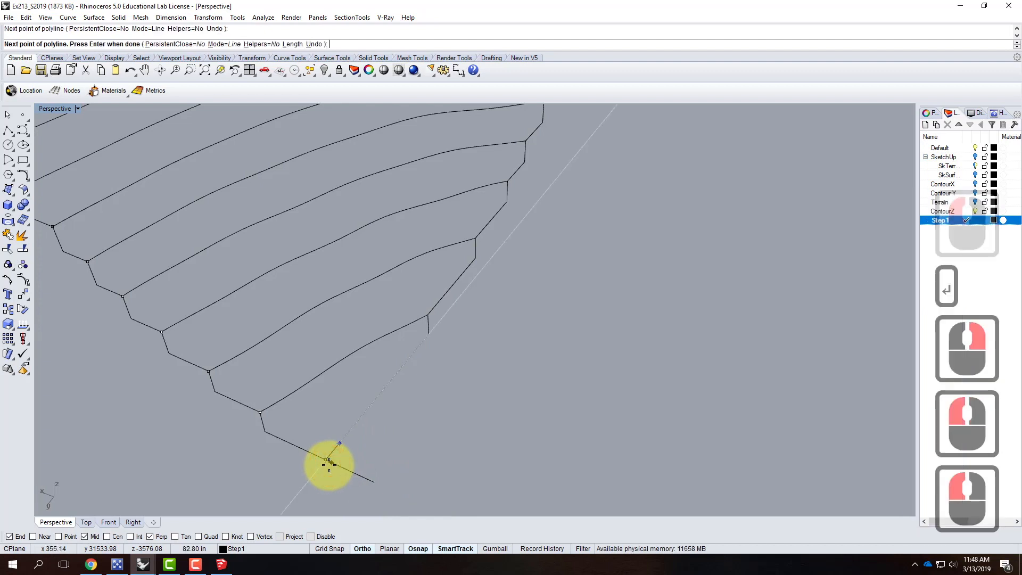
pyautogui.press('Return')
# Step: Delete the two polylines that extend the profiles to the corner
pyautogui.click(329, 485)
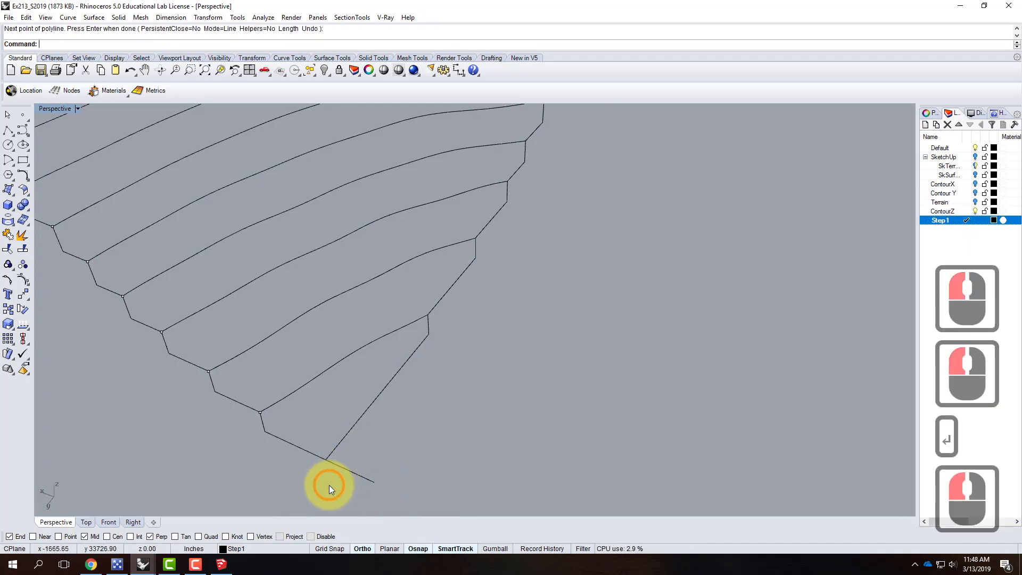
pyautogui.click(323, 462)
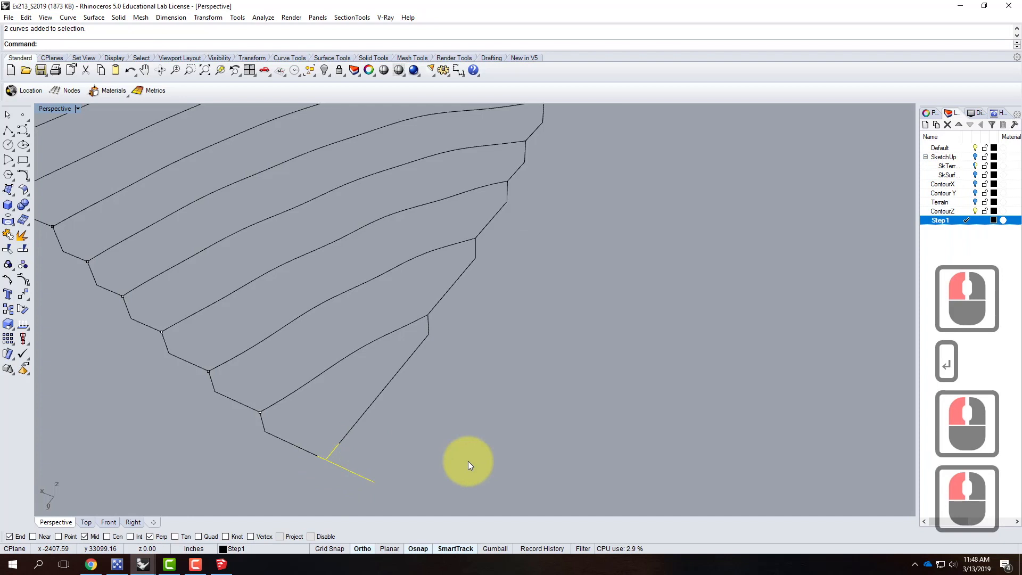
pyautogui.press('Delete')
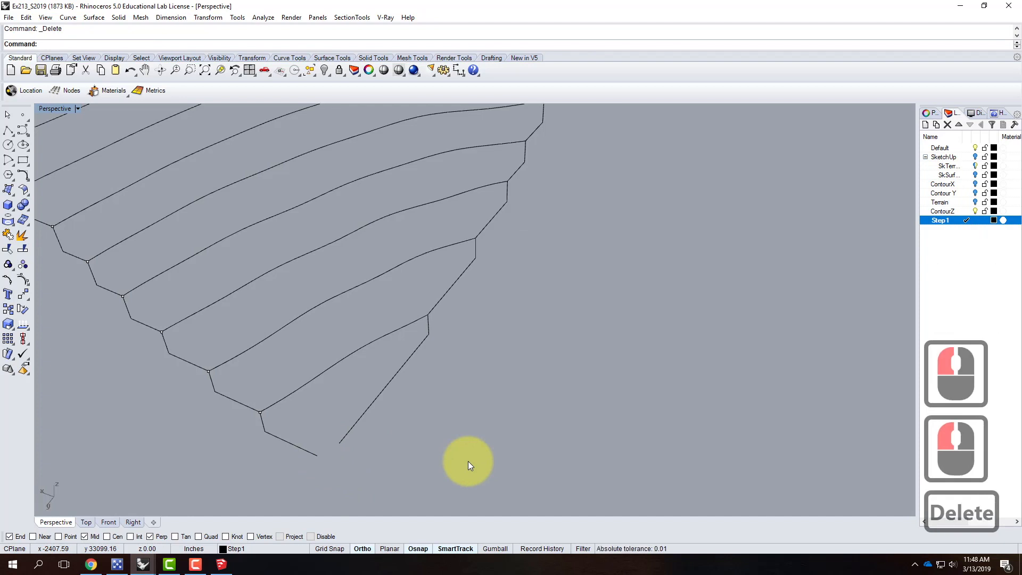
# Step: Fillet the two open bottom ends of the stepped profiles with radius 0 so that they meet at a sharp corner
pyautogui.write('fillet')
pyautogui.press('Return')
pyautogui.write('rim=Yes ExtendArcsBy=Arc )')
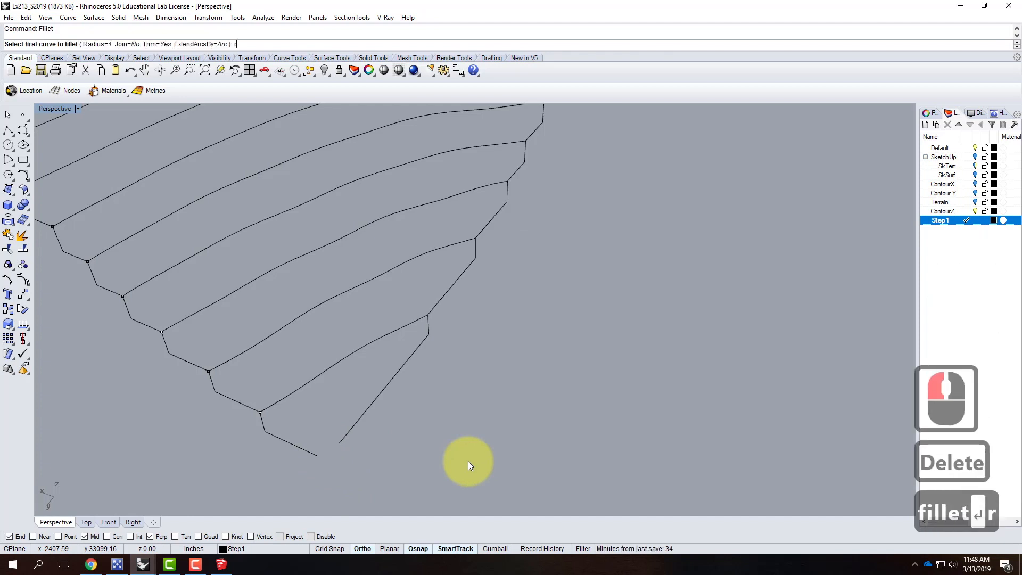
pyautogui.press('Return')
pyautogui.write('0')
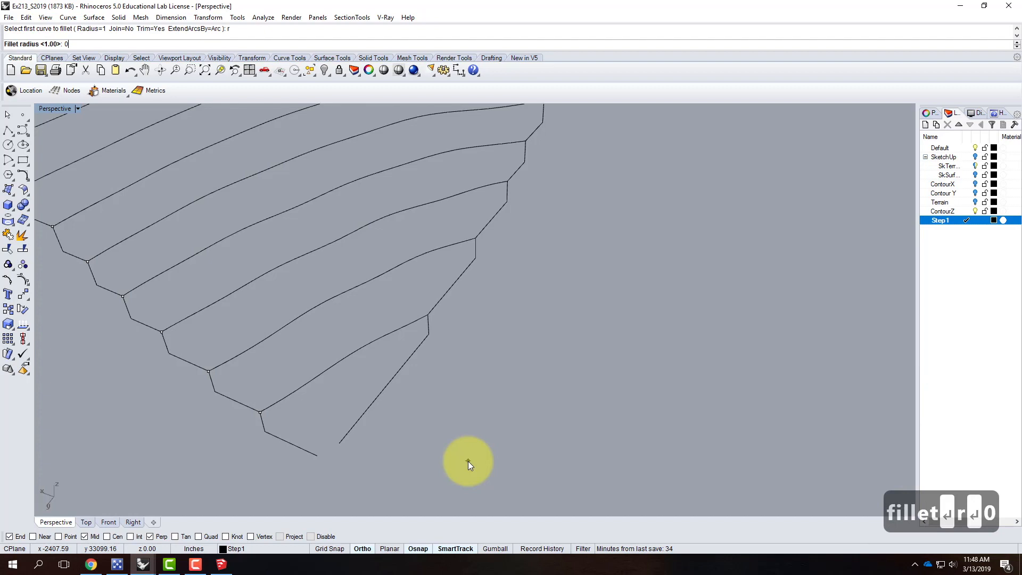
pyautogui.press('Return')
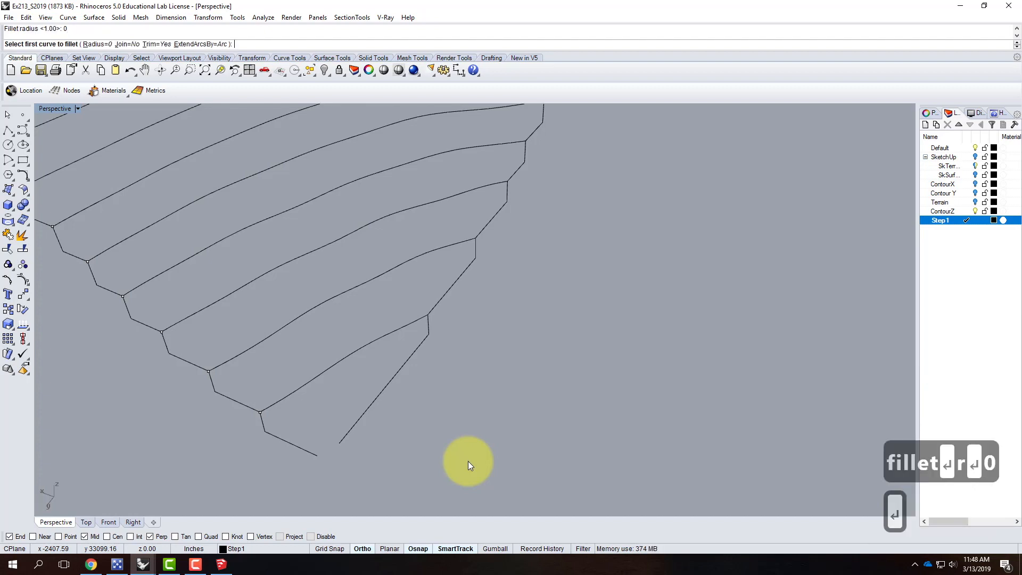
pyautogui.click(346, 435)
pyautogui.click(307, 450)
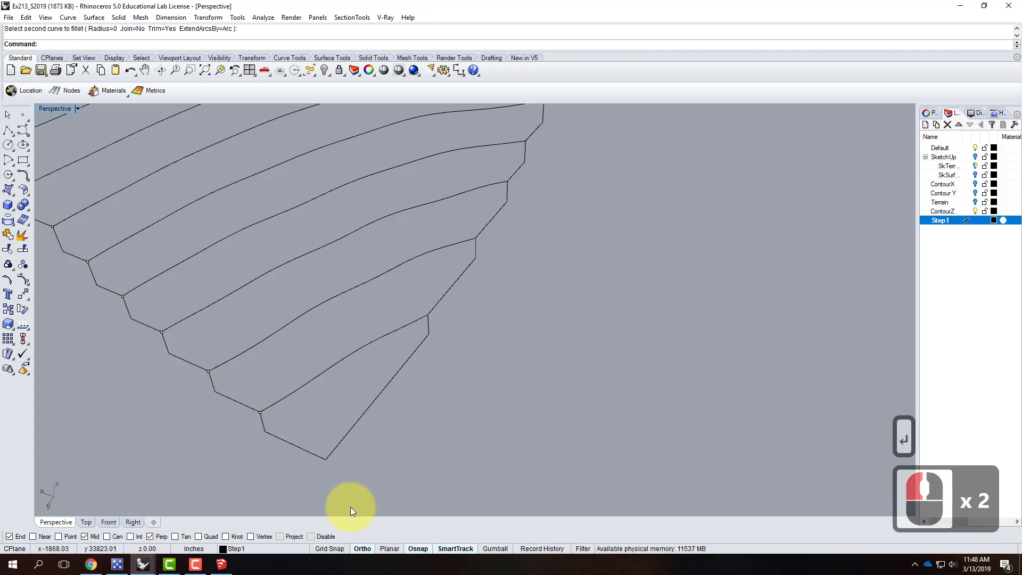
# Step: Check that both profiles are selectable as separate curves, undo the corner fillet and clear the selection
pyautogui.click(344, 440)
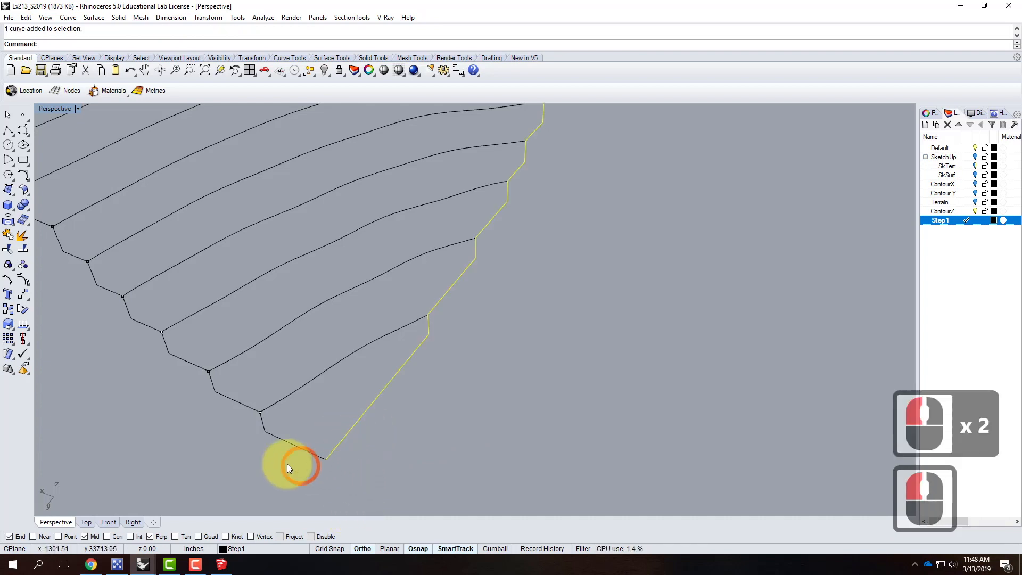
pyautogui.click(292, 446)
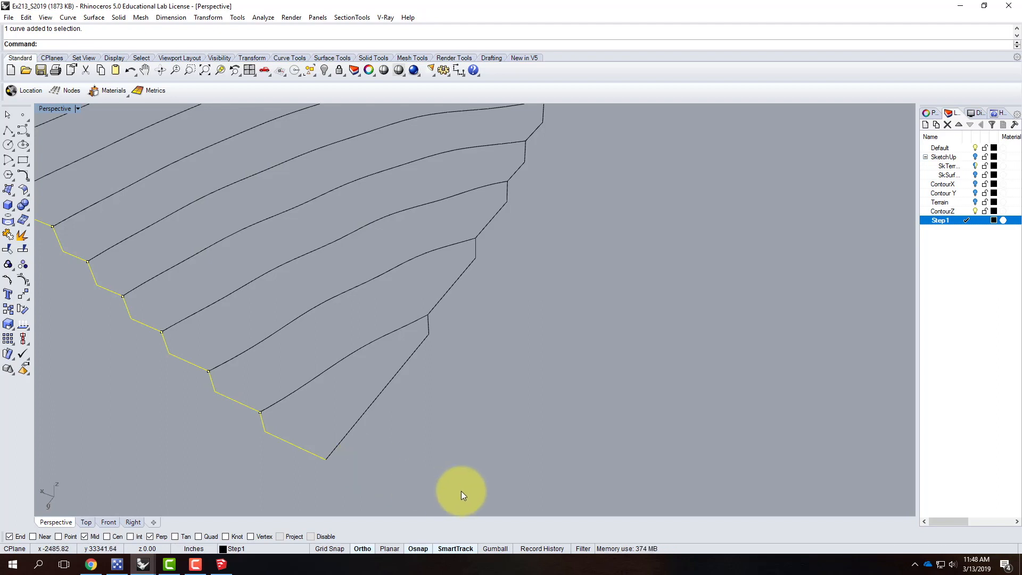
pyautogui.hotkey('ctrl', 'z')
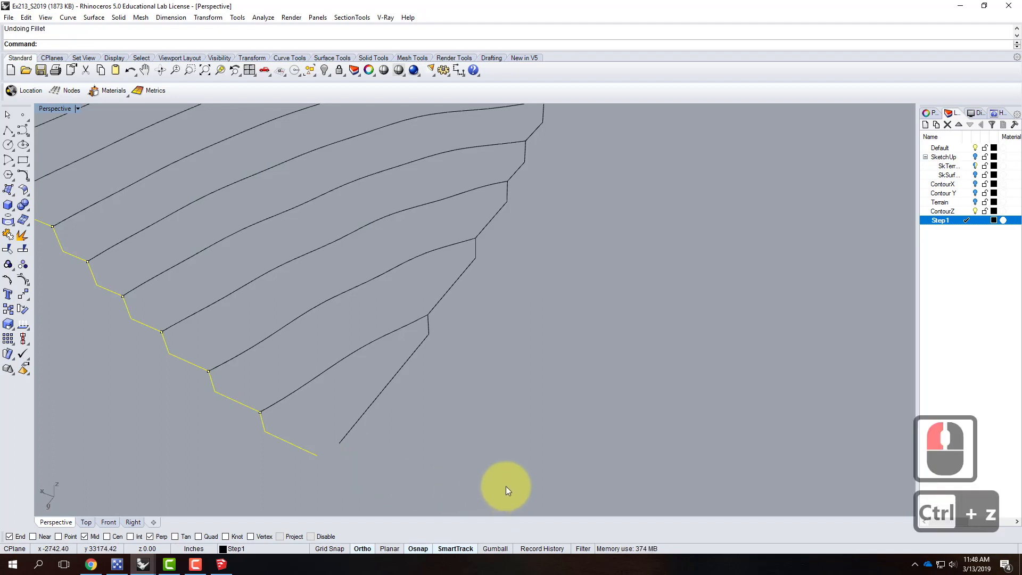
pyautogui.press('Escape')
# Step: Fillet the same two profile ends again, keeping the zero radius, to close the corner sharply
pyautogui.write('fillet')
pyautogui.press('Return')
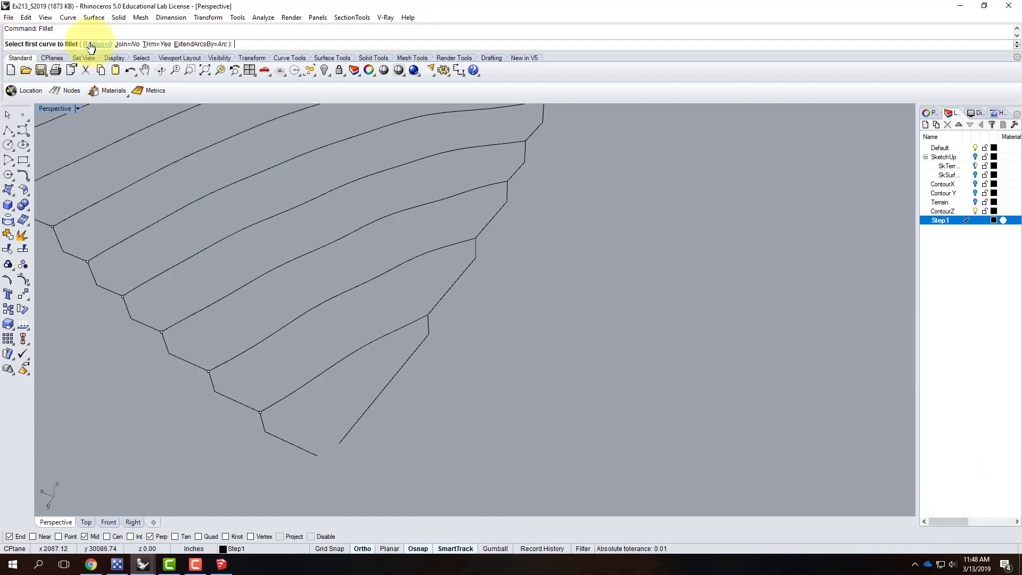
pyautogui.click(351, 428)
pyautogui.click(299, 446)
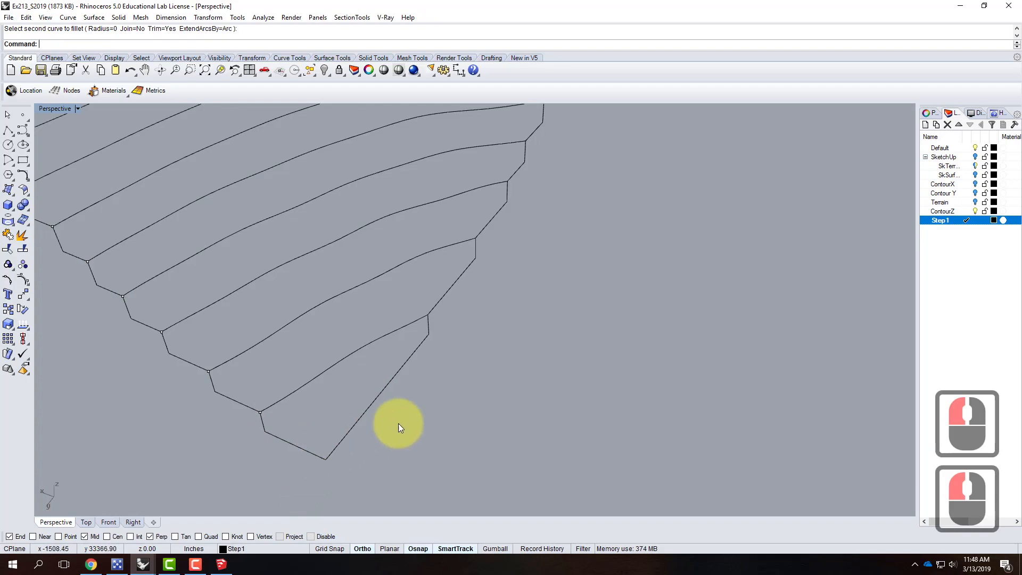
# Step: Examine the terrain's next unfinished low corner and the short ContourZ curve that cuts across it
pyautogui.scroll(-4, 439, 420)
pyautogui.moveTo(545, 400); pyautogui.dragTo(660, 377, button='right')
pyautogui.scroll(-2, 659, 377)
pyautogui.scroll(-1, 659, 377)
pyautogui.moveTo(399, 370); pyautogui.dragTo(566, 326, button='right')
pyautogui.scroll(1, 305, 433)
pyautogui.scroll(4, 261, 426)
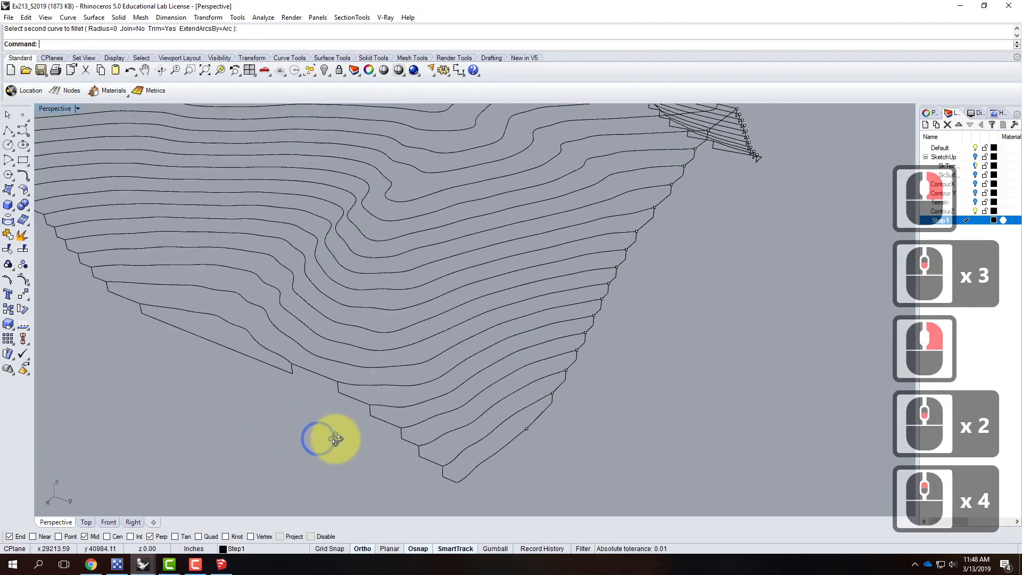
pyautogui.moveTo(364, 433); pyautogui.dragTo(657, 442, button='right')
pyautogui.scroll(2, 624, 438)
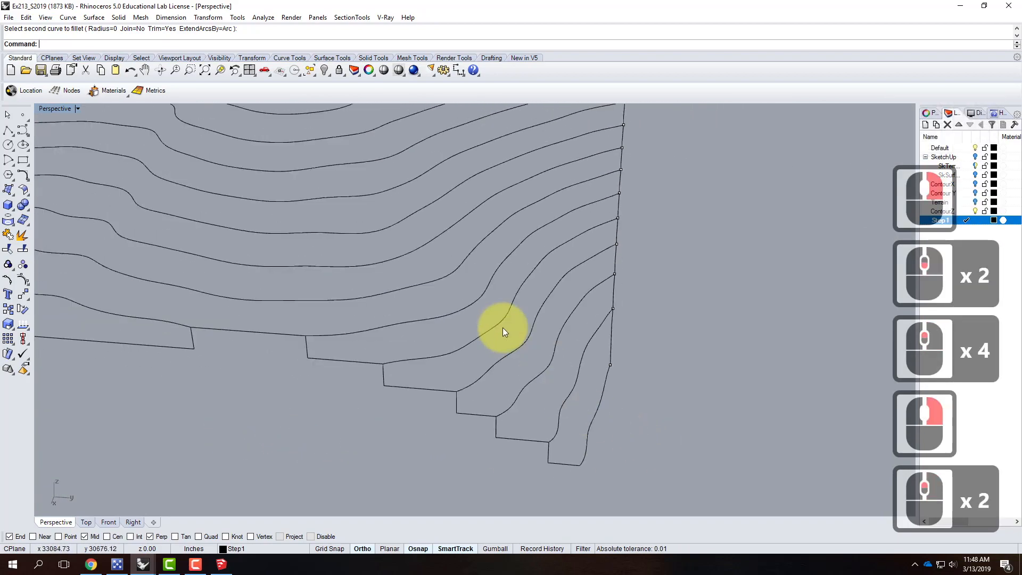
pyautogui.scroll(1, 563, 445)
pyautogui.scroll(2, 562, 442)
pyautogui.scroll(1, 515, 382)
pyautogui.moveTo(661, 381); pyautogui.dragTo(543, 381, button='right')
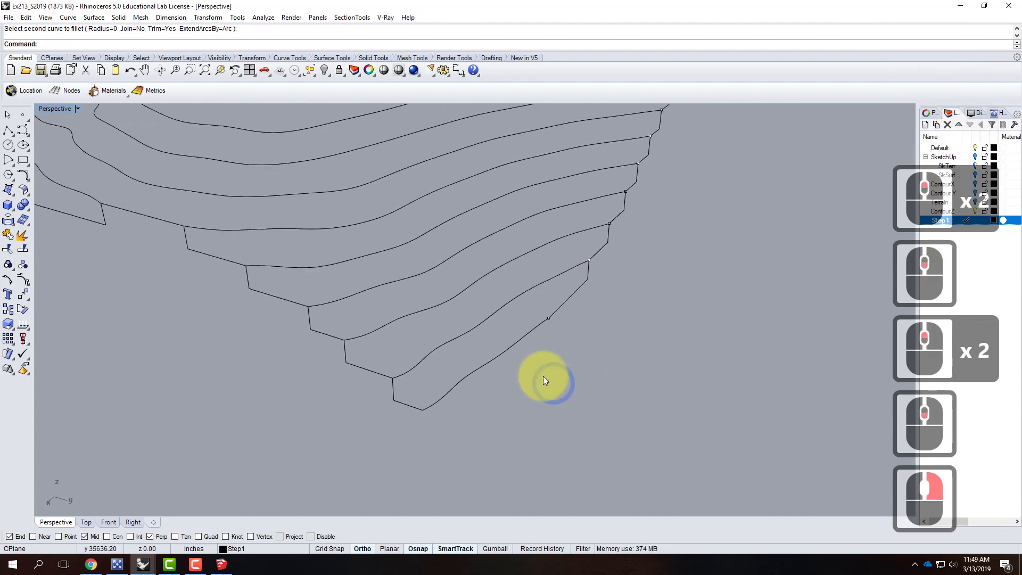
pyautogui.click(508, 356)
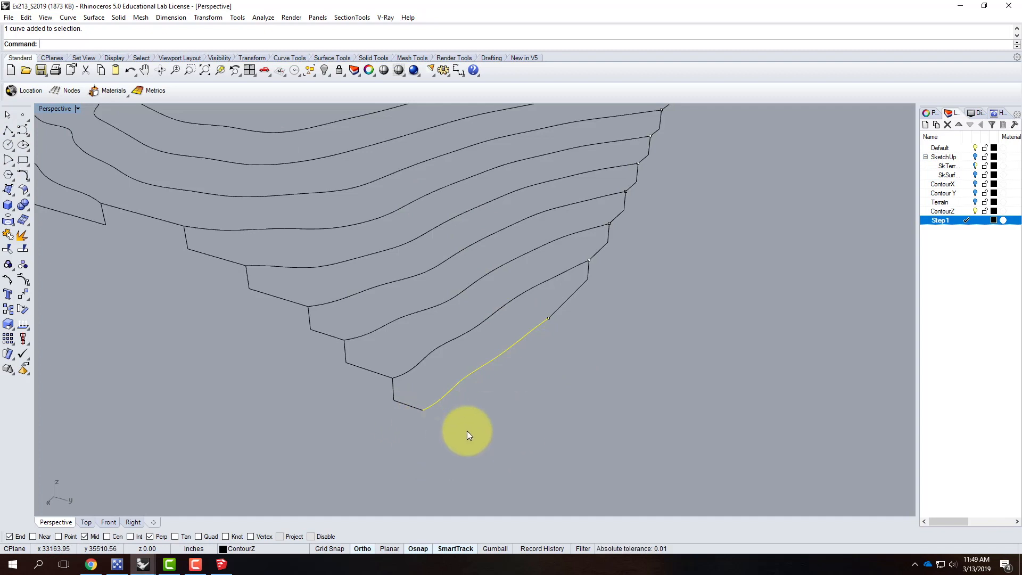
pyautogui.click(490, 392)
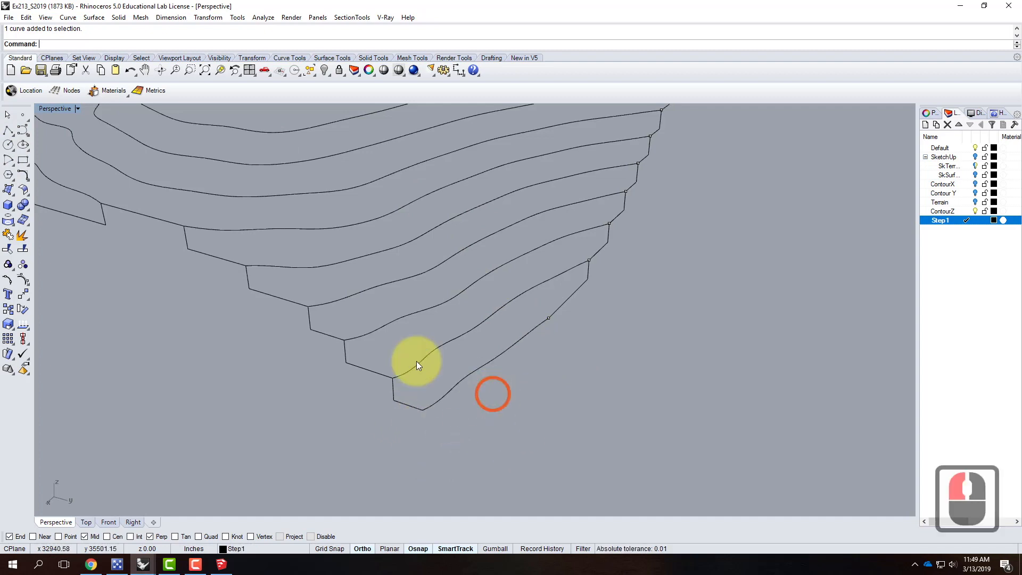
# Step: Draw a polyline from the plain profile's bottom end, going 31.25' straight down and then along the edge direction past the terrain corner
pyautogui.click(7, 132)
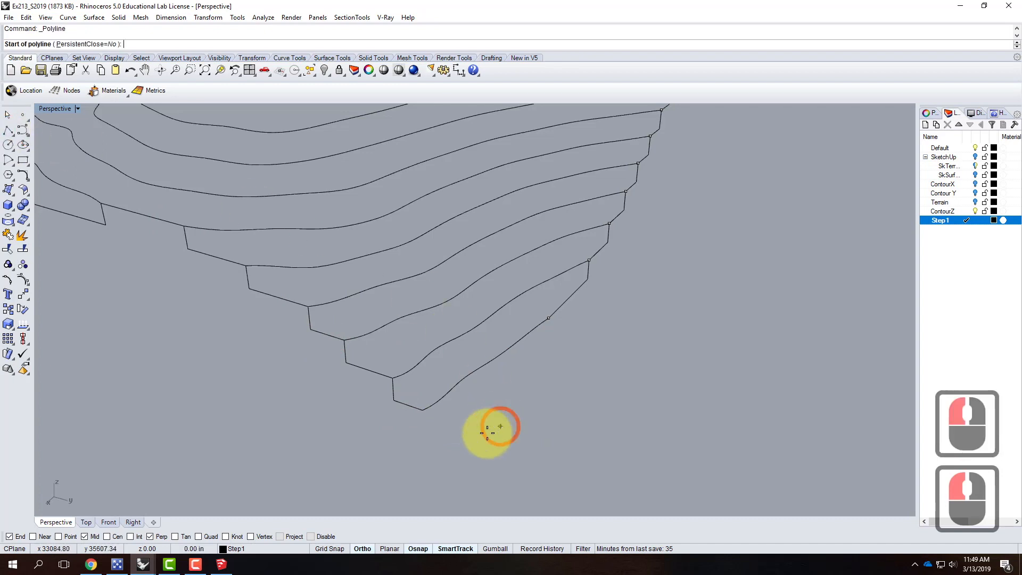
pyautogui.click(422, 410)
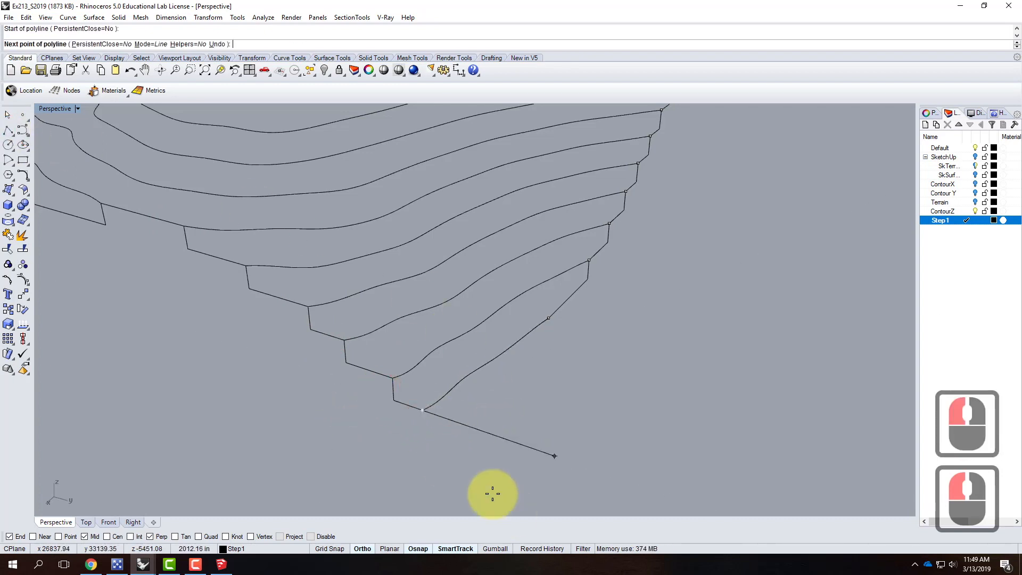
pyautogui.scroll(-3, 426, 362)
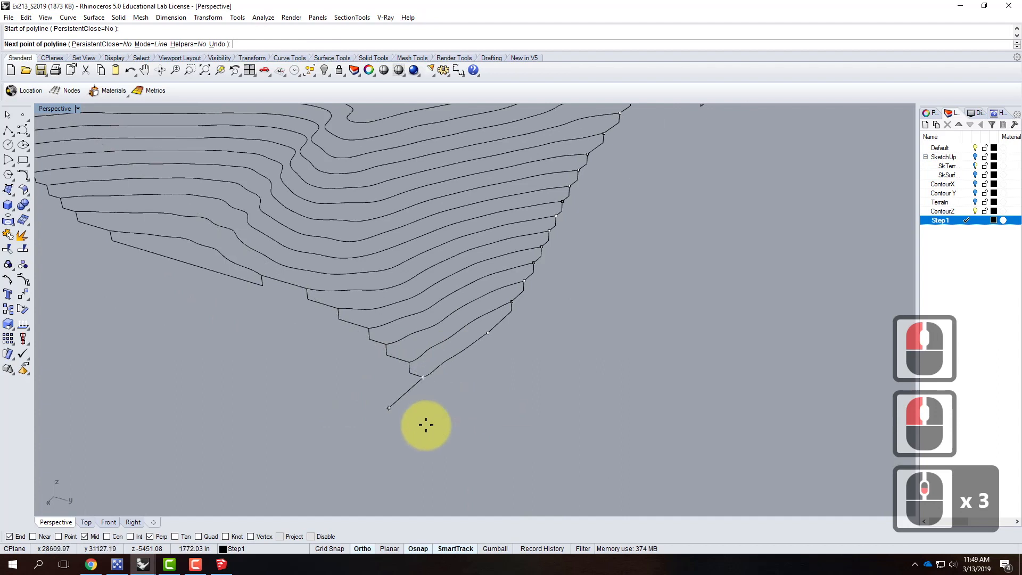
pyautogui.doubleClick(68, 108)
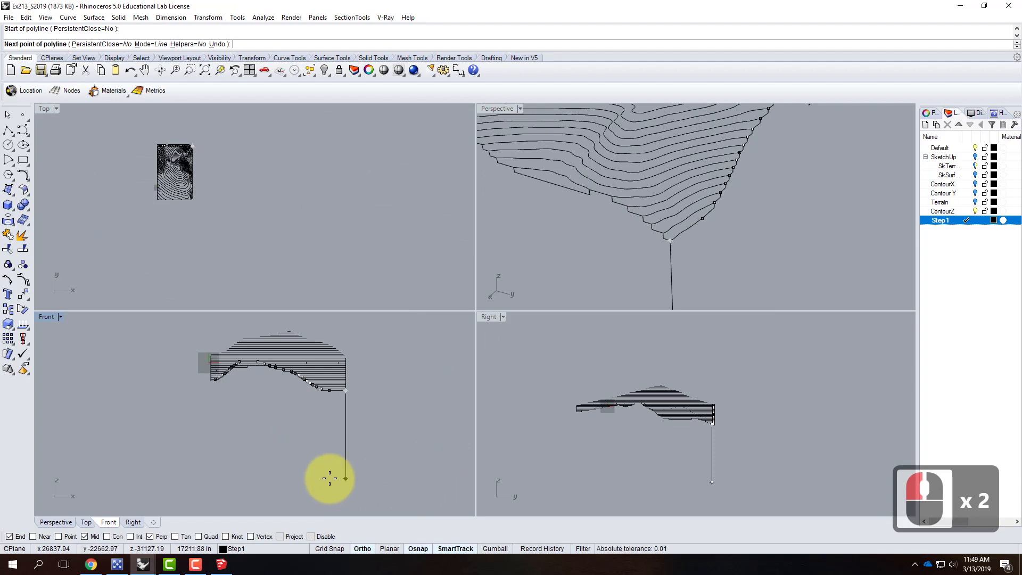
pyautogui.write("31.25'")
pyautogui.press('Return')
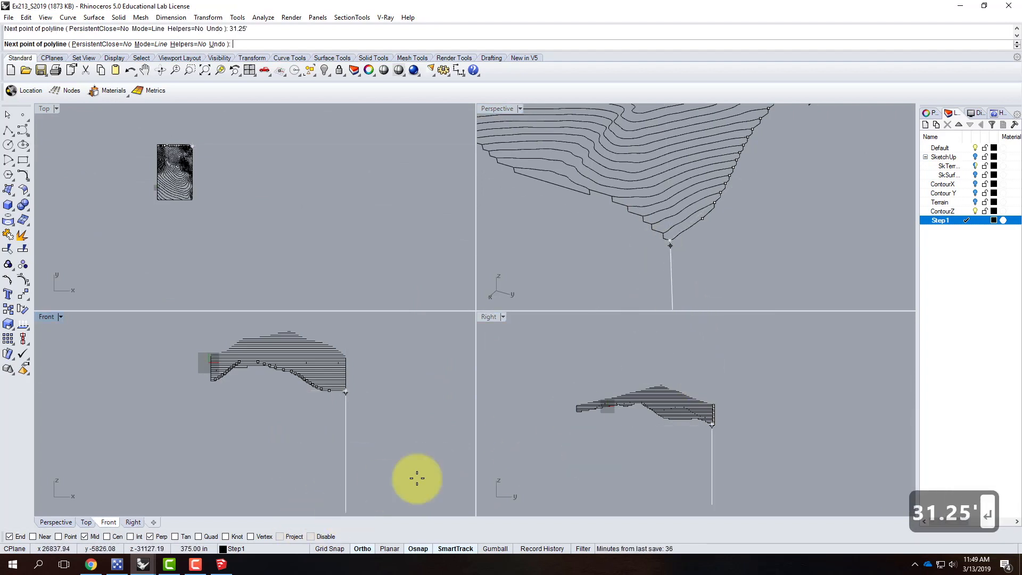
pyautogui.click(339, 480)
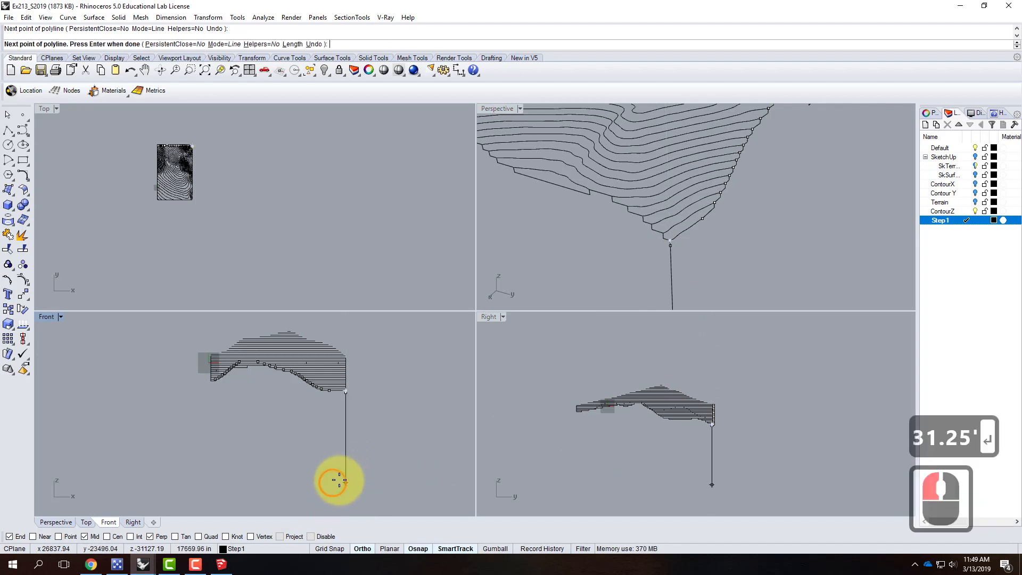
pyautogui.doubleClick(507, 110)
pyautogui.click(492, 445)
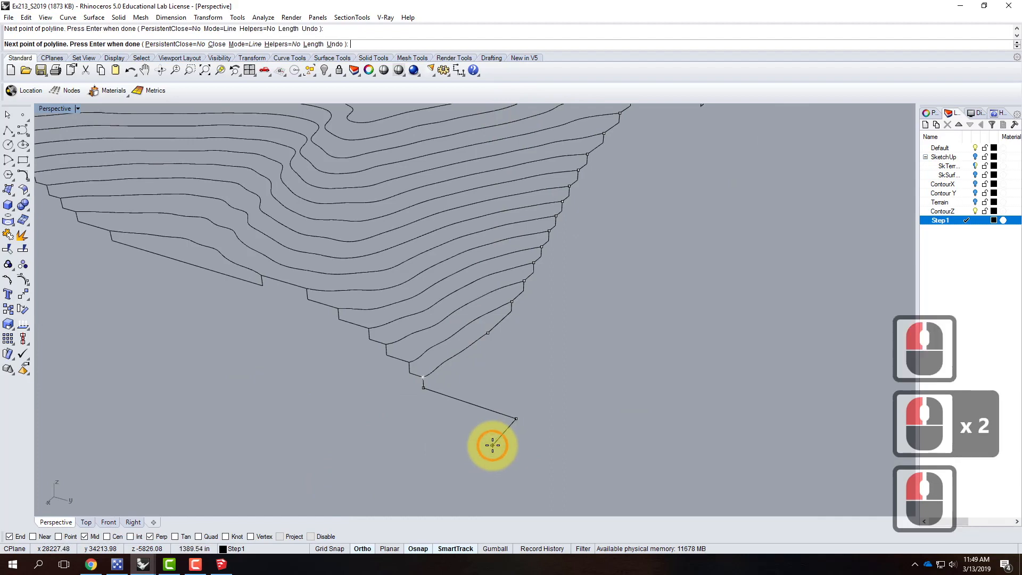
pyautogui.press('Return')
# Step: Draw a polyline from the point-marked profile's bottom end, going 31.25' straight down and then horizontally to meet the other extension line perpendicularly
pyautogui.moveTo(474, 377); pyautogui.dragTo(460, 329, button='right')
pyautogui.scroll(2, 464, 349)
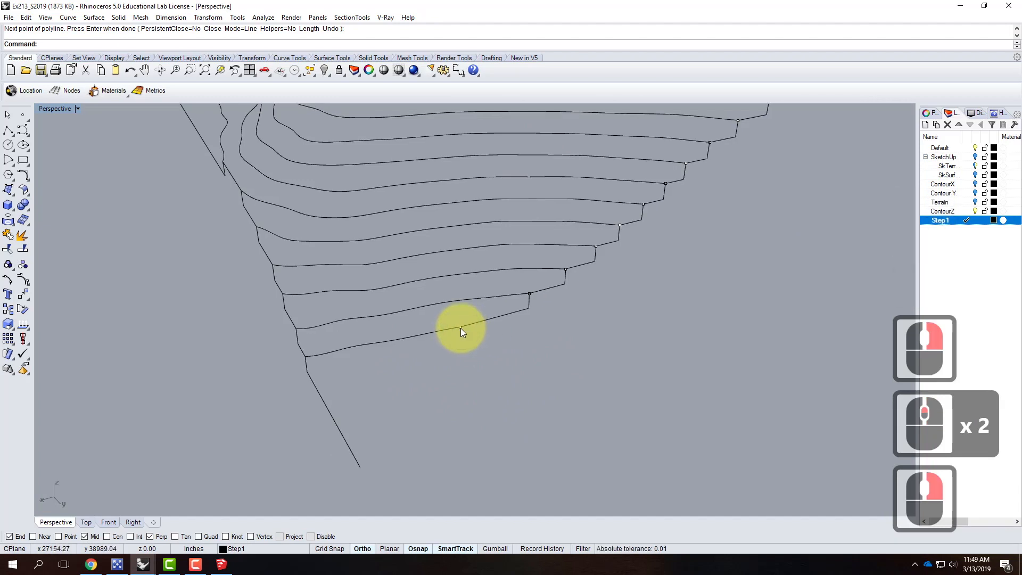
pyautogui.click(8, 130)
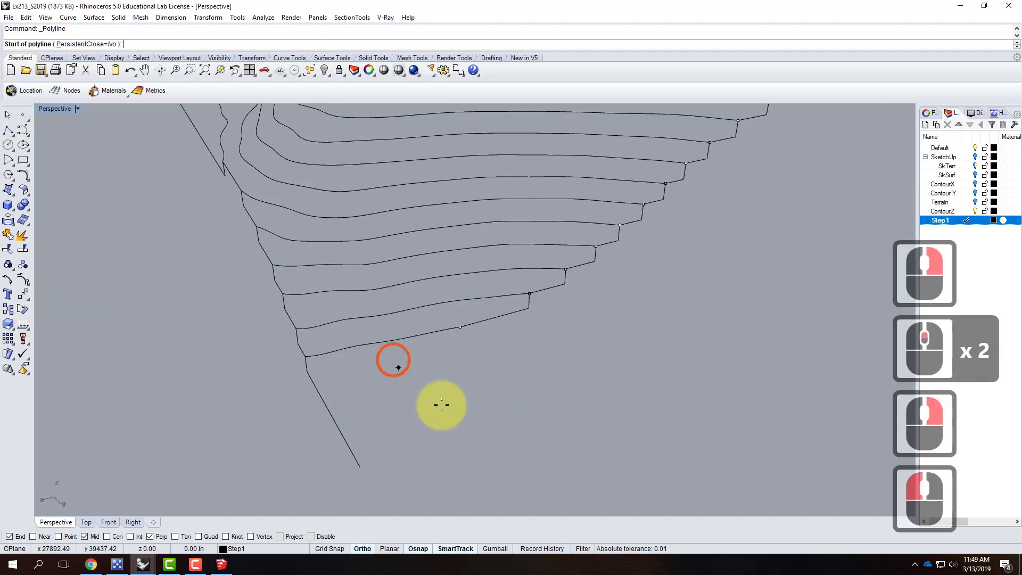
pyautogui.click(460, 327)
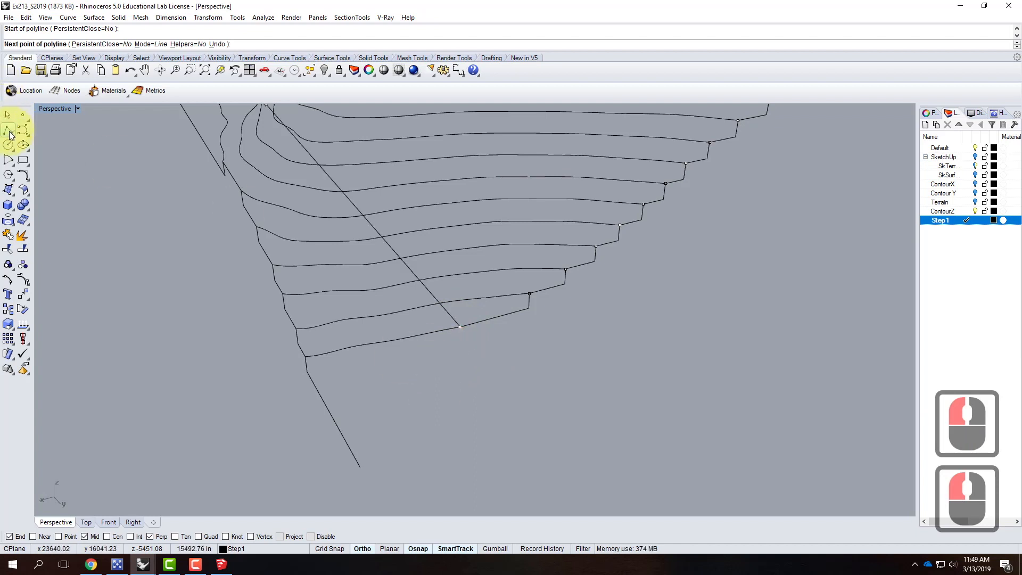
pyautogui.doubleClick(60, 108)
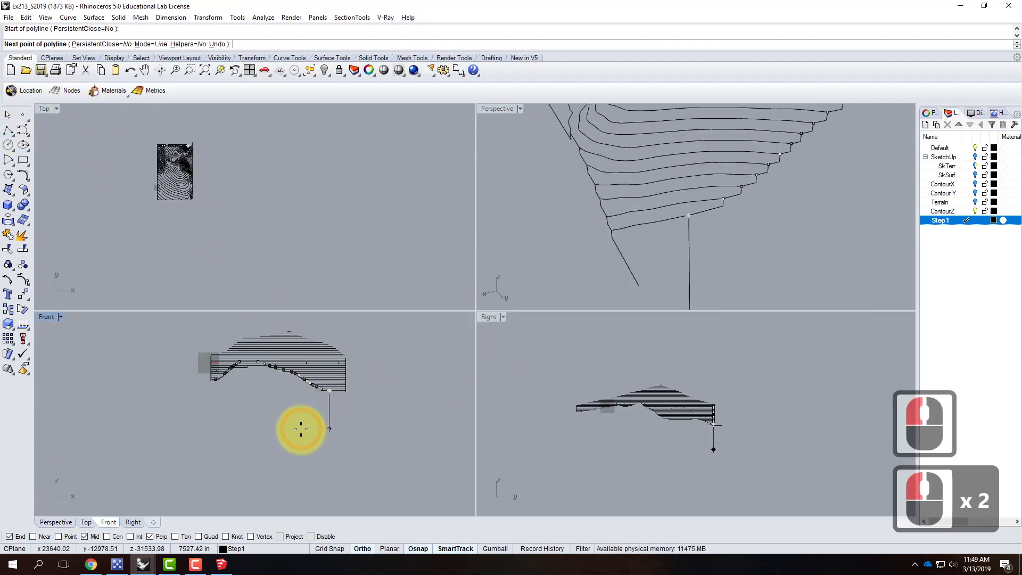
pyautogui.write('31.25')
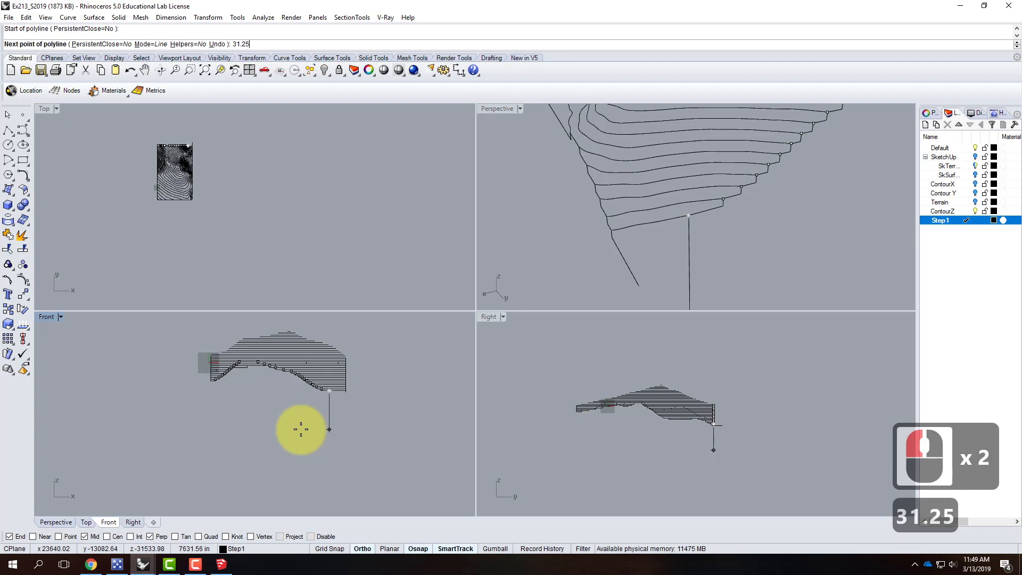
pyautogui.write("'")
pyautogui.press('Return')
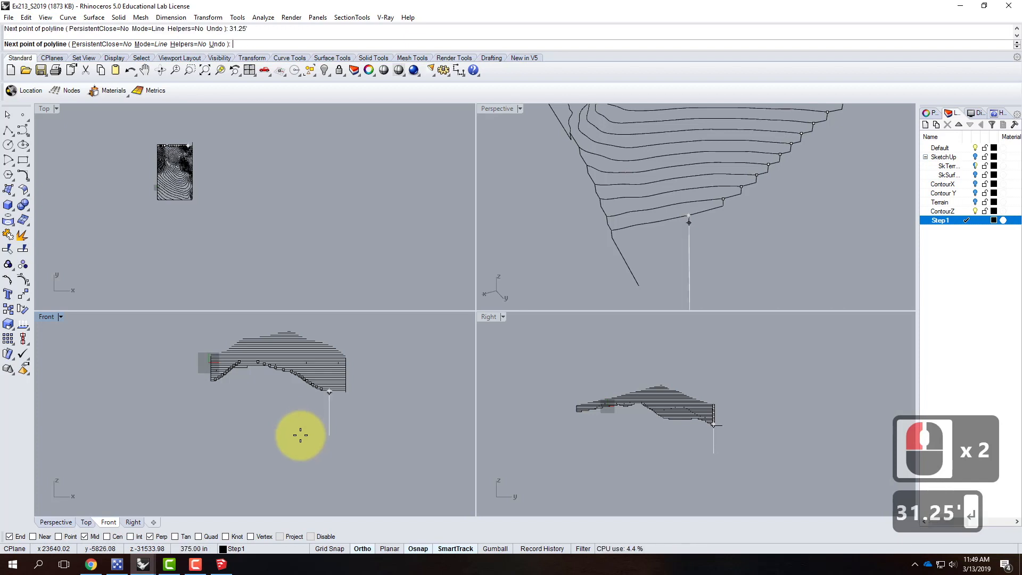
pyautogui.click(301, 435)
pyautogui.scroll(2, 676, 222)
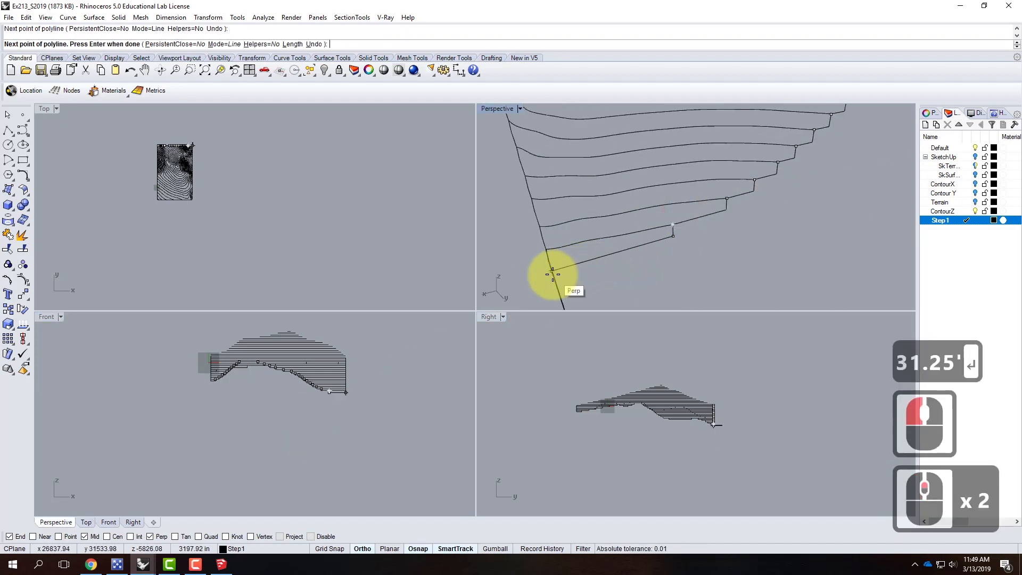
pyautogui.click(559, 275)
pyautogui.press('Return')
# Step: Trim the overhanging part of the first extension line beyond the corner, using the second polyline as the cutting object
pyautogui.moveTo(557, 274); pyautogui.dragTo(696, 219, button='right')
pyautogui.scroll(-3, 693, 266)
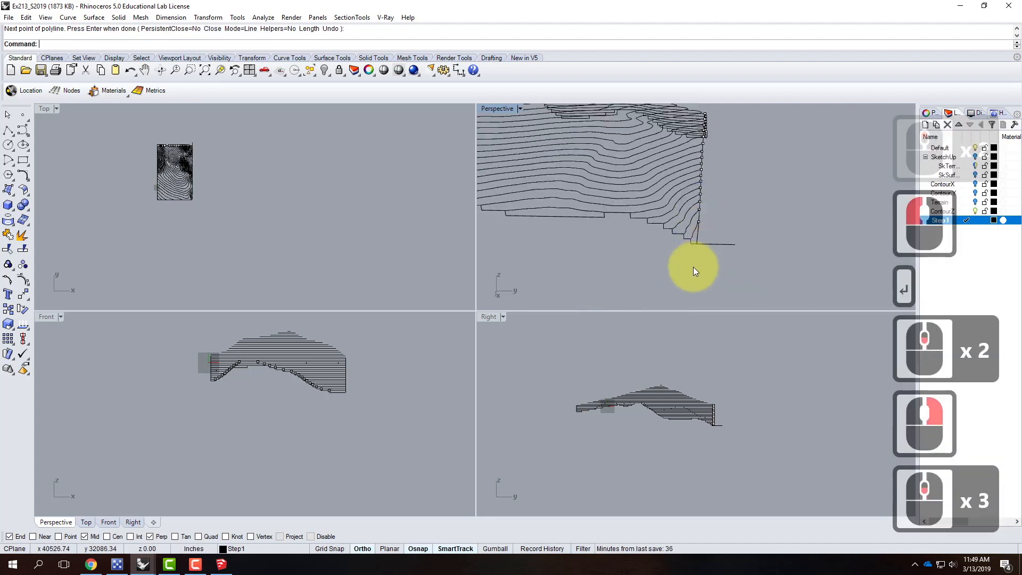
pyautogui.scroll(4, 700, 222)
pyautogui.click(698, 244)
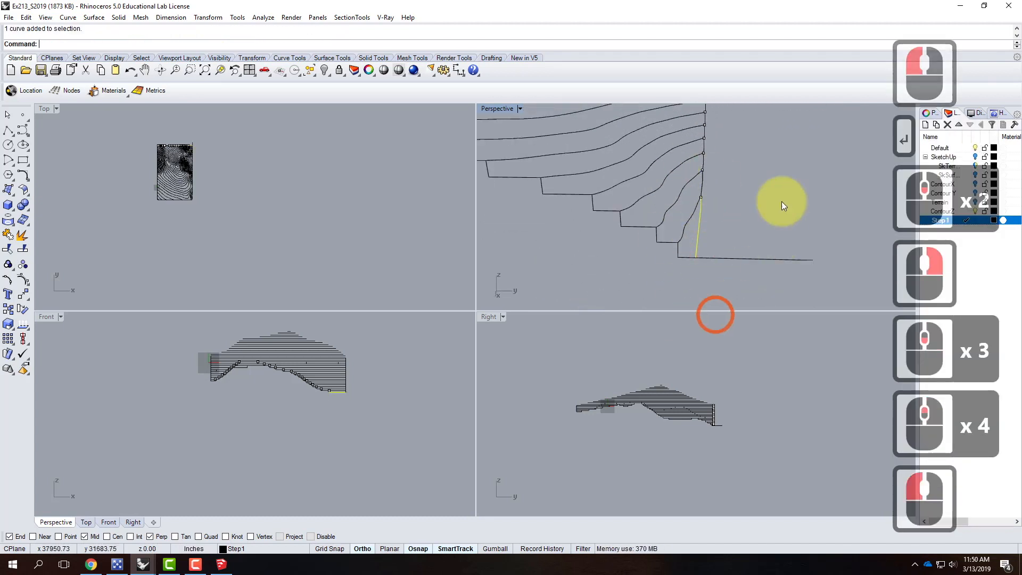
pyautogui.write('trim')
pyautogui.press('Return')
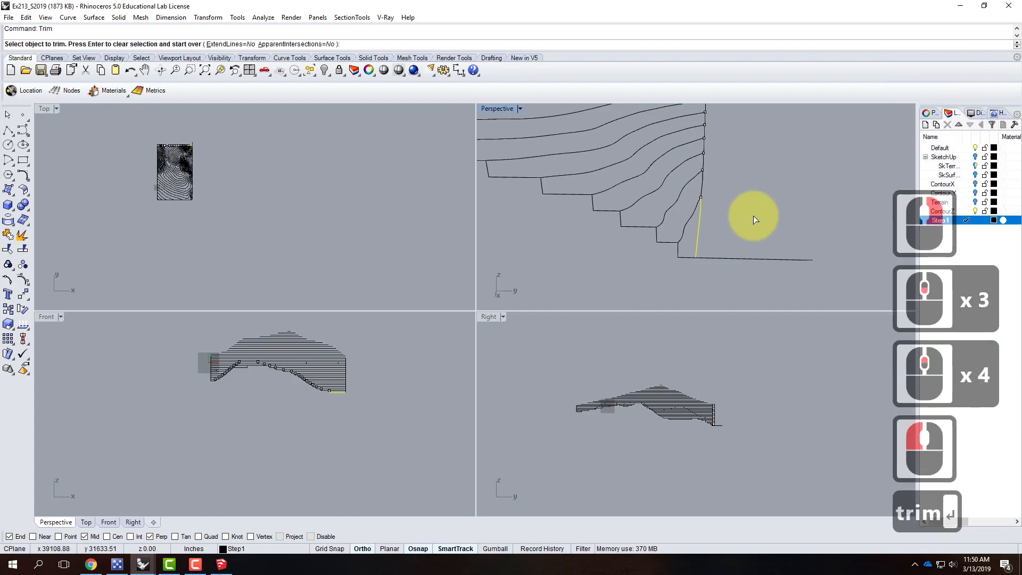
pyautogui.click(749, 258)
pyautogui.moveTo(806, 232); pyautogui.dragTo(718, 247, button='right')
pyautogui.press('Escape')
pyautogui.press('Escape')
pyautogui.scroll(2, 555, 247)
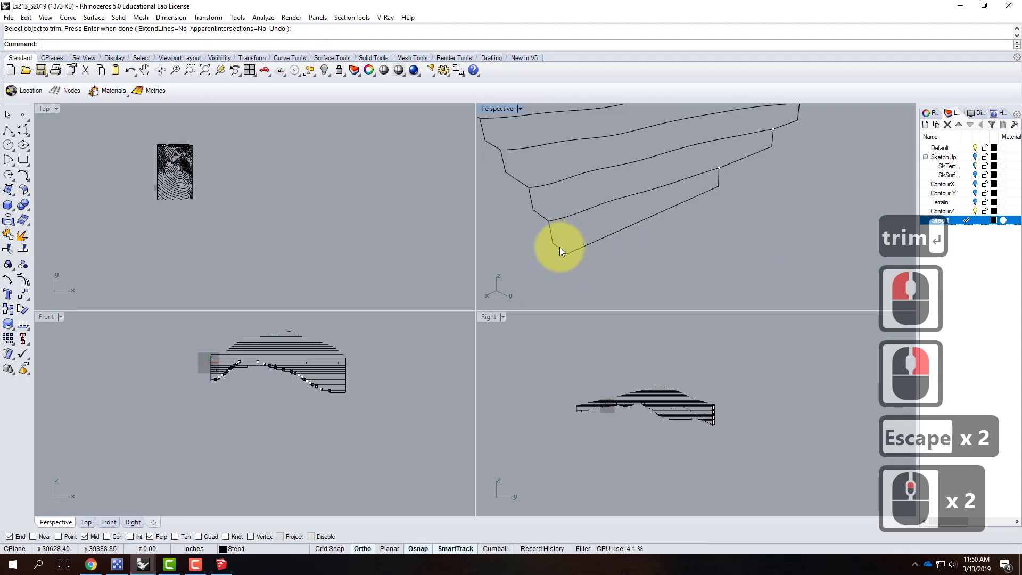
# Step: Join the trimmed corner extension with the plain stepped profile it continues
pyautogui.click(558, 244)
pyautogui.keyDown('shift'); pyautogui.click(541, 217); pyautogui.keyUp('shift')
pyautogui.scroll(-2, 661, 293)
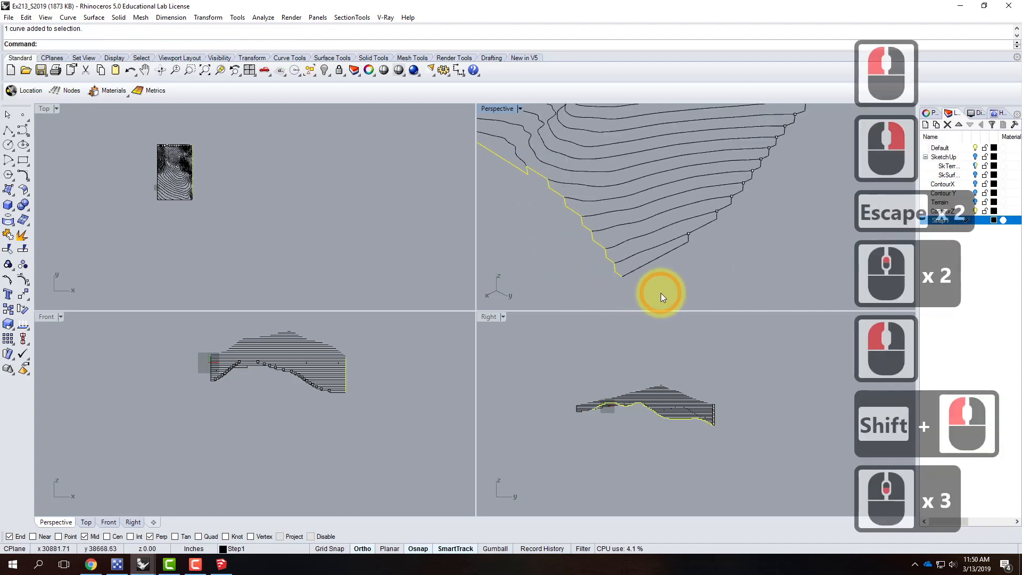
pyautogui.scroll(-2, 660, 293)
pyautogui.write('join')
pyautogui.press('Return')
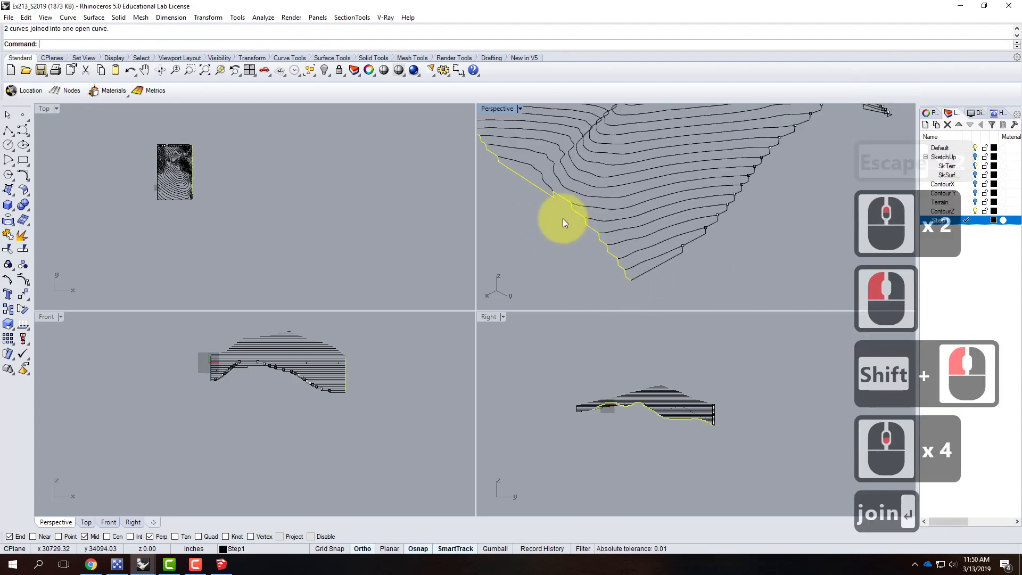
# Step: Join the other corner extension with the point-marked stepped profile it continues
pyautogui.click(679, 263)
pyautogui.click(671, 268)
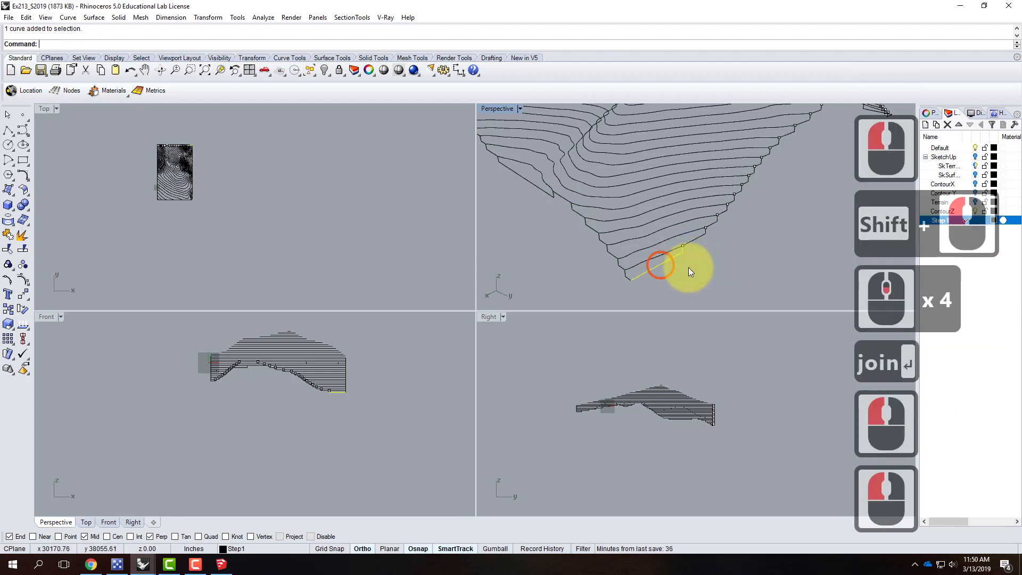
pyautogui.keyDown('shift'); pyautogui.click(699, 238); pyautogui.keyUp('shift')
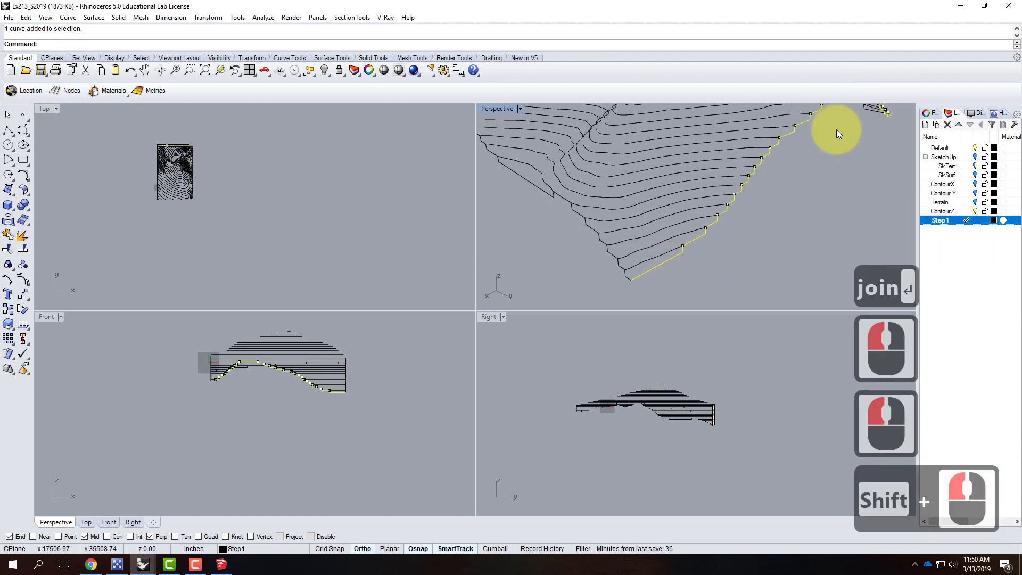
pyautogui.write('join')
pyautogui.press('Return')
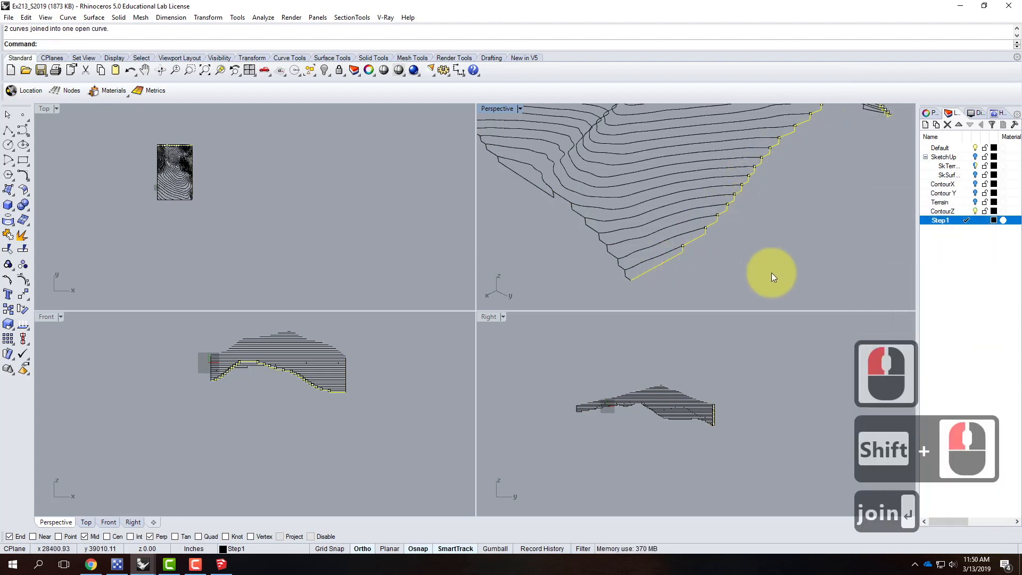
pyautogui.click(742, 256)
# Step: Inspect the closed low corner and its joined steps from several sides
pyautogui.scroll(-4, 720, 260)
pyautogui.moveTo(720, 260)
pyautogui.mouseDown(button='right')
pyautogui.moveTo(610, 229)
pyautogui.moveTo(721, 260)
pyautogui.mouseUp(button='right')
pyautogui.scroll(4, 692, 259)
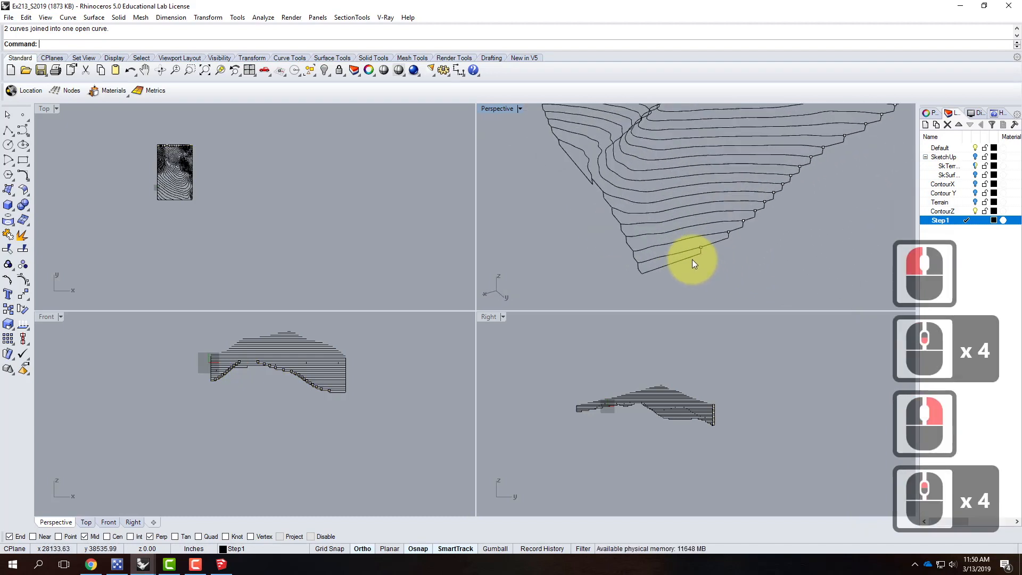
pyautogui.scroll(-3, 719, 224)
pyautogui.moveTo(716, 191); pyautogui.dragTo(630, 177, button='right')
pyautogui.scroll(-3, 638, 181)
pyautogui.scroll(2, 718, 207)
pyautogui.scroll(1, 702, 203)
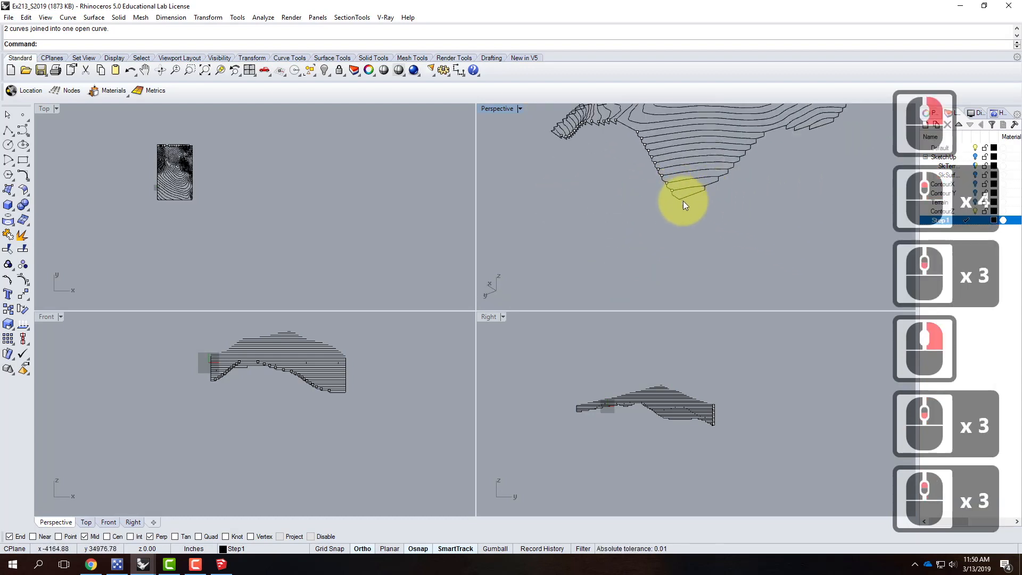
pyautogui.scroll(-2, 649, 218)
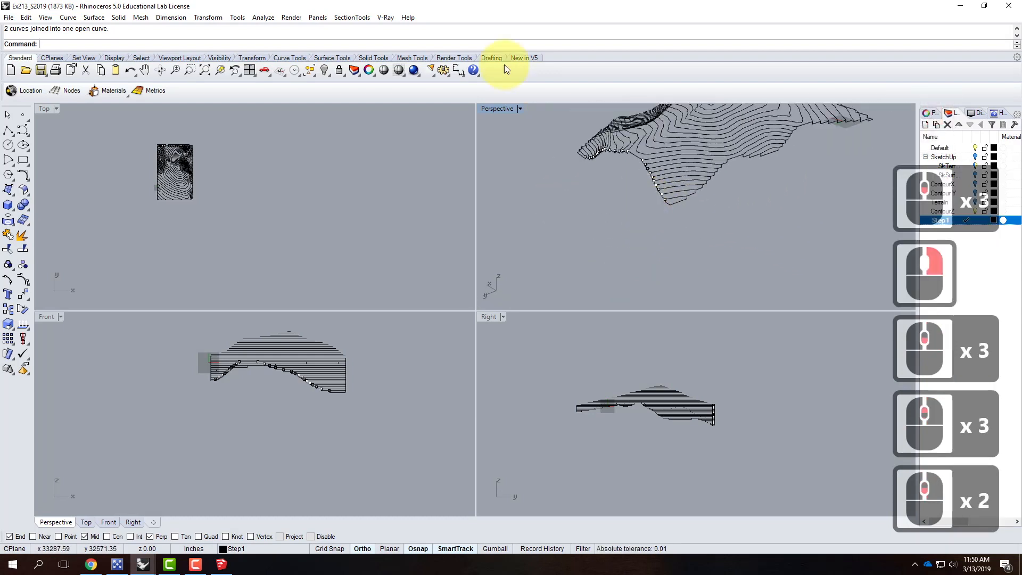
# Step: Maximize the Perspective viewport and examine the terrain's other corners for contours without a stepped profile
pyautogui.doubleClick(497, 109)
pyautogui.scroll(2, 666, 155)
pyautogui.scroll(-3, 618, 229)
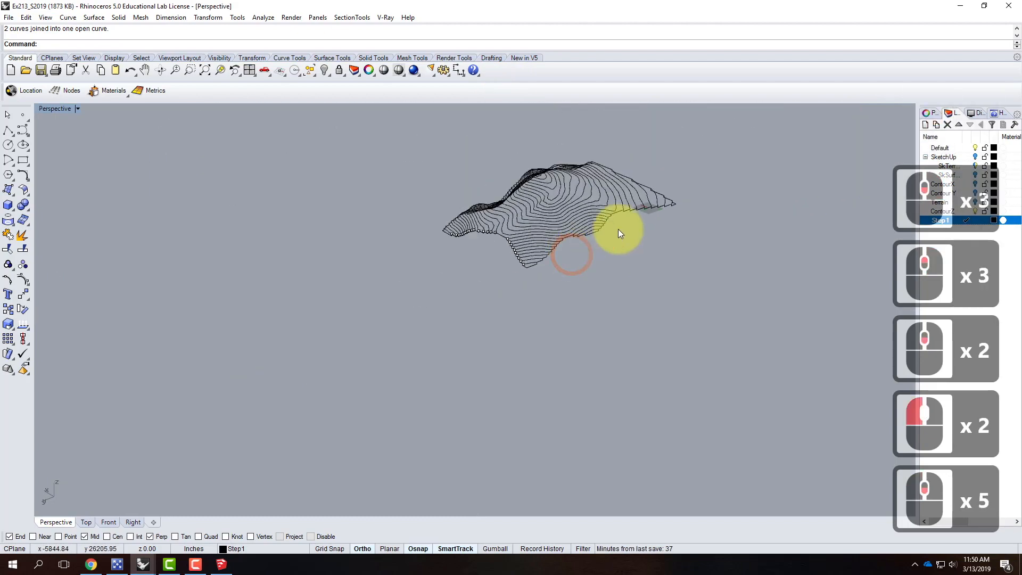
pyautogui.scroll(5, 699, 219)
pyautogui.moveTo(699, 218); pyautogui.dragTo(589, 217, button='right')
pyautogui.scroll(-4, 609, 269)
pyautogui.scroll(5, 607, 266)
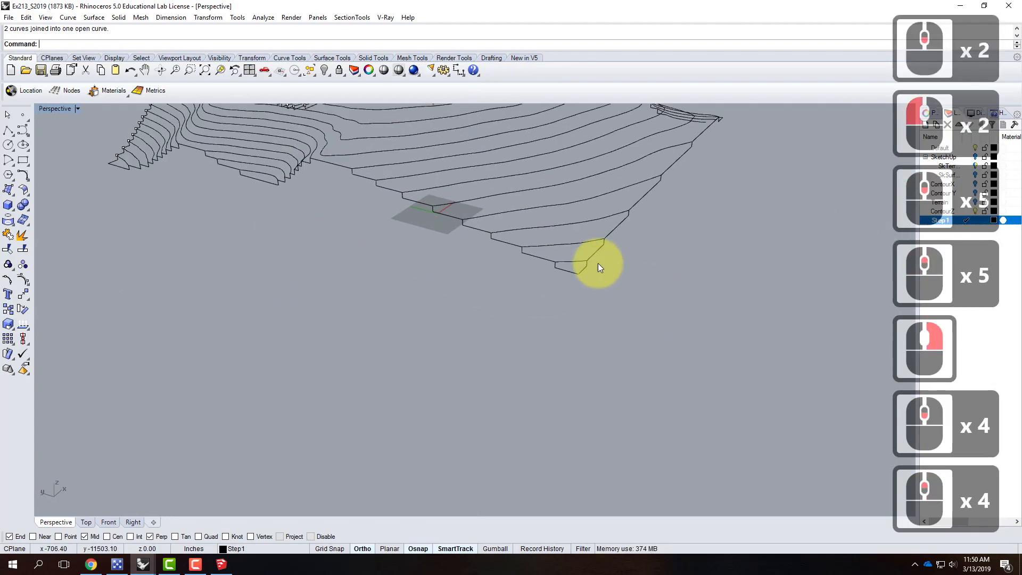
pyautogui.moveTo(672, 243); pyautogui.dragTo(383, 216, button='right')
pyautogui.scroll(-3, 646, 336)
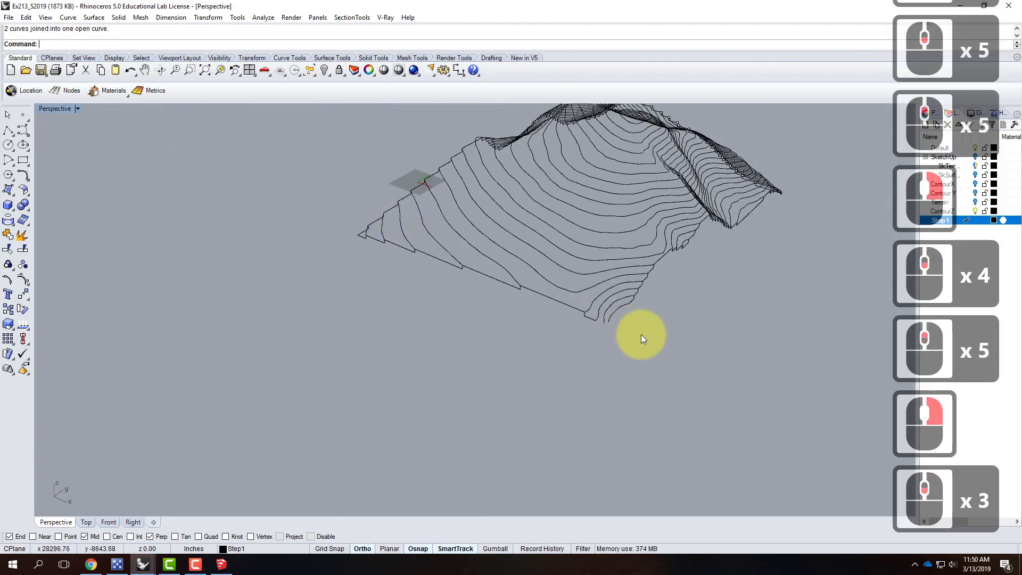
pyautogui.scroll(3, 643, 318)
pyautogui.moveTo(642, 318); pyautogui.dragTo(577, 315, button='right')
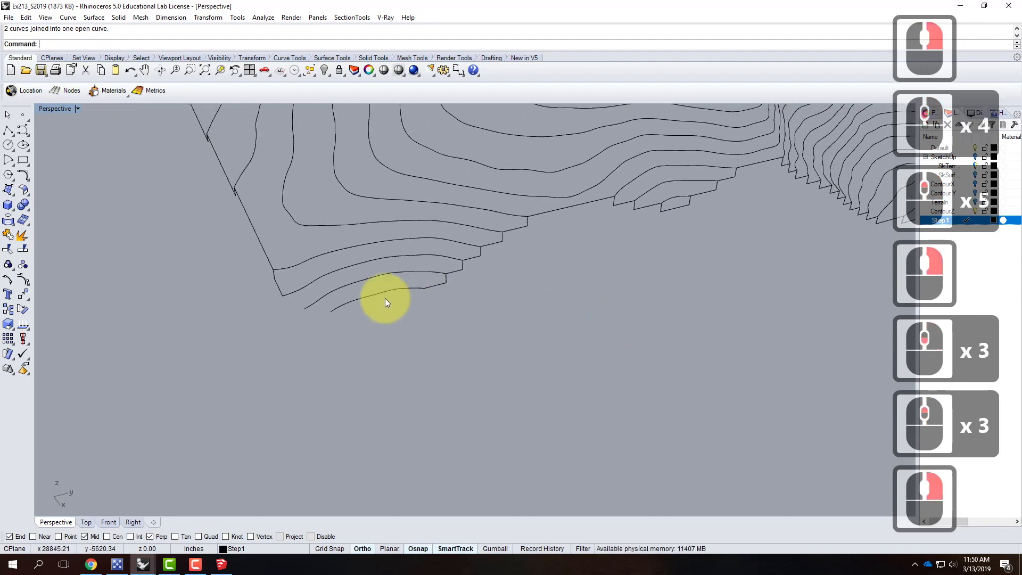
pyautogui.scroll(2, 275, 302)
pyautogui.moveTo(279, 308); pyautogui.dragTo(411, 307, button='right')
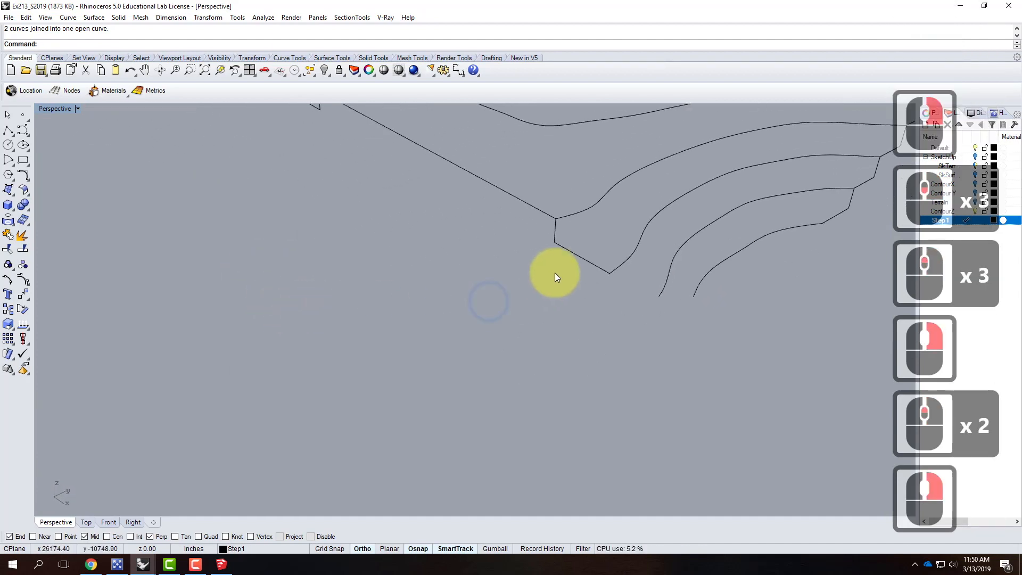
pyautogui.moveTo(839, 244); pyautogui.dragTo(734, 250, button='right')
pyautogui.scroll(-3, 359, 247)
pyautogui.scroll(3, 407, 249)
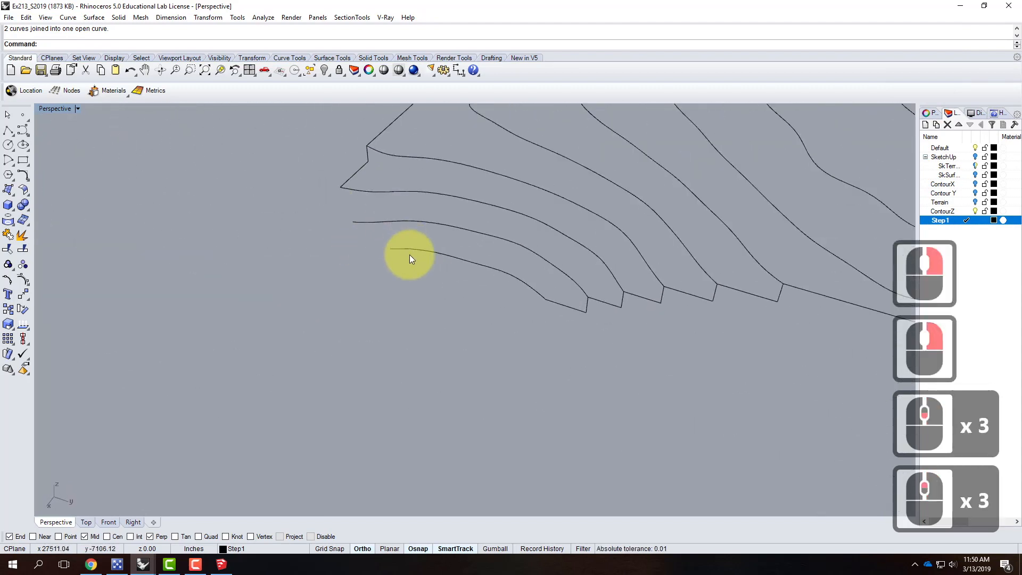
pyautogui.moveTo(402, 270); pyautogui.dragTo(459, 274, button='right')
# Step: Examine the lowest contour at the open corner and how its free end relates to the neighbouring stepped profile
pyautogui.click(496, 292)
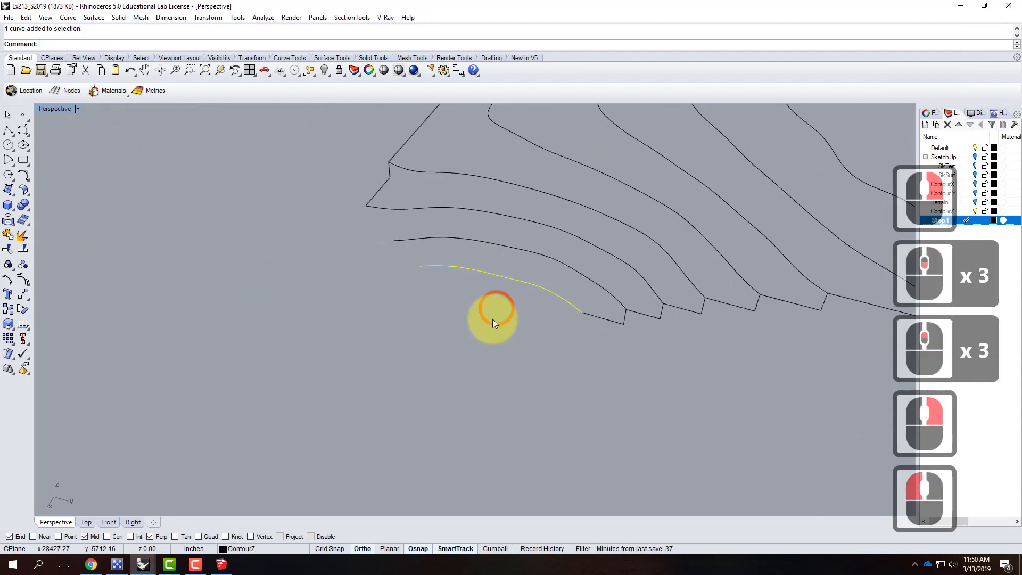
pyautogui.moveTo(446, 319)
pyautogui.mouseDown(button='right')
pyautogui.moveTo(579, 353)
pyautogui.moveTo(459, 332)
pyautogui.mouseUp(button='right')
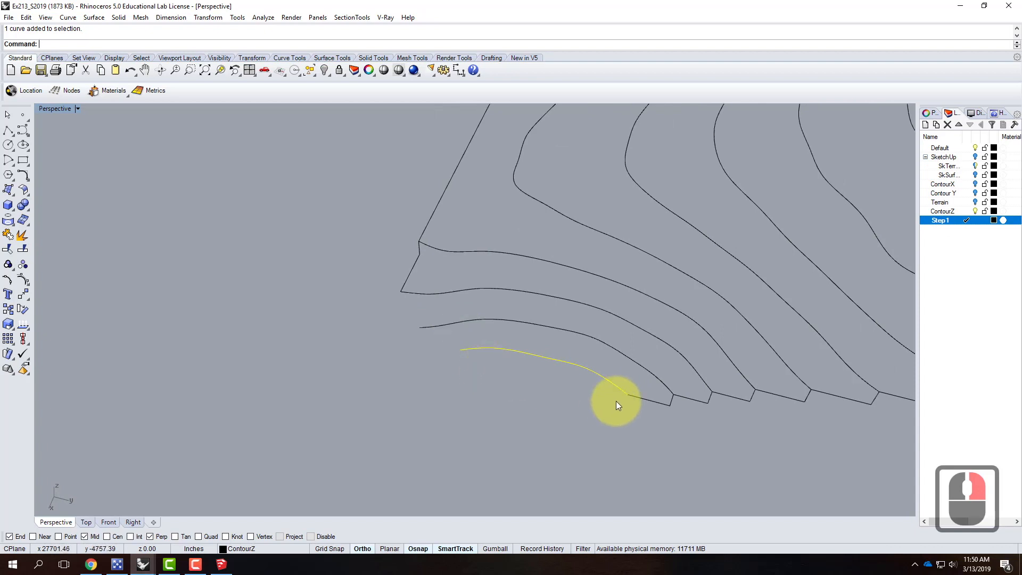
pyautogui.click(503, 390)
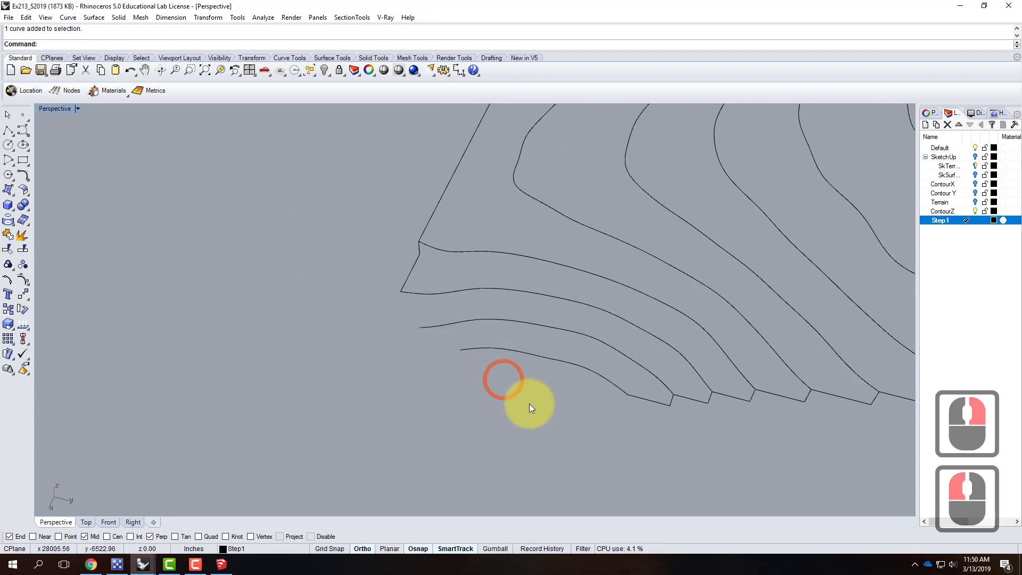
pyautogui.scroll(-2, 306, 330)
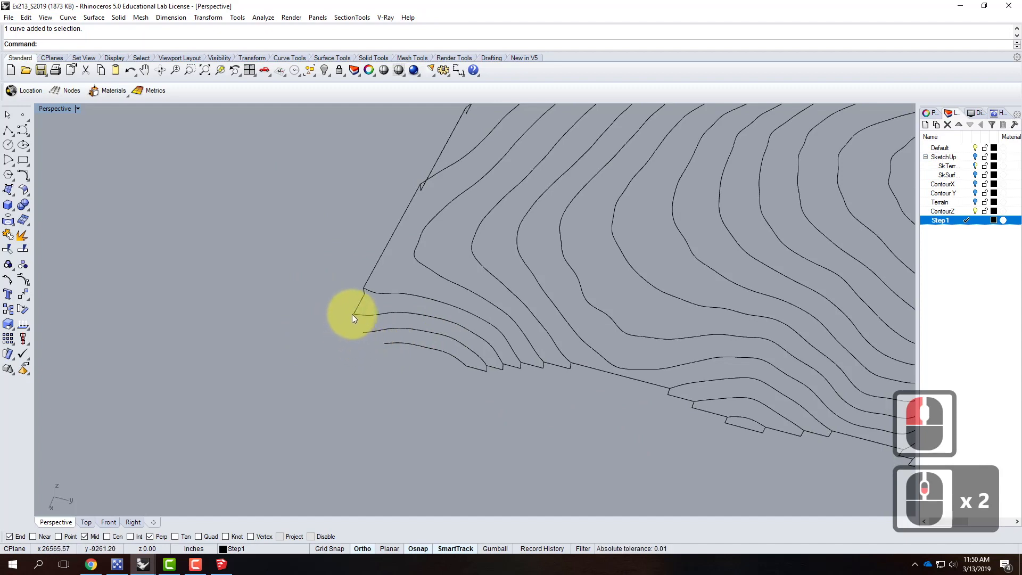
pyautogui.scroll(-1, 353, 335)
pyautogui.scroll(2, 517, 382)
pyautogui.moveTo(409, 381); pyautogui.dragTo(457, 331, button='right')
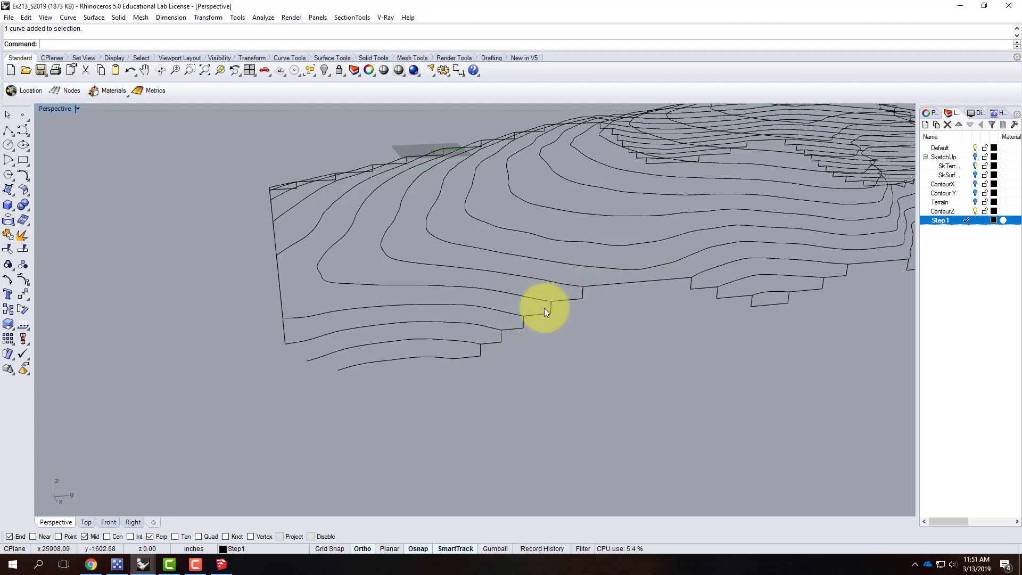
# Step: Compare the separate contours along this edge, highlighting the two on either side of the flat span and the small lowest one
pyautogui.click(572, 284)
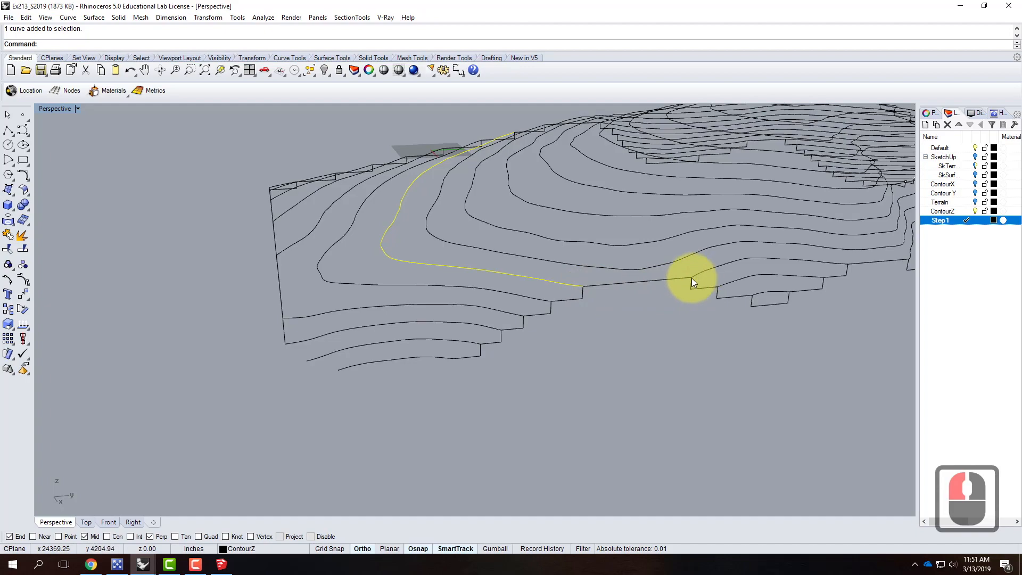
pyautogui.scroll(-3, 368, 308)
pyautogui.scroll(3, 621, 272)
pyautogui.moveTo(621, 273); pyautogui.dragTo(427, 282, button='right')
pyautogui.scroll(3, 427, 286)
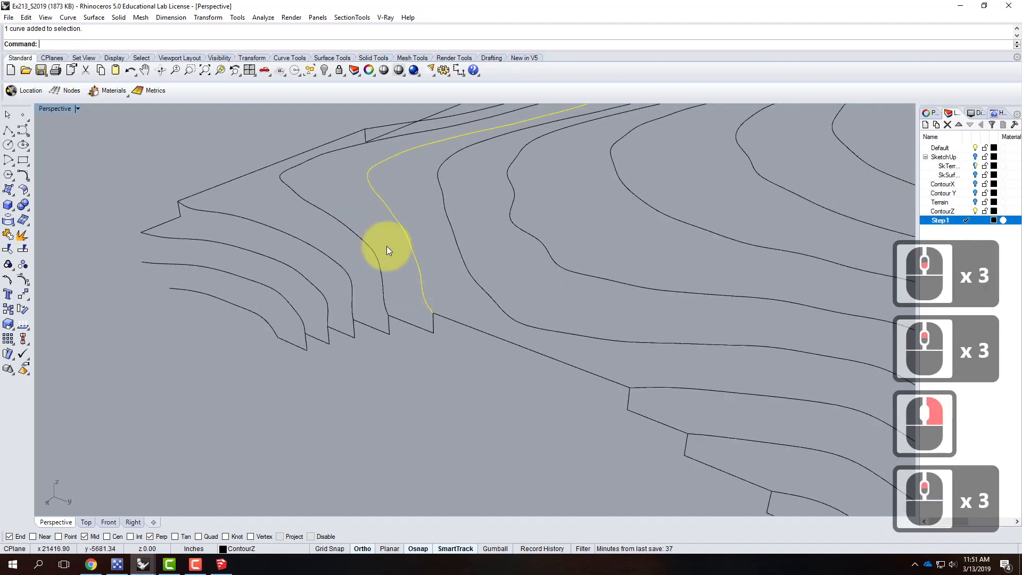
pyautogui.scroll(-3, 452, 298)
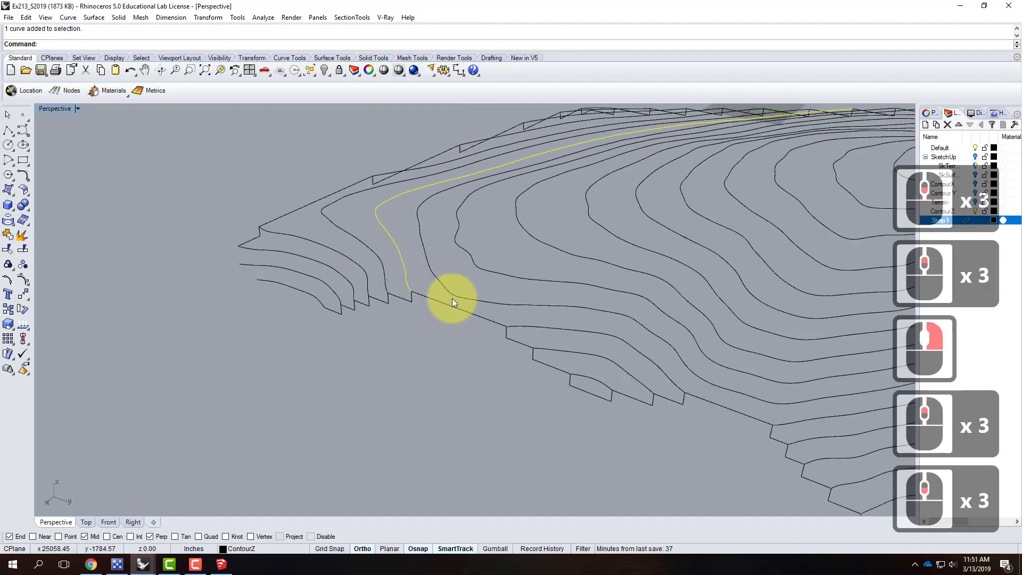
pyautogui.keyDown('shift'); pyautogui.click(552, 329); pyautogui.keyUp('shift')
pyautogui.moveTo(510, 348); pyautogui.dragTo(531, 378, button='right')
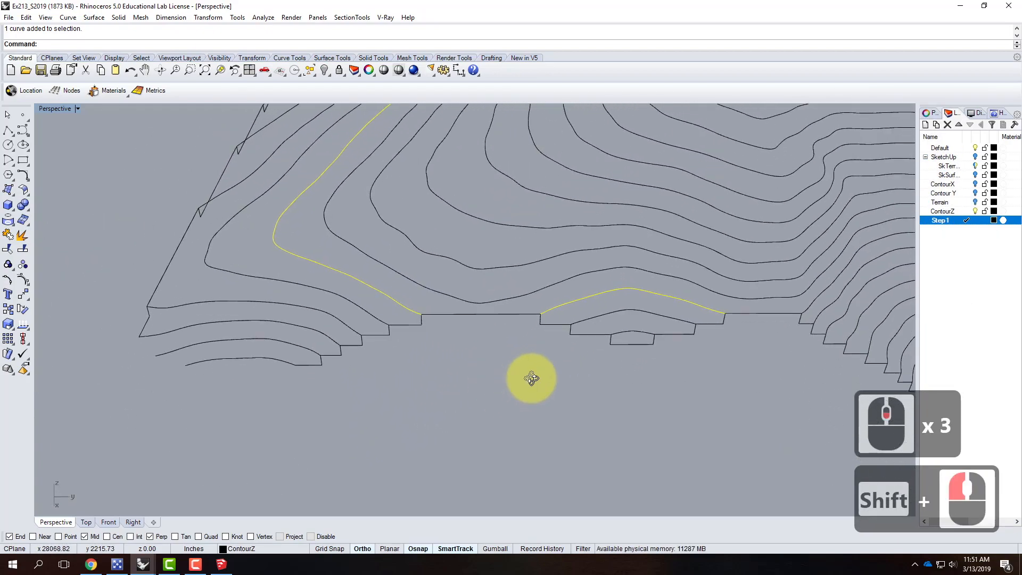
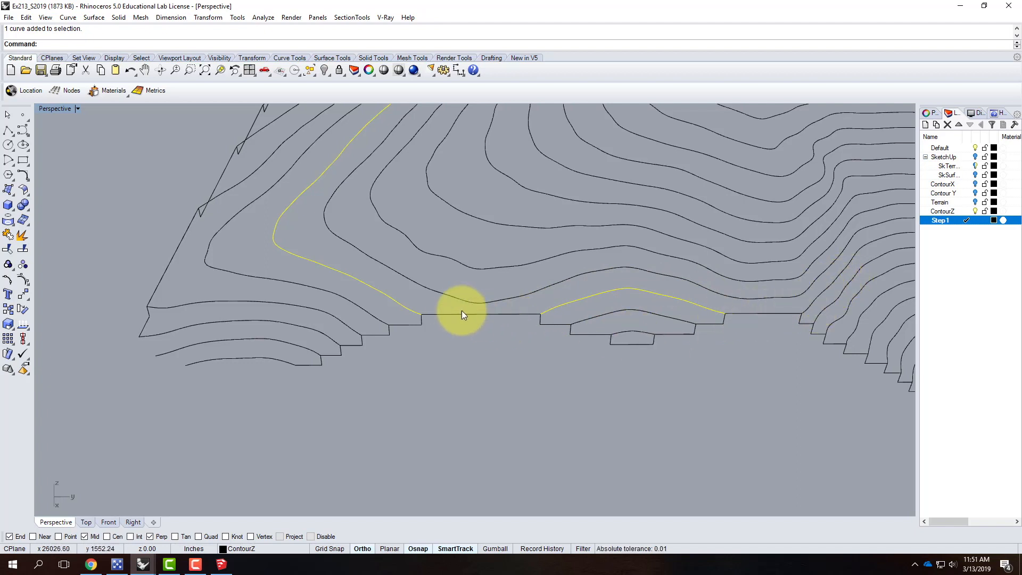
pyautogui.scroll(-2, 376, 219)
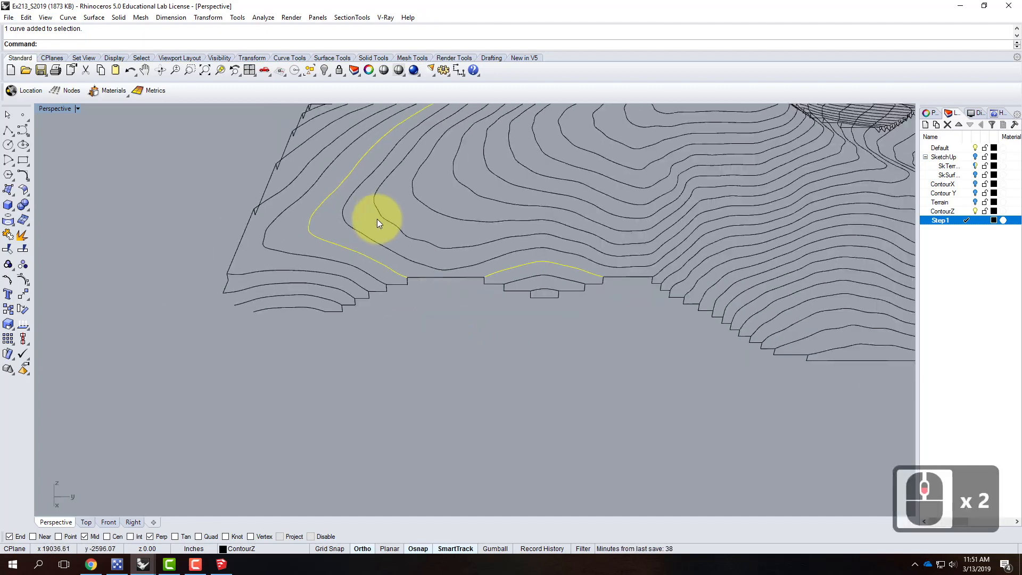
pyautogui.scroll(2, 335, 347)
pyautogui.scroll(1, 661, 264)
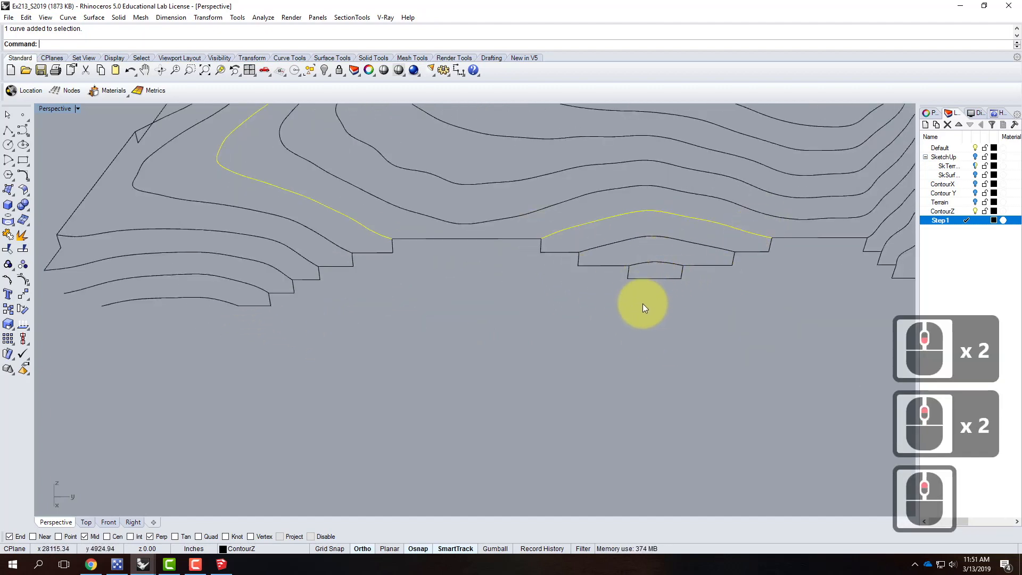
pyautogui.click(643, 303)
pyautogui.click(639, 264)
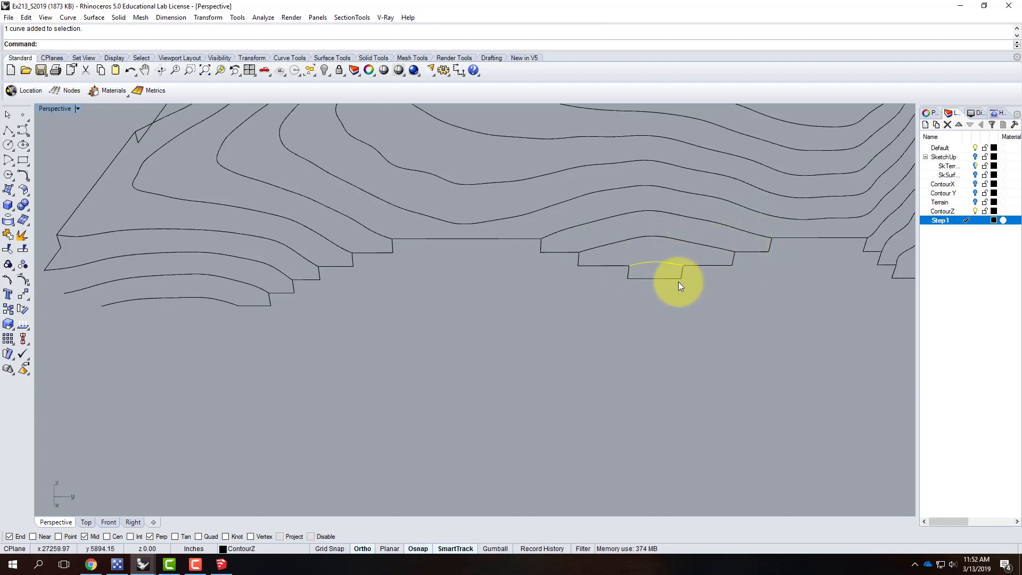
# Step: Start a polyline at the lowest open contour's end on the stepped profile and drop it vertically by 31.25'
pyautogui.click(137, 302)
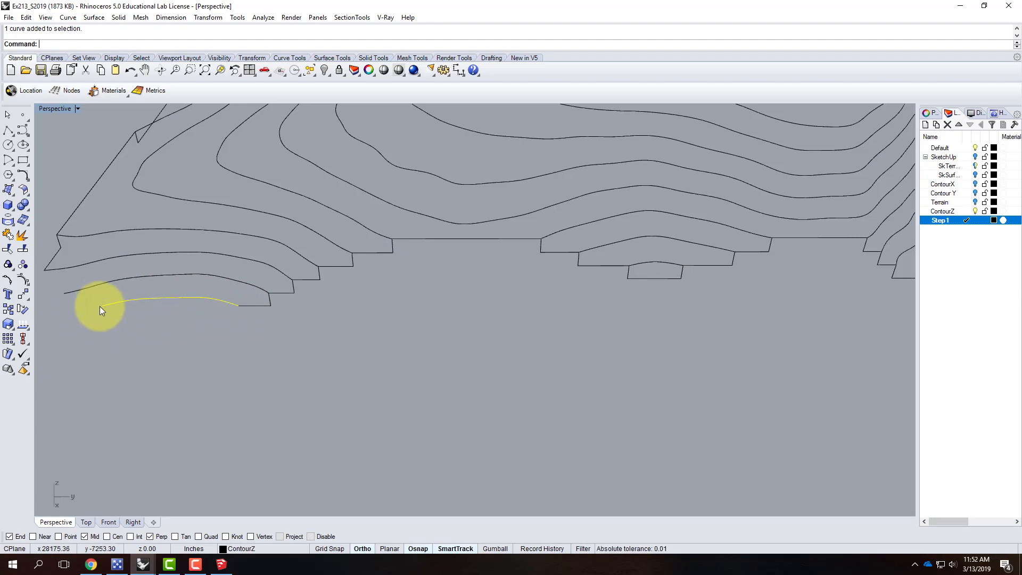
pyautogui.click(8, 130)
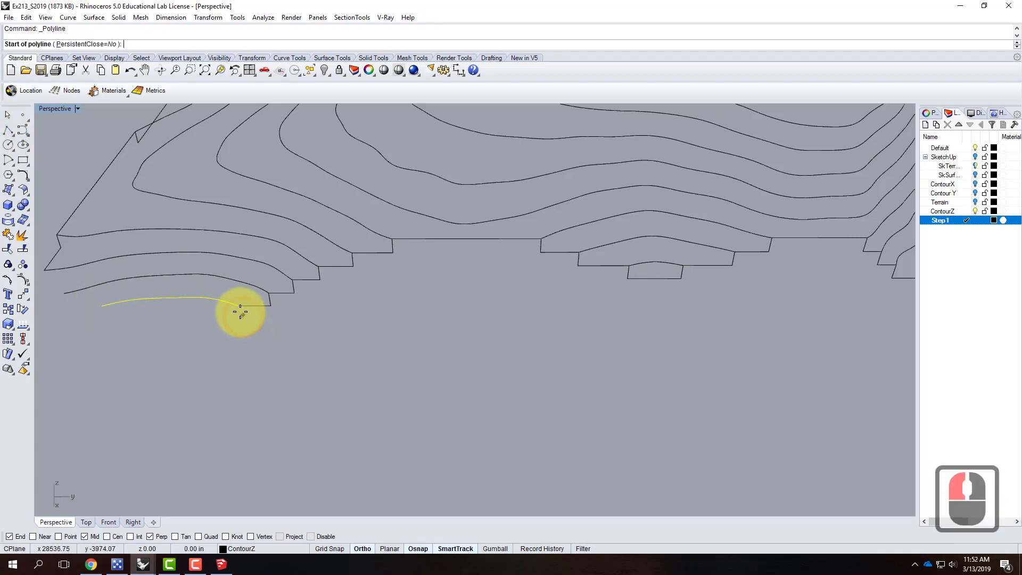
pyautogui.click(238, 309)
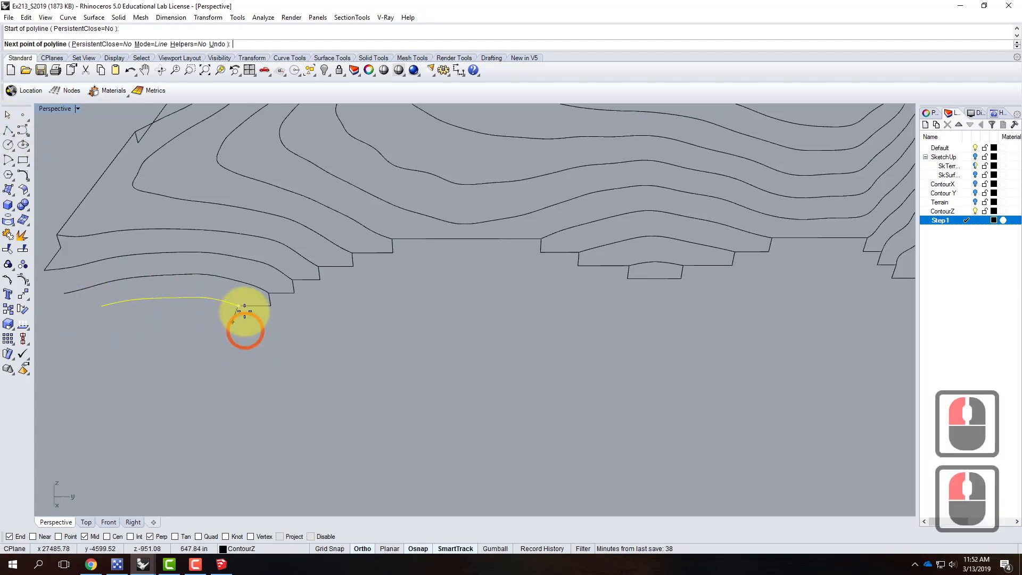
pyautogui.doubleClick(54, 109)
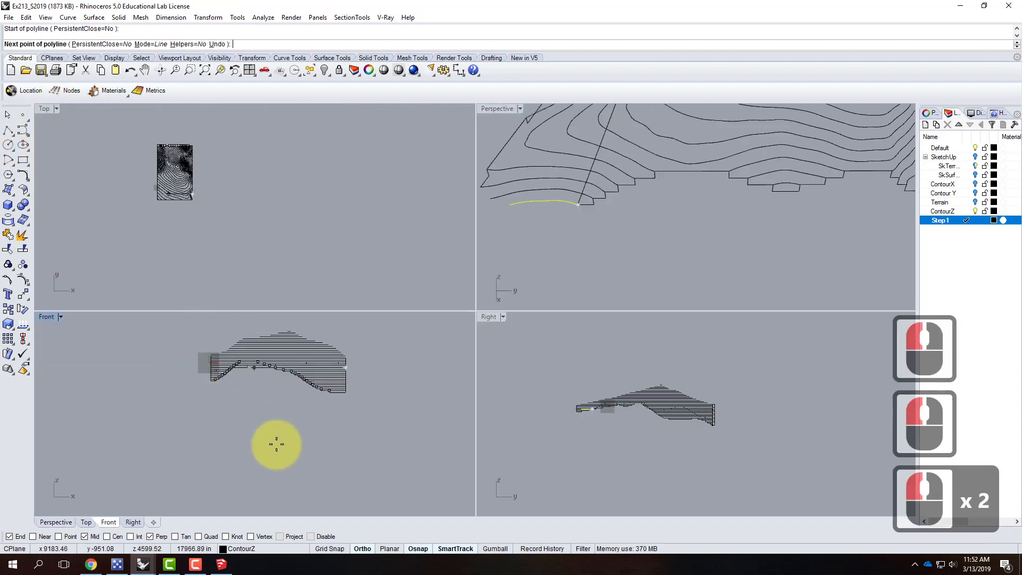
pyautogui.write("31.25'")
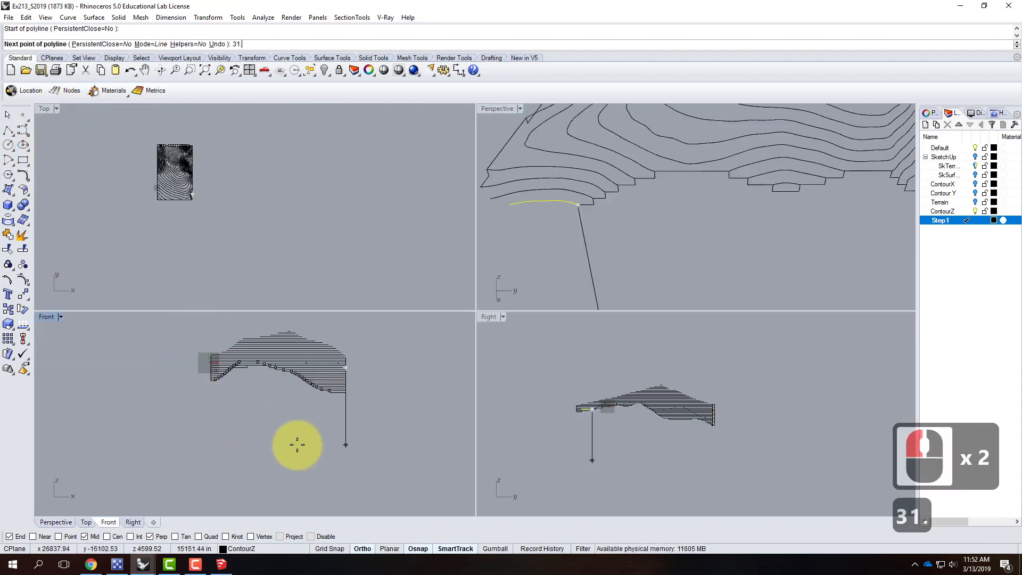
pyautogui.press('Return')
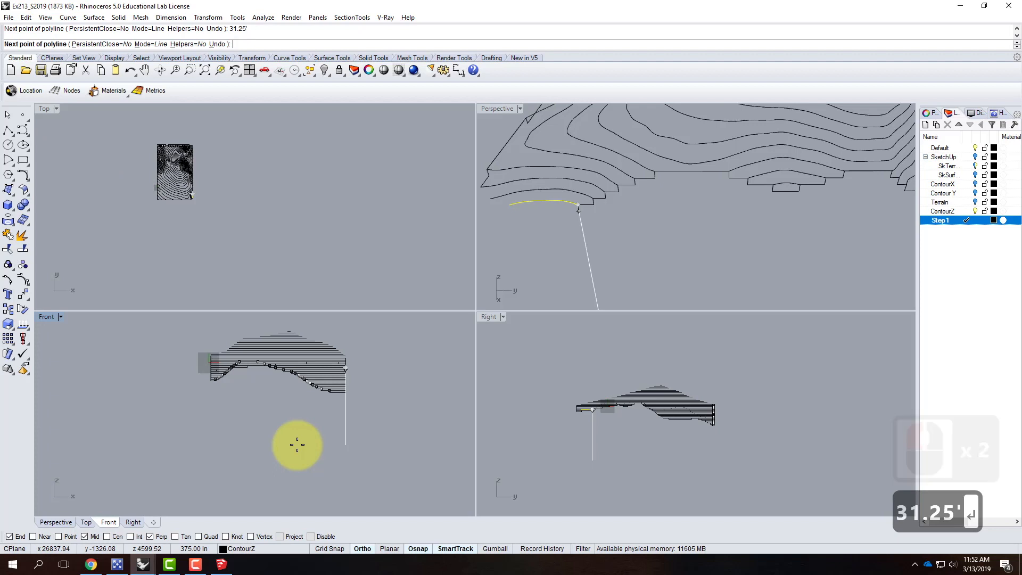
# Step: Extend the polyline horizontally beneath the lowest contour, past the contour's free end, and finish it
pyautogui.click(484, 195)
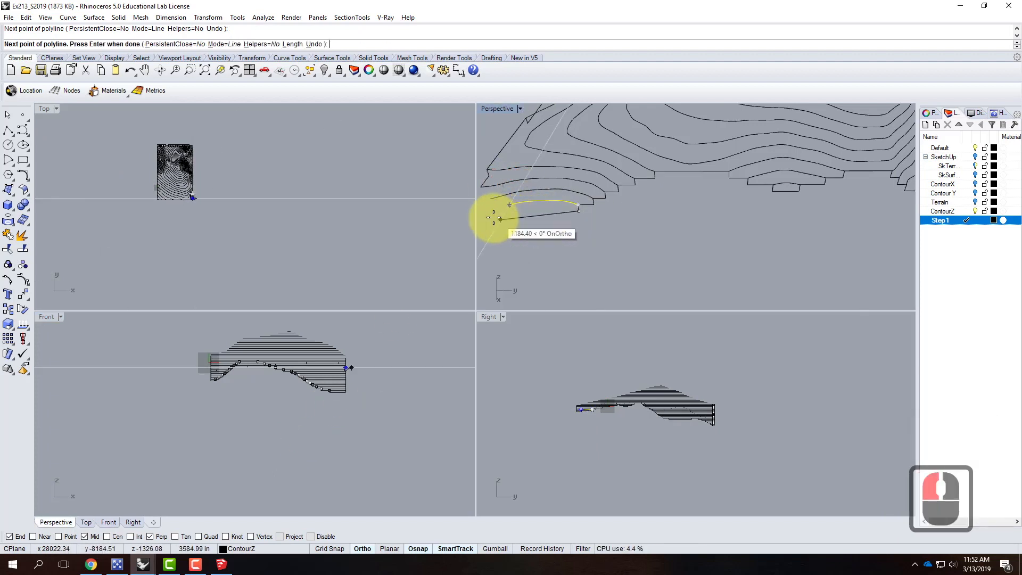
pyautogui.scroll(2, 489, 213)
pyautogui.scroll(-5, 580, 228)
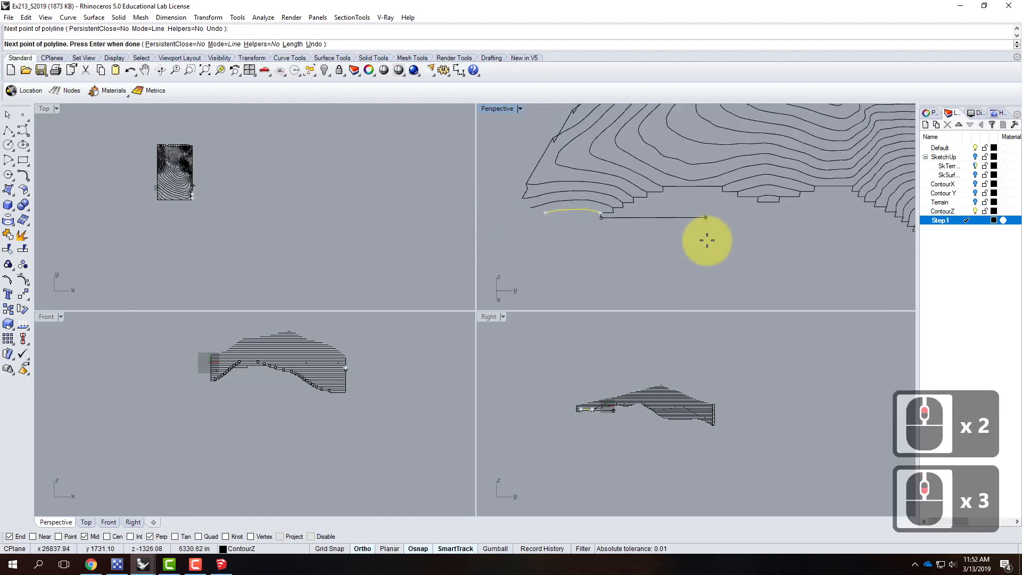
pyautogui.scroll(2, 623, 237)
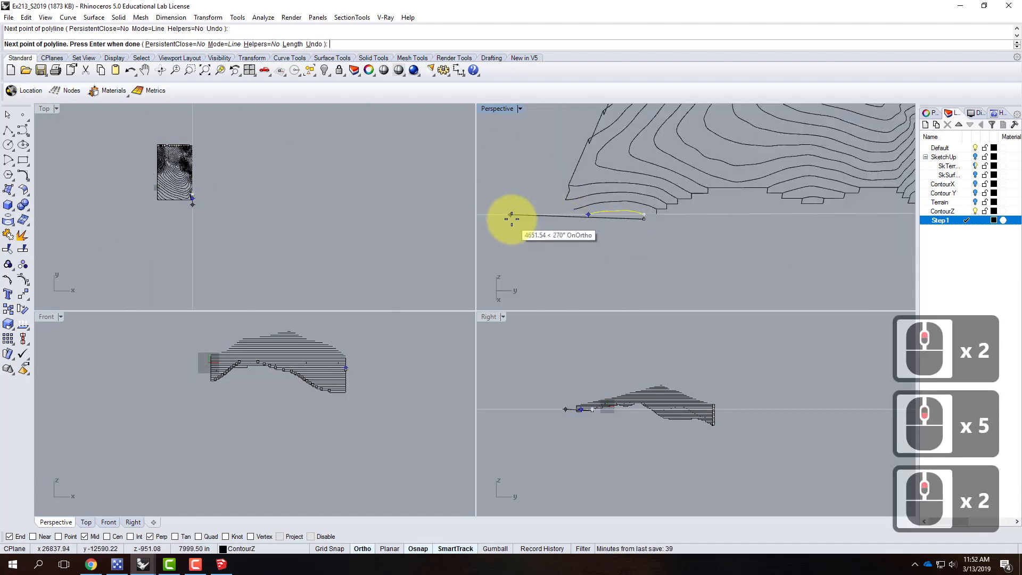
pyautogui.scroll(5, 583, 221)
pyautogui.scroll(1, 559, 210)
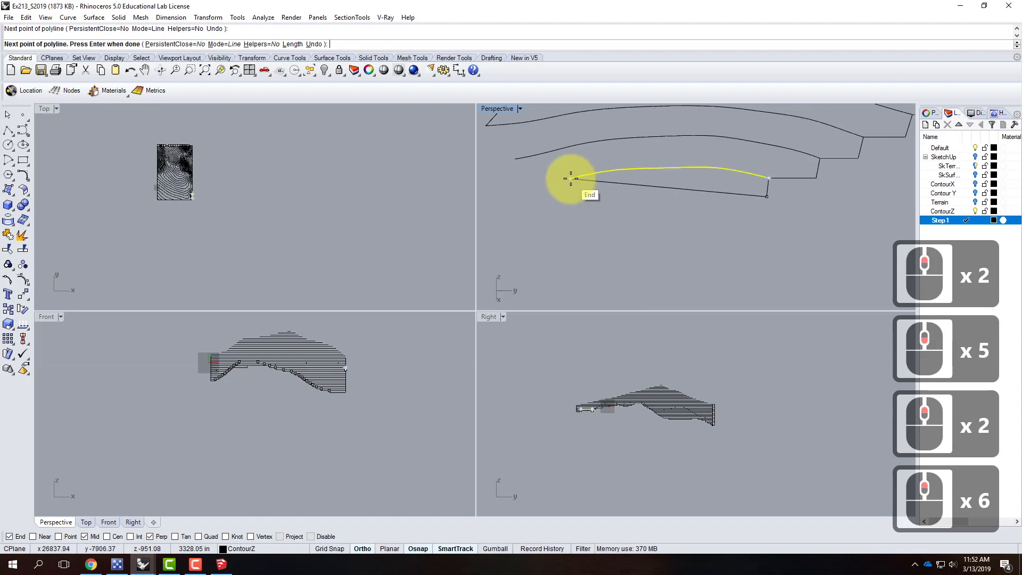
pyautogui.click(508, 200)
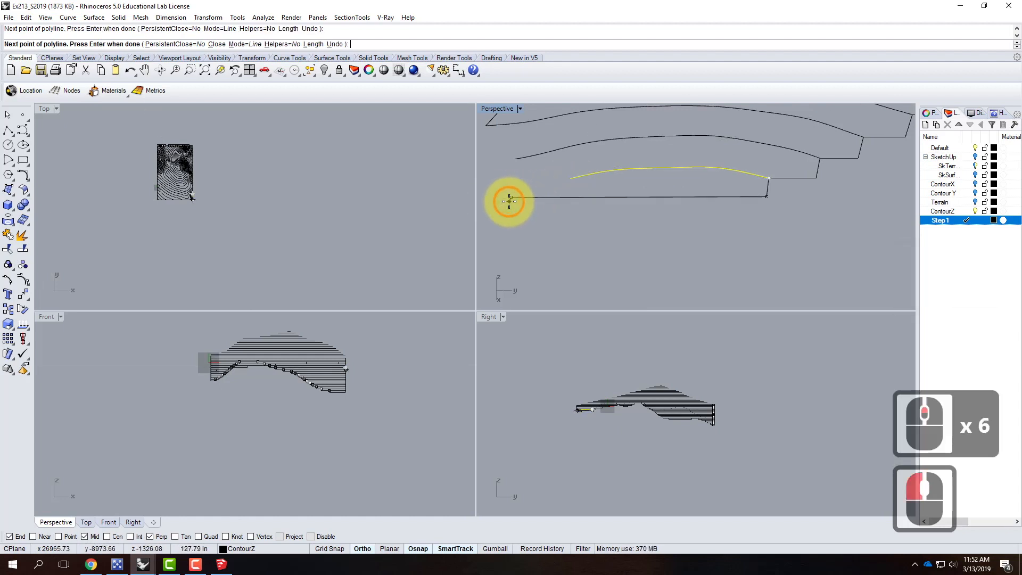
pyautogui.press('Return')
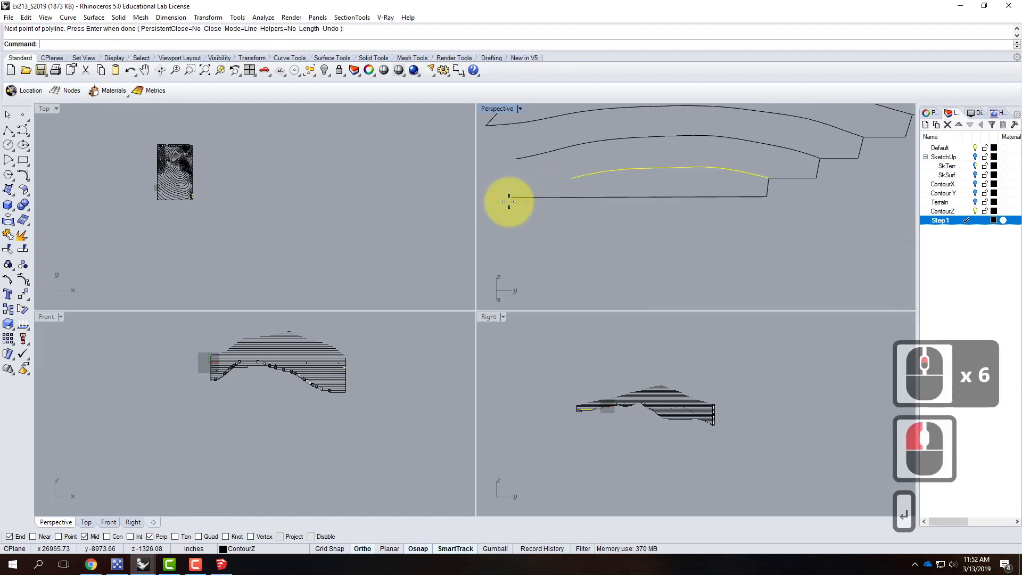
# Step: Draw a line from the lowest contour's free end perpendicular down to the new base line
pyautogui.rightClick(601, 184)
pyautogui.click(571, 183)
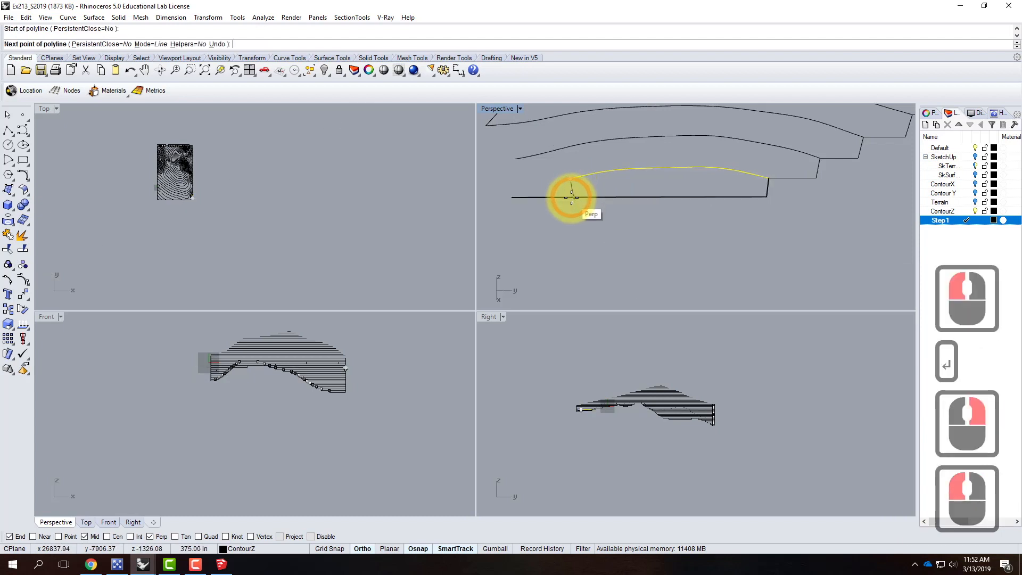
pyautogui.click(576, 198)
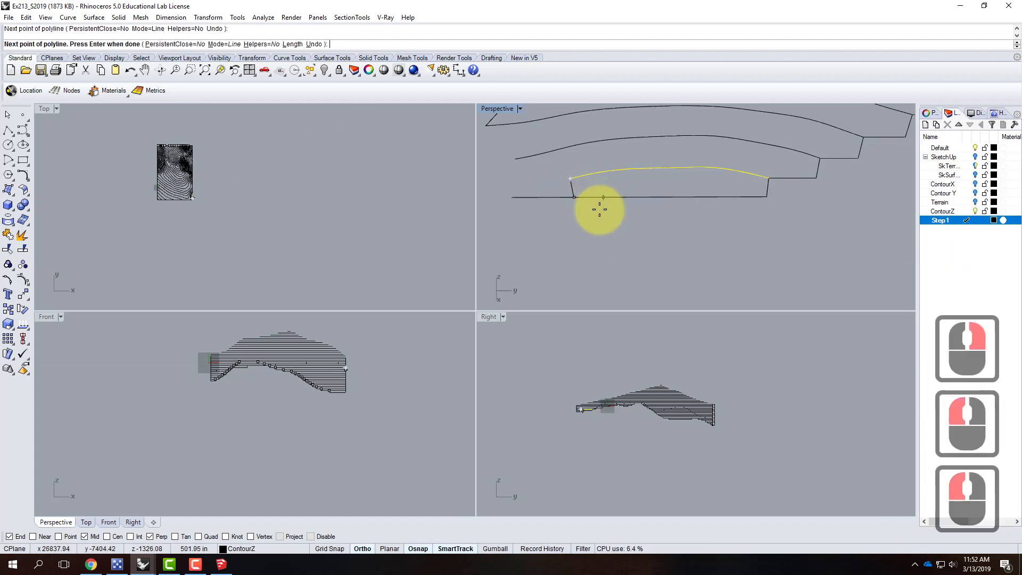
pyautogui.press('Return')
# Step: Trim the overhanging end of the base line, using the short vertical end line as the cutting object
pyautogui.moveTo(598, 209); pyautogui.dragTo(622, 201, button='right')
pyautogui.click(793, 187)
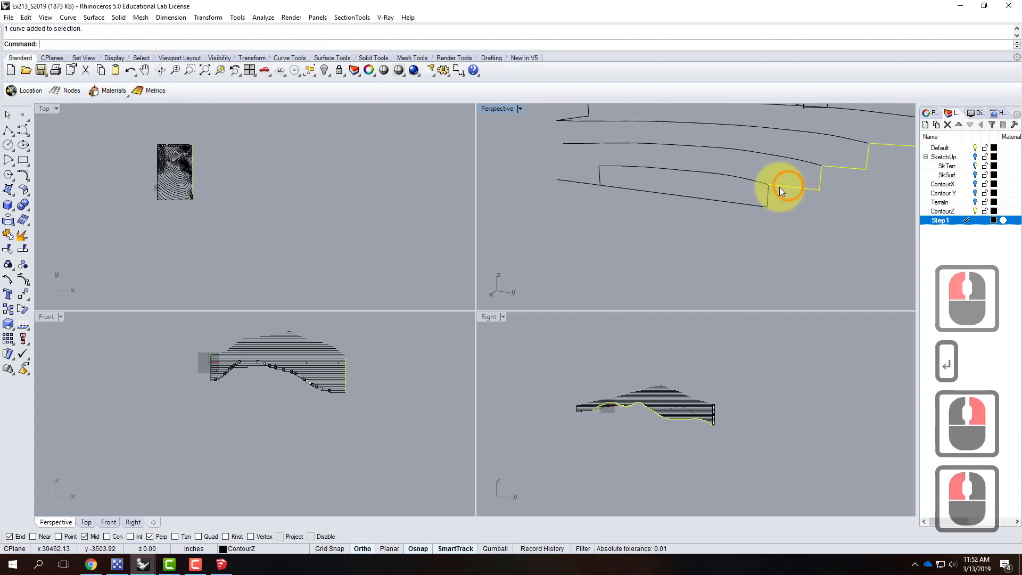
pyautogui.click(758, 206)
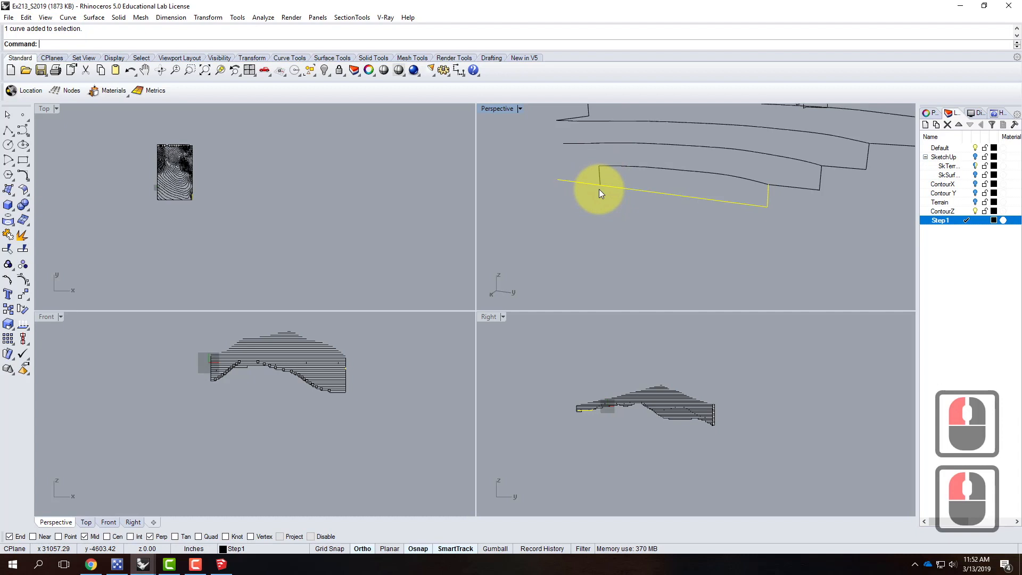
pyautogui.press('Escape')
pyautogui.click(622, 178)
pyautogui.write('trim')
pyautogui.press('Return')
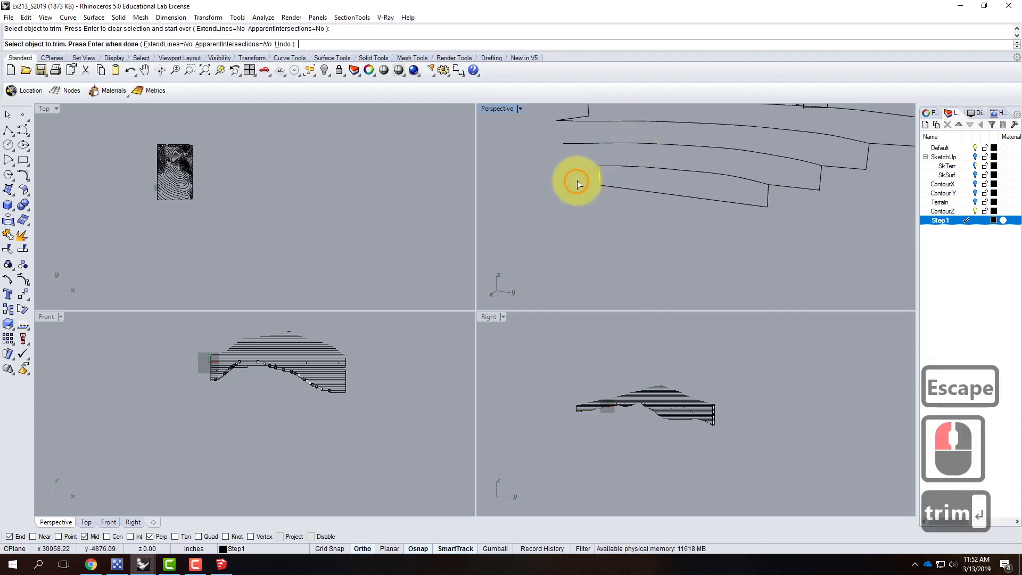
pyautogui.click(577, 182)
pyautogui.press('Escape')
# Step: Try to join the trimmed base profile with the short vertical line at its end
pyautogui.click(615, 187)
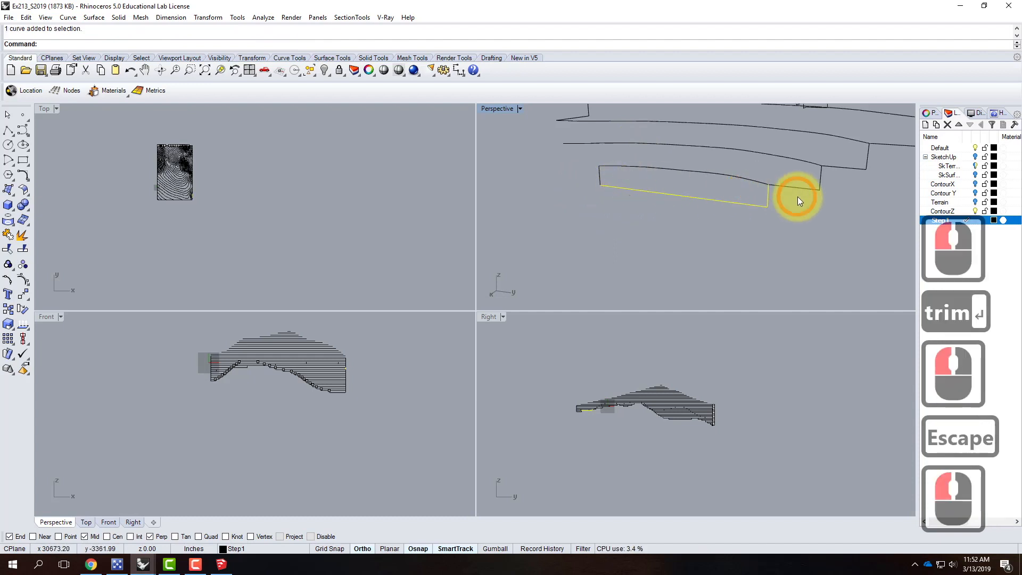
pyautogui.click(600, 171)
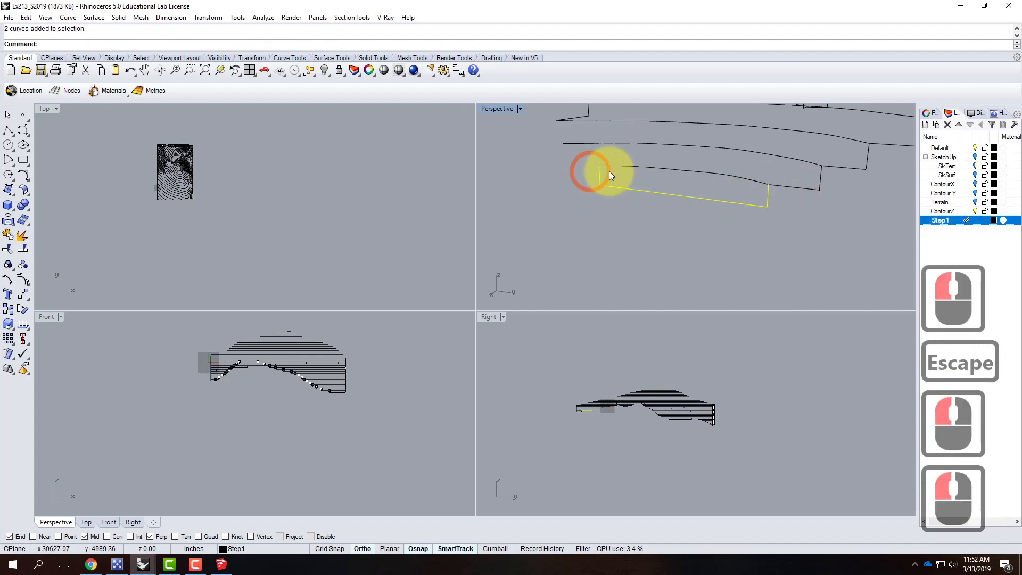
pyautogui.write('Jion')
pyautogui.press('Return')
# Step: Draw a horizontal line about 1622 in long outward from the lowest contour's free end, in the maximized Perspective viewport
pyautogui.moveTo(622, 219); pyautogui.dragTo(577, 126, button='right')
pyautogui.doubleClick(505, 109)
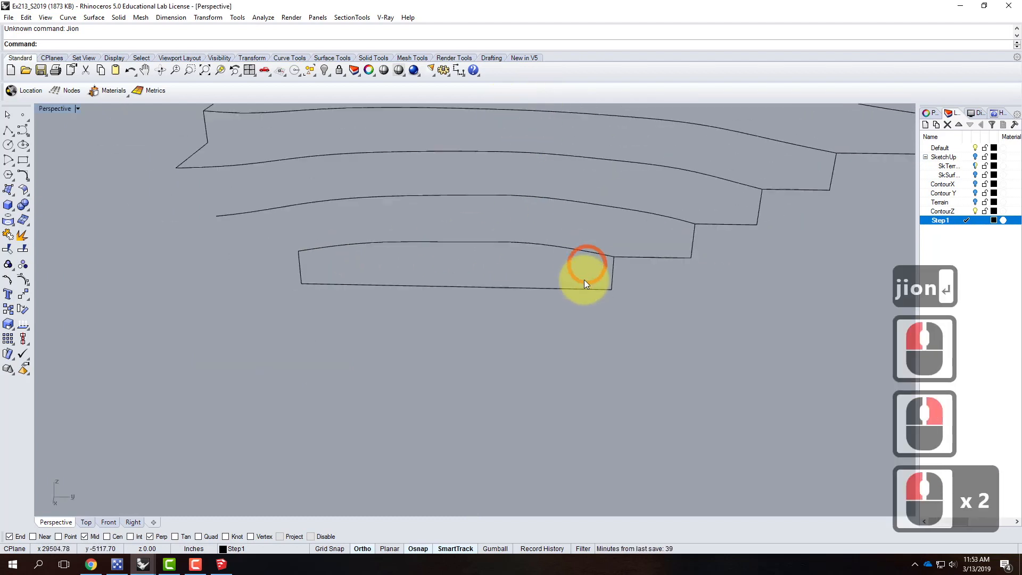
pyautogui.scroll(-2, 586, 276)
pyautogui.click(10, 136)
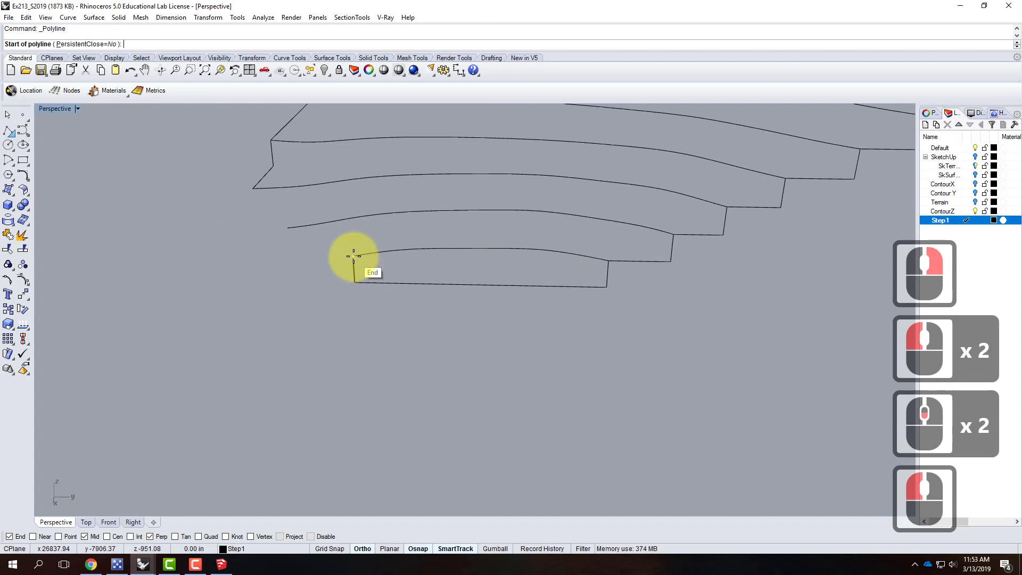
pyautogui.click(352, 256)
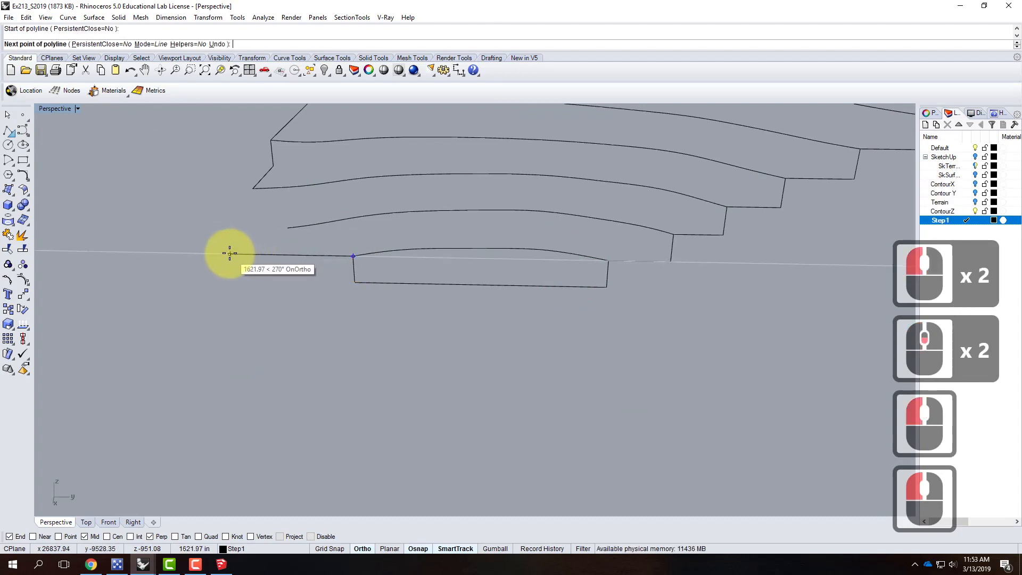
pyautogui.click(230, 254)
pyautogui.press('Return')
# Step: Draw a vertical line from the second-lowest contour's free end down to the new horizontal line
pyautogui.rightClick(292, 229)
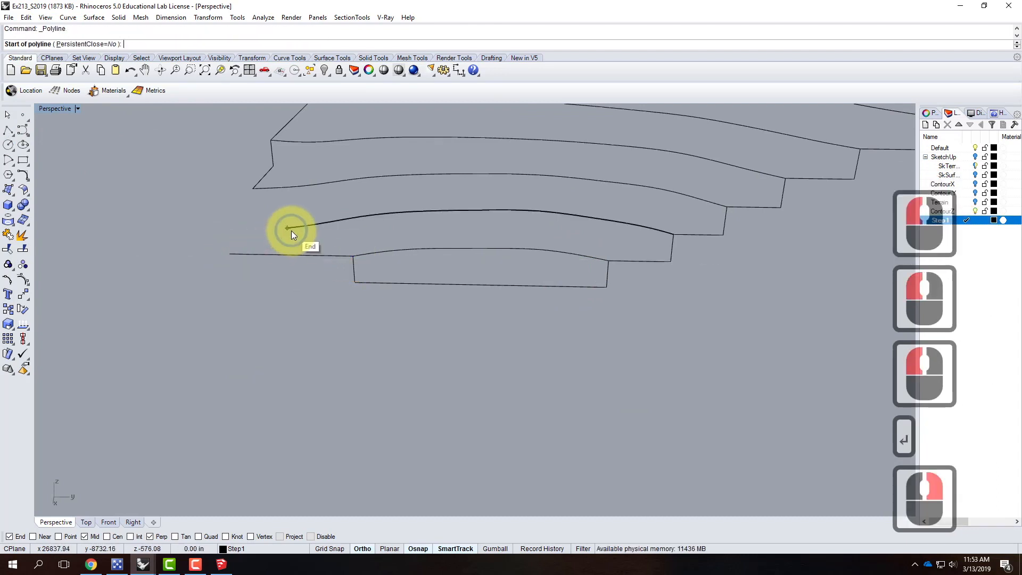
pyautogui.click(287, 228)
pyautogui.click(286, 253)
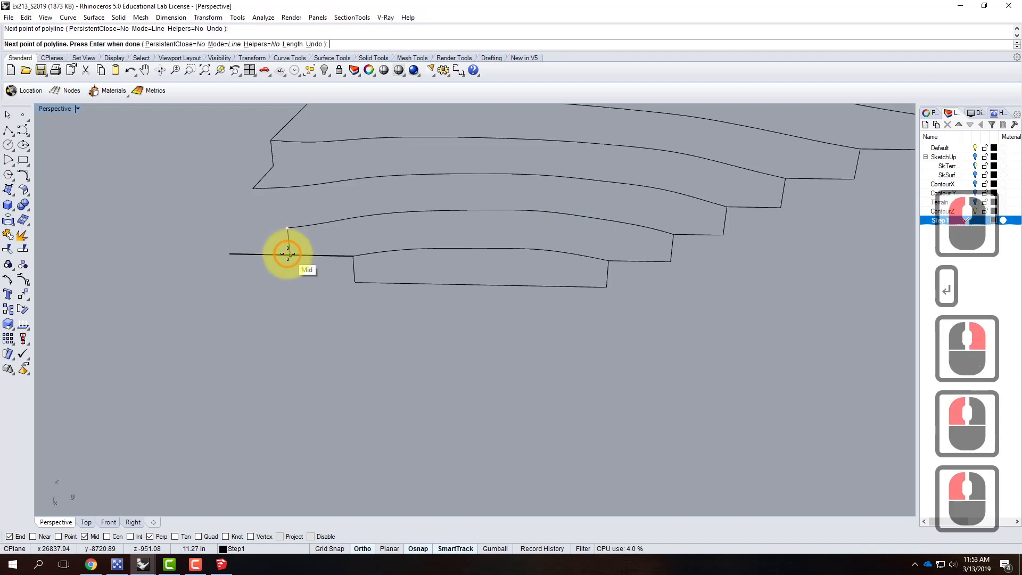
pyautogui.press('Return')
# Step: Draw a horizontal line outward from the second-lowest contour's free end, past the terrain's corner
pyautogui.rightClick(285, 228)
pyautogui.click(287, 228)
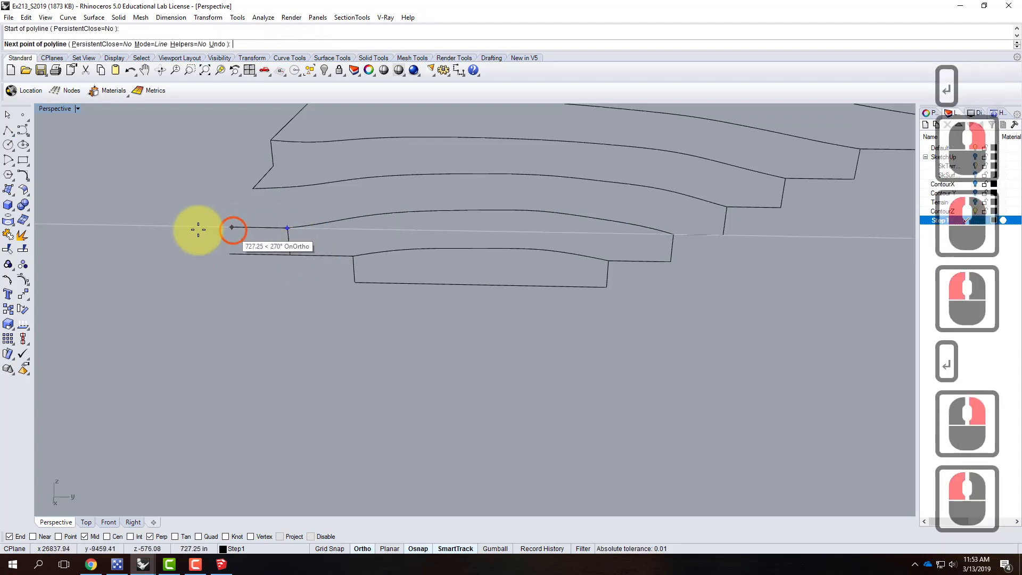
pyautogui.click(137, 229)
pyautogui.press('Return')
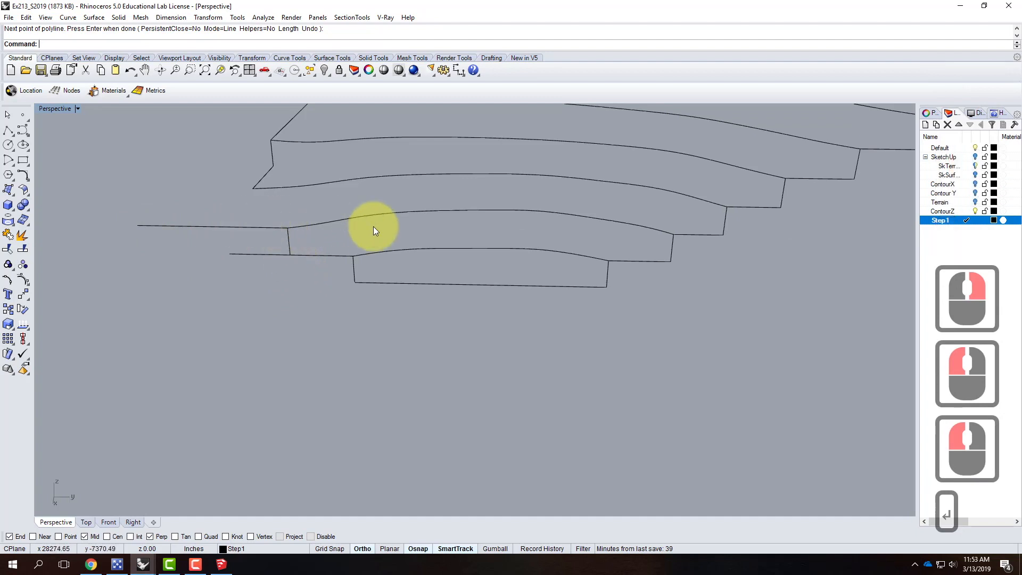
# Step: Fillet the lower horizontal line and the short vertical line with radius 0 to form a sharp step corner
pyautogui.write('Fillet')
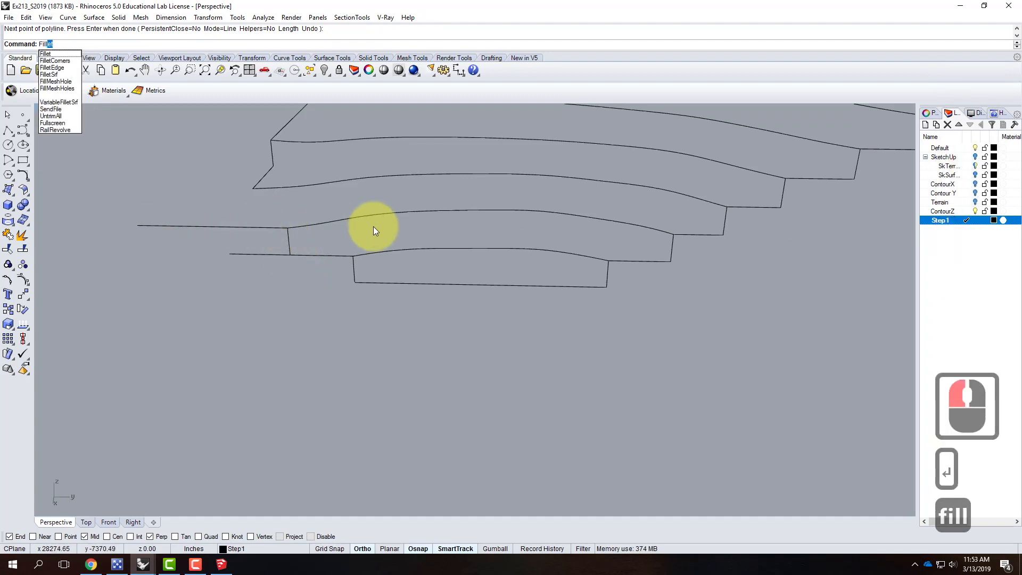
pyautogui.press('Return')
pyautogui.write('r')
pyautogui.press('Return')
pyautogui.write('0')
pyautogui.press('Return')
pyautogui.click(323, 255)
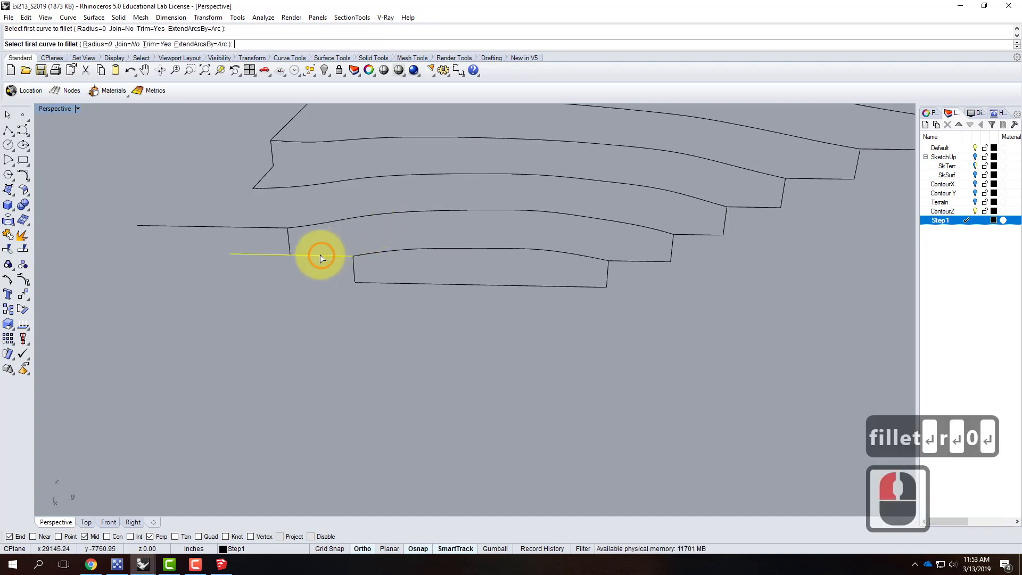
pyautogui.click(291, 247)
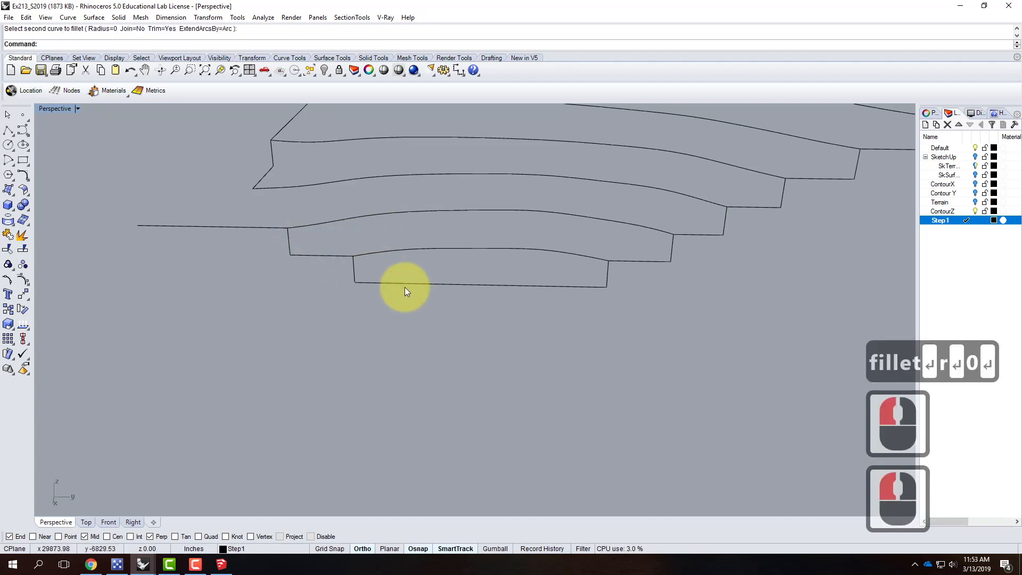
pyautogui.click(287, 329)
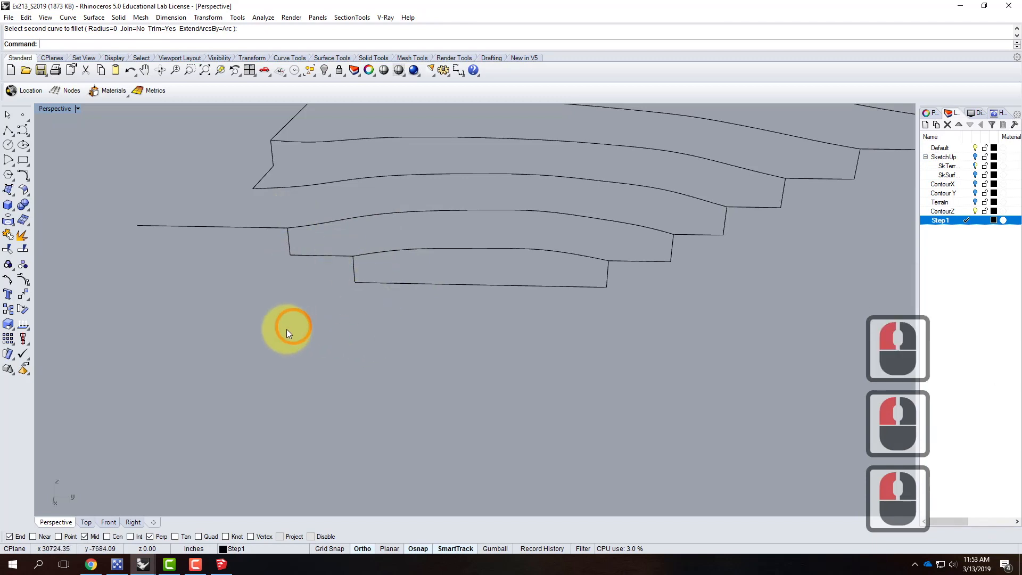
# Step: Draw a polyline from the free end of the front edge's stepped profile 31.25' straight down, ending perpendicular on the outward horizontal line
pyautogui.scroll(-4, 287, 329)
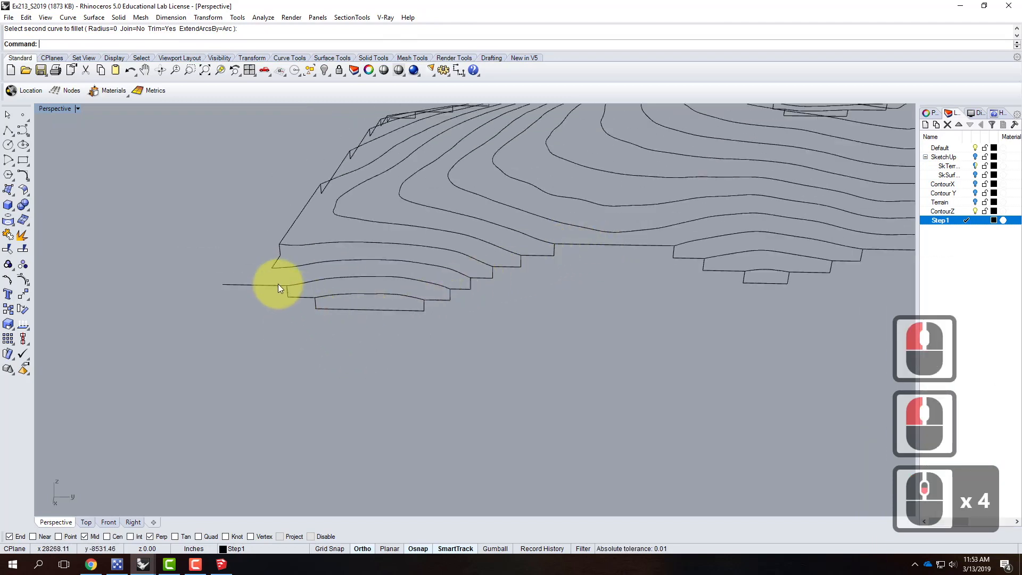
pyautogui.moveTo(246, 280); pyautogui.dragTo(350, 353, button='right')
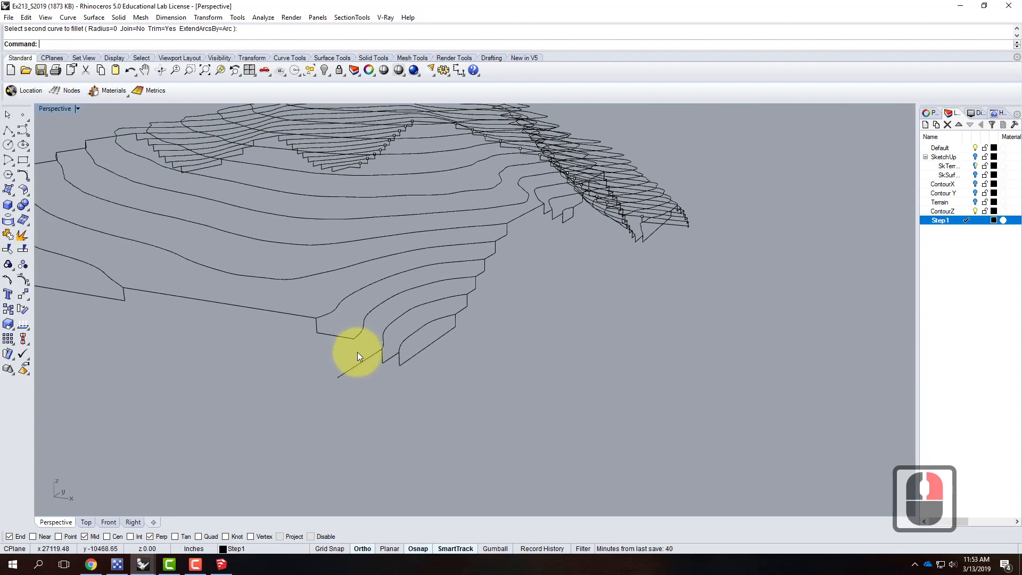
pyautogui.click(8, 130)
pyautogui.click(354, 339)
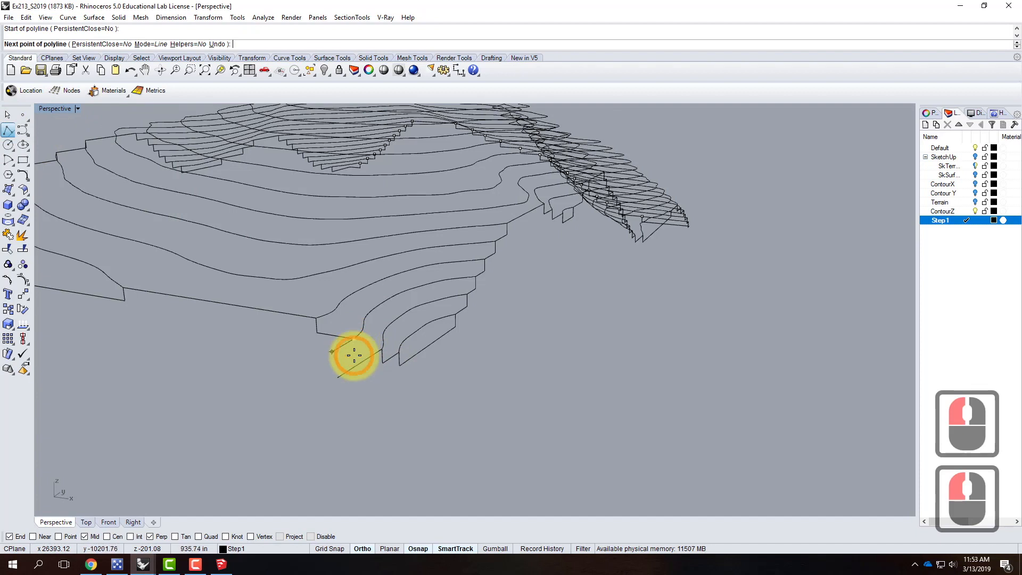
pyautogui.doubleClick(57, 109)
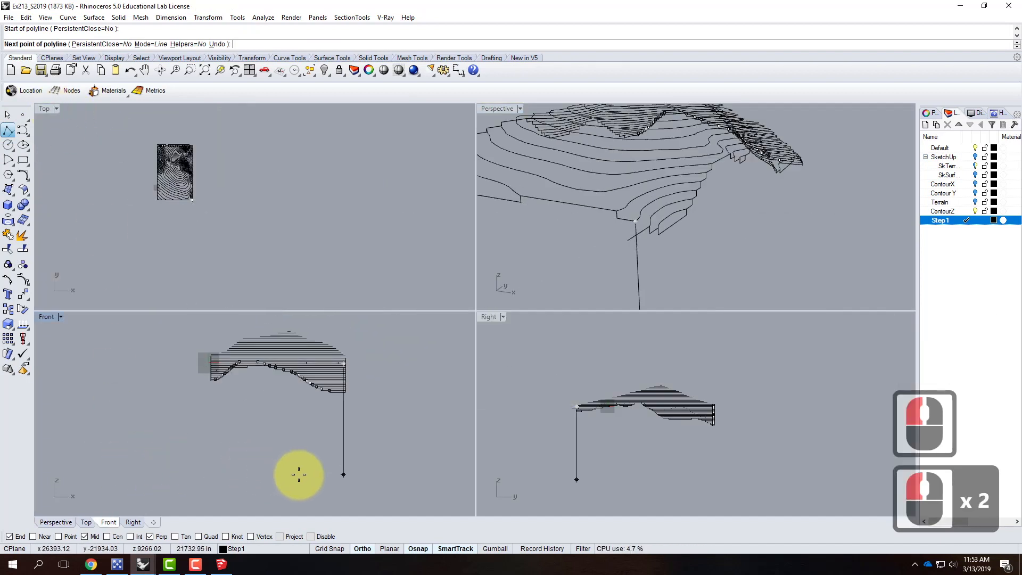
pyautogui.write("31.25'")
pyautogui.press('Return')
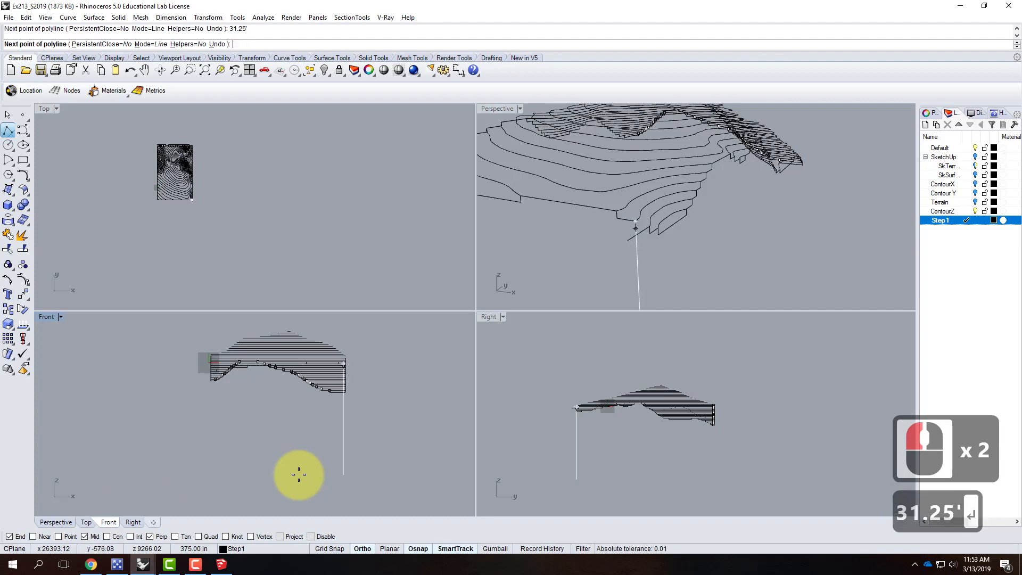
pyautogui.click(383, 433)
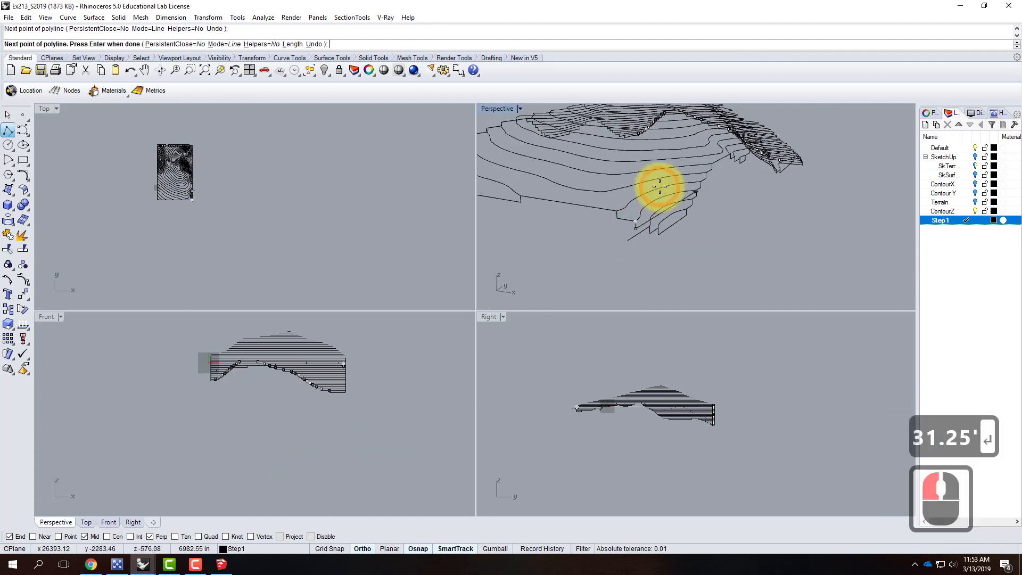
pyautogui.scroll(4, 658, 251)
pyautogui.scroll(2, 633, 255)
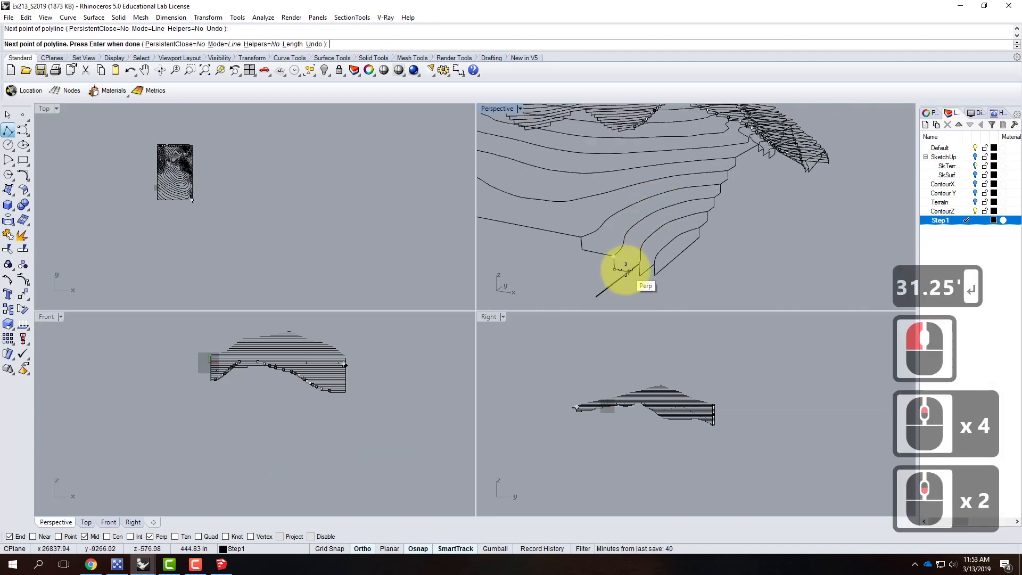
pyautogui.click(626, 270)
pyautogui.press('Return')
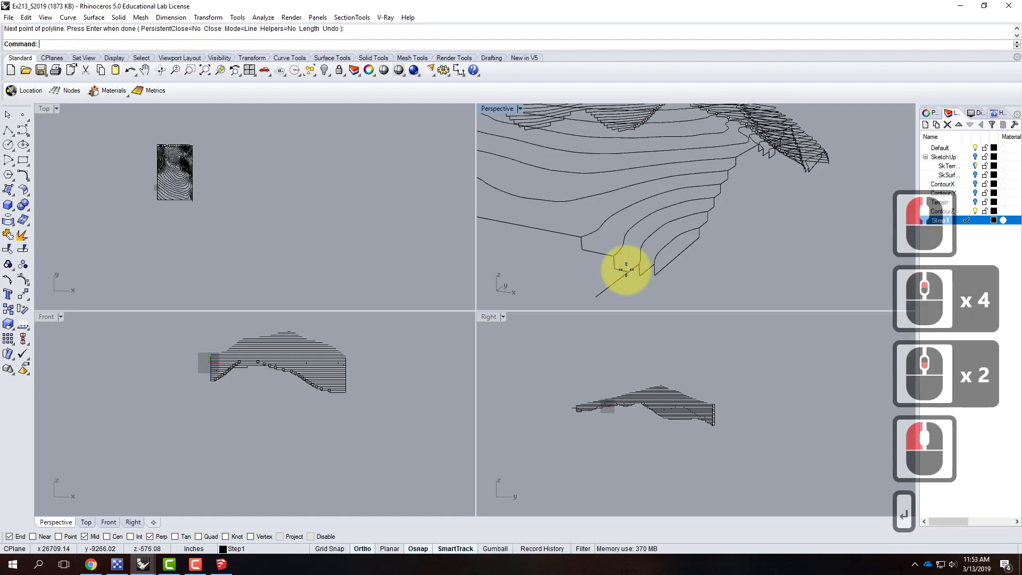
# Step: Join the new corner polyline to the front edge's stepped profile
pyautogui.click(587, 251)
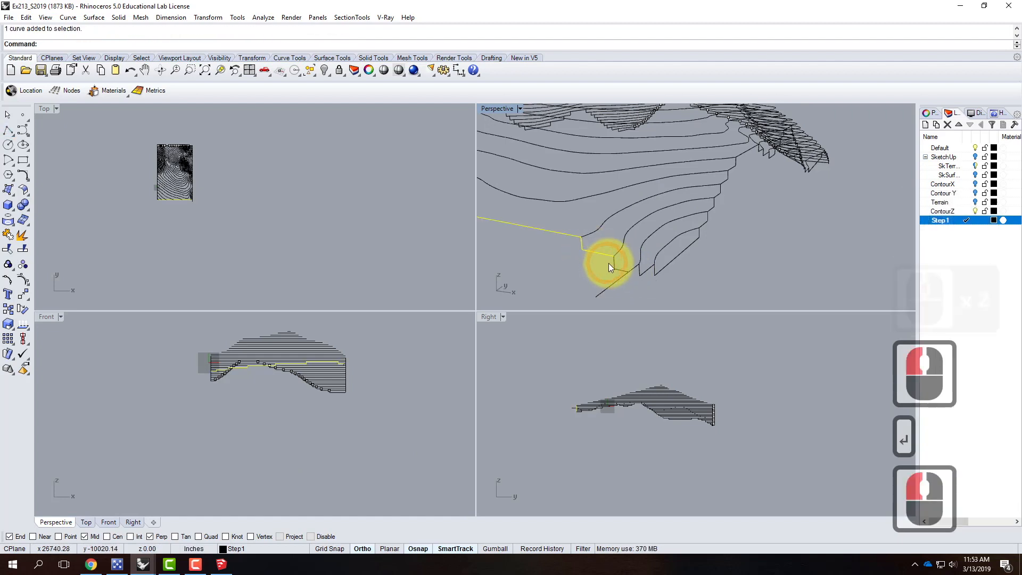
pyautogui.keyDown('shift'); pyautogui.click(612, 263); pyautogui.keyUp('shift')
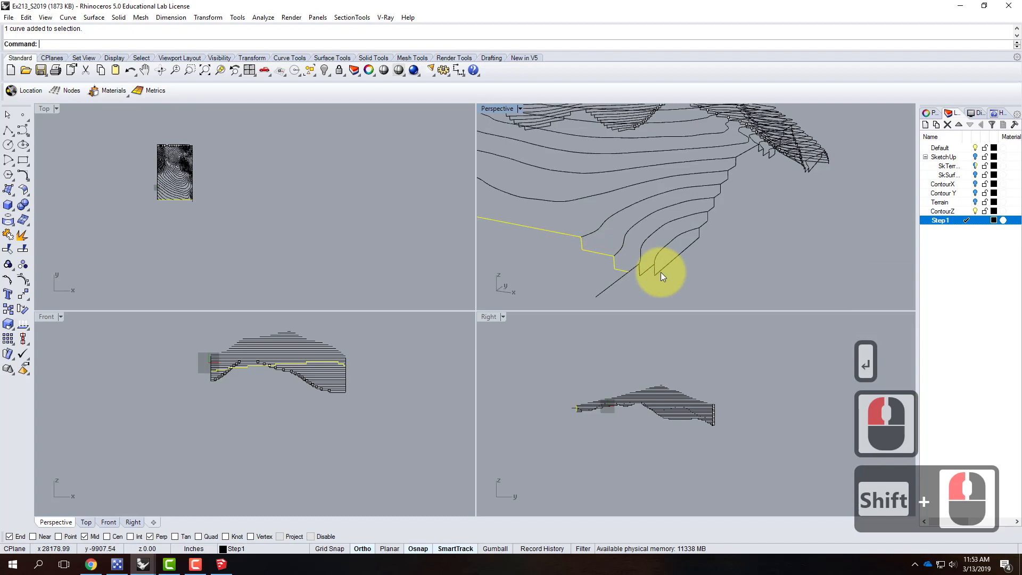
pyautogui.write('join')
pyautogui.press('Return')
# Step: Join the outward horizontal line, the step segments at the low corner and the adjoining side edge's stepped profile into one curve
pyautogui.moveTo(678, 293); pyautogui.dragTo(618, 290, button='right')
pyautogui.click(556, 248)
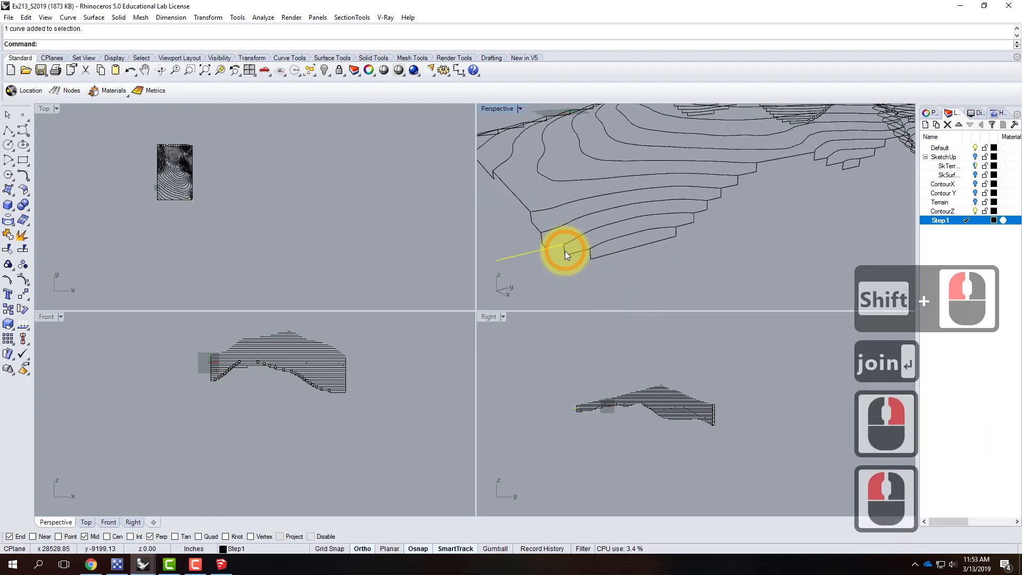
pyautogui.keyDown('shift'); pyautogui.click(585, 257); pyautogui.keyUp('shift')
pyautogui.keyDown('shift'); pyautogui.click(604, 254); pyautogui.keyUp('shift')
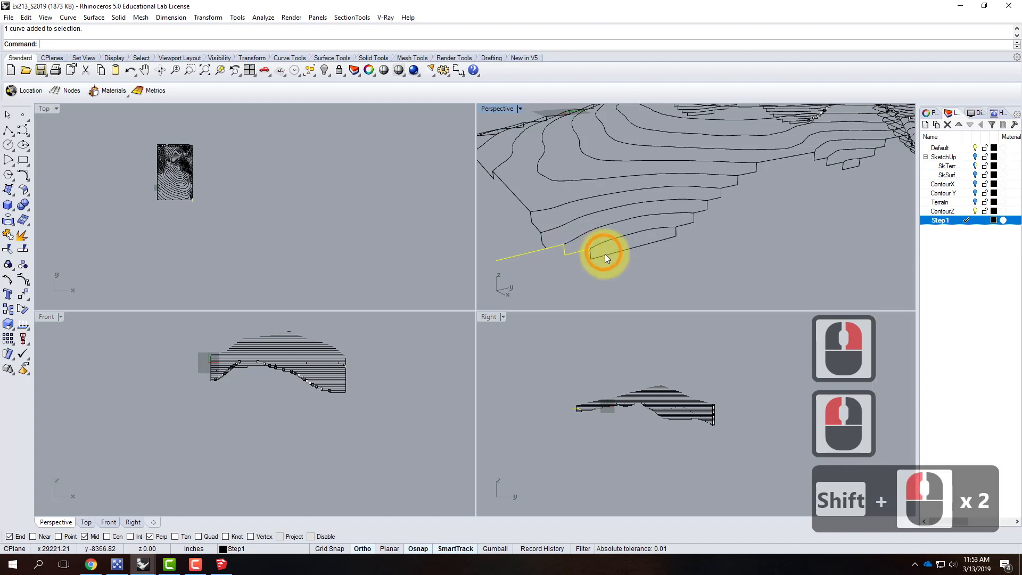
pyautogui.keyDown('shift'); pyautogui.click(606, 254); pyautogui.keyUp('shift')
pyautogui.keyDown('shift'); pyautogui.click(696, 231); pyautogui.keyUp('shift')
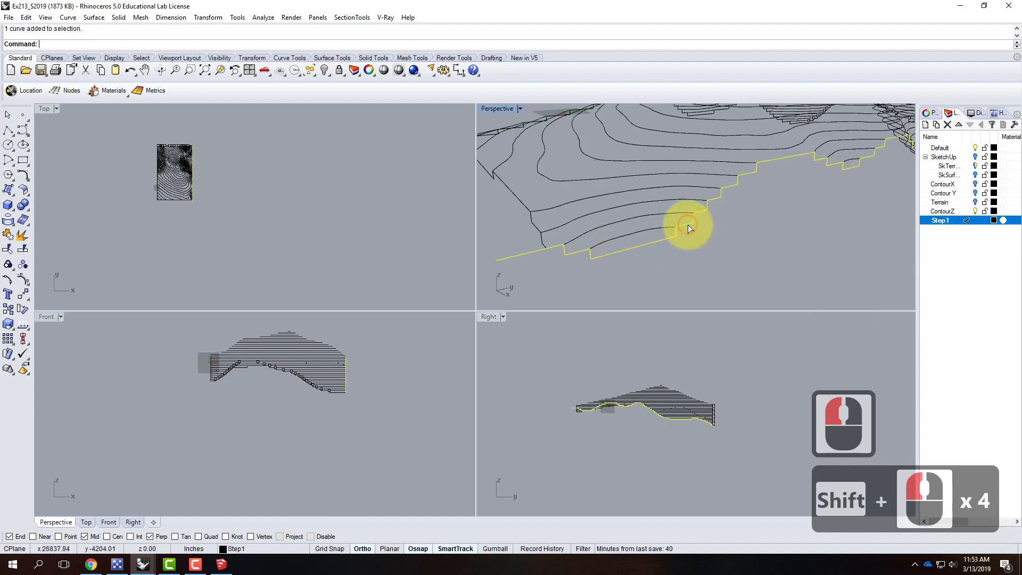
pyautogui.keyDown('shift'); pyautogui.click(781, 219); pyautogui.keyUp('shift')
pyautogui.write('join')
pyautogui.press('Return')
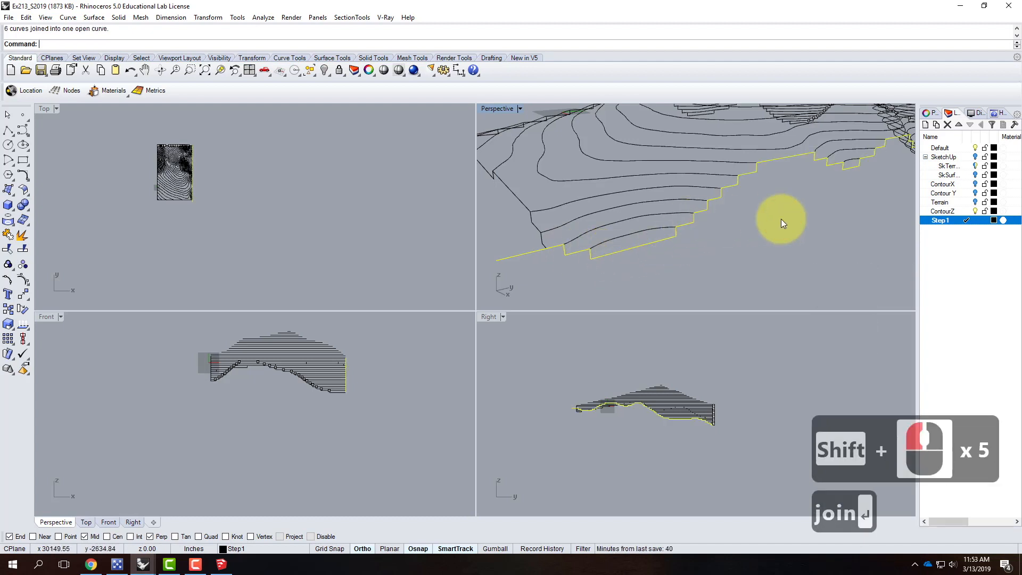
# Step: Trim off the horizontal line's overhang beyond the low corner, using the front edge profile as the cutting object
pyautogui.click(551, 259)
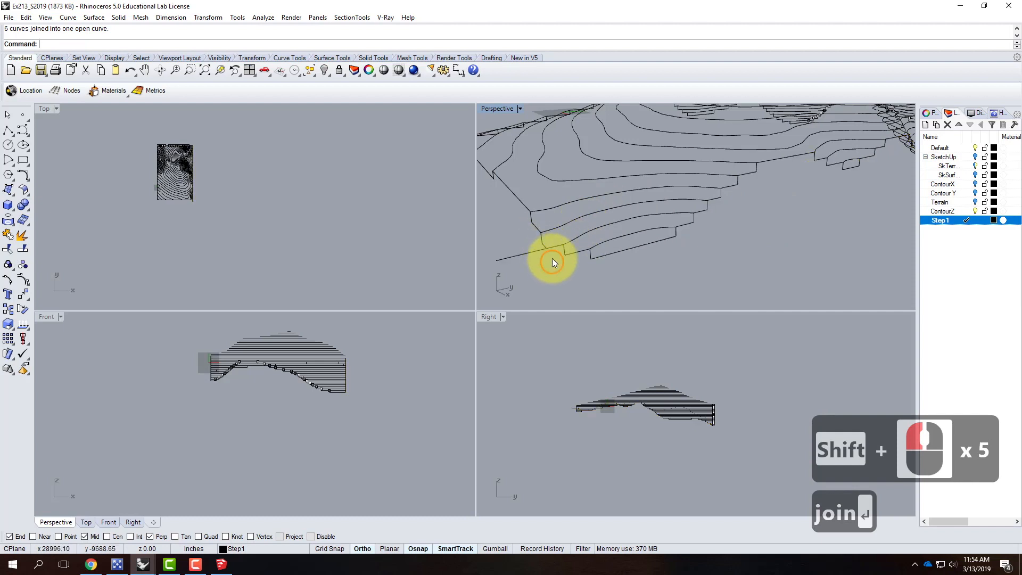
pyautogui.click(545, 235)
pyautogui.write('trim')
pyautogui.press('Return')
pyautogui.click(529, 252)
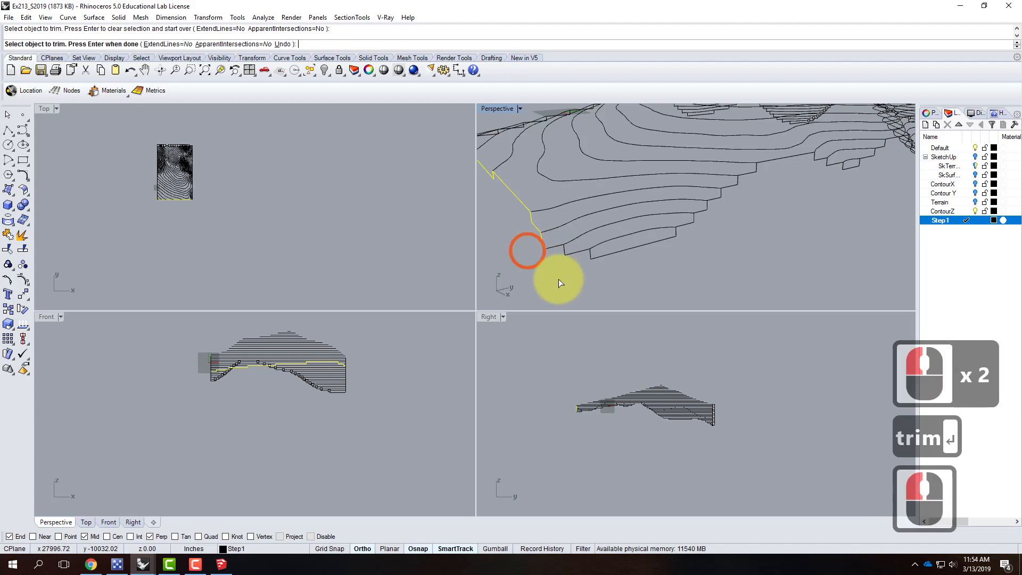
pyautogui.press('Escape')
pyautogui.press('Escape')
# Step: Check the two joined edge profiles meeting at the trimmed corner by selecting each in turn
pyautogui.click(551, 246)
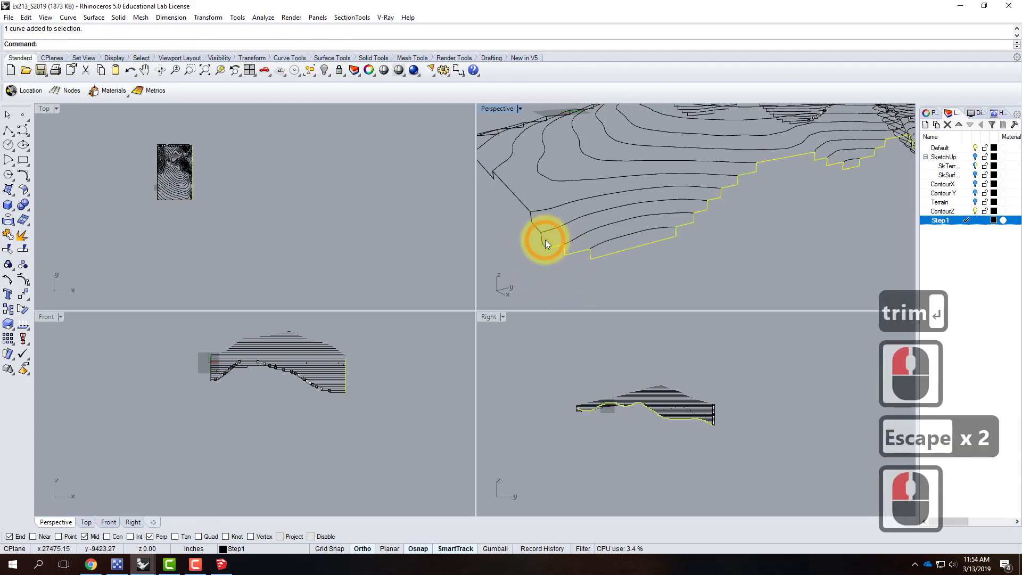
pyautogui.click(542, 240)
pyautogui.scroll(-4, 527, 253)
pyautogui.moveTo(525, 252); pyautogui.dragTo(635, 235, button='right')
pyautogui.scroll(-3, 540, 137)
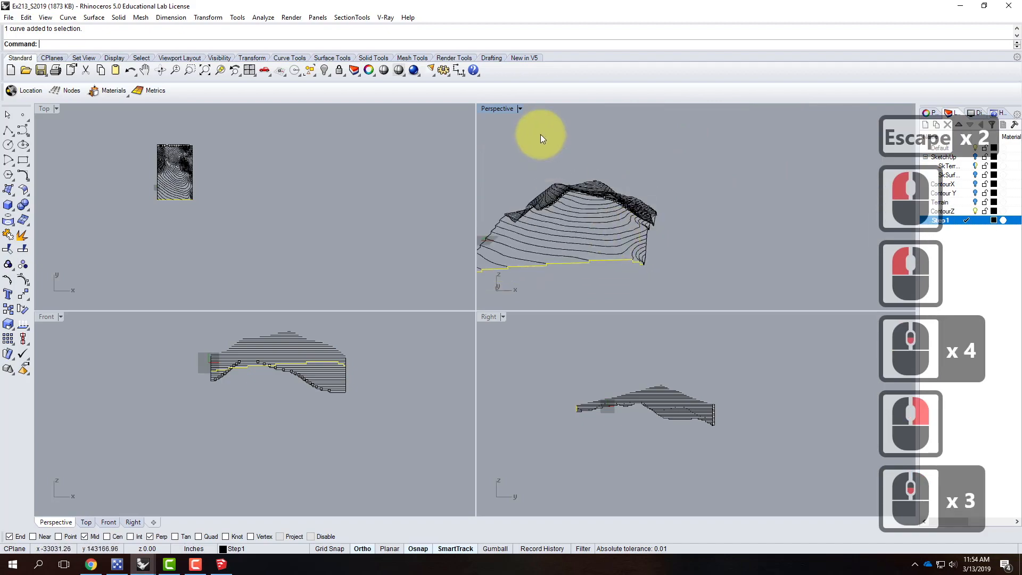
# Step: Inspect the stepped edge profiles and corners all around the terrain in the maximized Perspective viewport
pyautogui.doubleClick(504, 108)
pyautogui.scroll(-2, 301, 445)
pyautogui.scroll(4, 267, 434)
pyautogui.moveTo(360, 441); pyautogui.dragTo(296, 346, button='right')
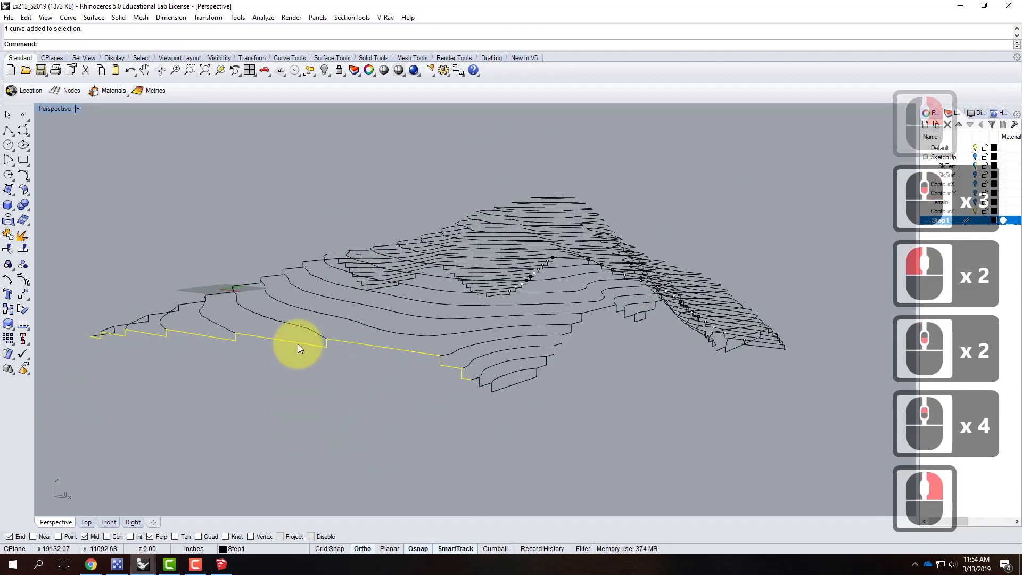
pyautogui.moveTo(509, 378); pyautogui.dragTo(333, 354, button='right')
pyautogui.moveTo(403, 339); pyautogui.dragTo(433, 367, button='right')
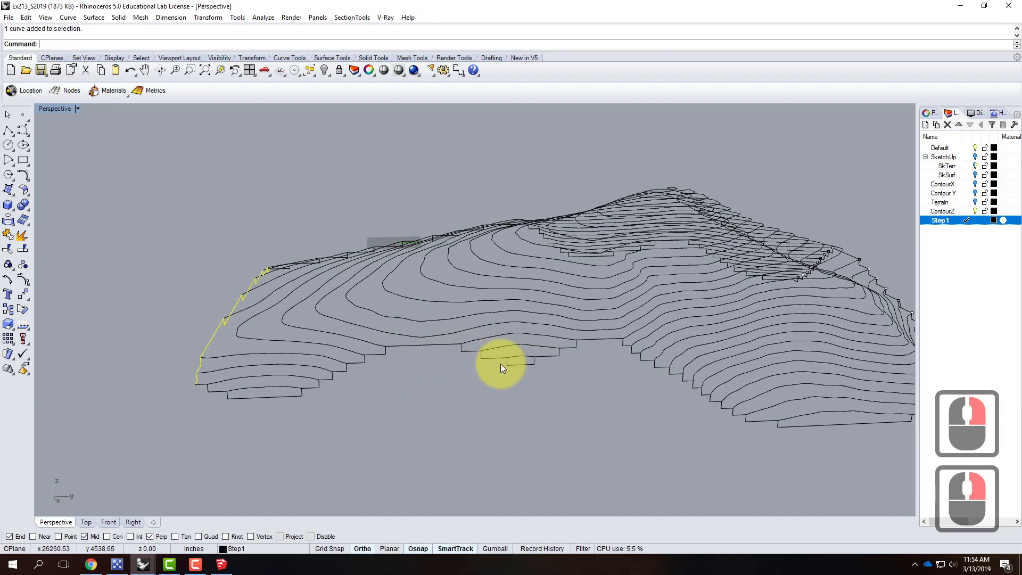
pyautogui.moveTo(643, 399); pyautogui.dragTo(595, 375, button='right')
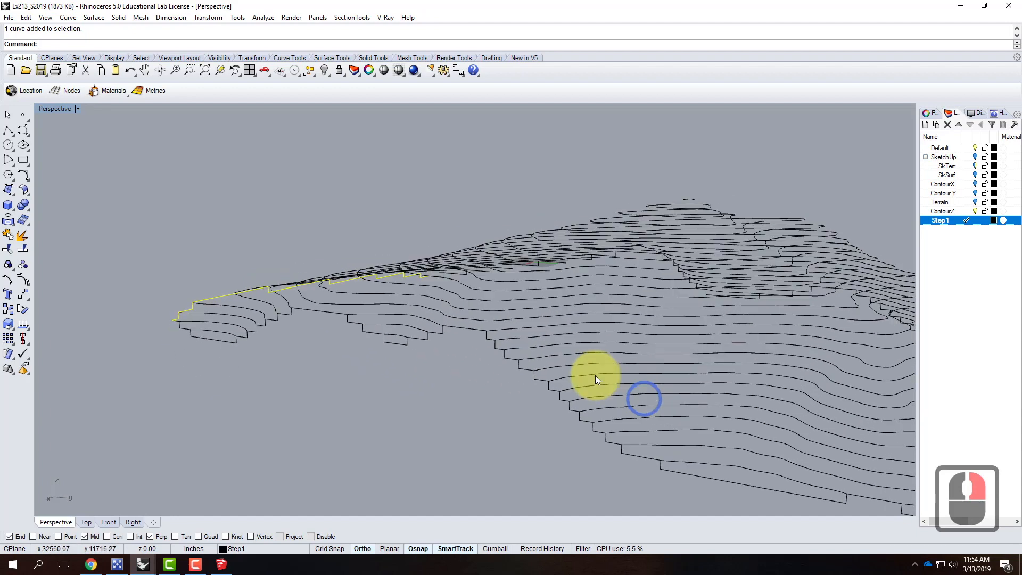
pyautogui.scroll(-2, 603, 382)
pyautogui.scroll(2, 636, 420)
pyautogui.scroll(1, 635, 421)
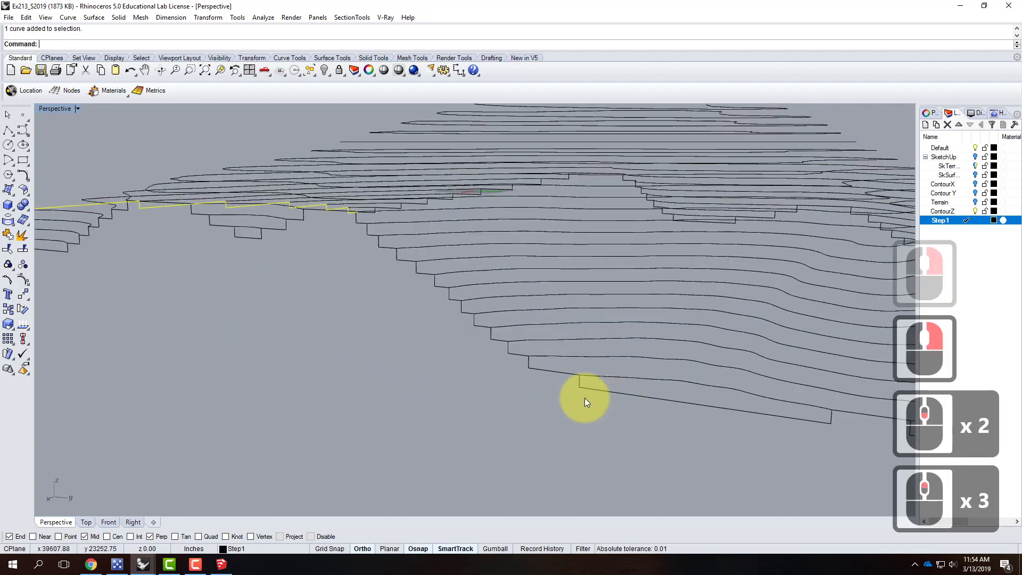
pyautogui.scroll(-3, 745, 393)
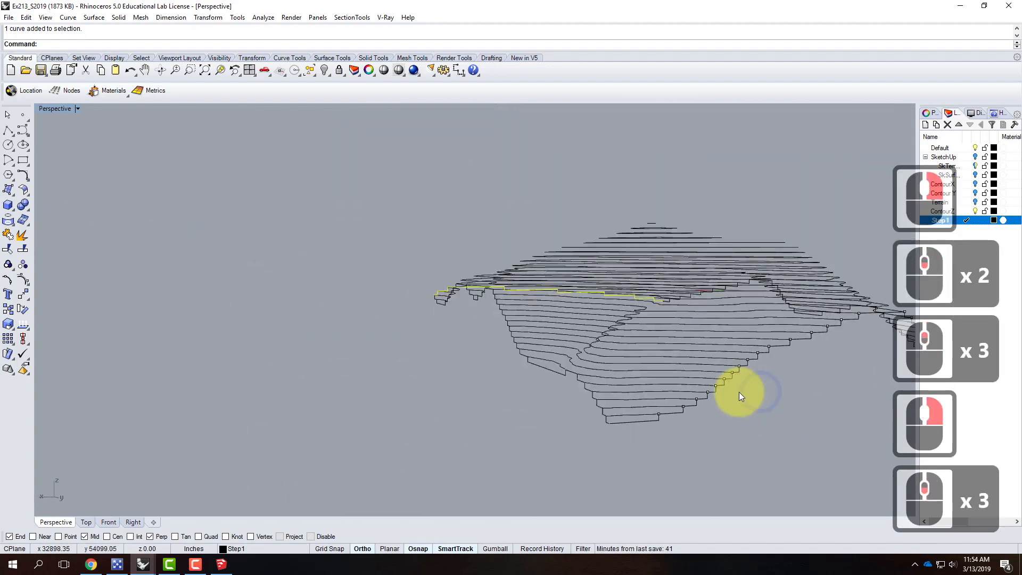
pyautogui.moveTo(739, 391); pyautogui.dragTo(628, 399, button='right')
pyautogui.scroll(1, 577, 383)
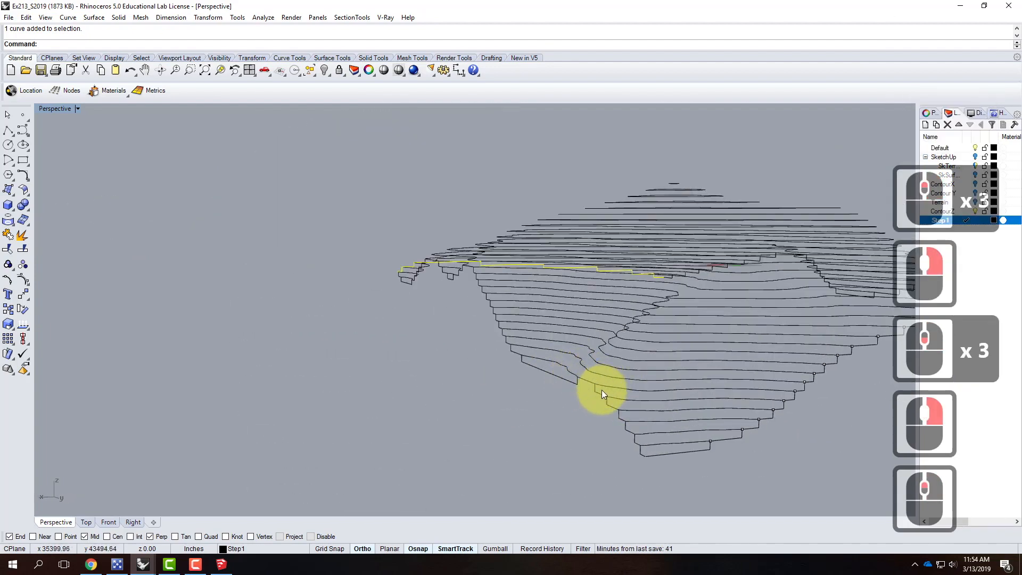
pyautogui.scroll(-2, 637, 392)
pyautogui.moveTo(637, 392); pyautogui.dragTo(613, 416, button='right')
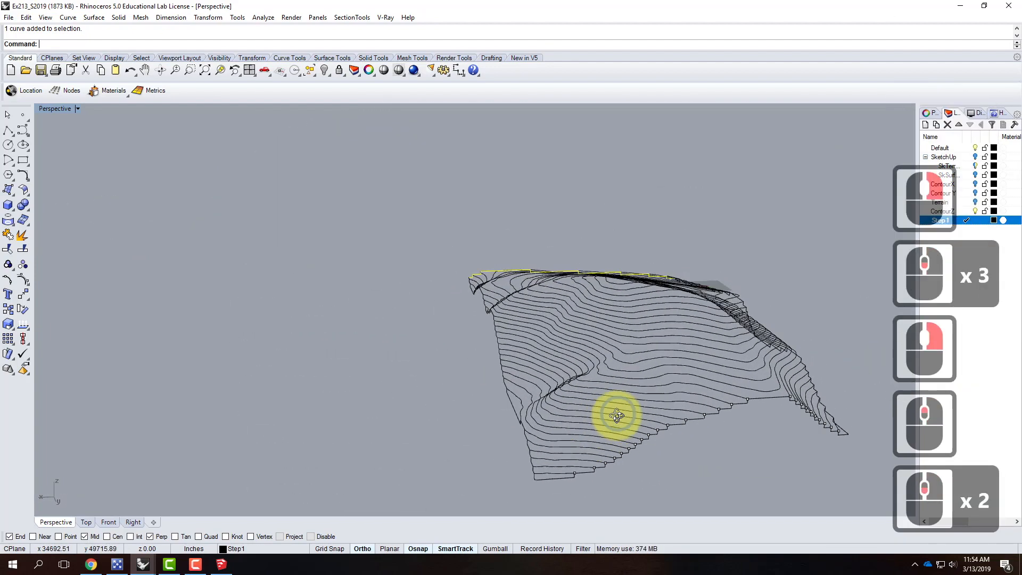
pyautogui.scroll(-2, 533, 388)
pyautogui.scroll(1, 534, 441)
pyautogui.scroll(5, 532, 442)
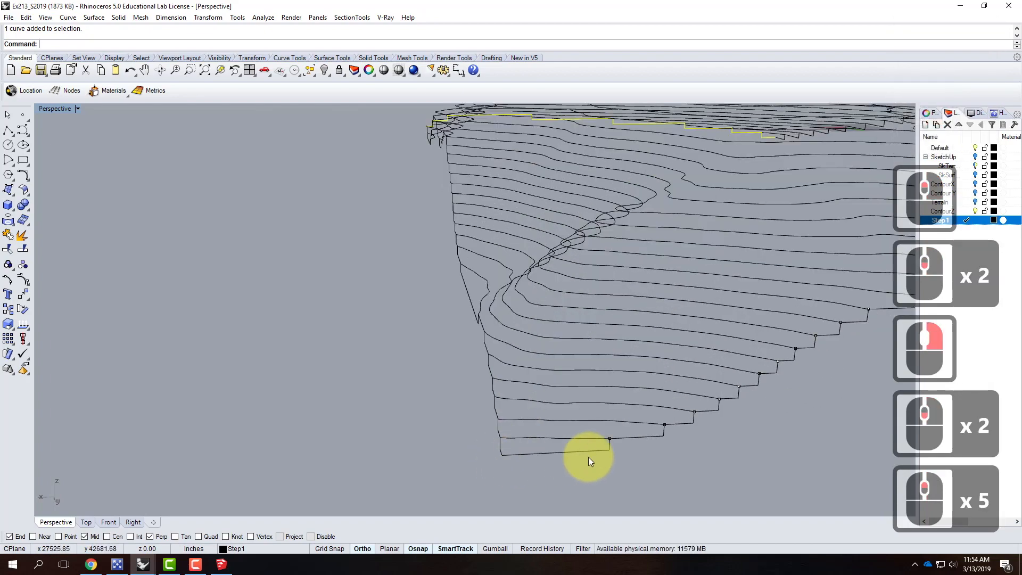
pyautogui.moveTo(716, 441); pyautogui.dragTo(522, 433, button='right')
pyautogui.scroll(-2, 522, 433)
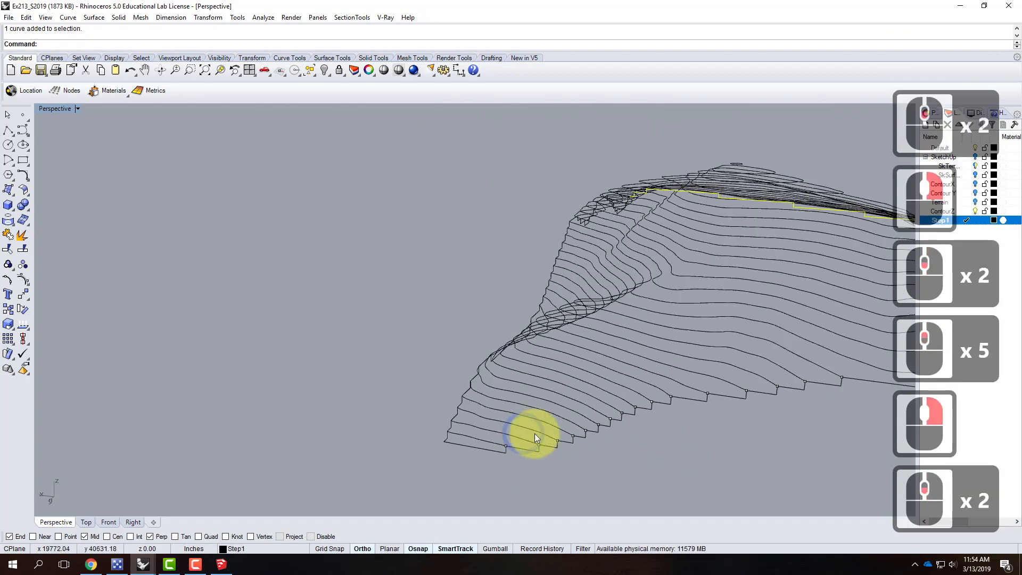
pyautogui.scroll(-2, 691, 400)
pyautogui.scroll(2, 716, 387)
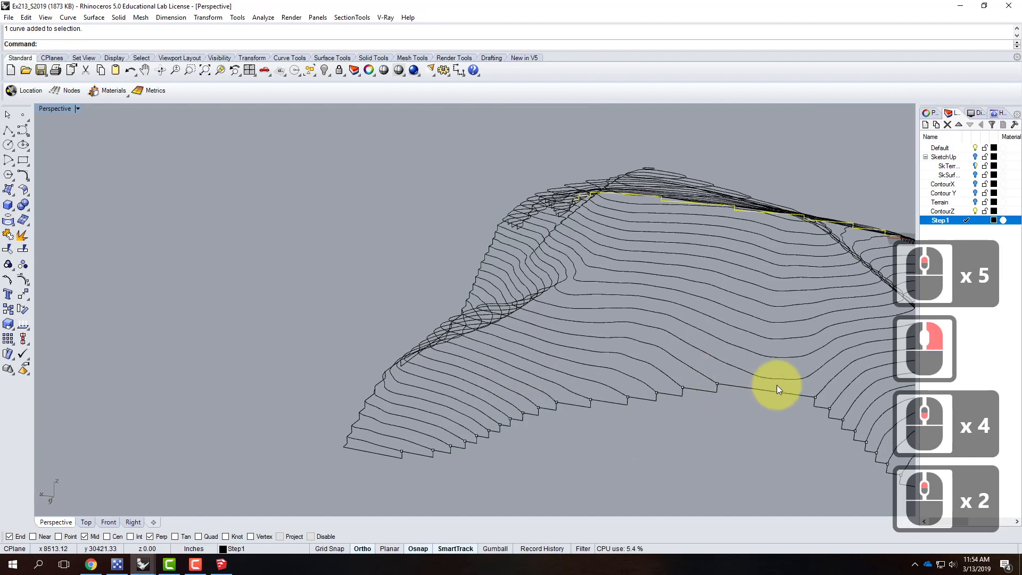
pyautogui.scroll(-3, 724, 395)
pyautogui.scroll(4, 780, 436)
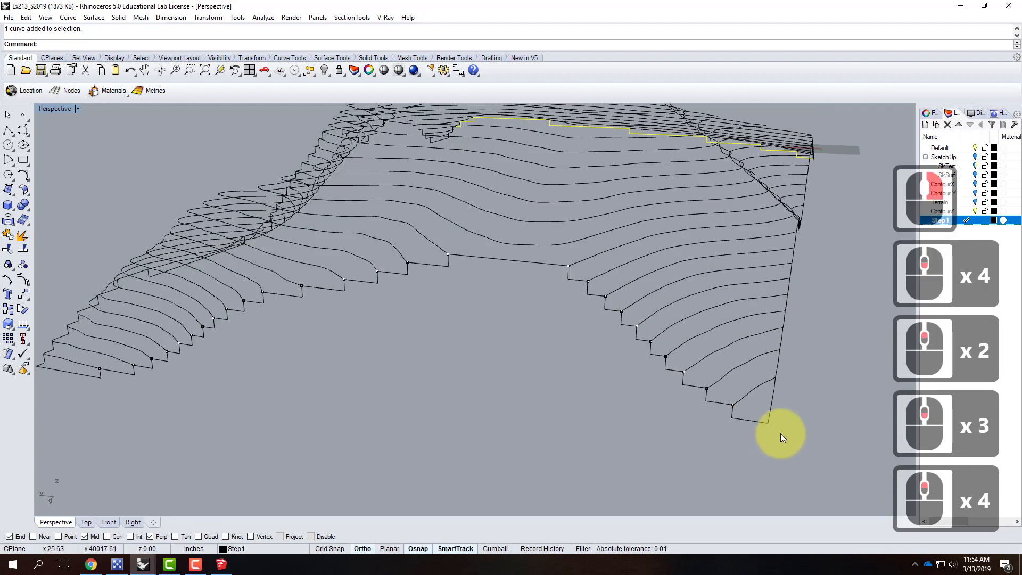
pyautogui.moveTo(639, 416); pyautogui.dragTo(684, 427, button='right')
pyautogui.scroll(-3, 606, 372)
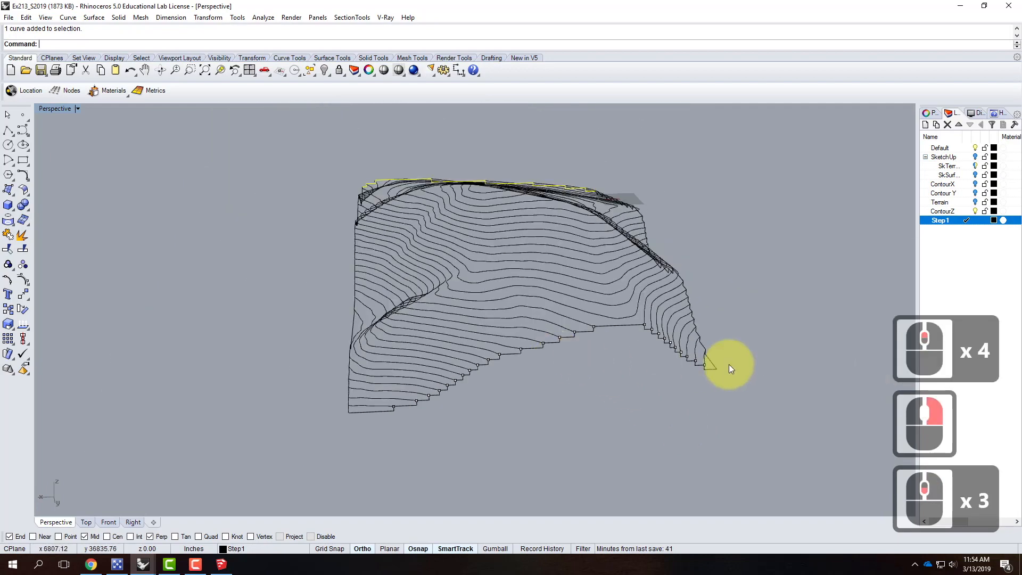
pyautogui.moveTo(664, 337); pyautogui.dragTo(486, 360, button='right')
pyautogui.moveTo(318, 348); pyautogui.dragTo(376, 351, button='right')
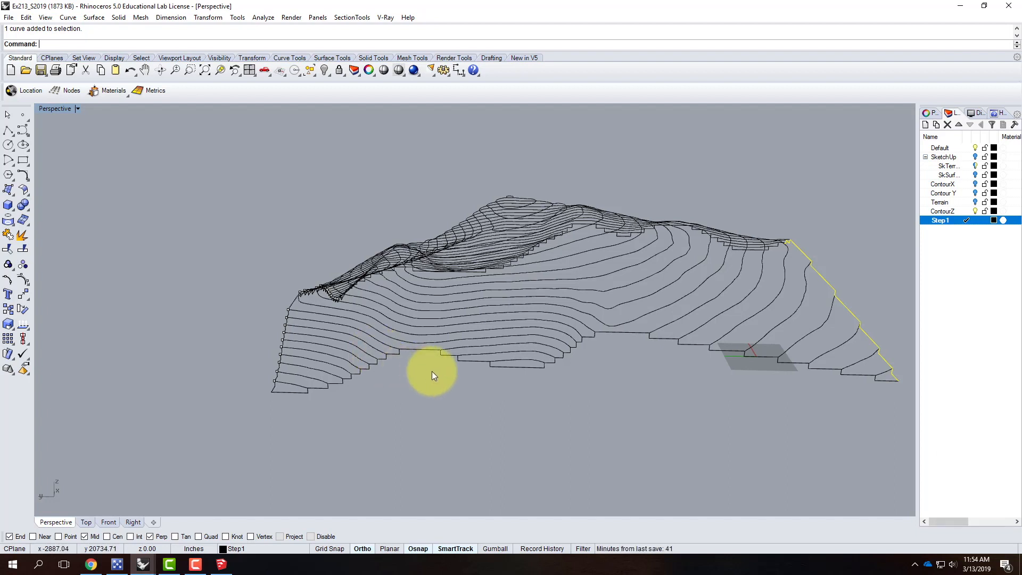
# Step: Explode the opposite long edge's stepped profile and rejoin all segments except the short vertical riser beside its highest horizontal tread
pyautogui.click(588, 338)
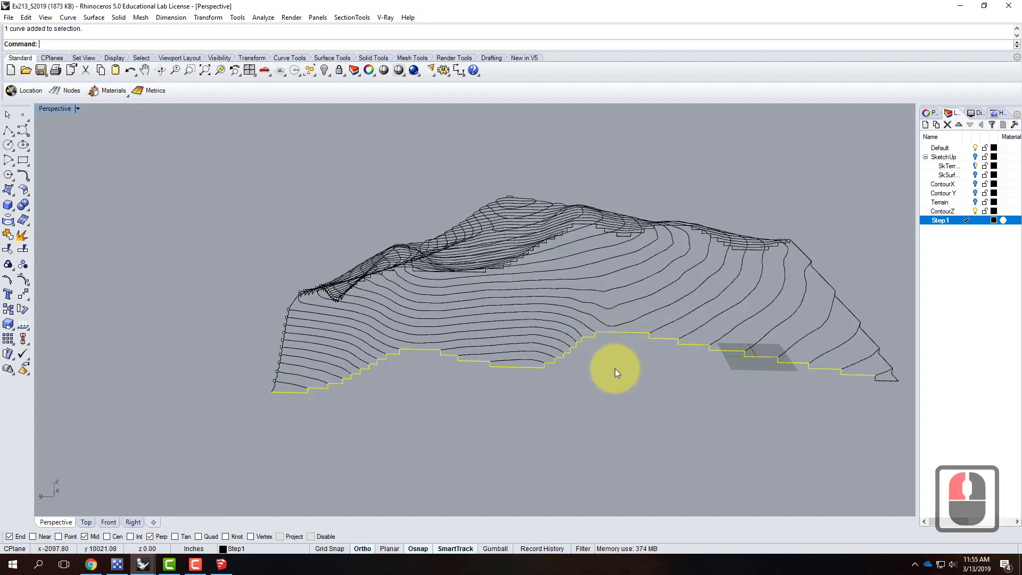
pyautogui.write('explo')
pyautogui.press('Return')
pyautogui.scroll(3, 615, 354)
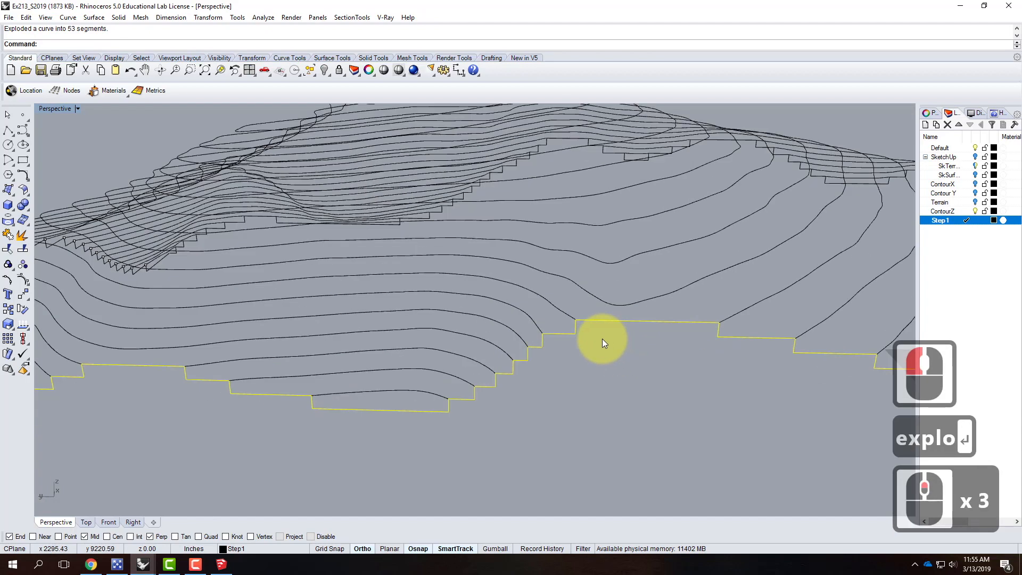
pyautogui.keyDown('ctrl'); pyautogui.click(575, 327); pyautogui.keyUp('ctrl')
pyautogui.write('join')
pyautogui.press('Return')
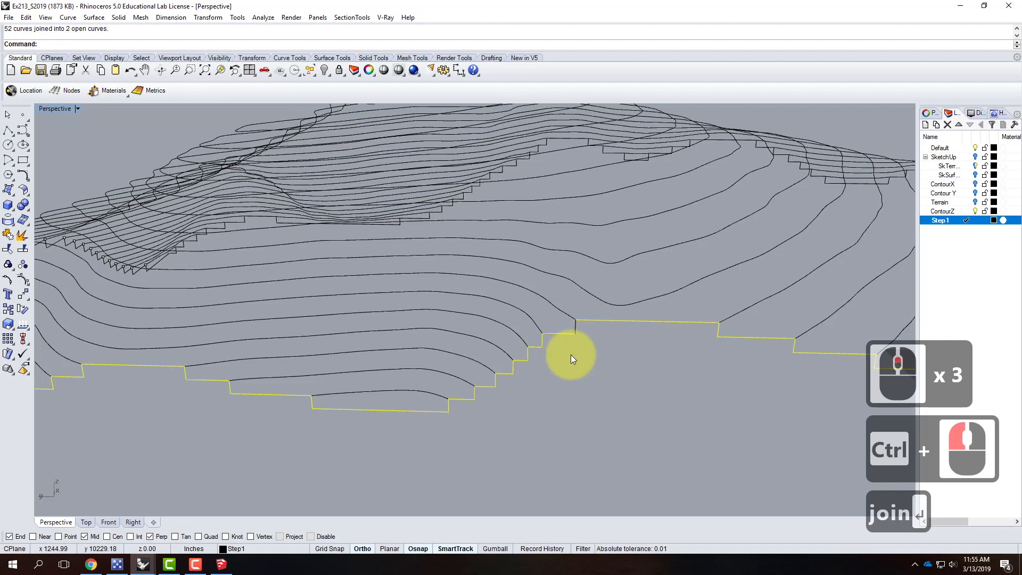
pyautogui.write('move')
pyautogui.press('Return')
pyautogui.press('Escape')
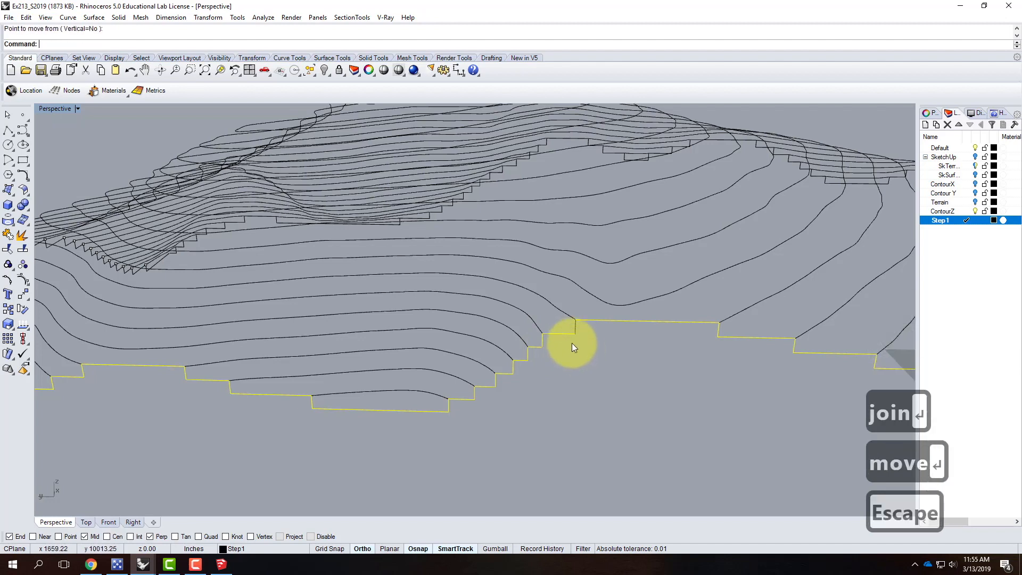
# Step: Move the lower run of the long edge's stepped profile up one riser height, 375 inches, level with the highest tread
pyautogui.press('Escape')
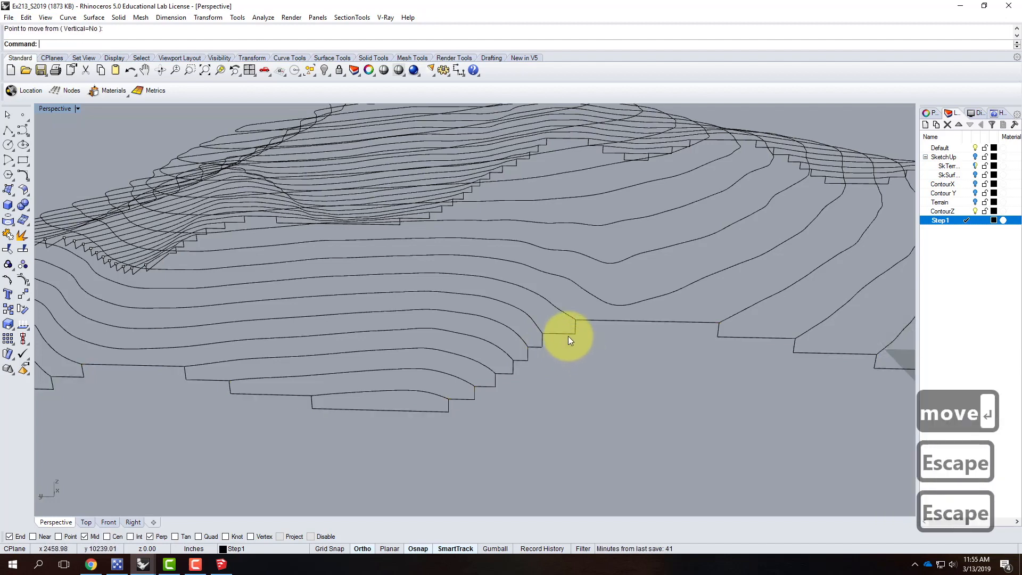
pyautogui.click(568, 336)
pyautogui.write('move')
pyautogui.press('Return')
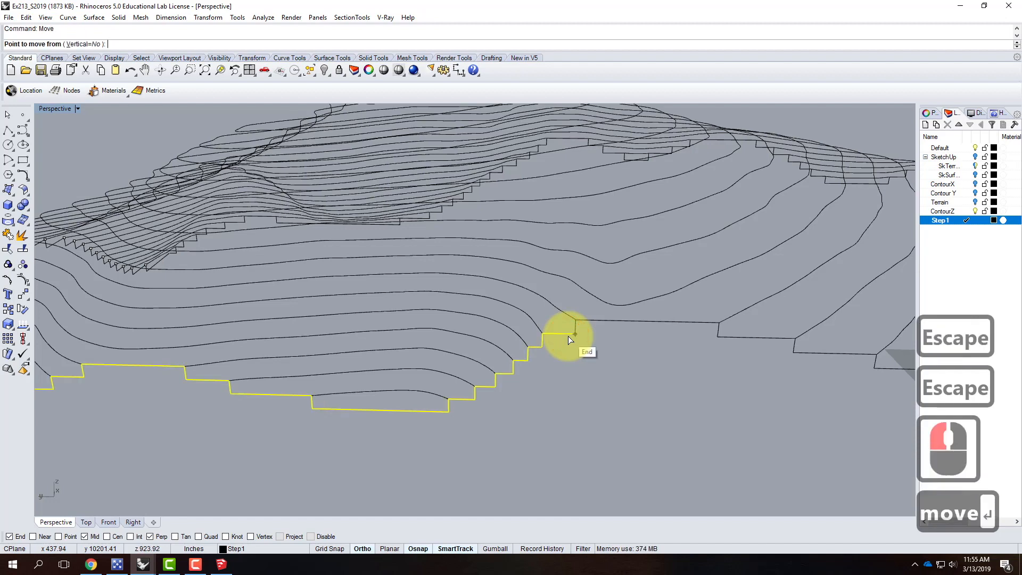
pyautogui.click(542, 351)
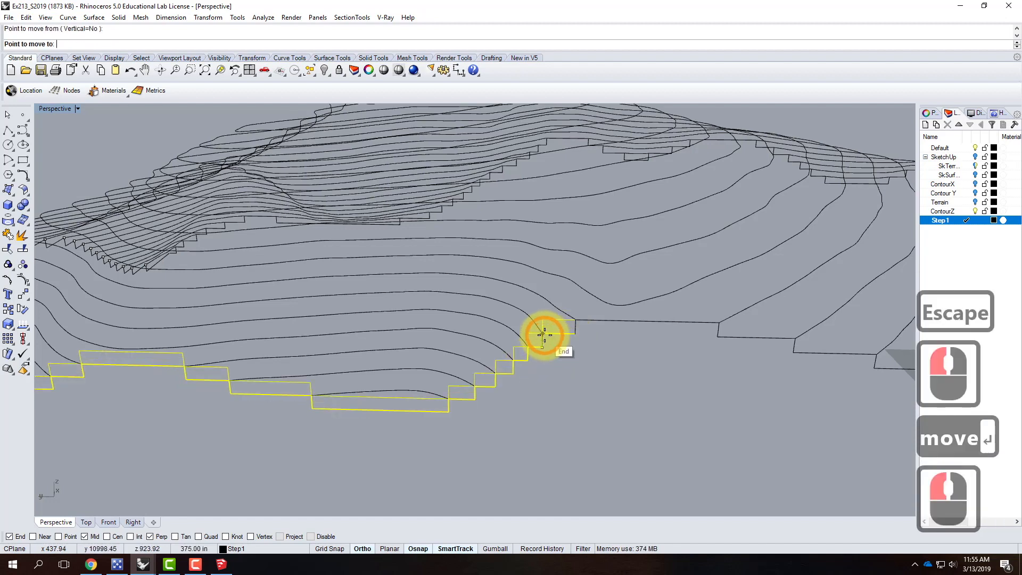
pyautogui.click(544, 334)
pyautogui.press('Escape')
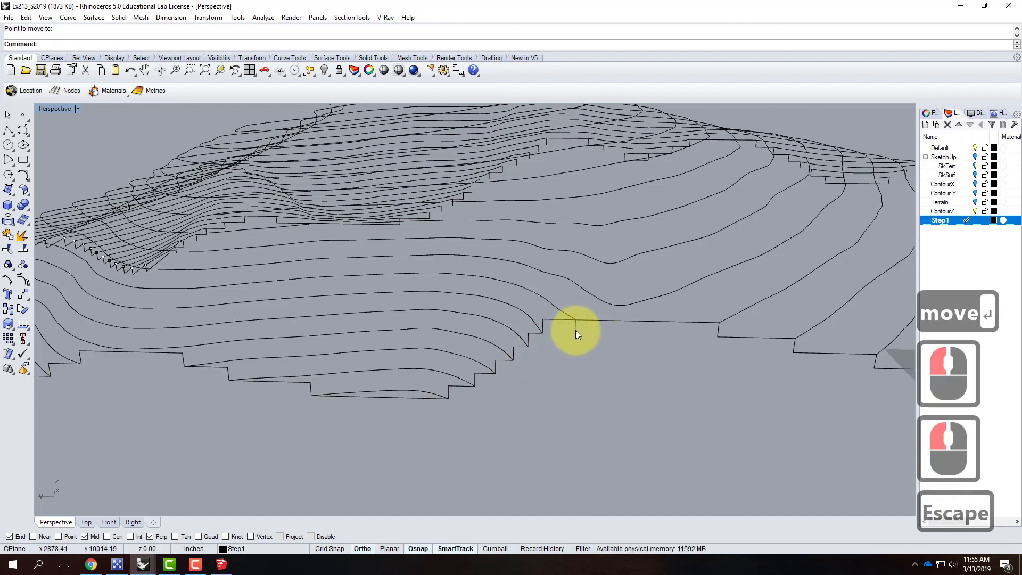
# Step: Delete the leftover vertical riser beside the highest tread and join the raised run to the rest of the profile
pyautogui.click(576, 330)
pyautogui.press('Delete')
pyautogui.click(565, 320)
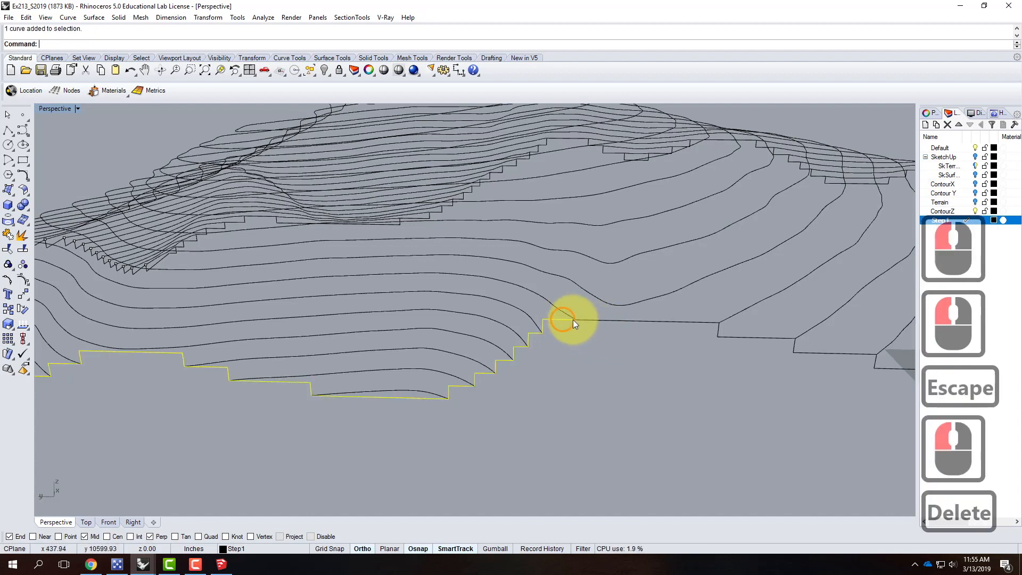
pyautogui.keyDown('shift'); pyautogui.click(717, 320); pyautogui.keyUp('shift')
pyautogui.write('join')
pyautogui.press('Return')
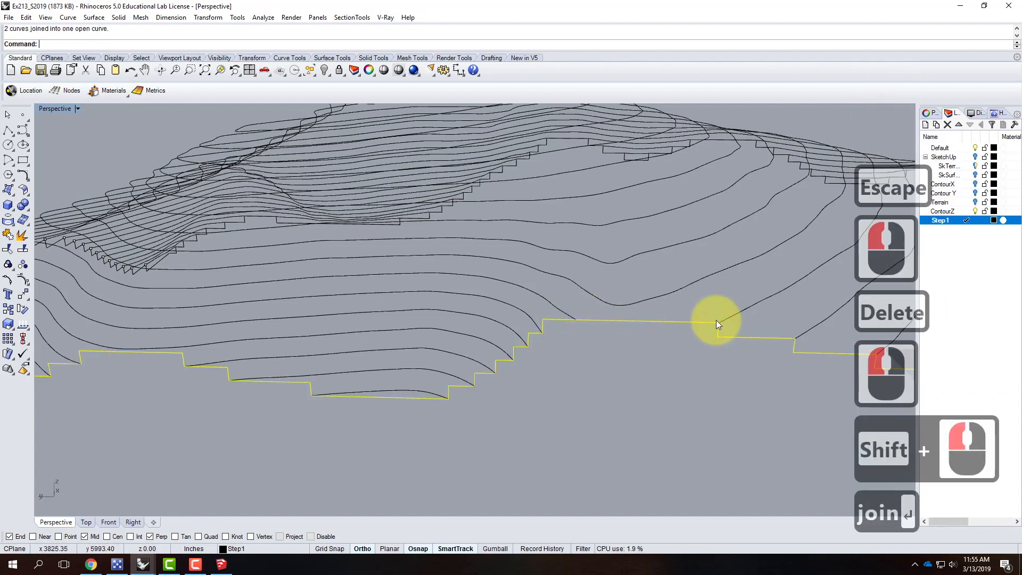
pyautogui.click(612, 425)
# Step: Explode the long edge's joined stepped profile into separate segments
pyautogui.scroll(-3, 404, 315)
pyautogui.moveTo(607, 394); pyautogui.dragTo(698, 320, button='right')
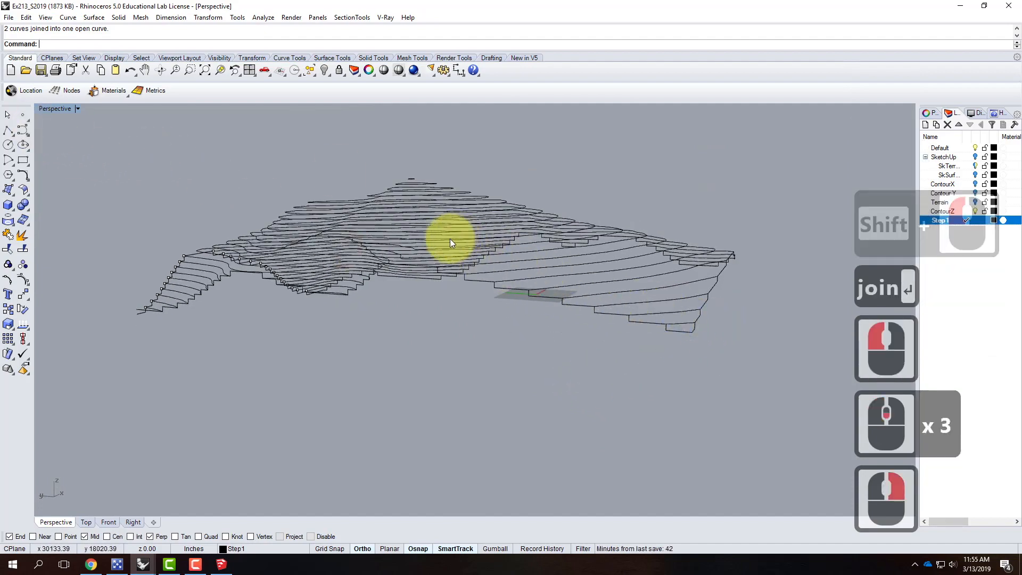
pyautogui.scroll(3, 450, 242)
pyautogui.moveTo(552, 297); pyautogui.dragTo(543, 305, button='right')
pyautogui.moveTo(225, 340); pyautogui.dragTo(584, 383, button='right')
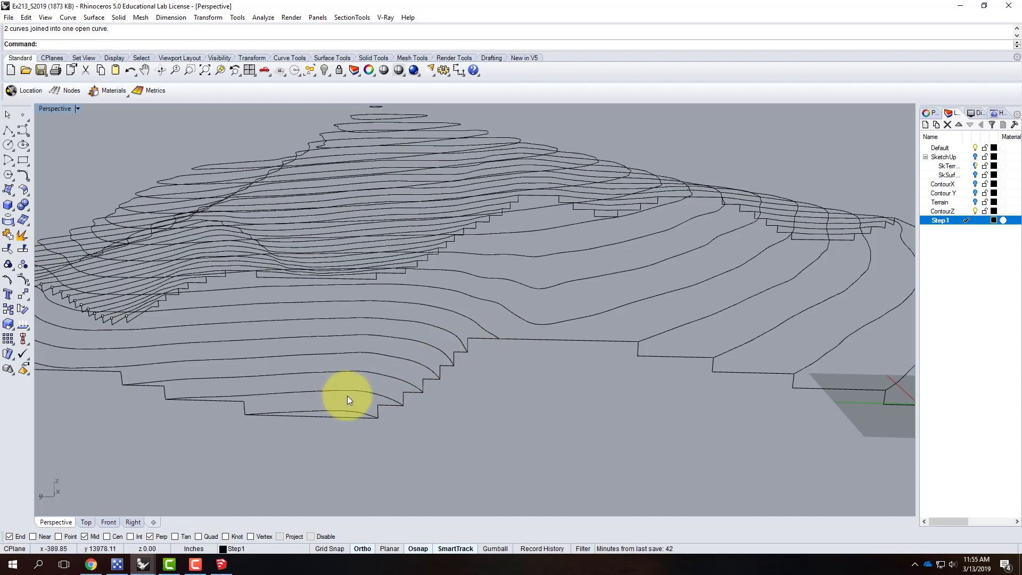
pyautogui.click(478, 341)
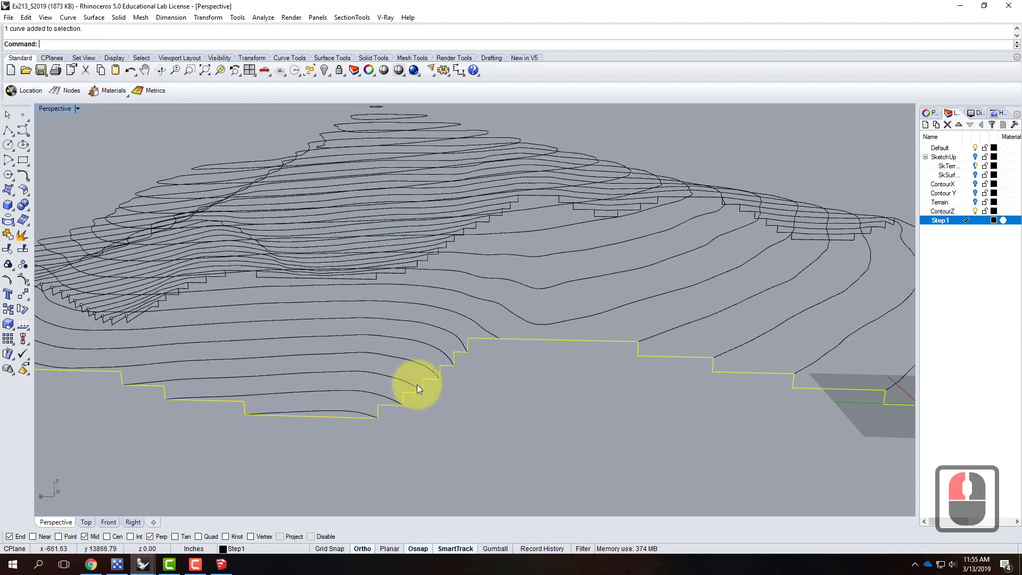
pyautogui.write('explo0de')
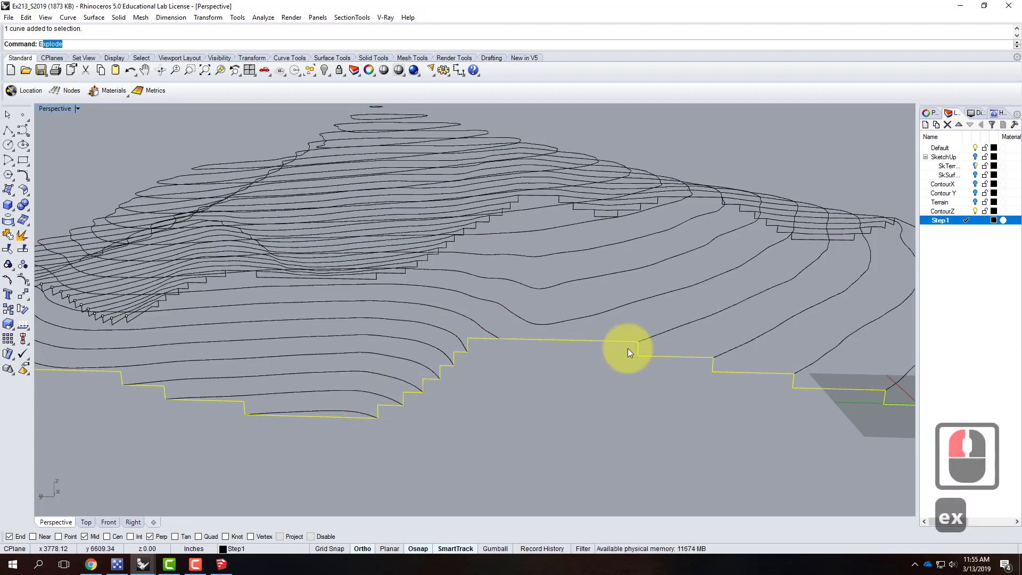
pyautogui.press('BackSpace')
pyautogui.press('BackSpace')
pyautogui.press('BackSpace')
pyautogui.write('de')
pyautogui.press('Return')
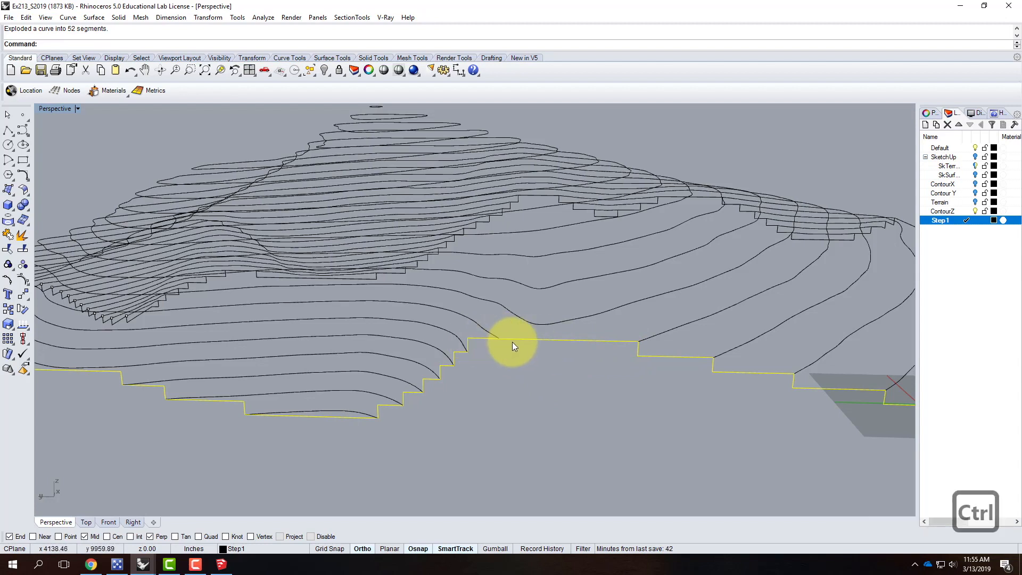
# Step: Rejoin all the exploded profile segments except the original long highest tread
pyautogui.keyDown('ctrl'); pyautogui.click(527, 346); pyautogui.keyUp('ctrl')
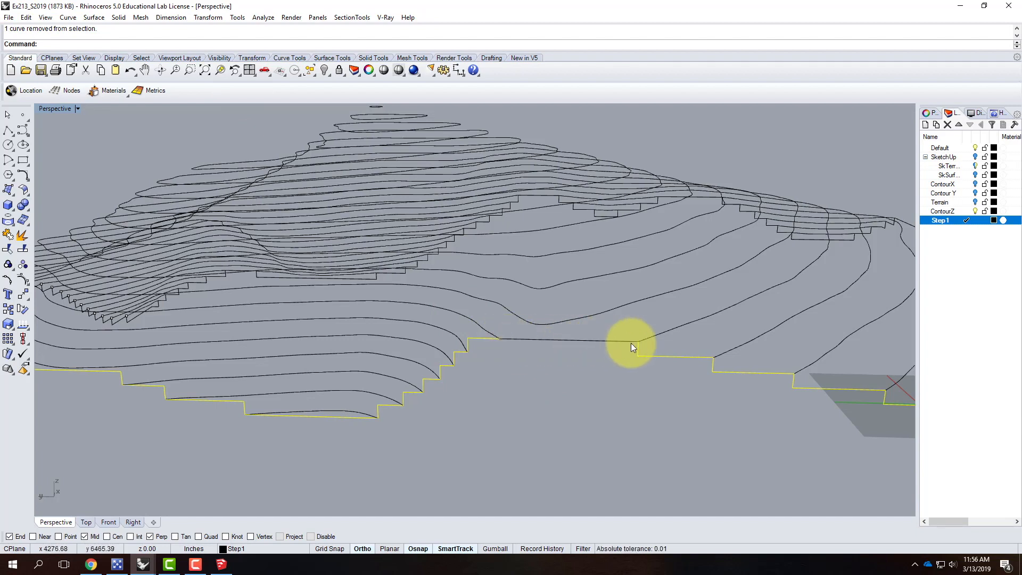
pyautogui.click(26, 18)
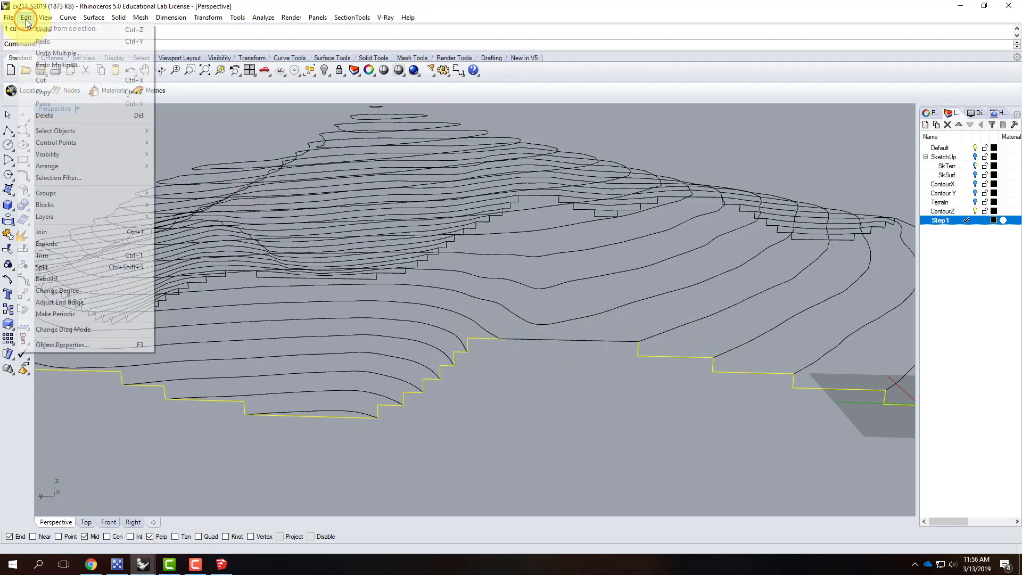
pyautogui.click(47, 231)
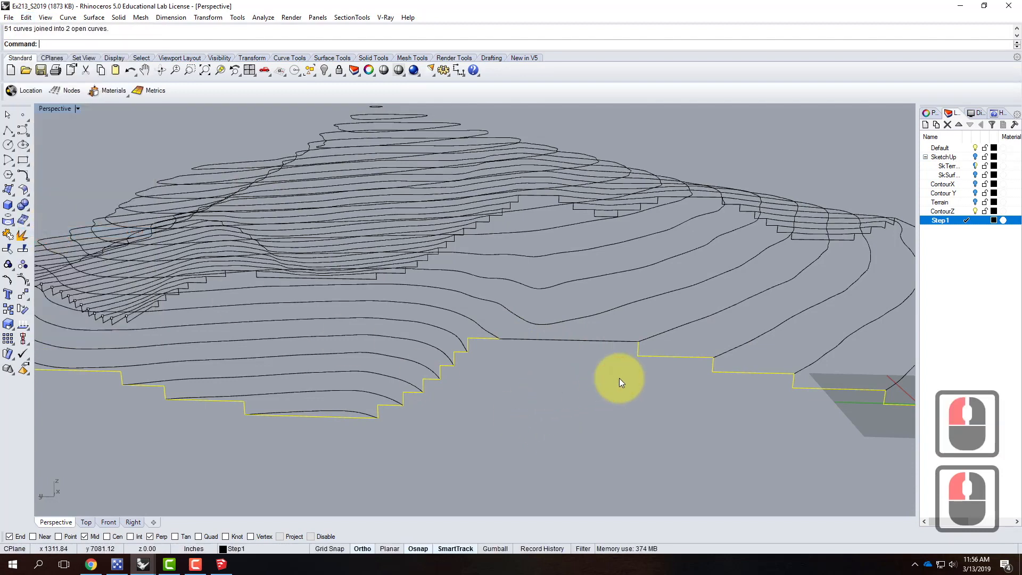
pyautogui.click(560, 376)
# Step: Move the stepped run beside the highest tread down one riser height, 375 inches, snapping to the riser's lower end
pyautogui.click(481, 341)
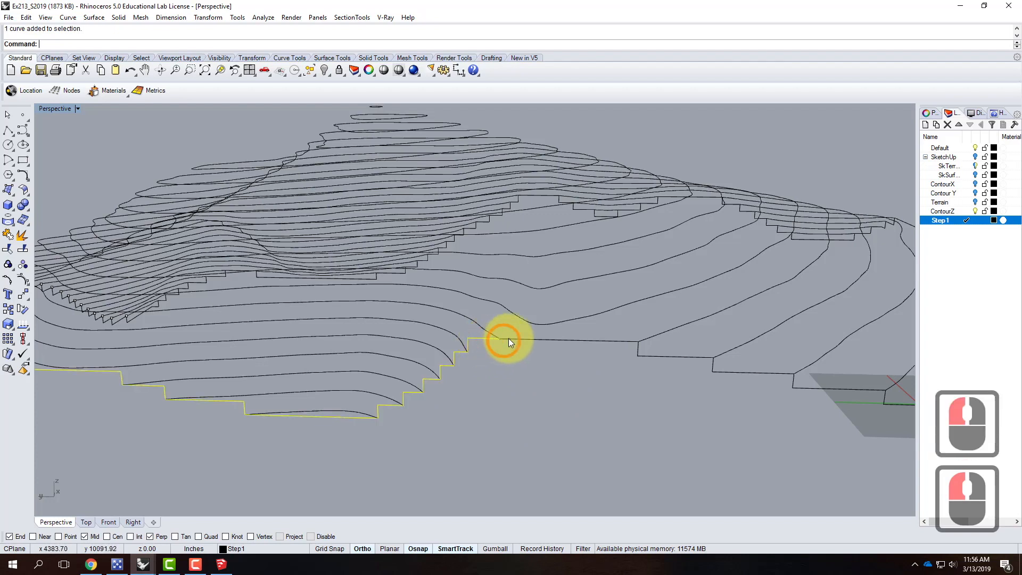
pyautogui.write('move')
pyautogui.press('Return')
pyautogui.click(467, 338)
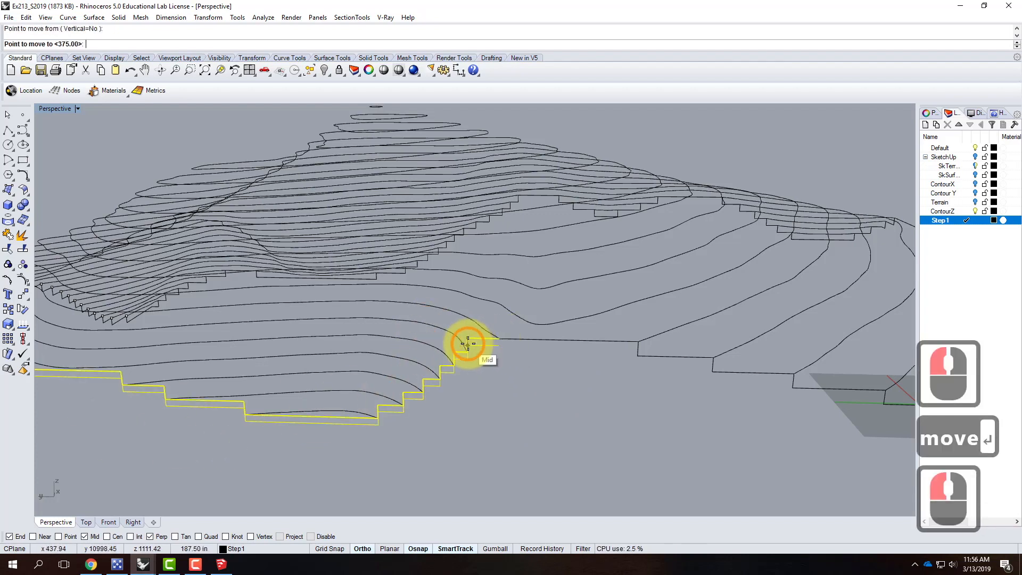
pyautogui.click(467, 352)
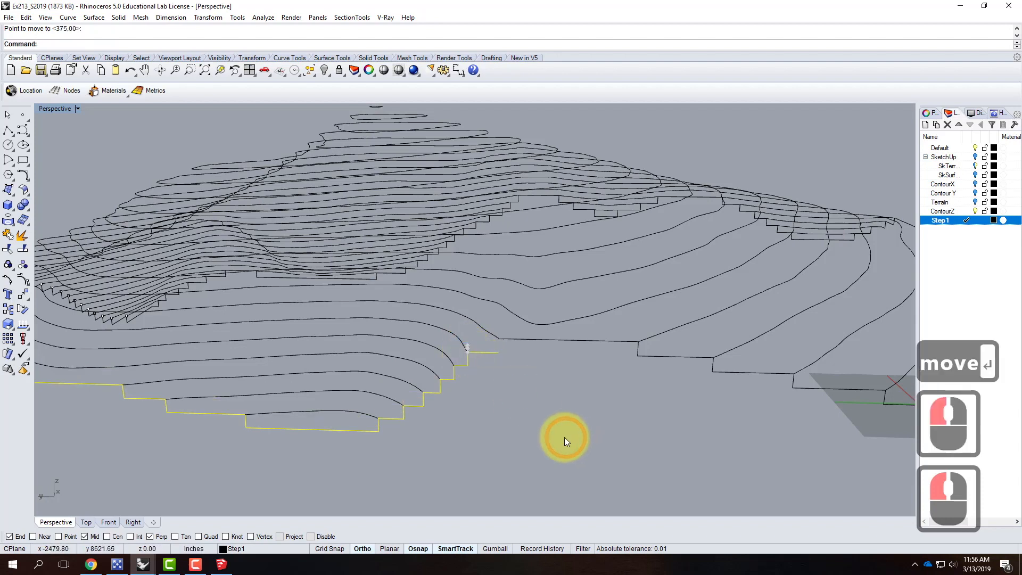
pyautogui.click(565, 437)
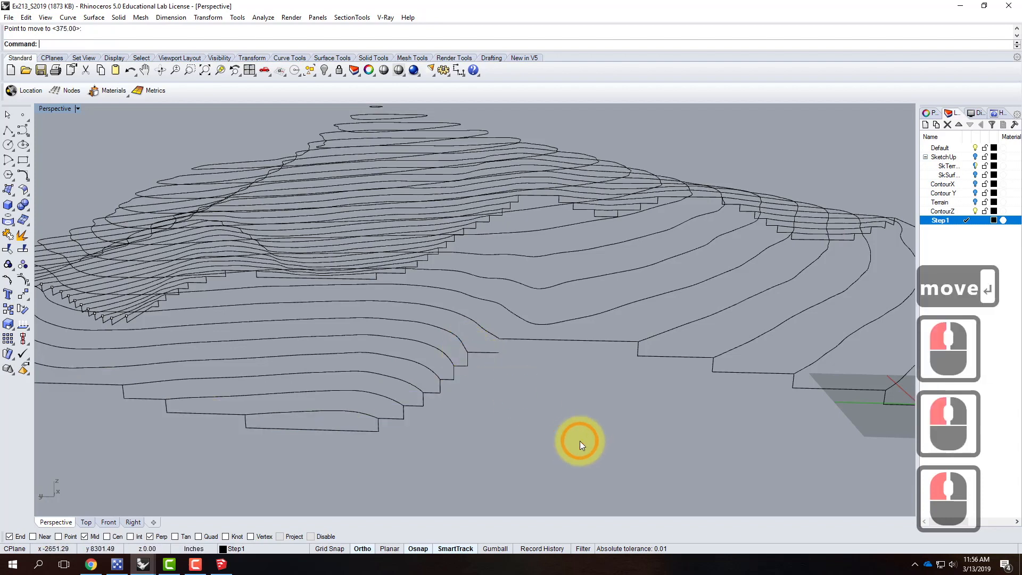
# Step: Draw a vertical polyline riser from the lowered tread's end up to the start of the long highest tread
pyautogui.click(8, 130)
pyautogui.click(500, 345)
pyautogui.click(500, 341)
pyautogui.doubleClick(500, 340)
pyautogui.press('Return')
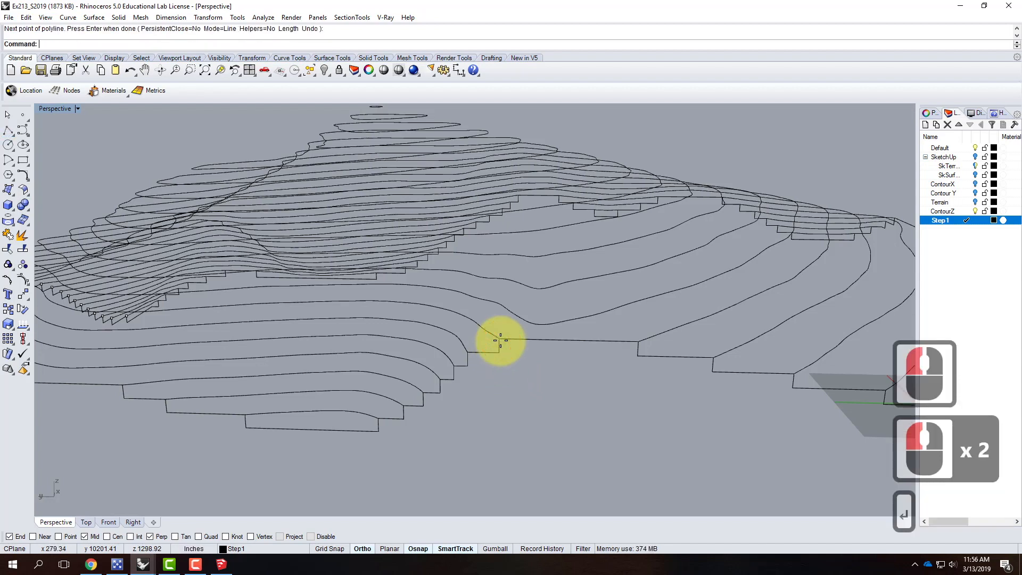
# Step: Join the lowered run, the vertical riser, the highest tread and the remaining stepped run into one profile curve
pyautogui.click(498, 352)
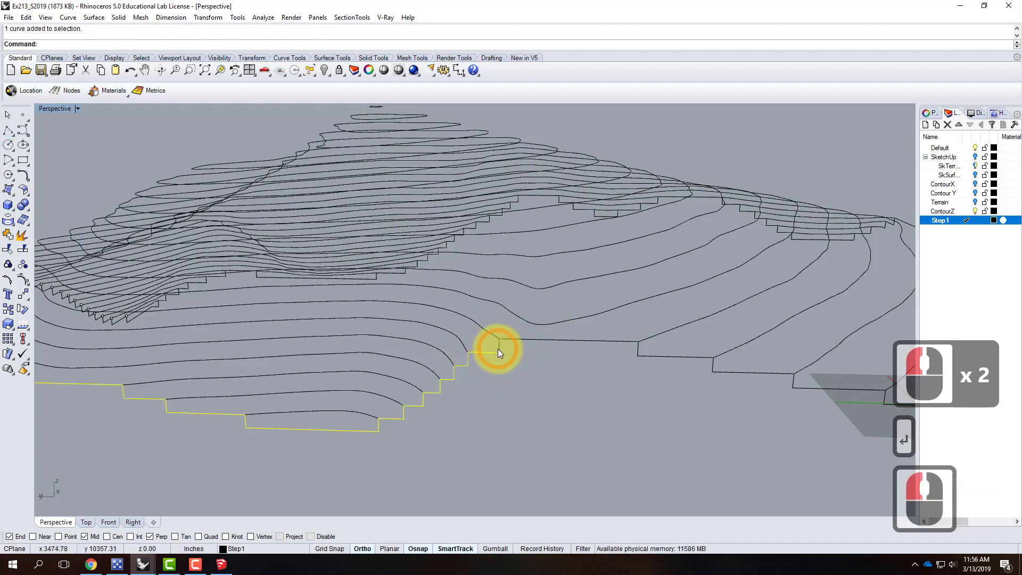
pyautogui.keyDown('shift'); pyautogui.click(514, 343); pyautogui.keyUp('shift')
pyautogui.keyDown('shift'); pyautogui.click(519, 342); pyautogui.keyUp('shift')
pyautogui.keyDown('shift'); pyautogui.click(702, 378); pyautogui.keyUp('shift')
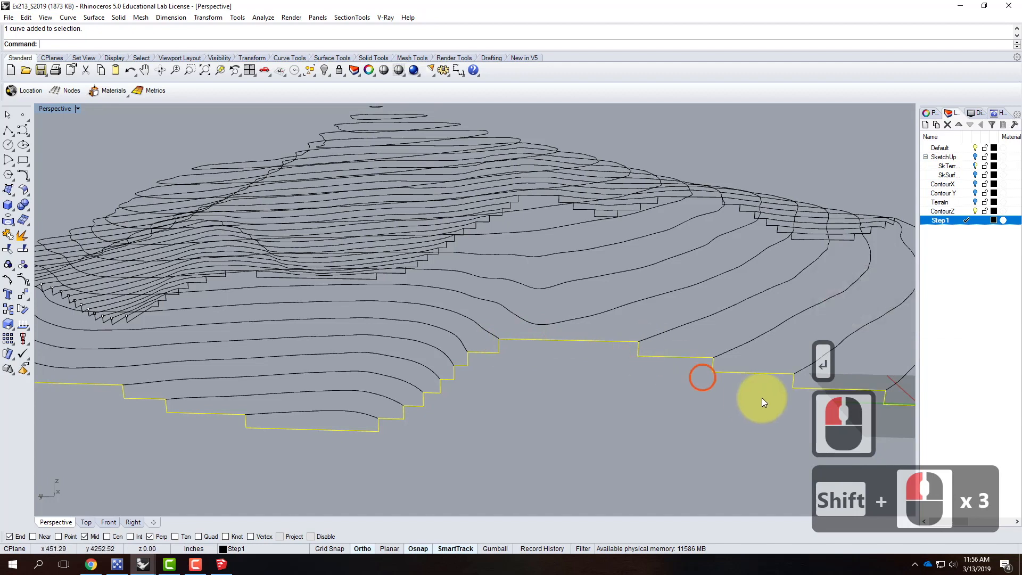
pyautogui.write('join')
pyautogui.press('Return')
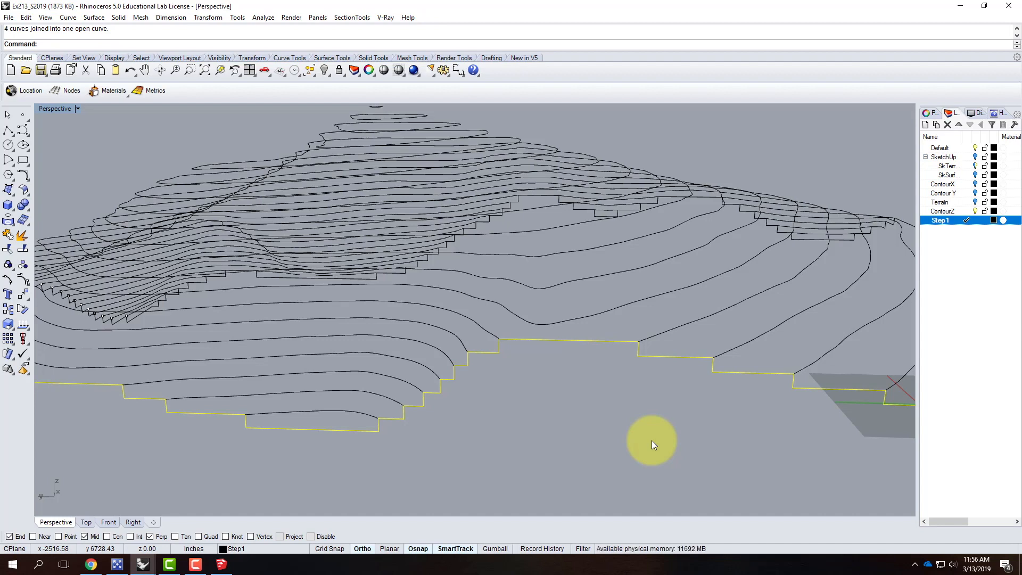
# Step: Join the separate last riser and tread at the low corner to the long edge's stepped profile
pyautogui.scroll(-4, 413, 379)
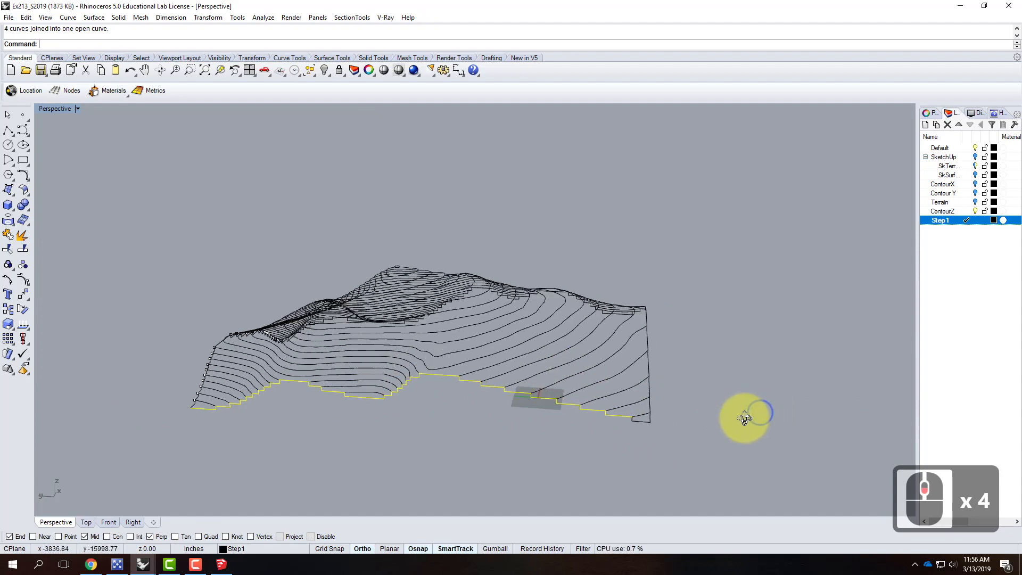
pyautogui.moveTo(748, 416); pyautogui.dragTo(586, 434, button='right')
pyautogui.scroll(2, 591, 458)
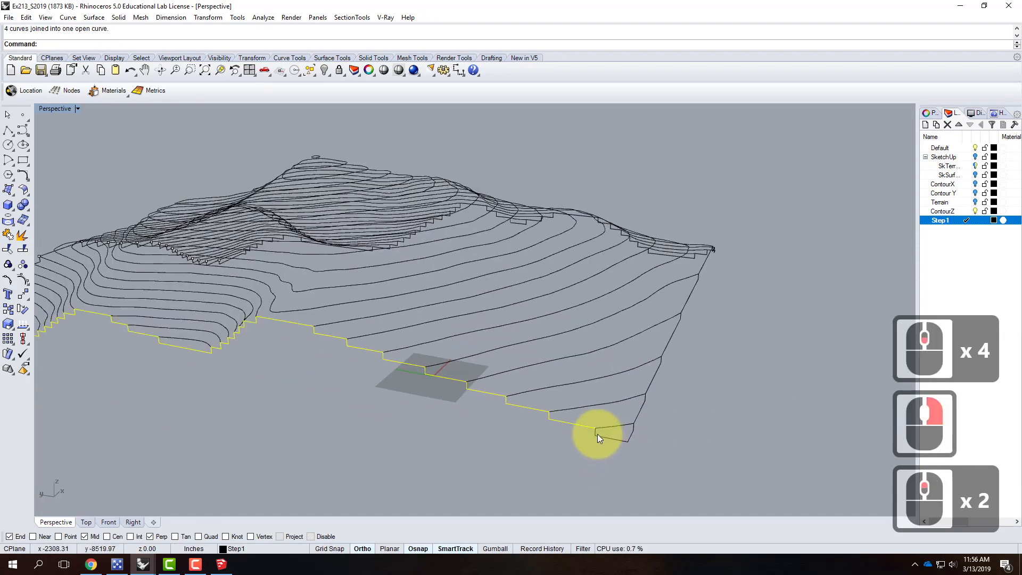
pyautogui.scroll(2, 597, 434)
pyautogui.keyDown('shift'); pyautogui.moveTo(613, 436); pyautogui.dragTo(595, 436, button='right'); pyautogui.keyUp('shift')
pyautogui.keyDown('shift'); pyautogui.click(602, 439); pyautogui.keyUp('shift')
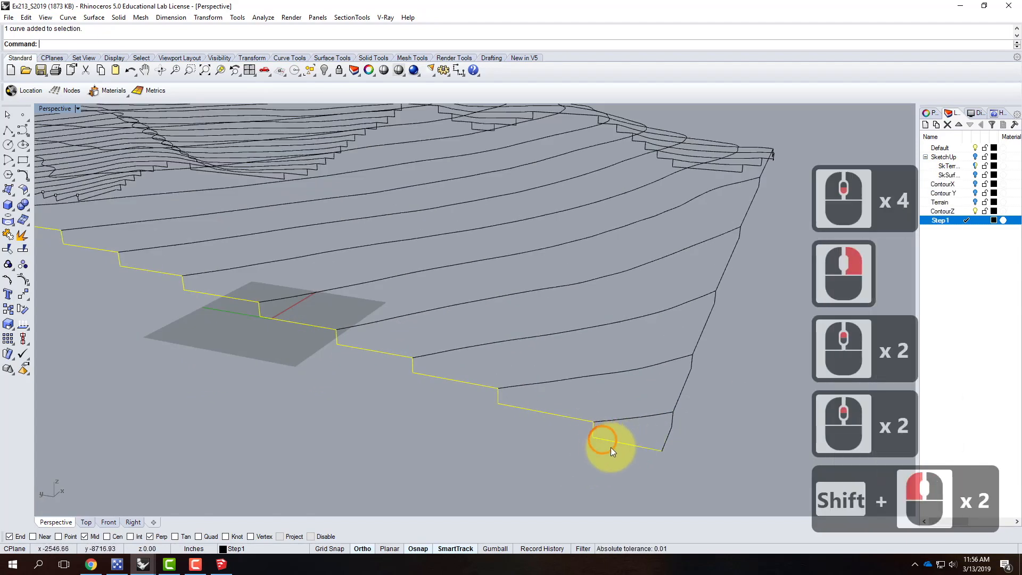
pyautogui.write('join')
pyautogui.press('Return')
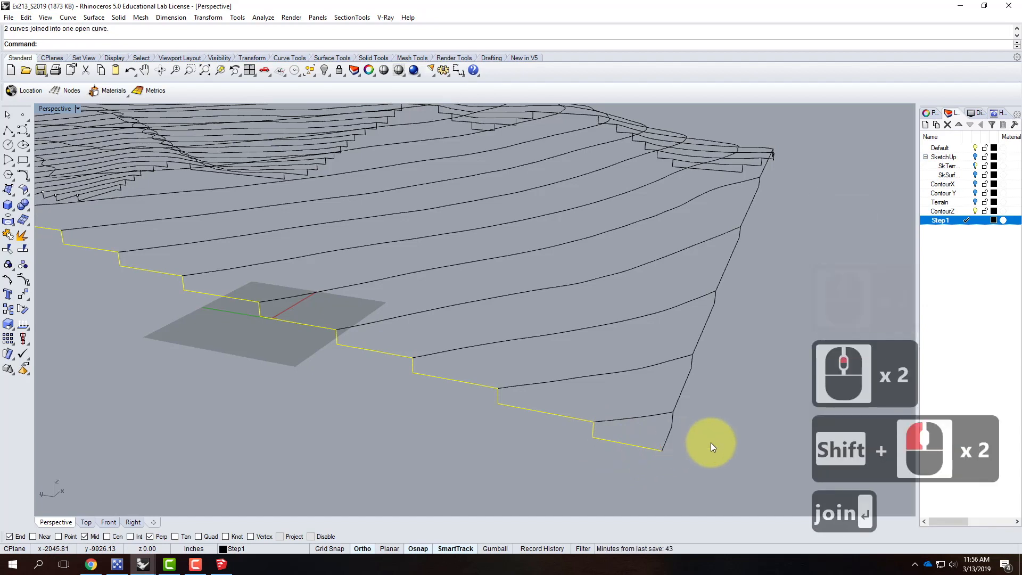
# Step: Check the joined profiles on all four terrain edges by selecting each in turn
pyautogui.rightClick(665, 430)
pyautogui.click(673, 430)
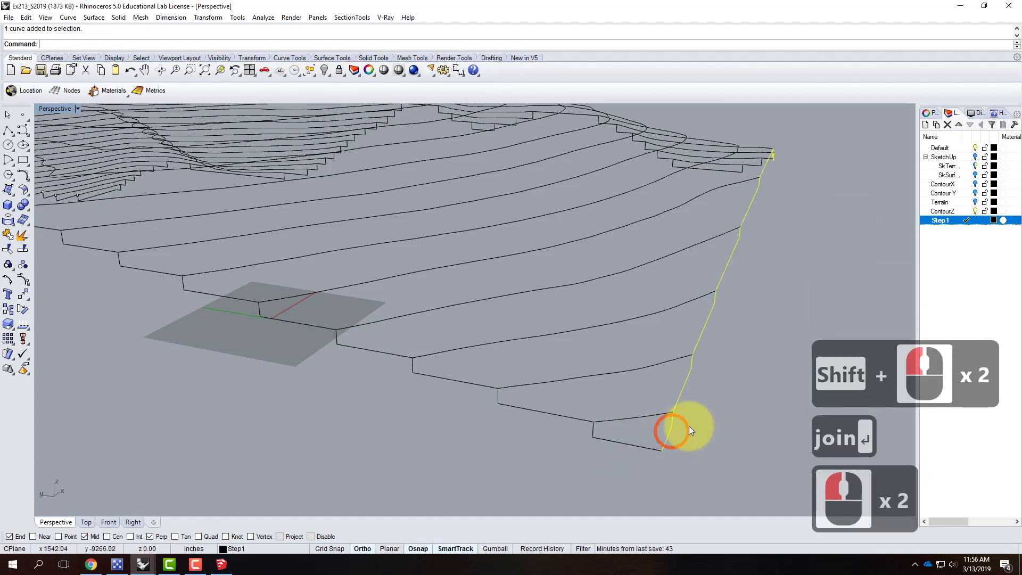
pyautogui.scroll(-4, 752, 399)
pyautogui.scroll(-1, 752, 399)
pyautogui.press('Escape')
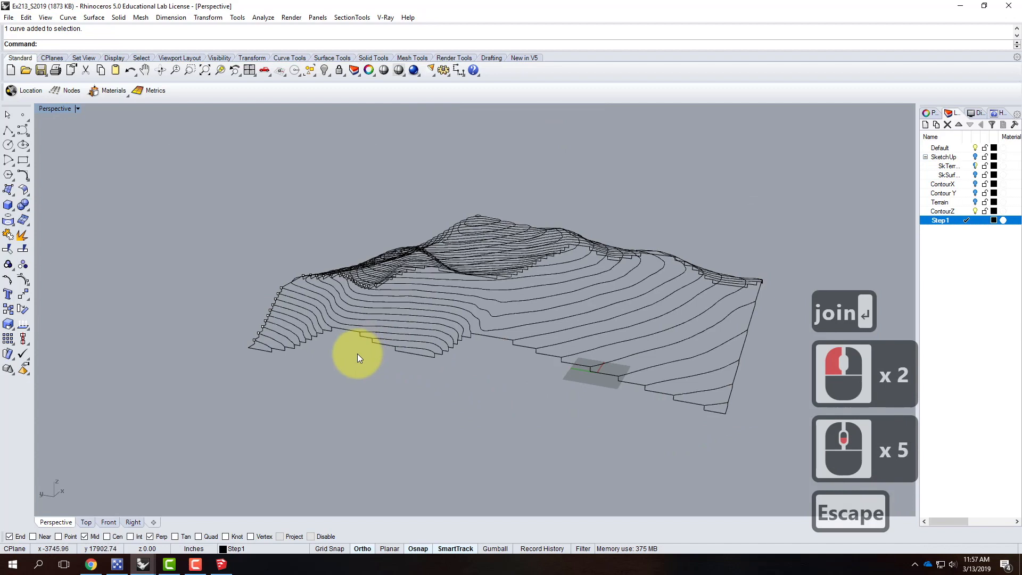
pyautogui.moveTo(358, 353); pyautogui.dragTo(456, 399, button='right')
pyautogui.click(429, 372)
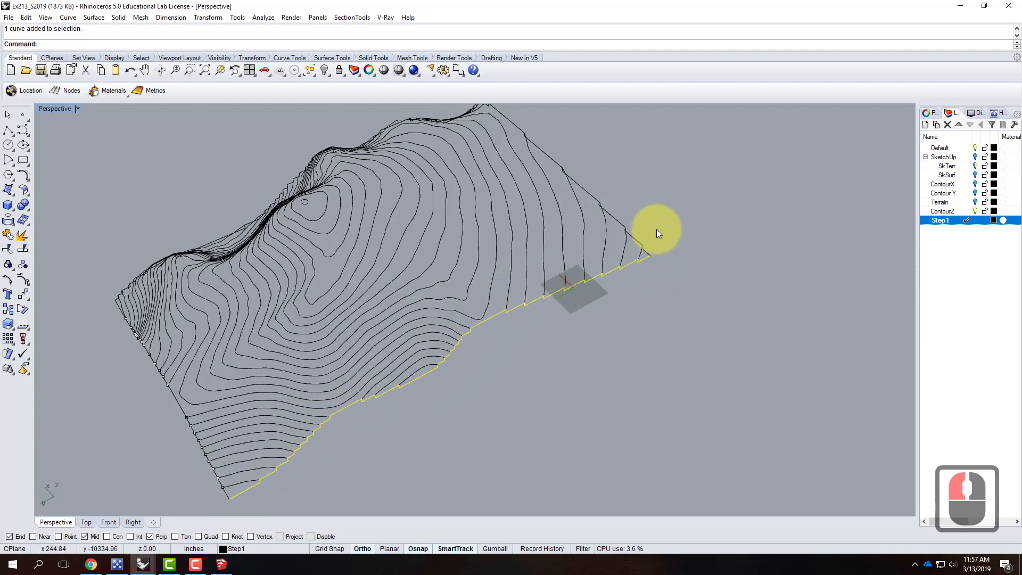
pyautogui.click(632, 234)
pyautogui.scroll(-2, 672, 306)
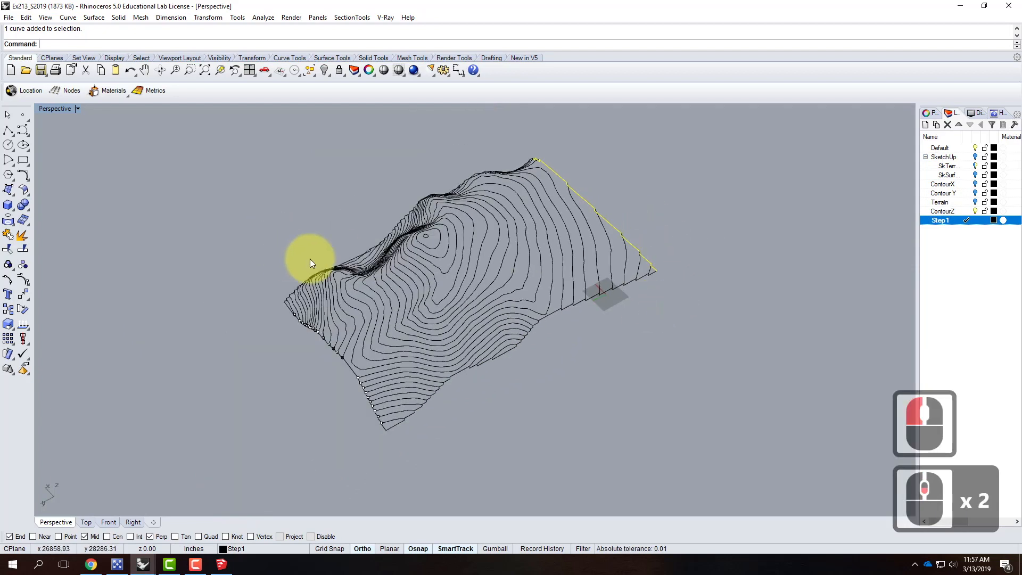
pyautogui.scroll(1, 310, 259)
pyautogui.click(355, 258)
pyautogui.click(357, 259)
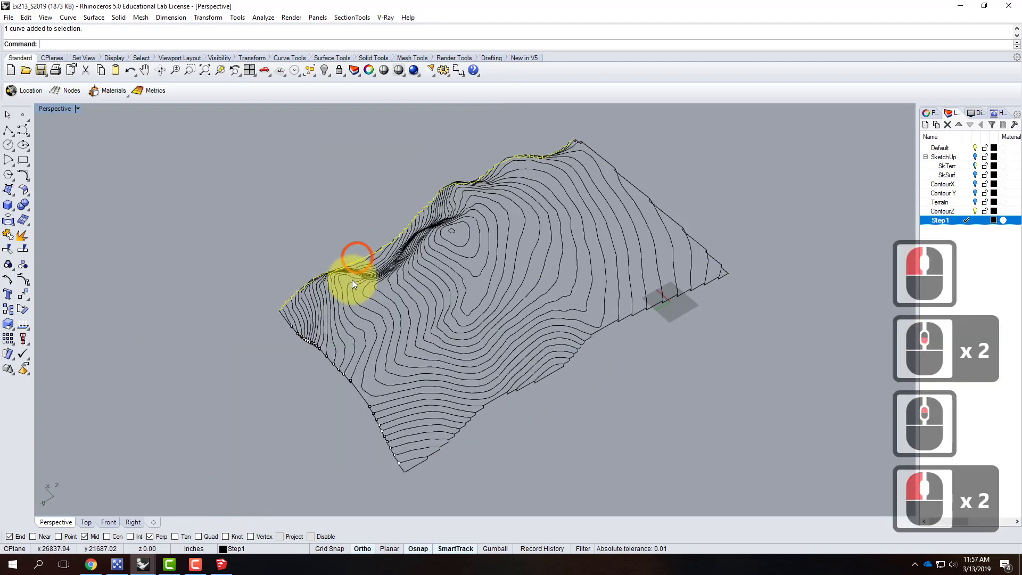
pyautogui.click(356, 389)
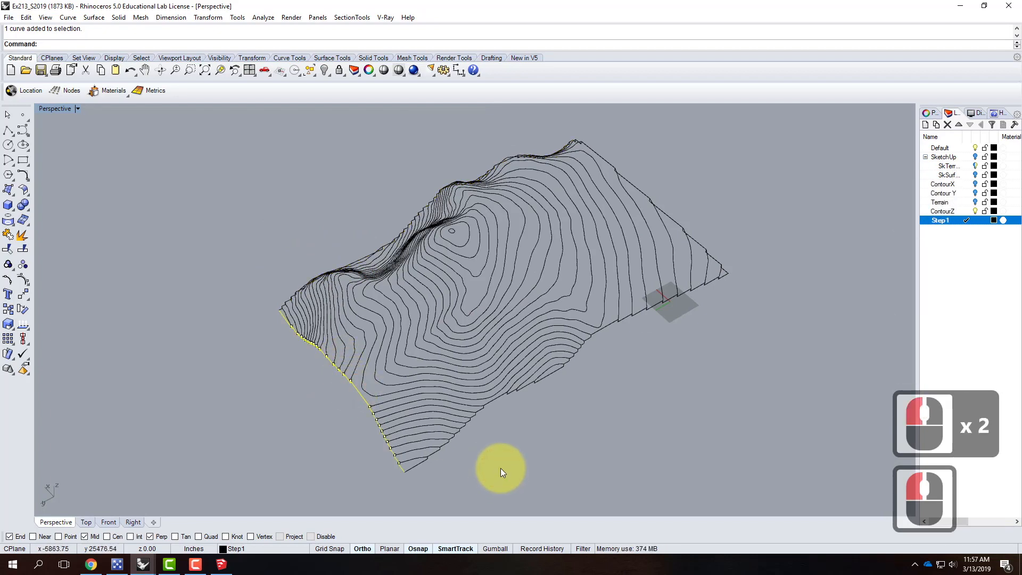
# Step: Examine the long edge's selected stepped profile along its whole length and at the low corner
pyautogui.scroll(-2, 411, 404)
pyautogui.moveTo(543, 461); pyautogui.dragTo(514, 426, button='right')
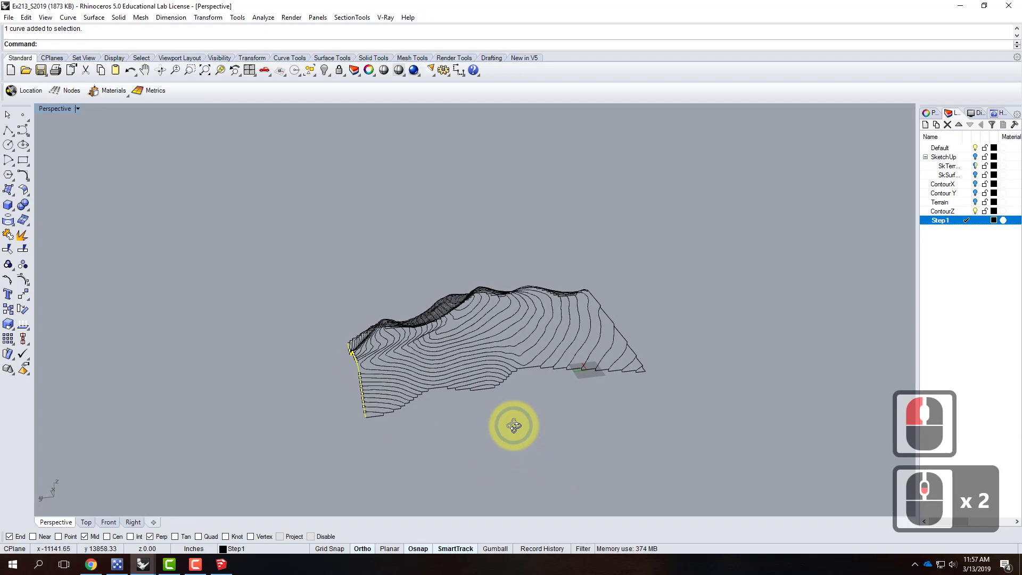
pyautogui.scroll(4, 532, 376)
pyautogui.click(513, 355)
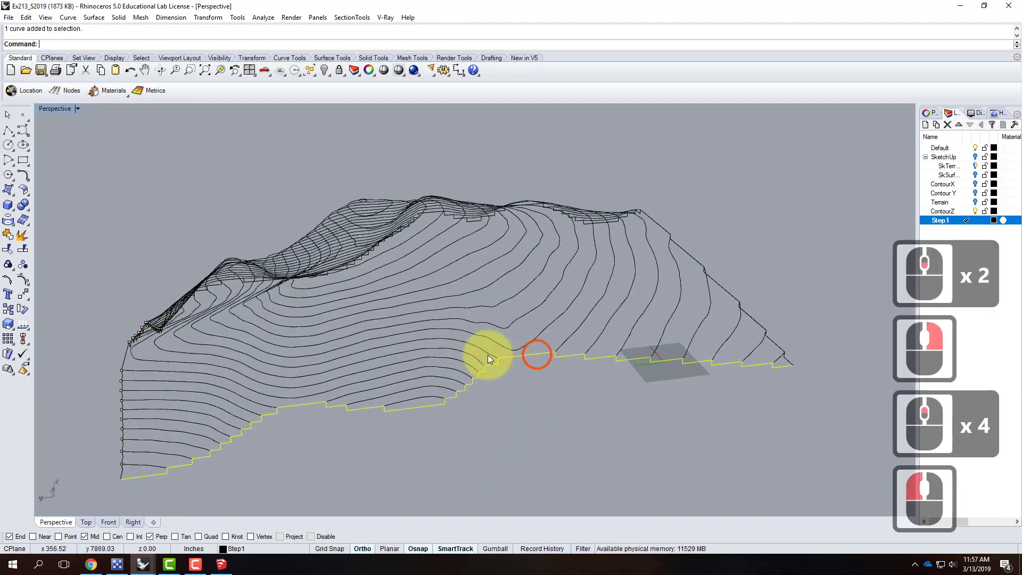
pyautogui.scroll(-4, 511, 355)
pyautogui.moveTo(615, 365); pyautogui.dragTo(525, 368, button='right')
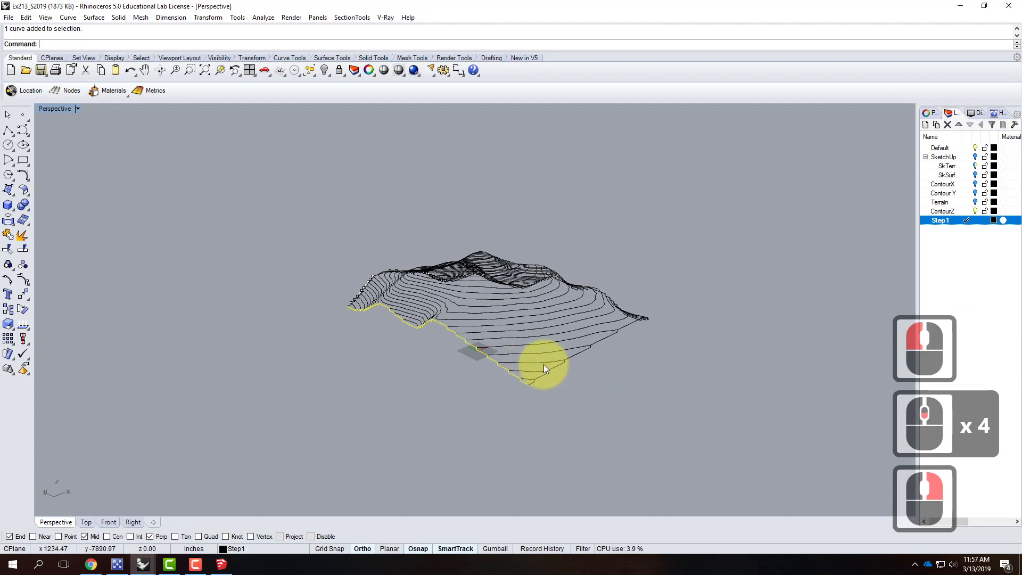
# Step: Examine the stepped terrain edges from several sides to locate the lowest corner
pyautogui.moveTo(565, 339)
pyautogui.mouseDown(button='right')
pyautogui.moveTo(505, 320)
pyautogui.moveTo(431, 328)
pyautogui.mouseUp(button='right')
pyautogui.scroll(-2, 353, 321)
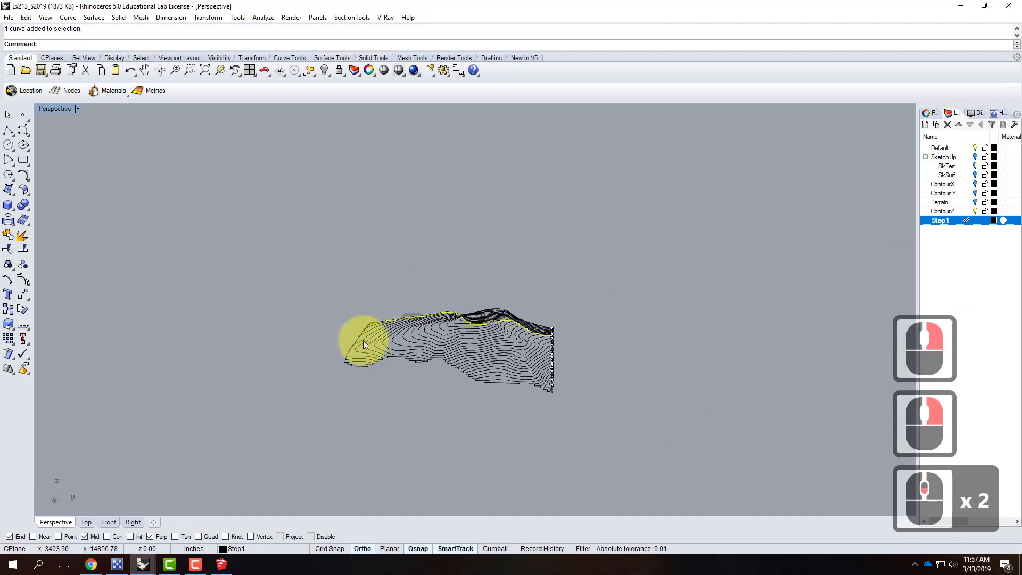
pyautogui.scroll(4, 379, 359)
pyautogui.scroll(-2, 360, 315)
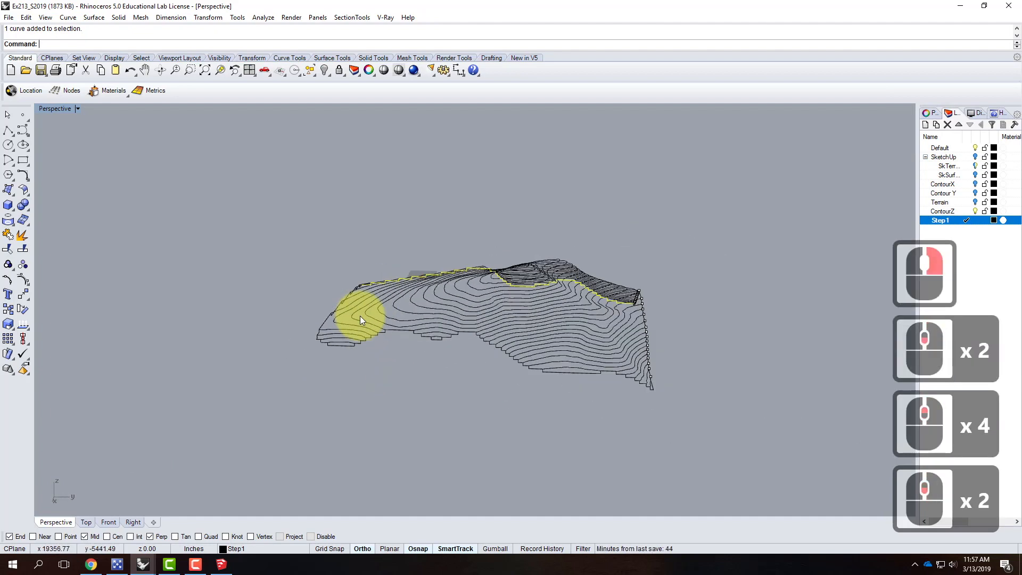
pyautogui.scroll(3, 664, 379)
pyautogui.moveTo(663, 379); pyautogui.dragTo(621, 377, button='right')
pyautogui.scroll(-2, 495, 286)
pyautogui.scroll(3, 461, 338)
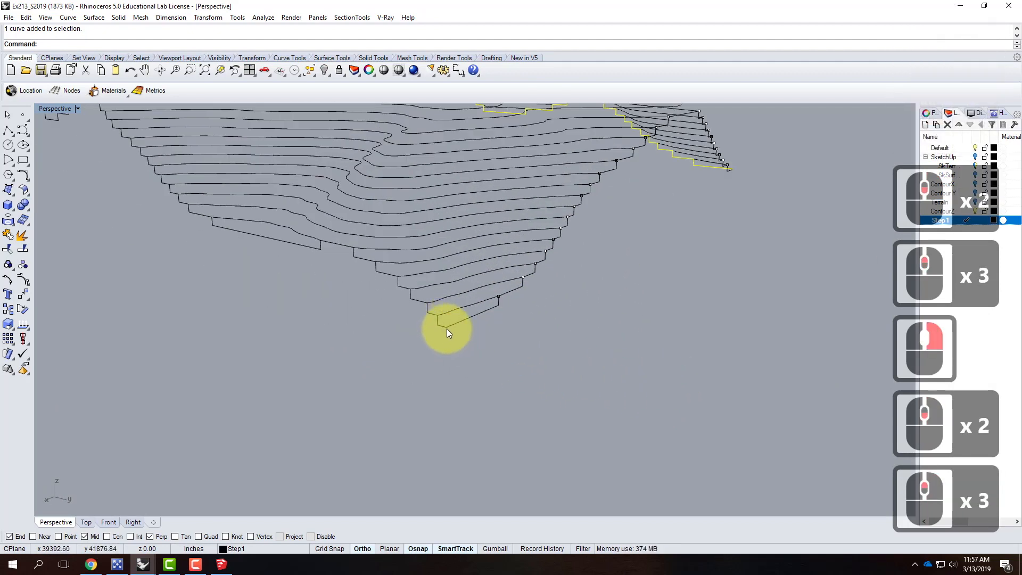
pyautogui.moveTo(446, 328); pyautogui.dragTo(575, 388, button='right')
pyautogui.scroll(-4, 399, 315)
pyautogui.scroll(4, 462, 335)
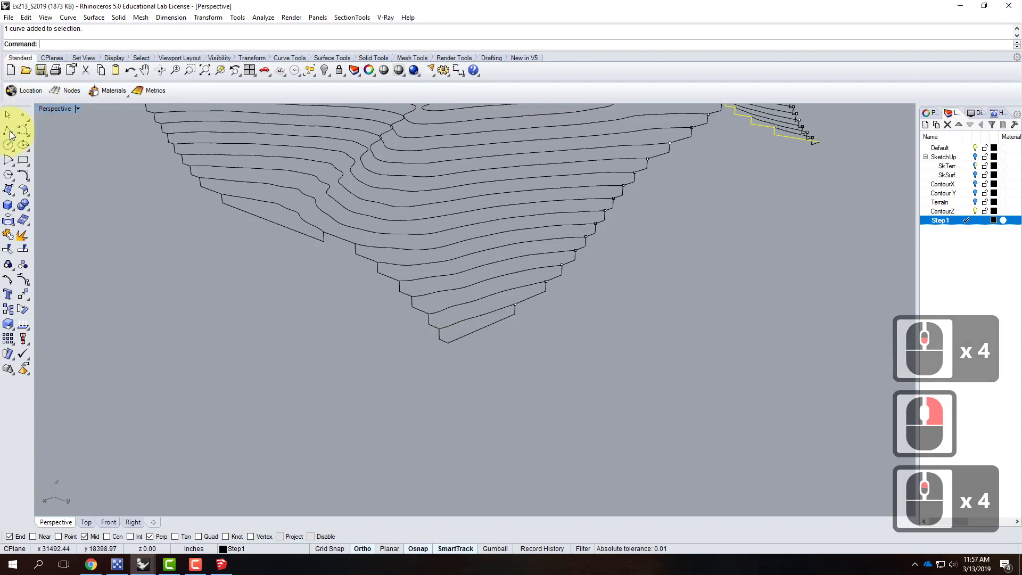
# Step: Draw a polyline from the terrain's lowest corner about 921 in straight down and horizontally past the far end of the long edge
pyautogui.click(8, 131)
pyautogui.click(447, 344)
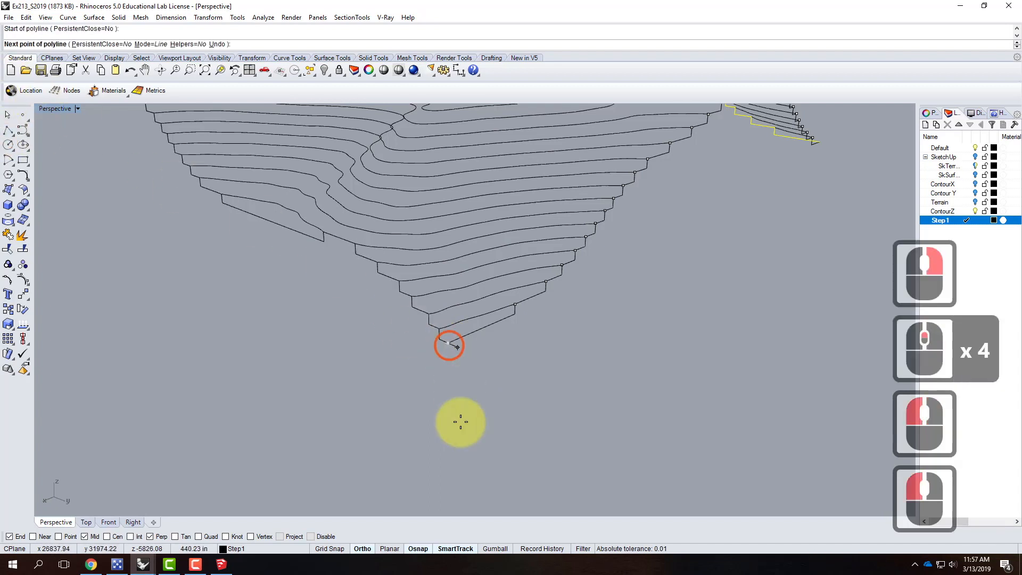
pyautogui.doubleClick(54, 108)
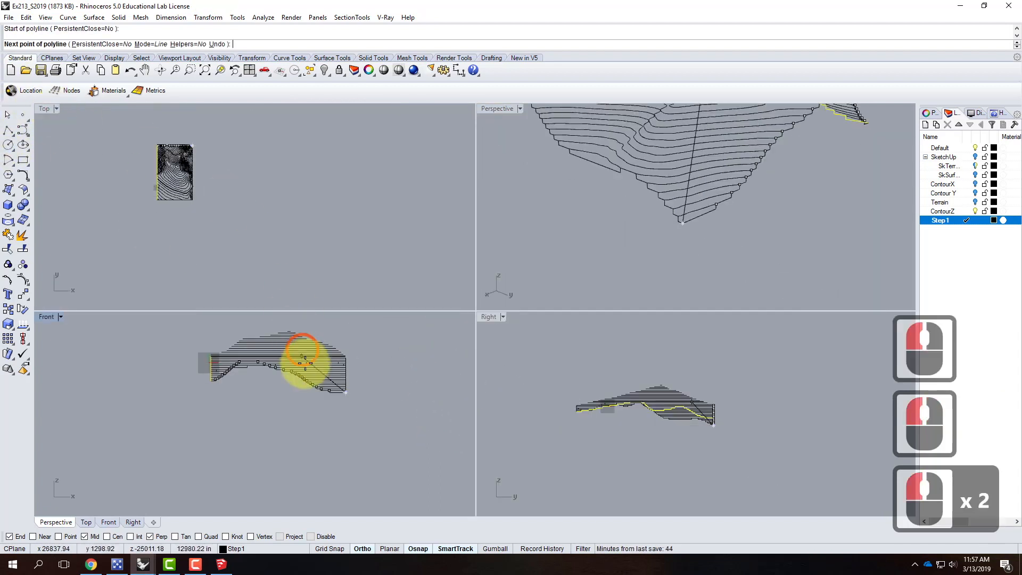
pyautogui.scroll(3, 303, 367)
pyautogui.scroll(4, 346, 357)
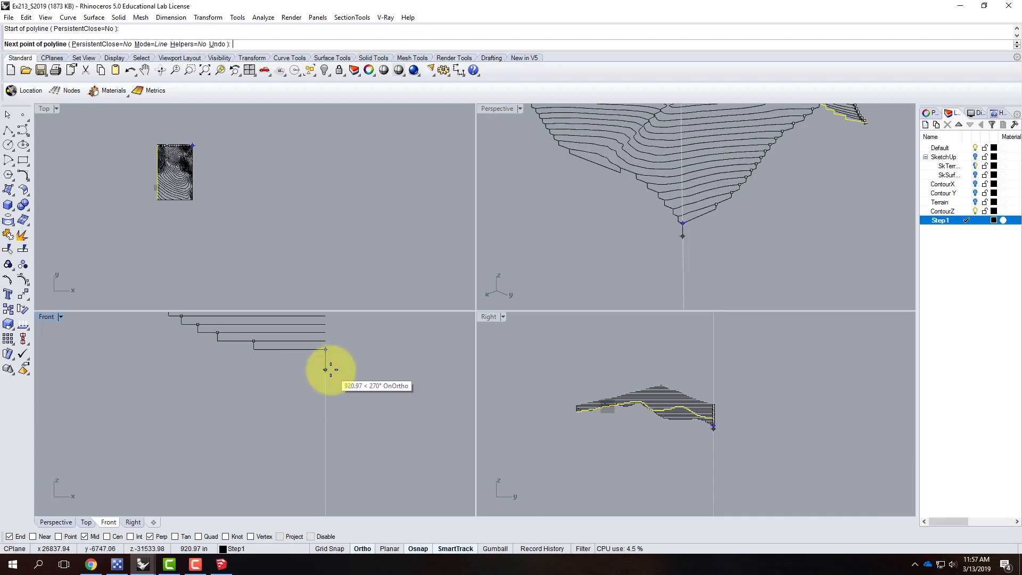
pyautogui.click(328, 368)
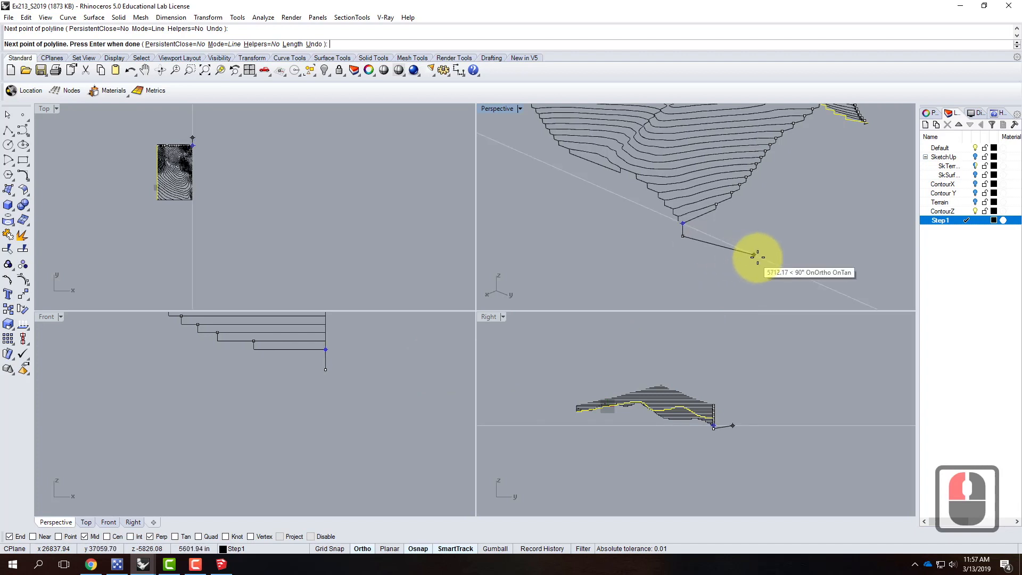
pyautogui.scroll(-4, 751, 256)
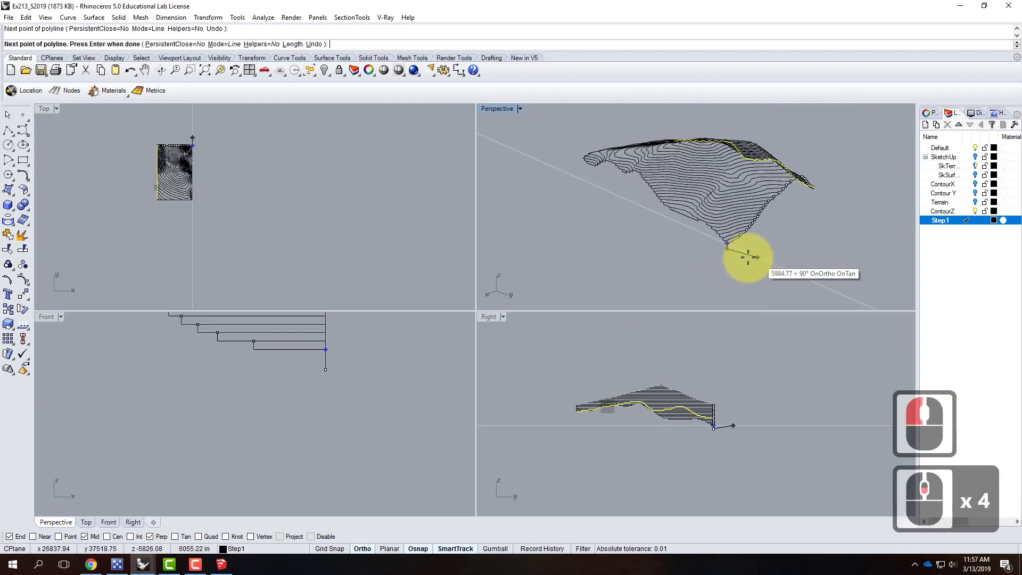
pyautogui.click(514, 184)
pyautogui.press('Return')
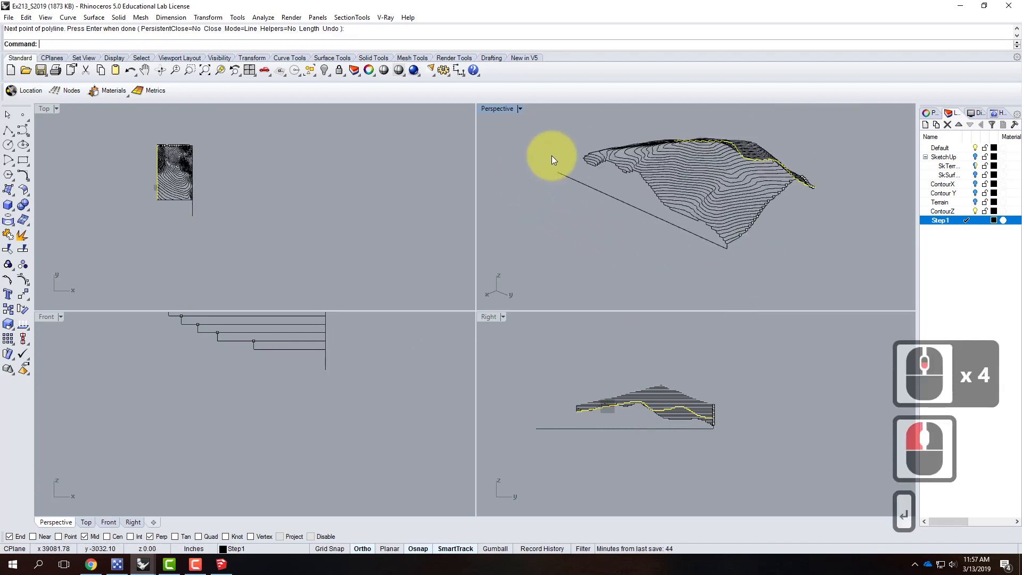
# Step: Draw a vertical line from the far end of the long edge's stepped profile down to the base line
pyautogui.doubleClick(507, 109)
pyautogui.moveTo(303, 286); pyautogui.dragTo(248, 272, button='right')
pyautogui.scroll(-2, 248, 271)
pyautogui.scroll(1, 248, 271)
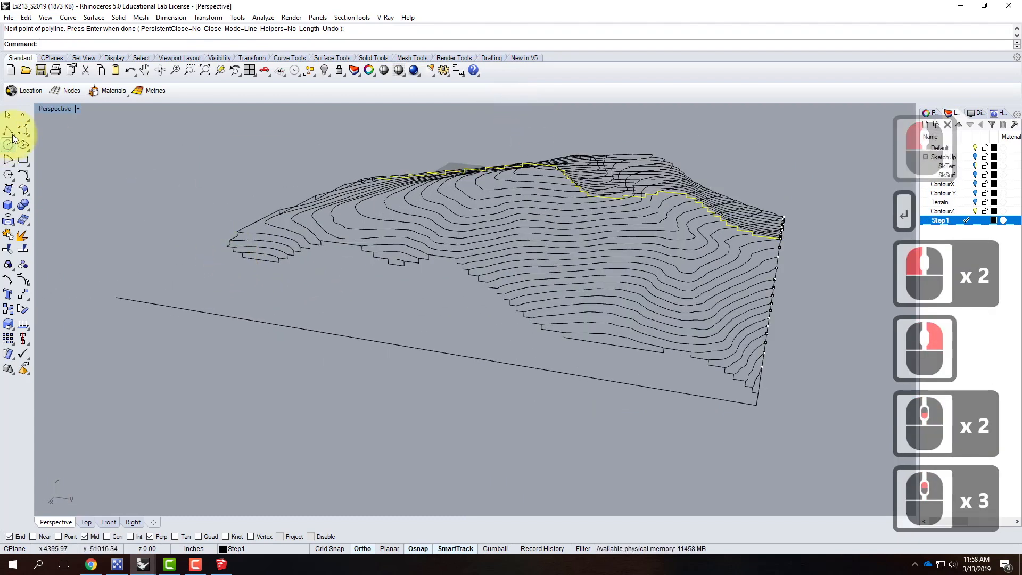
pyautogui.click(8, 130)
pyautogui.click(227, 247)
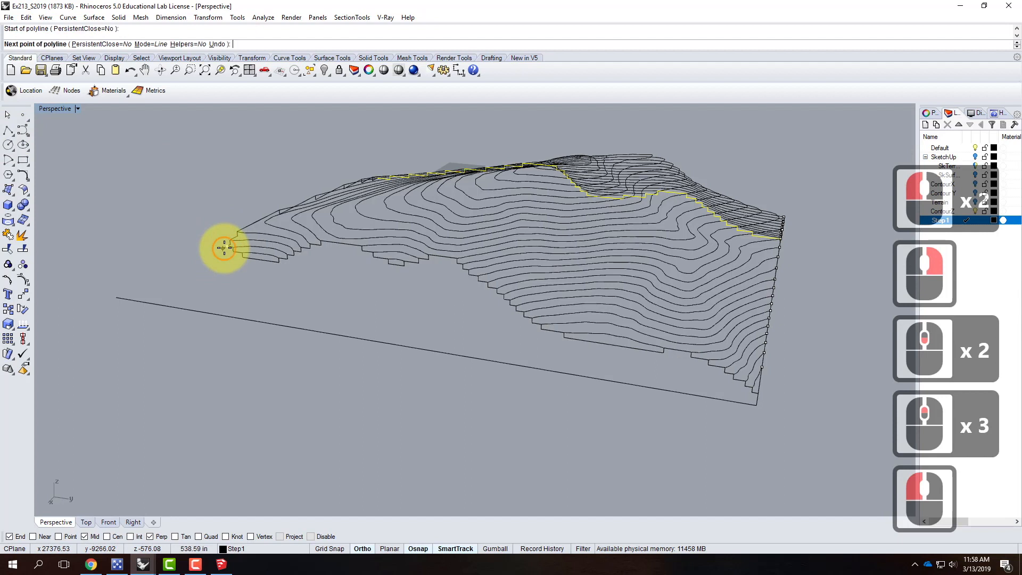
pyautogui.click(237, 316)
pyautogui.press('Return')
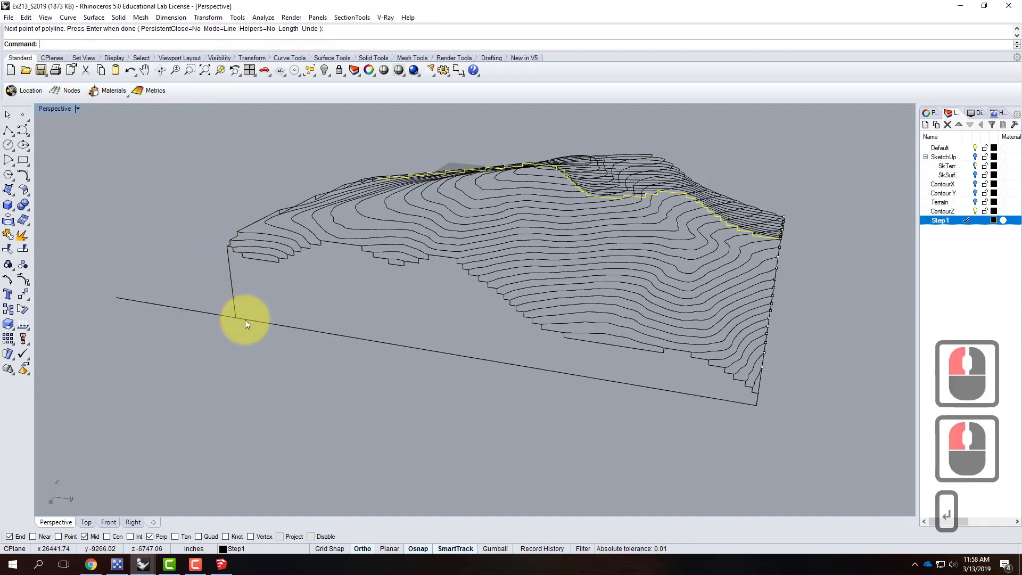
# Step: Fillet the base line and the far vertical line with radius 0 to trim the overrunning end
pyautogui.write('fillet')
pyautogui.press('Return')
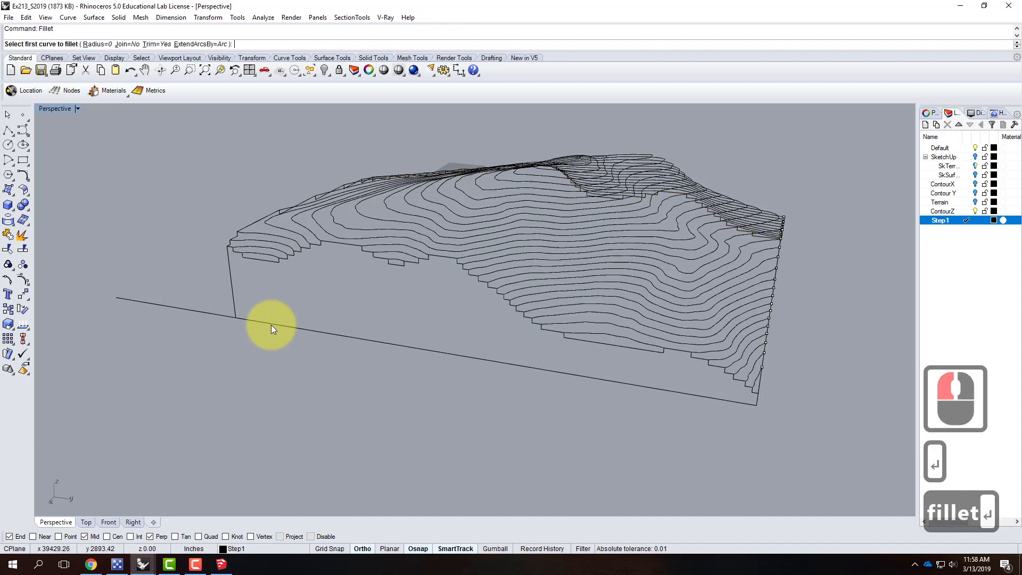
pyautogui.click(271, 324)
pyautogui.click(238, 298)
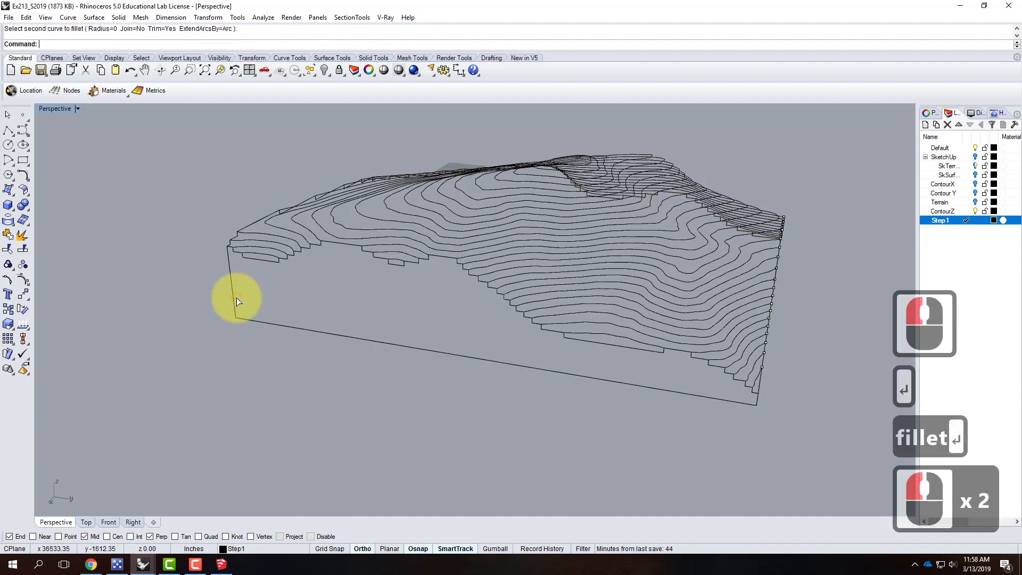
pyautogui.click(313, 350)
pyautogui.press('Escape')
pyautogui.press('Escape')
# Step: Join the long edge's stepped profile, far vertical line and base polyline into one closed curve
pyautogui.moveTo(471, 378); pyautogui.dragTo(704, 423, button='right')
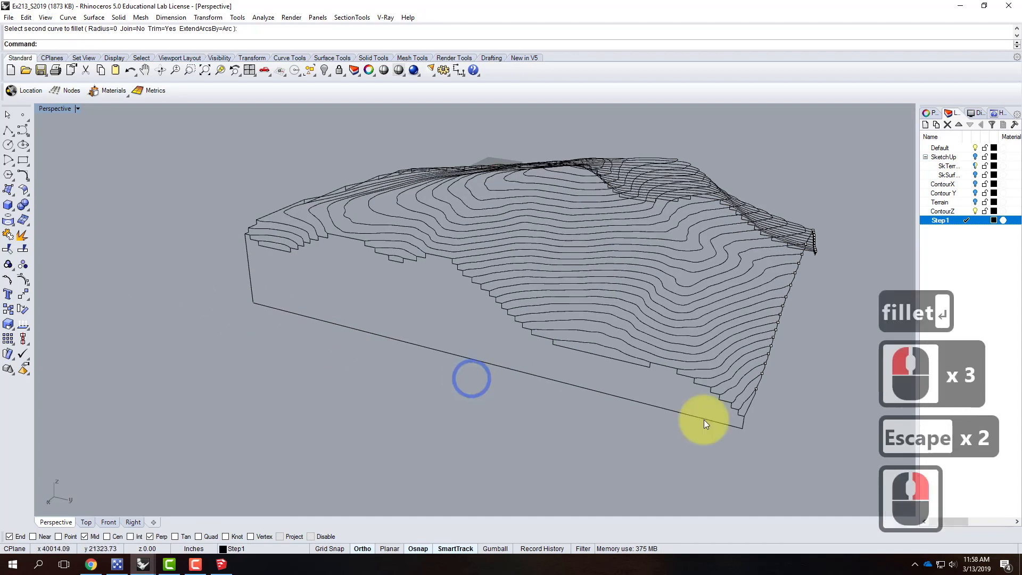
pyautogui.click(625, 366)
pyautogui.keyDown('shift'); pyautogui.click(248, 252); pyautogui.keyUp('shift')
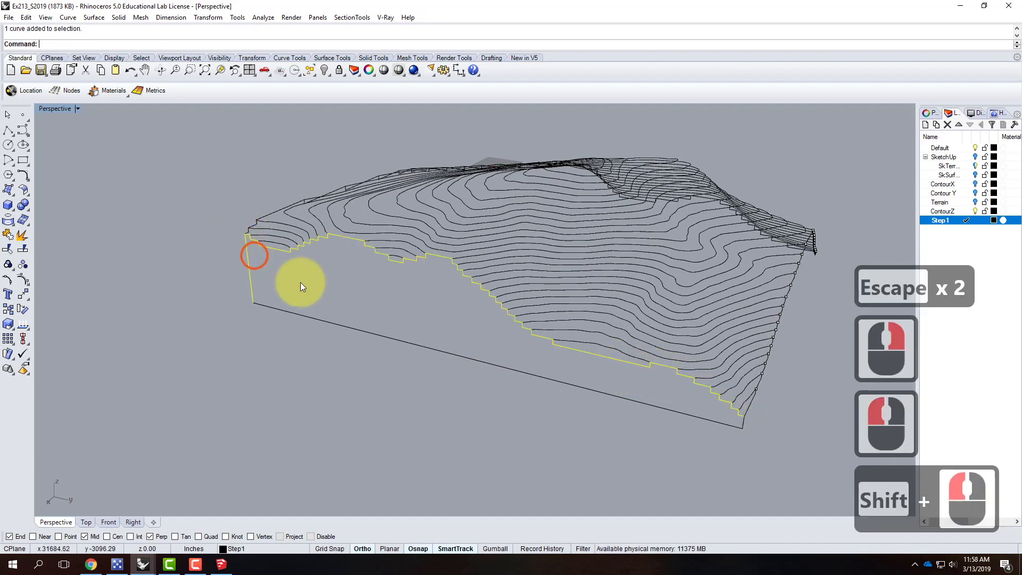
pyautogui.keyDown('shift'); pyautogui.click(331, 324); pyautogui.keyUp('shift')
pyautogui.keyDown('shift'); pyautogui.click(698, 372); pyautogui.keyUp('shift')
pyautogui.moveTo(748, 375)
pyautogui.mouseDown(button='right')
pyautogui.moveTo(642, 332)
pyautogui.moveTo(840, 360)
pyautogui.moveTo(745, 365)
pyautogui.mouseUp(button='right')
pyautogui.write('join')
pyautogui.press('Return')
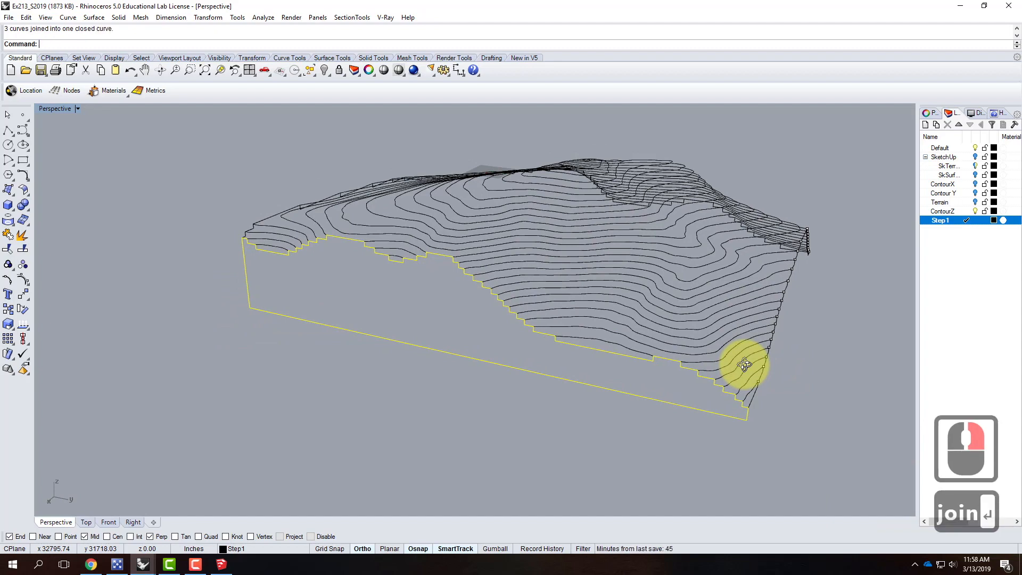
# Step: Draw a polyline along the adjacent short edge from its low profile end down to the base corner and horizontally past the far end
pyautogui.scroll(-2, 446, 305)
pyautogui.moveTo(618, 344); pyautogui.dragTo(541, 388, button='right')
pyautogui.scroll(2, 541, 387)
pyautogui.click(529, 359)
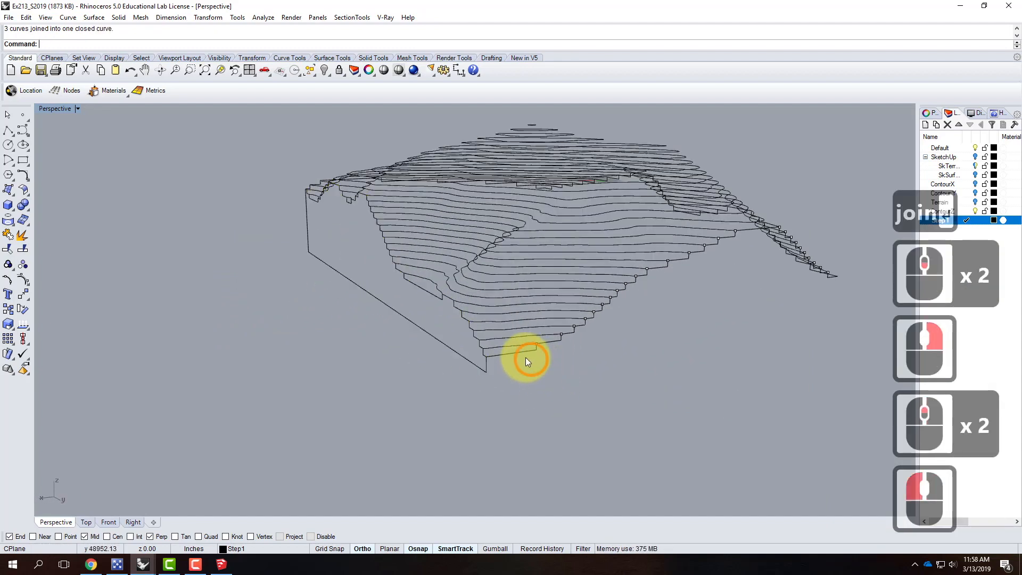
pyautogui.click(517, 353)
pyautogui.click(521, 353)
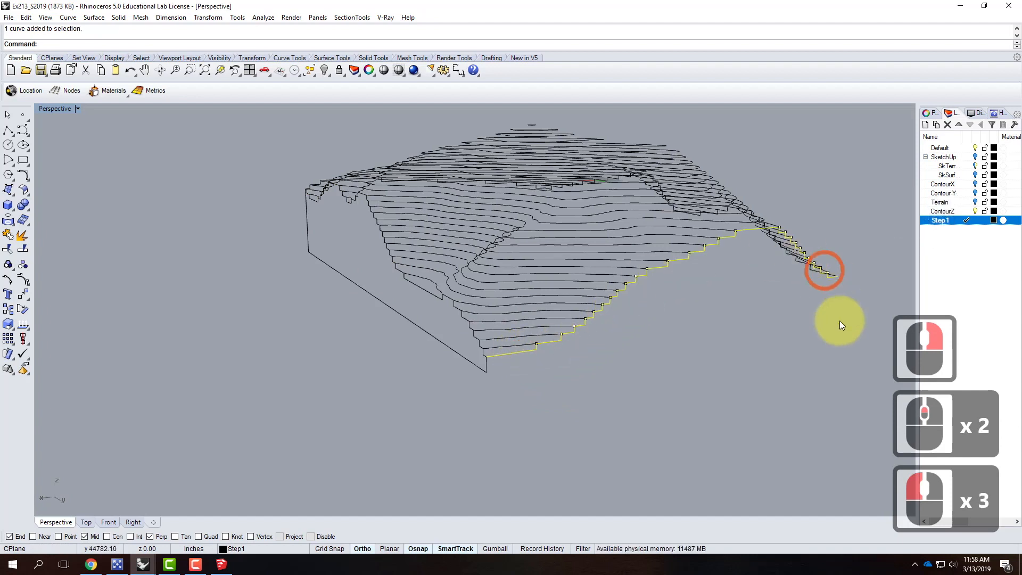
pyautogui.click(8, 131)
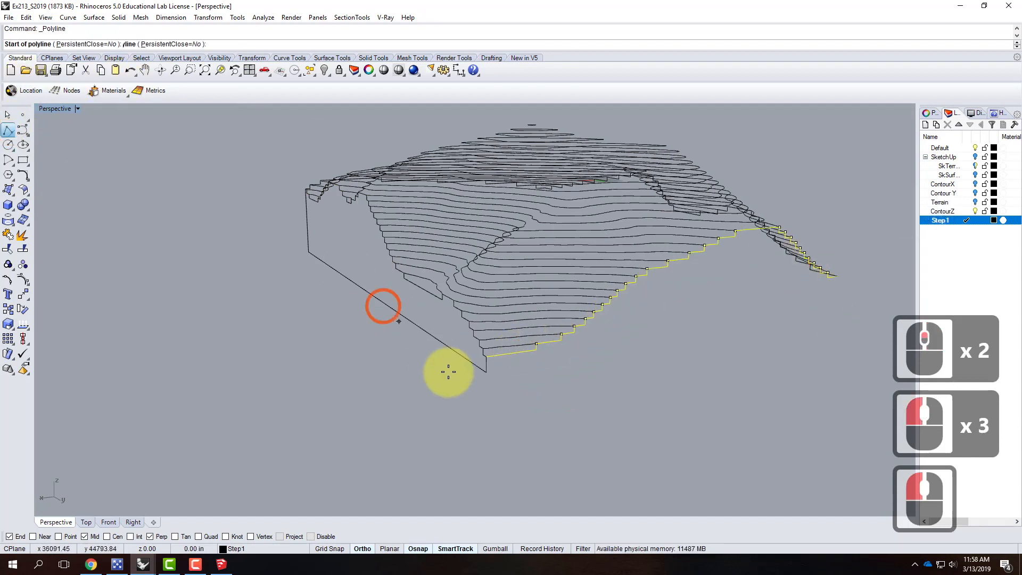
pyautogui.click(488, 356)
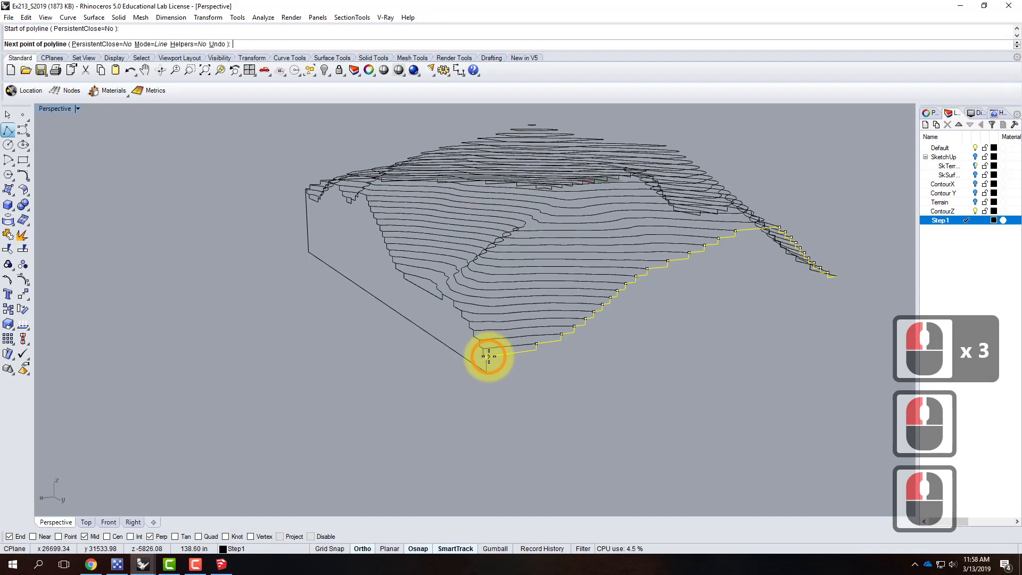
pyautogui.click(486, 375)
pyautogui.scroll(-4, 525, 369)
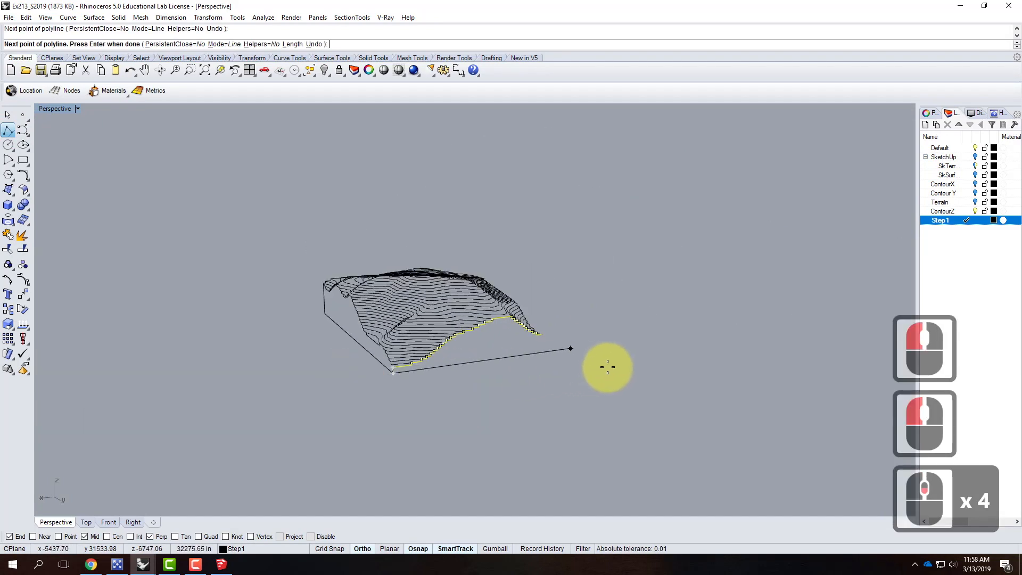
pyautogui.click(608, 367)
pyautogui.press('Return')
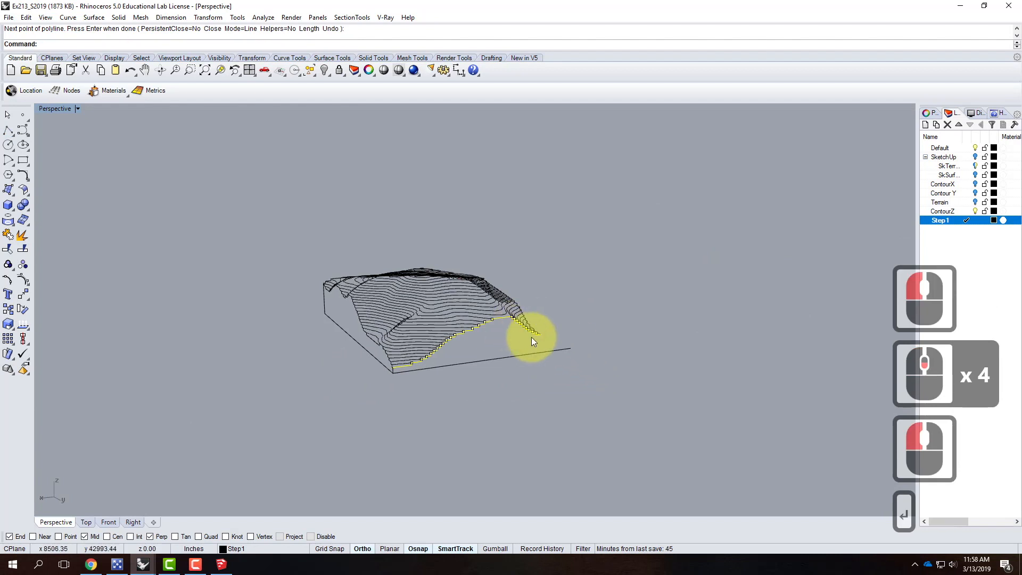
# Step: Draw a vertical line from the far end of the short edge's stepped profile perpendicular to its base line
pyautogui.scroll(3, 552, 339)
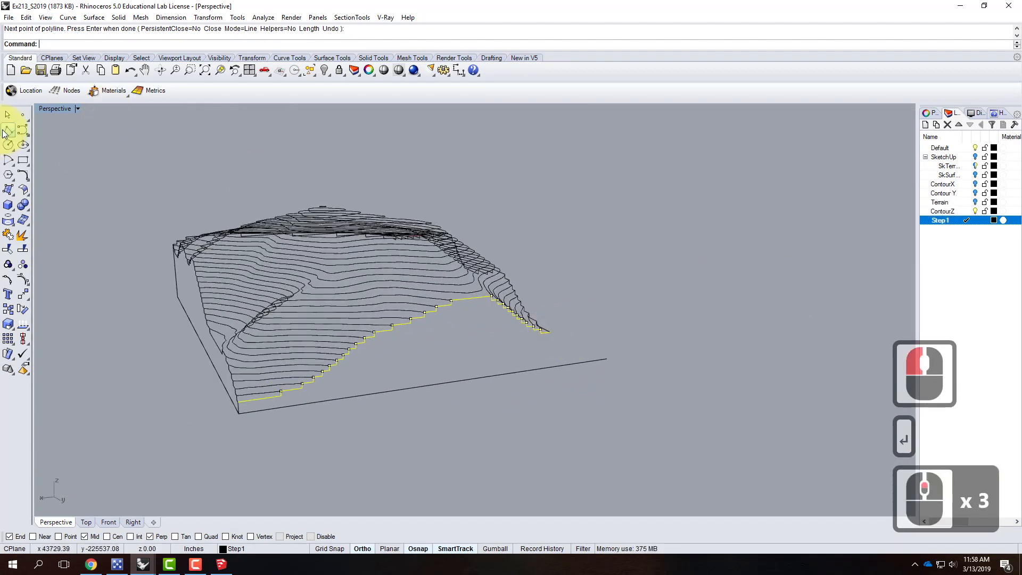
pyautogui.click(8, 130)
pyautogui.click(548, 332)
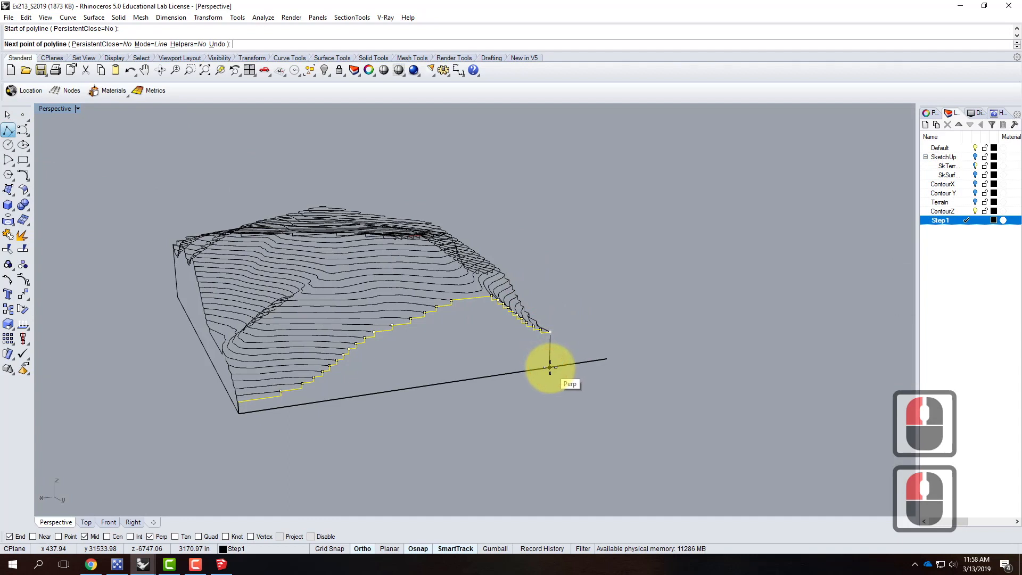
pyautogui.click(549, 367)
pyautogui.press('Return')
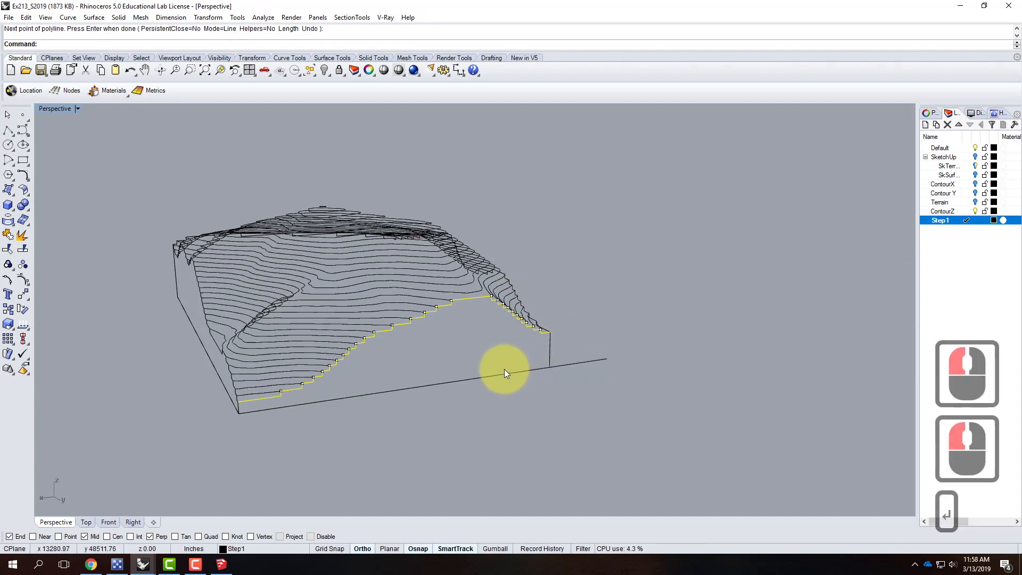
# Step: Fillet the short edge's base line and its far vertical line with radius 0 to trim the excess
pyautogui.write('fillet')
pyautogui.press('Return')
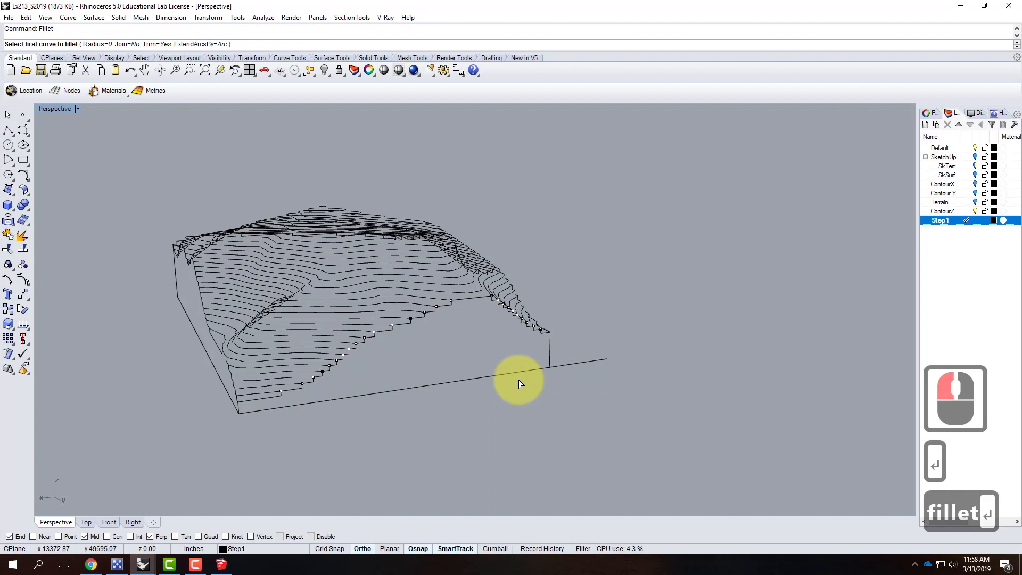
pyautogui.click(526, 371)
pyautogui.click(550, 351)
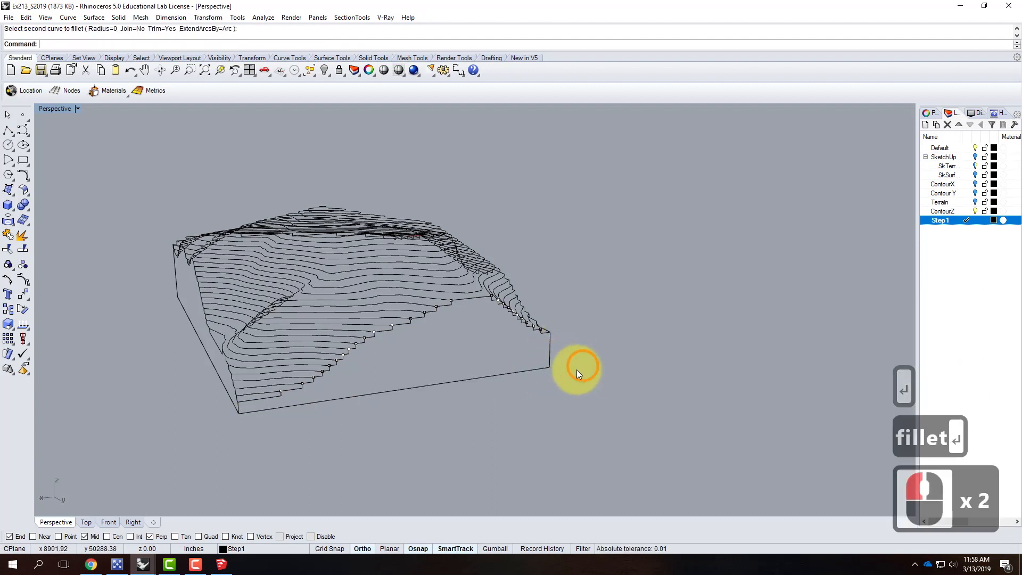
pyautogui.press('Escape')
pyautogui.press('Escape')
# Step: Try to join the short edge's base polyline, stepped profile and far vertical line into one closed curve
pyautogui.click(237, 407)
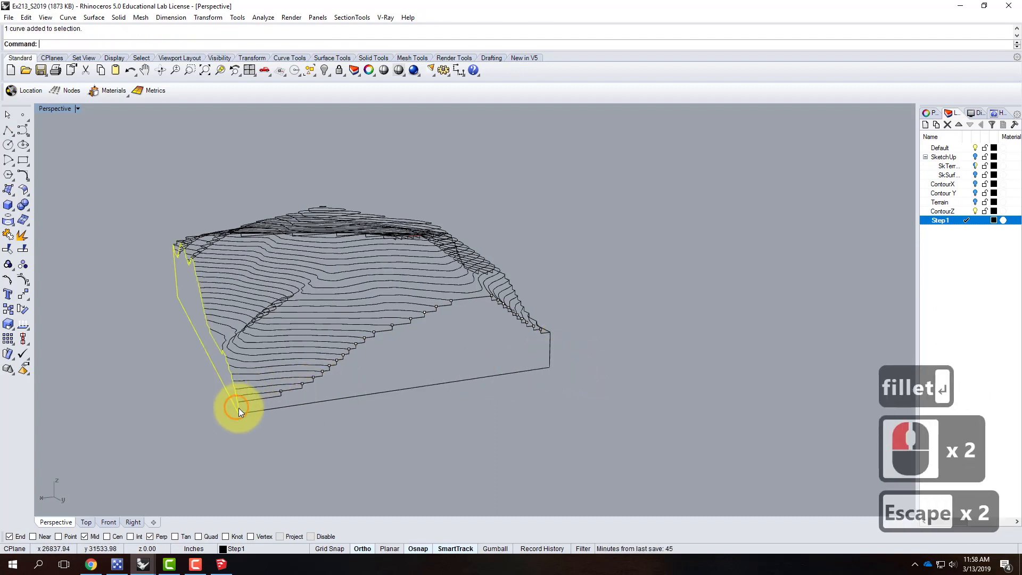
pyautogui.click(239, 413)
pyautogui.click(238, 409)
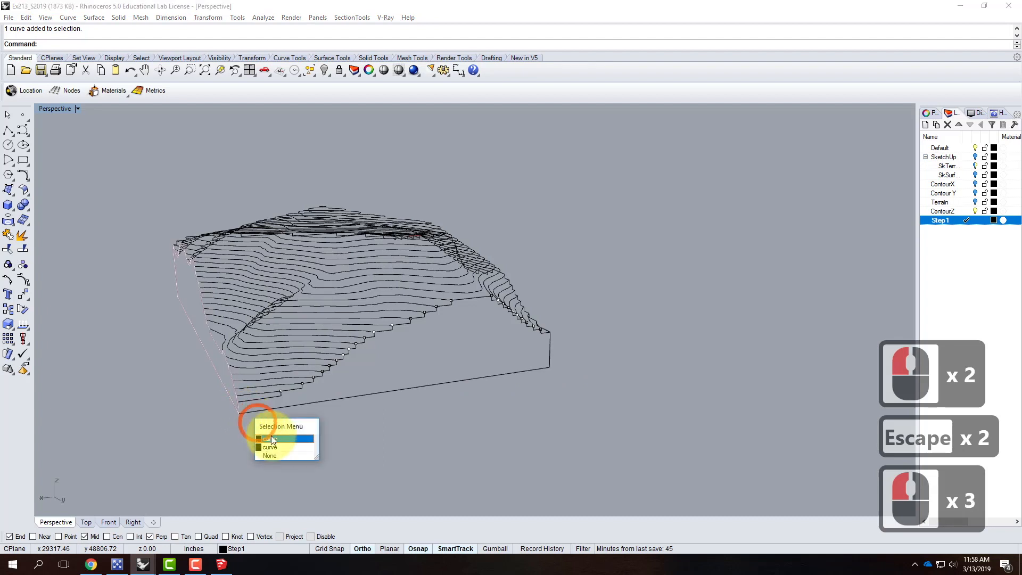
pyautogui.click(276, 449)
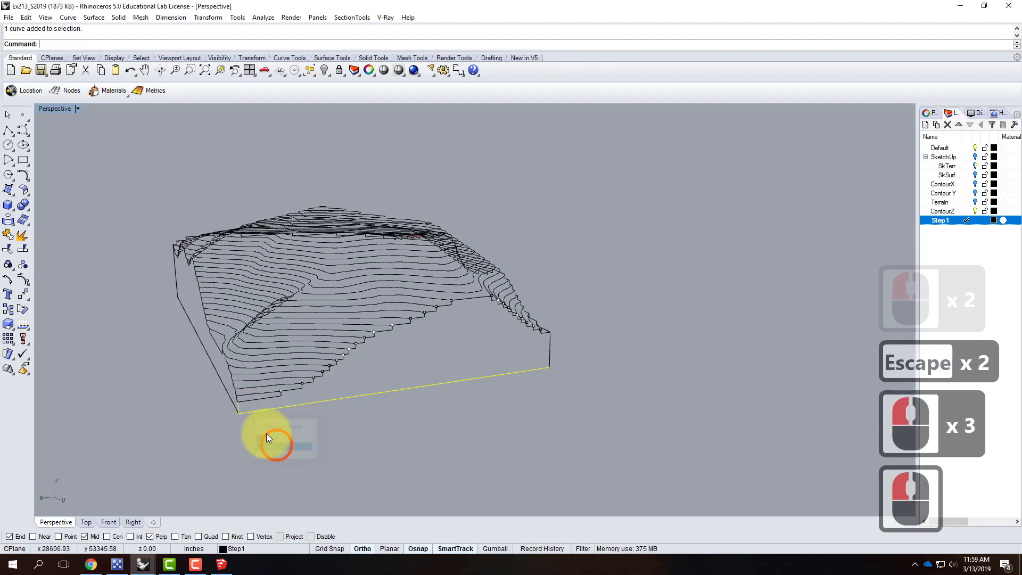
pyautogui.keyDown('shift'); pyautogui.click(260, 402); pyautogui.keyUp('shift')
pyautogui.keyDown('shift'); pyautogui.click(419, 403); pyautogui.keyUp('shift')
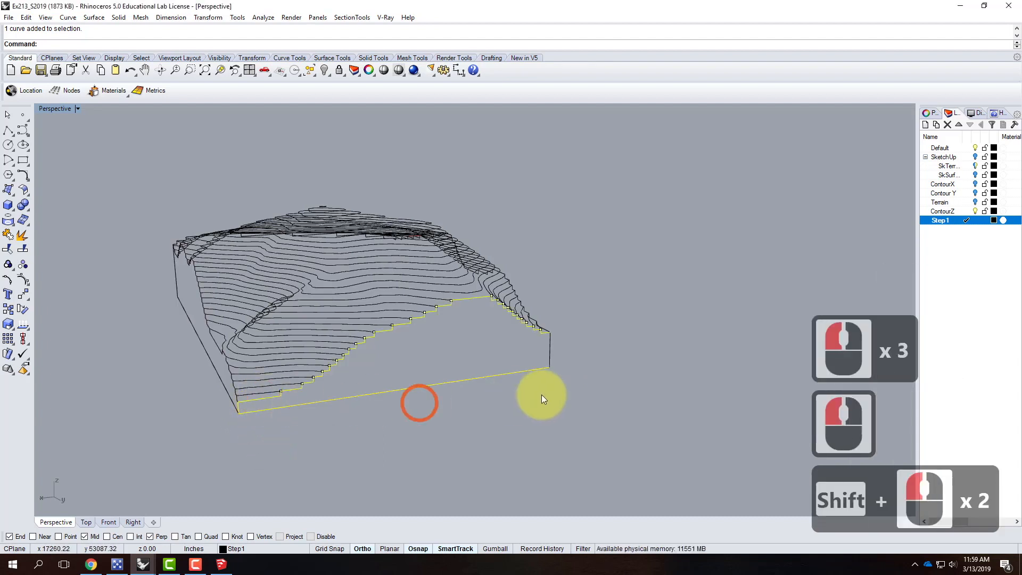
pyautogui.keyDown('shift'); pyautogui.click(550, 349); pyautogui.keyUp('shift')
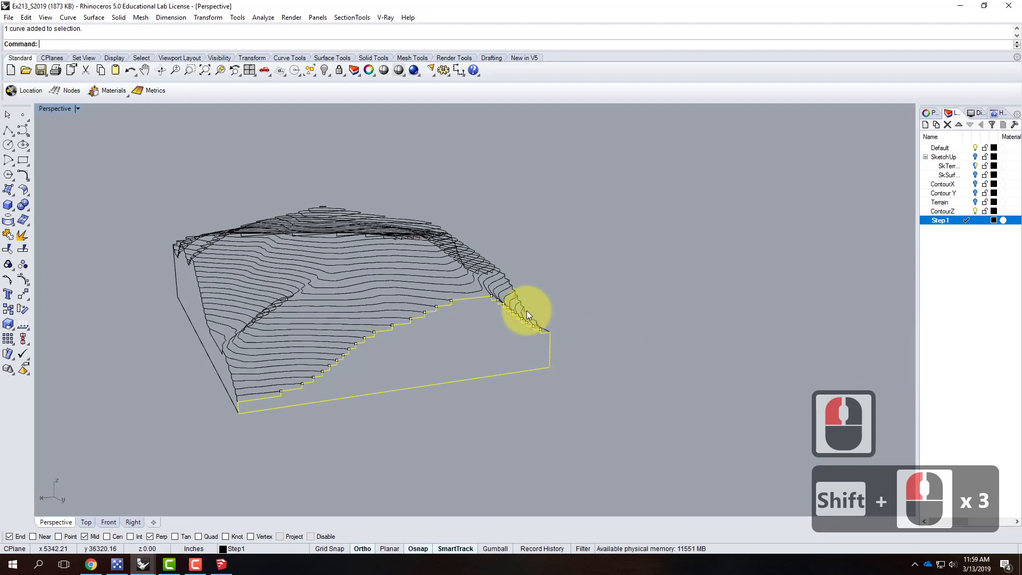
pyautogui.write('jion')
pyautogui.press('Return')
# Step: Start the next edge's base polyline with a vertical segment from the short edge's far corner down to the existing base corner
pyautogui.scroll(-2, 526, 310)
pyautogui.moveTo(547, 305); pyautogui.dragTo(506, 372, button='right')
pyautogui.click(520, 366)
pyautogui.scroll(5, 538, 366)
pyautogui.moveTo(582, 386); pyautogui.dragTo(504, 369, button='right')
pyautogui.scroll(-6, 538, 397)
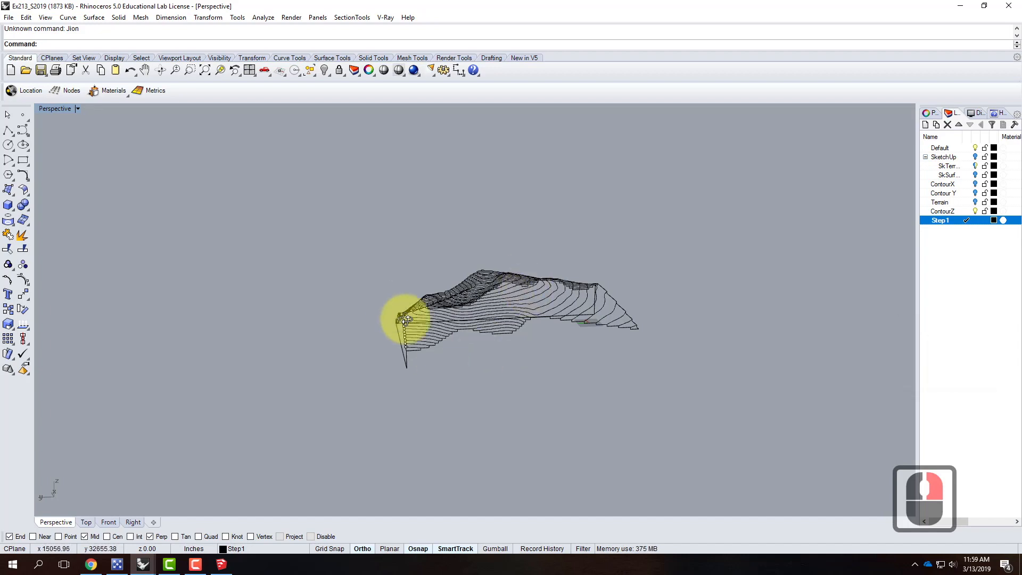
pyautogui.moveTo(404, 319); pyautogui.dragTo(483, 358, button='right')
pyautogui.scroll(4, 455, 375)
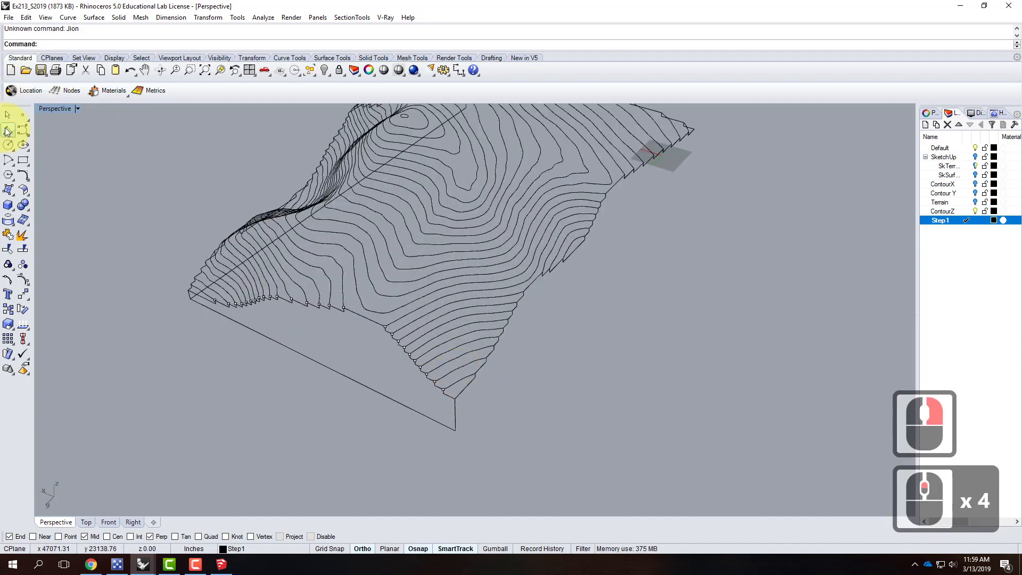
pyautogui.click(7, 131)
pyautogui.click(456, 398)
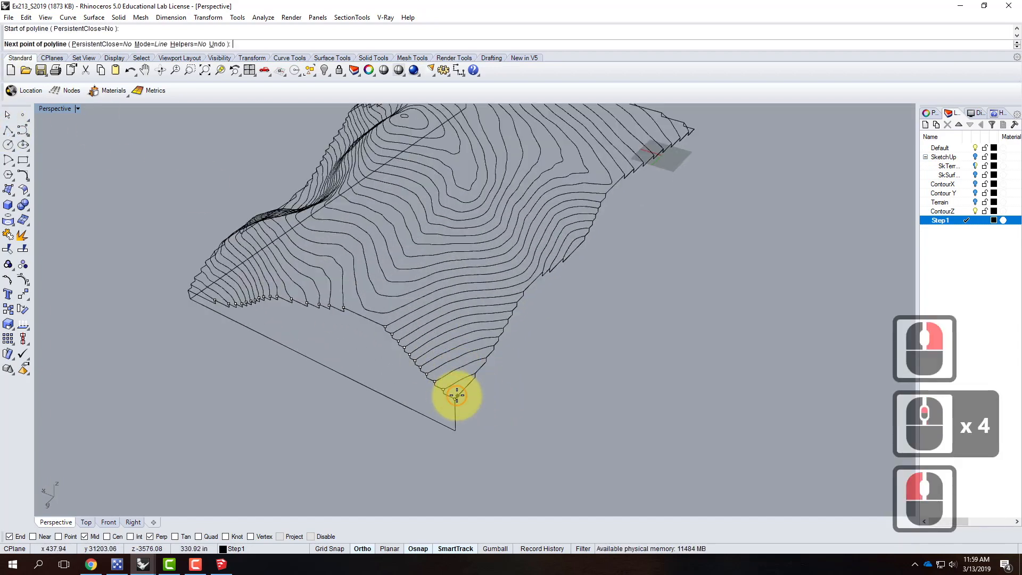
pyautogui.click(459, 432)
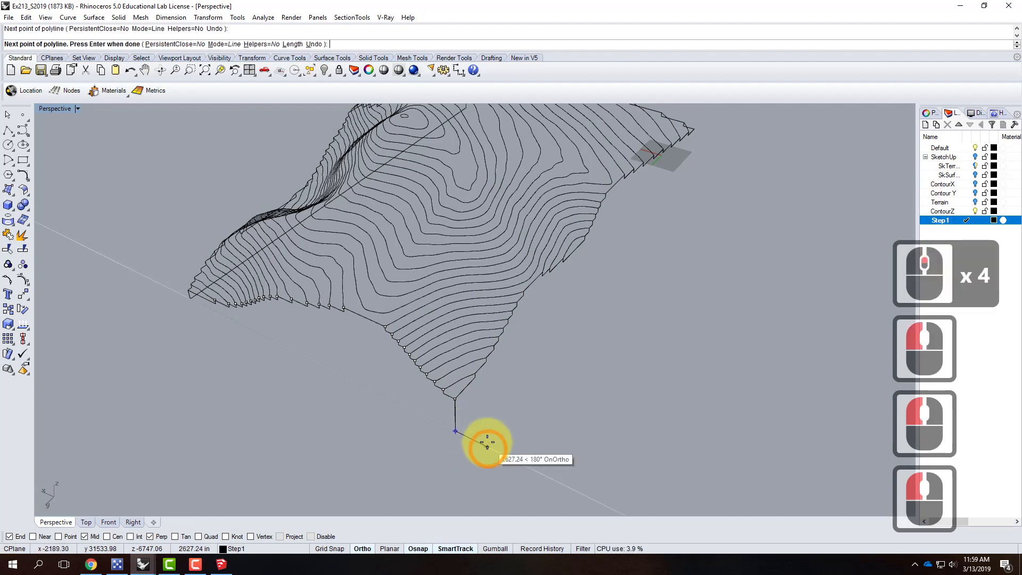
pyautogui.scroll(6, 463, 434)
pyautogui.scroll(2, 477, 441)
pyautogui.scroll(-4, 411, 299)
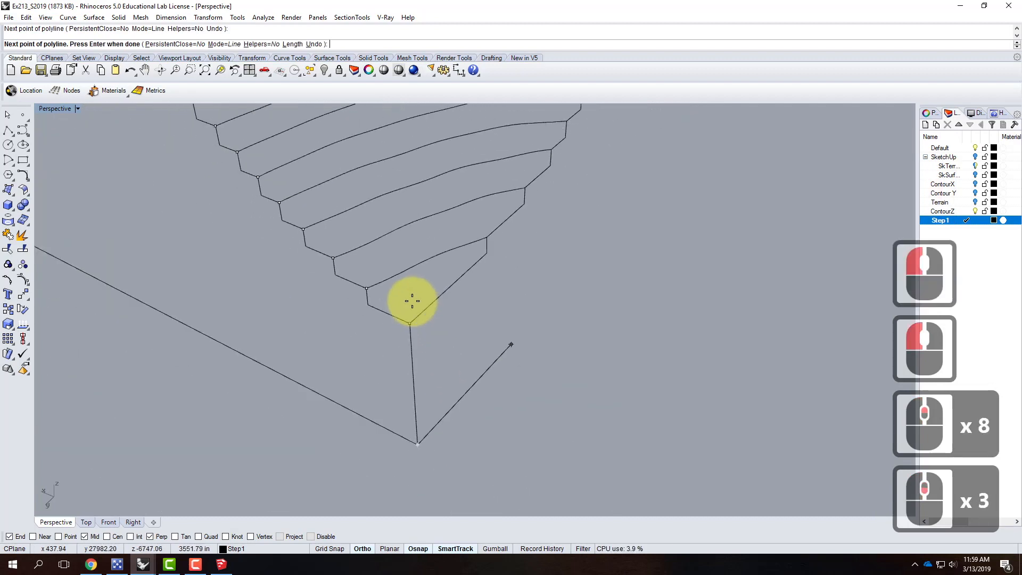
pyautogui.scroll(3, 427, 404)
pyautogui.press('Escape')
pyautogui.press('Escape')
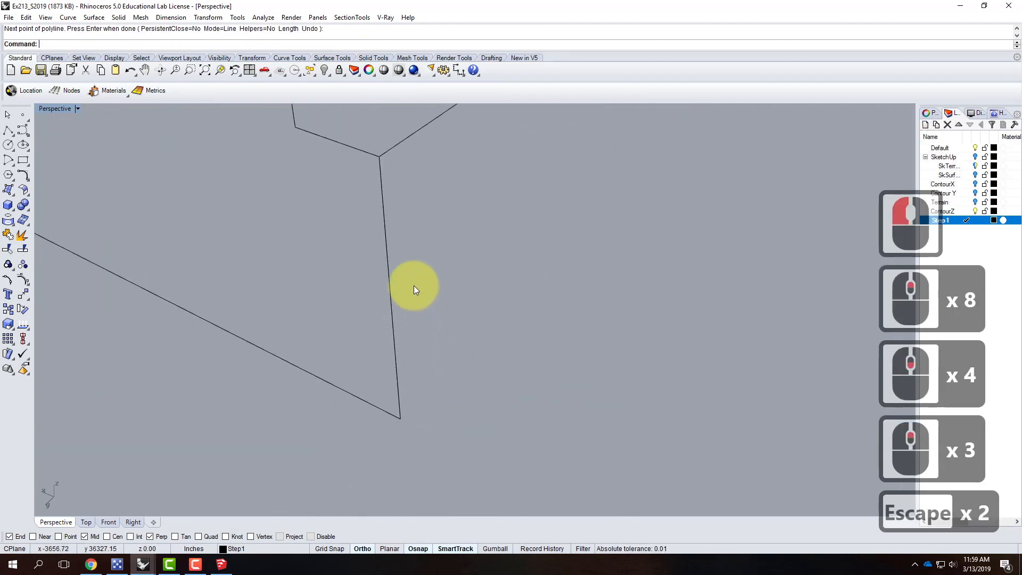
# Step: Draw a polyline from the terrain's near corner down to the base corner and along the open long side, past the far corner
pyautogui.rightClick(385, 166)
pyautogui.click(381, 157)
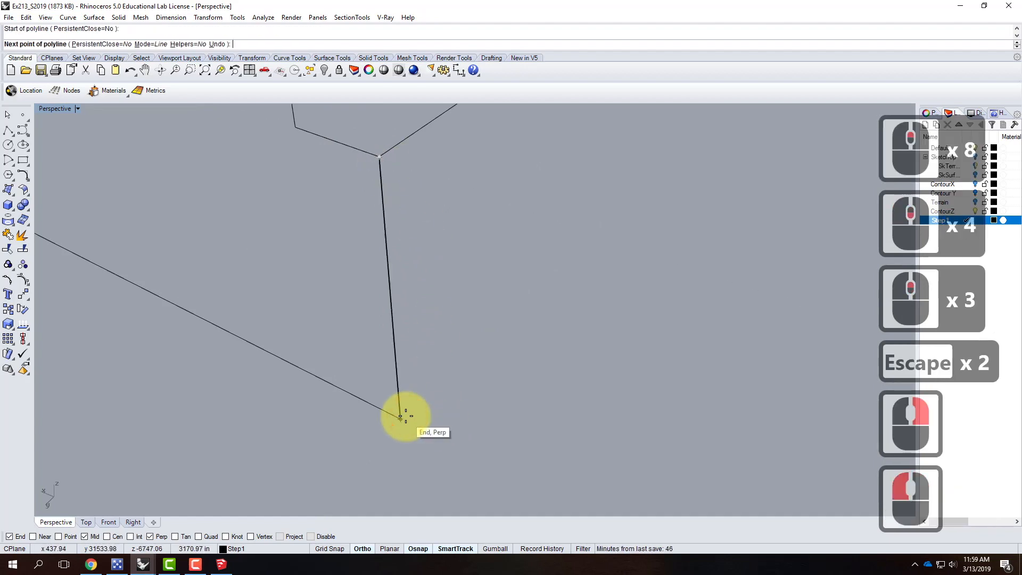
pyautogui.click(399, 417)
pyautogui.scroll(-12, 310, 466)
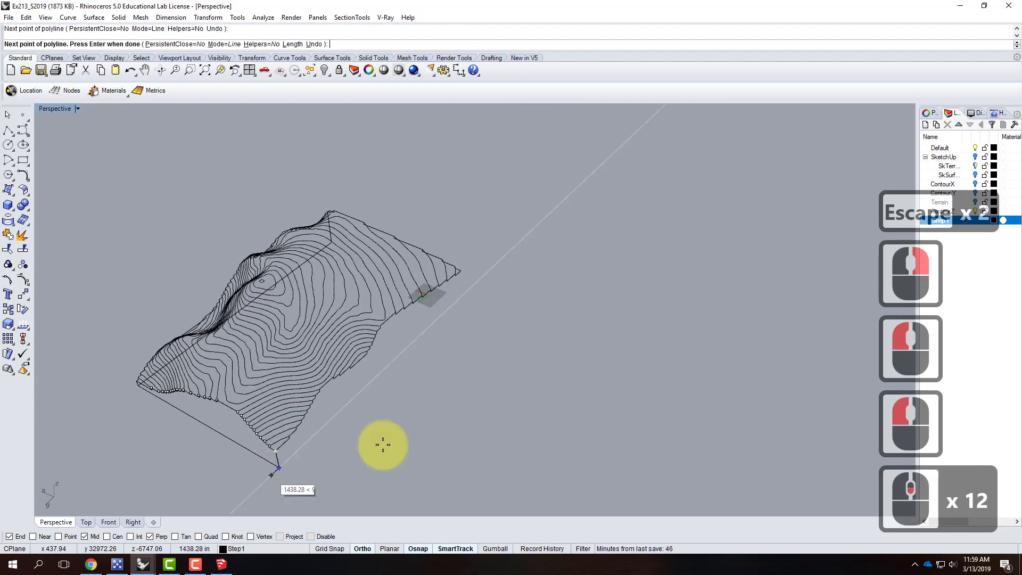
pyautogui.click(572, 300)
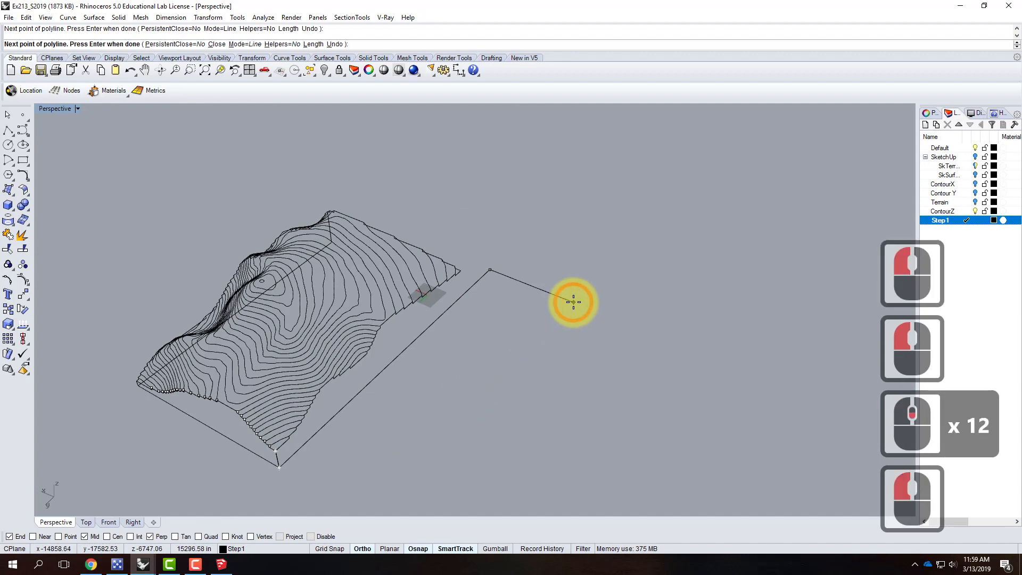
pyautogui.press('Return')
# Step: Draw a vertical line from the terrain's far corner down to the long base line
pyautogui.scroll(4, 456, 273)
pyautogui.rightClick(470, 263)
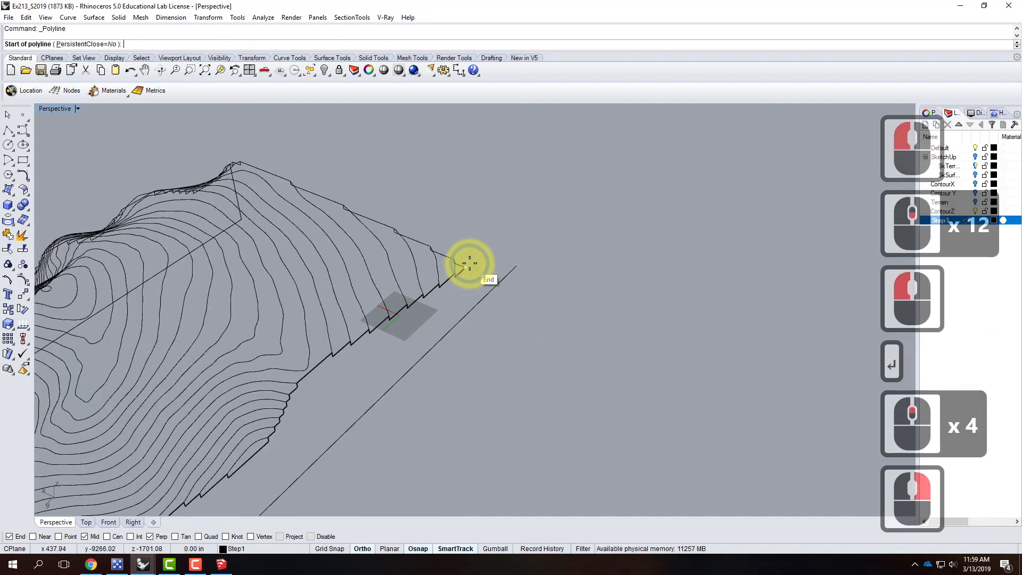
pyautogui.click(470, 263)
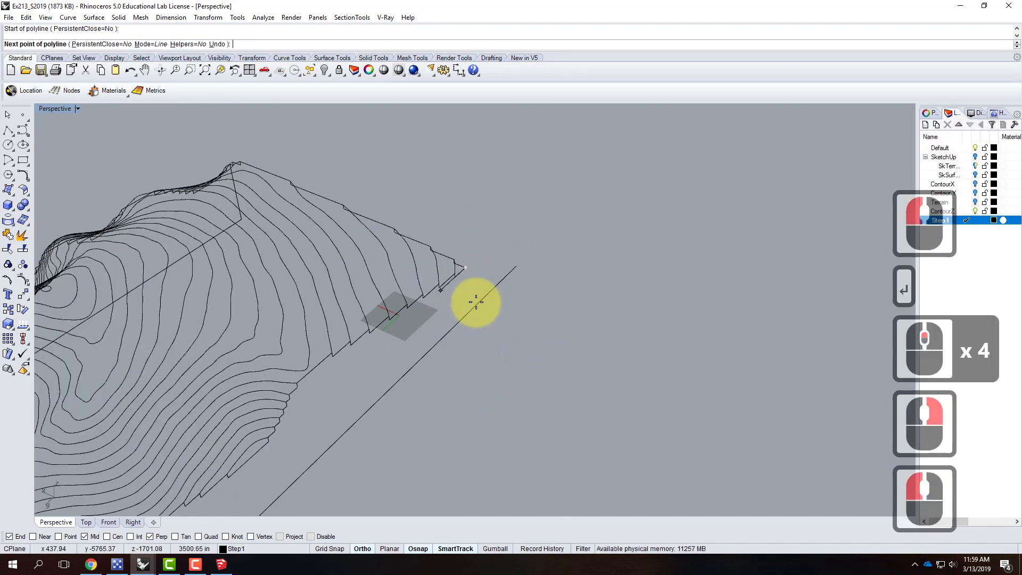
pyautogui.click(461, 316)
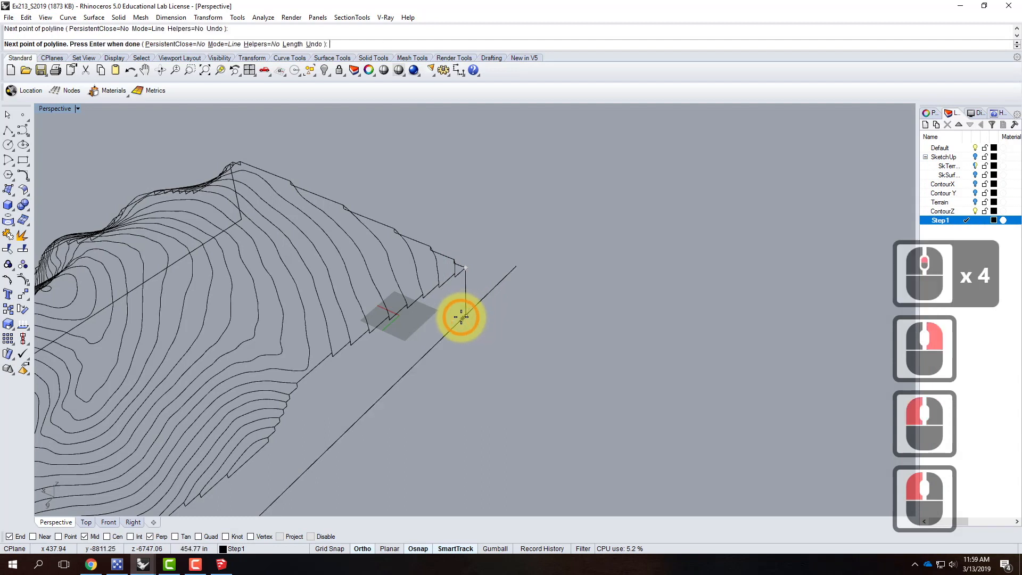
pyautogui.press('Return')
# Step: Fillet the long base line with the vertical corner line at radius 0 to trim them to a sharp corner
pyautogui.write('fillet')
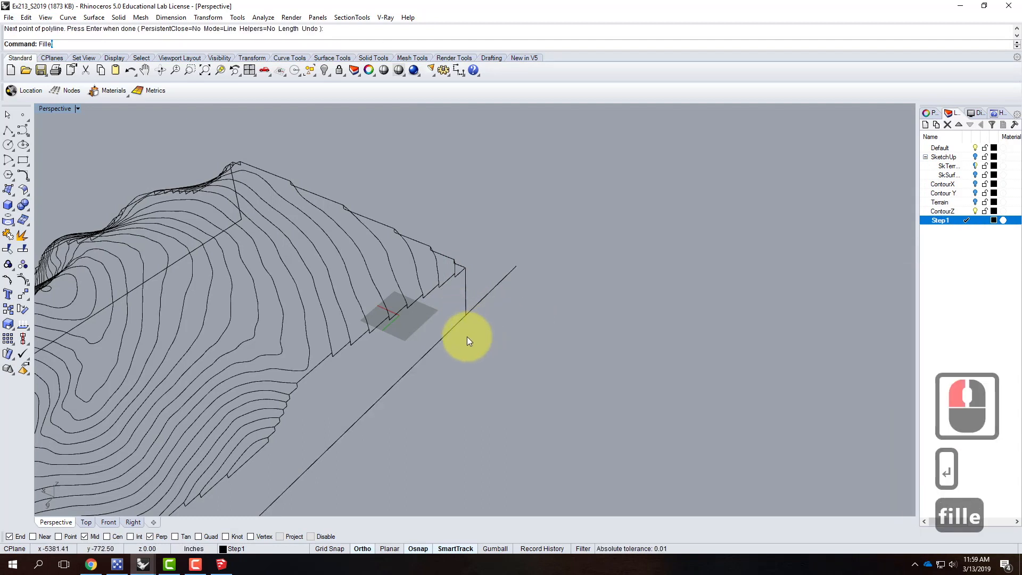
pyautogui.press('Return')
pyautogui.click(454, 330)
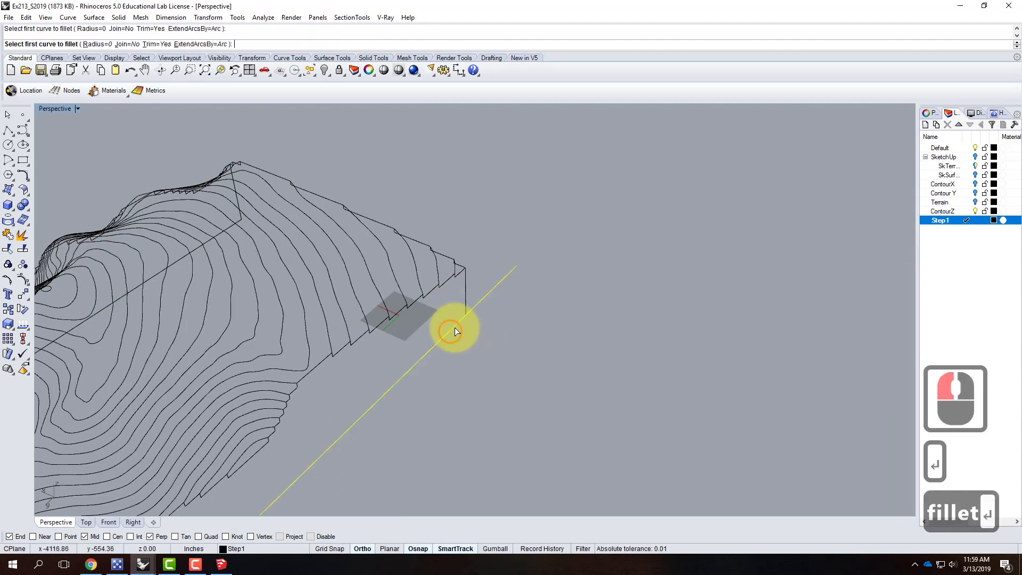
pyautogui.click(467, 299)
pyautogui.scroll(-4, 514, 318)
pyautogui.scroll(2, 503, 334)
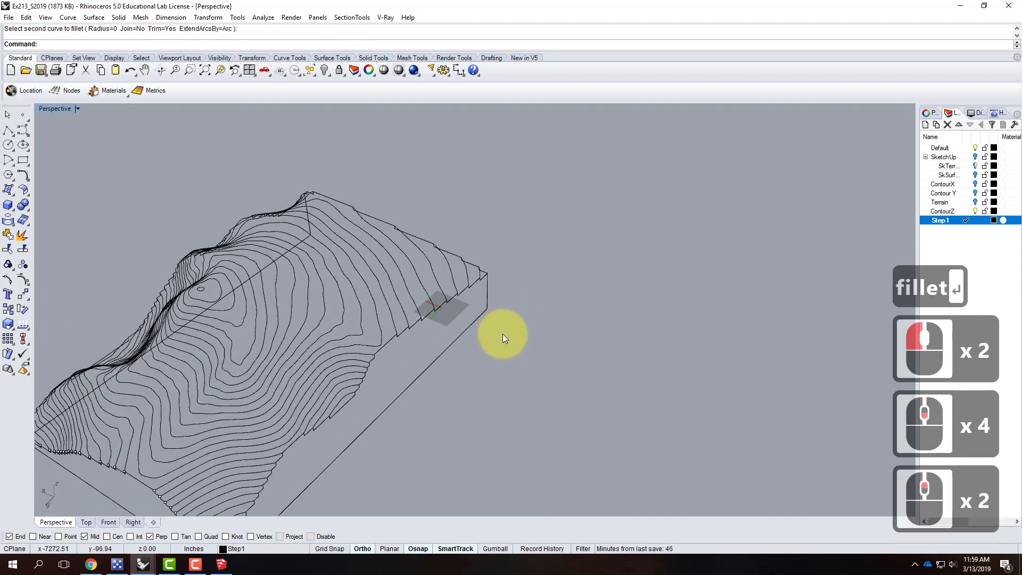
# Step: Join the long side's base polyline, stepped terrain edge and vertical corner line into one closed curve
pyautogui.scroll(-2, 502, 334)
pyautogui.click(375, 436)
pyautogui.click(371, 425)
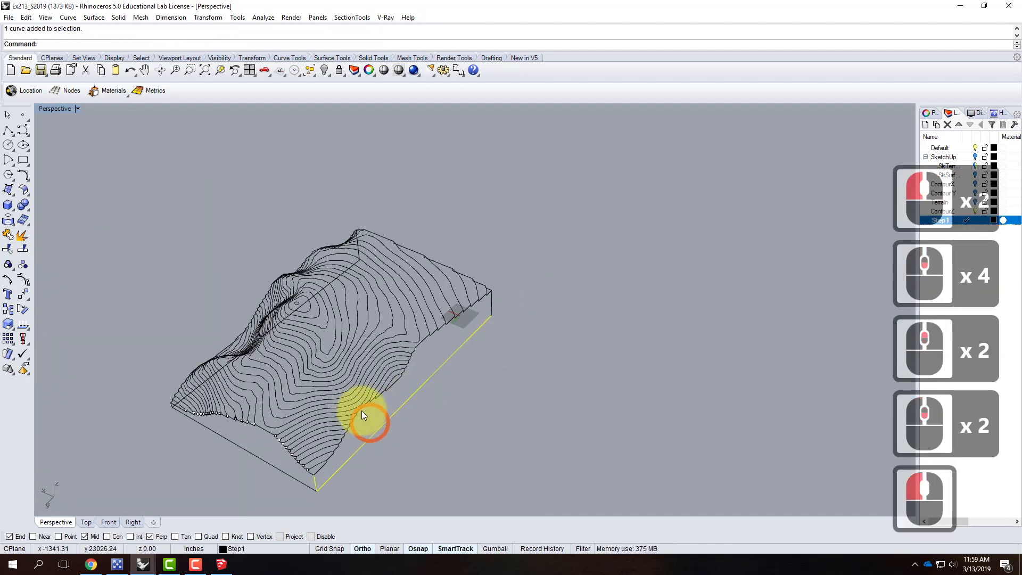
pyautogui.keyDown('shift'); pyautogui.click(364, 407); pyautogui.keyUp('shift')
pyautogui.keyDown('shift'); pyautogui.click(492, 310); pyautogui.keyUp('shift')
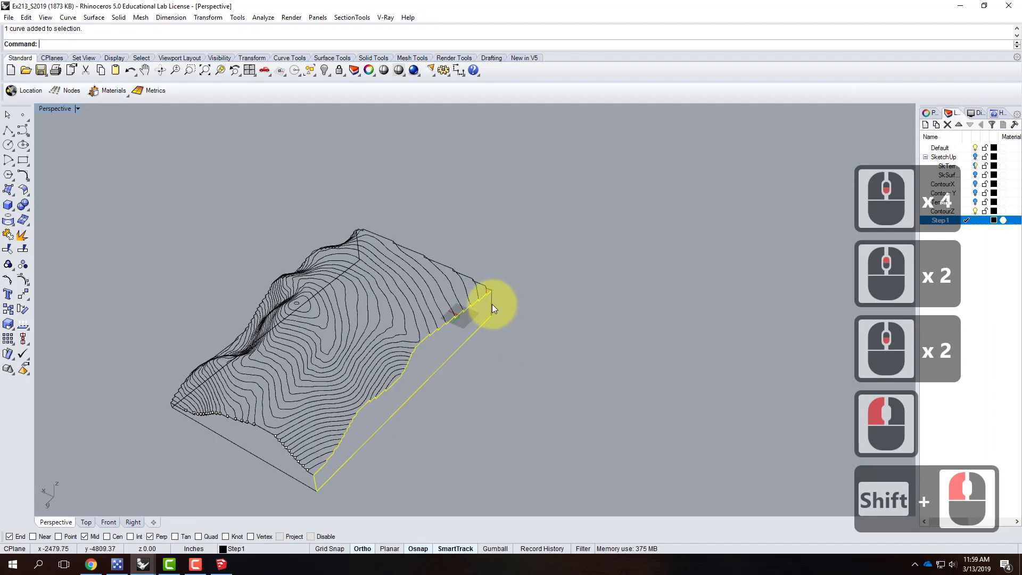
pyautogui.write('join')
pyautogui.press('Return')
# Step: Draw a polyline on the open short side from the terrain corner down to the base, across to the opposite base corner and up to the terrain
pyautogui.moveTo(595, 299); pyautogui.dragTo(590, 349, button='right')
pyautogui.scroll(3, 590, 350)
pyautogui.moveTo(655, 347); pyautogui.dragTo(621, 381, button='right')
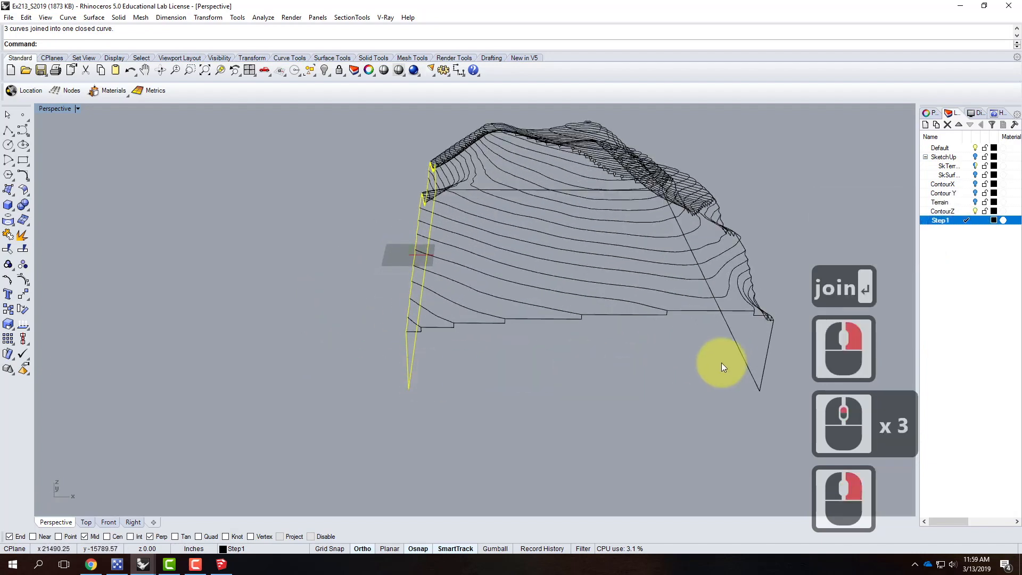
pyautogui.scroll(-1, 308, 342)
pyautogui.scroll(-2, 309, 342)
pyautogui.scroll(3, 501, 360)
pyautogui.moveTo(502, 359); pyautogui.dragTo(415, 376, button='right')
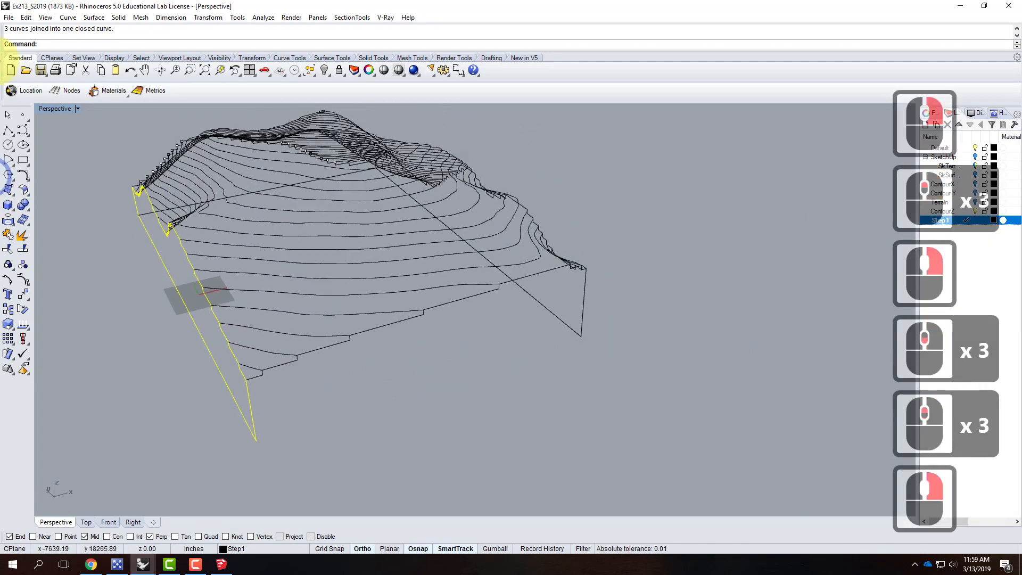
pyautogui.click(6, 131)
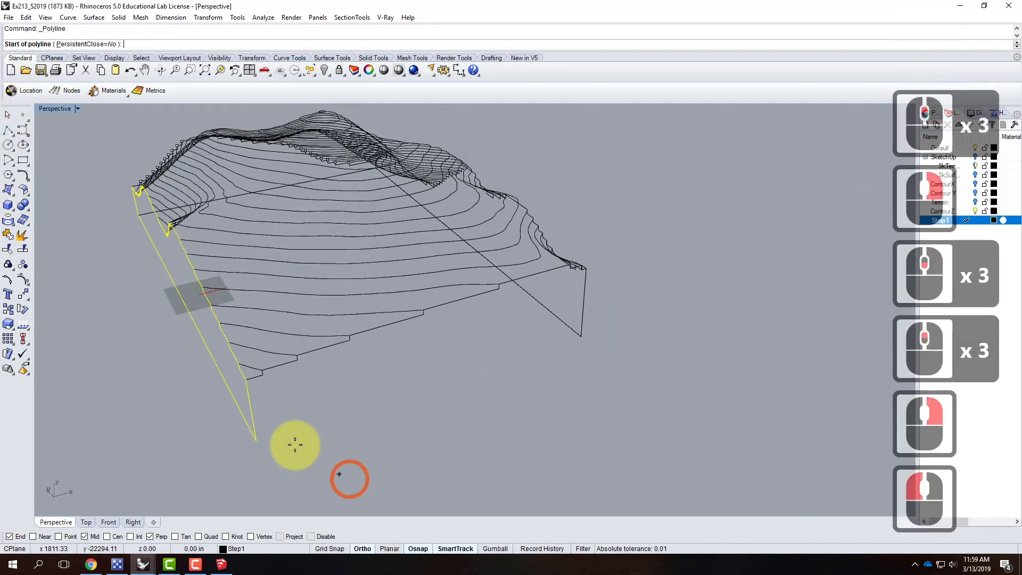
pyautogui.click(246, 381)
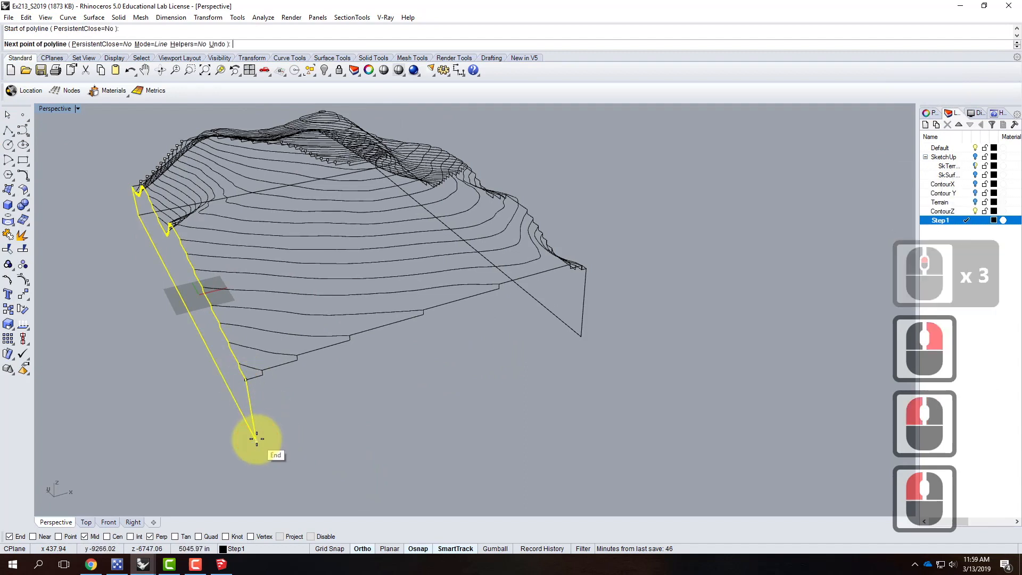
pyautogui.click(256, 439)
pyautogui.click(582, 337)
pyautogui.click(592, 264)
pyautogui.press('Return')
# Step: Join the short side's new base polyline with its stepped terrain edge into one closed curve, then clear the selection
pyautogui.click(529, 354)
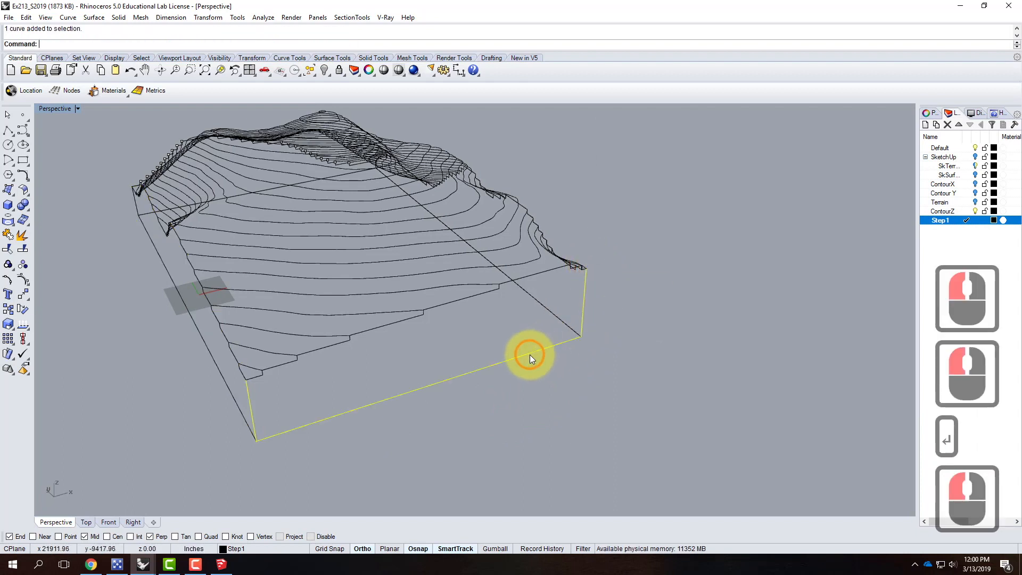
pyautogui.keyDown('shift'); pyautogui.click(449, 304); pyautogui.keyUp('shift')
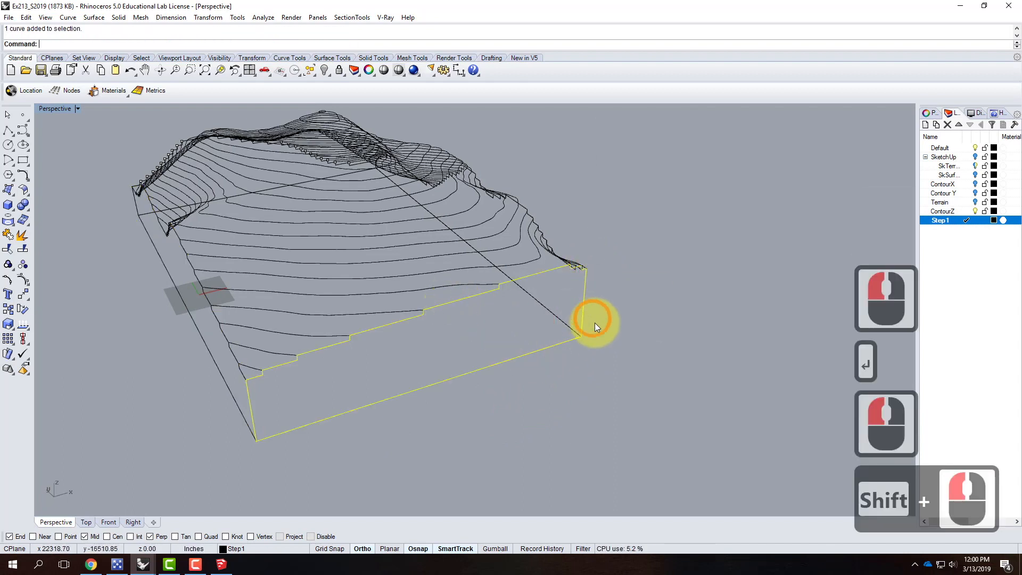
pyautogui.write('Jion')
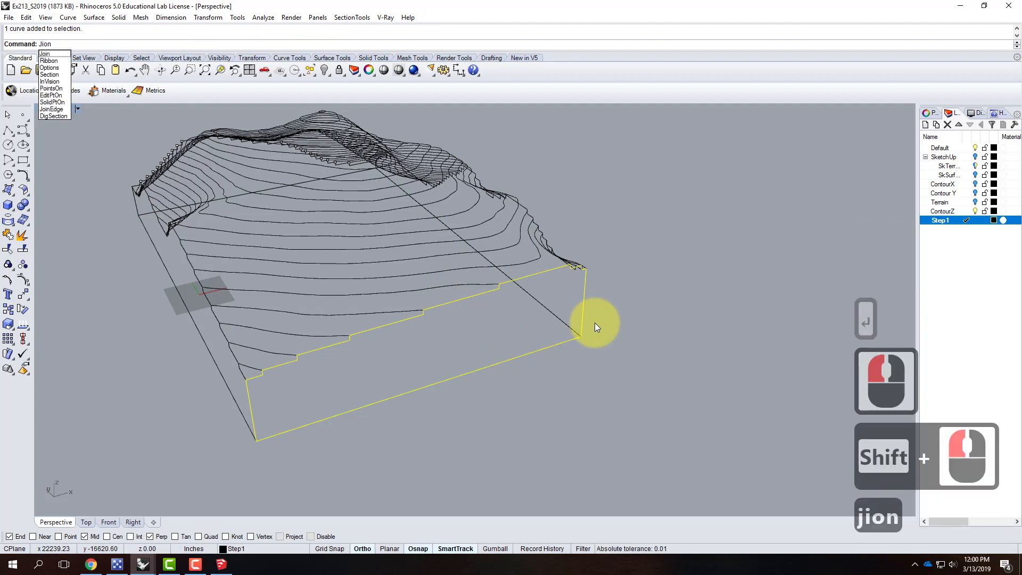
pyautogui.press('BackSpace')
pyautogui.press('BackSpace')
pyautogui.press('BackSpace')
pyautogui.write('oin')
pyautogui.press('Return')
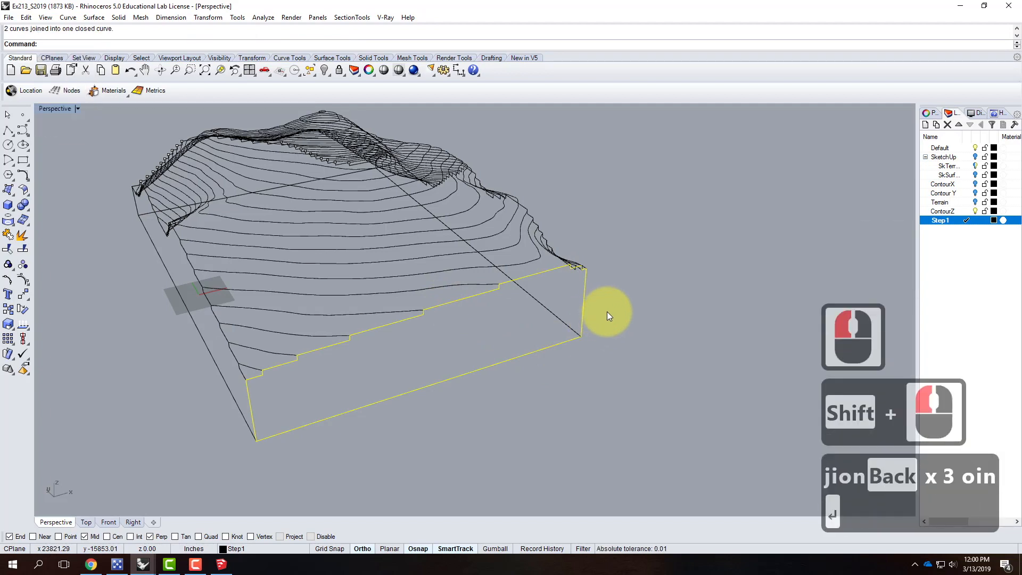
pyautogui.click(661, 345)
# Step: Join the opposite short side's base polyline, stepped terrain edge and vertical corner line into one closed curve
pyautogui.scroll(-3, 587, 352)
pyautogui.moveTo(552, 383); pyautogui.dragTo(472, 372, button='right')
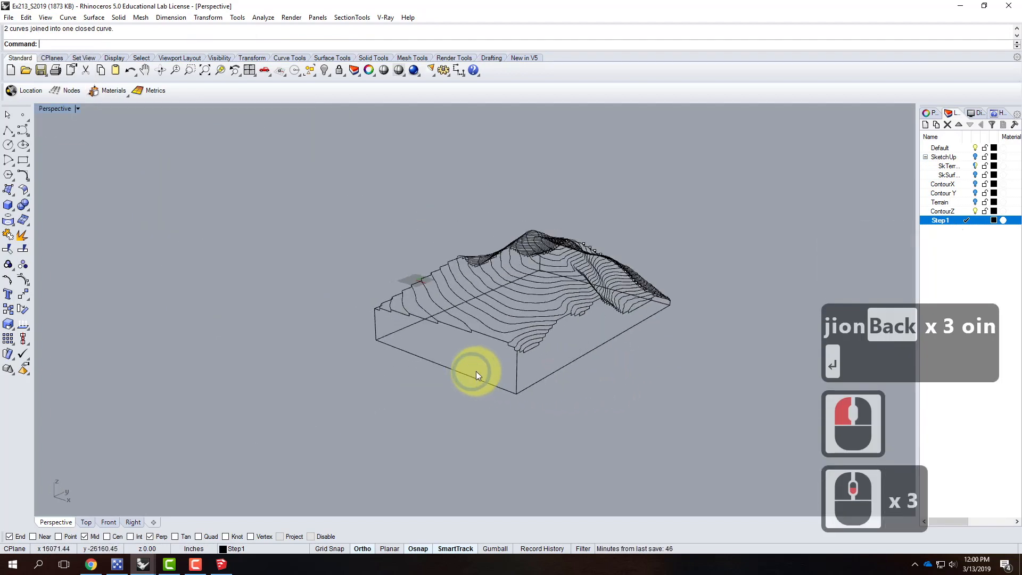
pyautogui.click(483, 379)
pyautogui.click(558, 376)
pyautogui.moveTo(560, 376); pyautogui.dragTo(673, 395, button='right')
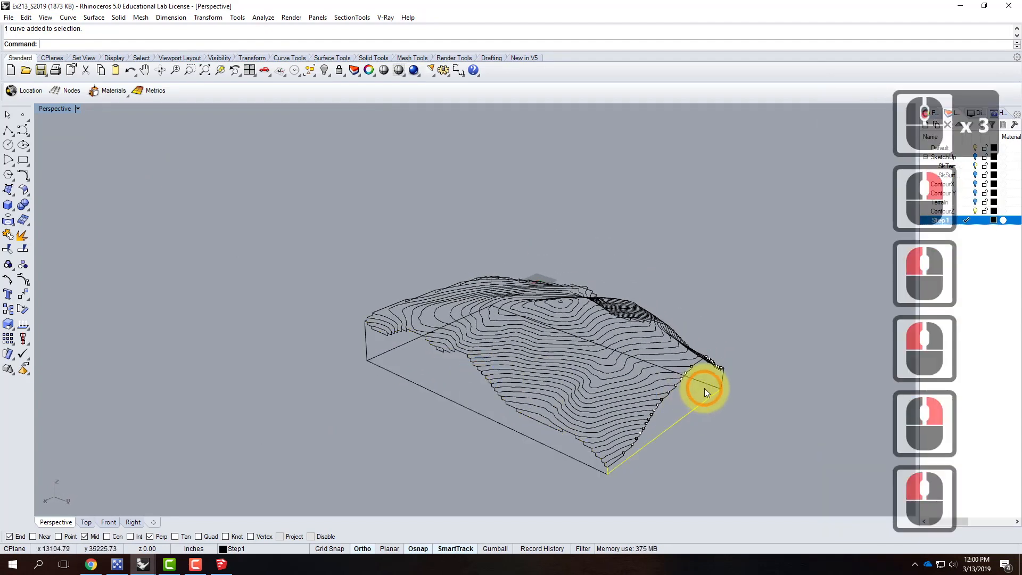
pyautogui.scroll(5, 570, 441)
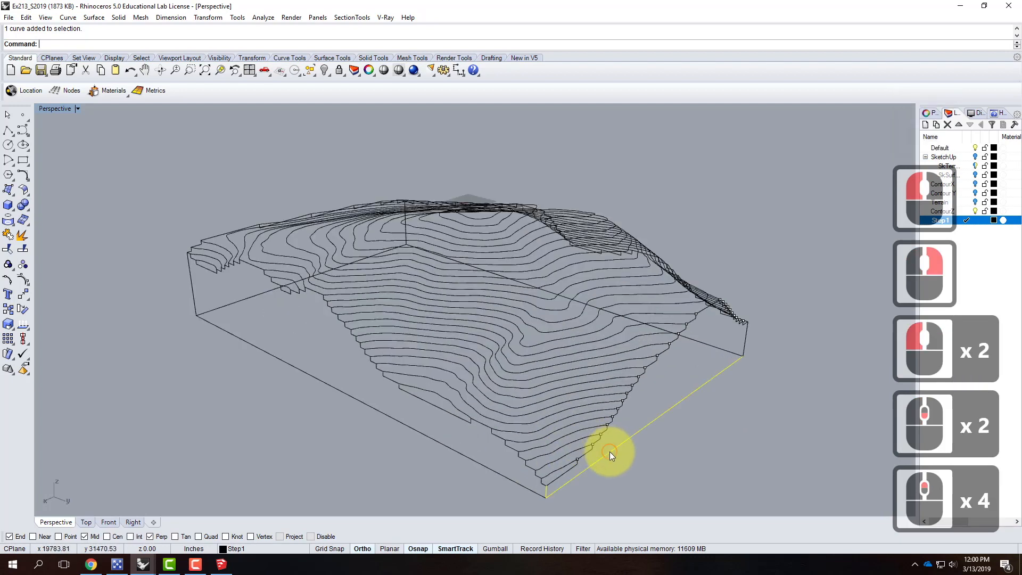
pyautogui.click(609, 452)
pyautogui.keyDown('shift'); pyautogui.click(566, 472); pyautogui.keyUp('shift')
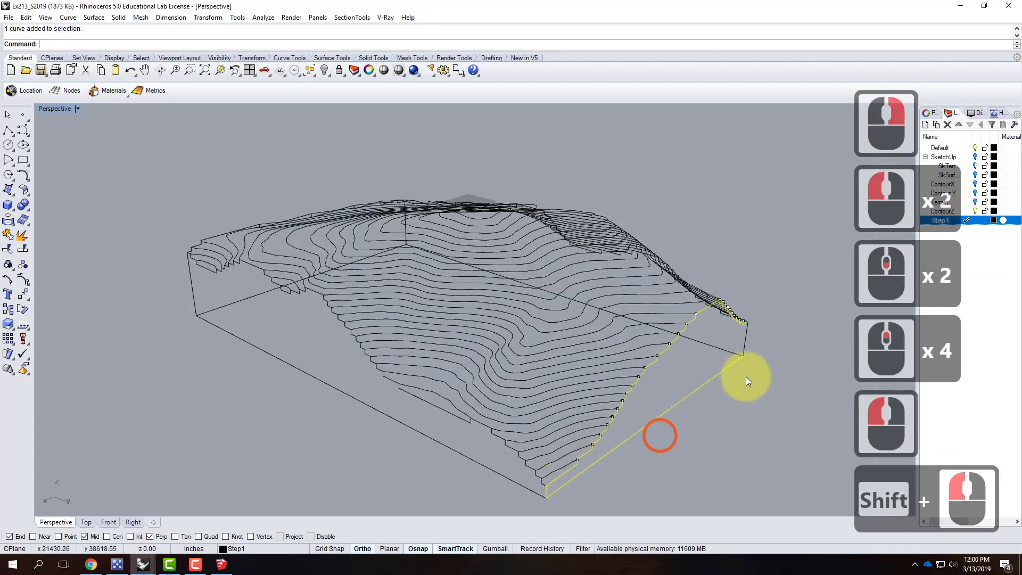
pyautogui.keyDown('shift'); pyautogui.click(752, 337); pyautogui.keyUp('shift')
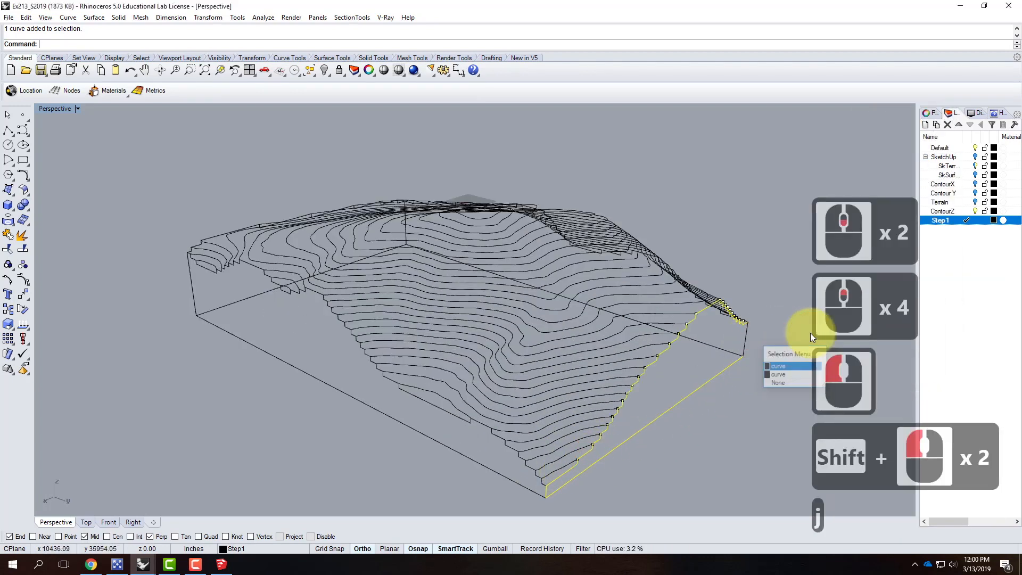
pyautogui.write('join')
pyautogui.press('Return')
pyautogui.click(765, 332)
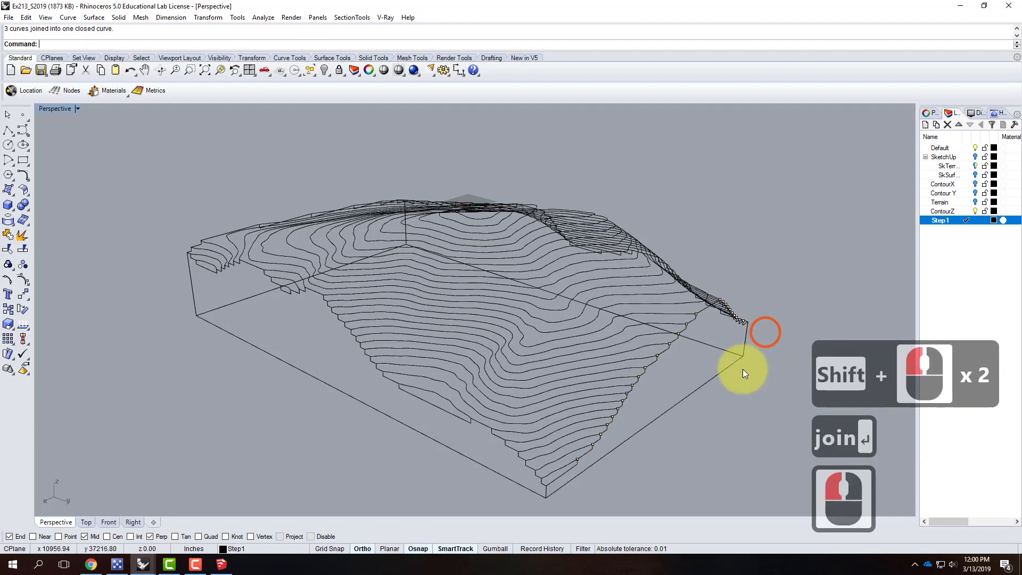
# Step: Rotate the last joined short-side profile in 3D about its base edge so it lies flat, outward from the terrain
pyautogui.click(727, 371)
pyautogui.scroll(-3, 477, 294)
pyautogui.moveTo(477, 294); pyautogui.dragTo(605, 337, button='right')
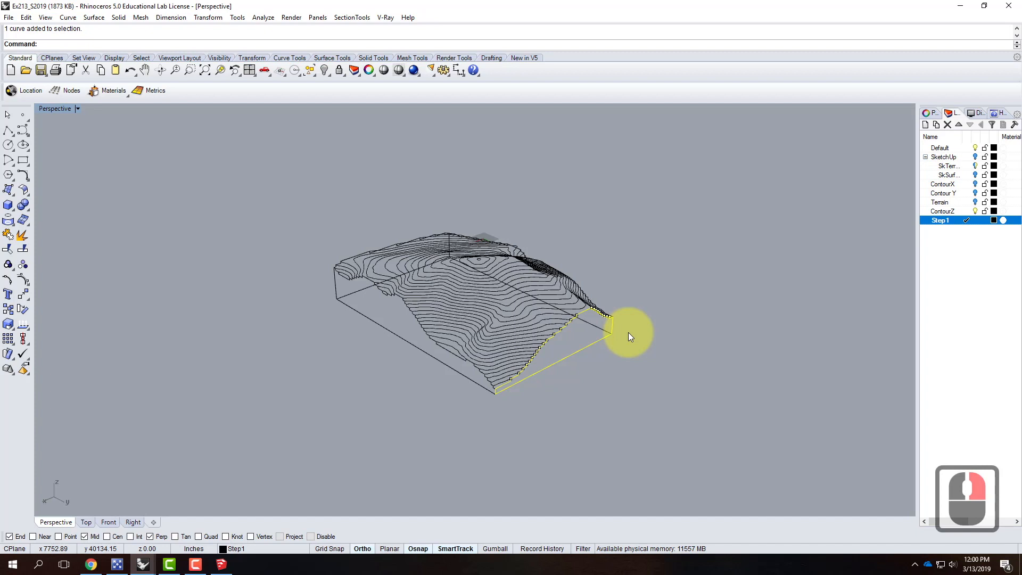
pyautogui.click(674, 264)
pyautogui.scroll(2, 542, 367)
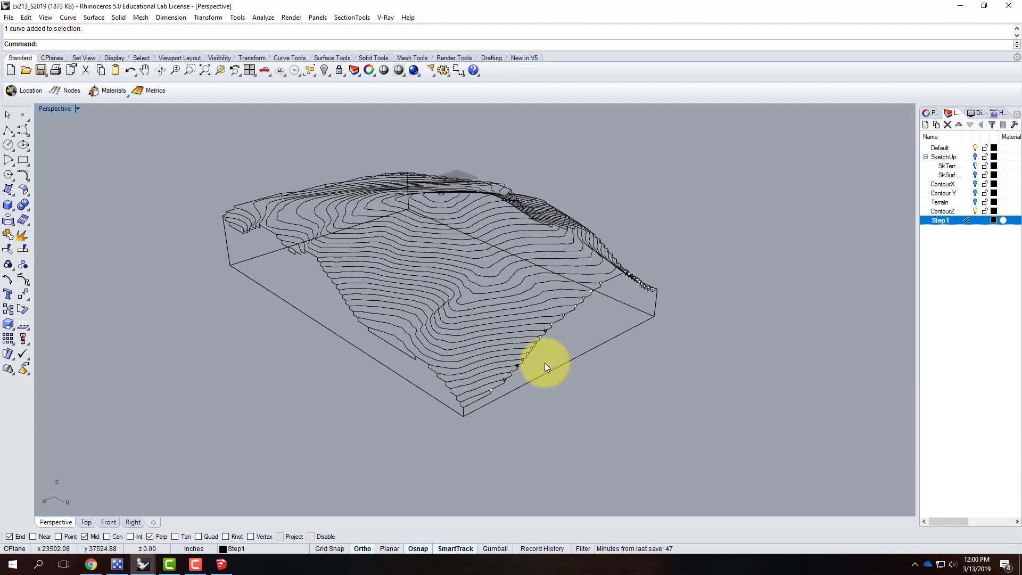
pyautogui.click(625, 337)
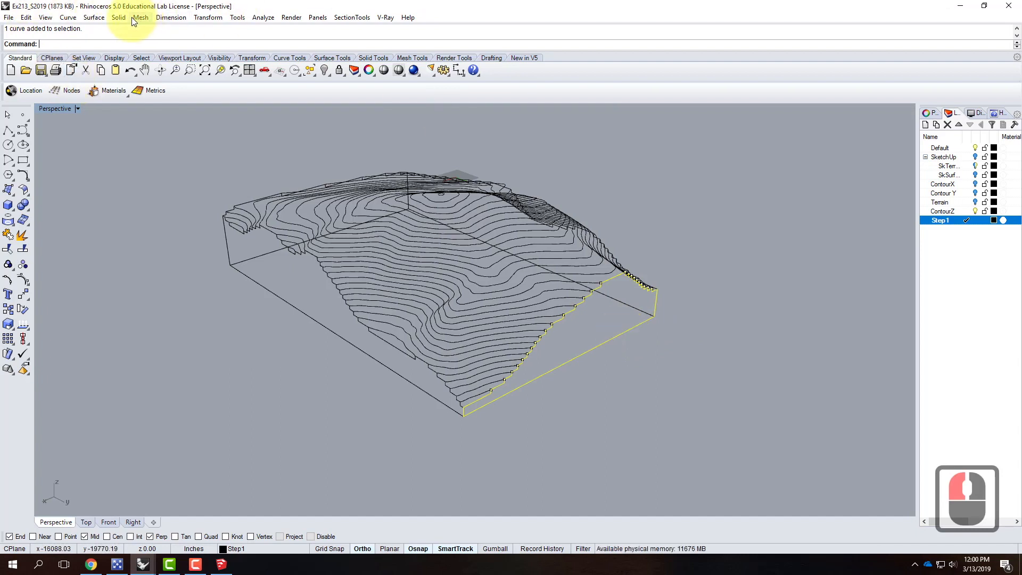
pyautogui.click(205, 18)
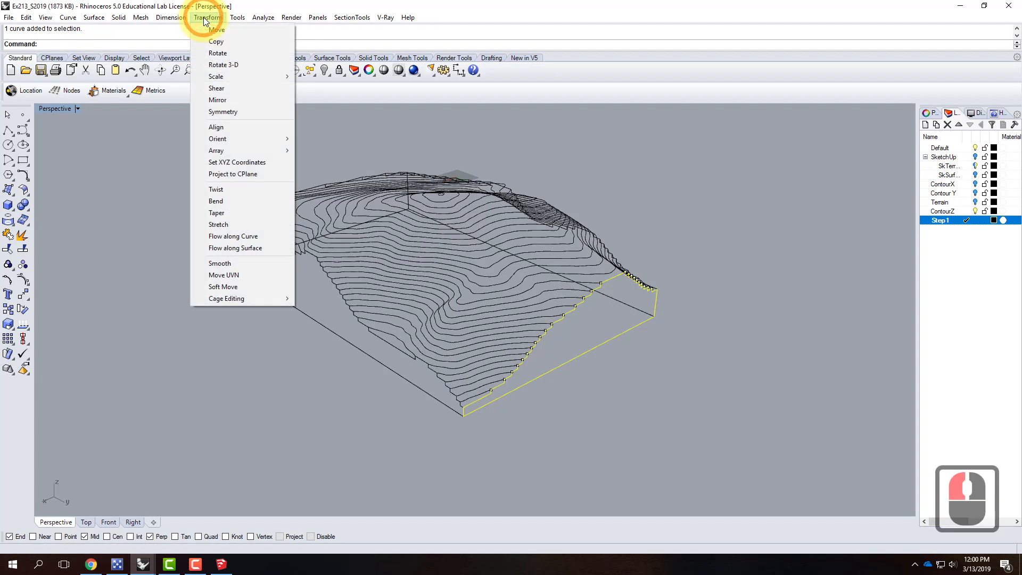
pyautogui.click(226, 65)
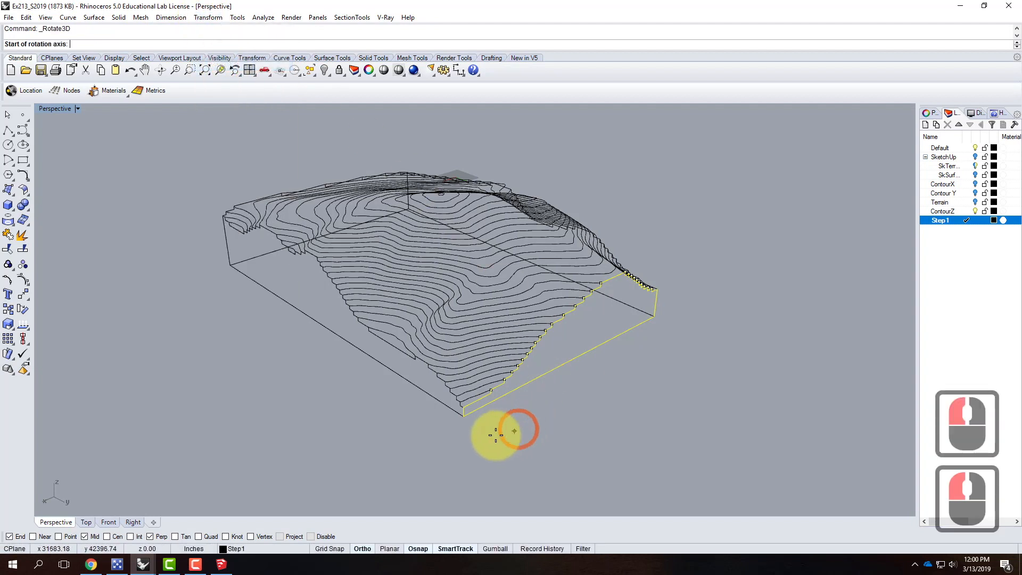
pyautogui.click(468, 419)
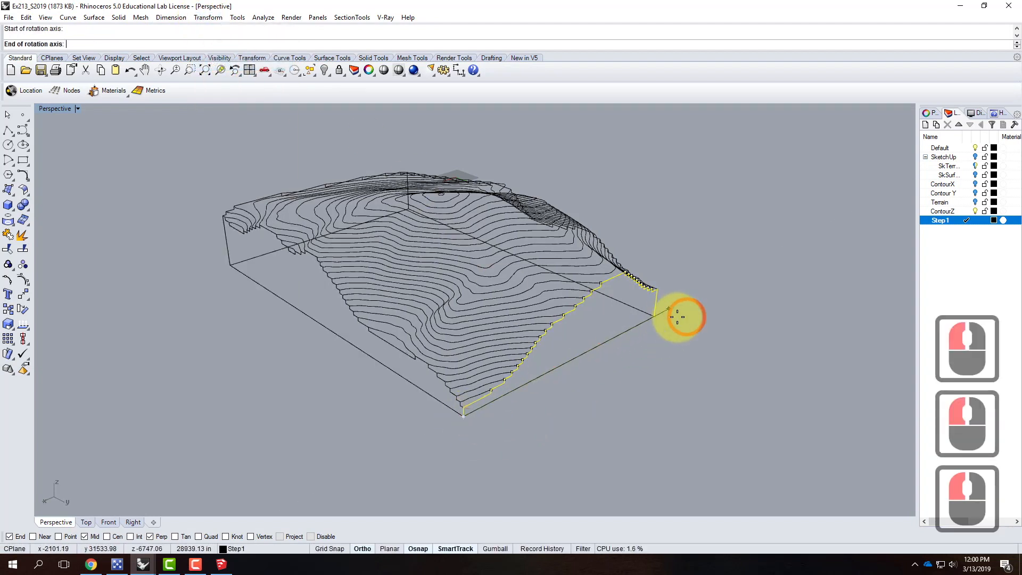
pyautogui.click(658, 322)
pyautogui.click(461, 142)
pyautogui.click(750, 390)
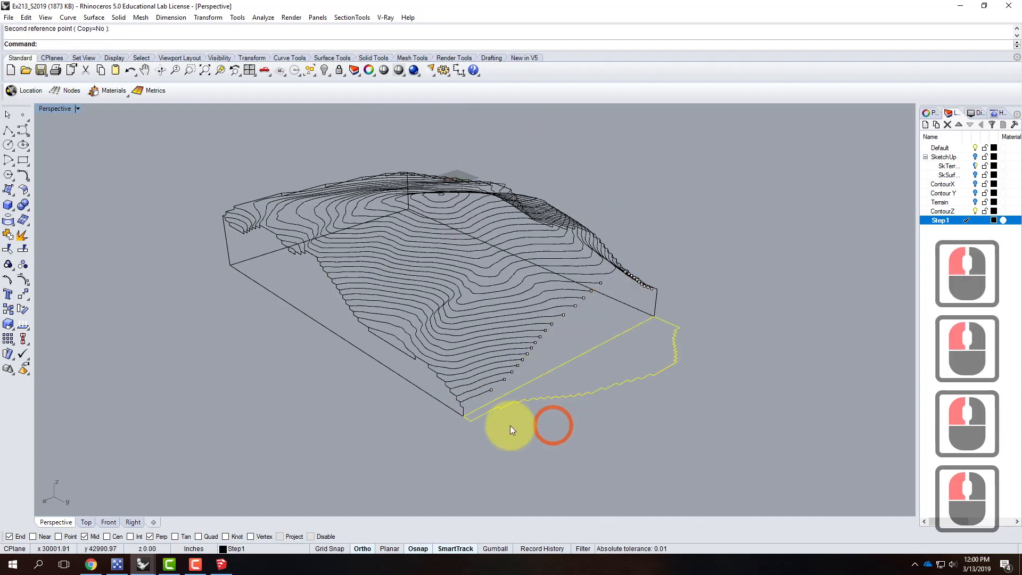
# Step: Rotate the closed long-side profile in 3D about its base edge so it lies flat, outward from the terrain
pyautogui.click(441, 401)
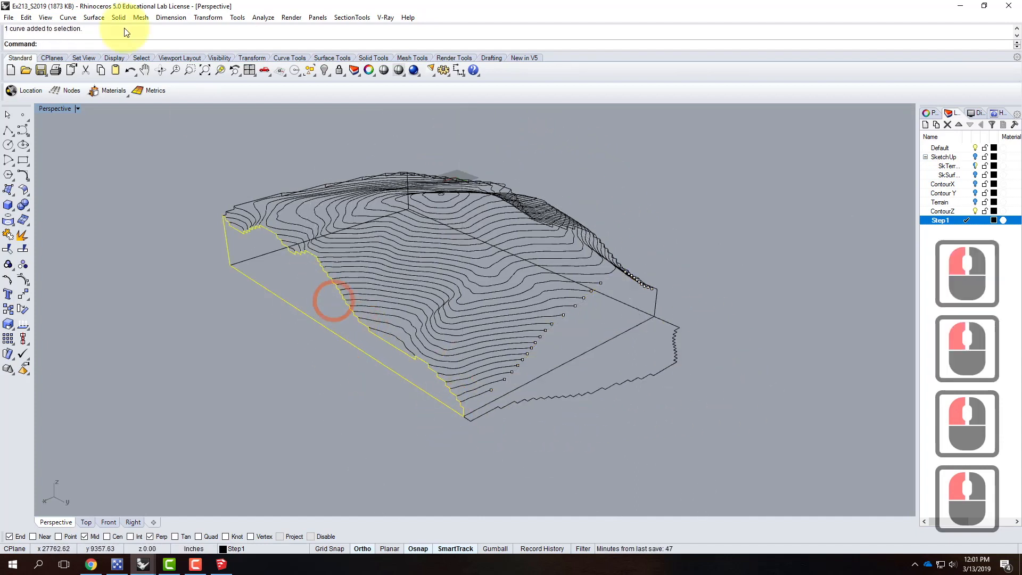
pyautogui.click(208, 17)
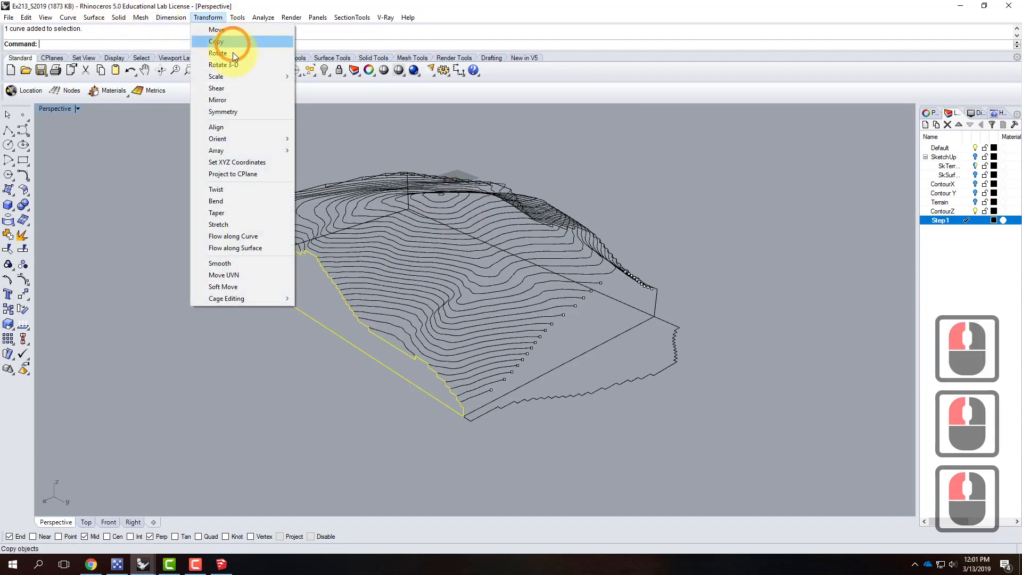
pyautogui.click(231, 63)
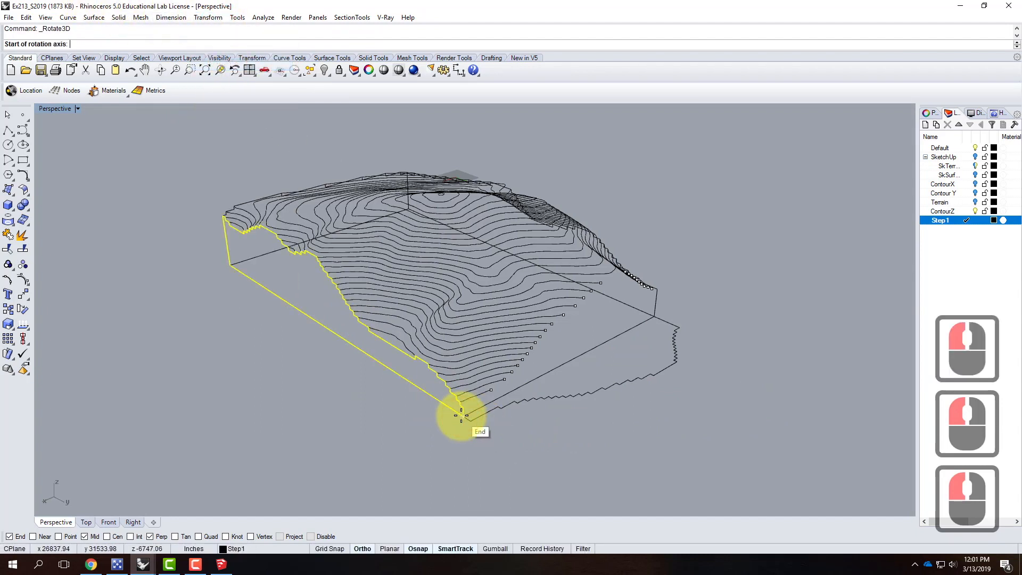
pyautogui.click(237, 260)
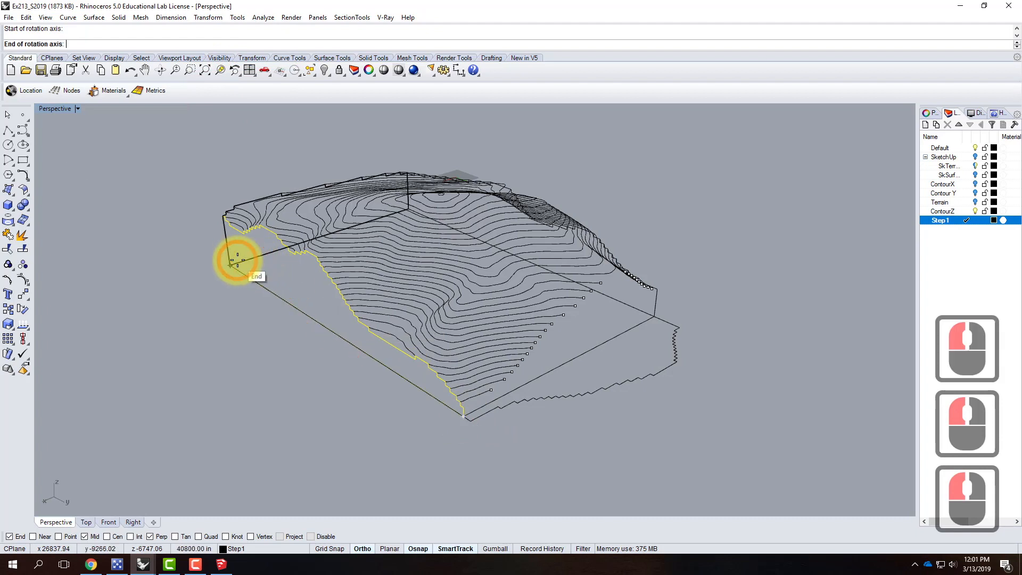
pyautogui.click(237, 259)
pyautogui.click(450, 132)
pyautogui.click(175, 323)
pyautogui.click(767, 291)
# Step: Rotate the opposite long-side profile in 3D about its base edge until it lies flat outside the base
pyautogui.moveTo(768, 289); pyautogui.dragTo(491, 319, button='right')
pyautogui.click(491, 318)
pyautogui.rightClick(317, 355)
pyautogui.moveTo(280, 358); pyautogui.dragTo(372, 340, button='right')
pyautogui.click(208, 17)
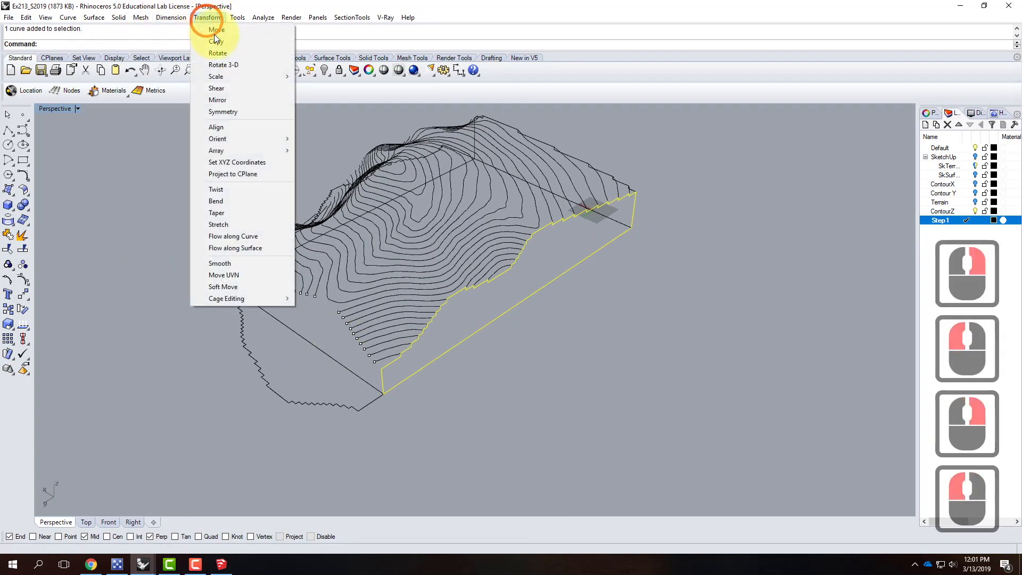
pyautogui.click(228, 65)
pyautogui.click(383, 395)
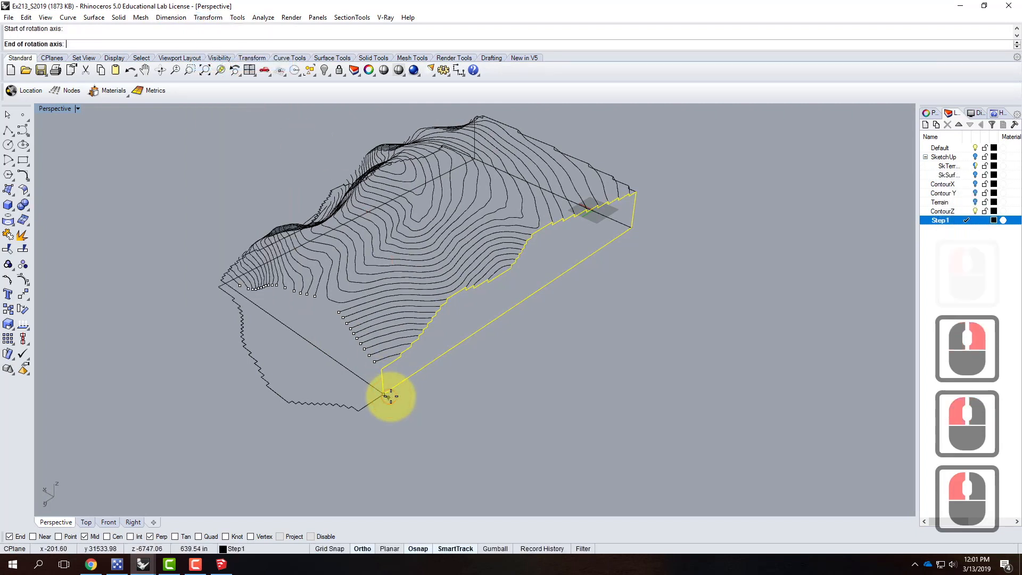
pyautogui.click(637, 228)
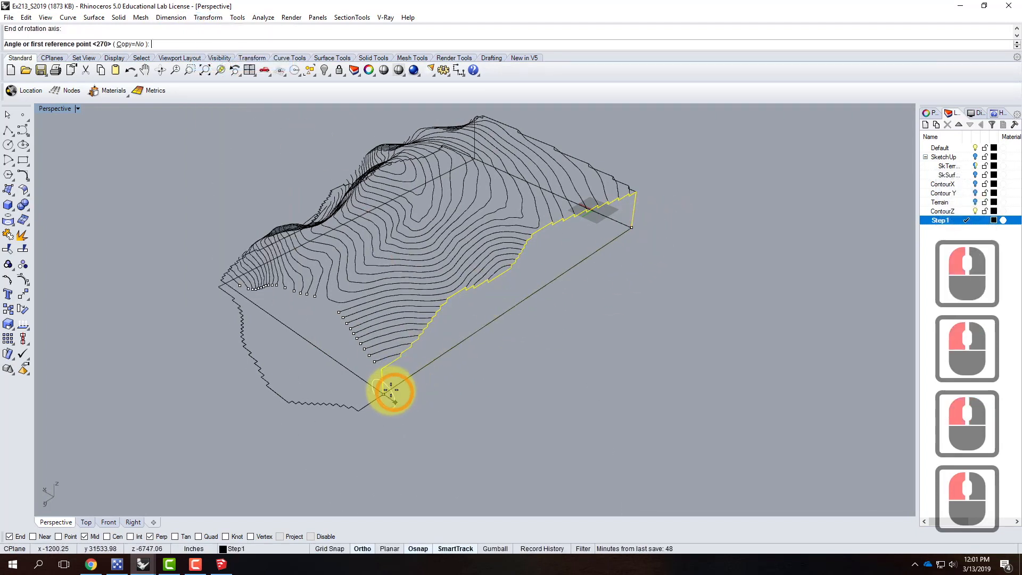
pyautogui.click(470, 207)
pyautogui.click(736, 340)
# Step: Rotate the remaining upright short-side profile in 3D about its base edge so it lies flat outside the base
pyautogui.moveTo(743, 344); pyautogui.dragTo(586, 331, button='right')
pyautogui.click(548, 349)
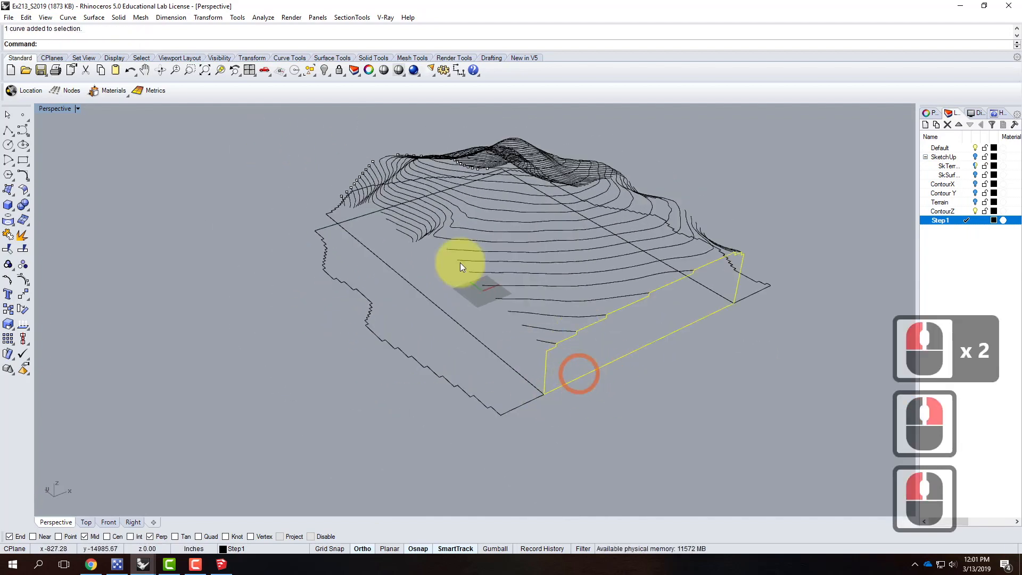
pyautogui.click(206, 18)
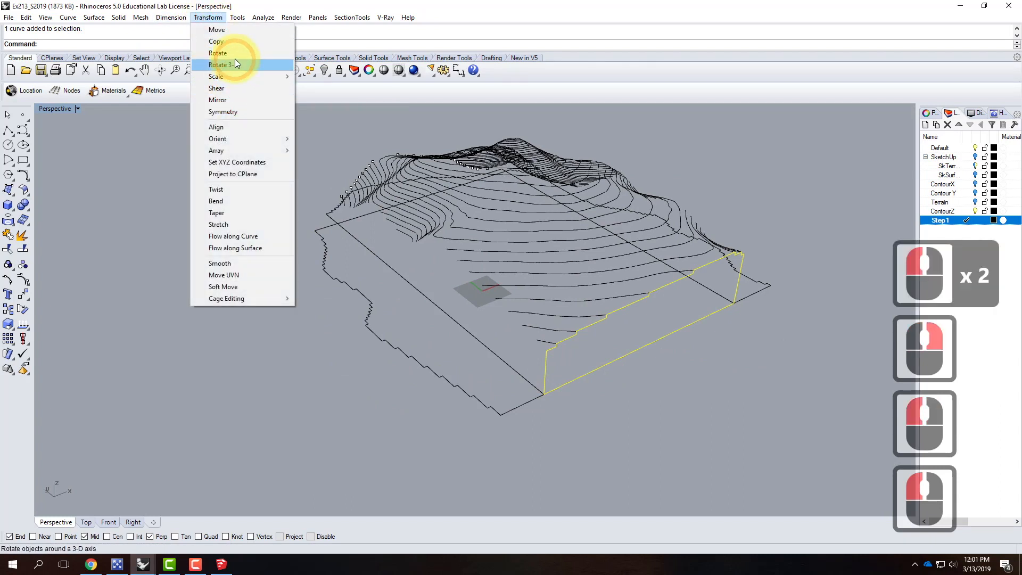
pyautogui.click(237, 65)
pyautogui.click(542, 396)
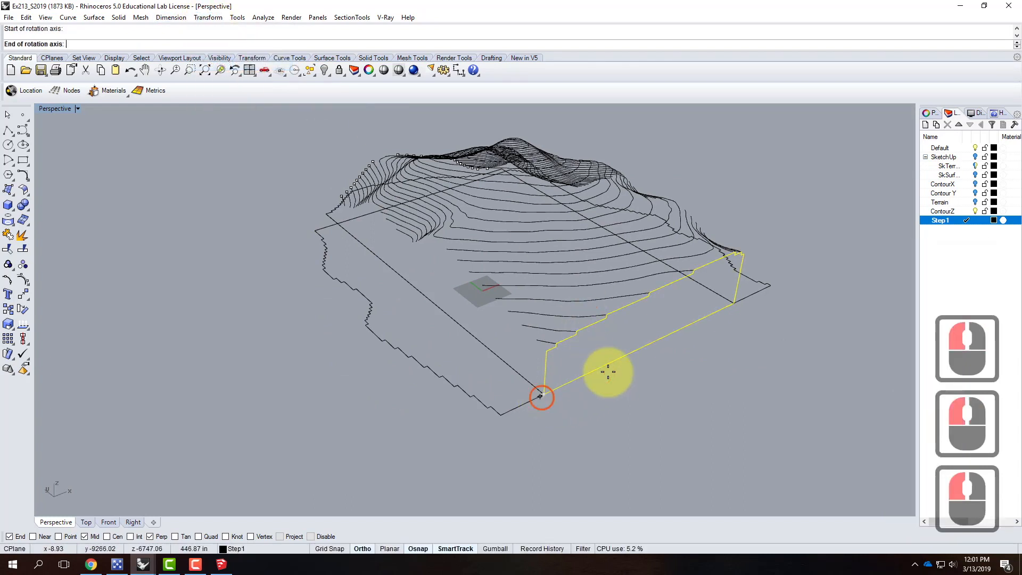
pyautogui.click(734, 302)
pyautogui.click(656, 219)
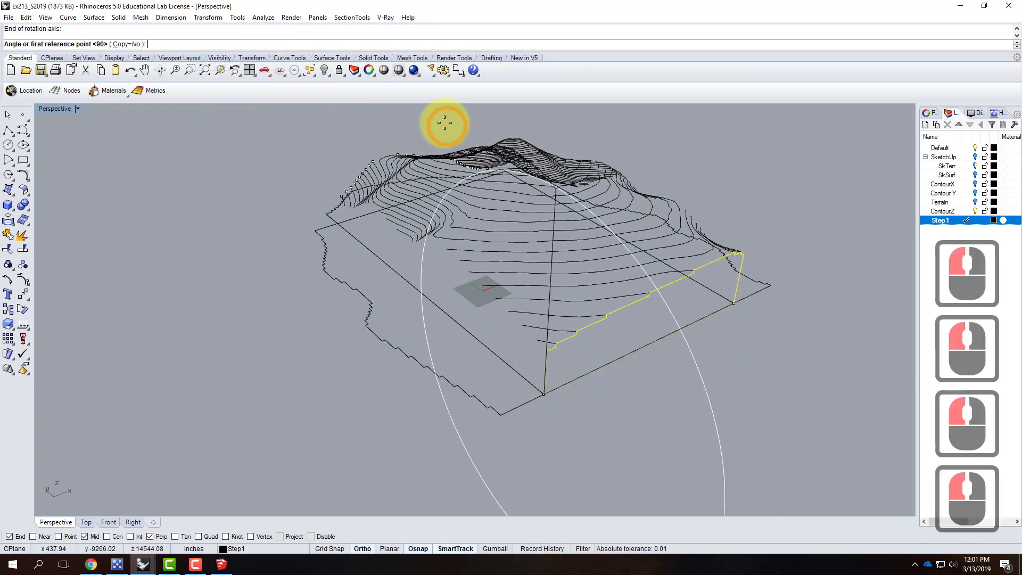
pyautogui.click(495, 147)
pyautogui.click(799, 412)
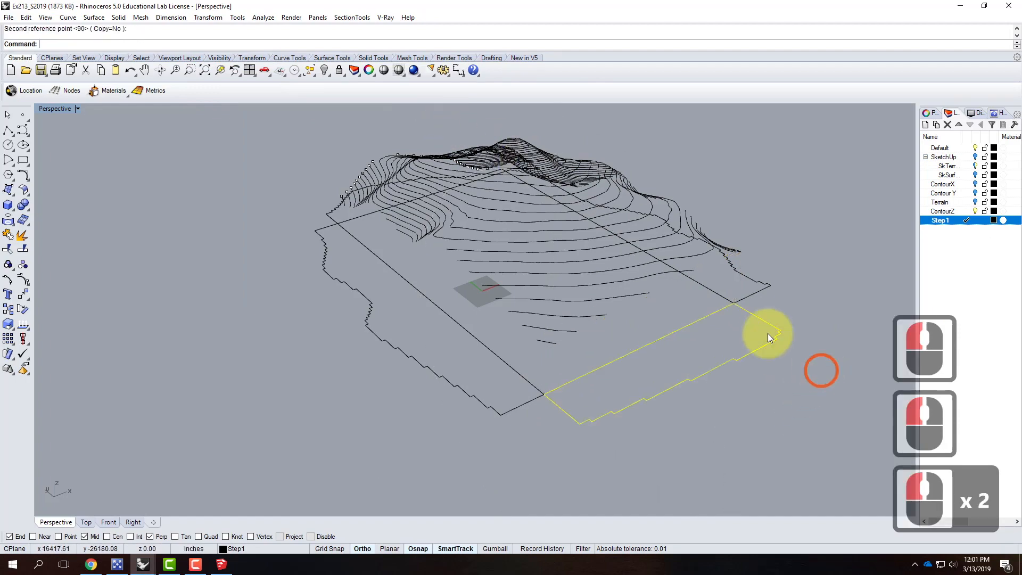
# Step: Copy the whole terrain with its contours, points and flattened side profiles to the empty area beside the original, then clear the selection
pyautogui.scroll(-3, 745, 349)
pyautogui.moveTo(725, 363); pyautogui.dragTo(769, 379, button='right')
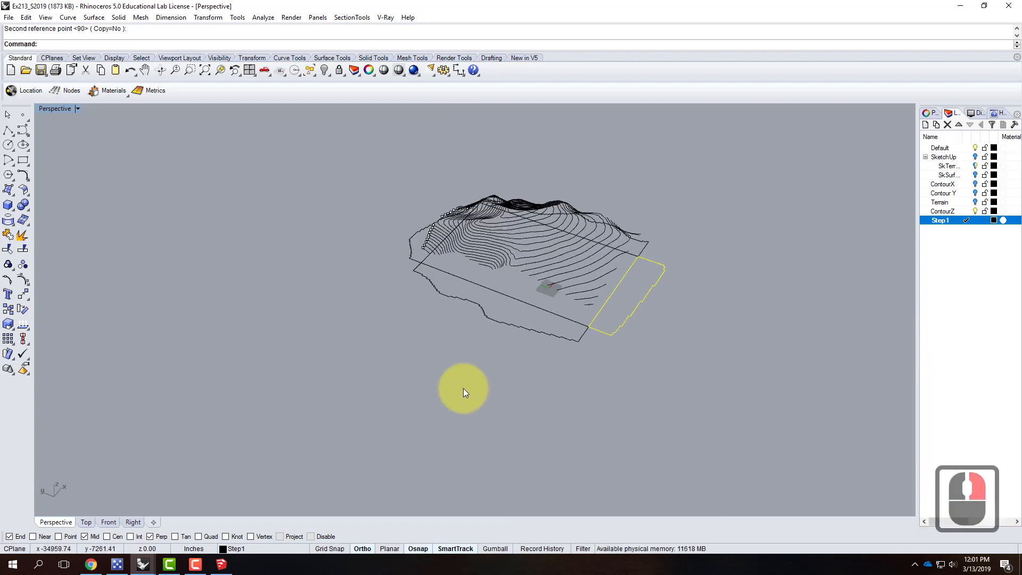
pyautogui.scroll(-3, 388, 346)
pyautogui.moveTo(388, 346); pyautogui.dragTo(507, 245, button='right')
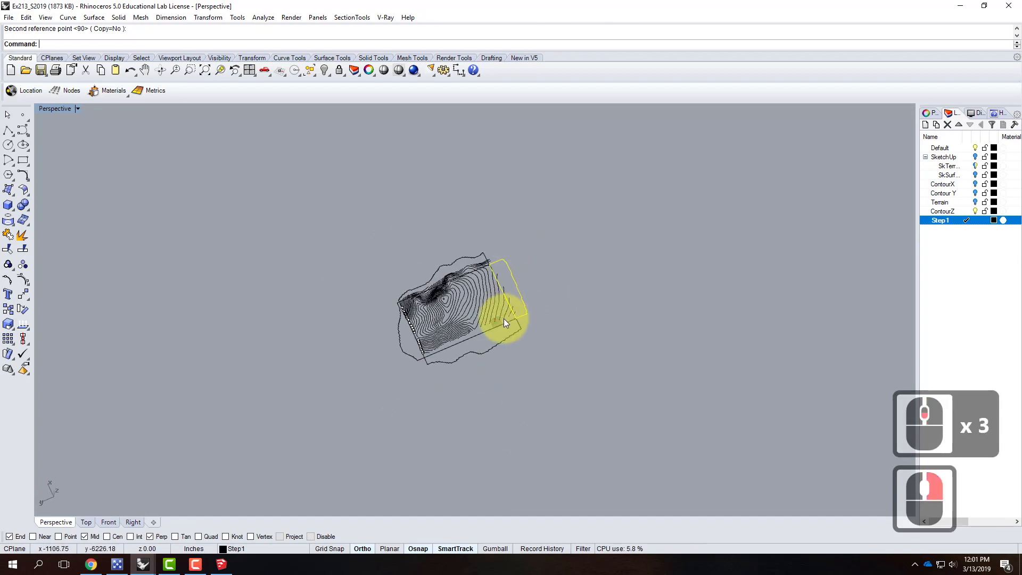
pyautogui.scroll(3, 456, 312)
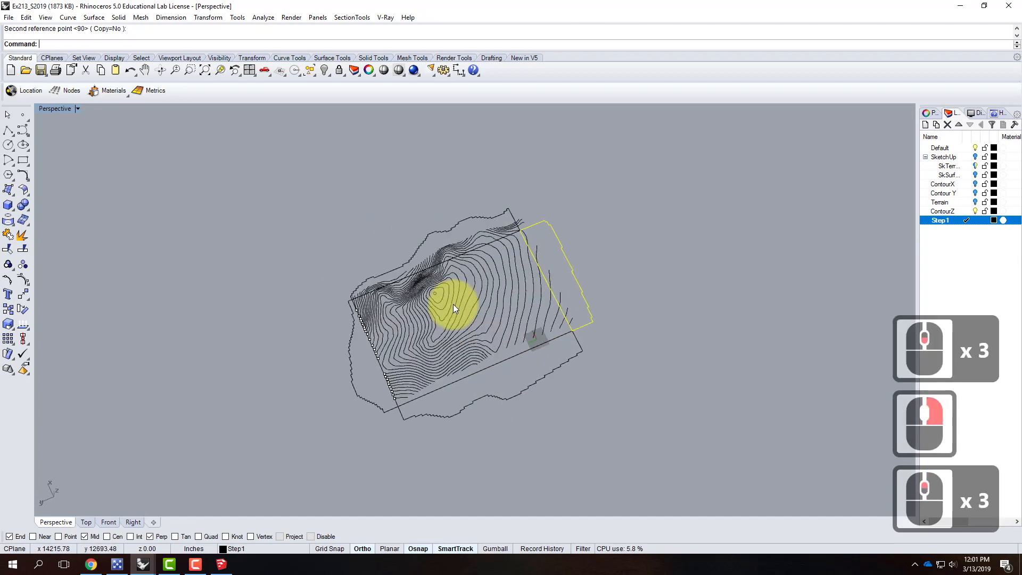
pyautogui.moveTo(593, 326); pyautogui.dragTo(477, 301, button='right')
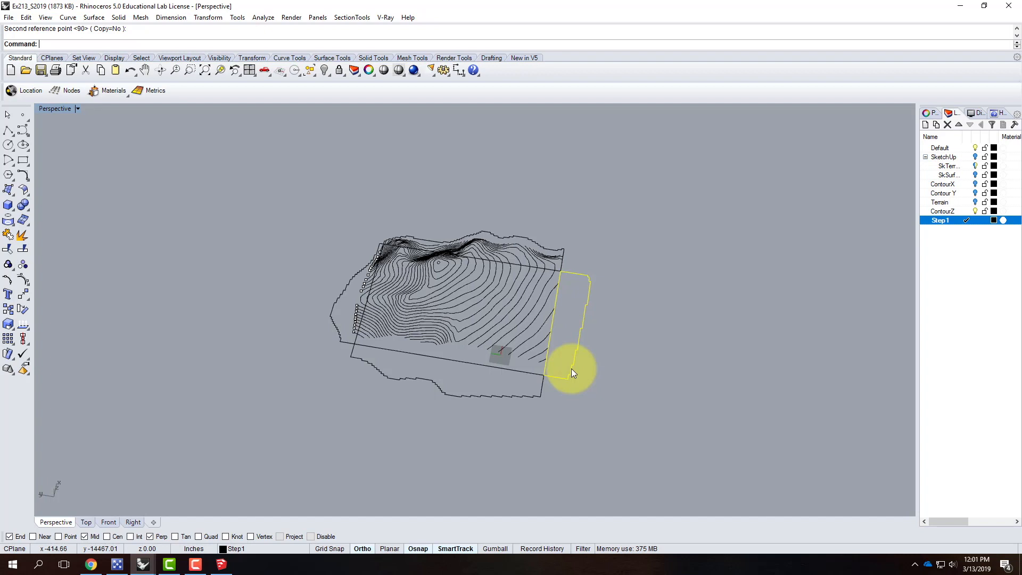
pyautogui.press('Escape')
pyautogui.scroll(-3, 421, 330)
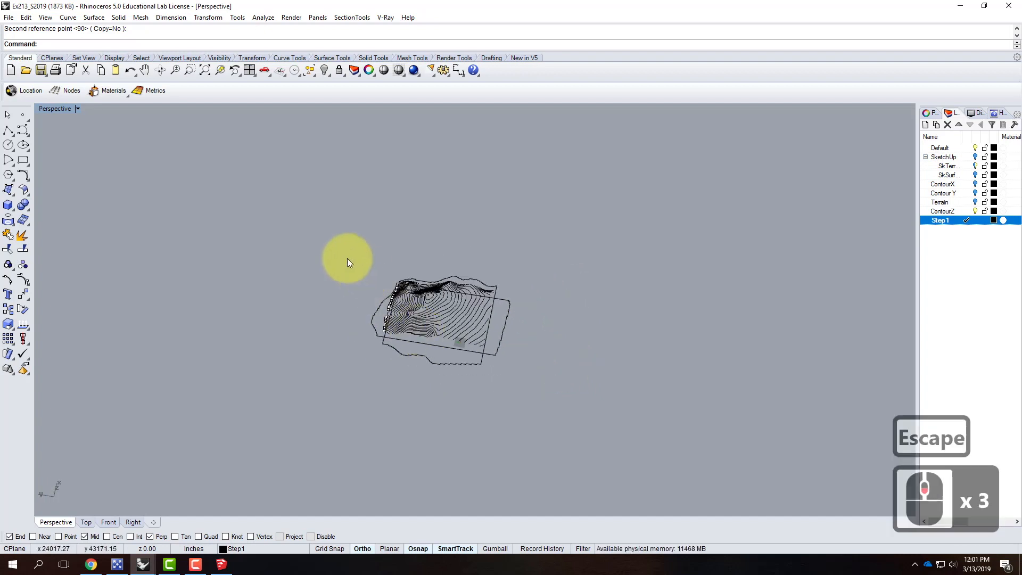
pyautogui.moveTo(317, 225); pyautogui.dragTo(563, 442)
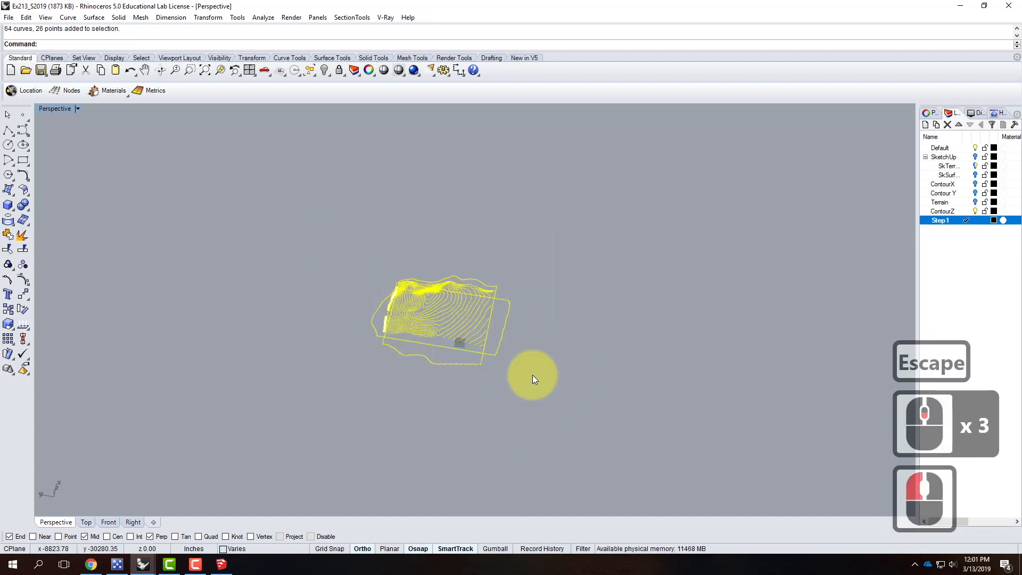
pyautogui.write('copy')
pyautogui.press('Return')
pyautogui.click(400, 408)
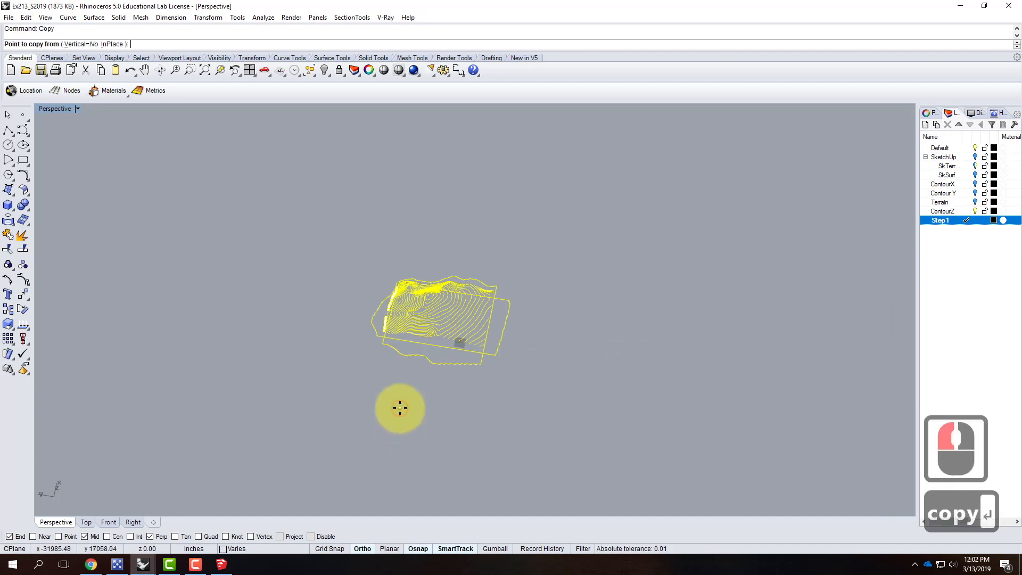
pyautogui.press('Escape')
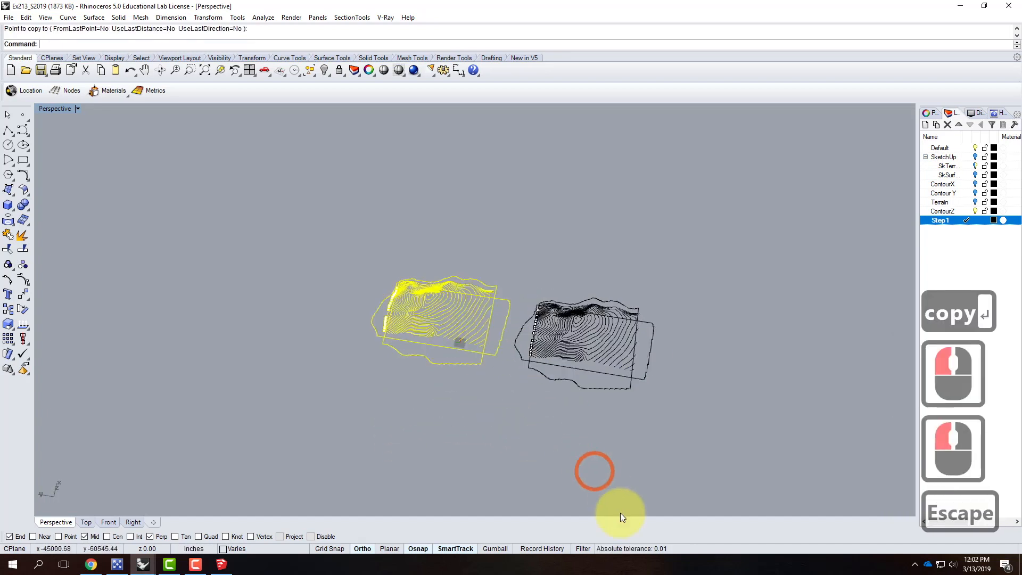
pyautogui.click(569, 341)
# Step: Create a new layer named FlatTopo and make it the current layer
pyautogui.scroll(4, 569, 339)
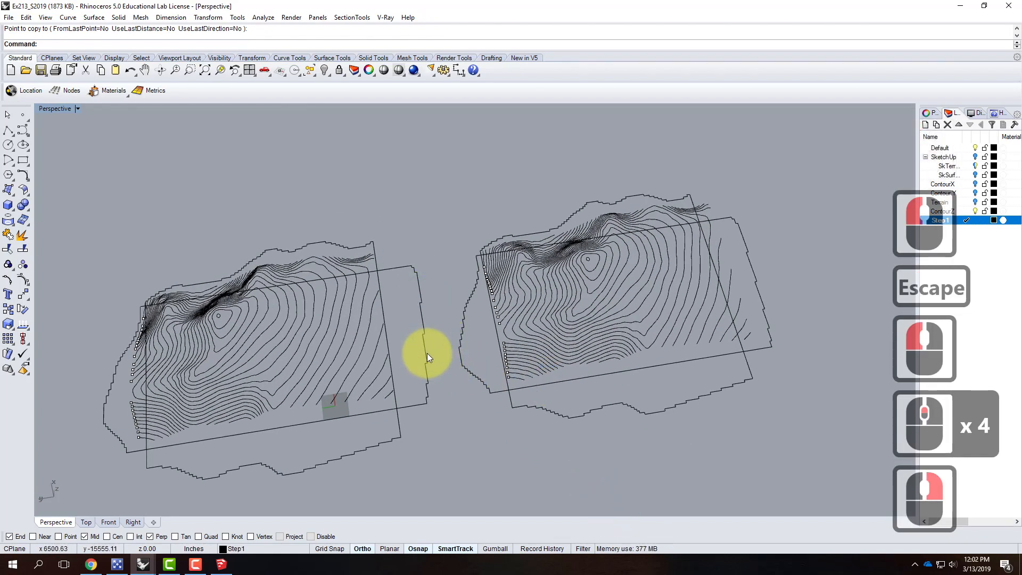
pyautogui.moveTo(674, 254); pyautogui.dragTo(574, 272, button='right')
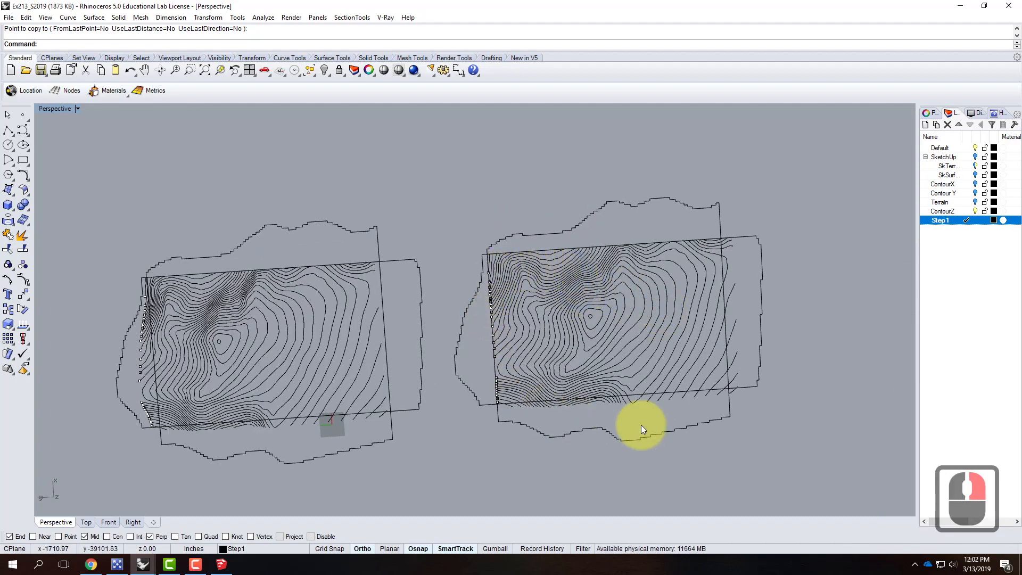
pyautogui.moveTo(755, 385); pyautogui.dragTo(741, 313, button='right')
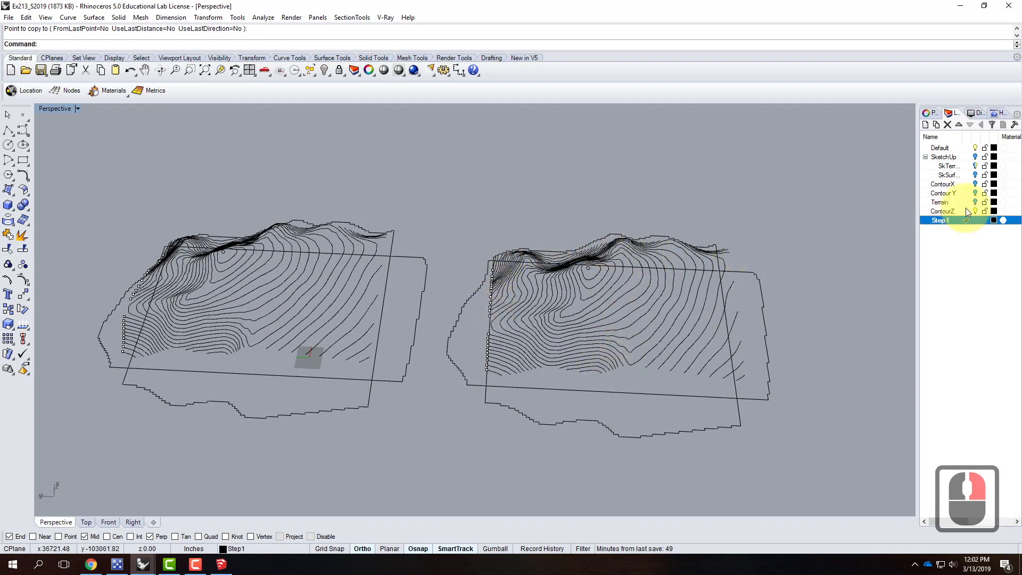
pyautogui.click(925, 125)
pyautogui.write('Flat Topo')
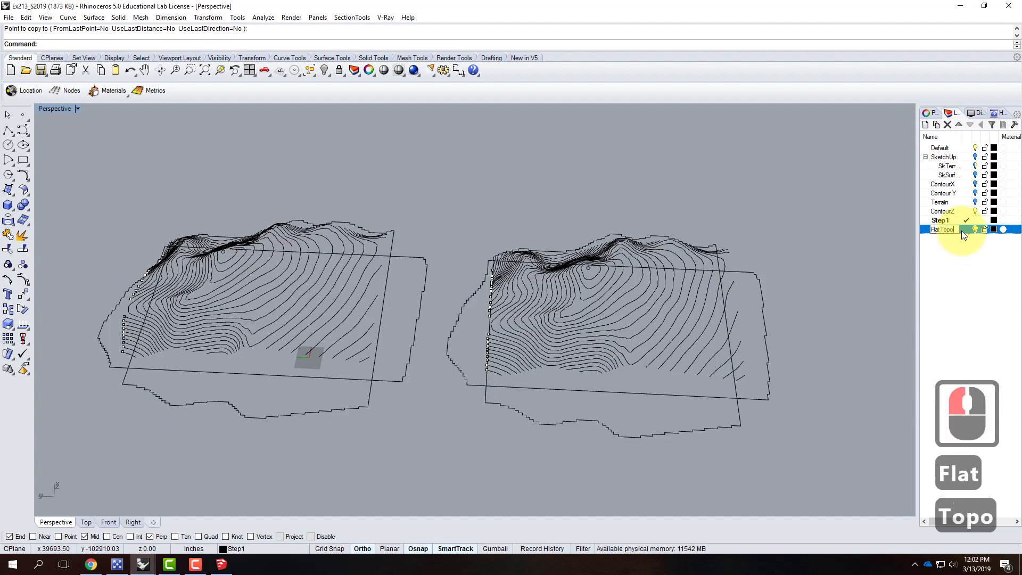
pyautogui.press('Return')
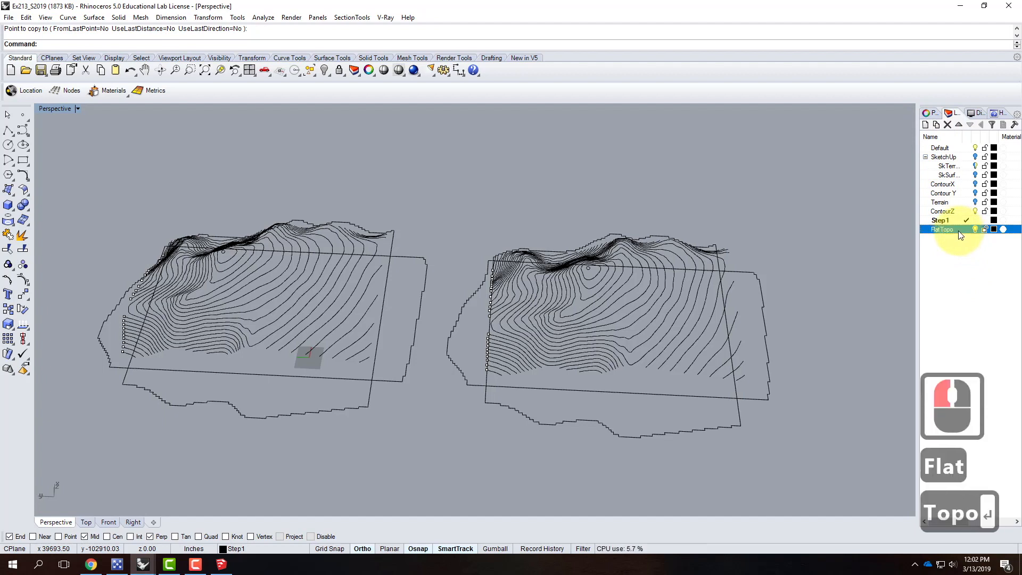
pyautogui.doubleClick(960, 230)
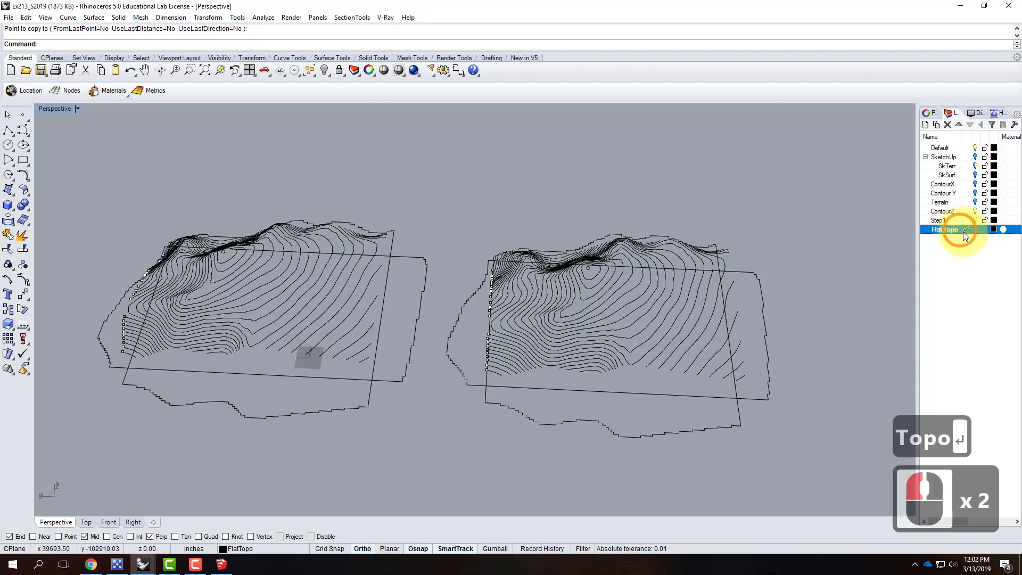
# Step: Draw a corner-to-corner rectangular plane surface large enough to cover the copied terrain and its flattened profiles
pyautogui.rightClick(8, 190)
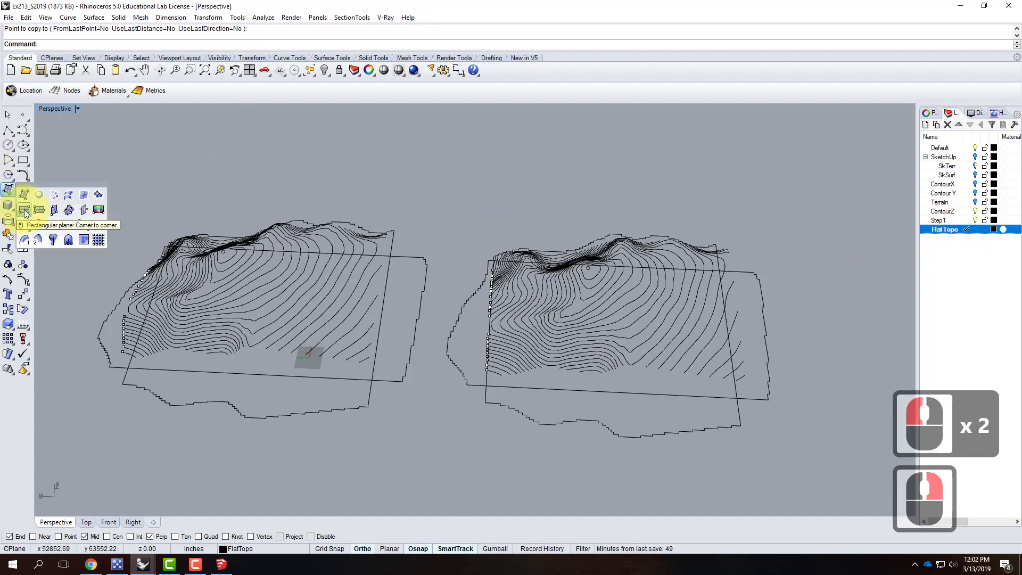
pyautogui.click(25, 213)
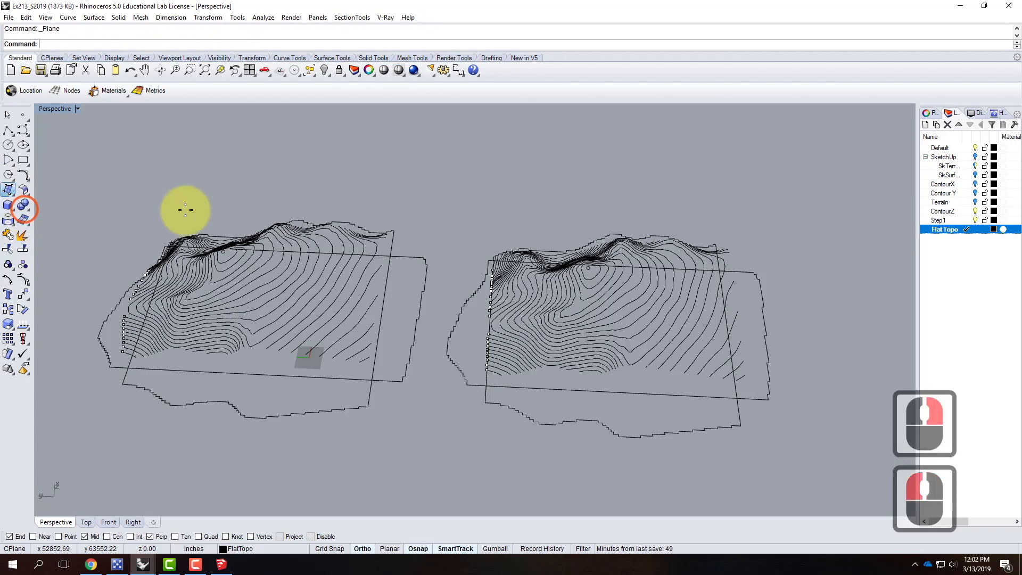
pyautogui.click(448, 203)
pyautogui.click(825, 495)
pyautogui.moveTo(825, 495)
pyautogui.mouseDown(button='right')
pyautogui.moveTo(696, 305)
pyautogui.moveTo(729, 418)
pyautogui.moveTo(676, 319)
pyautogui.moveTo(684, 326)
pyautogui.moveTo(424, 247)
pyautogui.mouseUp(button='right')
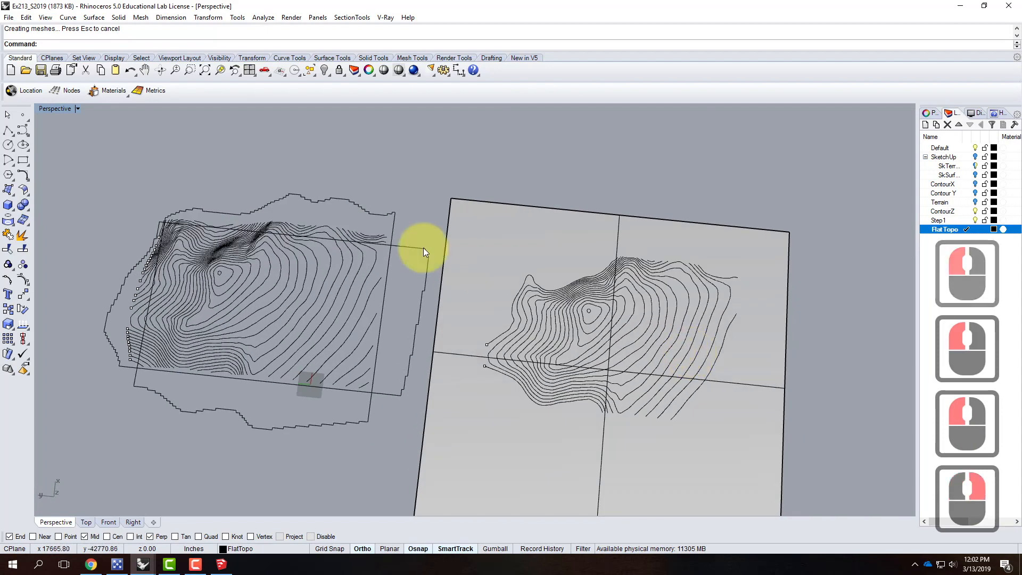
# Step: In the maximized Top view, select only the copied terrain's contour curves, excluding the plane, the four side profiles and the points
pyautogui.doubleClick(57, 109)
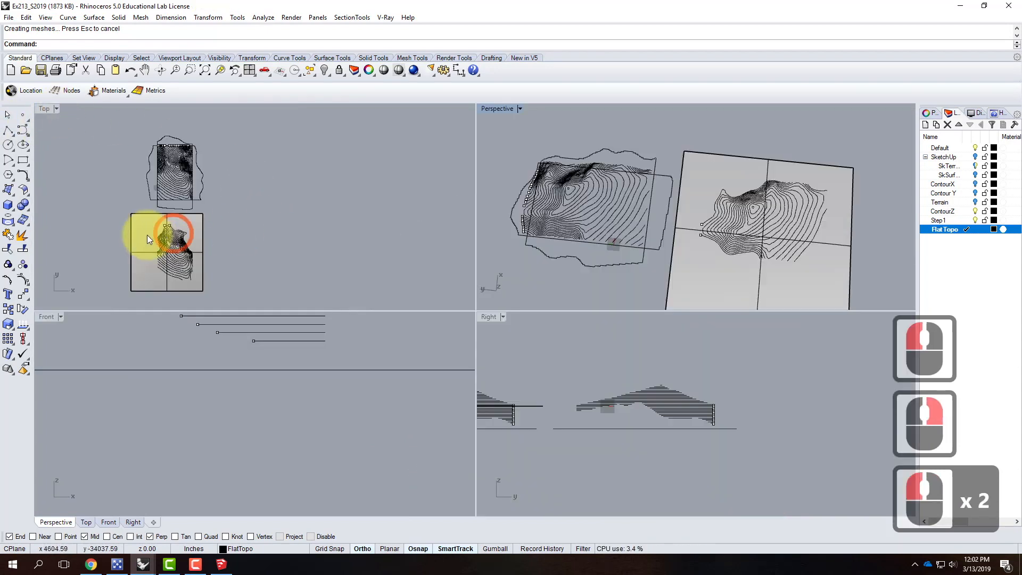
pyautogui.doubleClick(41, 108)
pyautogui.scroll(-3, 302, 299)
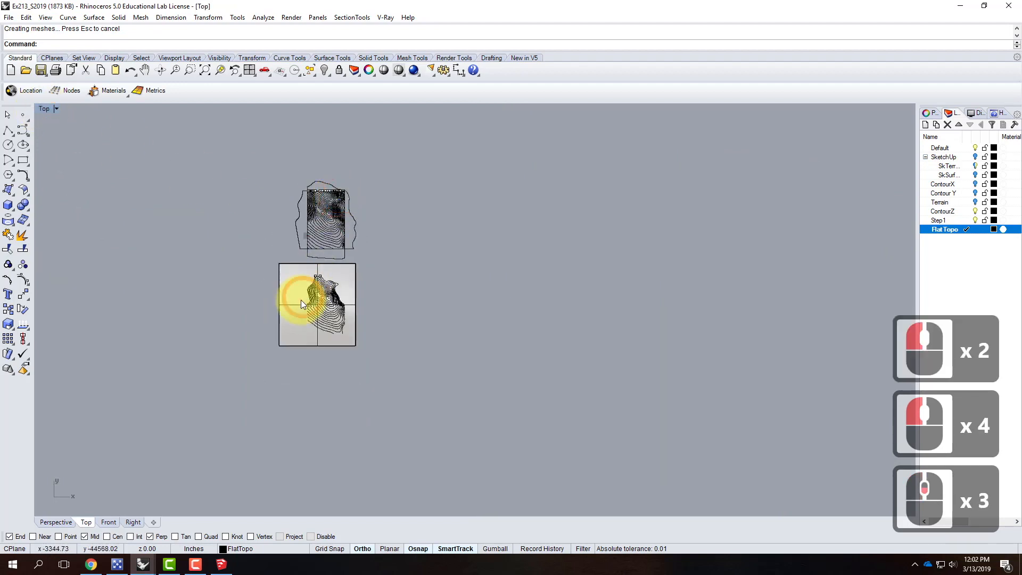
pyautogui.scroll(5, 301, 299)
pyautogui.moveTo(212, 188); pyautogui.dragTo(587, 451)
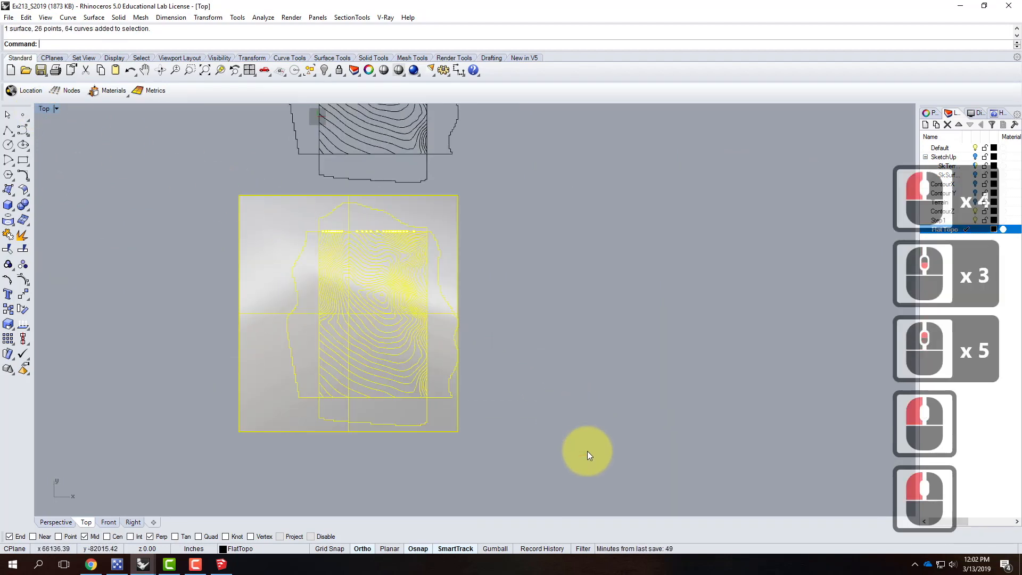
pyautogui.keyDown('ctrl'); pyautogui.click(426, 417); pyautogui.keyUp('ctrl')
pyautogui.keyDown('ctrl'); pyautogui.click(429, 413); pyautogui.keyUp('ctrl')
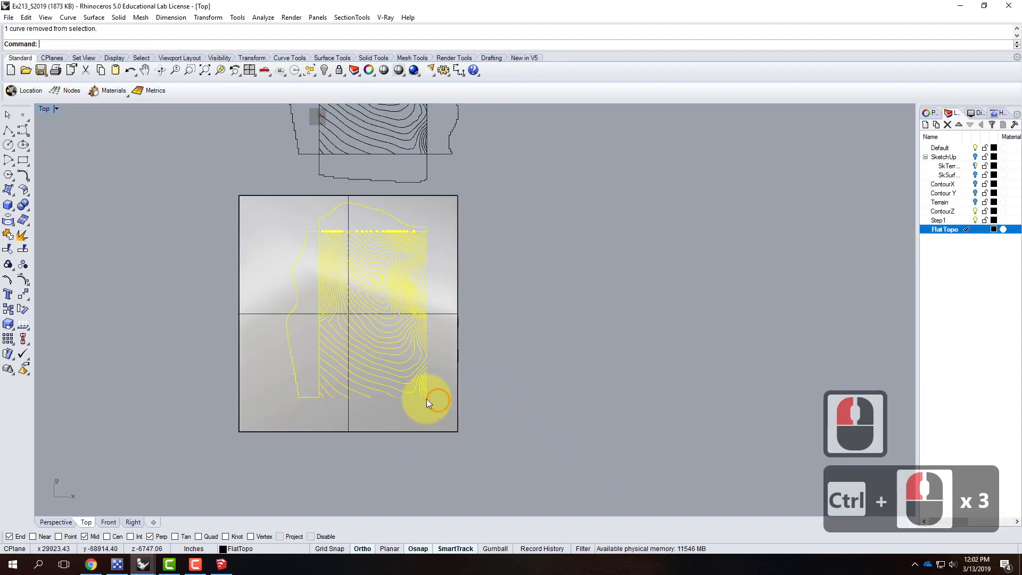
pyautogui.keyDown('ctrl'); pyautogui.click(319, 395); pyautogui.keyUp('ctrl')
pyautogui.keyDown('ctrl'); pyautogui.click(320, 233); pyautogui.keyUp('ctrl')
pyautogui.keyDown('ctrl'); pyautogui.click(386, 280); pyautogui.keyUp('ctrl')
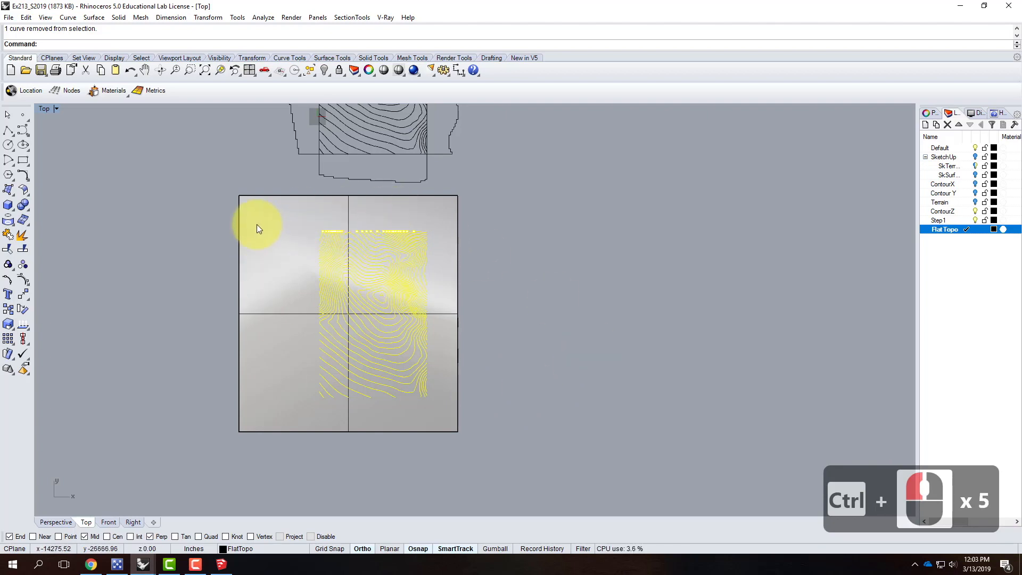
pyautogui.keyDown('ctrl'); pyautogui.moveTo(190, 215); pyautogui.dragTo(493, 237); pyautogui.keyUp('ctrl')
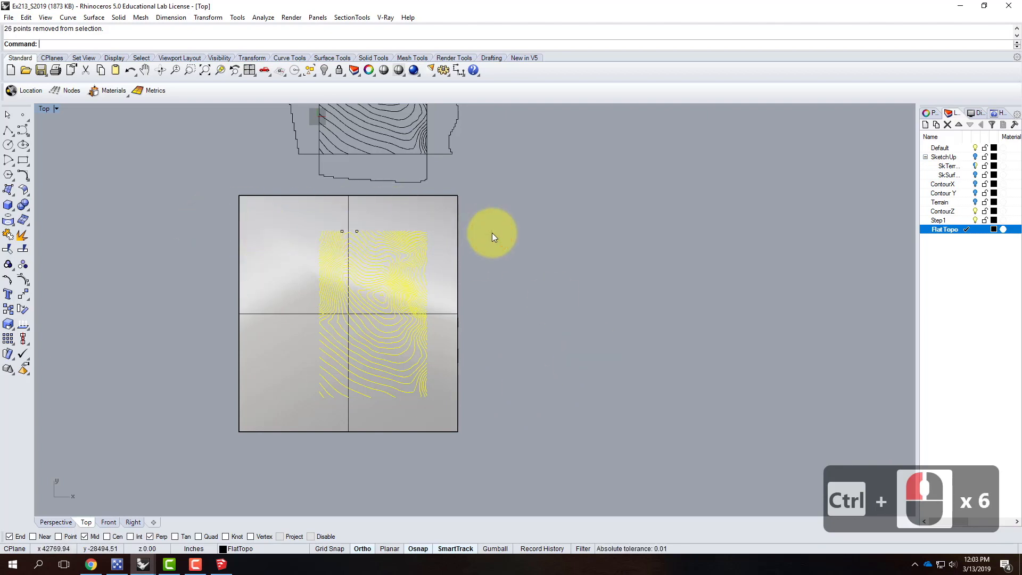
# Step: Project the selected contour curves onto the rectangular plane, keeping the originals and placing the output on the current layer
pyautogui.scroll(9, 380, 238)
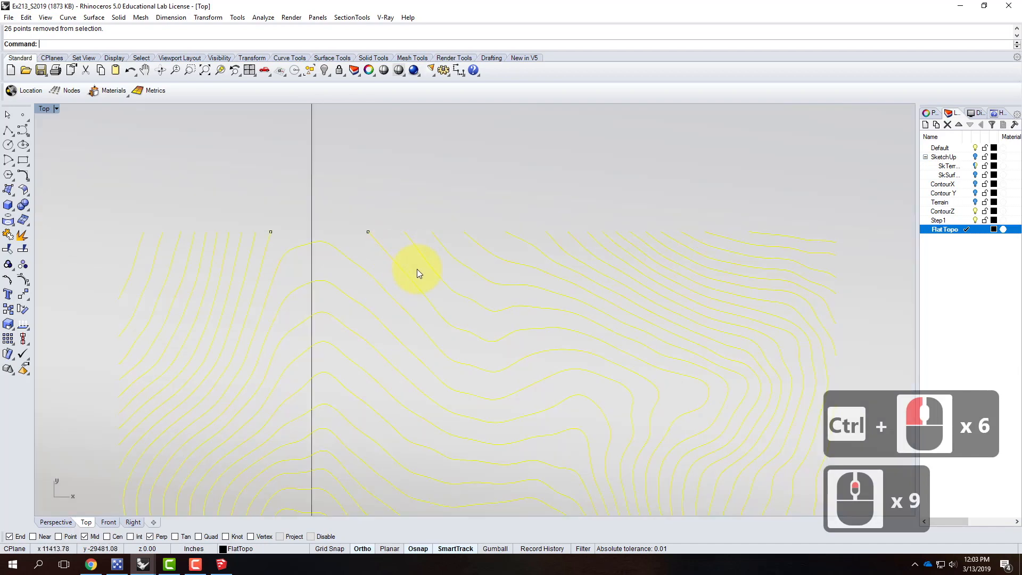
pyautogui.scroll(-8, 417, 269)
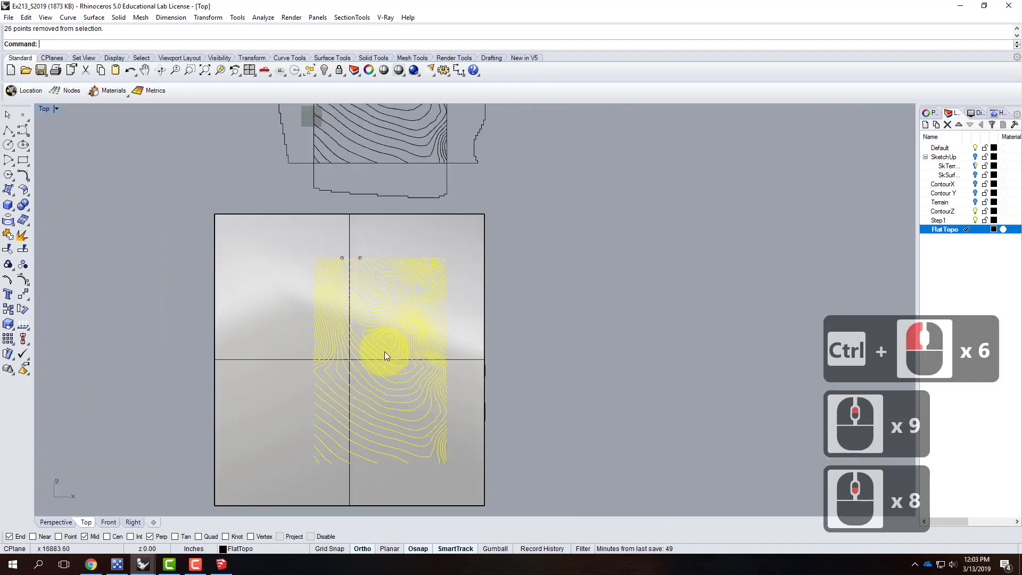
pyautogui.click(66, 17)
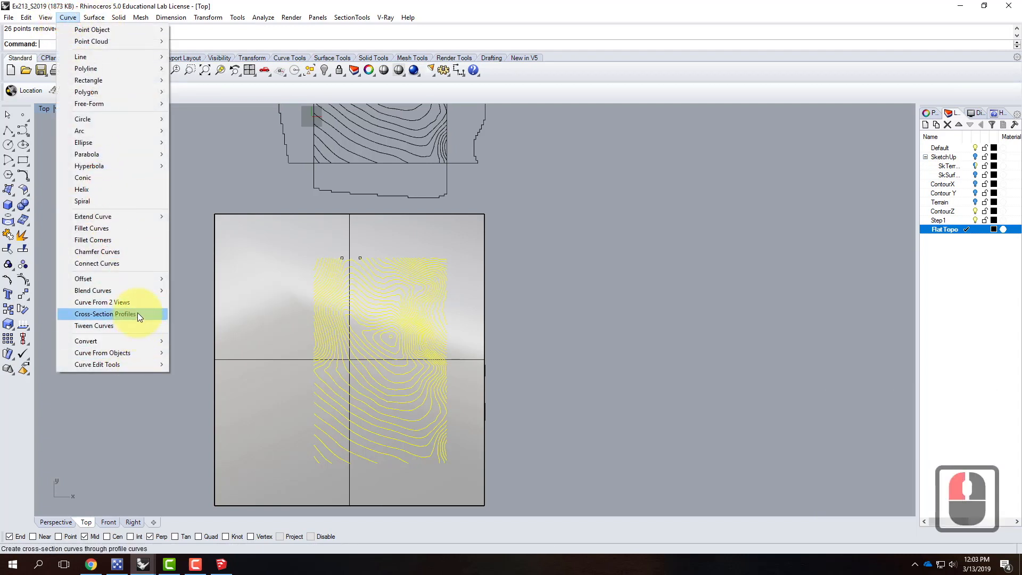
pyautogui.click(136, 354)
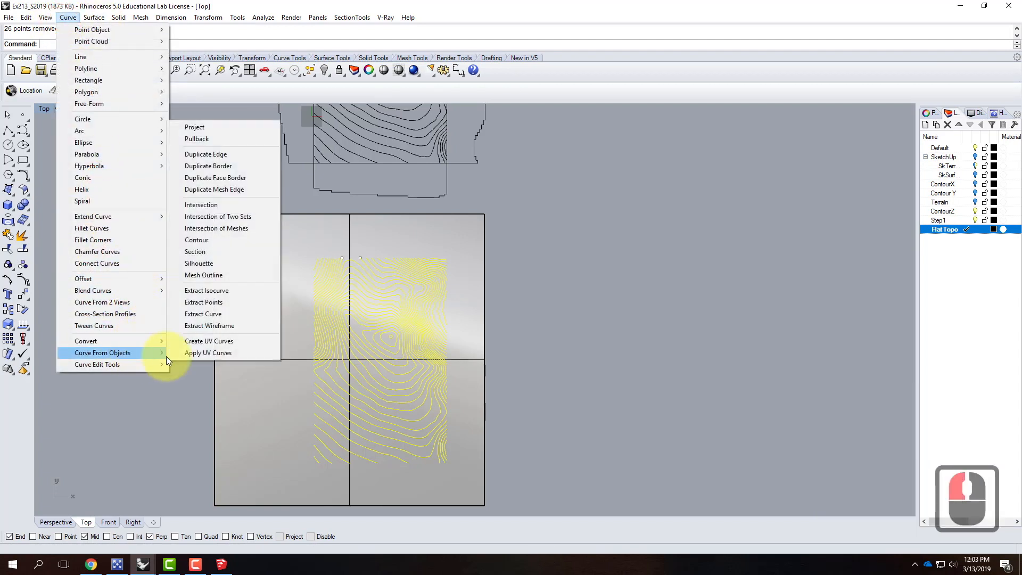
pyautogui.click(218, 130)
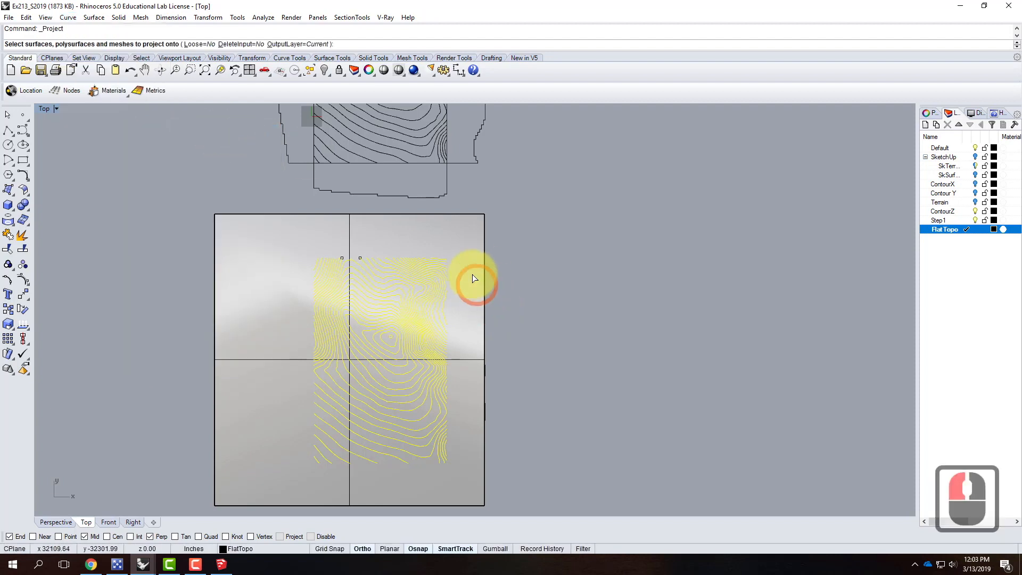
pyautogui.click(285, 270)
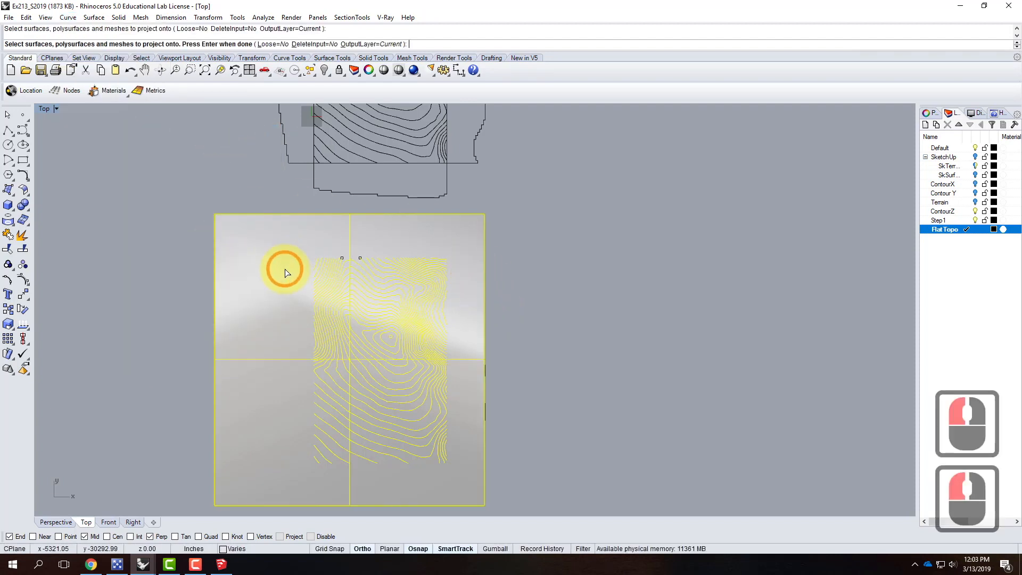
pyautogui.press('Return')
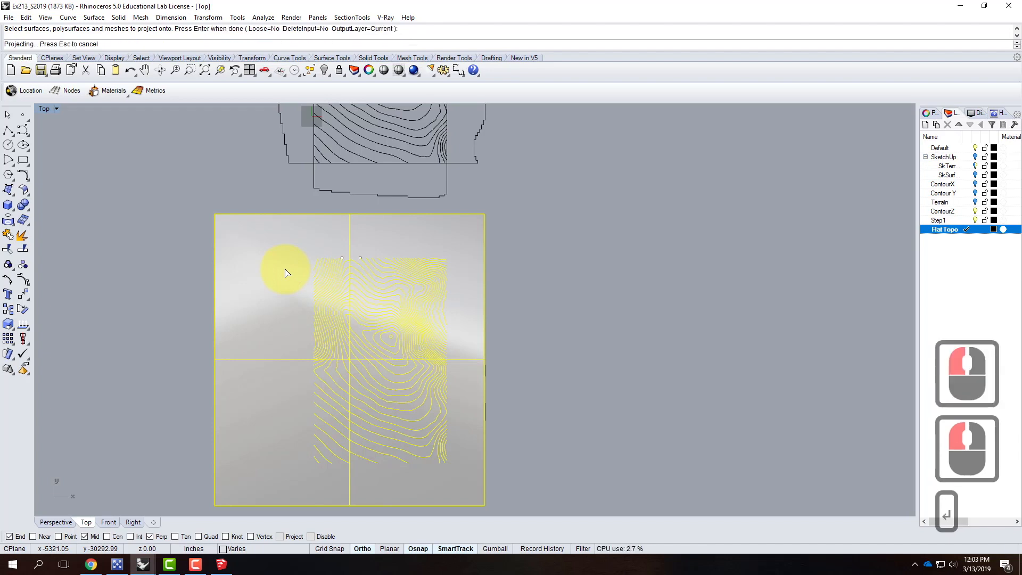
# Step: In the maximized Perspective view, move the projected flat contours off the plane into the empty area beyond it, then clear the selection
pyautogui.doubleClick(44, 109)
pyautogui.doubleClick(500, 108)
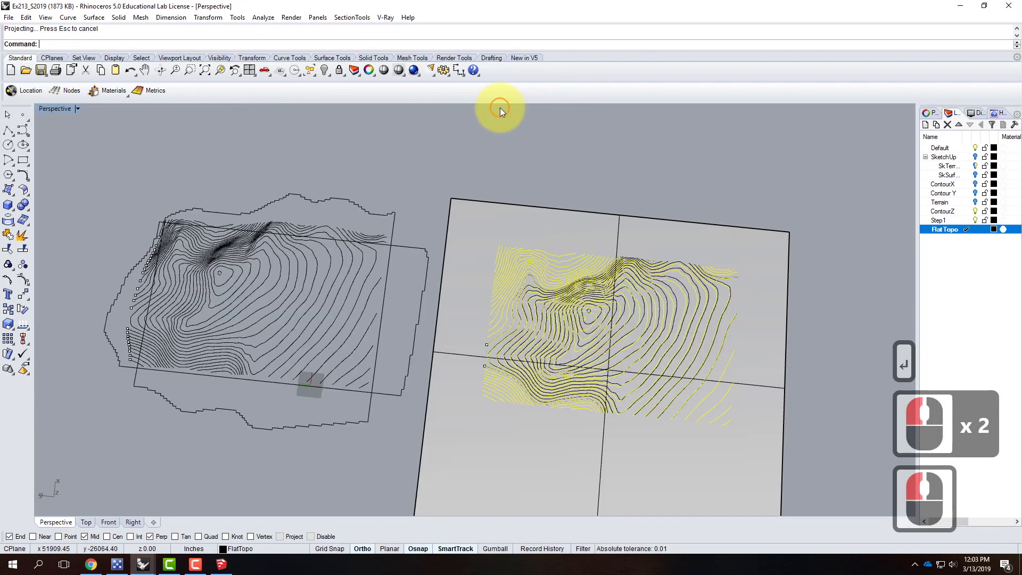
pyautogui.moveTo(634, 355)
pyautogui.mouseDown(button='right')
pyautogui.moveTo(633, 235)
pyautogui.moveTo(537, 235)
pyautogui.moveTo(662, 293)
pyautogui.moveTo(641, 337)
pyautogui.mouseUp(button='right')
pyautogui.write('move')
pyautogui.press('Return')
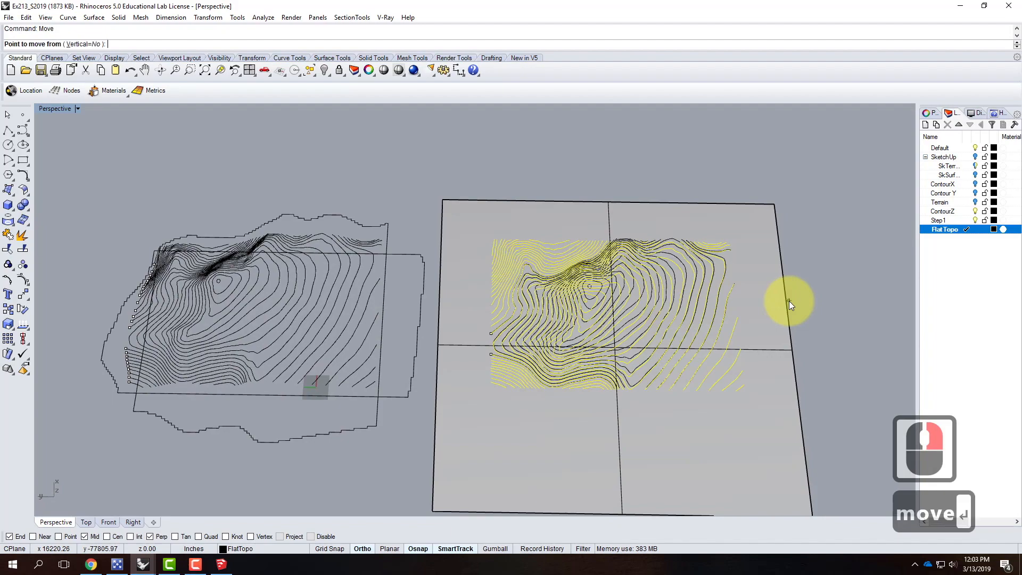
pyautogui.scroll(-4, 585, 322)
pyautogui.click(782, 349)
pyautogui.click(784, 266)
pyautogui.press('Escape')
# Step: Delete the rectangular plane surface underneath the terrain copy
pyautogui.scroll(4, 631, 254)
pyautogui.moveTo(630, 254); pyautogui.dragTo(717, 349, button='right')
pyautogui.click(692, 319)
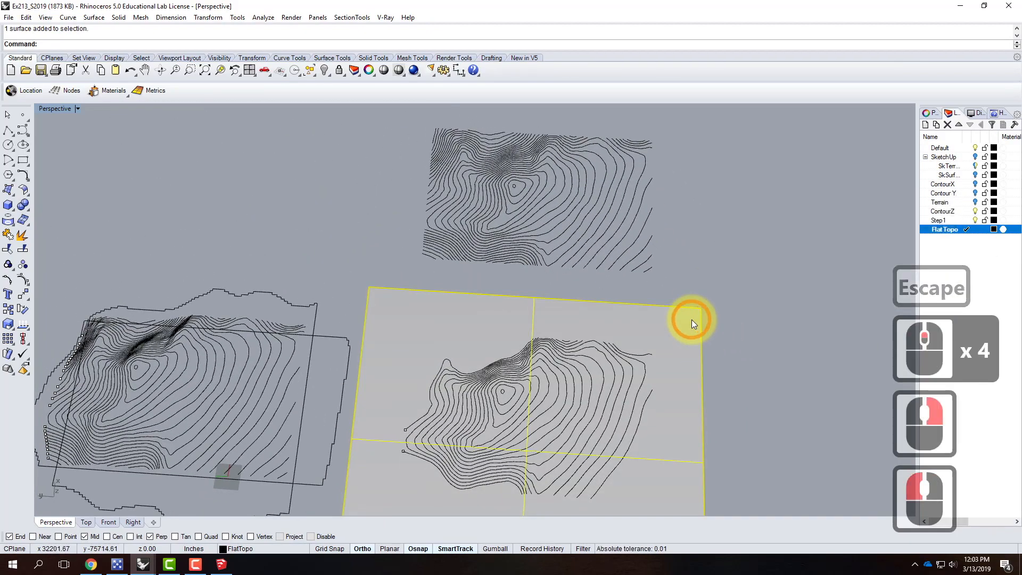
pyautogui.press('Delete')
# Step: Examine the projected flat contours up close and their placement beside the terrain copy
pyautogui.scroll(-2, 505, 287)
pyautogui.moveTo(506, 287); pyautogui.dragTo(507, 214, button='right')
pyautogui.scroll(3, 513, 216)
pyautogui.scroll(1, 522, 216)
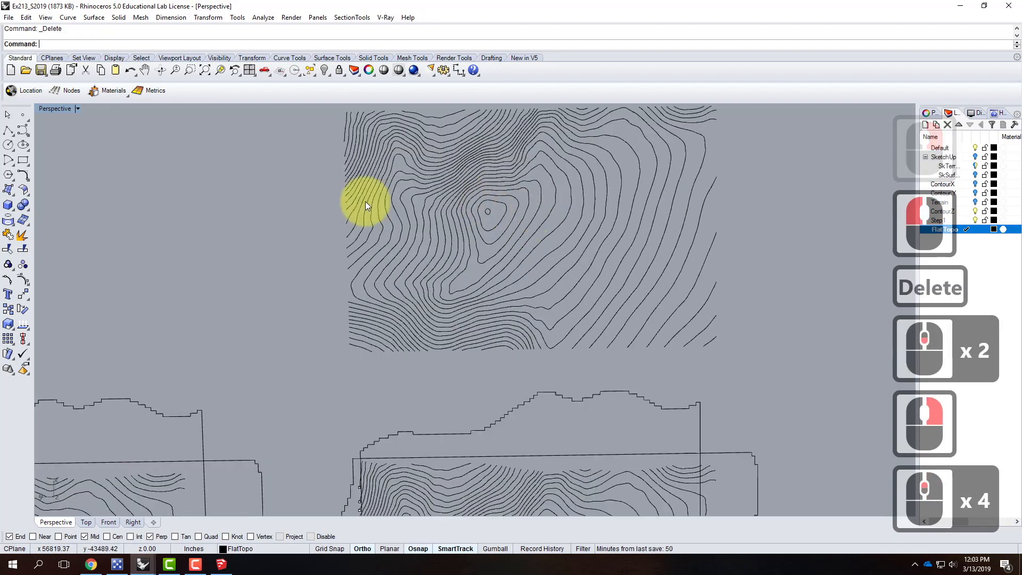
pyautogui.scroll(-4, 319, 320)
pyautogui.scroll(3, 344, 302)
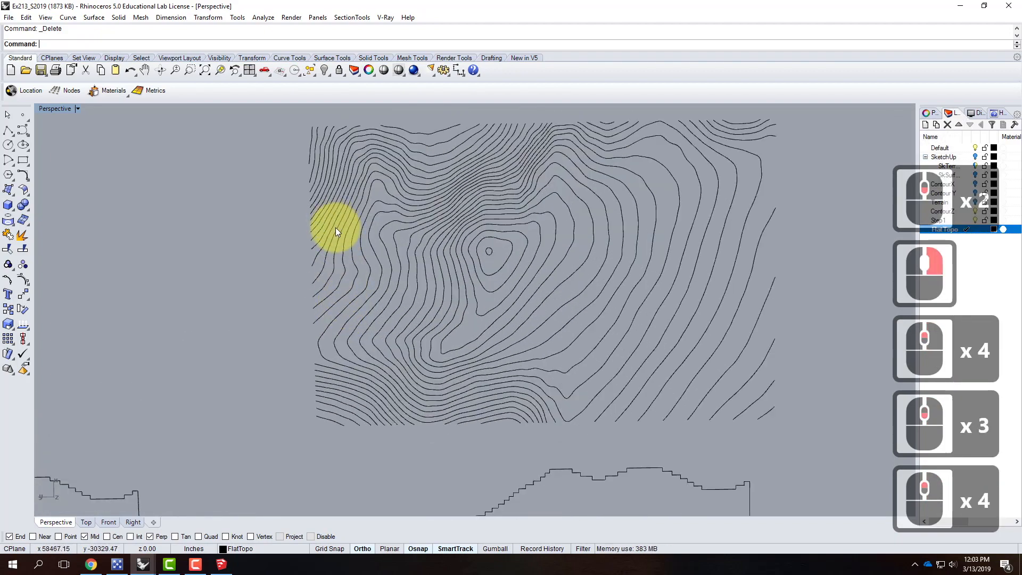
pyautogui.scroll(-2, 266, 258)
pyautogui.scroll(-2, 266, 259)
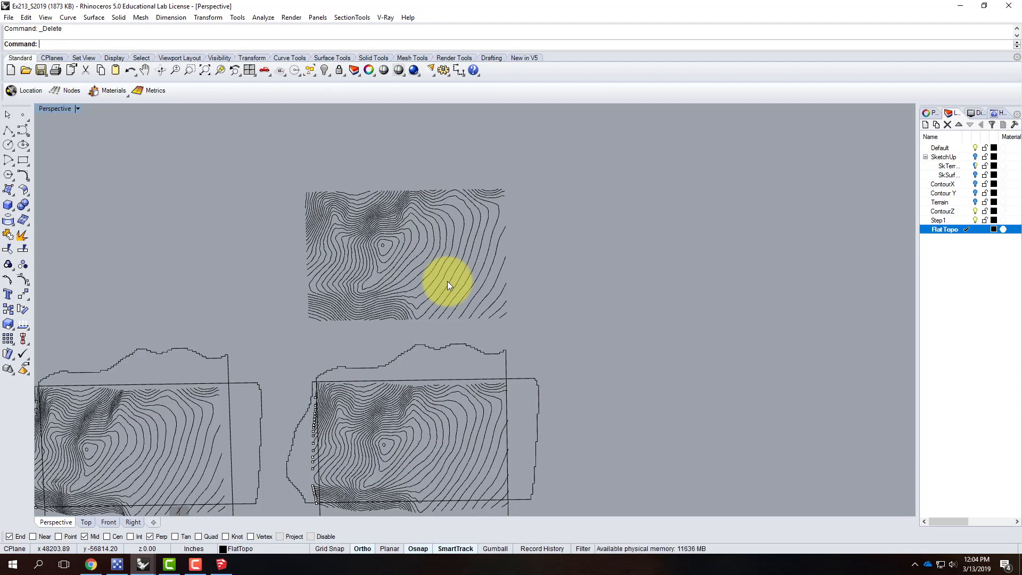
# Step: Create a new layer named LaserCut
pyautogui.click(925, 124)
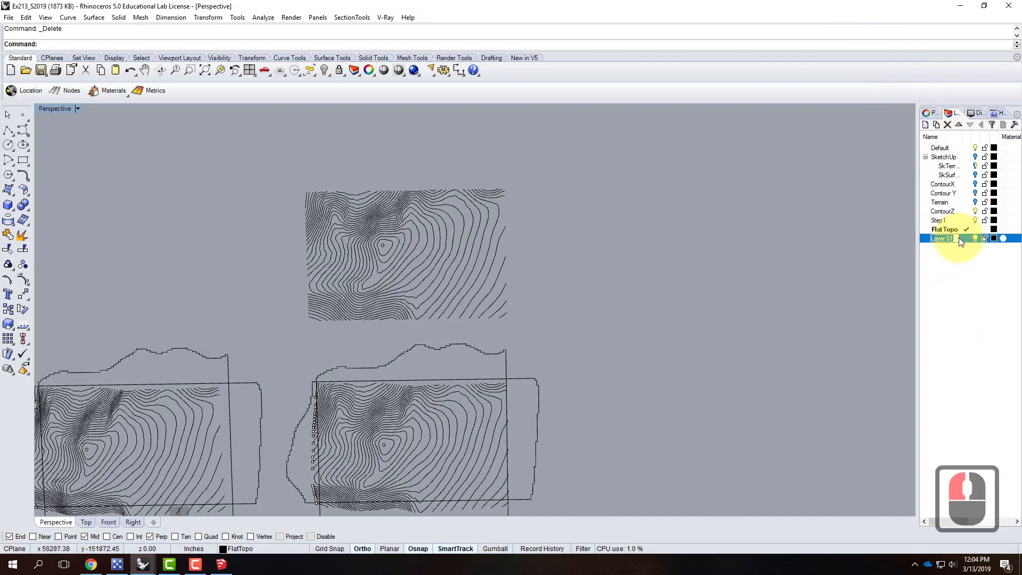
pyautogui.write('LaserCut')
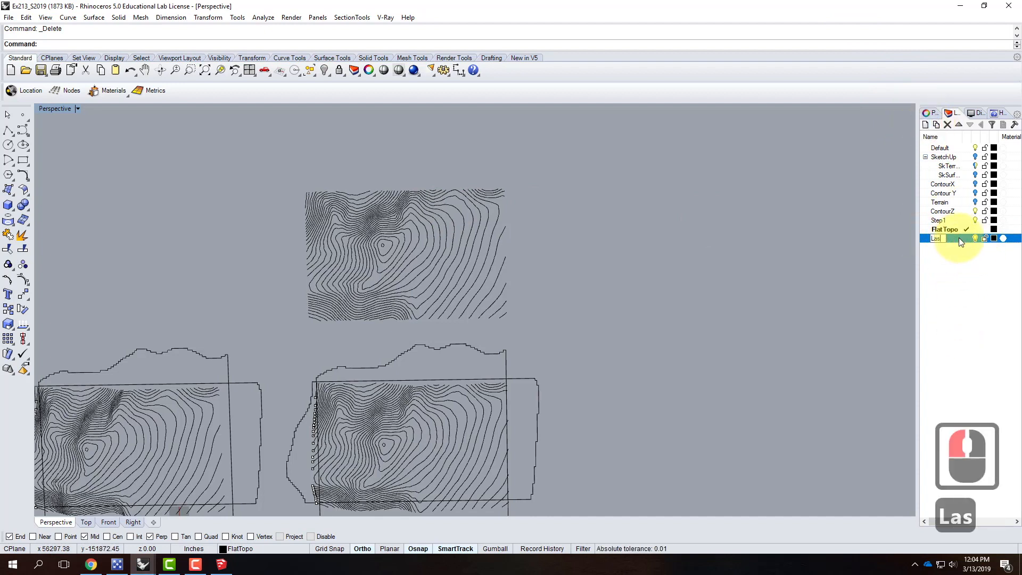
pyautogui.press('Return')
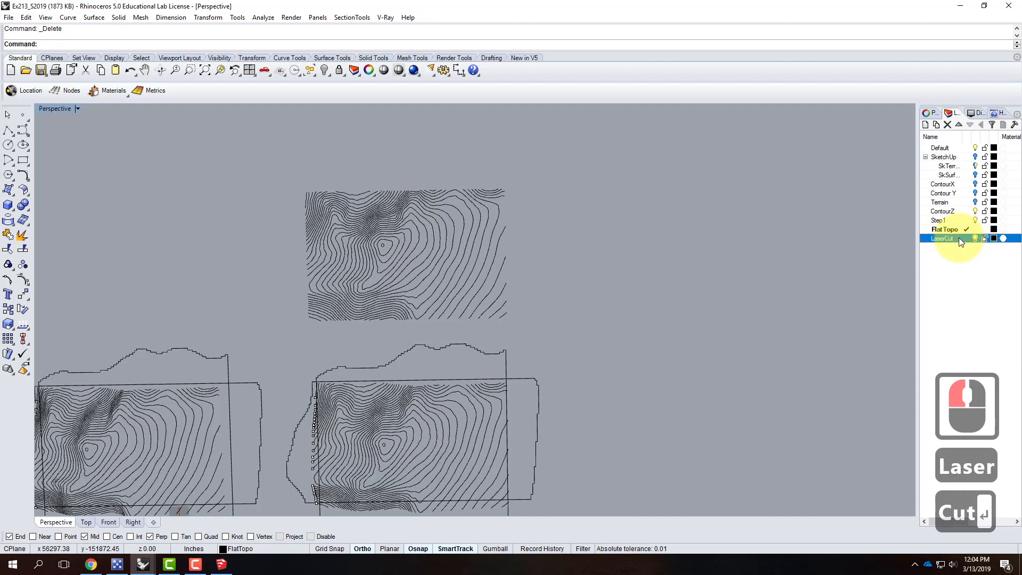
# Step: Add two sublayers named Cut and Engrave under the LaserCut layer
pyautogui.click(959, 238)
pyautogui.click(957, 245)
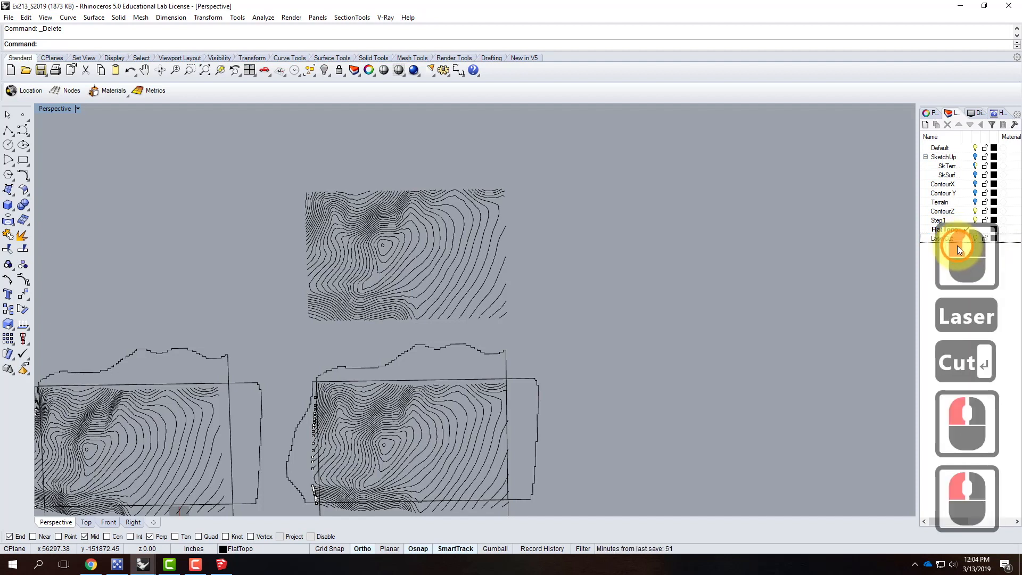
pyautogui.click(934, 238)
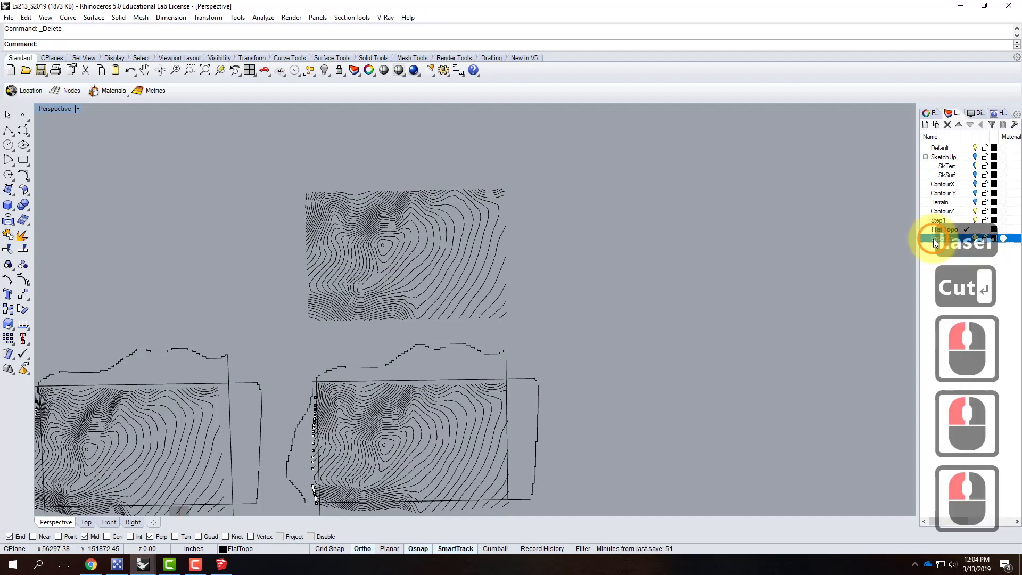
pyautogui.click(935, 126)
pyautogui.write('Cut')
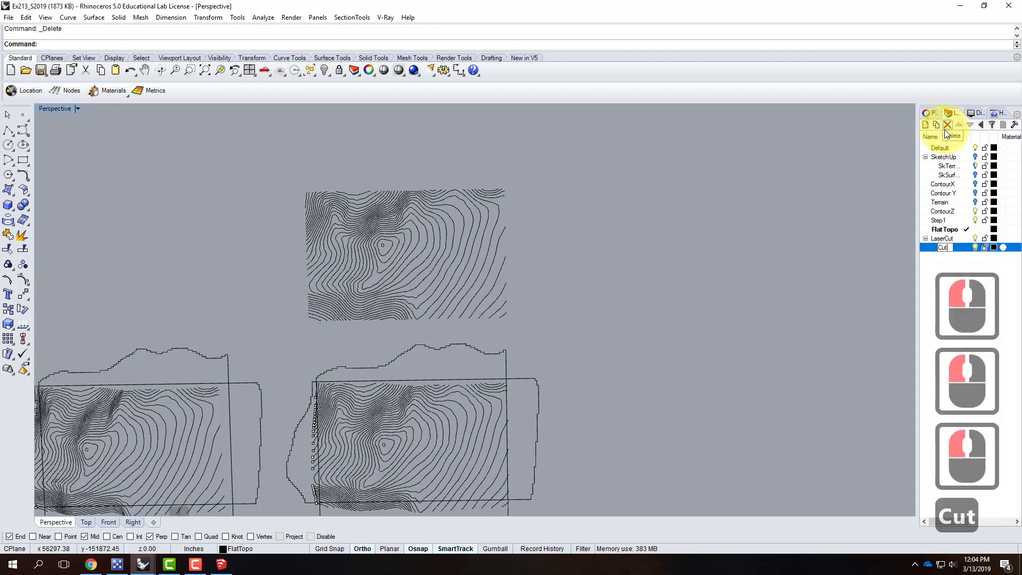
pyautogui.click(948, 238)
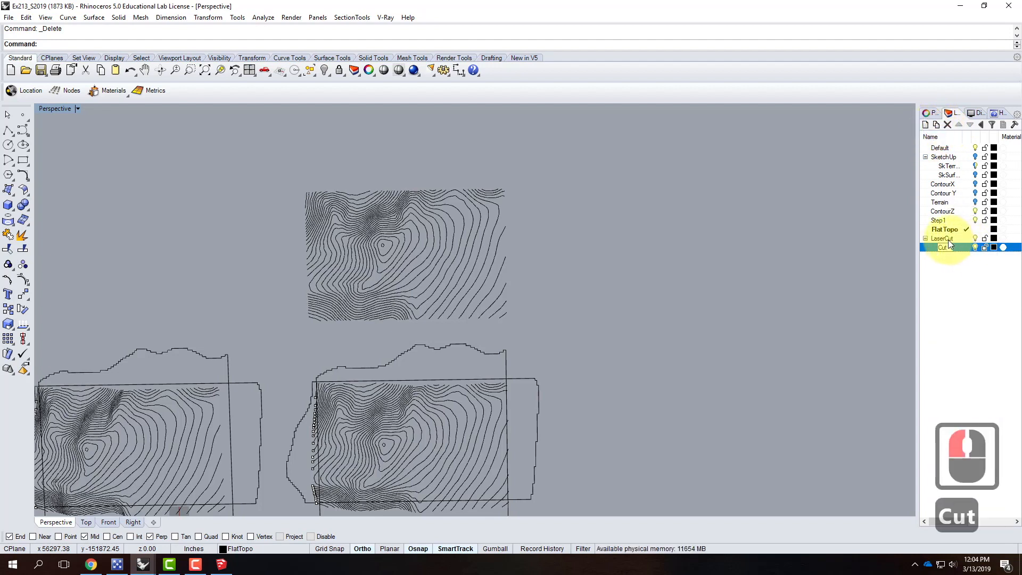
pyautogui.click(937, 126)
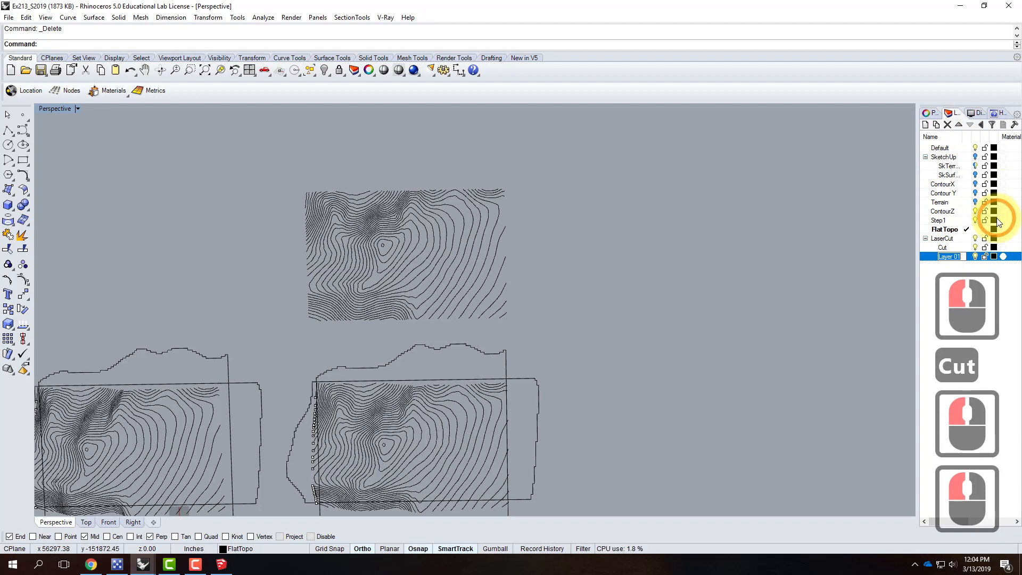
pyautogui.write('Engrave')
pyautogui.press('Return')
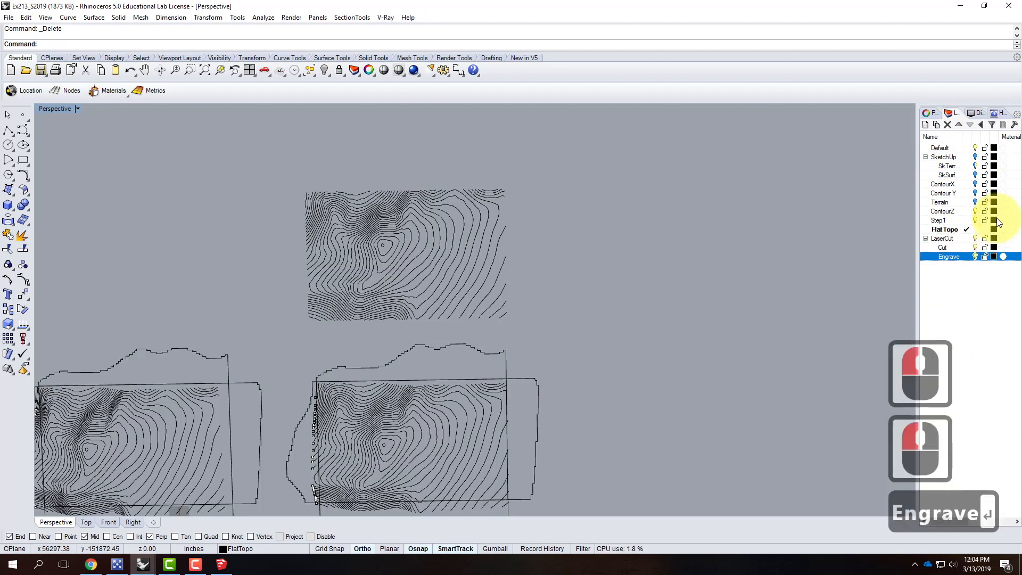
# Step: Set the Cut sublayer's color to Red and the Engrave sublayer's color to Blue
pyautogui.click(947, 237)
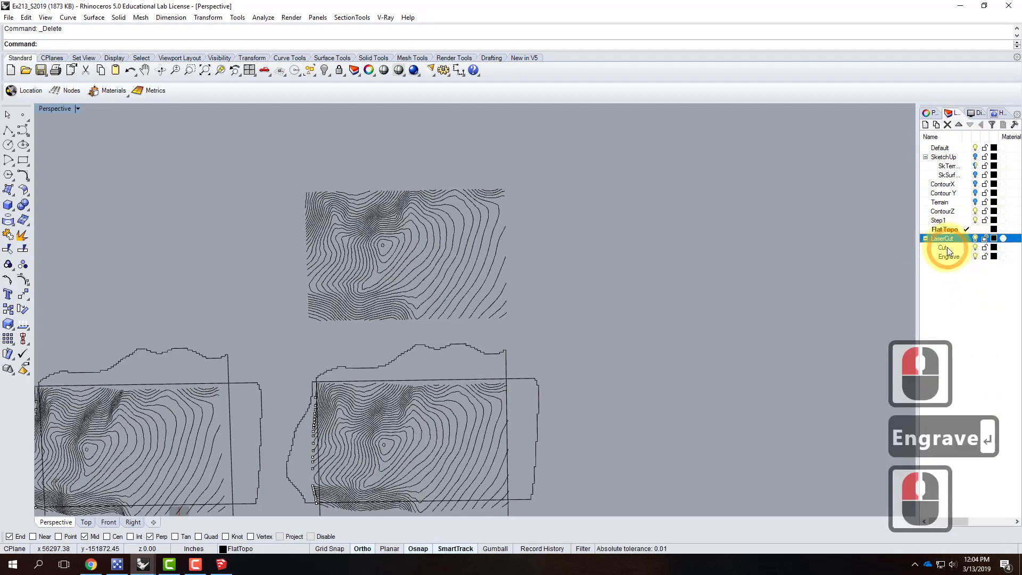
pyautogui.click(944, 248)
pyautogui.click(947, 257)
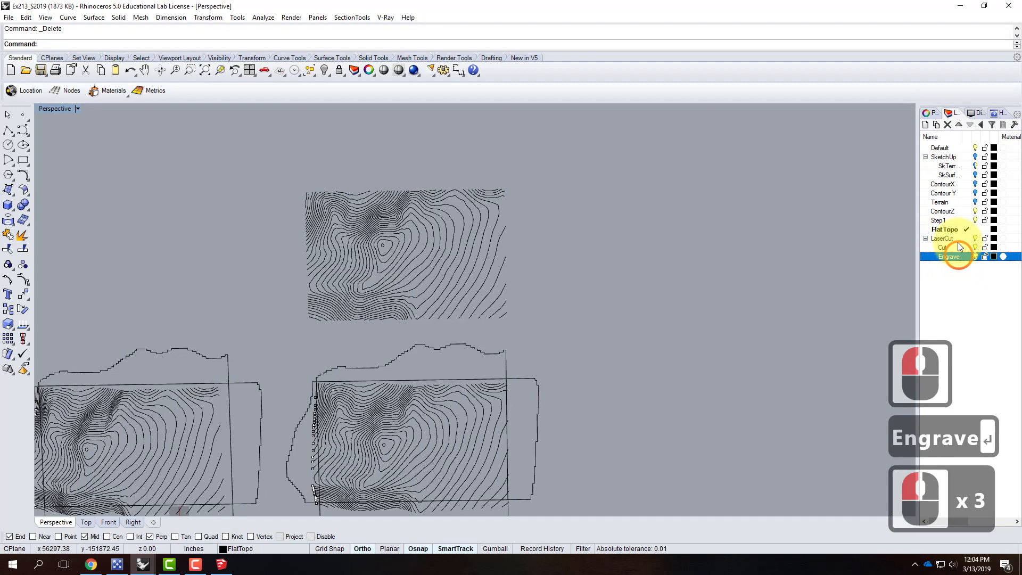
pyautogui.click(994, 247)
pyautogui.click(423, 233)
pyautogui.click(553, 375)
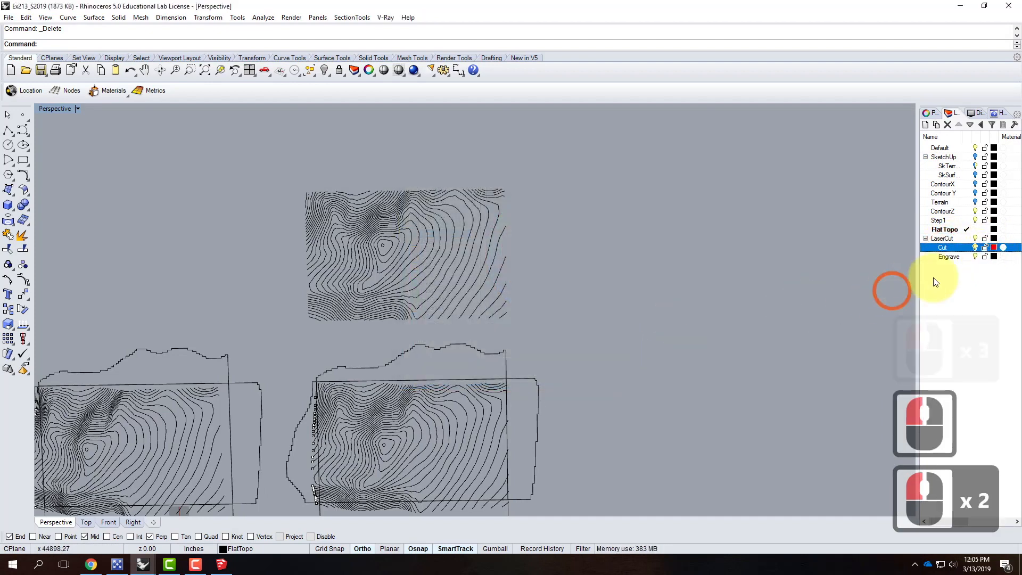
pyautogui.click(994, 256)
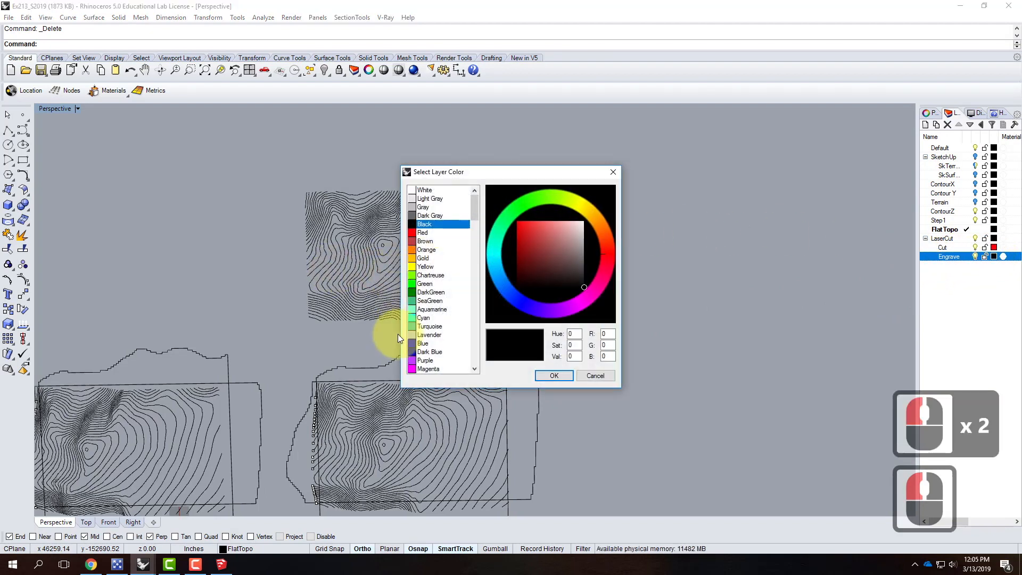
pyautogui.click(423, 343)
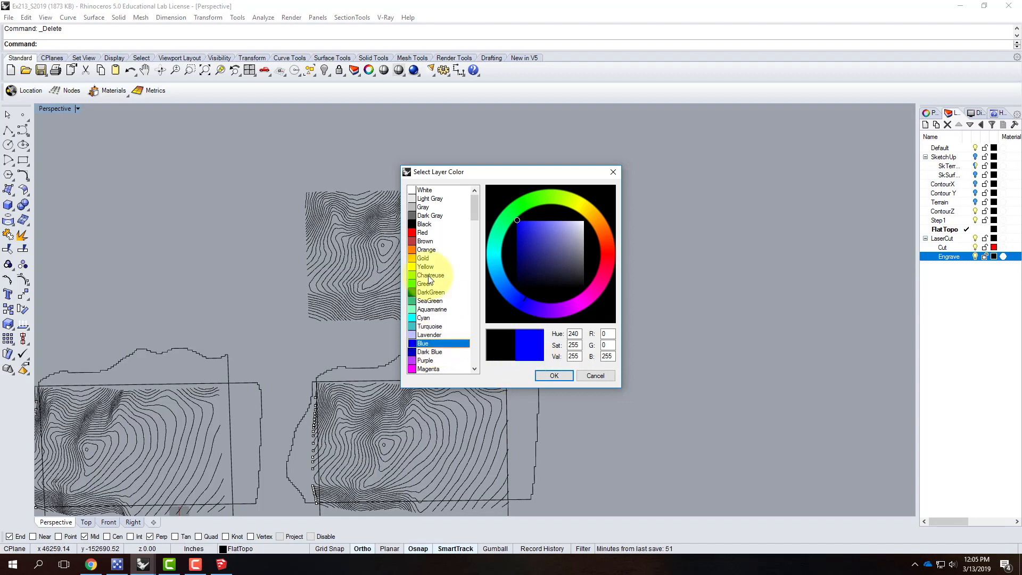
pyautogui.click(566, 375)
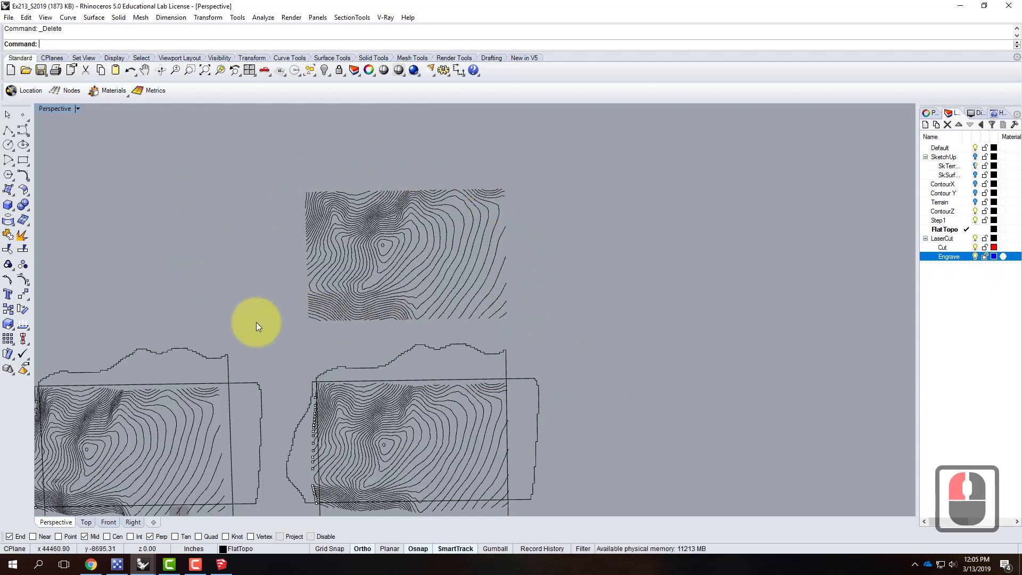
# Step: Compare the flat contour set with the two terrain versions and their unfolded side profiles
pyautogui.scroll(-2, 513, 259)
pyautogui.scroll(2, 515, 289)
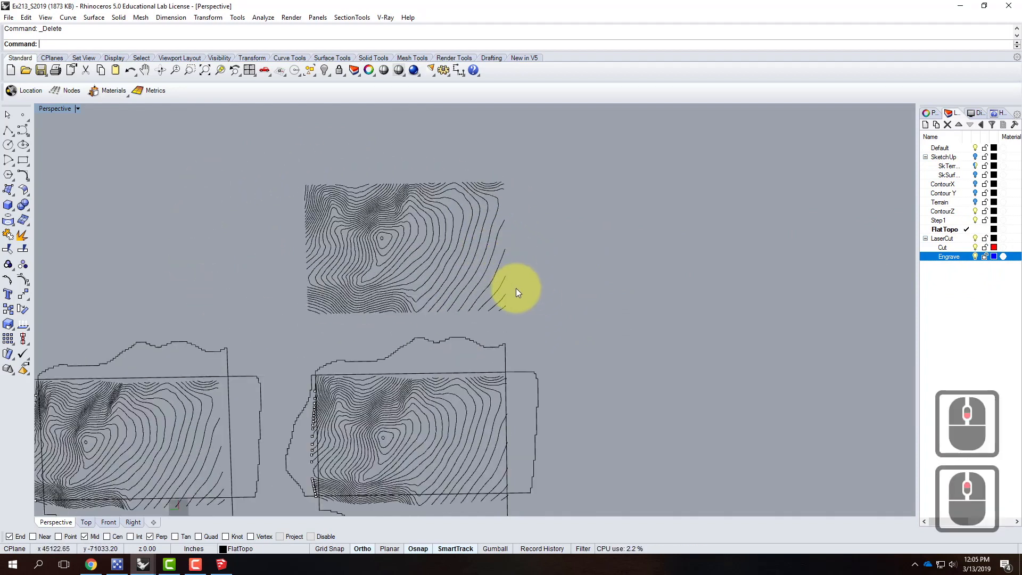
pyautogui.scroll(2, 511, 314)
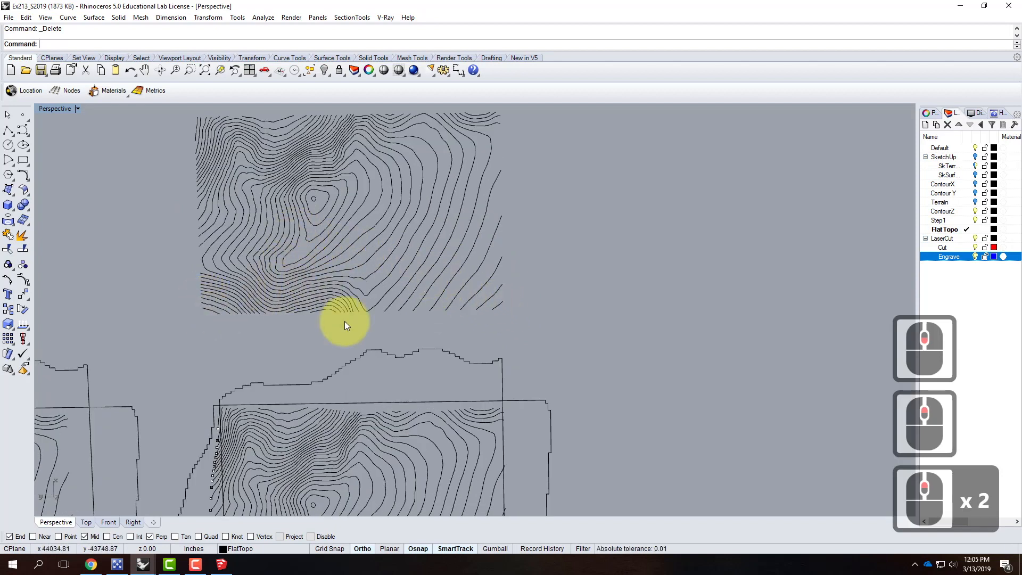
pyautogui.scroll(-2, 330, 314)
pyautogui.scroll(-4, 381, 244)
pyautogui.scroll(2, 308, 311)
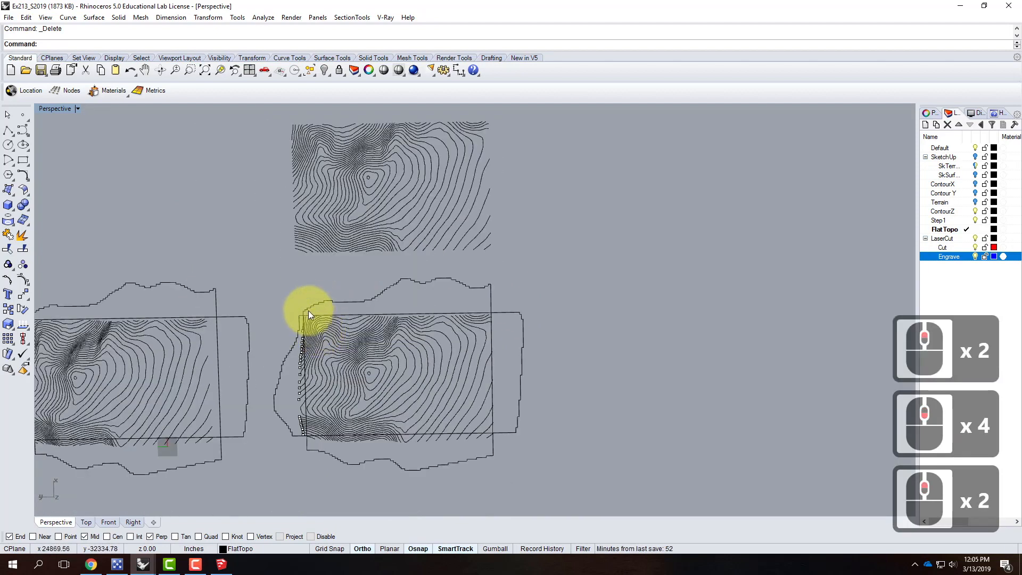
pyautogui.scroll(1, 305, 225)
pyautogui.scroll(-2, 315, 175)
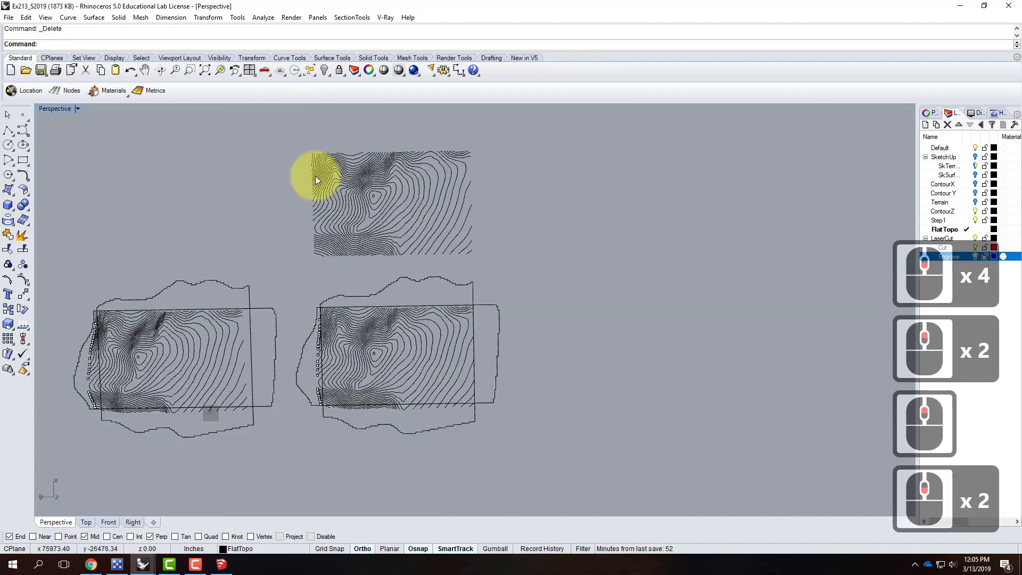
# Step: Select every other contour in the flat contour set, starting with the outermost curve at its upper-left corner and working inward
pyautogui.scroll(5, 317, 151)
pyautogui.click(307, 123)
pyautogui.scroll(-3, 319, 230)
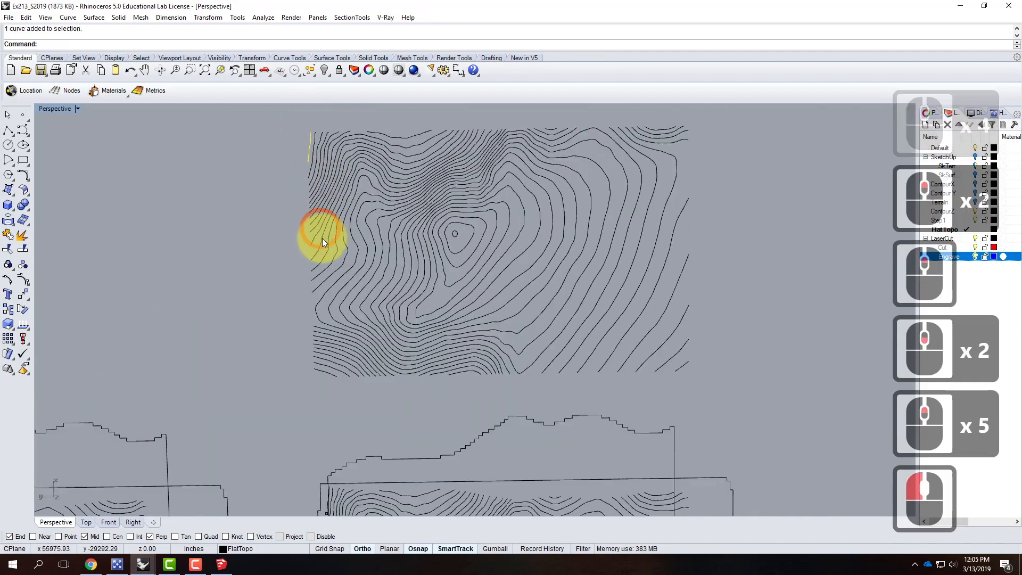
pyautogui.scroll(5, 318, 185)
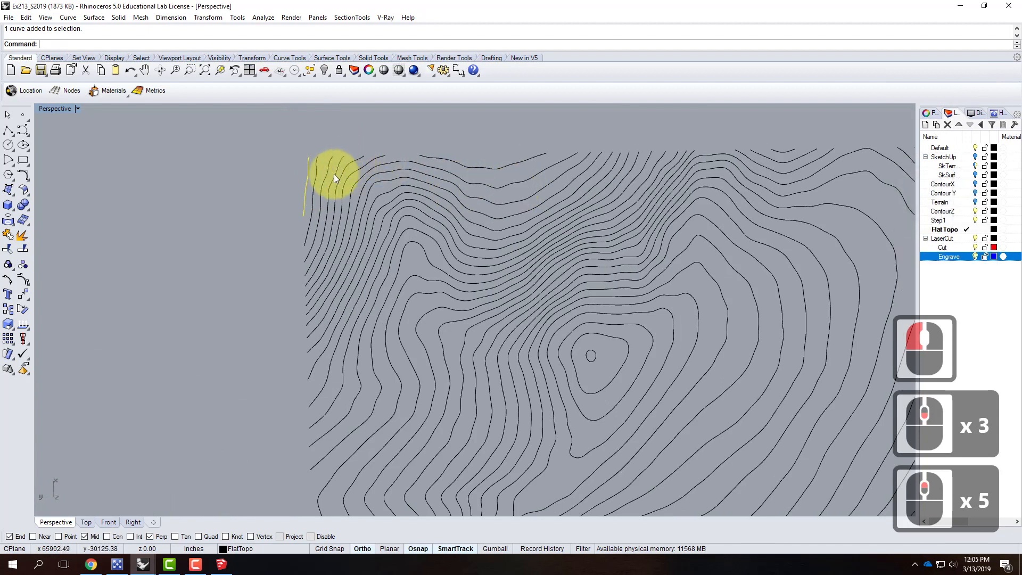
pyautogui.keyDown('shift'); pyautogui.click(322, 196); pyautogui.keyUp('shift')
pyautogui.keyDown('shift'); pyautogui.click(335, 196); pyautogui.keyUp('shift')
pyautogui.keyDown('shift'); pyautogui.click(369, 205); pyautogui.keyUp('shift')
pyautogui.keyDown('shift'); pyautogui.click(386, 217); pyautogui.keyUp('shift')
pyautogui.keyDown('shift'); pyautogui.click(372, 222); pyautogui.keyUp('shift')
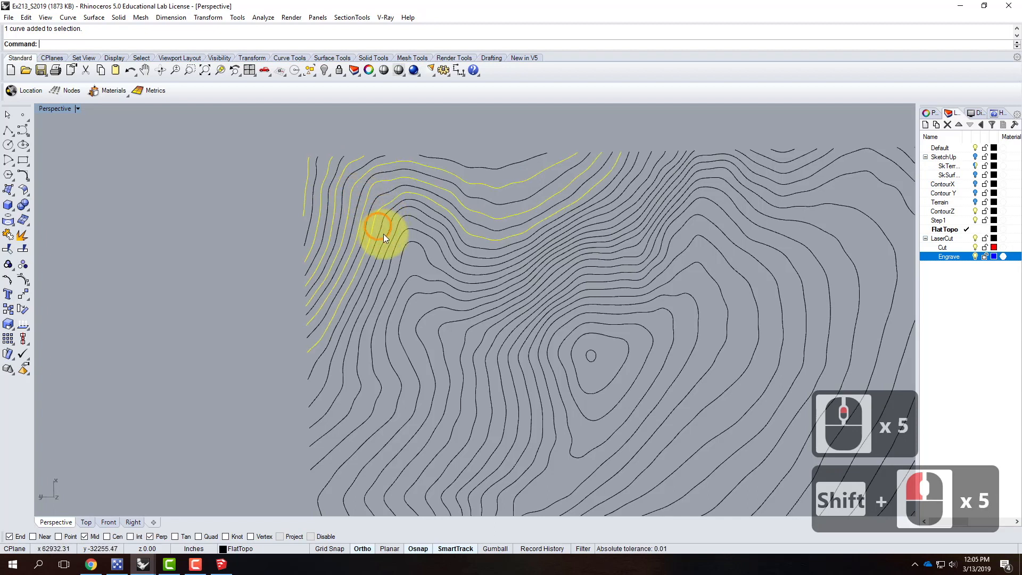
pyautogui.keyDown('shift'); pyautogui.click(384, 240); pyautogui.keyUp('shift')
pyautogui.keyDown('shift'); pyautogui.click(401, 268); pyautogui.keyUp('shift')
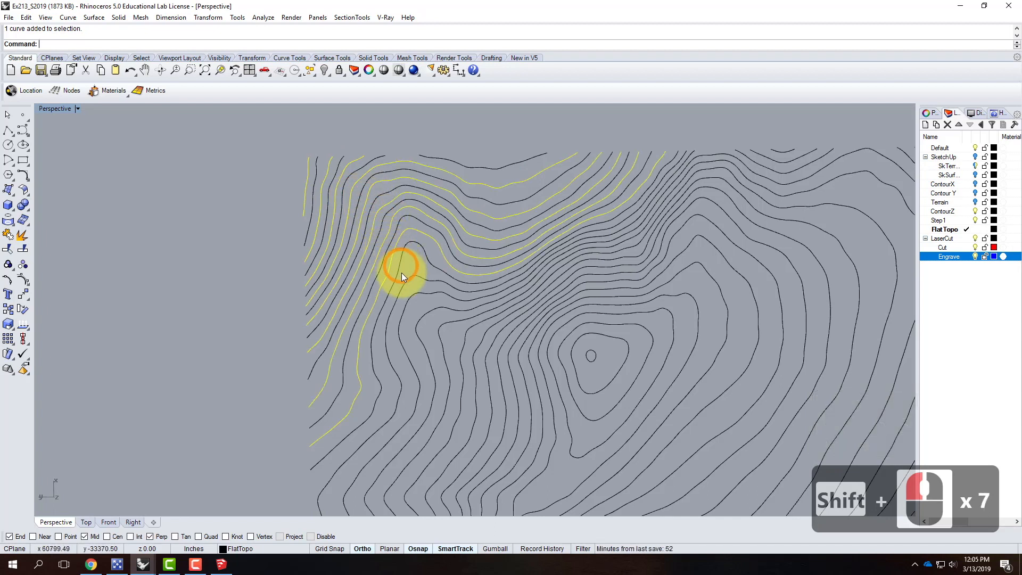
pyautogui.keyDown('shift'); pyautogui.click(427, 222); pyautogui.keyUp('shift')
# Step: Add every other contour from the mid-slope up to the hill's peak to the selection, leaving the small summit circle out
pyautogui.scroll(-3, 418, 190)
pyautogui.scroll(4, 426, 239)
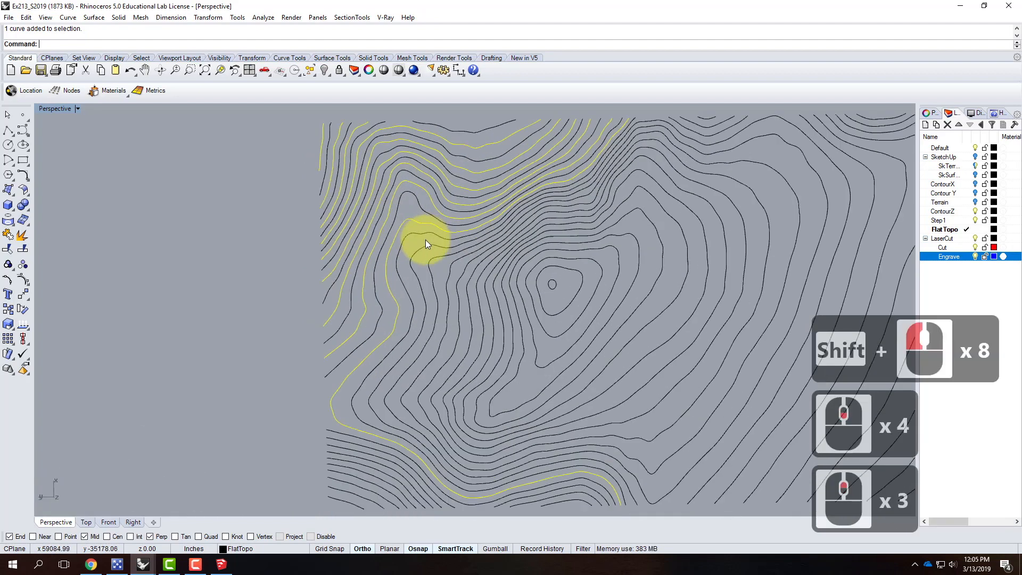
pyautogui.keyDown('shift'); pyautogui.click(421, 261); pyautogui.keyUp('shift')
pyautogui.keyDown('shift'); pyautogui.click(477, 285); pyautogui.keyUp('shift')
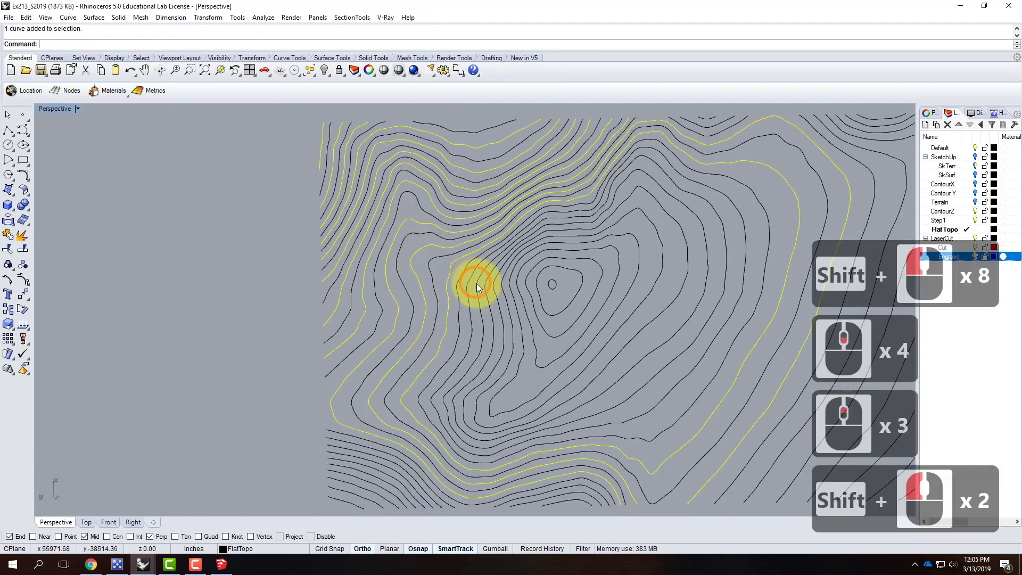
pyautogui.keyDown('shift'); pyautogui.click(479, 284); pyautogui.keyUp('shift')
pyautogui.keyDown('shift'); pyautogui.click(497, 283); pyautogui.keyUp('shift')
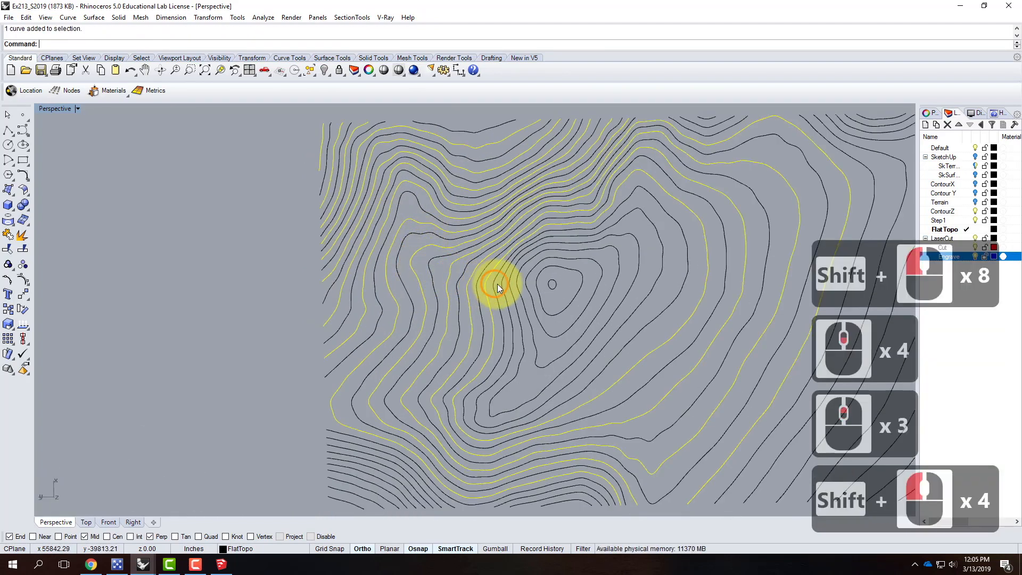
pyautogui.keyDown('shift'); pyautogui.click(514, 283); pyautogui.keyUp('shift')
pyautogui.keyDown('shift'); pyautogui.click(527, 283); pyautogui.keyUp('shift')
pyautogui.keyDown('shift'); pyautogui.click(556, 280); pyautogui.keyUp('shift')
pyautogui.scroll(-4, 519, 261)
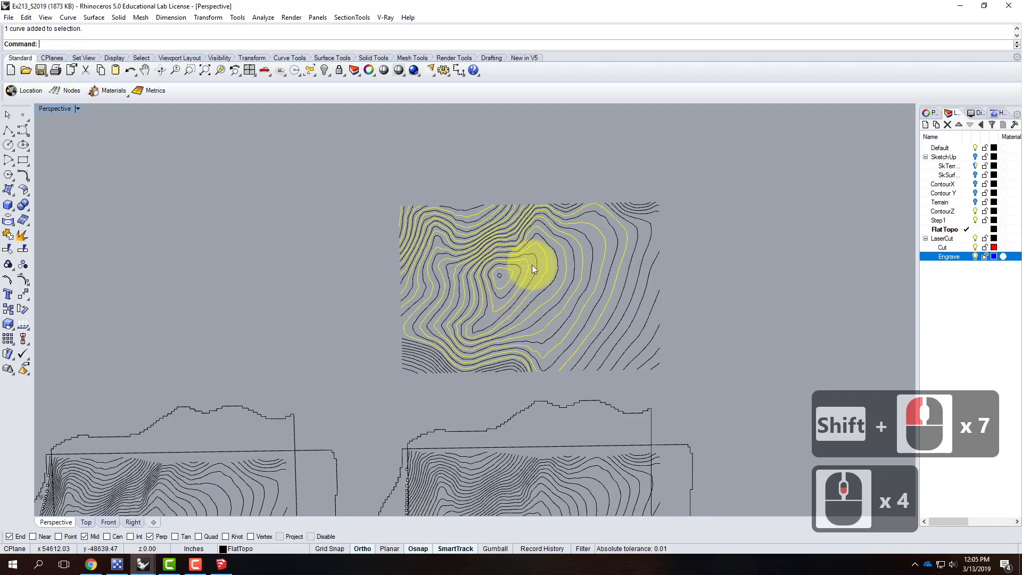
# Step: Add the alternate contours along the flat set's upper edge and in its upper-right corner to the selection
pyautogui.scroll(5, 507, 215)
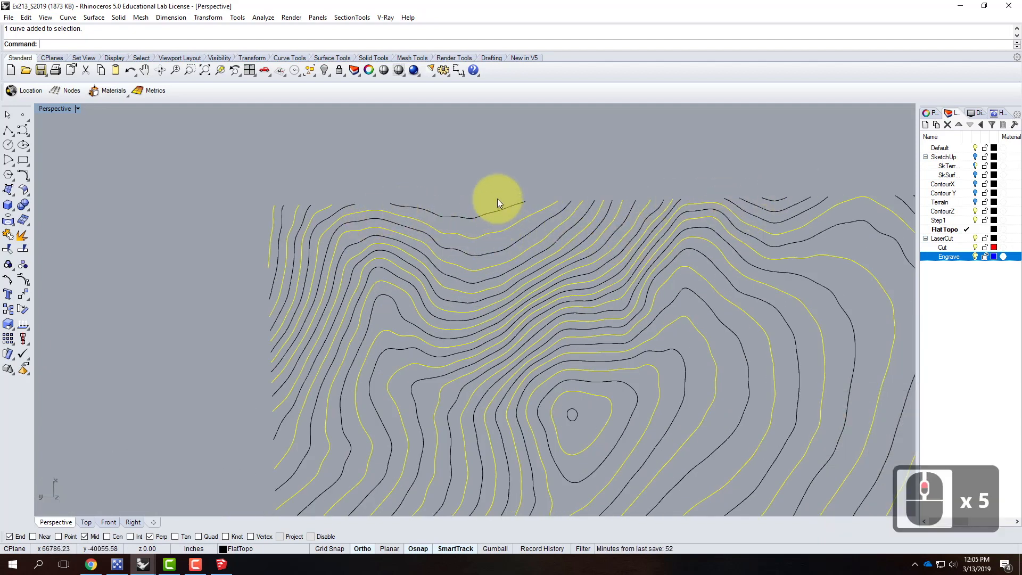
pyautogui.scroll(-2, 276, 223)
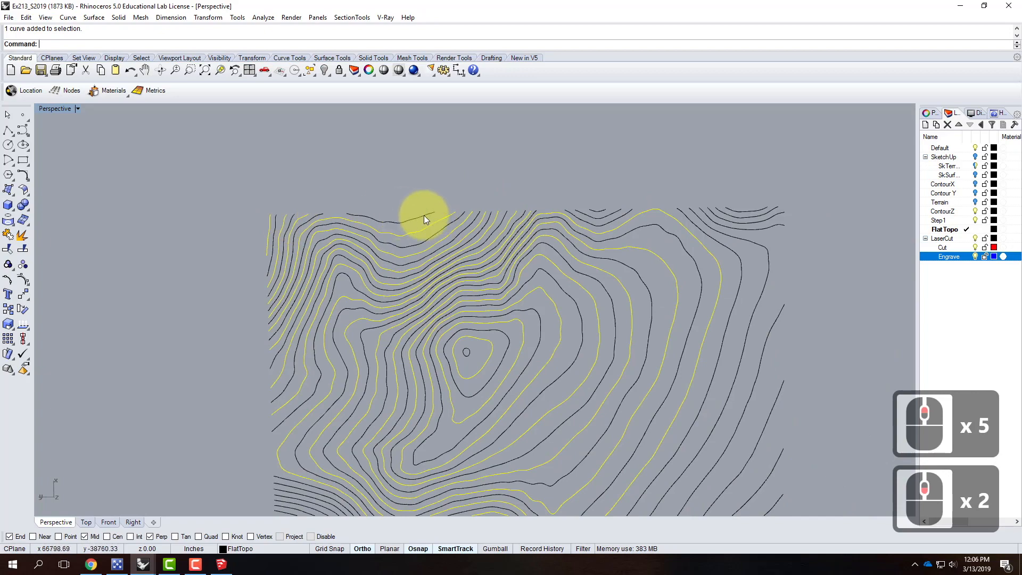
pyautogui.scroll(4, 607, 216)
pyautogui.keyDown('shift'); pyautogui.click(587, 222); pyautogui.keyUp('shift')
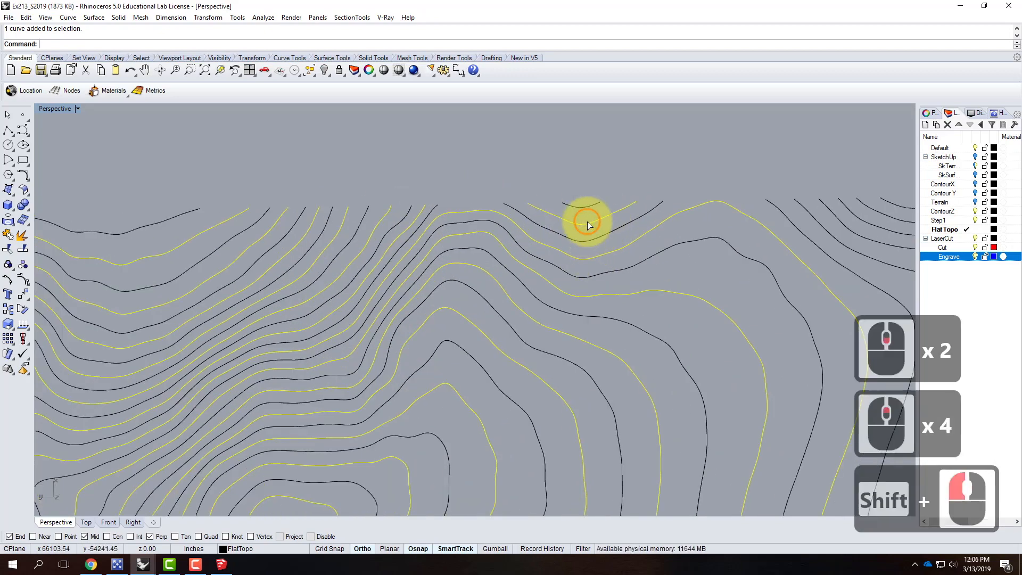
pyautogui.scroll(-4, 287, 245)
pyautogui.scroll(1, 519, 250)
pyautogui.scroll(2, 519, 250)
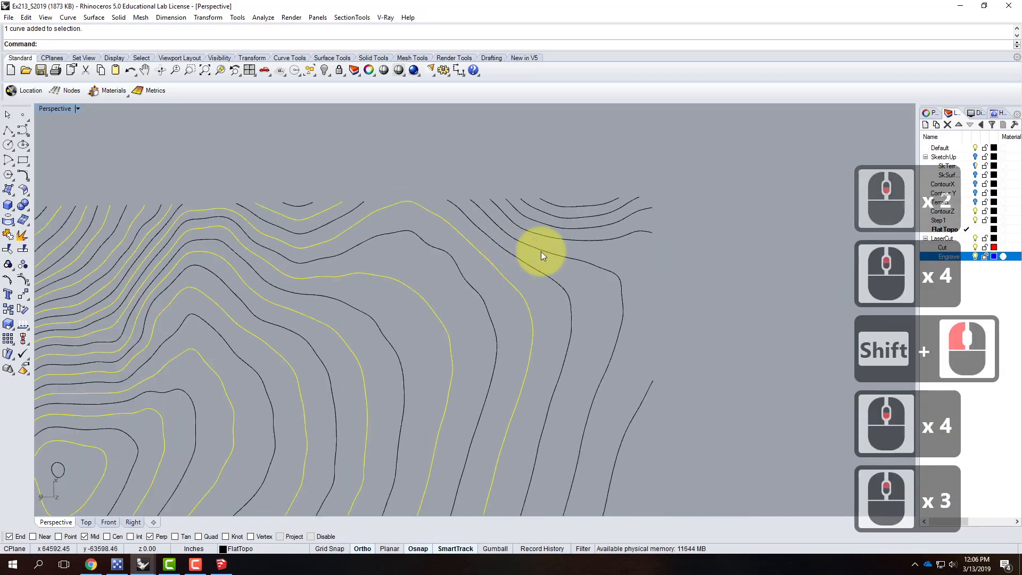
pyautogui.keyDown('shift'); pyautogui.click(551, 253); pyautogui.keyUp('shift')
pyautogui.keyDown('shift'); pyautogui.click(566, 230); pyautogui.keyUp('shift')
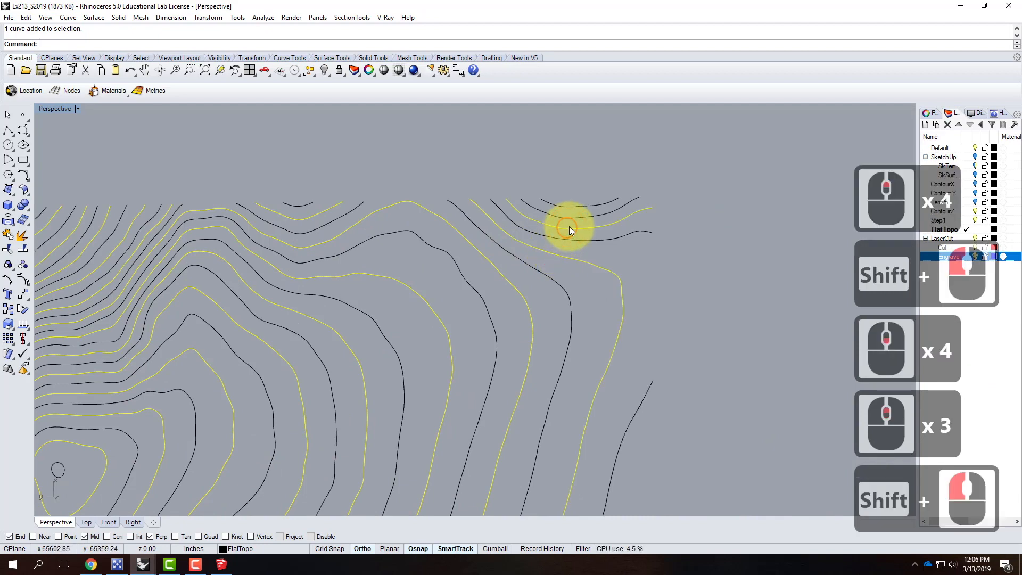
pyautogui.keyDown('shift'); pyautogui.click(584, 208); pyautogui.keyUp('shift')
pyautogui.scroll(-3, 600, 177)
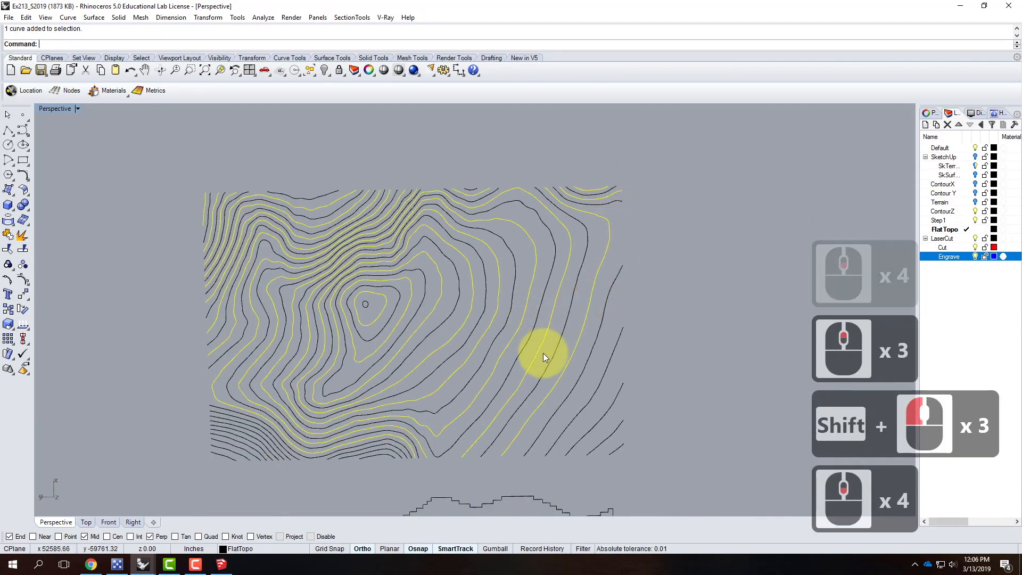
# Step: Add the alternate contours in the flat set's lower-right corner and along its lower edge to the selection
pyautogui.keyDown('shift'); pyautogui.click(588, 401); pyautogui.keyUp('shift')
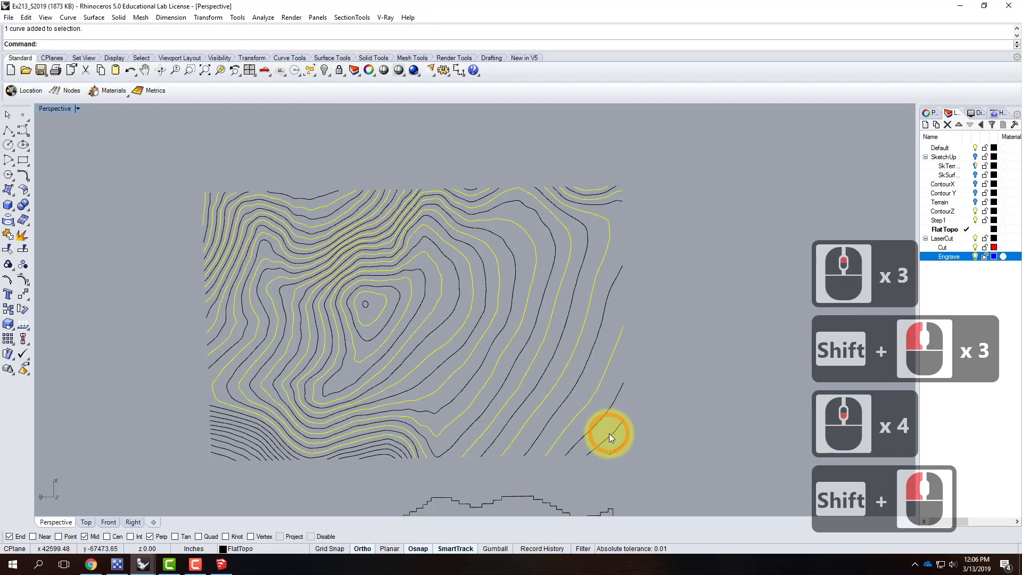
pyautogui.keyDown('shift'); pyautogui.click(607, 432); pyautogui.keyUp('shift')
pyautogui.scroll(3, 244, 446)
pyautogui.scroll(1, 244, 446)
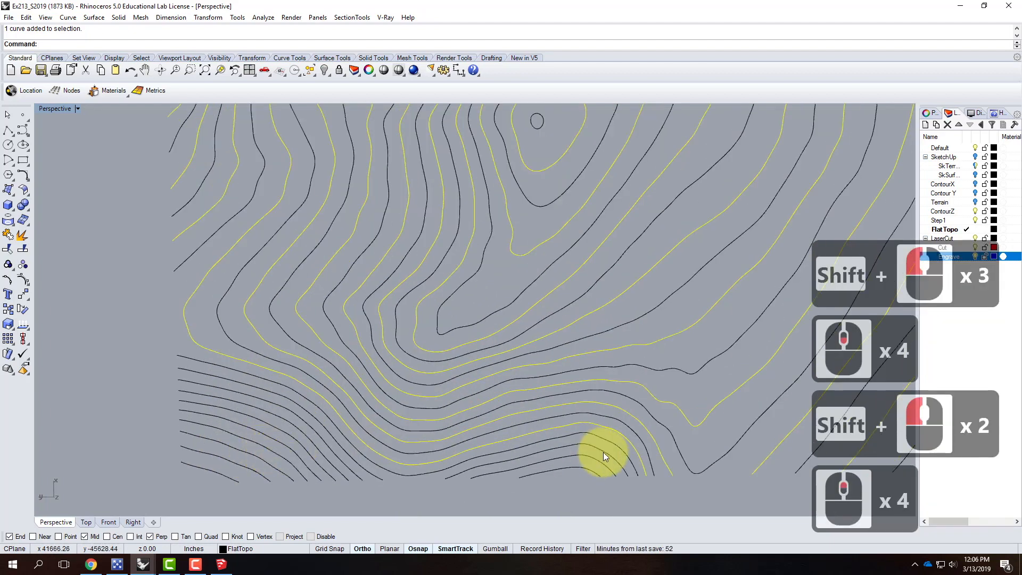
pyautogui.keyDown('shift'); pyautogui.click(573, 465); pyautogui.keyUp('shift')
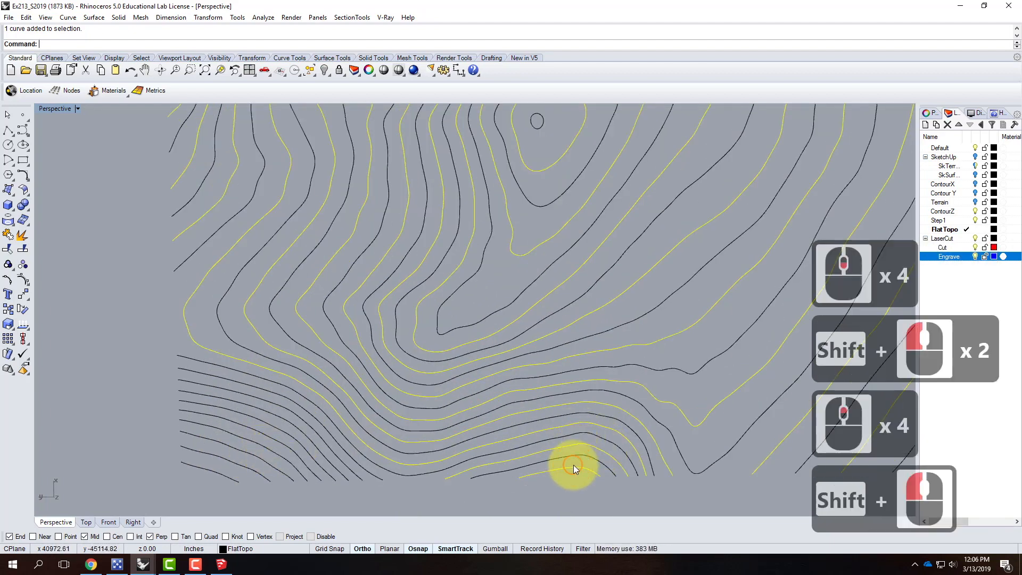
pyautogui.keyDown('shift'); pyautogui.click(611, 418); pyautogui.keyUp('shift')
pyautogui.scroll(-4, 461, 388)
# Step: Add every other contour in the flat set's lower-left corner to the selection, removing the adjacent curve picked by mistake
pyautogui.scroll(4, 462, 399)
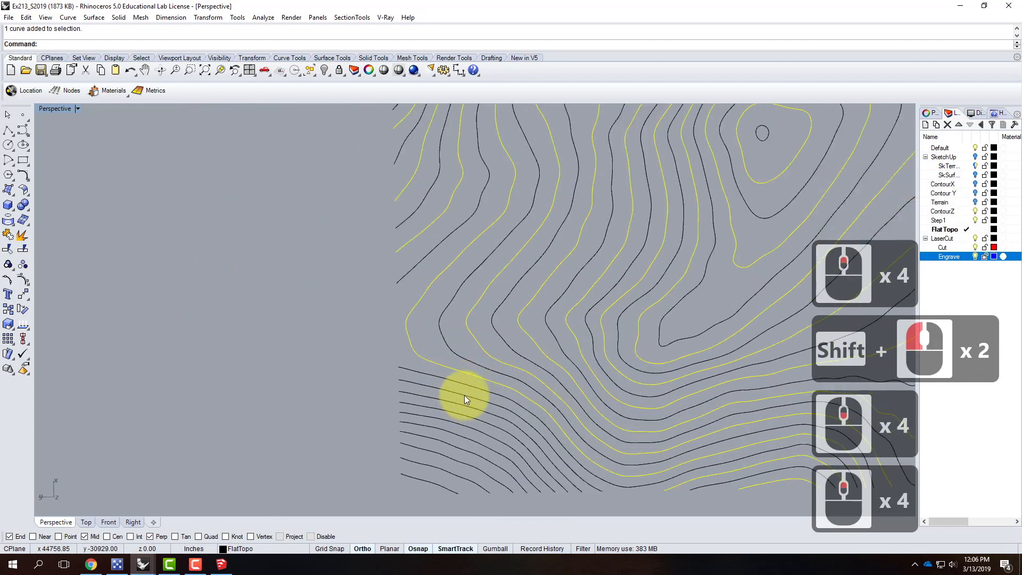
pyautogui.keyDown('shift'); pyautogui.click(455, 411); pyautogui.keyUp('shift')
pyautogui.keyDown('shift'); pyautogui.click(452, 426); pyautogui.keyUp('shift')
pyautogui.keyDown('shift'); pyautogui.click(447, 446); pyautogui.keyUp('shift')
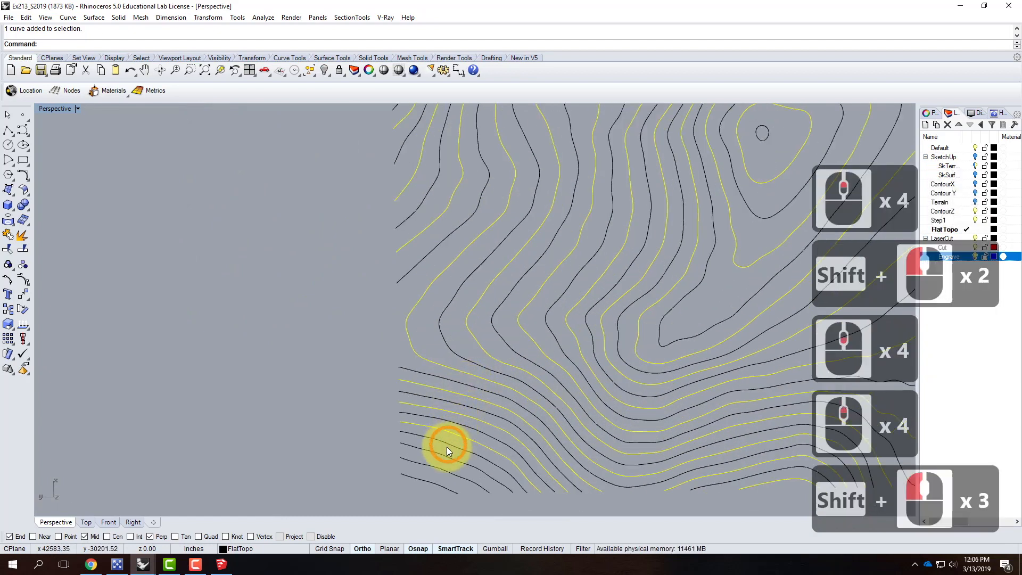
pyautogui.keyDown('shift'); pyautogui.click(440, 467); pyautogui.keyUp('shift')
pyautogui.keyDown('shift'); pyautogui.click(439, 468); pyautogui.keyUp('shift')
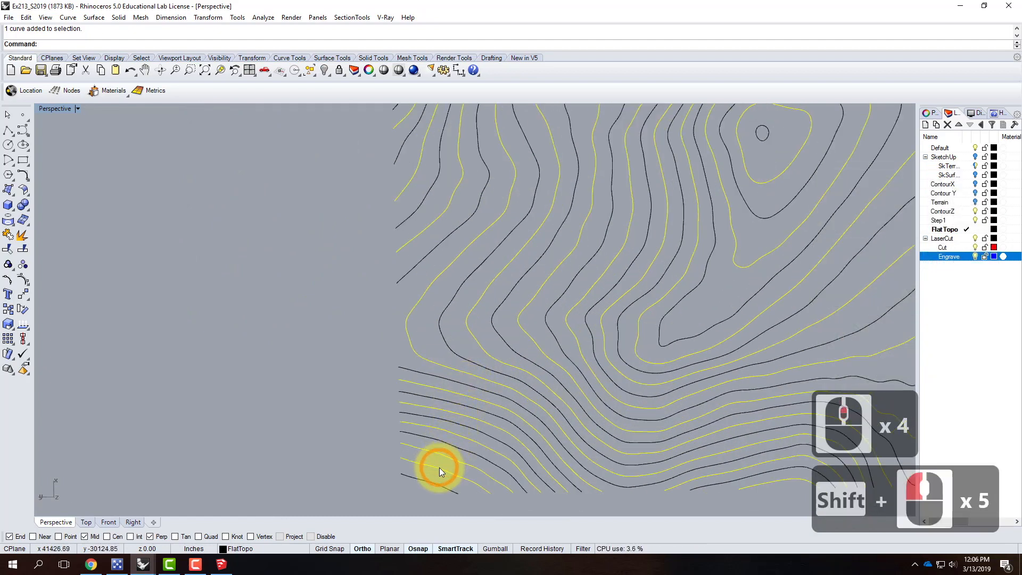
pyautogui.keyDown('shift'); pyautogui.click(434, 480); pyautogui.keyUp('shift')
pyautogui.keyDown('ctrl'); pyautogui.click(449, 471); pyautogui.keyUp('ctrl')
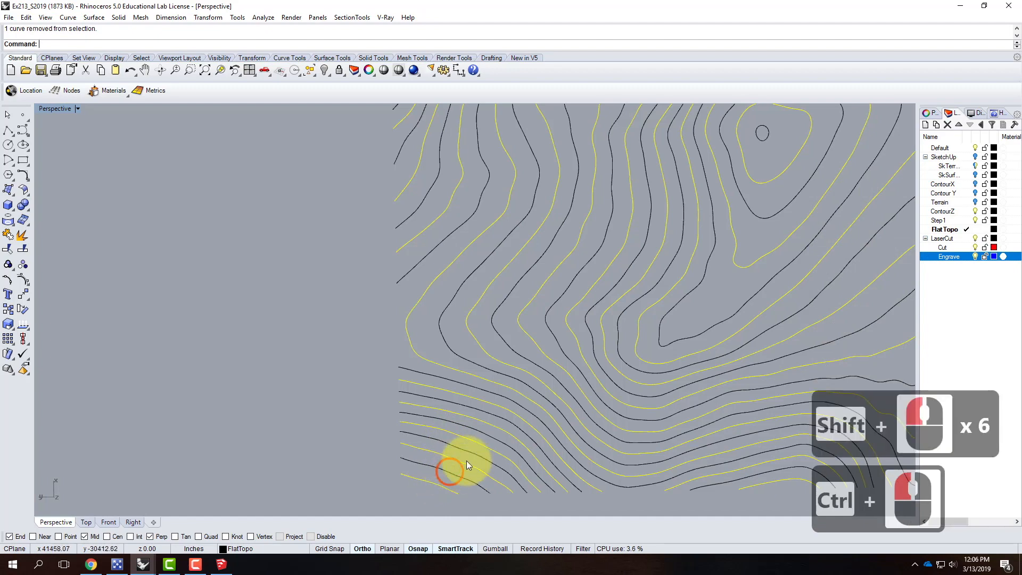
# Step: Move the selected alternate contours to the Cut layer and clear the selection
pyautogui.scroll(-4, 210, 303)
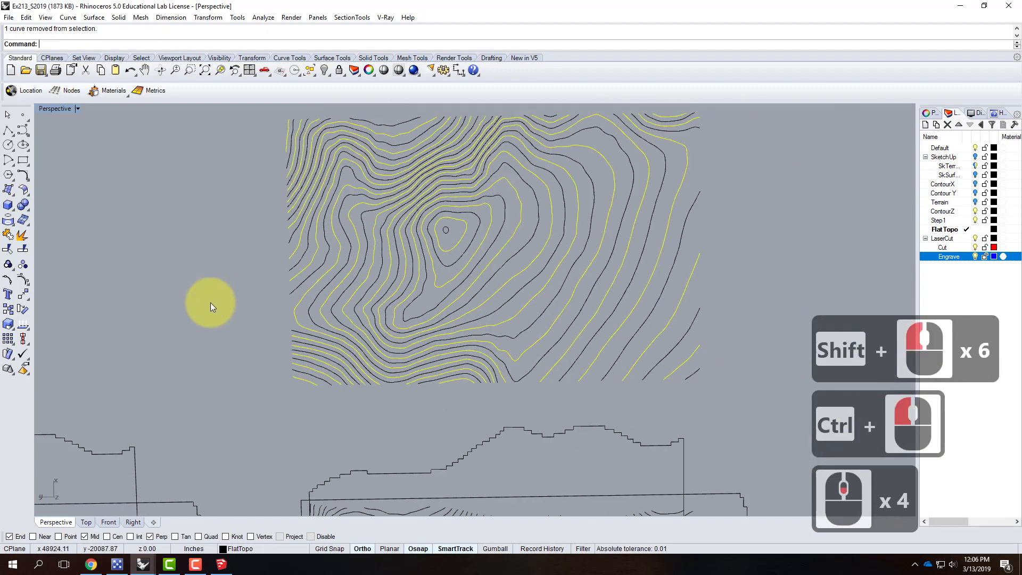
pyautogui.scroll(1, 251, 312)
pyautogui.scroll(-2, 250, 312)
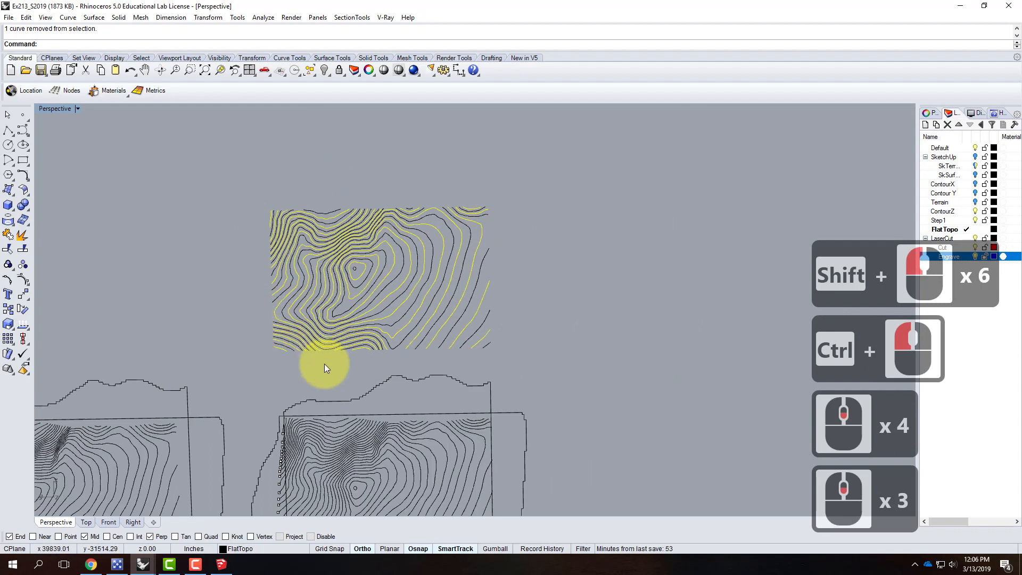
pyautogui.rightClick(955, 251)
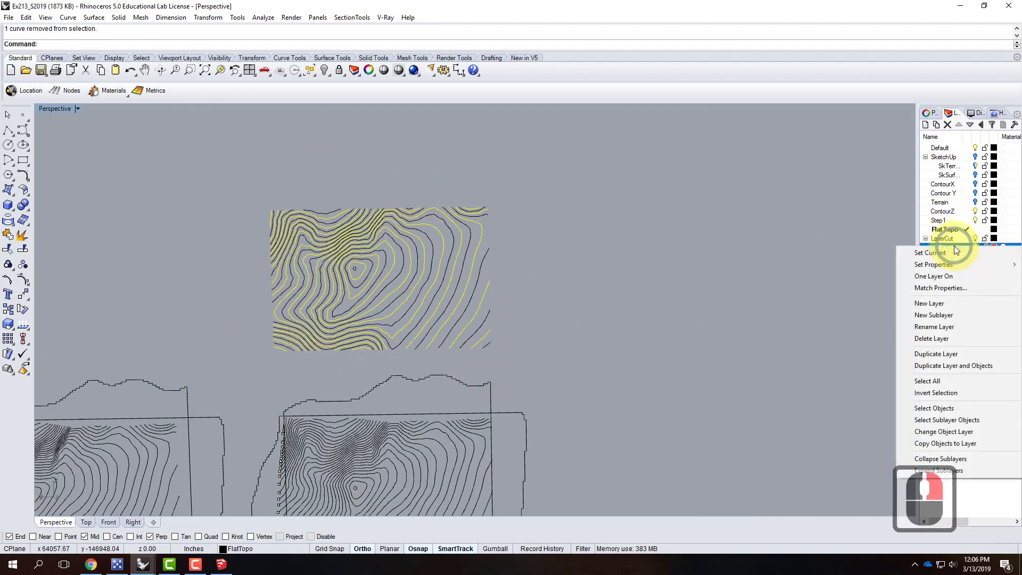
pyautogui.click(960, 432)
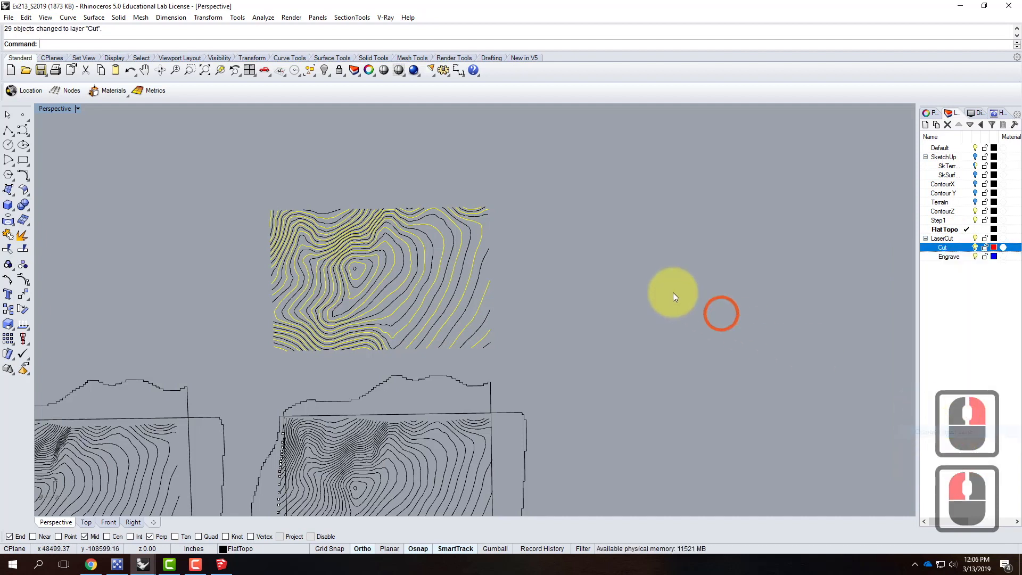
pyautogui.click(545, 258)
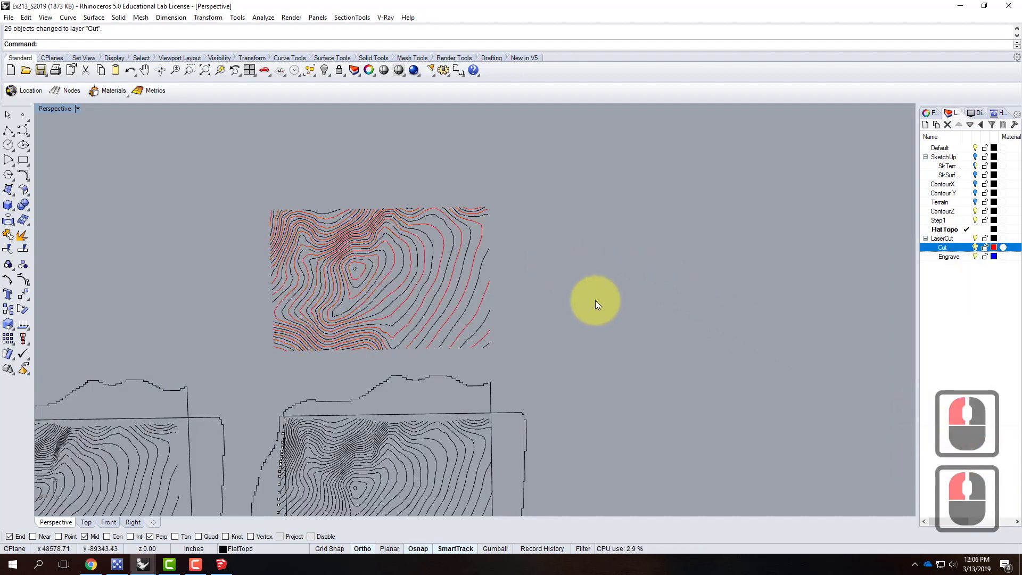
# Step: Select the remaining black contours between the red ones, starting at the flat set's upper-left corner and working inward
pyautogui.scroll(5, 272, 234)
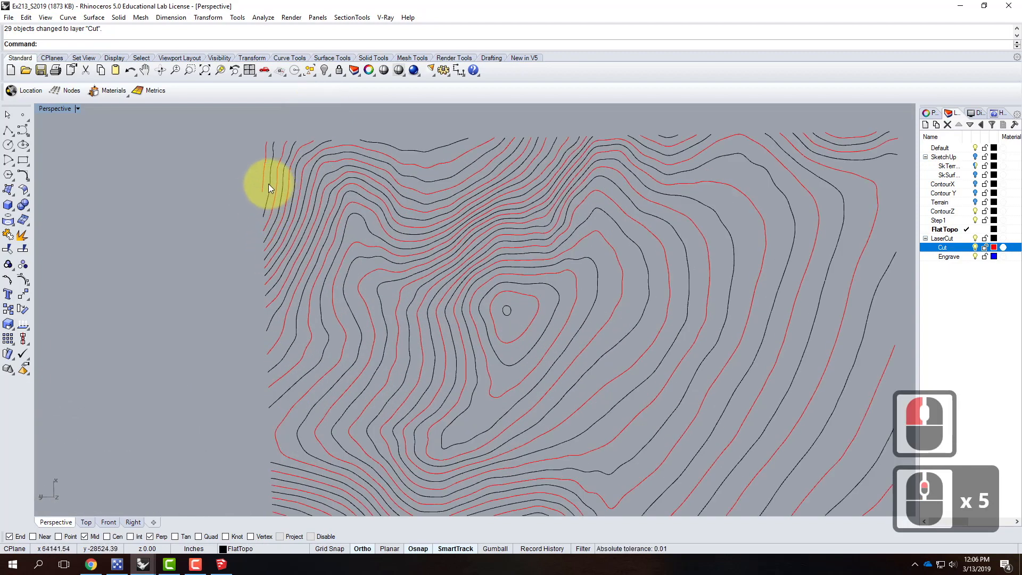
pyautogui.click(273, 184)
pyautogui.keyDown('shift'); pyautogui.click(288, 184); pyautogui.keyUp('shift')
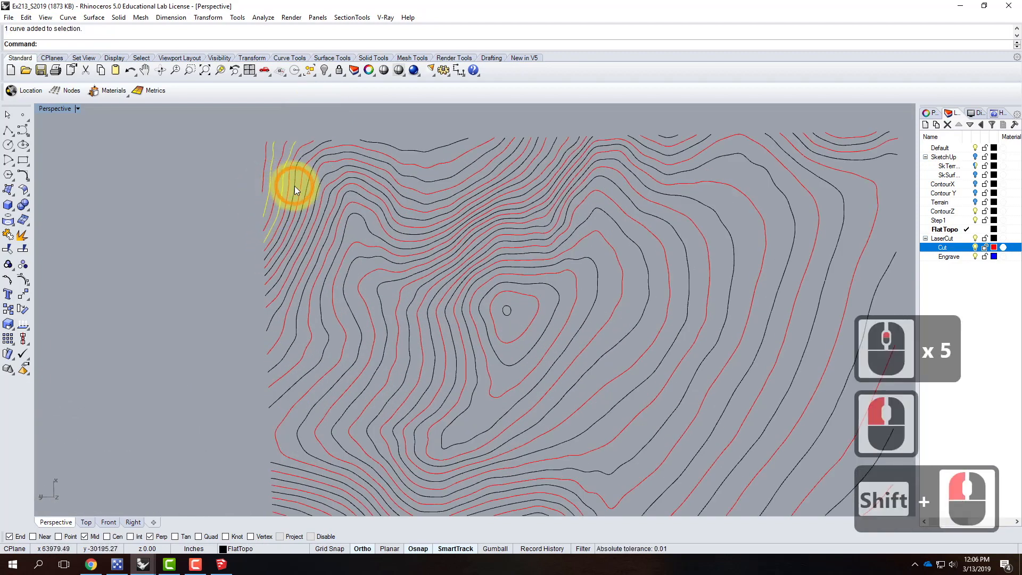
pyautogui.keyDown('shift'); pyautogui.click(301, 186); pyautogui.keyUp('shift')
pyautogui.keyDown('shift'); pyautogui.click(313, 187); pyautogui.keyUp('shift')
pyautogui.keyDown('shift'); pyautogui.click(321, 187); pyautogui.keyUp('shift')
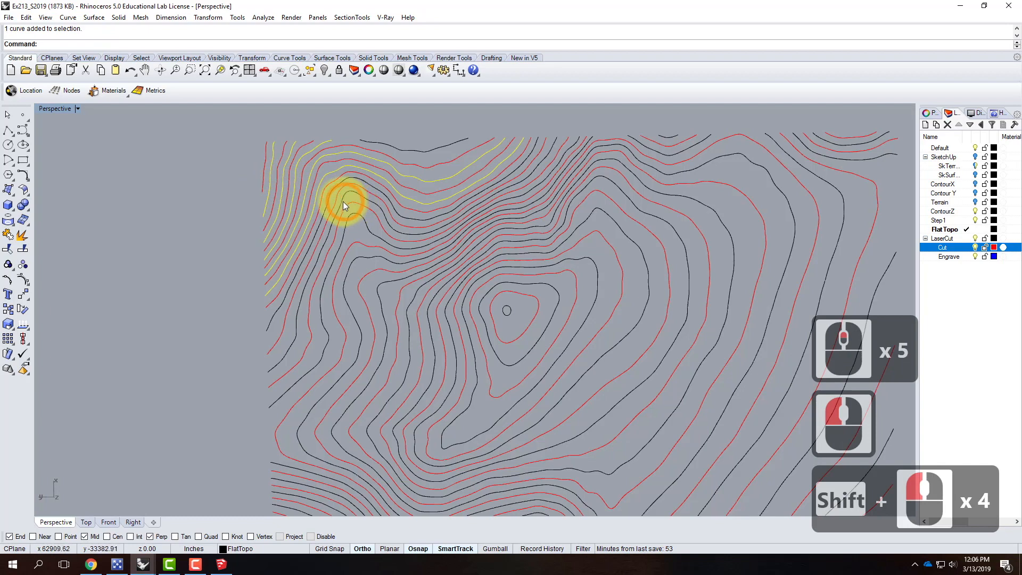
pyautogui.keyDown('shift'); pyautogui.click(334, 200); pyautogui.keyUp('shift')
pyautogui.keyDown('shift'); pyautogui.click(344, 213); pyautogui.keyUp('shift')
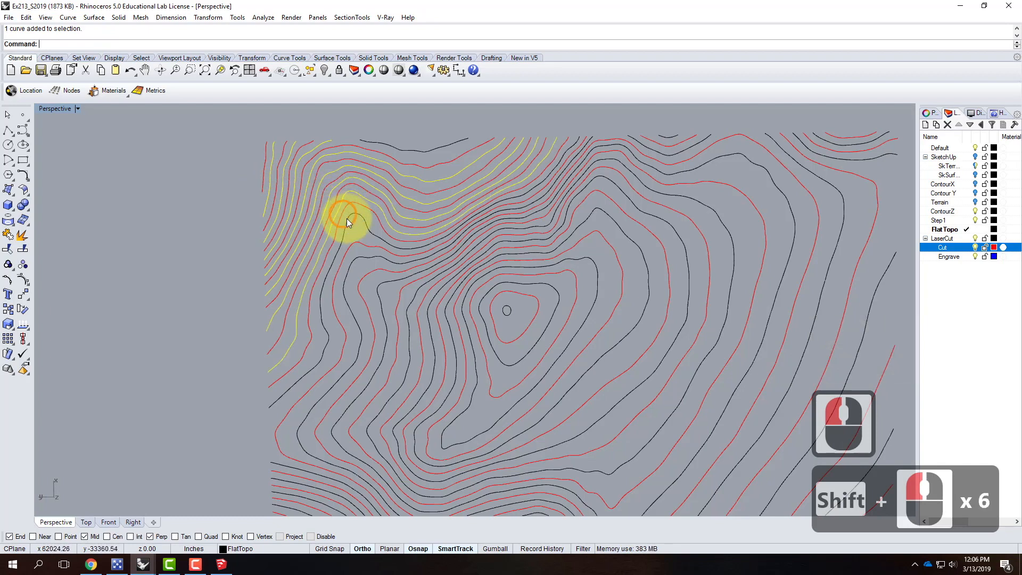
pyautogui.keyDown('shift'); pyautogui.click(347, 222); pyautogui.keyUp('shift')
pyautogui.keyDown('shift'); pyautogui.click(362, 257); pyautogui.keyUp('shift')
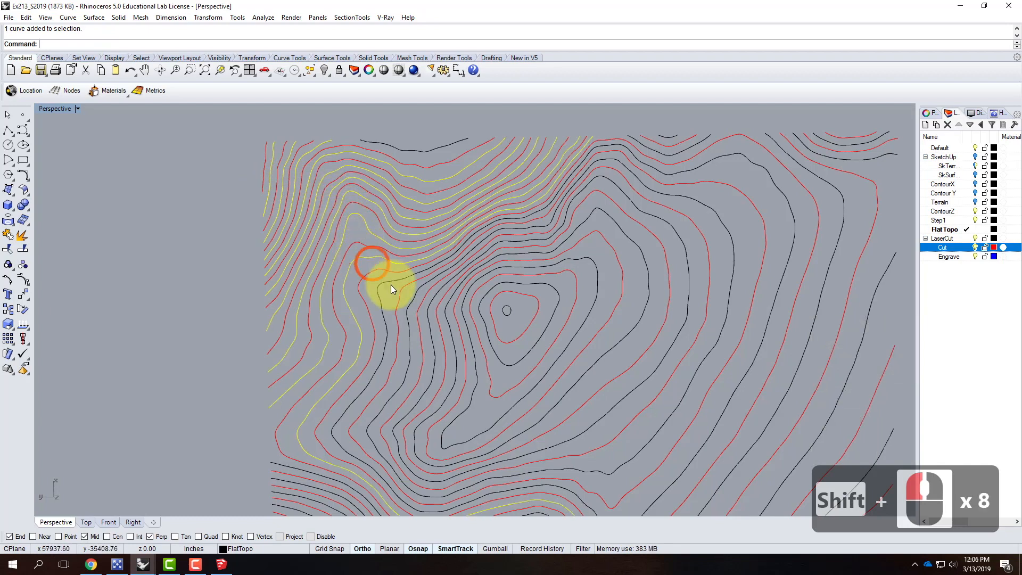
# Step: Add the black contours on the slope around the hill's peak to the selection
pyautogui.keyDown('shift'); pyautogui.click(417, 296); pyautogui.keyUp('shift')
pyautogui.keyDown('shift'); pyautogui.click(422, 296); pyautogui.keyUp('shift')
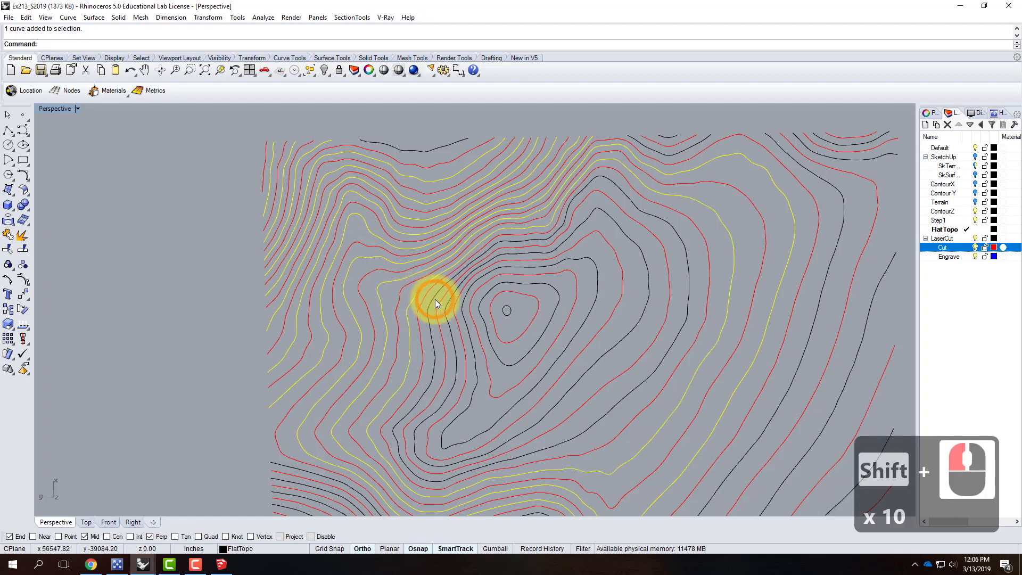
pyautogui.keyDown('shift'); pyautogui.click(448, 300); pyautogui.keyUp('shift')
pyautogui.keyDown('shift'); pyautogui.click(462, 300); pyautogui.keyUp('shift')
pyautogui.keyDown('shift'); pyautogui.click(475, 297); pyautogui.keyUp('shift')
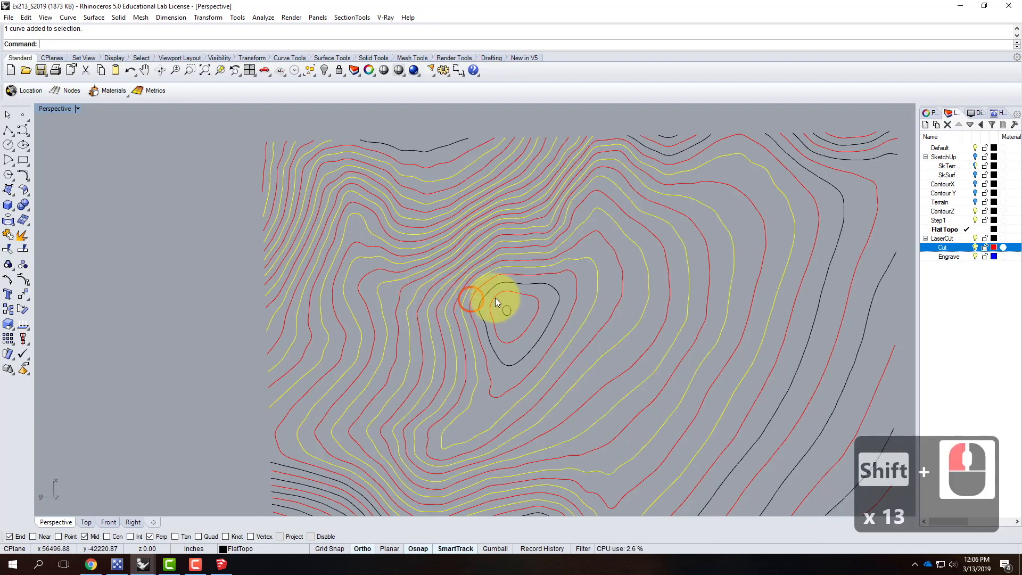
pyautogui.keyDown('shift'); pyautogui.click(547, 275); pyautogui.keyUp('shift')
# Step: Add the black contours along the upper edge and upper-right corner, plus the small summit circle, to the selection
pyautogui.keyDown('shift'); pyautogui.click(417, 149); pyautogui.keyUp('shift')
pyautogui.keyDown('shift'); pyautogui.click(668, 137); pyautogui.keyUp('shift')
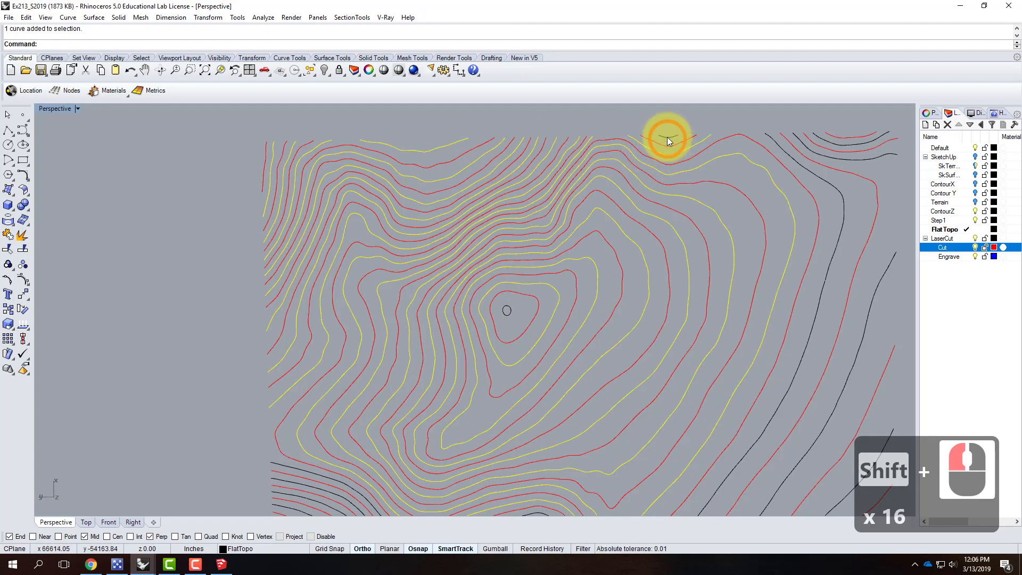
pyautogui.keyDown('shift'); pyautogui.click(778, 126); pyautogui.keyUp('shift')
pyautogui.keyDown('shift'); pyautogui.click(806, 151); pyautogui.keyUp('shift')
pyautogui.keyDown('shift'); pyautogui.click(820, 147); pyautogui.keyUp('shift')
pyautogui.keyDown('shift'); pyautogui.click(830, 141); pyautogui.keyUp('shift')
pyautogui.keyDown('shift'); pyautogui.click(507, 311); pyautogui.keyUp('shift')
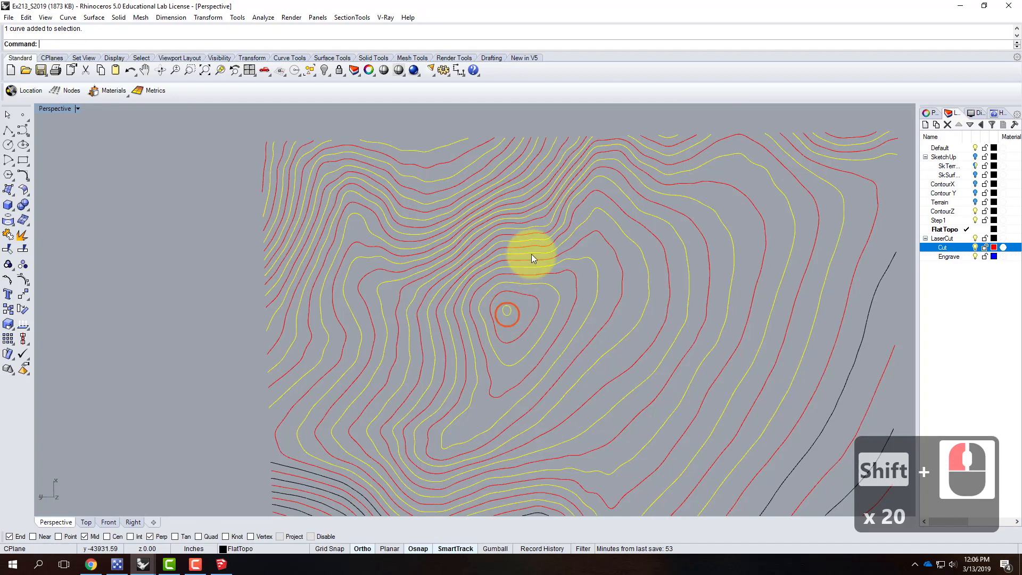
# Step: Add the black contours at the flat set's lower-right corner and along the middle of its lower edge to the selection
pyautogui.scroll(-3, 529, 219)
pyautogui.scroll(1, 692, 407)
pyautogui.scroll(2, 692, 407)
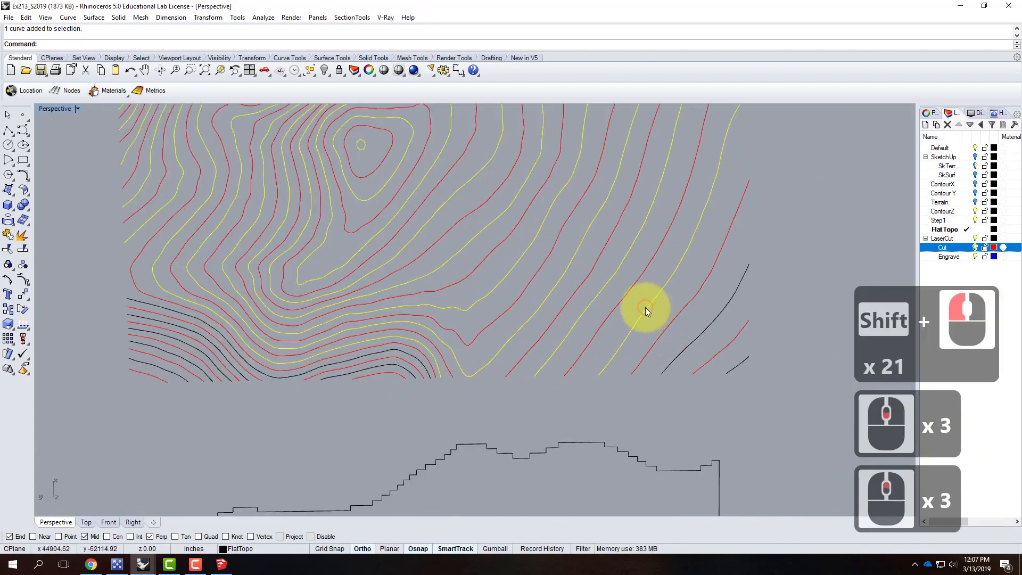
pyautogui.keyDown('shift'); pyautogui.click(647, 311); pyautogui.keyUp('shift')
pyautogui.keyDown('shift'); pyautogui.click(728, 353); pyautogui.keyUp('shift')
pyautogui.keyDown('shift'); pyautogui.click(299, 377); pyautogui.keyUp('shift')
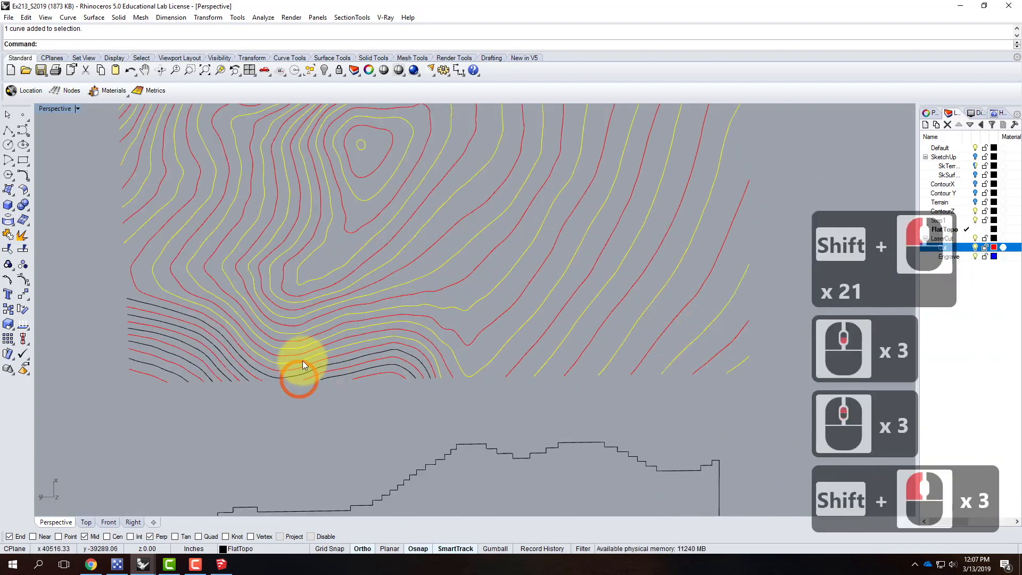
pyautogui.keyDown('shift'); pyautogui.click(345, 376); pyautogui.keyUp('shift')
pyautogui.keyDown('shift'); pyautogui.click(331, 365); pyautogui.keyUp('shift')
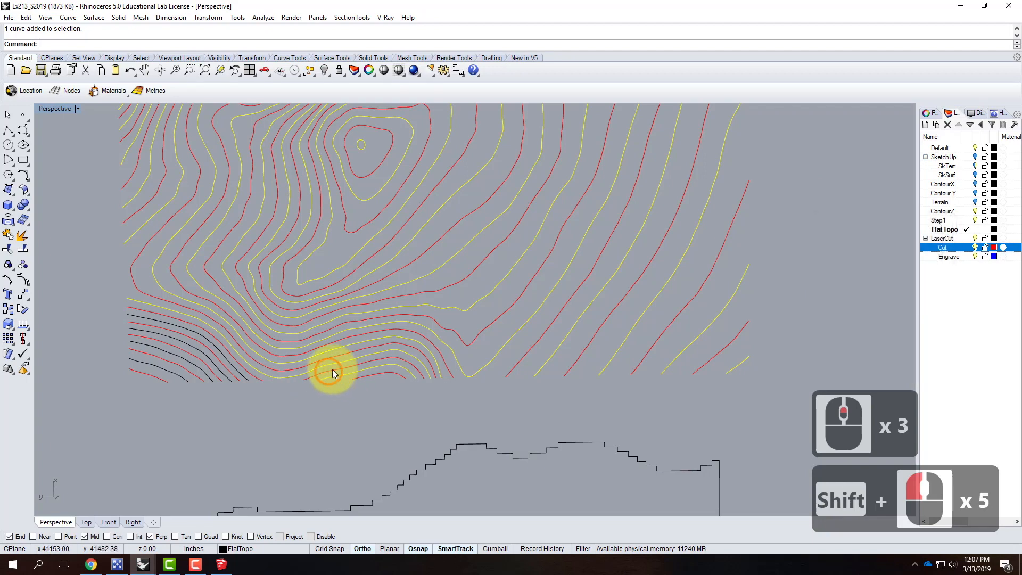
# Step: Add the remaining black contours at the flat set's lower-left corner to the selection
pyautogui.keyDown('shift'); pyautogui.click(186, 339); pyautogui.keyUp('shift')
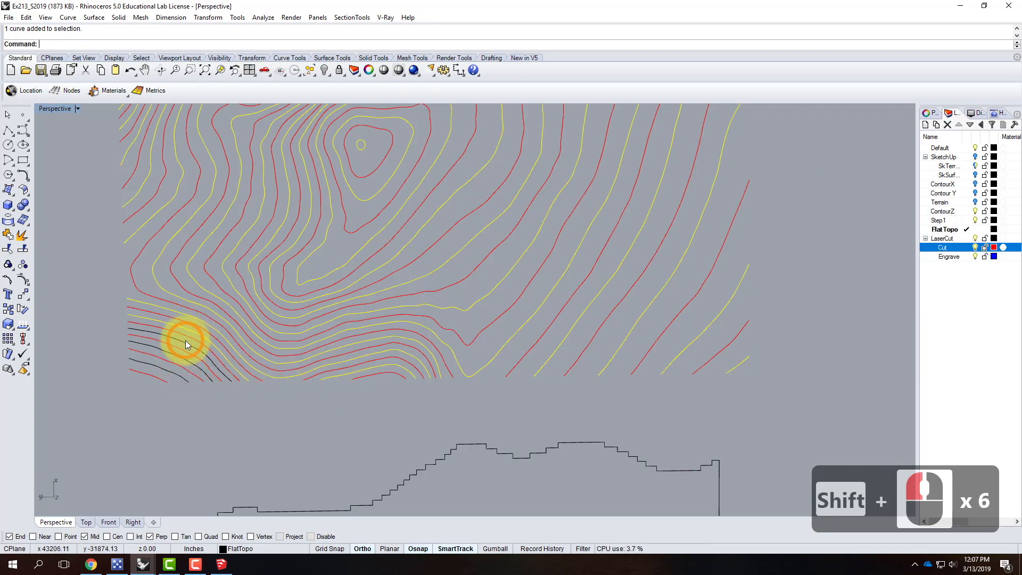
pyautogui.keyDown('shift'); pyautogui.click(165, 358); pyautogui.keyUp('shift')
pyautogui.keyDown('shift'); pyautogui.click(157, 362); pyautogui.keyUp('shift')
pyautogui.keyDown('shift'); pyautogui.click(159, 365); pyautogui.keyUp('shift')
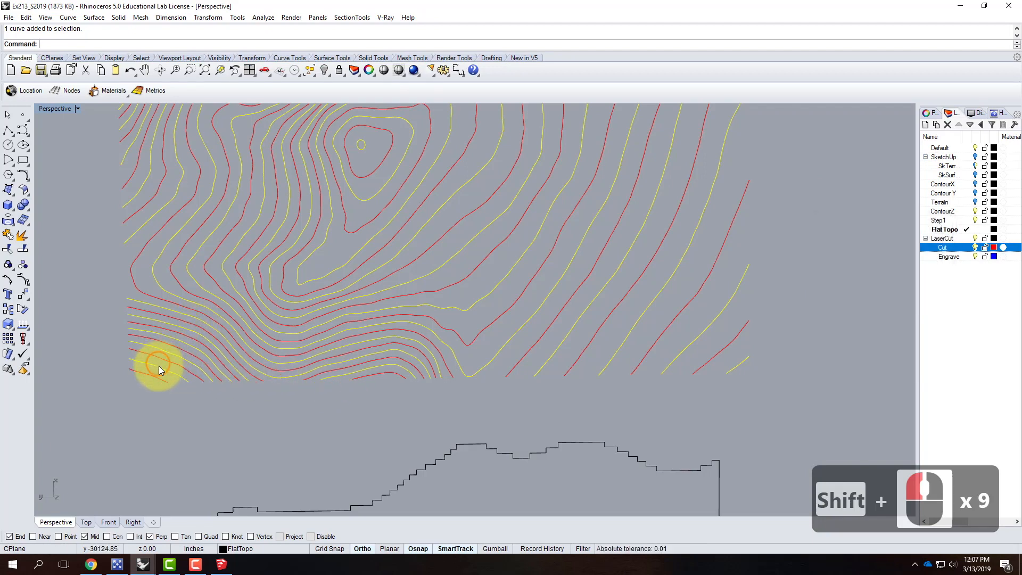
# Step: Move the selected alternate contours to the Engrave layer and clear the selection
pyautogui.scroll(-2, 94, 423)
pyautogui.scroll(-2, 94, 418)
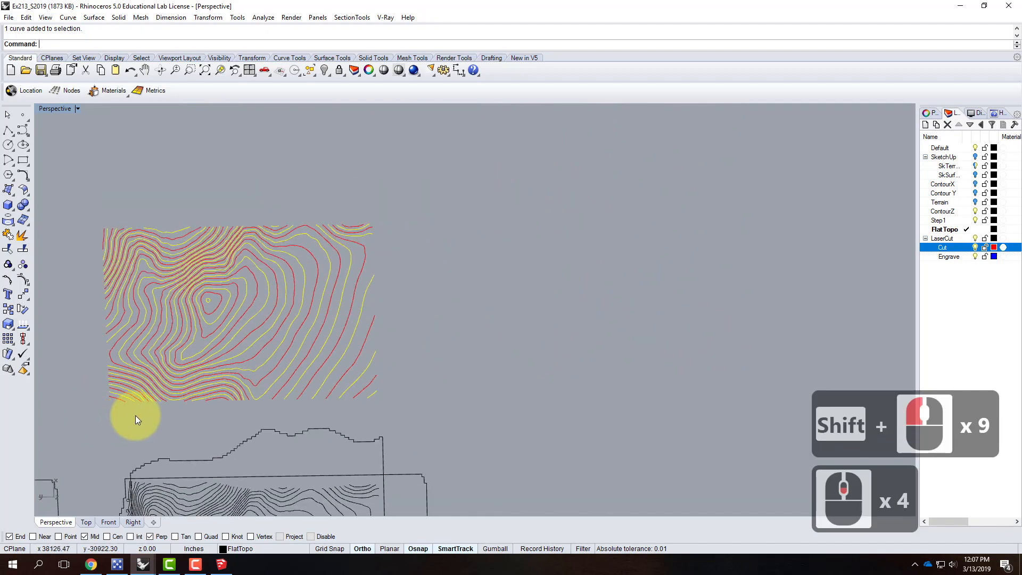
pyautogui.rightClick(955, 257)
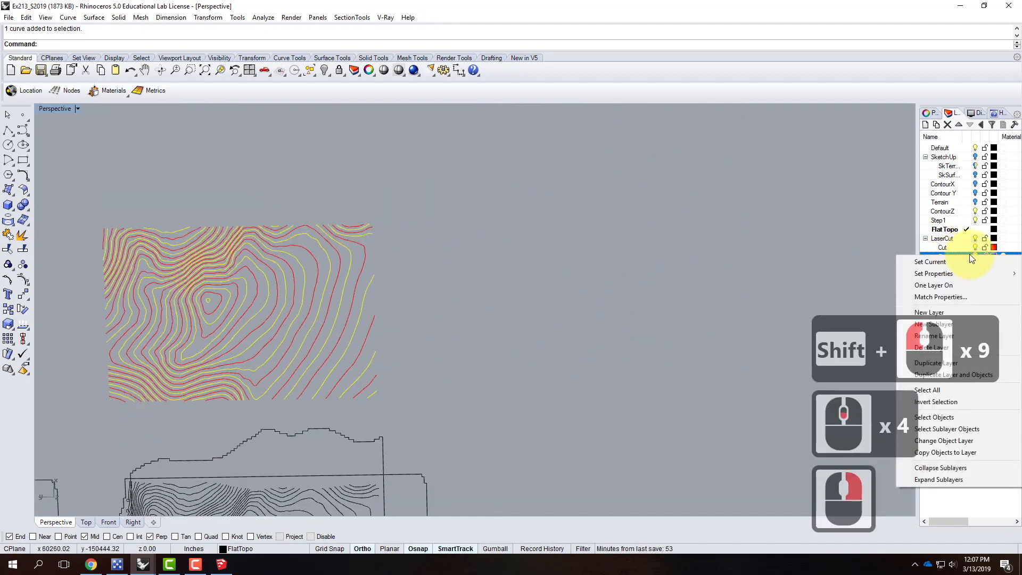
pyautogui.click(943, 440)
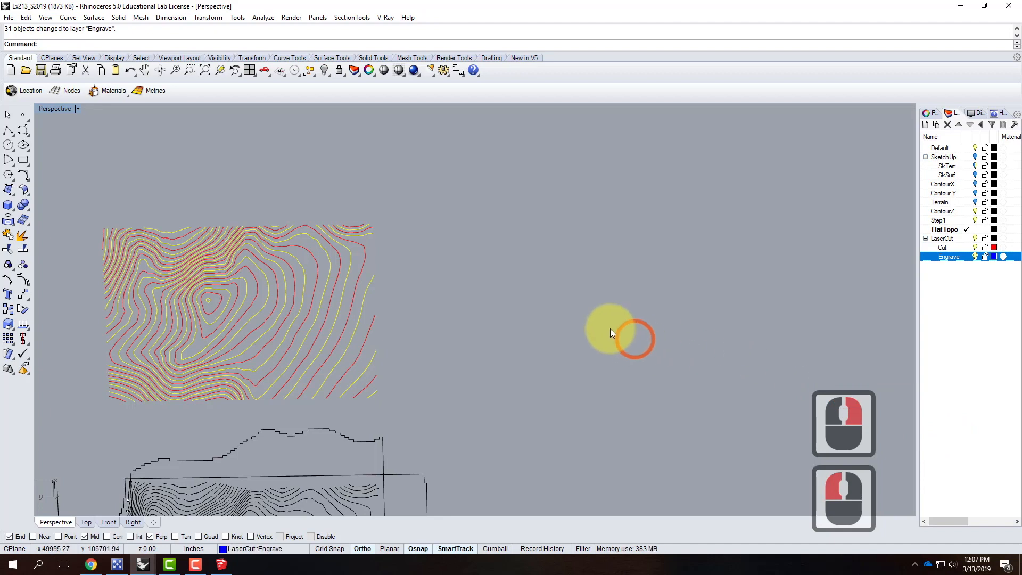
pyautogui.click(636, 324)
# Step: Copy the complete set of red and blue flattened contours to the empty area on the right of the original
pyautogui.scroll(-1, 638, 319)
pyautogui.scroll(4, 251, 310)
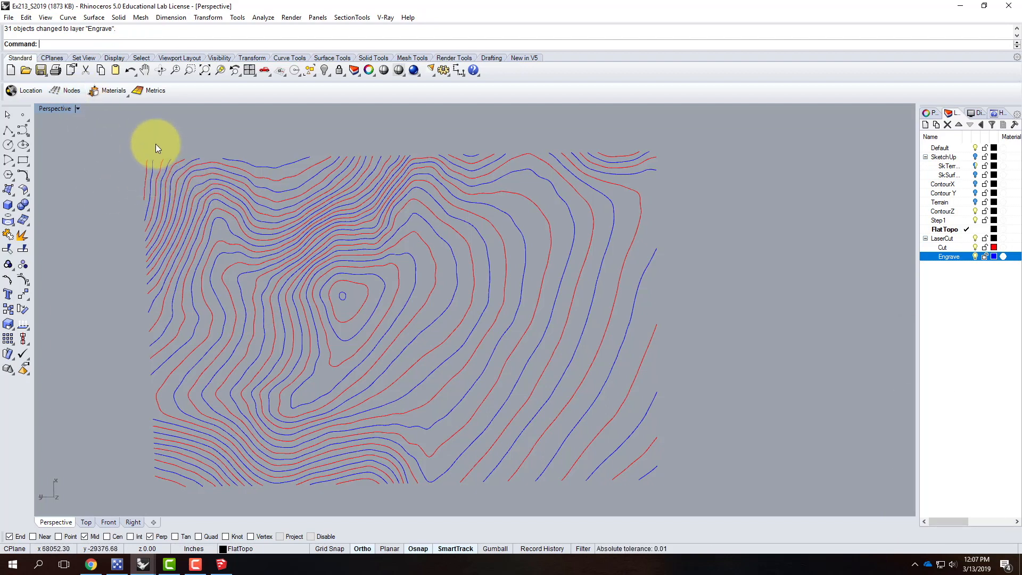
pyautogui.scroll(4, 161, 149)
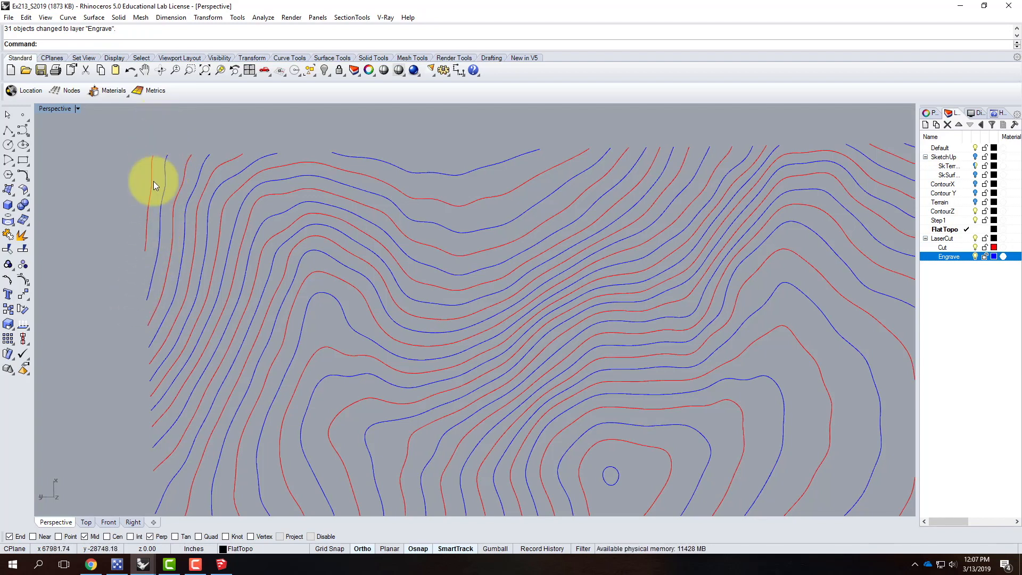
pyautogui.scroll(-5, 138, 255)
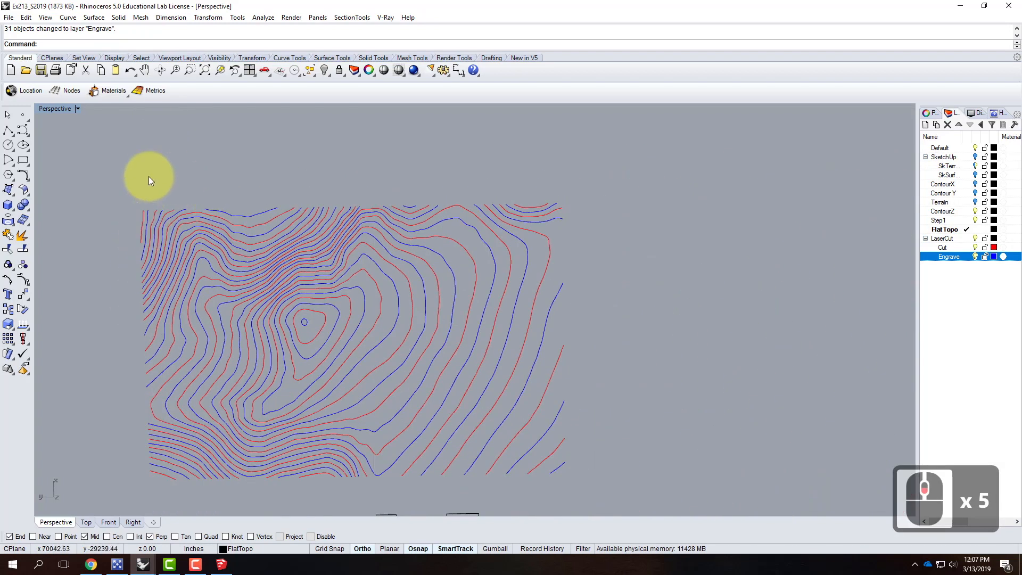
pyautogui.moveTo(108, 185); pyautogui.dragTo(643, 485)
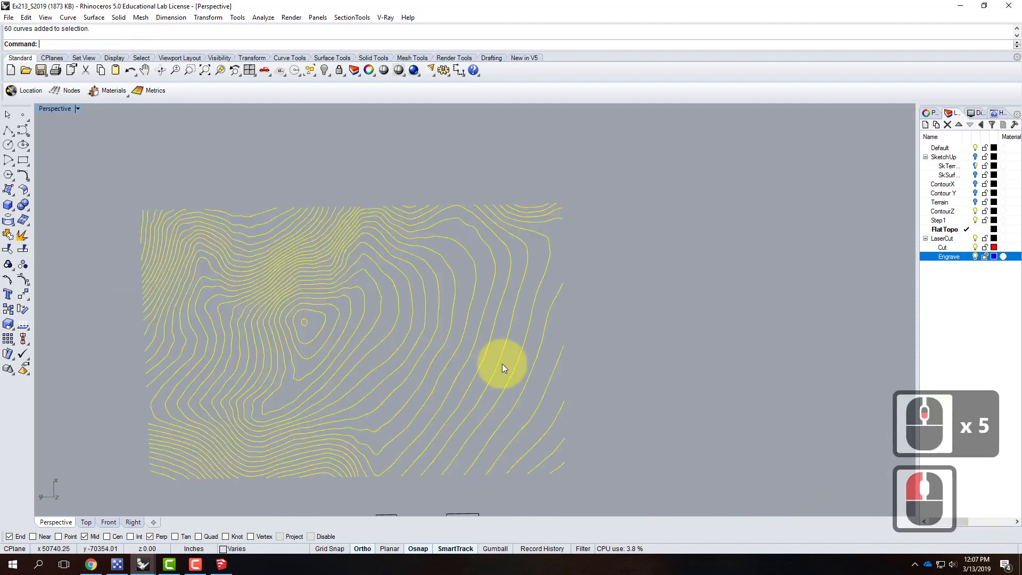
pyautogui.write('copy')
pyautogui.press('Return')
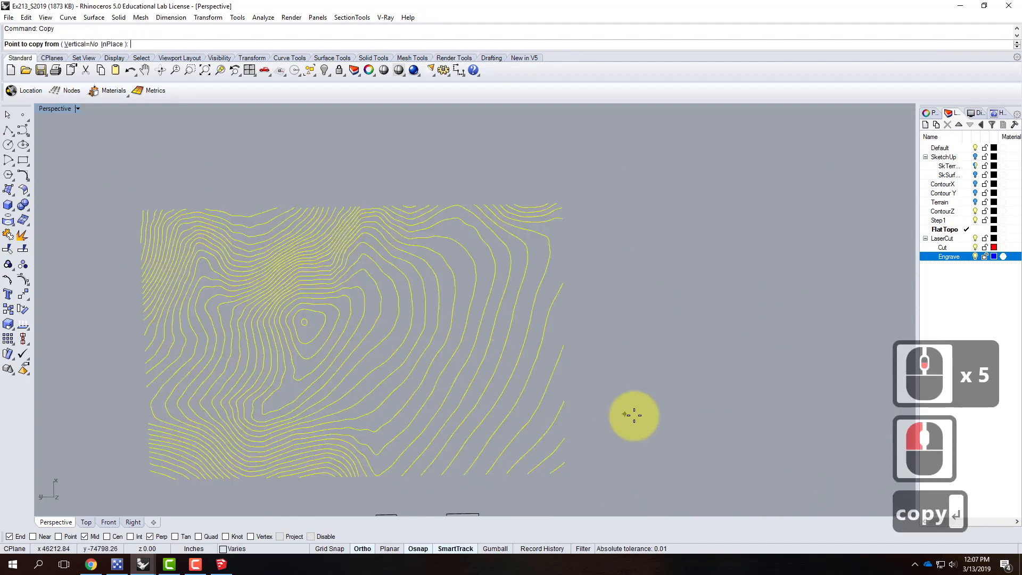
pyautogui.scroll(-1, 406, 310)
pyautogui.scroll(-2, 406, 310)
pyautogui.click(298, 209)
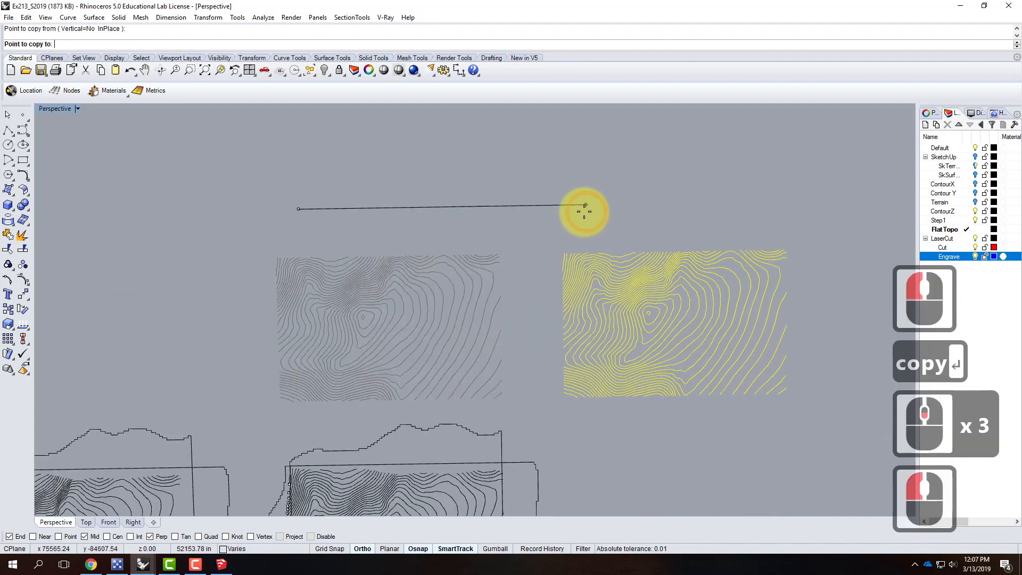
pyautogui.click(585, 213)
pyautogui.press('Escape')
# Step: Examine the alternating red and blue contours at the duplicate set's upper-left corner
pyautogui.scroll(5, 559, 267)
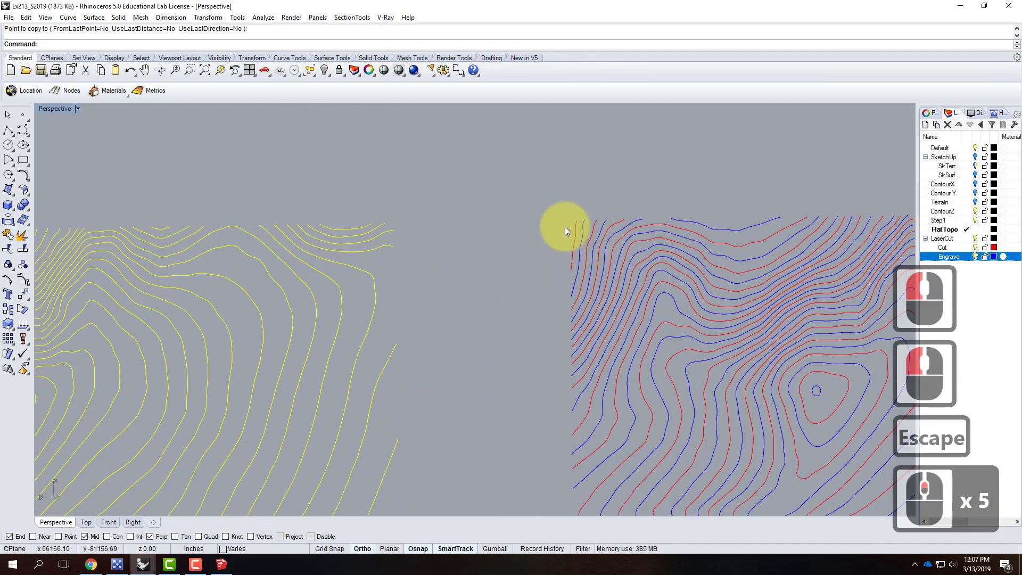
pyautogui.scroll(2, 575, 232)
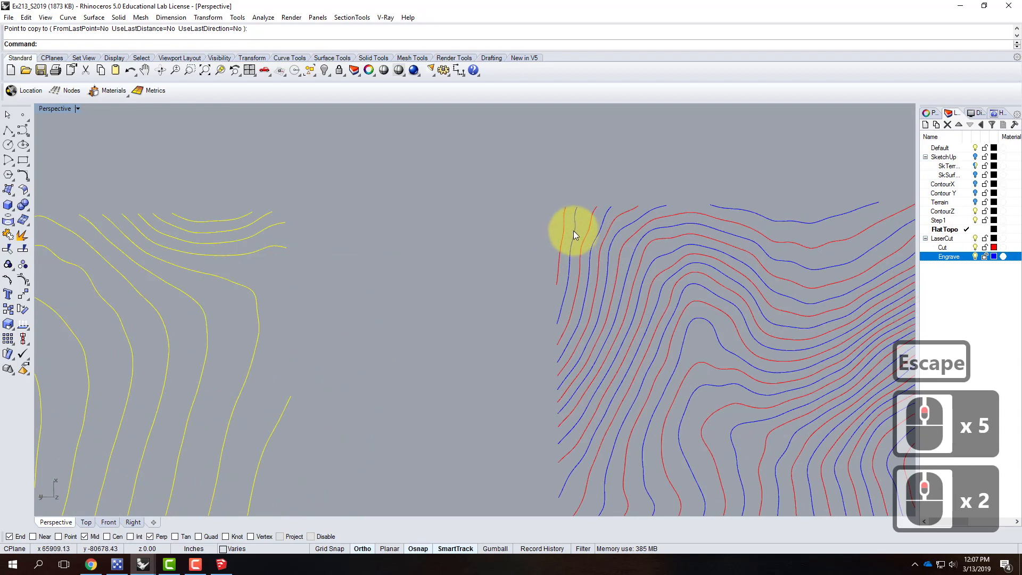
pyautogui.click(575, 232)
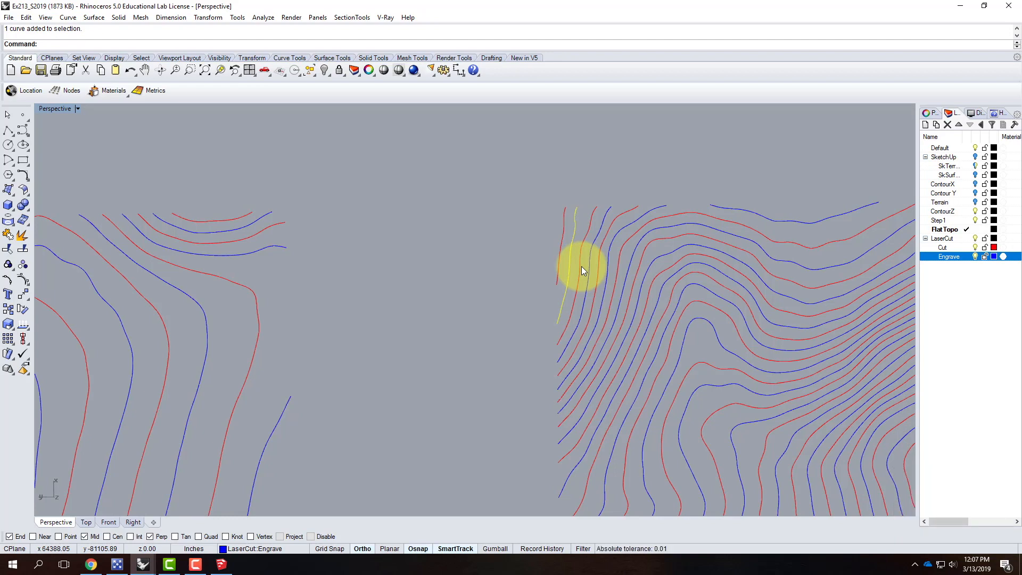
pyautogui.scroll(-5, 548, 231)
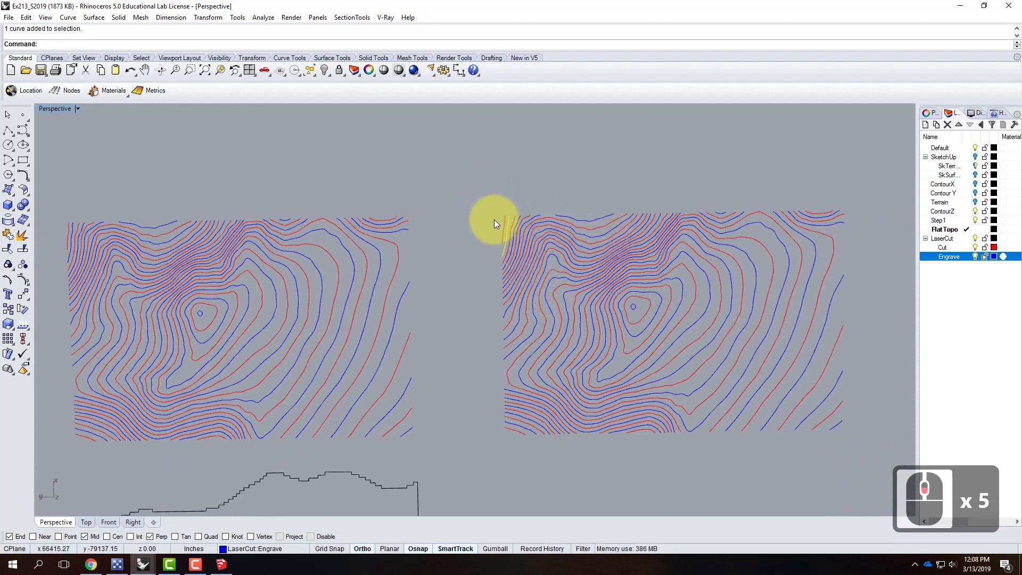
pyautogui.scroll(2, 494, 219)
pyautogui.click(484, 203)
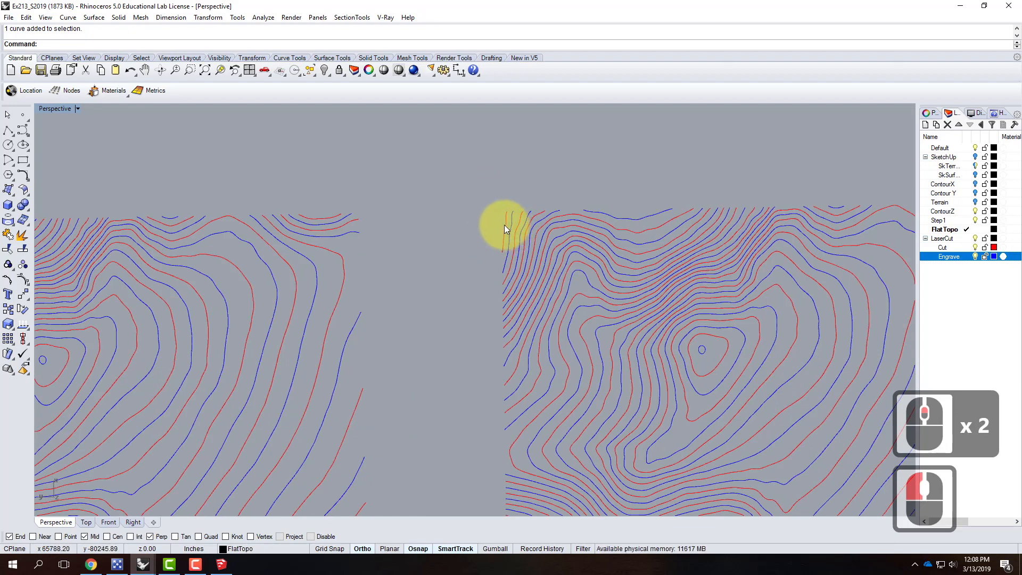
pyautogui.scroll(-3, 446, 192)
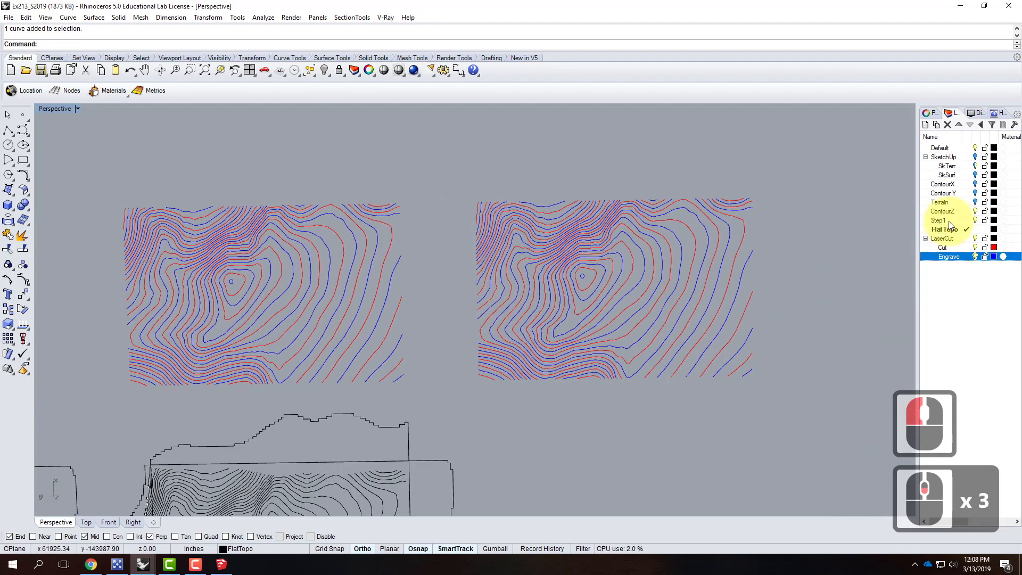
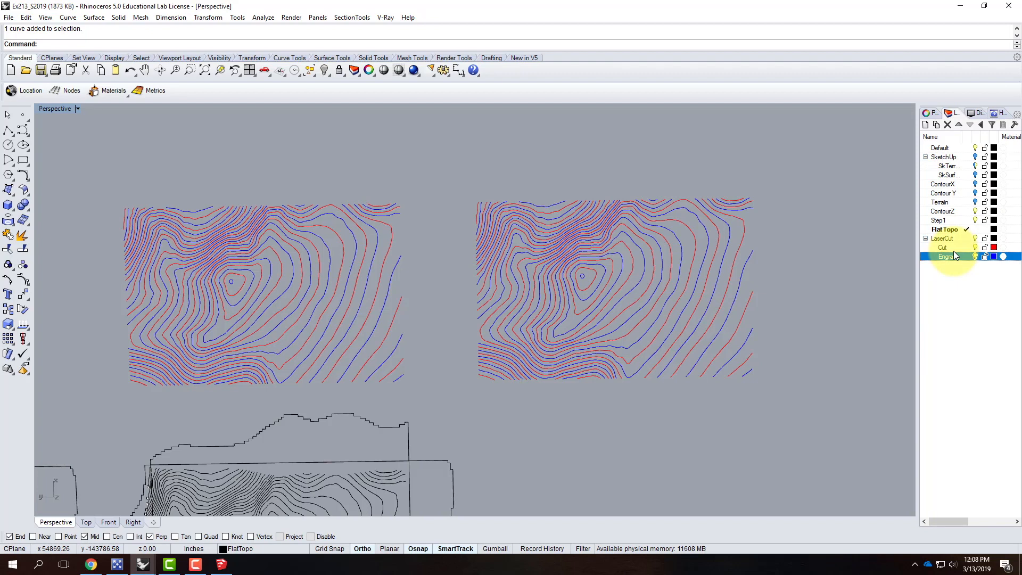
# Step: Add a new layer named temp under LaserCut, alongside Cut and Engrave
pyautogui.click(926, 126)
pyautogui.write('tep')
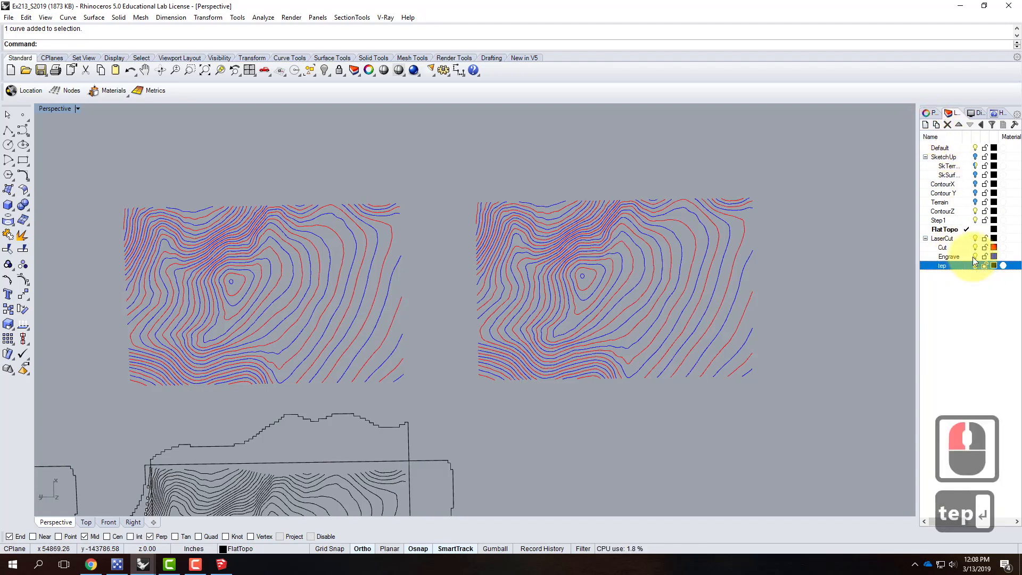
pyautogui.press('Return')
pyautogui.doubleClick(943, 266)
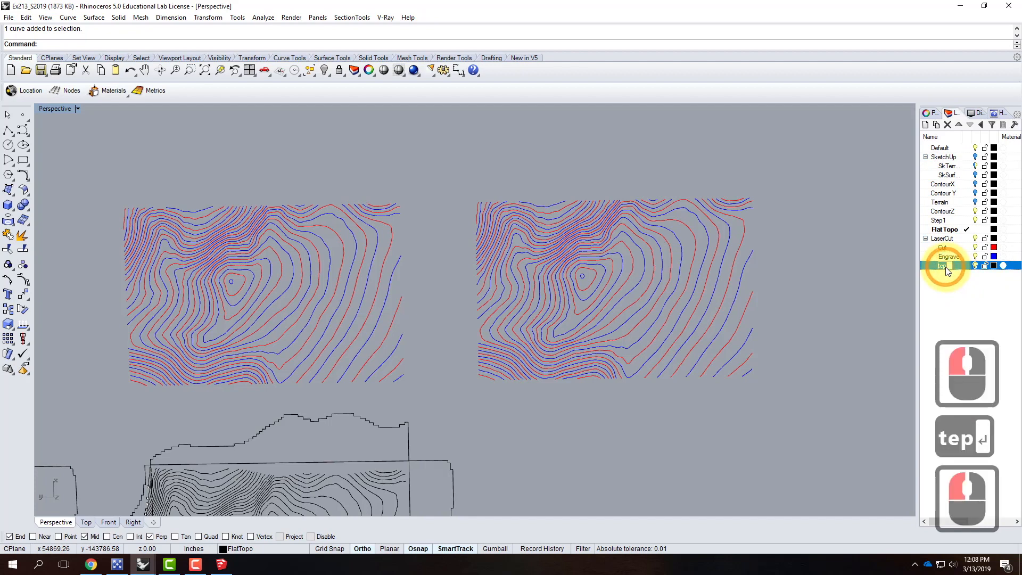
pyautogui.write('temp')
pyautogui.press('Return')
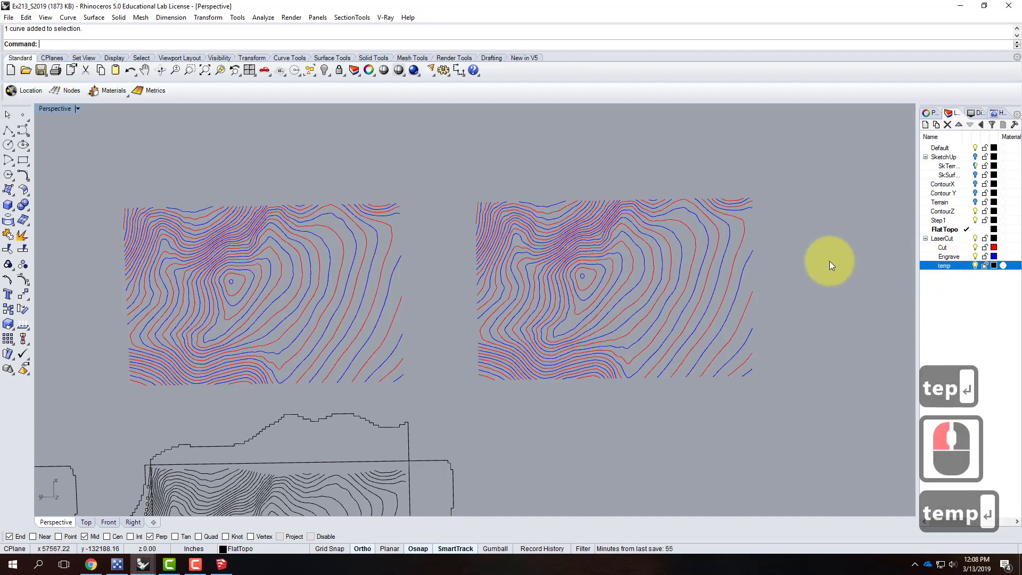
# Step: Select all objects on the Cut layer and remove the original contour set from the selection, keeping only the duplicate's curves
pyautogui.click(958, 258)
pyautogui.click(952, 248)
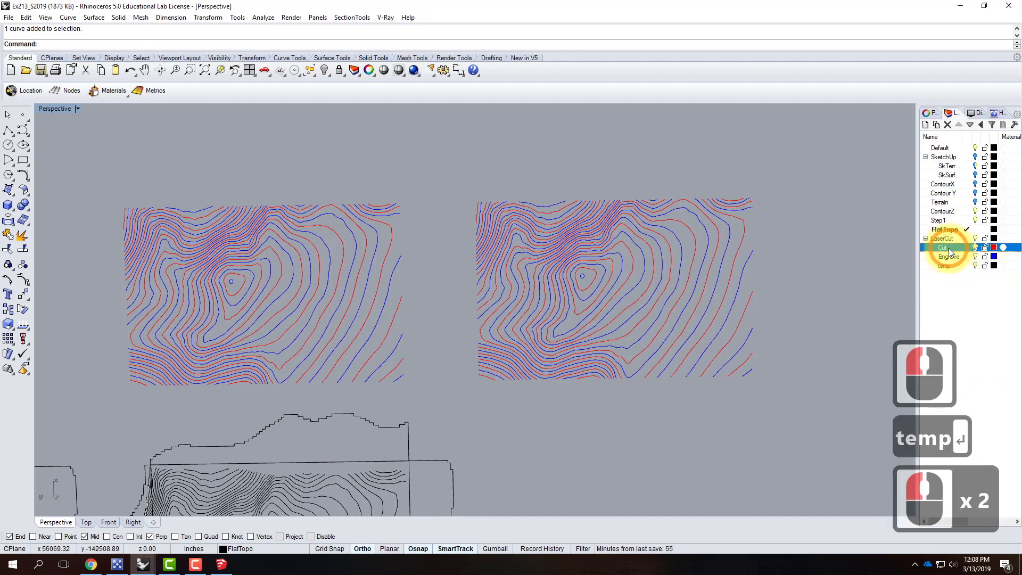
pyautogui.rightClick(949, 248)
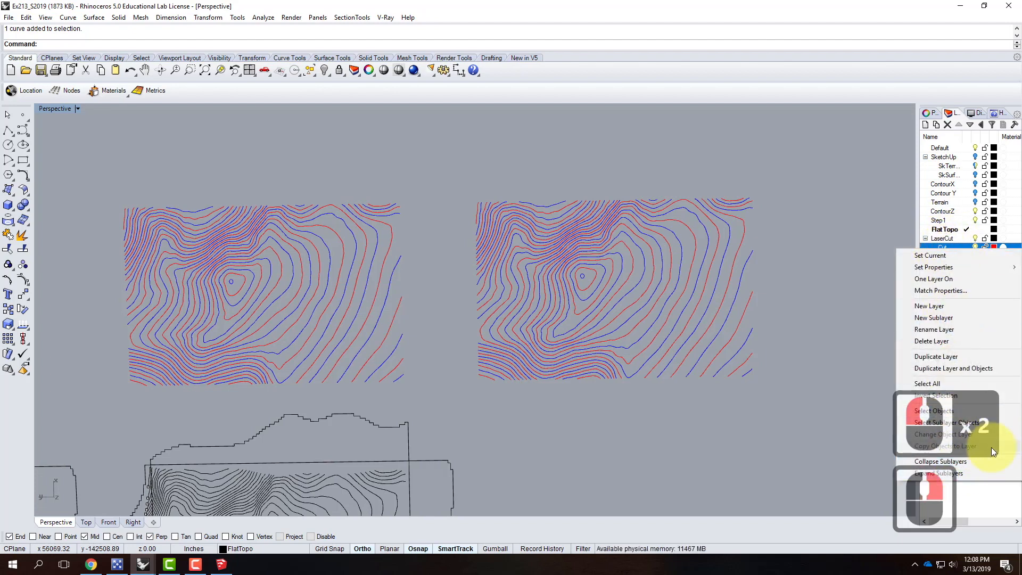
pyautogui.click(999, 420)
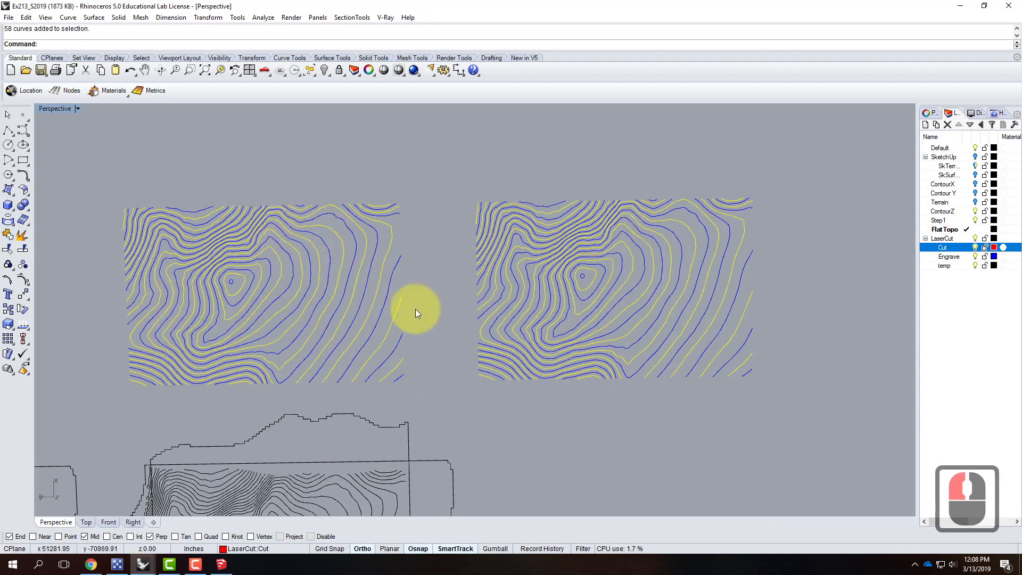
pyautogui.keyDown('ctrl'); pyautogui.moveTo(89, 180); pyautogui.dragTo(435, 403); pyautogui.keyUp('ctrl')
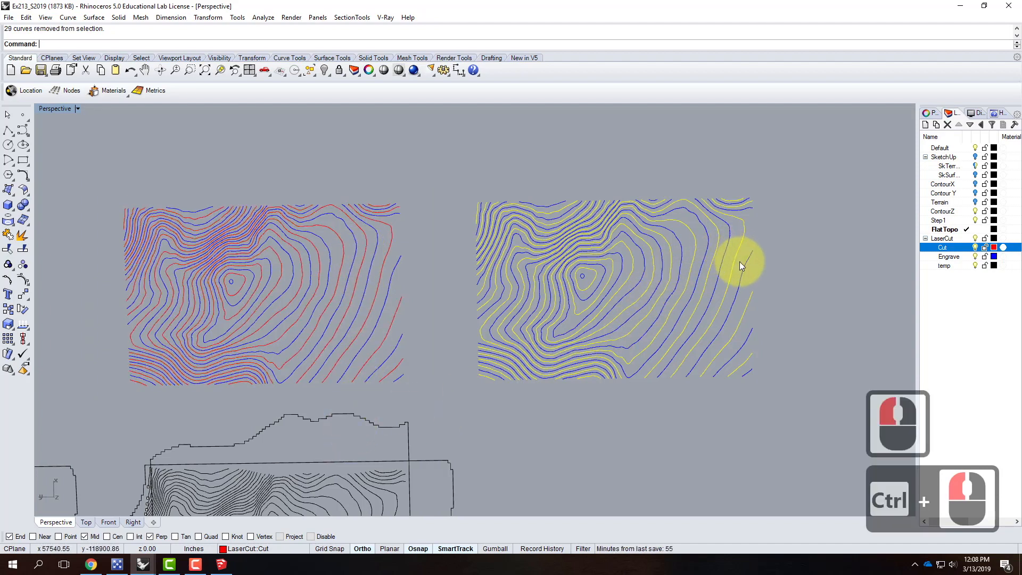
# Step: Move the duplicate's selected Cut contours to the temp layer and hide that layer
pyautogui.rightClick(947, 266)
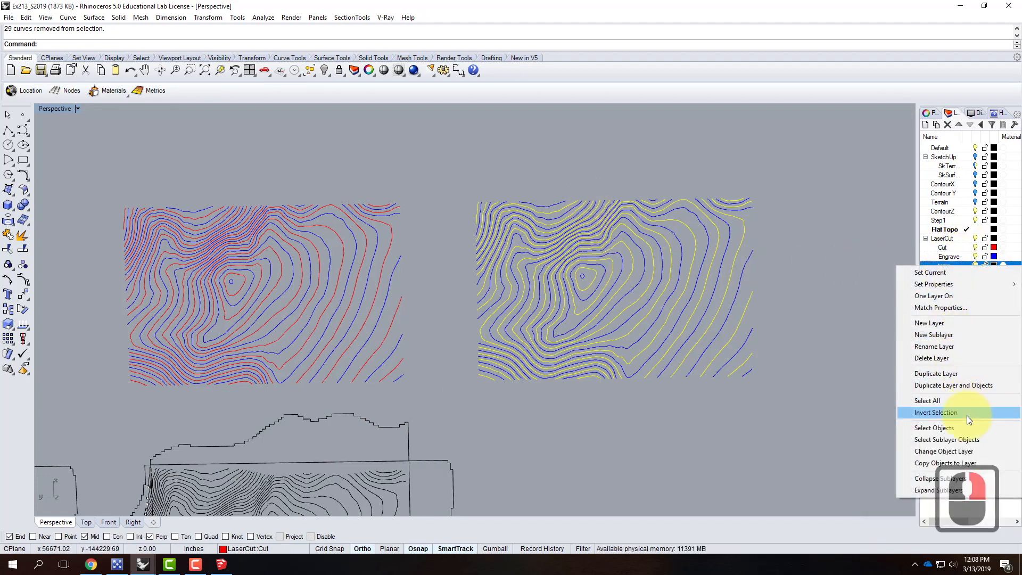
pyautogui.click(967, 454)
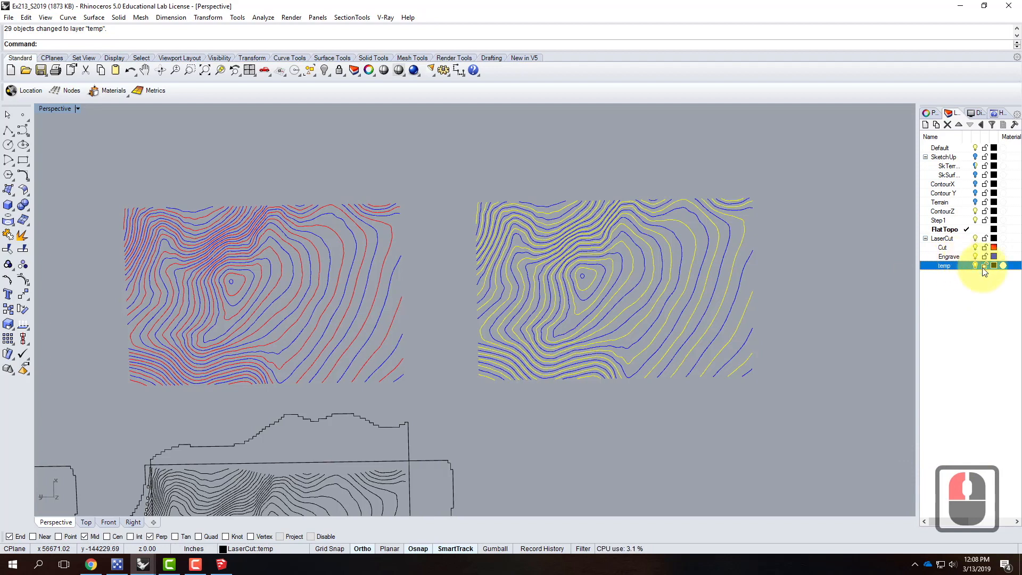
pyautogui.click(975, 266)
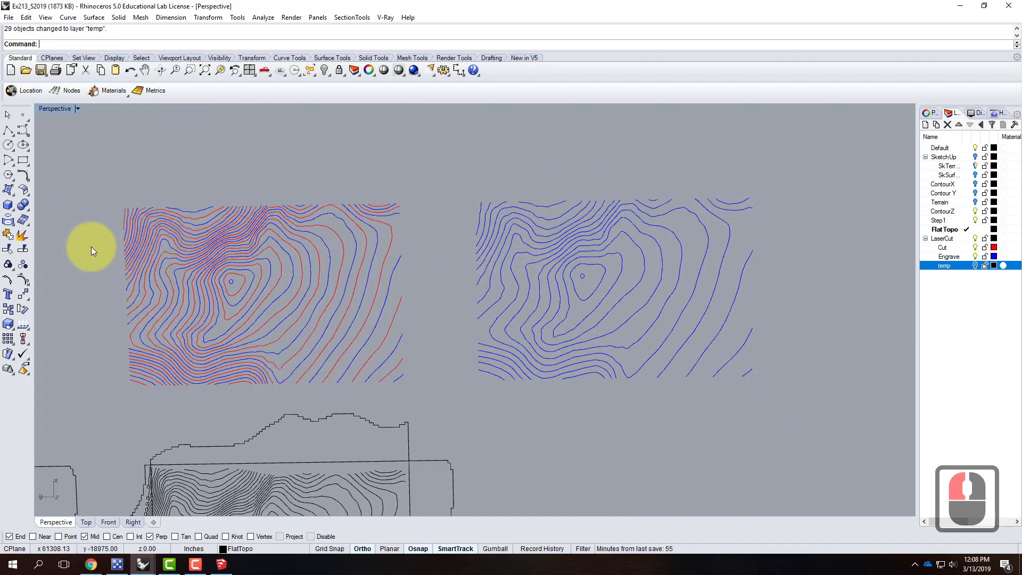
# Step: Move all the duplicate set's blue Engrave contours to the Cut layer and clear the selection
pyautogui.moveTo(450, 173); pyautogui.dragTo(804, 386)
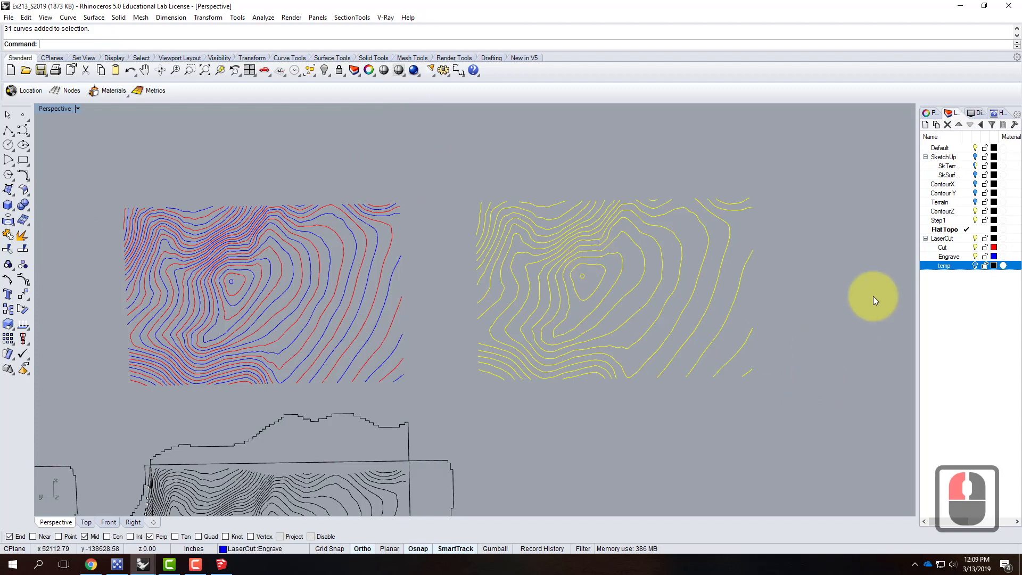
pyautogui.rightClick(953, 249)
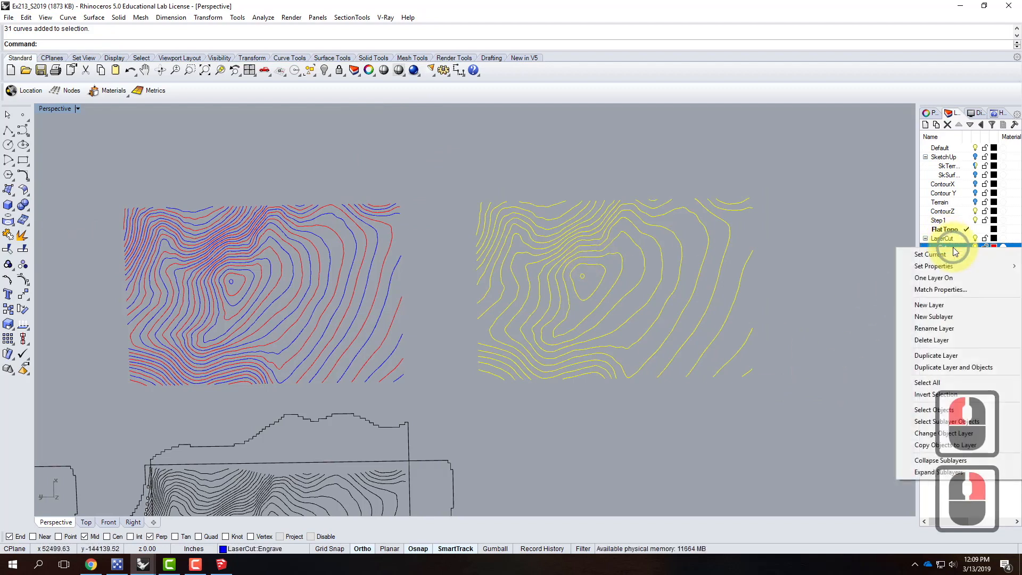
pyautogui.click(942, 433)
pyautogui.click(839, 389)
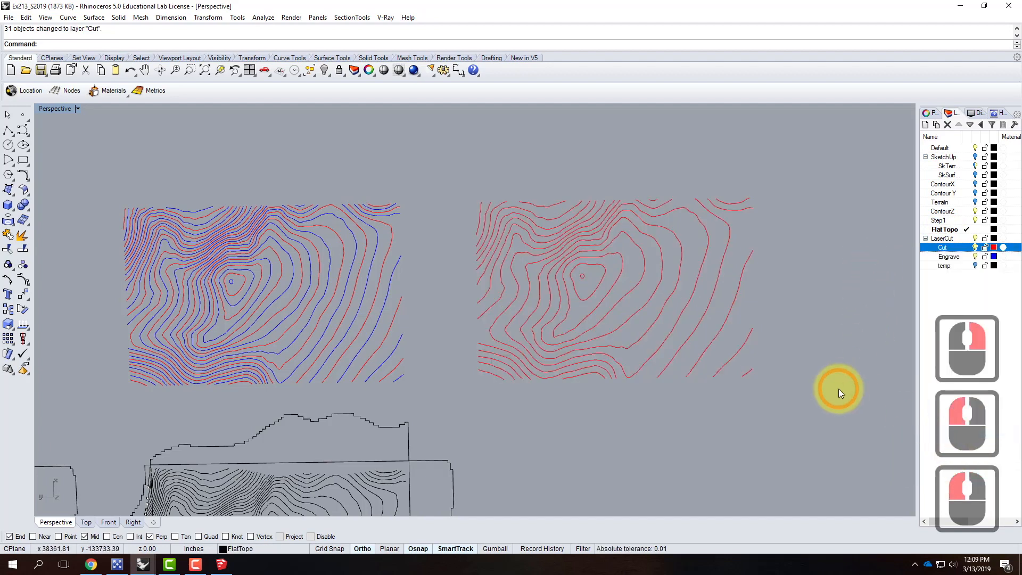
# Step: Show the temp layer, move all of its contours to the Engrave layer, and clear the selection
pyautogui.click(976, 266)
pyautogui.click(951, 266)
pyautogui.rightClick(957, 266)
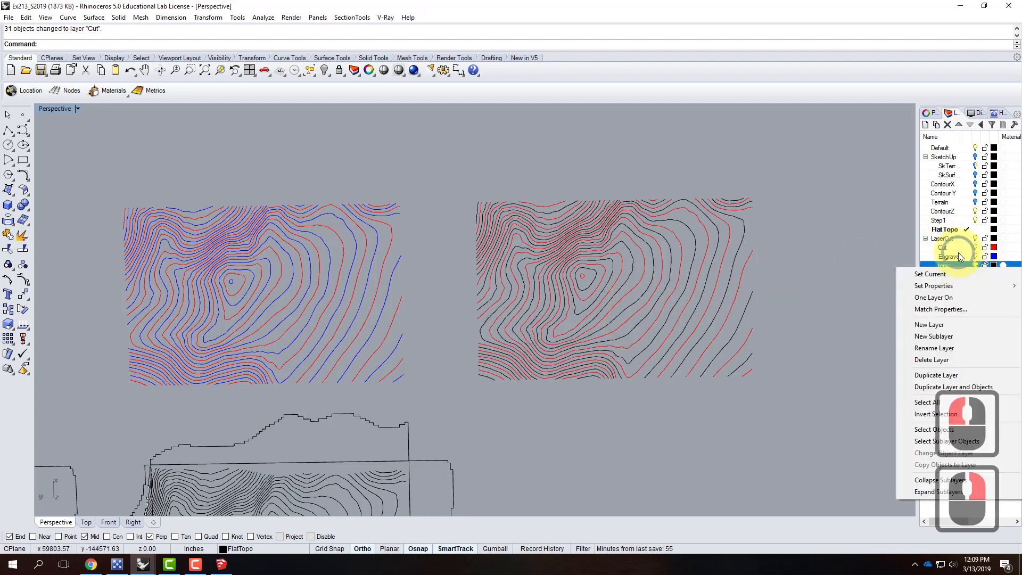
pyautogui.click(937, 441)
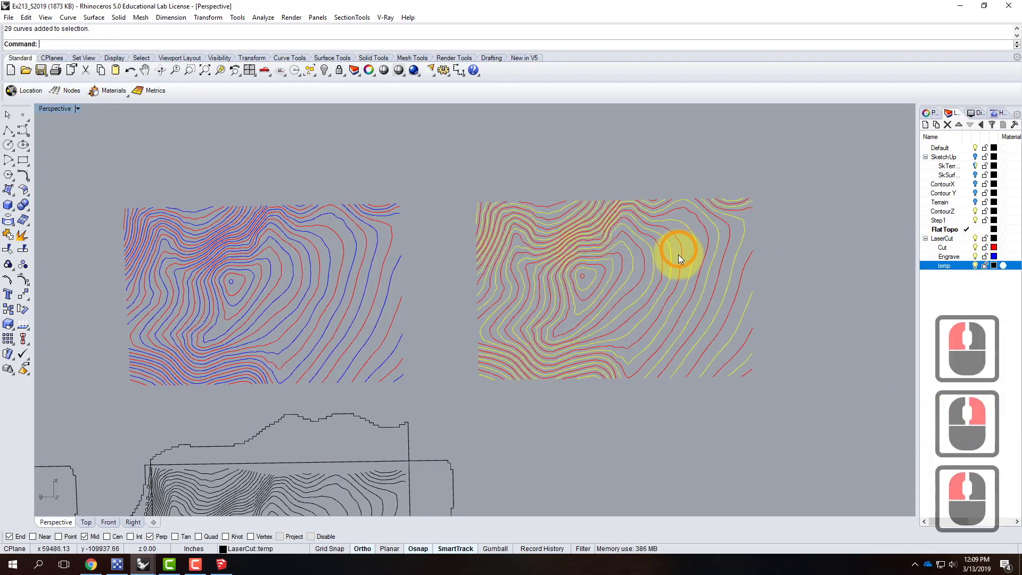
pyautogui.rightClick(950, 258)
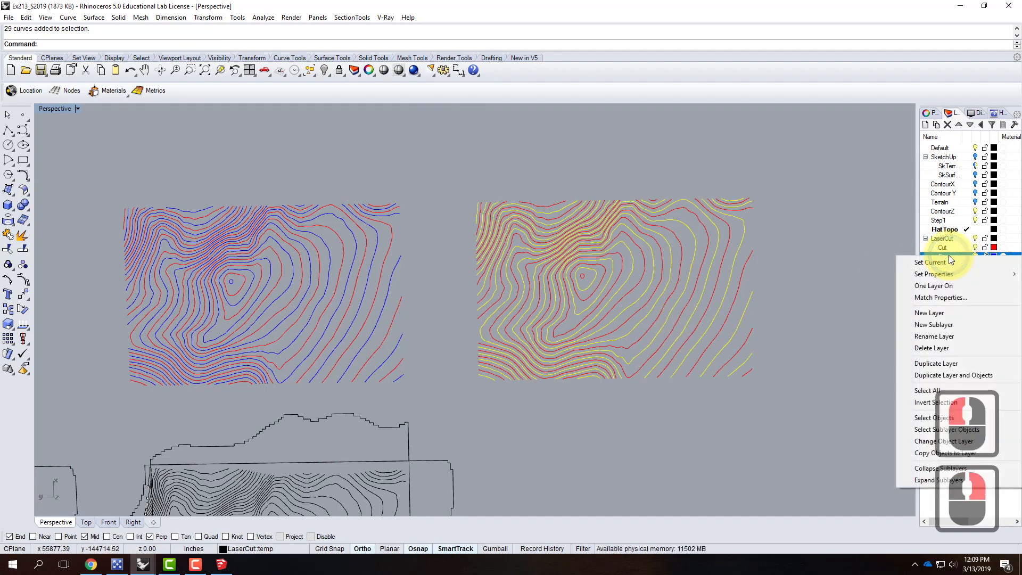
pyautogui.click(957, 440)
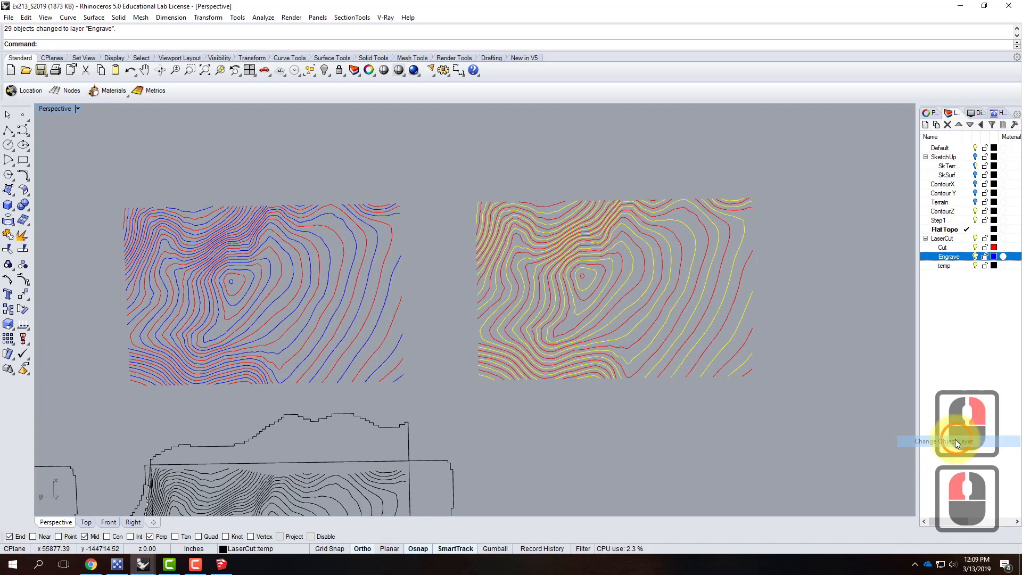
pyautogui.click(824, 389)
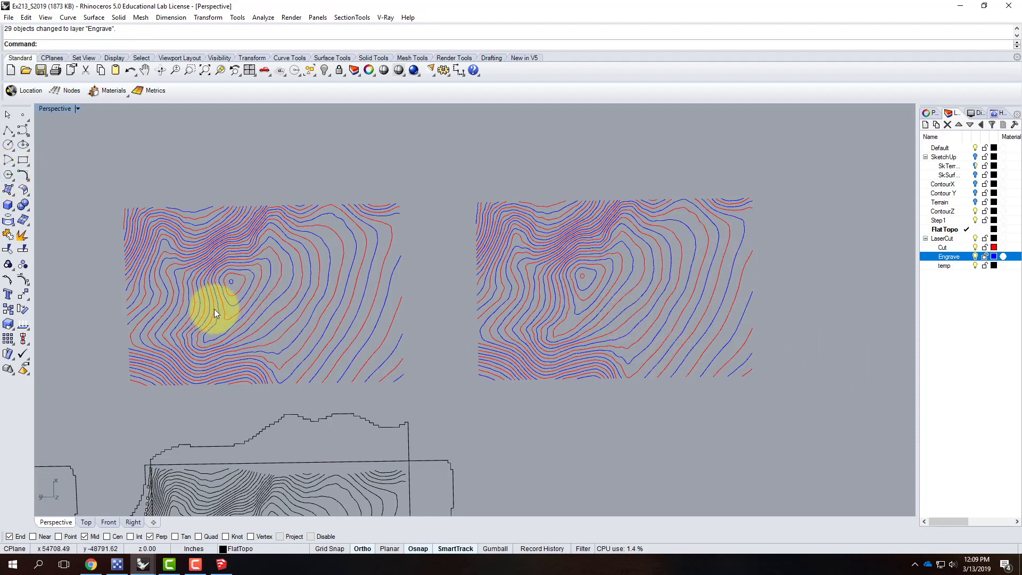
# Step: Draw a rectangle around the original red and blue contour set, snapping its opposite corners to the extents of the contour ends
pyautogui.scroll(5, 171, 210)
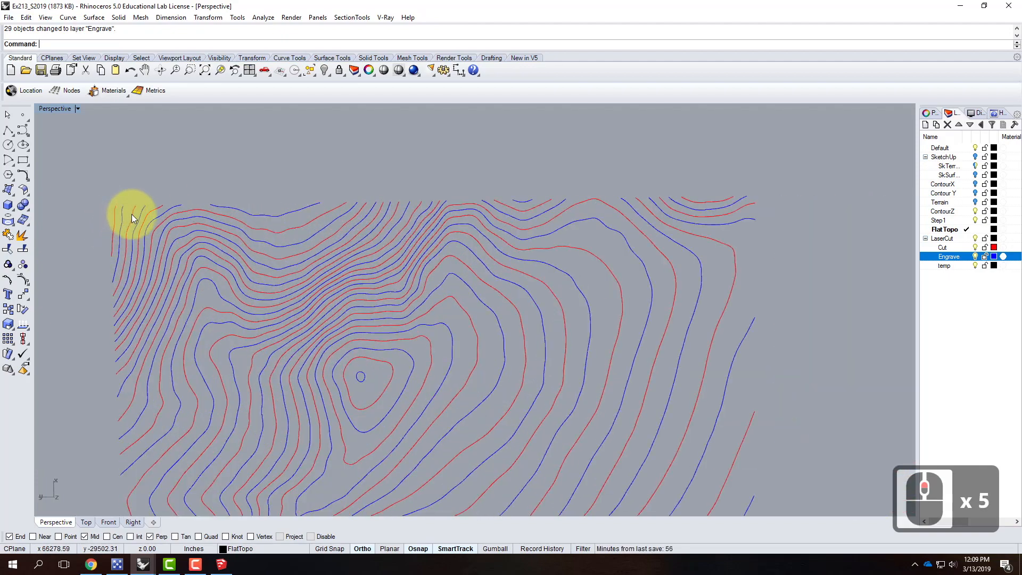
pyautogui.scroll(-3, 111, 219)
pyautogui.scroll(3, 551, 223)
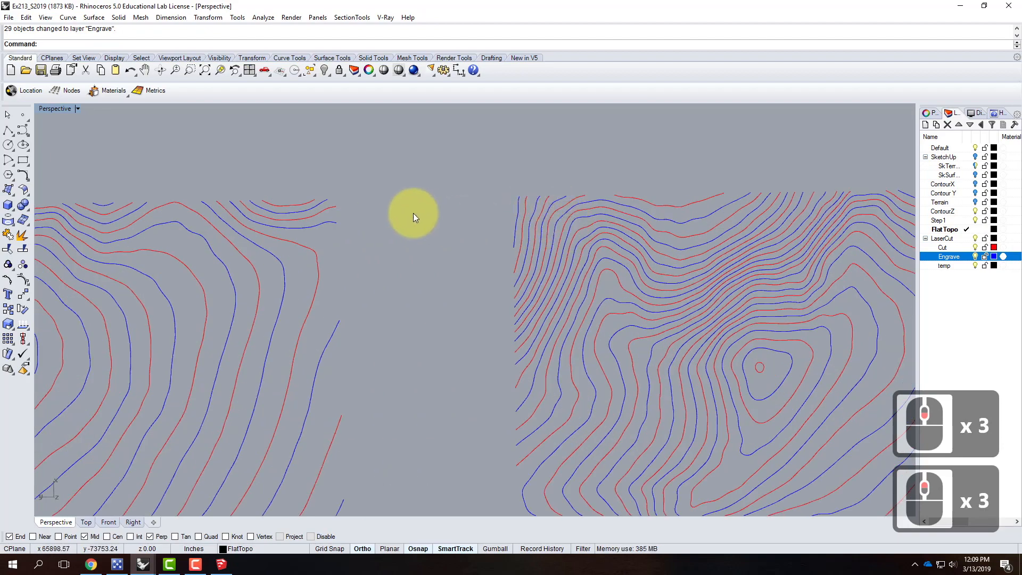
pyautogui.scroll(-2, 413, 213)
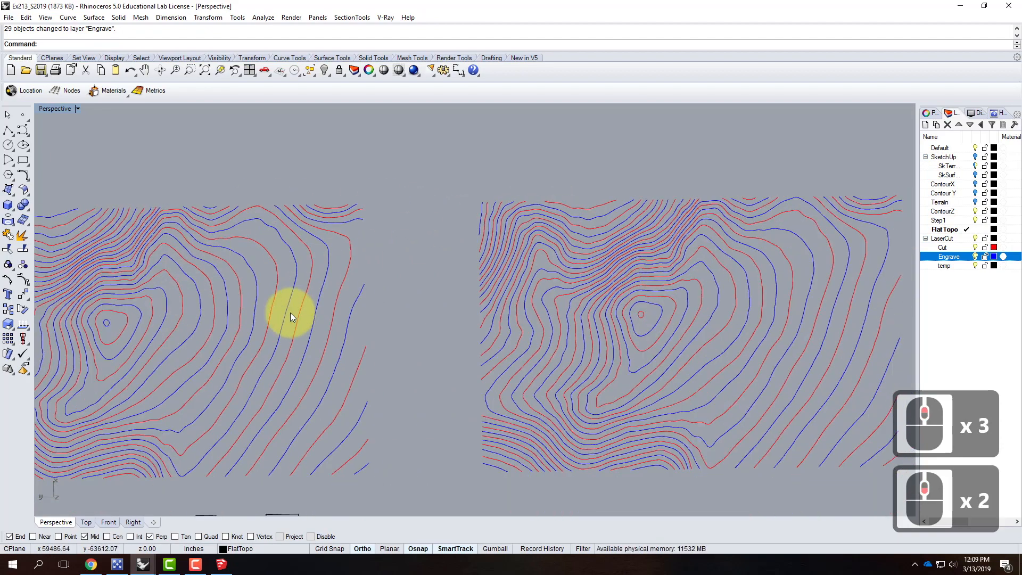
pyautogui.scroll(-2, 722, 213)
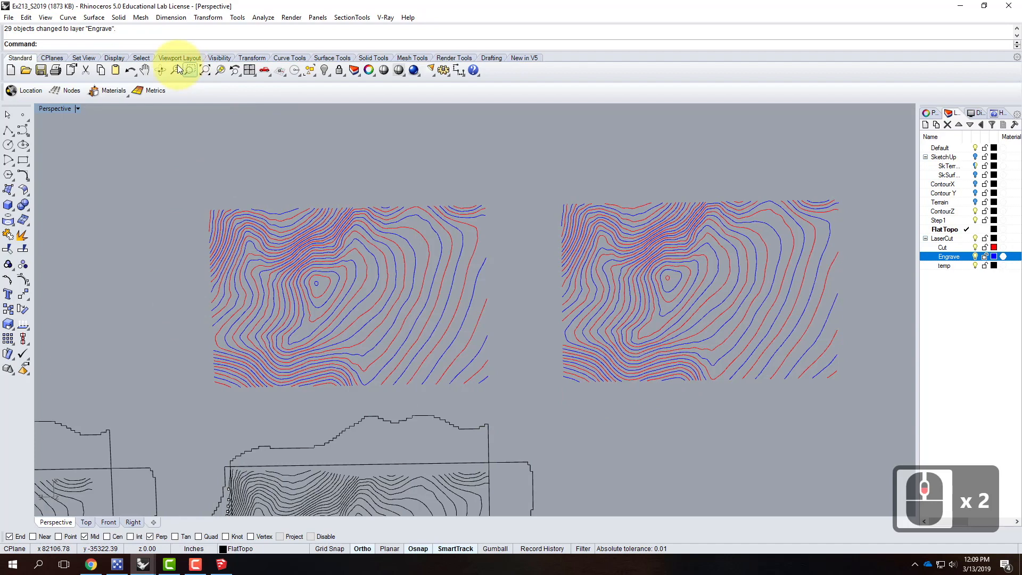
pyautogui.click(23, 162)
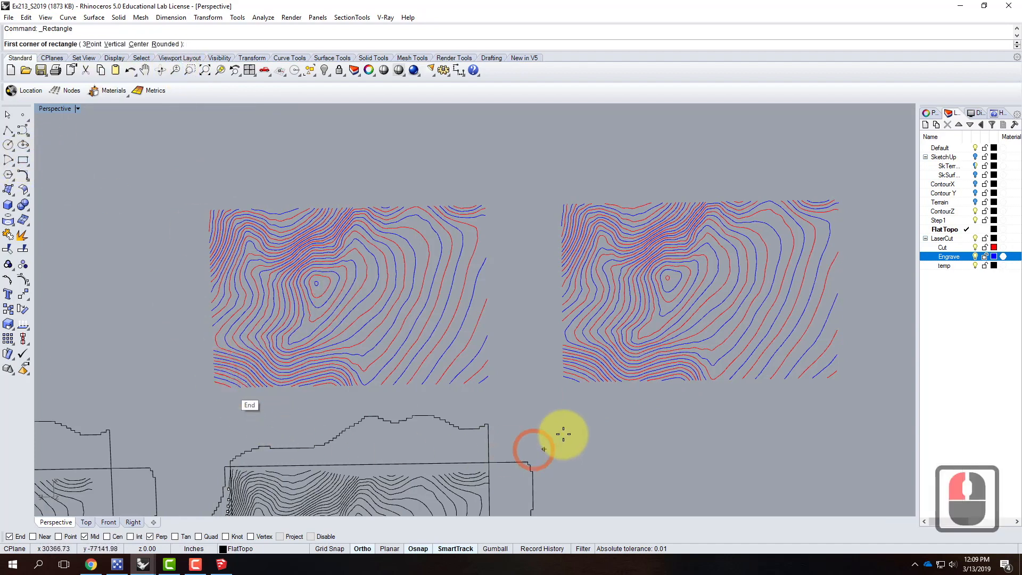
pyautogui.scroll(5, 186, 188)
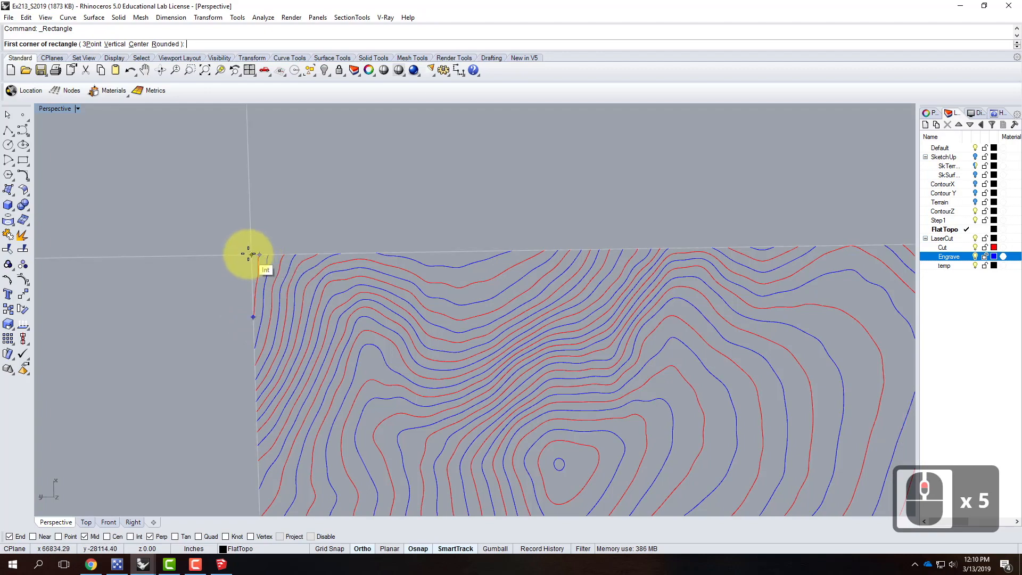
pyautogui.click(249, 254)
pyautogui.scroll(-4, 563, 429)
pyautogui.scroll(4, 596, 447)
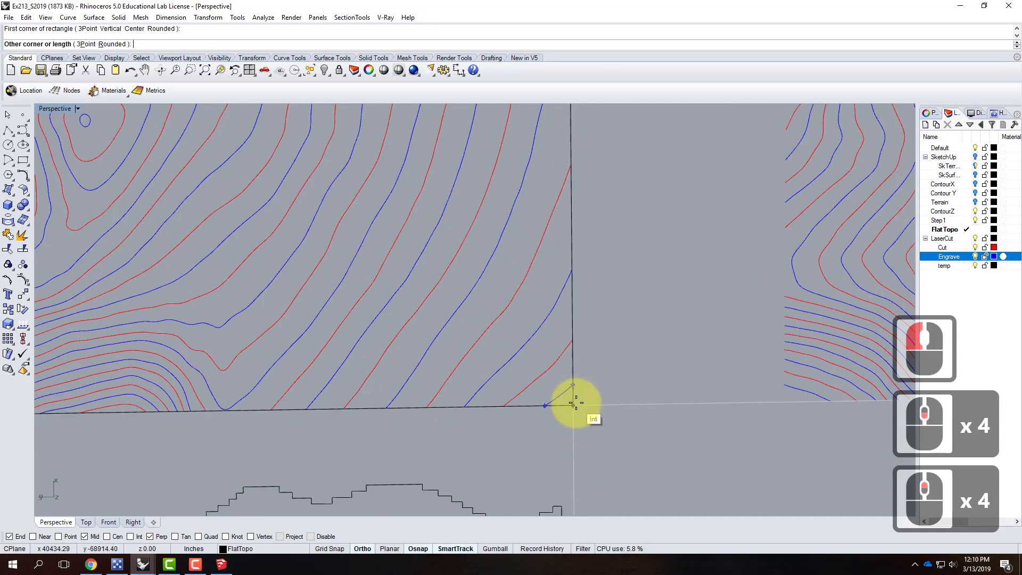
pyautogui.click(573, 404)
# Step: Move the border rectangle around the original contour set to the Cut layer and clear the selection
pyautogui.click(560, 408)
pyautogui.scroll(-4, 460, 403)
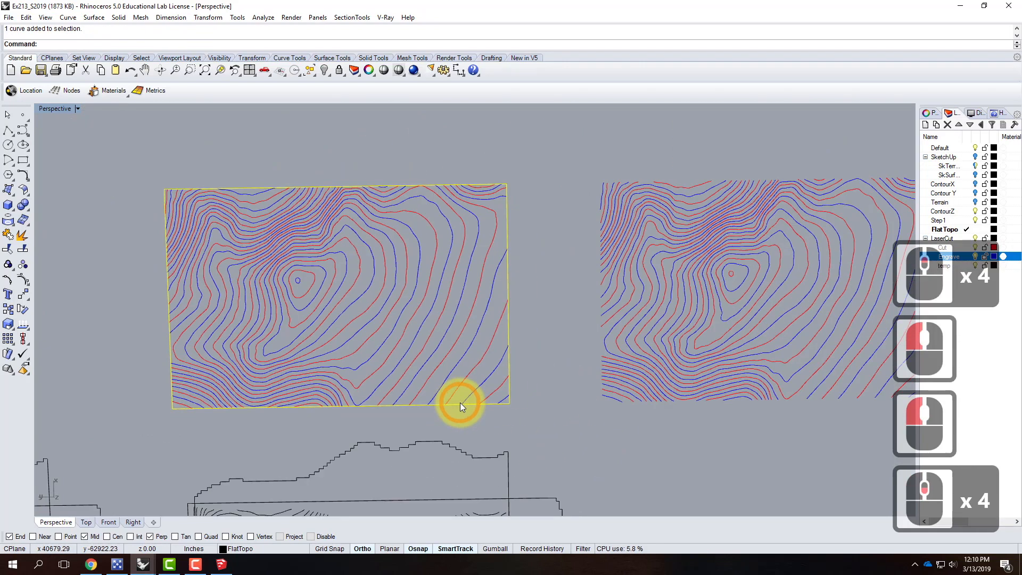
pyautogui.rightClick(961, 248)
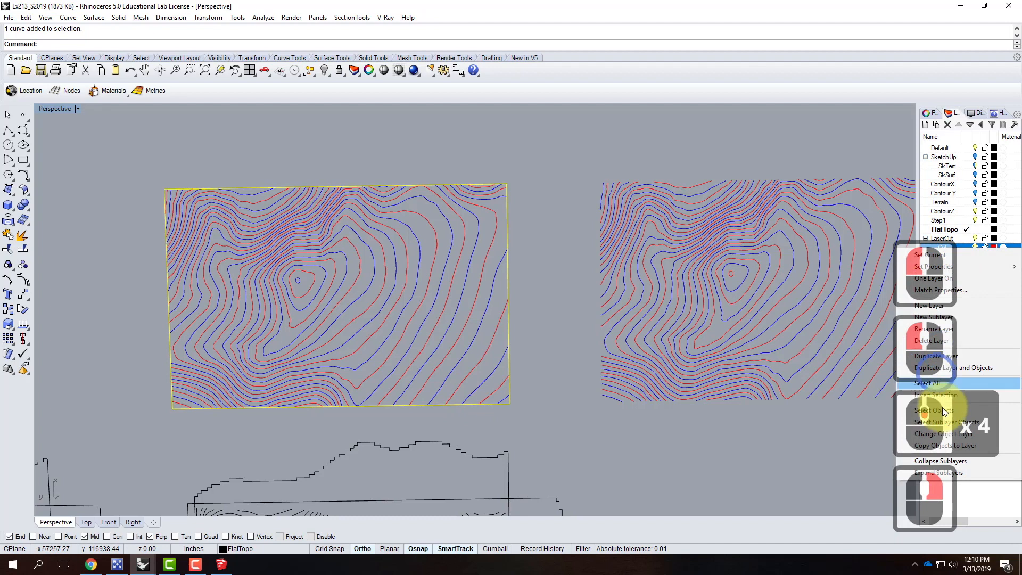
pyautogui.click(966, 433)
pyautogui.click(530, 336)
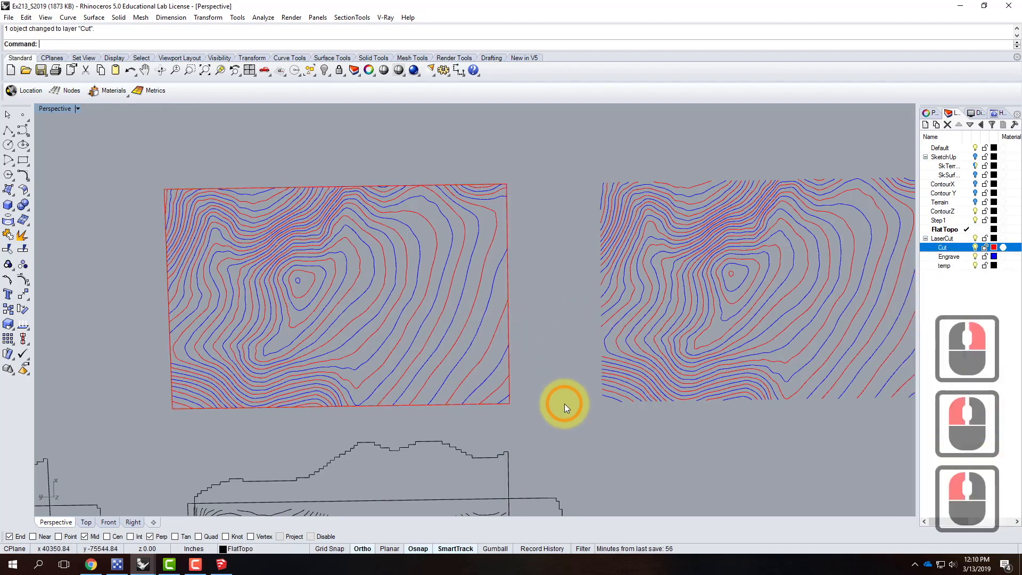
# Step: Draw a matching border rectangle around the duplicate contour set, from its upper-left contour extent to its lower-right one
pyautogui.scroll(-3, 167, 303)
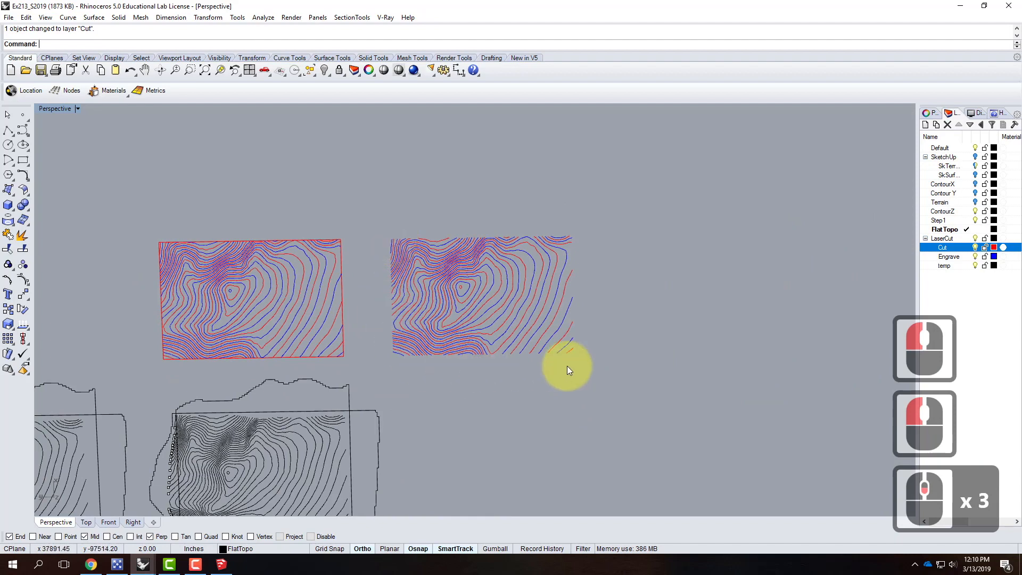
pyautogui.click(22, 160)
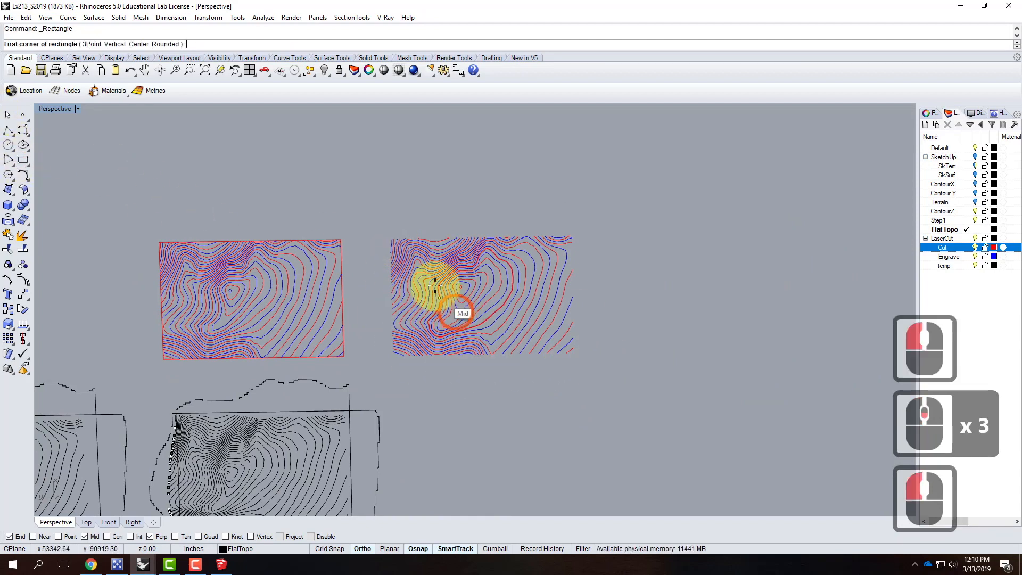
pyautogui.scroll(4, 409, 266)
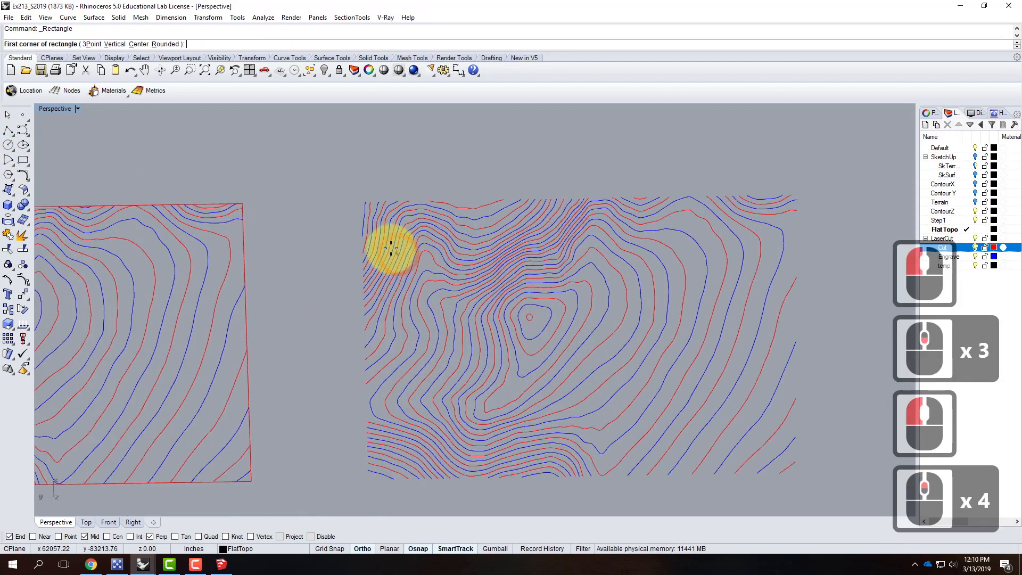
pyautogui.click(362, 202)
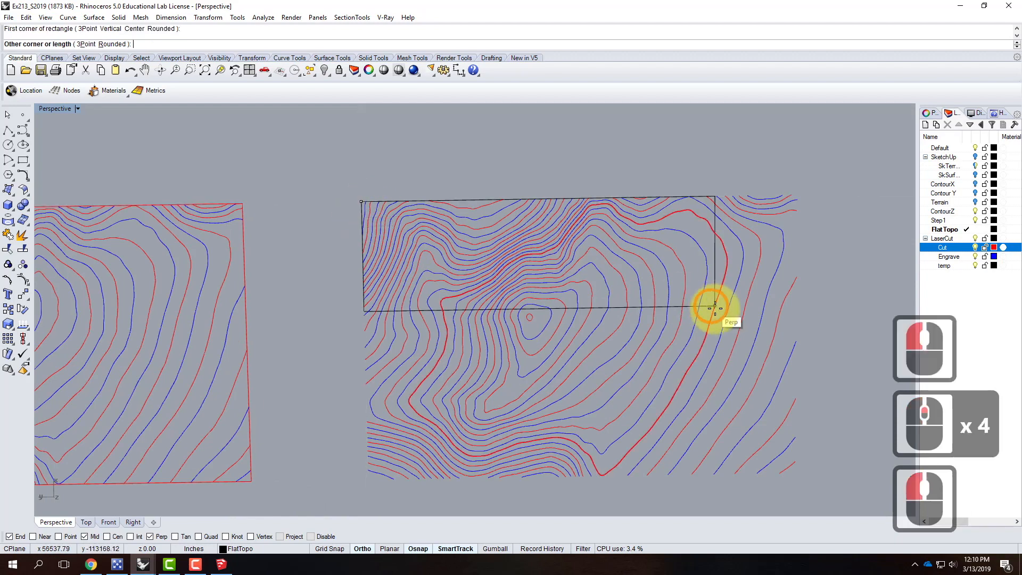
pyautogui.click(788, 478)
# Step: Change the duplicate set's border rectangle to the Cut layer and deselect it
pyautogui.click(797, 429)
pyautogui.click(949, 247)
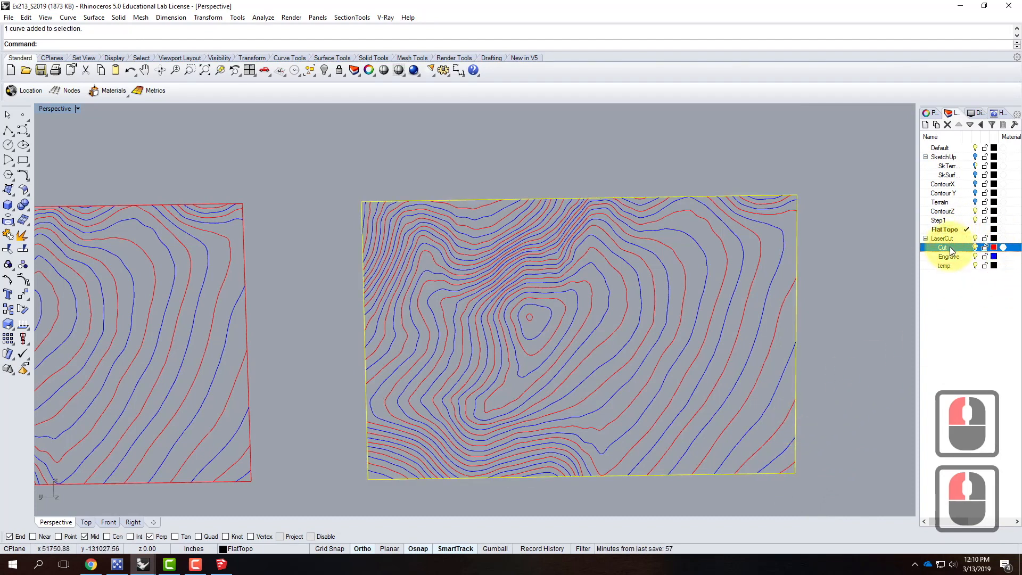
pyautogui.rightClick(949, 247)
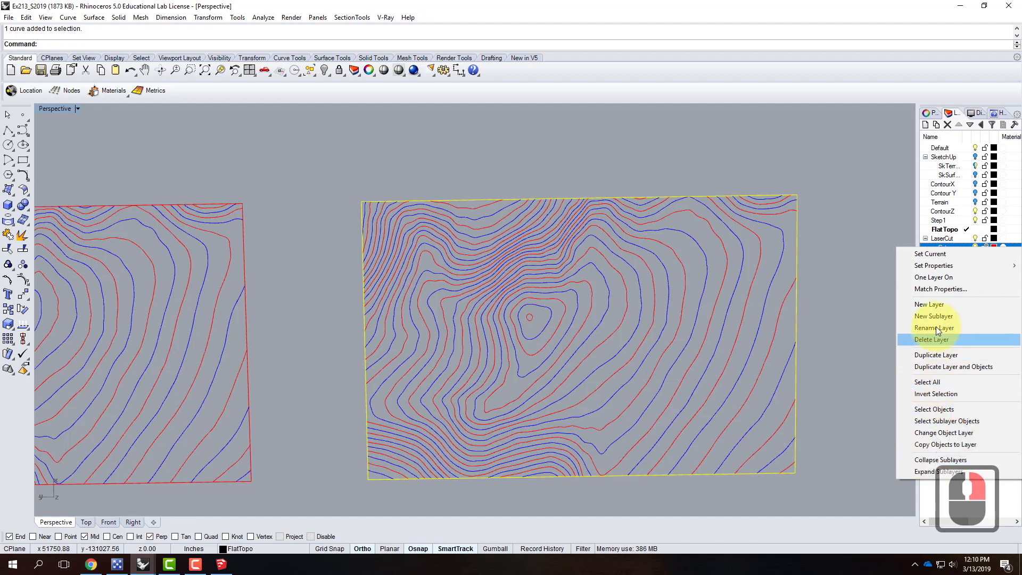
pyautogui.click(938, 433)
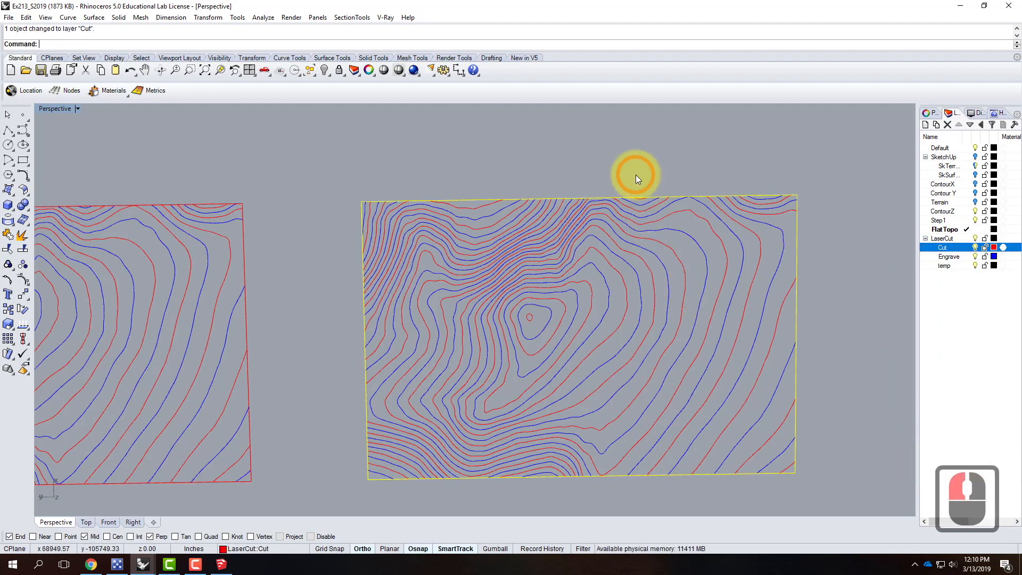
pyautogui.click(635, 174)
# Step: Select the four side profile outlines around the black contour set below the original sheet and change them to the Cut layer
pyautogui.scroll(-3, 471, 145)
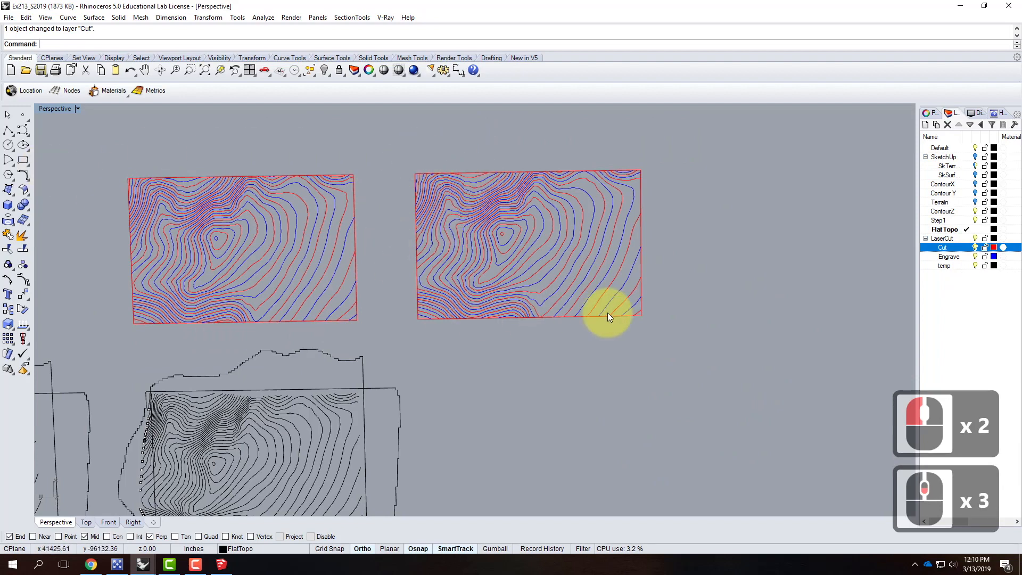
pyautogui.scroll(-2, 526, 249)
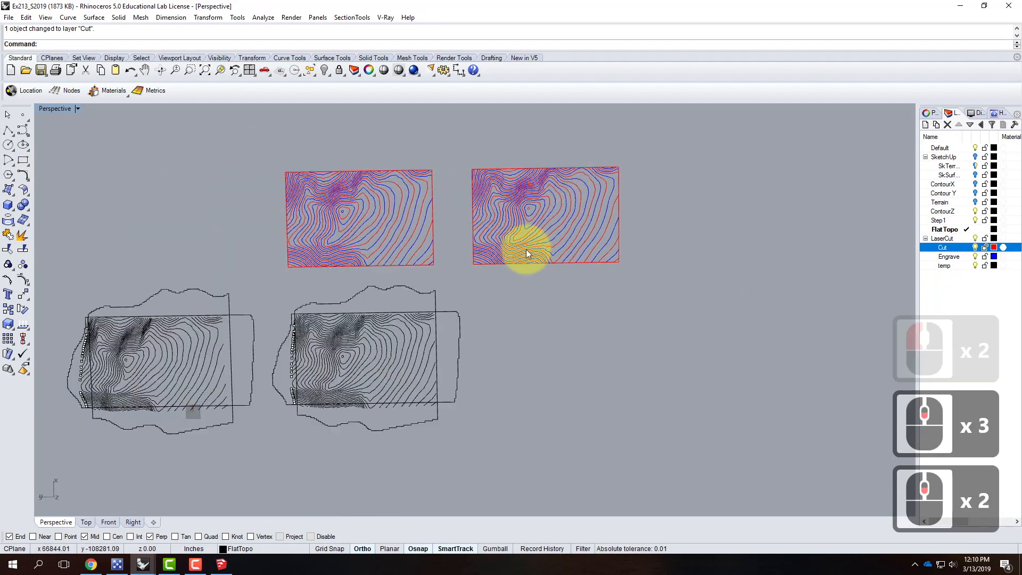
pyautogui.click(282, 344)
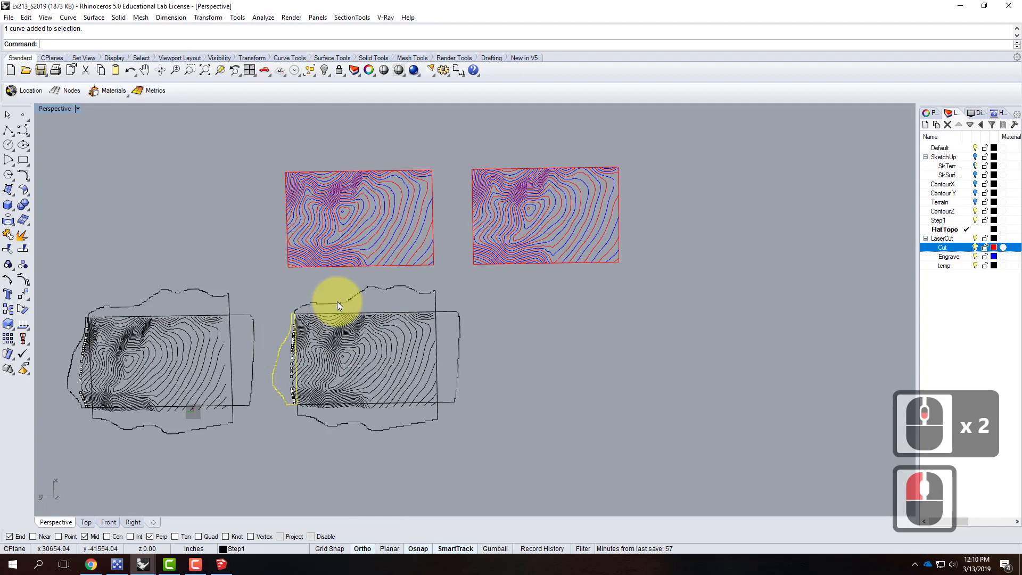
pyautogui.keyDown('shift'); pyautogui.click(337, 301); pyautogui.keyUp('shift')
pyautogui.keyDown('shift'); pyautogui.click(460, 347); pyautogui.keyUp('shift')
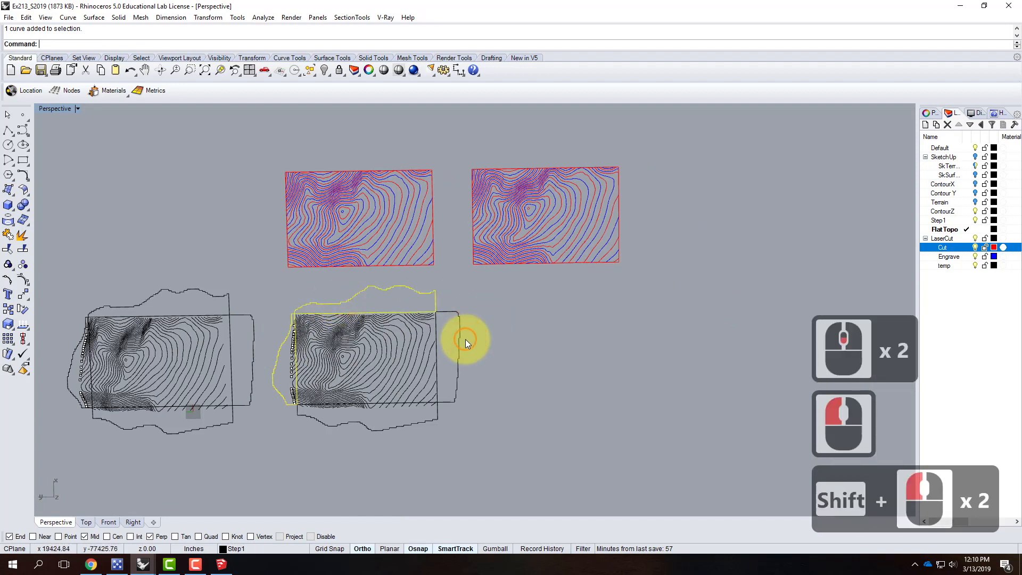
pyautogui.keyDown('shift'); pyautogui.click(449, 404); pyautogui.keyUp('shift')
pyautogui.keyDown('shift'); pyautogui.click(413, 429); pyautogui.keyUp('shift')
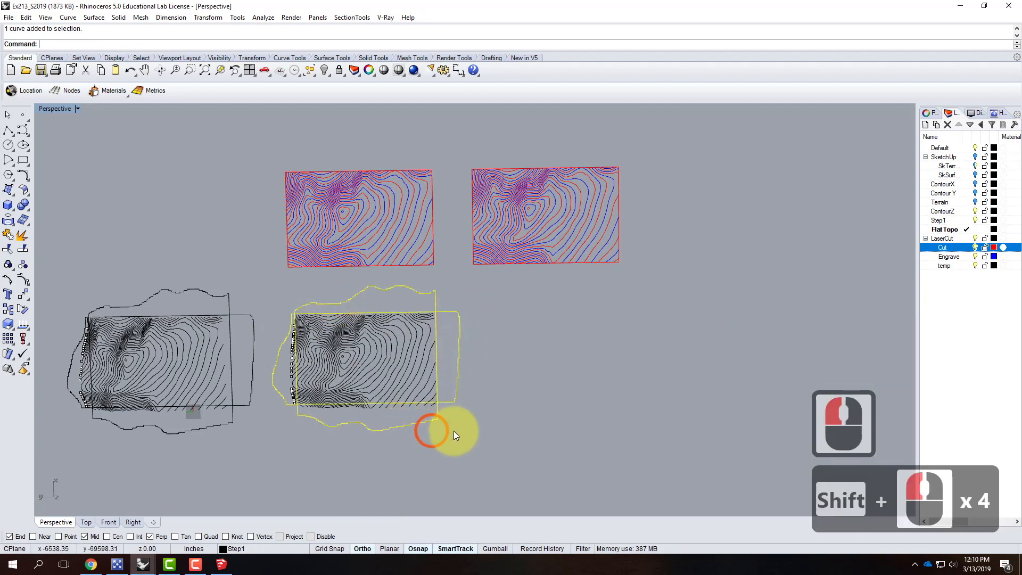
pyautogui.rightClick(955, 247)
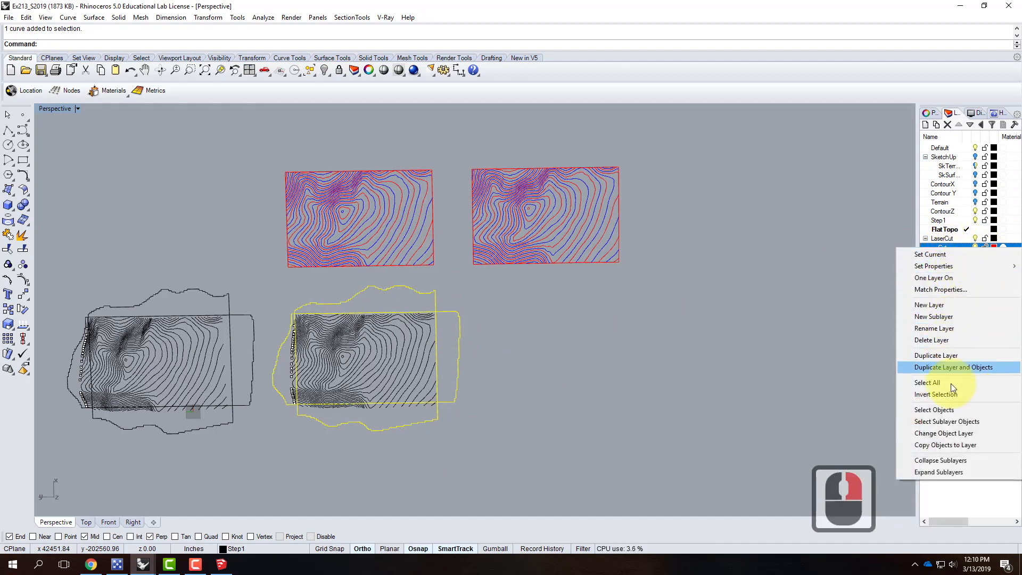
pyautogui.click(960, 436)
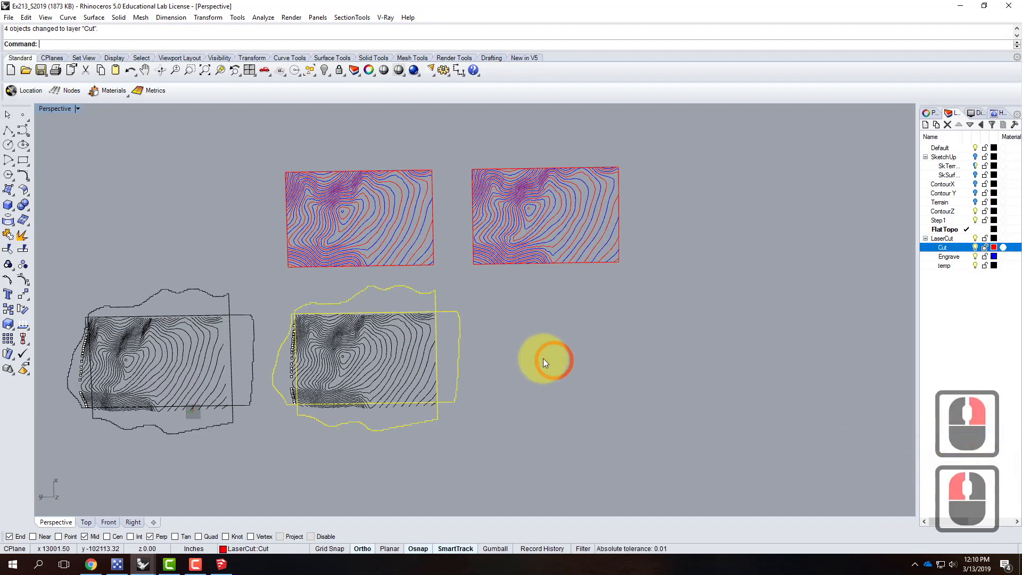
# Step: Move the selected profile outlines off the black contours into the empty area below the duplicate sheet, and deselect them
pyautogui.write('move')
pyautogui.press('Return')
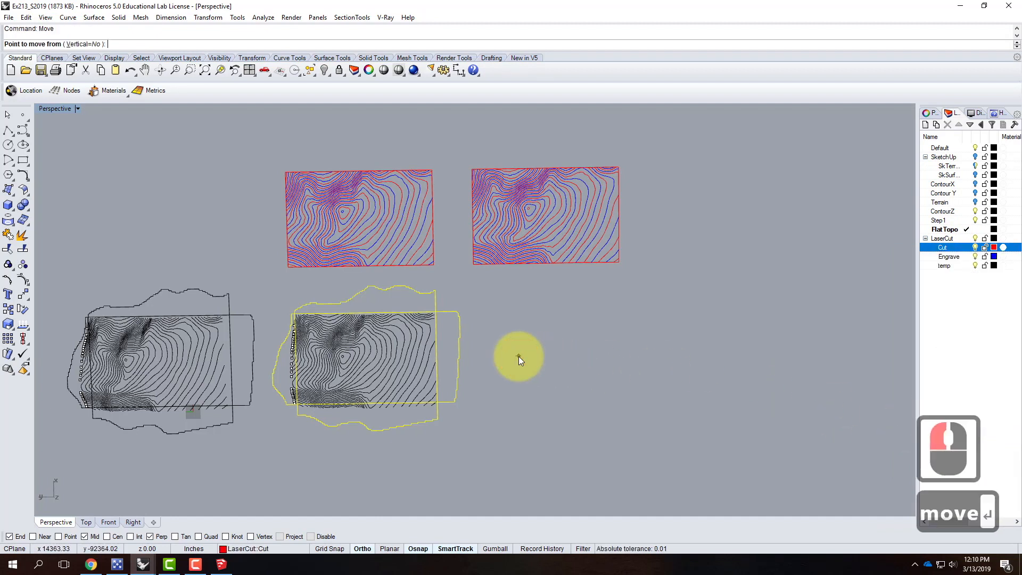
pyautogui.click(508, 366)
pyautogui.click(709, 365)
pyautogui.press('Escape')
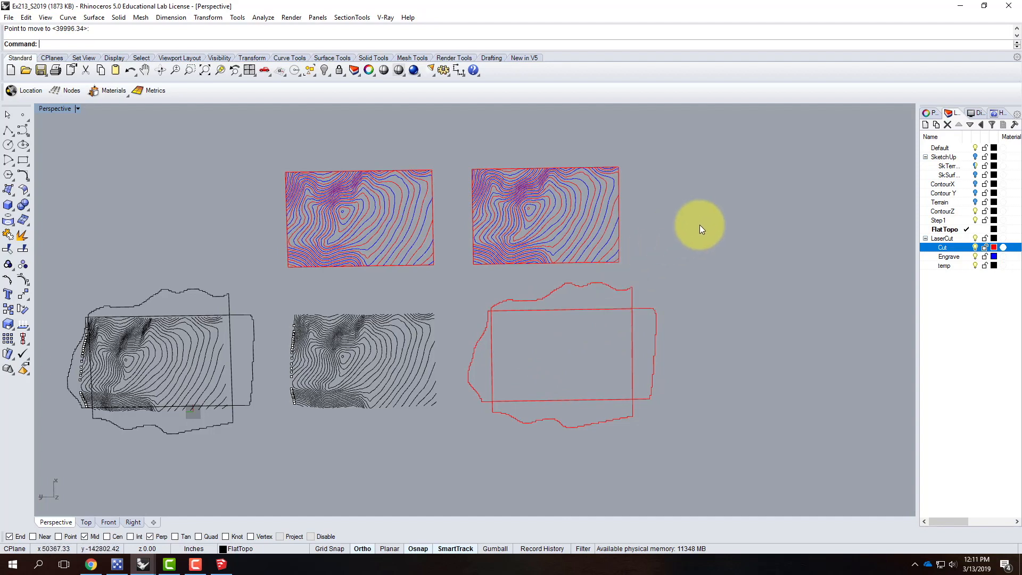
pyautogui.click(701, 225)
# Step: Scale all contours, sheets and profiles in 3-D from the left bordered sheet's upper-left corner so its upper edge becomes 17" long
pyautogui.scroll(-3, 705, 215)
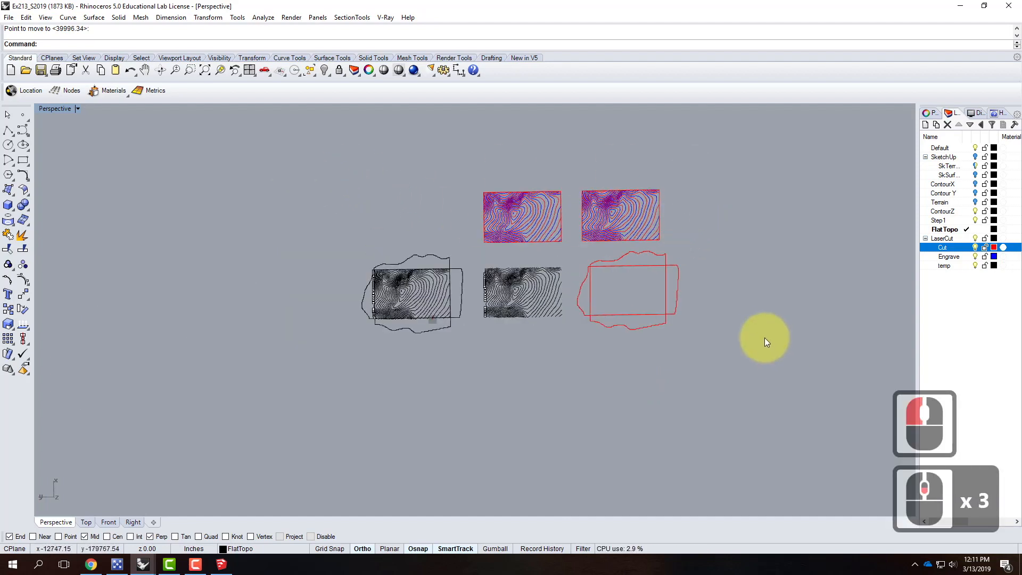
pyautogui.moveTo(304, 132); pyautogui.dragTo(780, 453)
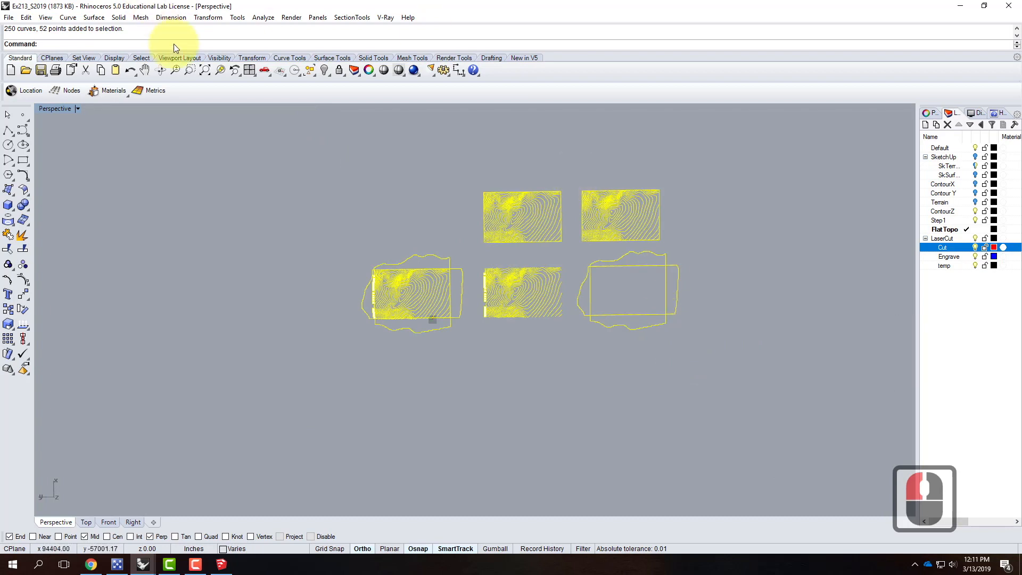
pyautogui.click(207, 17)
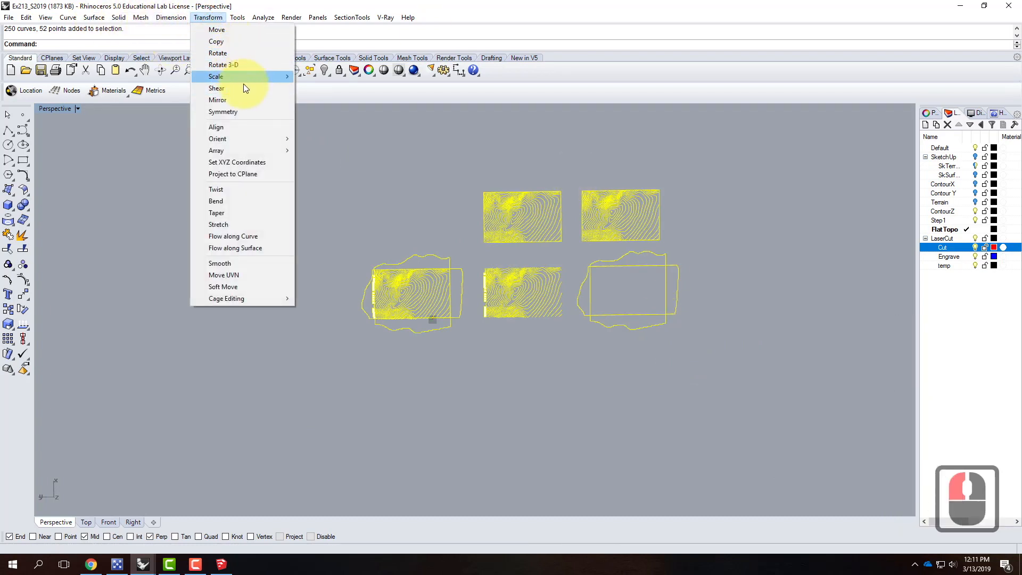
pyautogui.moveTo(282, 77)
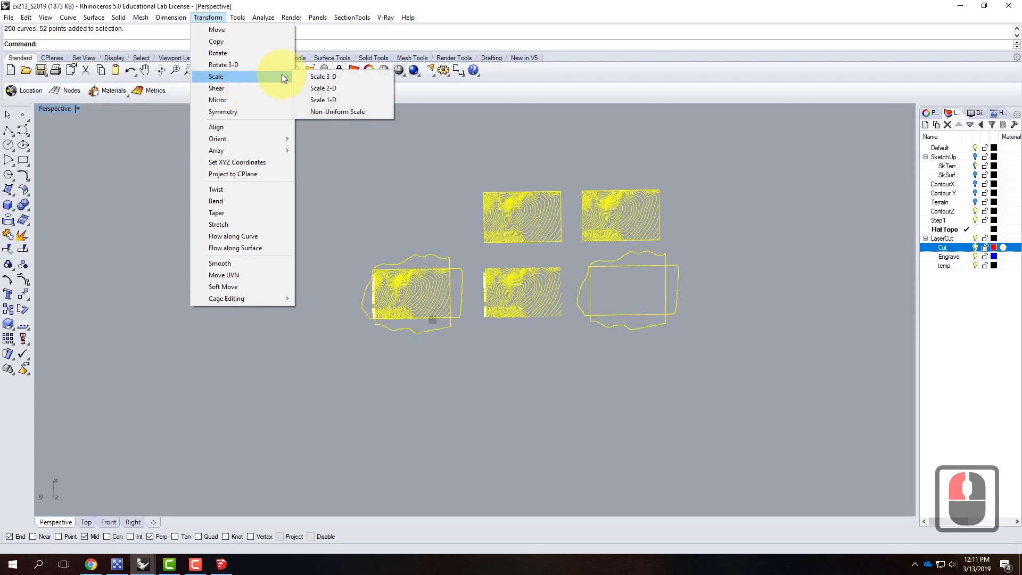
pyautogui.click(327, 78)
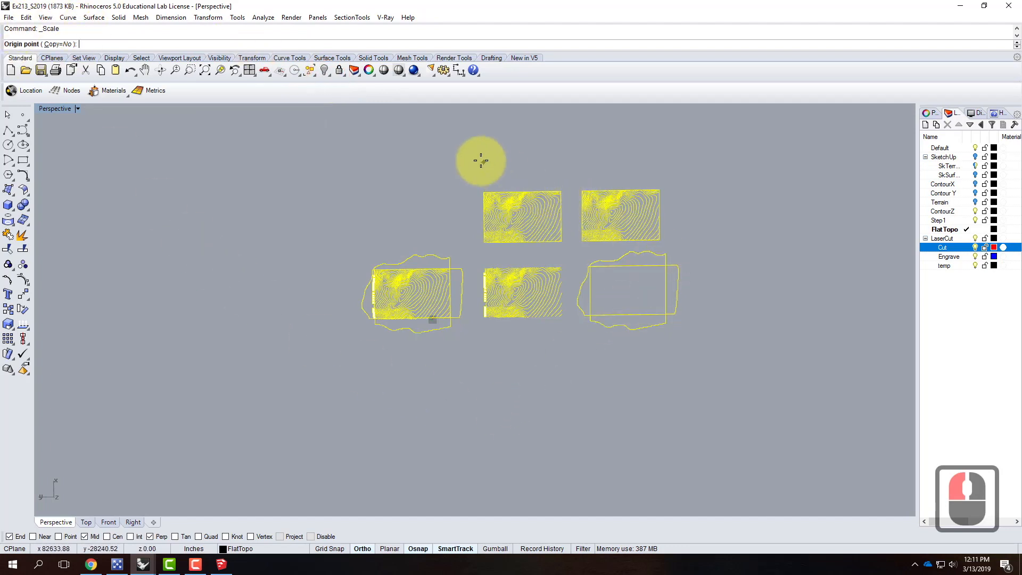
pyautogui.scroll(8, 481, 161)
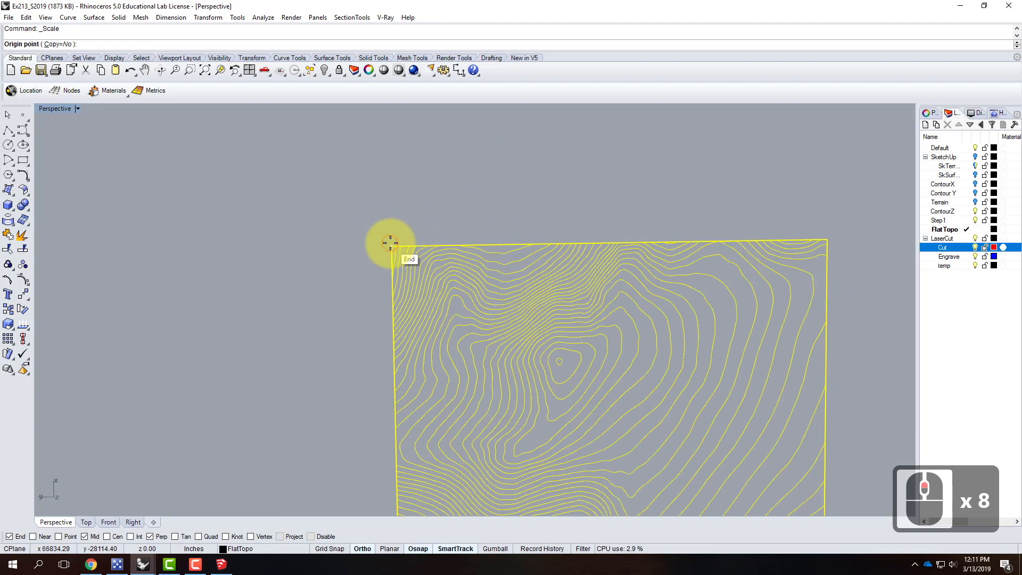
pyautogui.click(390, 242)
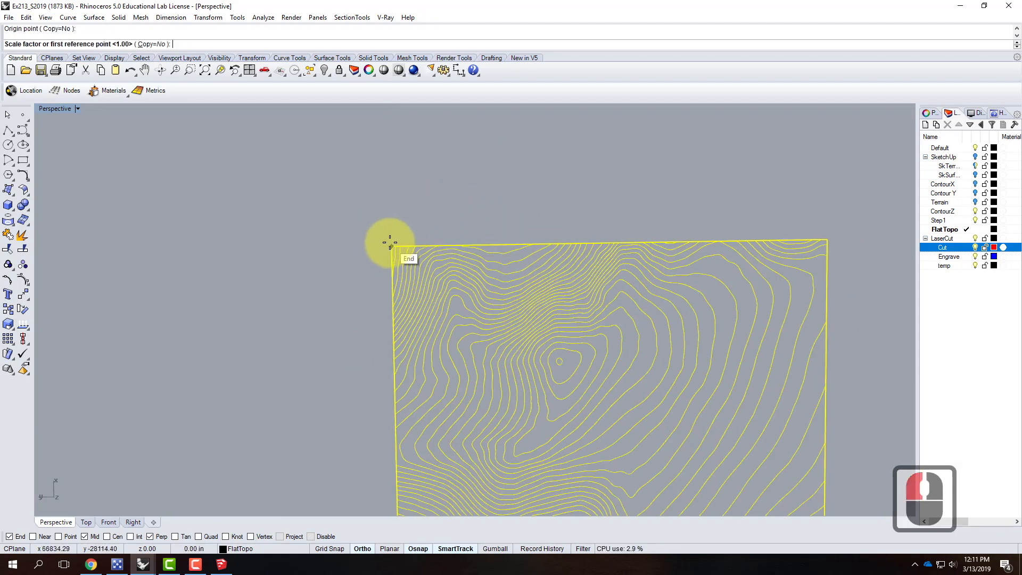
pyautogui.scroll(-2, 321, 191)
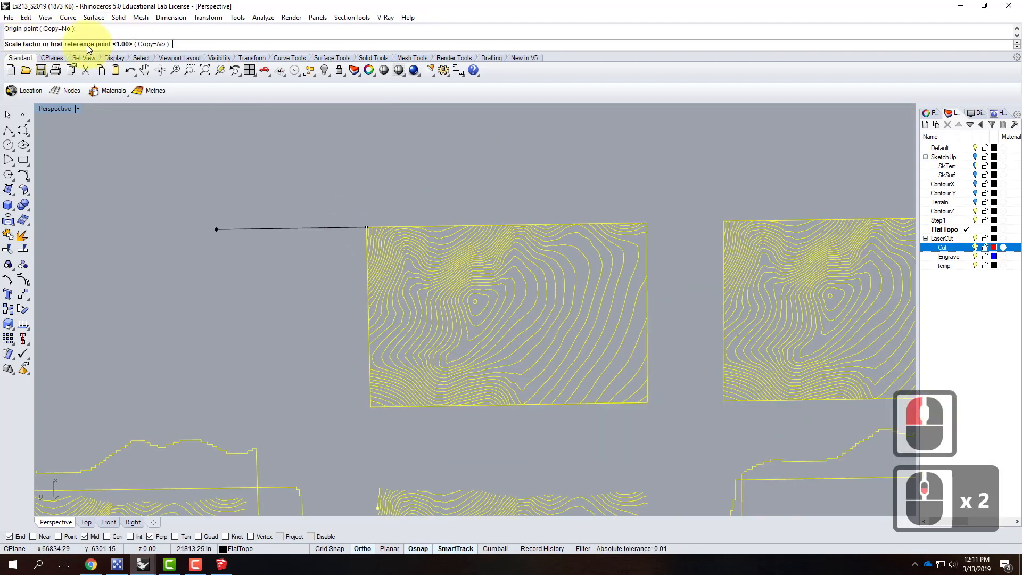
pyautogui.scroll(5, 639, 210)
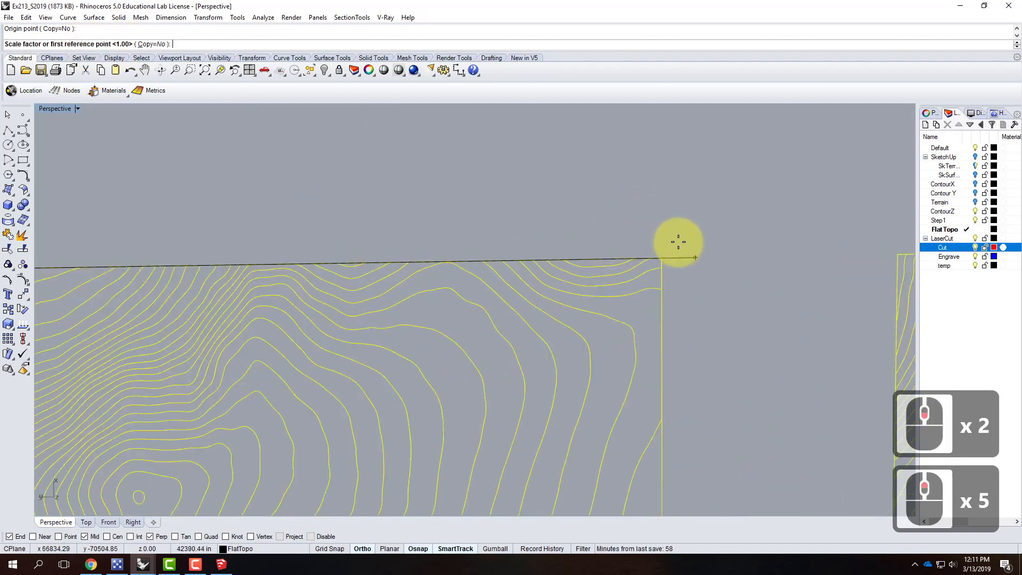
pyautogui.click(662, 257)
pyautogui.scroll(-3, 679, 226)
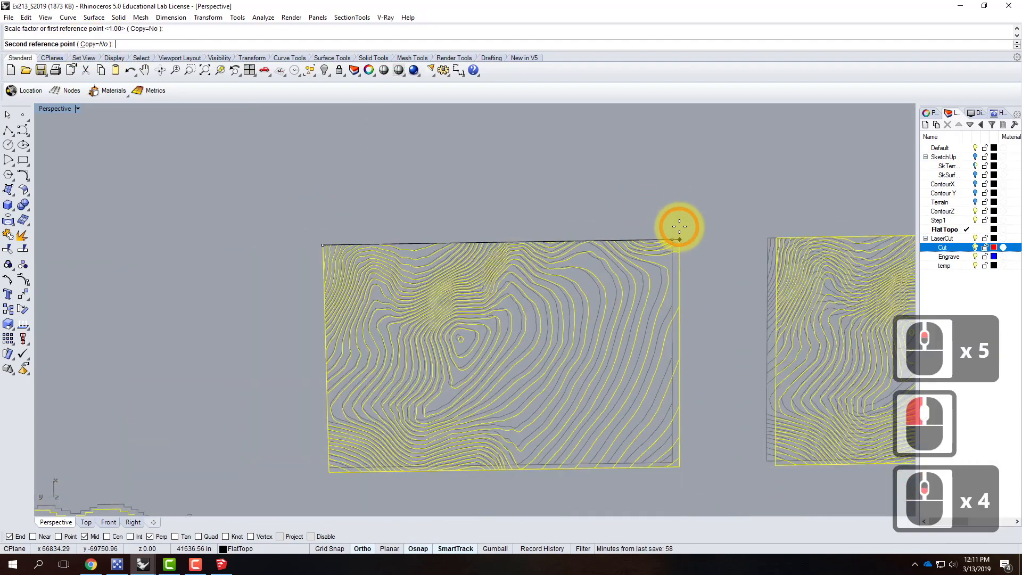
pyautogui.scroll(-2, 680, 226)
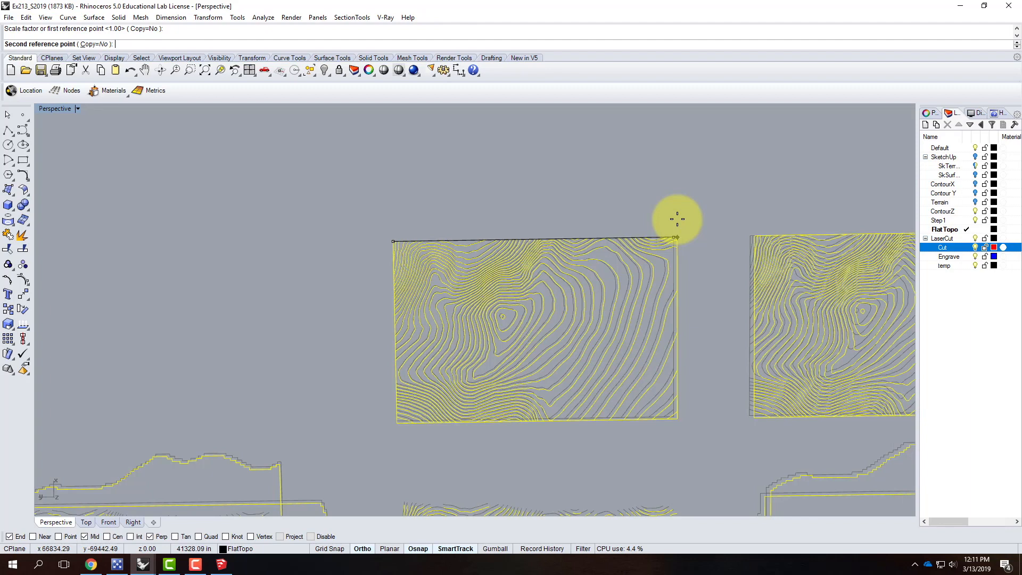
pyautogui.write('17"')
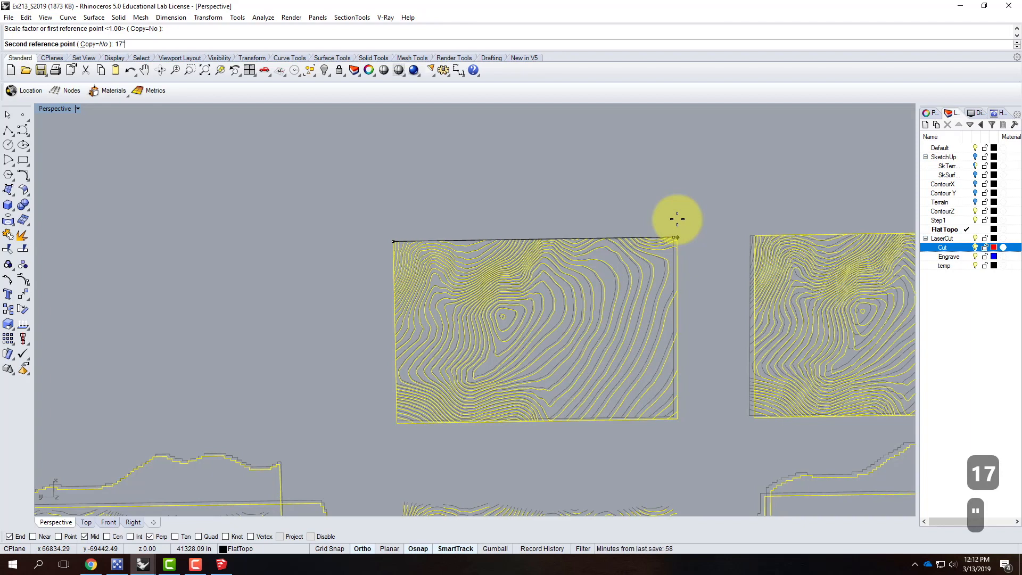
pyautogui.press('Return')
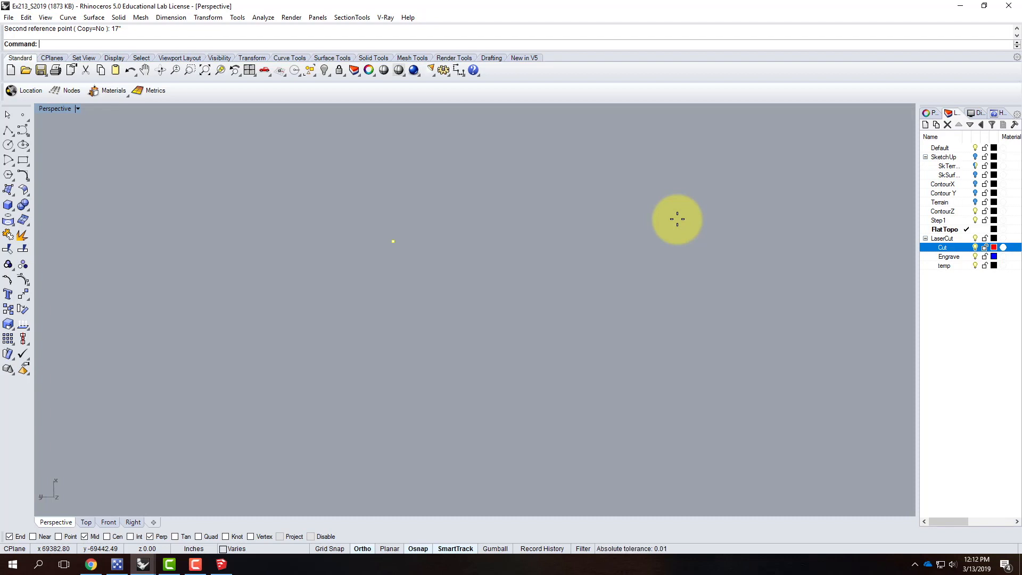
# Step: Zoom to the selected scaled drawings and deselect them
pyautogui.write('Z')
pyautogui.press('Return')
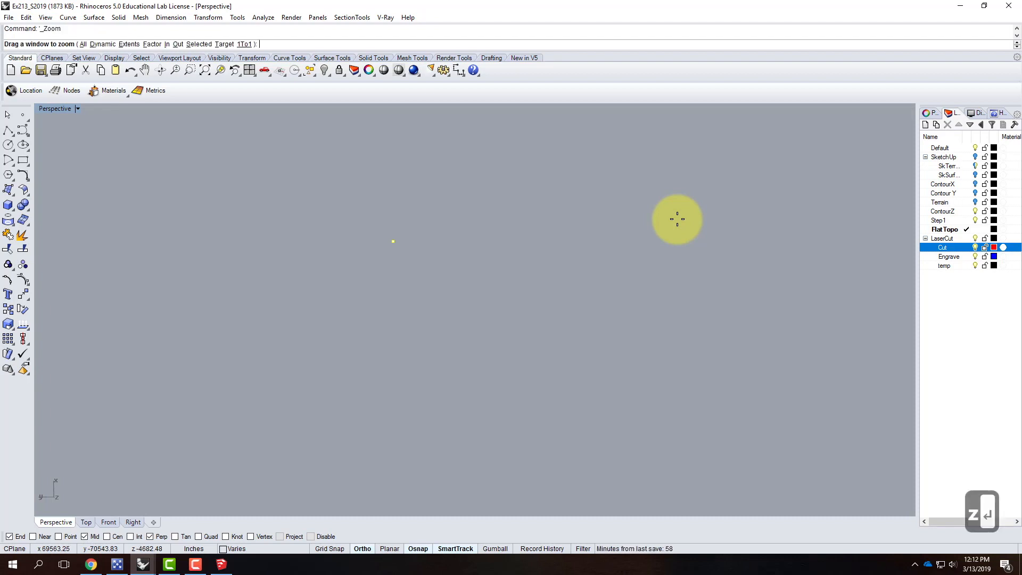
pyautogui.write('s')
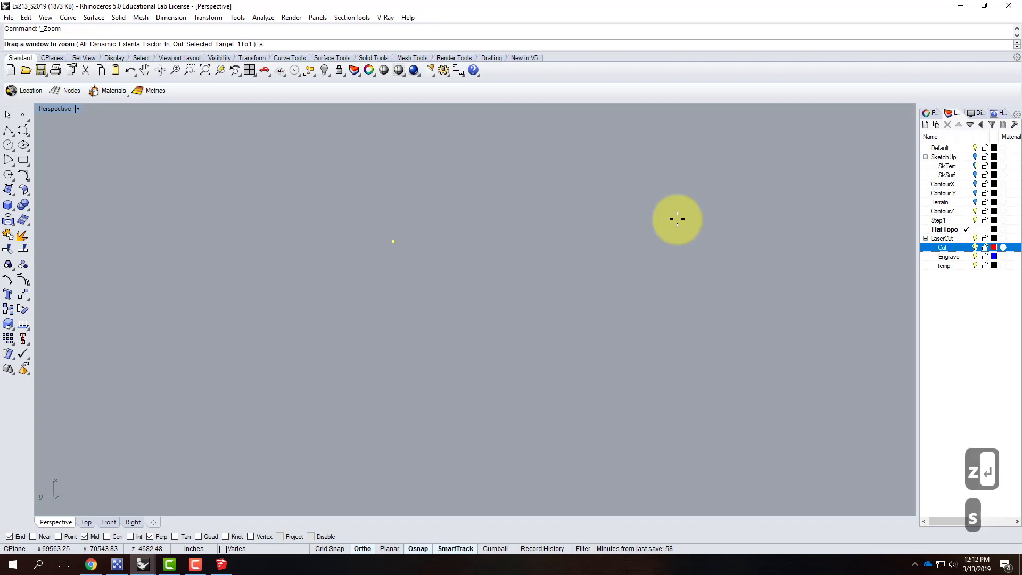
pyautogui.press('Return')
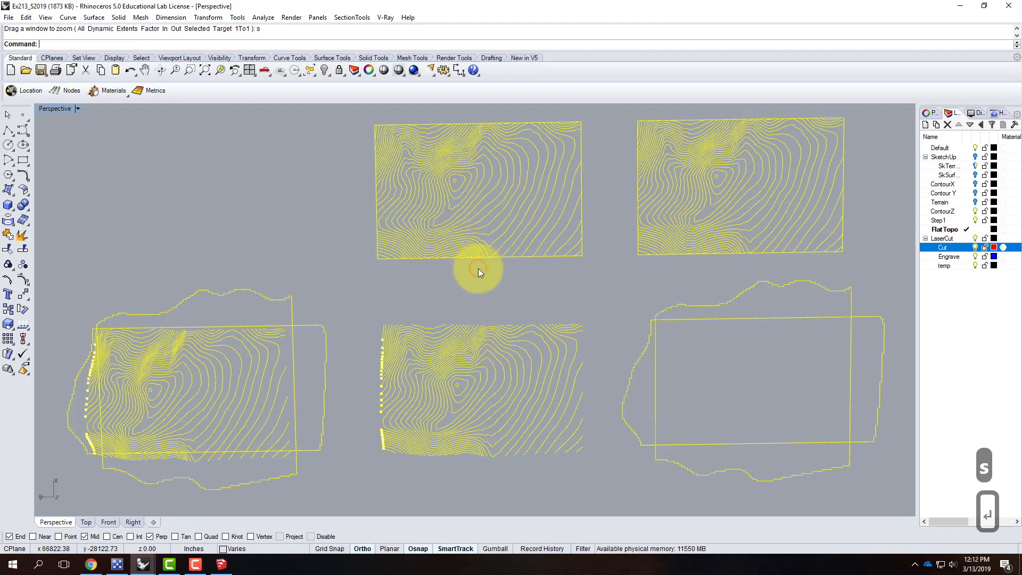
pyautogui.click(425, 276)
pyautogui.scroll(-2, 312, 273)
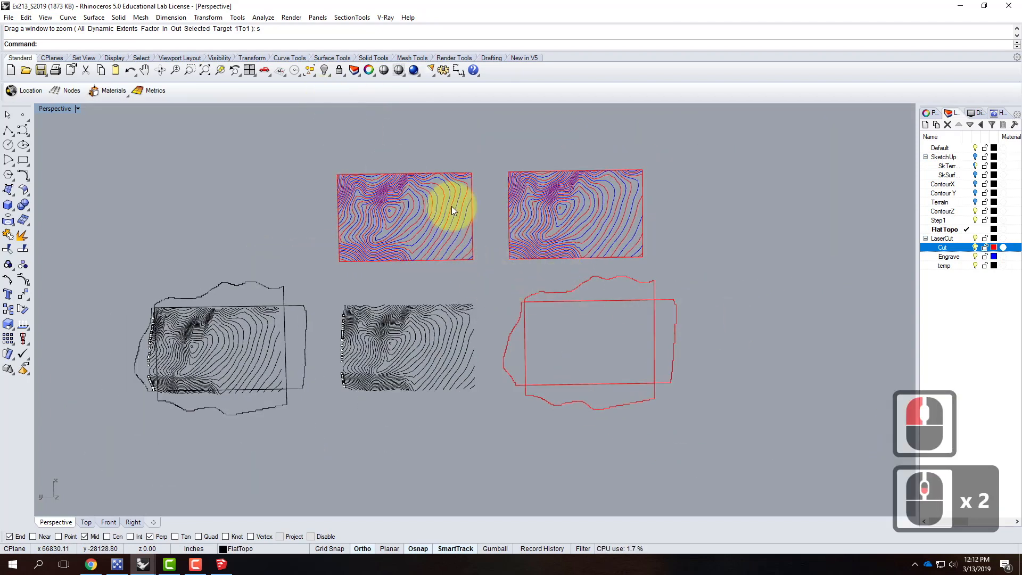
# Step: Measure the left sheet's upper edge and the distance between the two left corners inside the red profile outlines
pyautogui.write('dist')
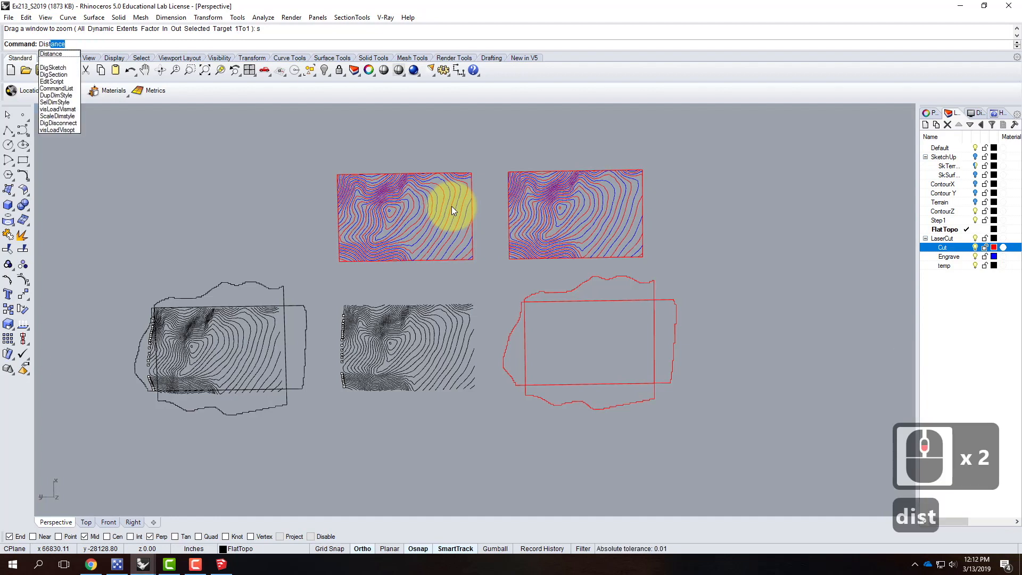
pyautogui.press('Return')
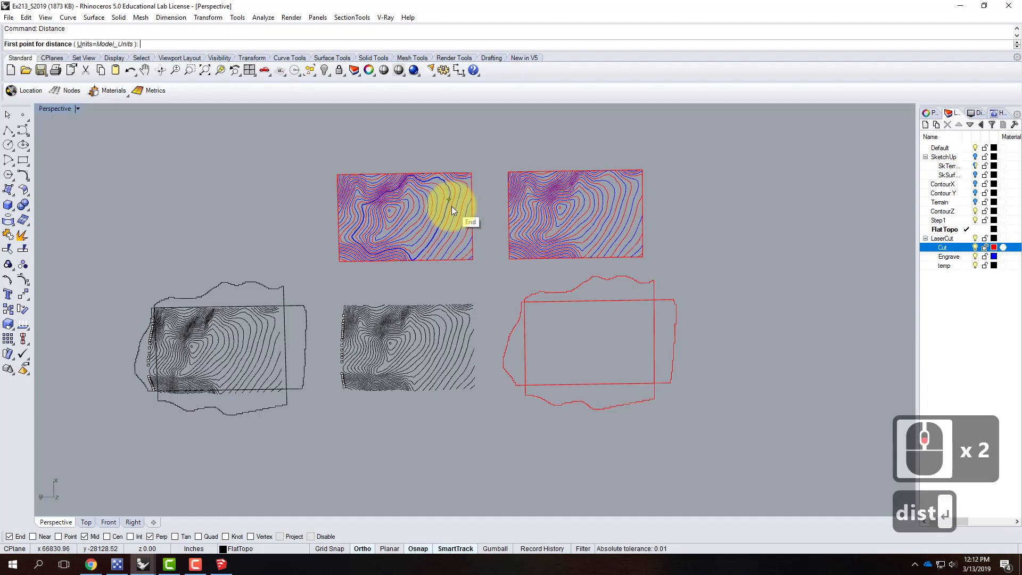
pyautogui.click(337, 169)
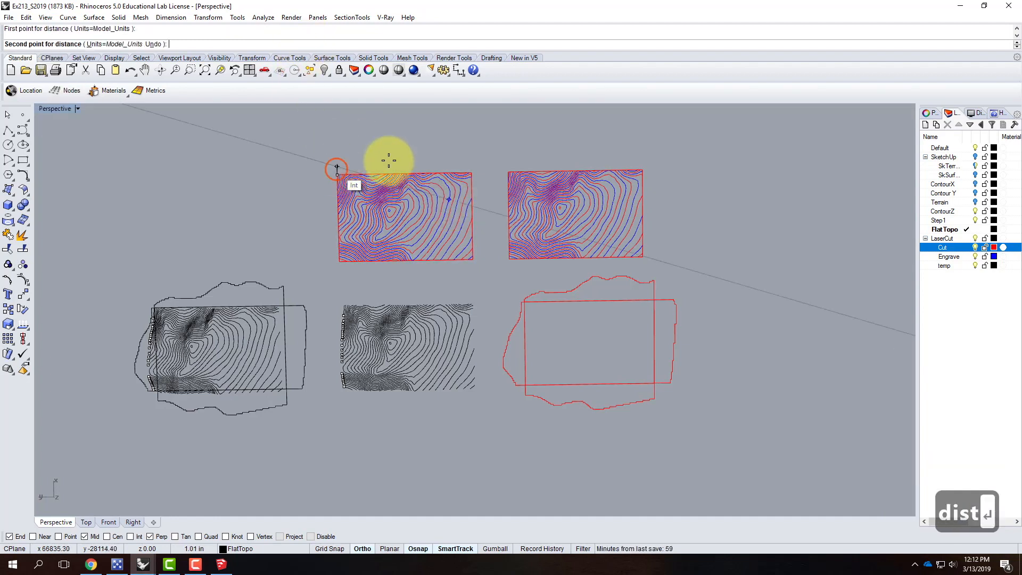
pyautogui.click(472, 167)
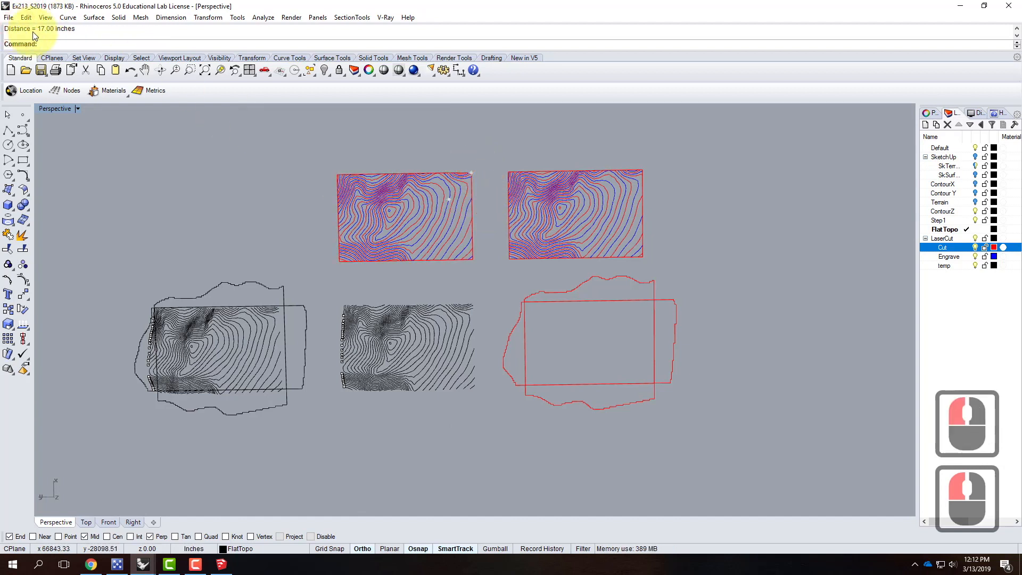
pyautogui.rightClick(530, 258)
pyautogui.click(525, 303)
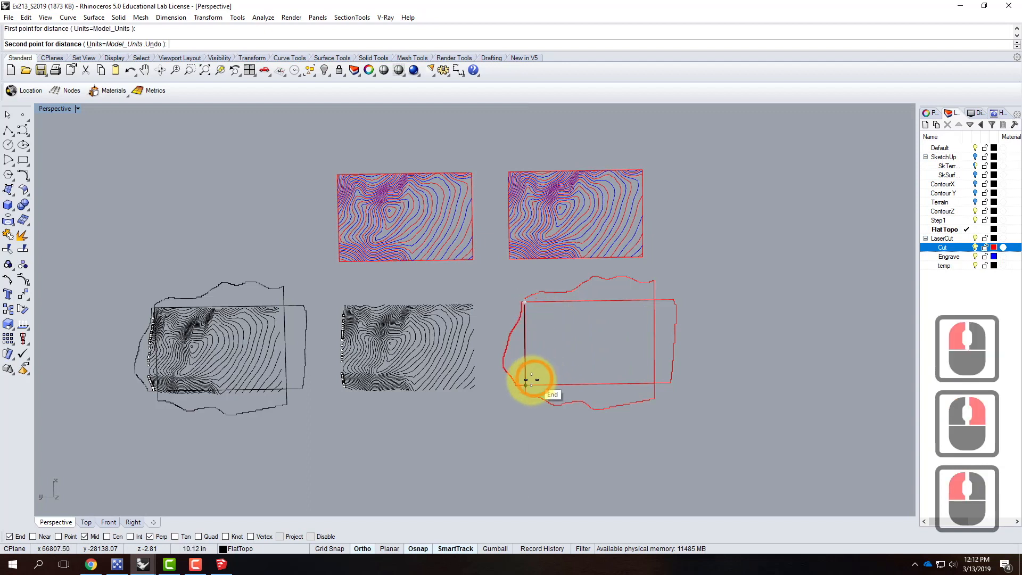
pyautogui.click(527, 382)
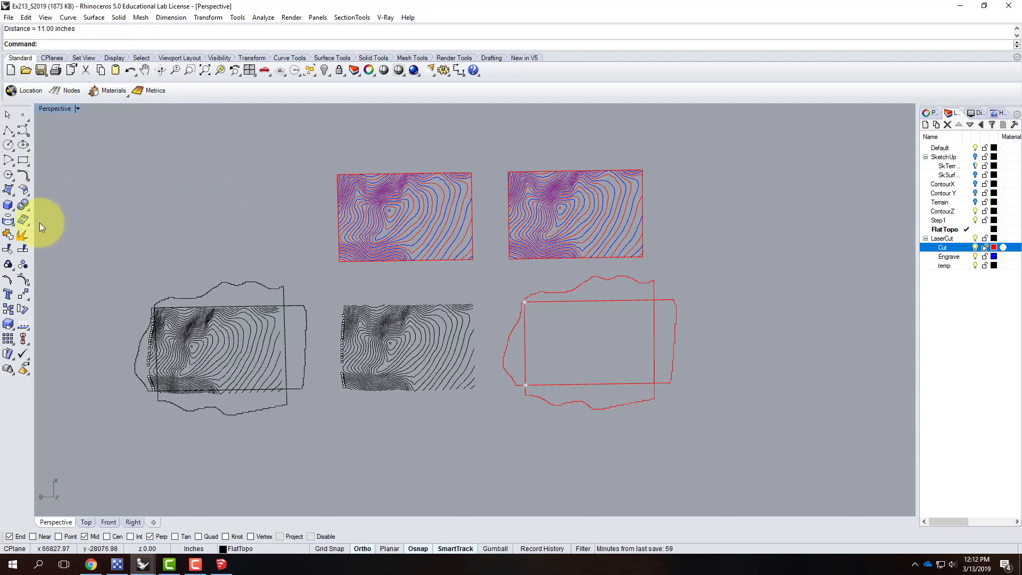
pyautogui.click(23, 160)
pyautogui.scroll(-3, 298, 346)
pyautogui.scroll(3, 422, 188)
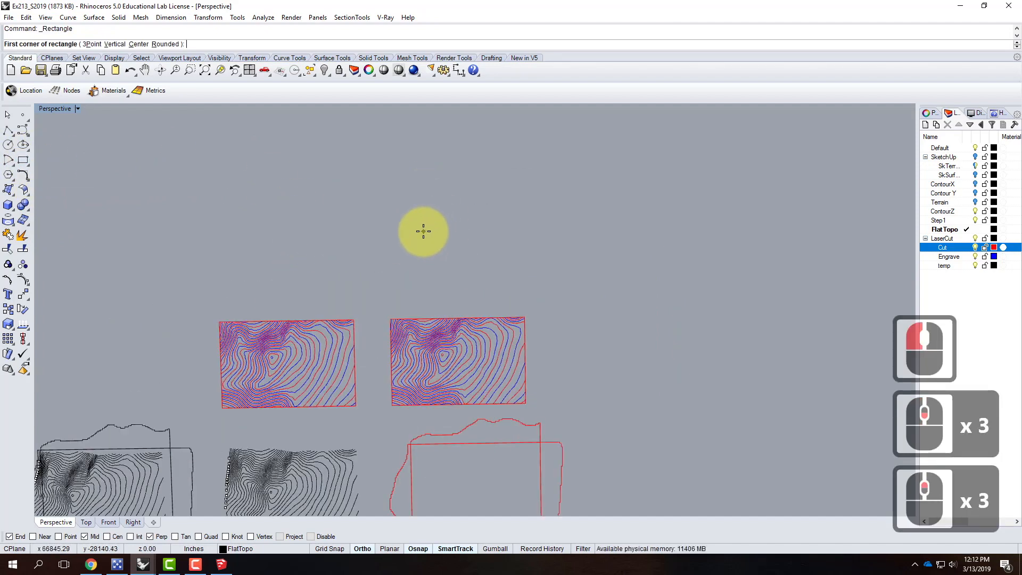
pyautogui.click(409, 254)
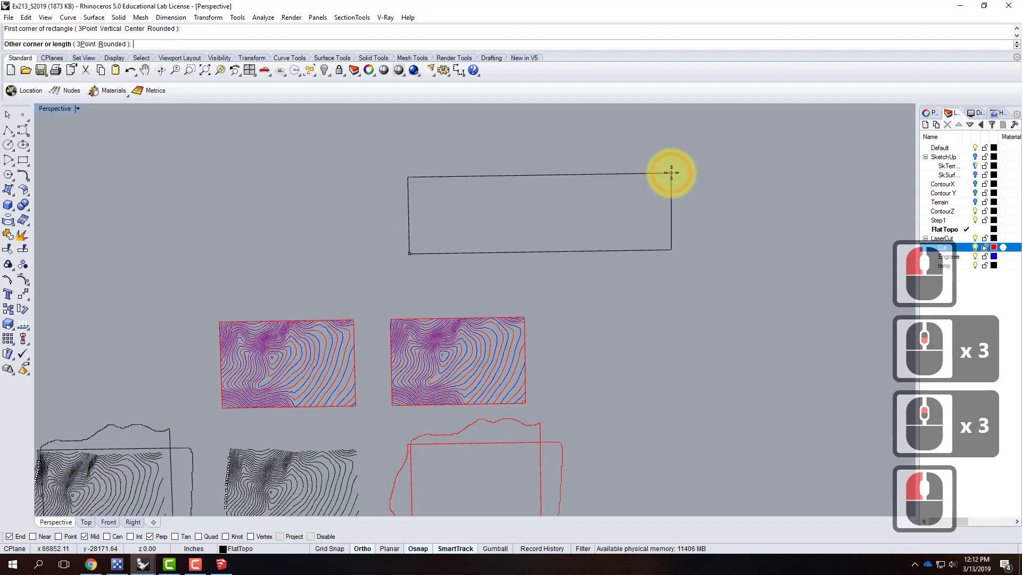
pyautogui.write('@24')
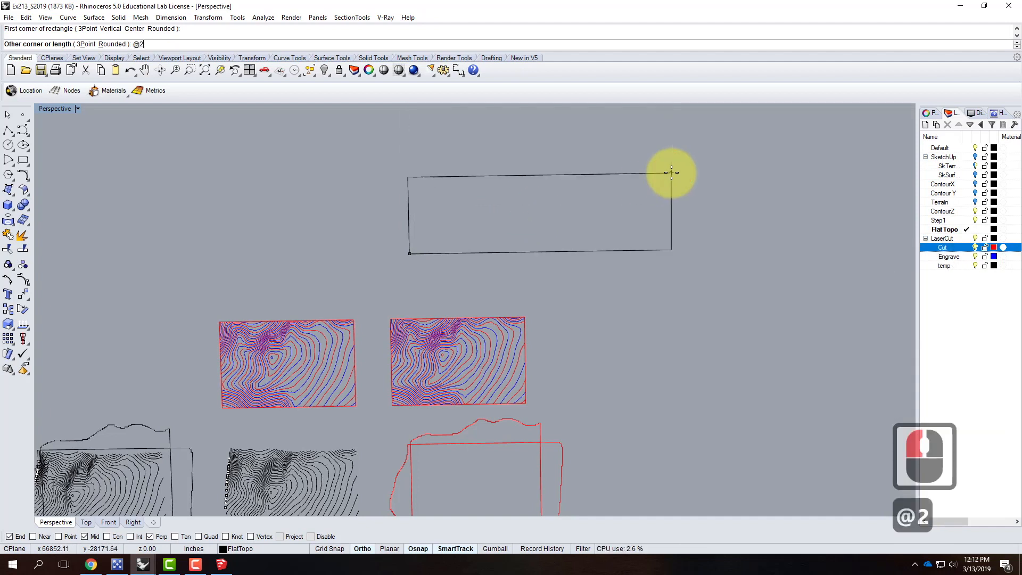
pyautogui.write('",12"')
pyautogui.press('Return')
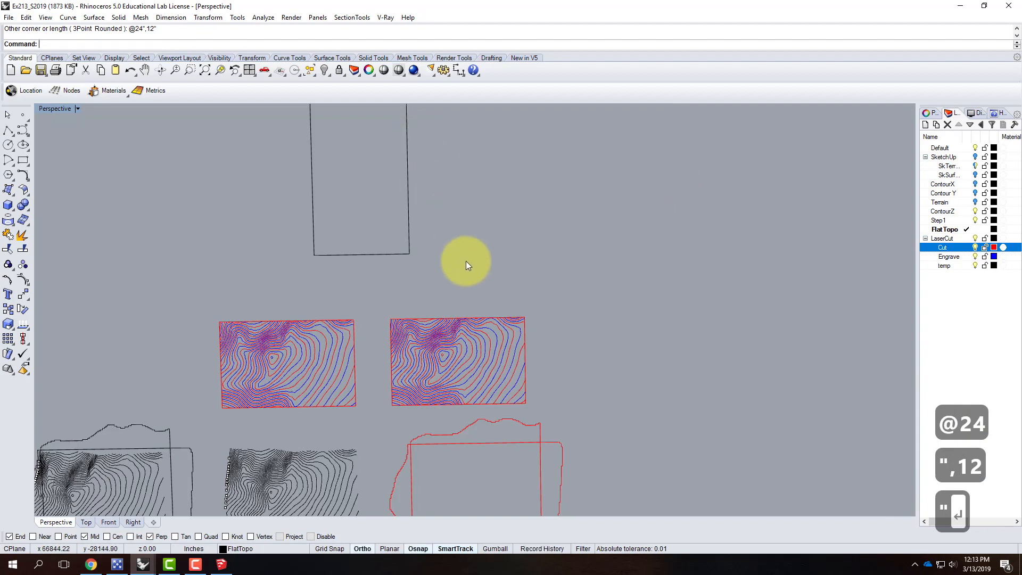
pyautogui.click(369, 217)
pyautogui.press('Delete')
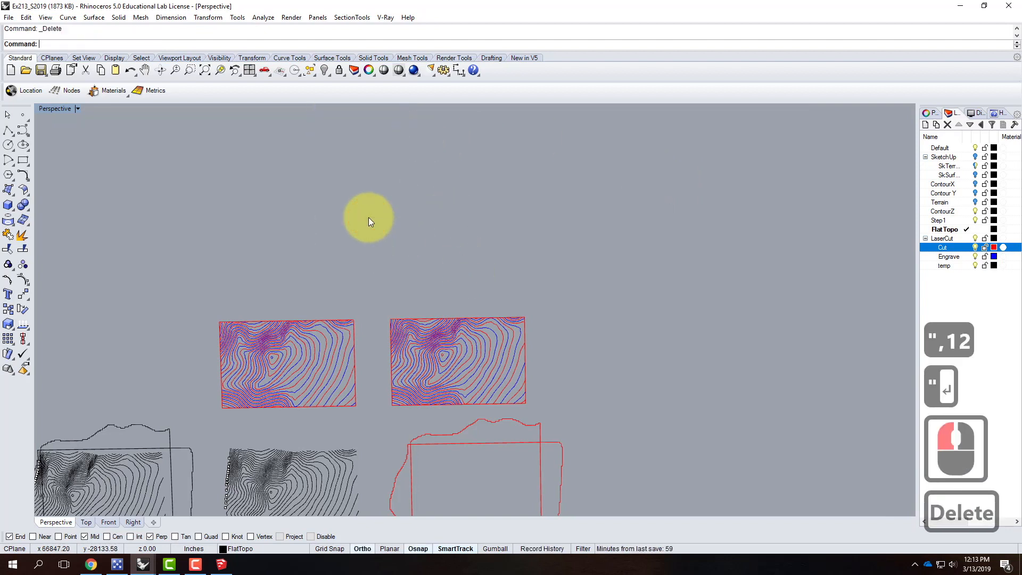
pyautogui.click(23, 160)
pyautogui.click(319, 270)
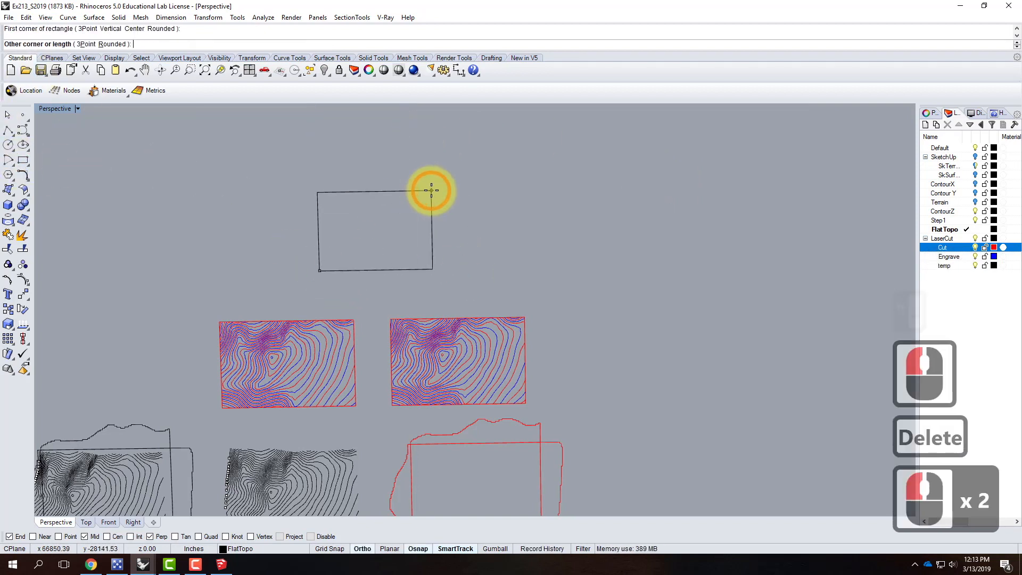
pyautogui.write('@12",23')
pyautogui.press('Return')
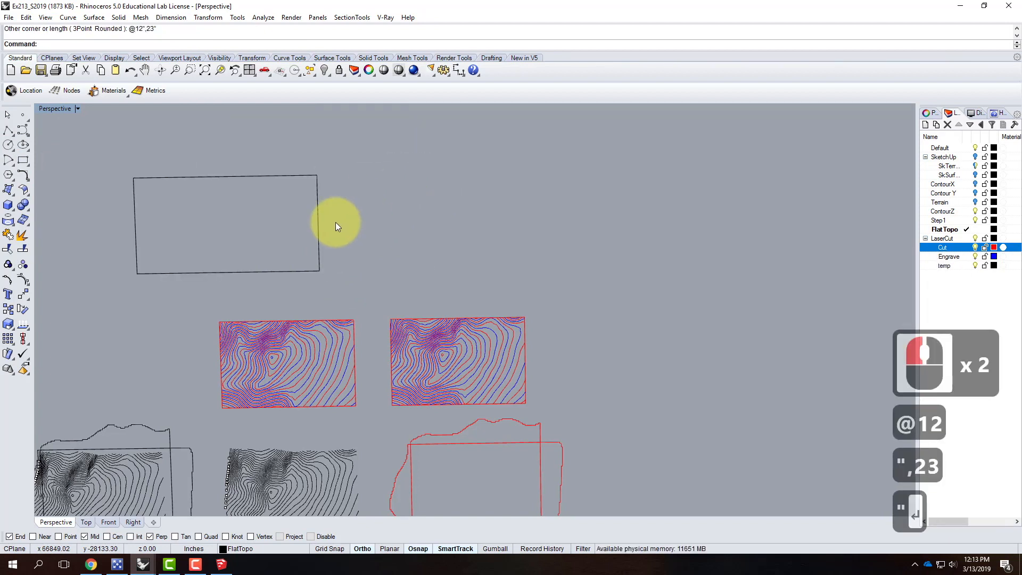
# Step: Select the new black rectangle and zoom to it in a maximized Top view
pyautogui.moveTo(517, 255); pyautogui.dragTo(564, 274, button='right')
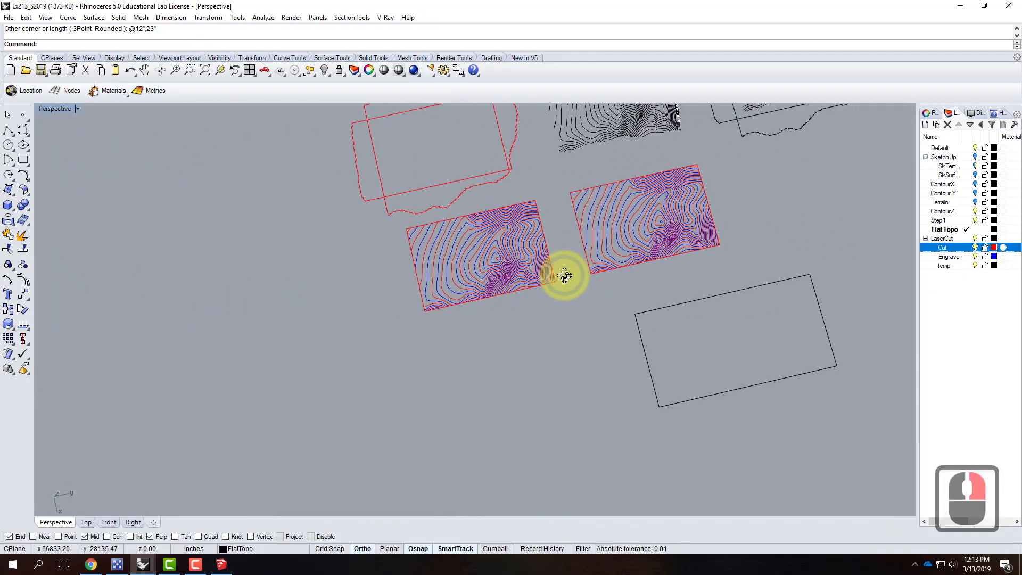
pyautogui.click(693, 303)
pyautogui.scroll(-3, 459, 321)
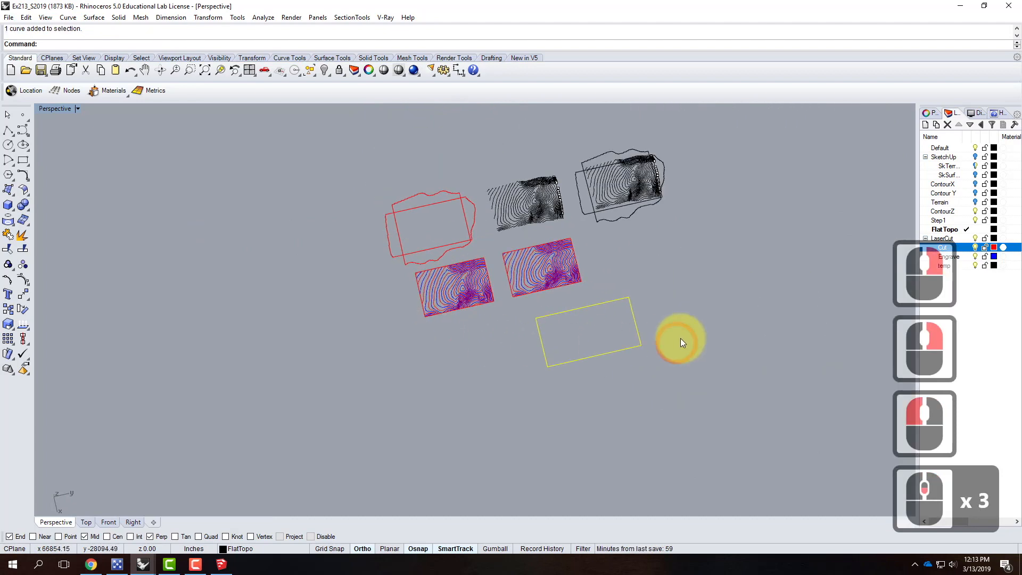
pyautogui.scroll(4, 681, 337)
pyautogui.scroll(-3, 509, 311)
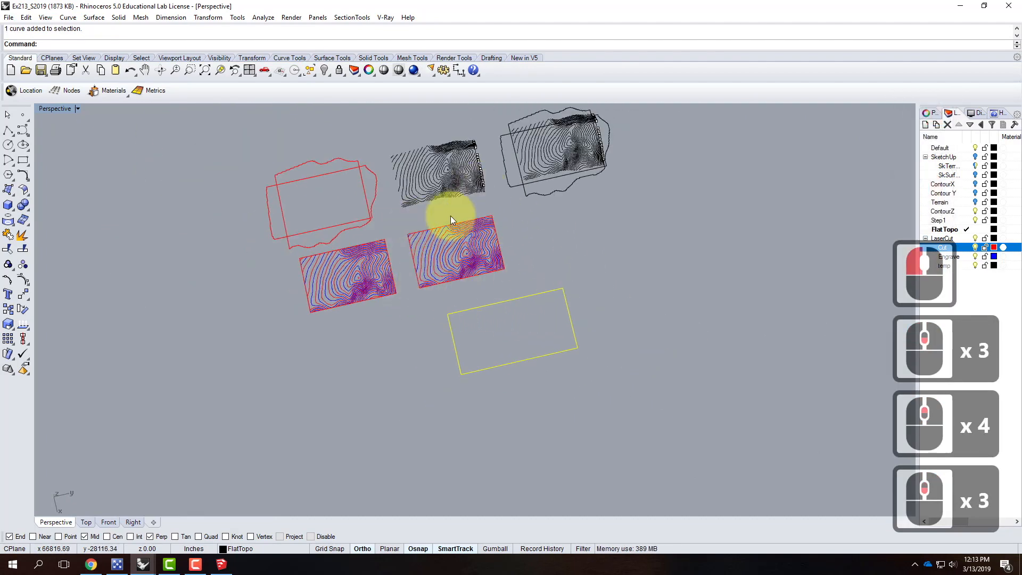
pyautogui.moveTo(522, 233); pyautogui.dragTo(239, 149, button='right')
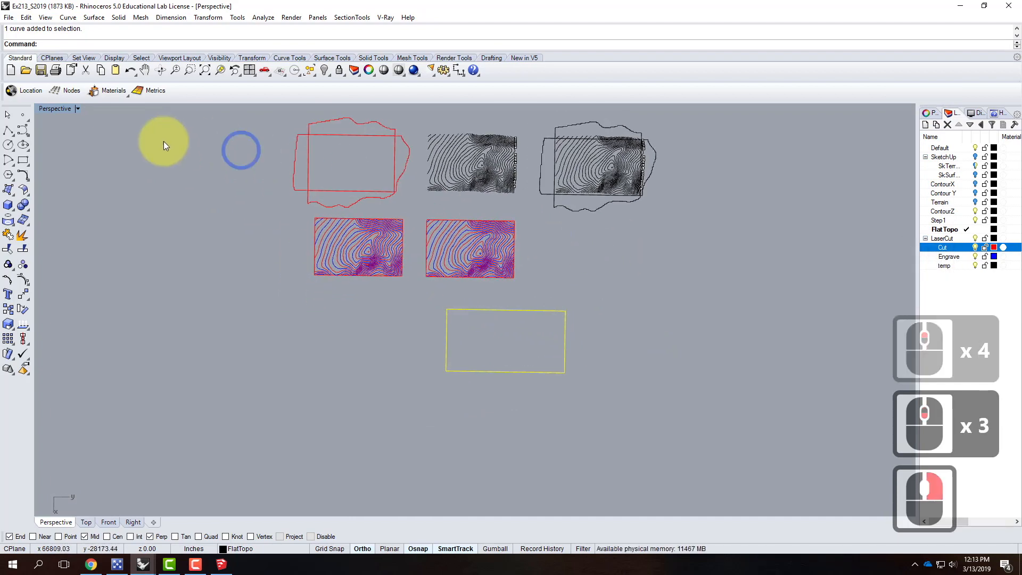
pyautogui.doubleClick(66, 108)
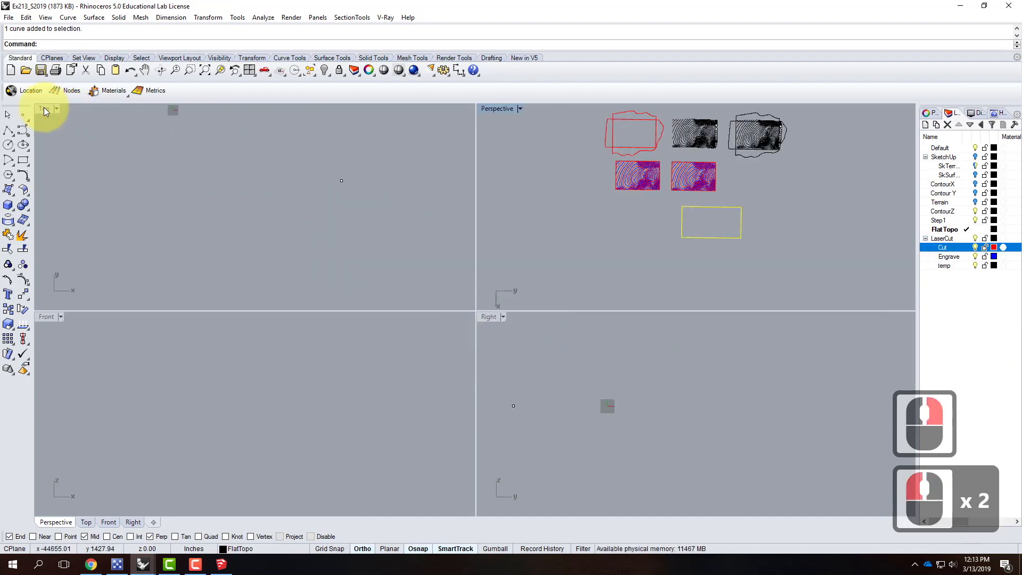
pyautogui.doubleClick(43, 107)
pyautogui.write('z')
pyautogui.press('Return')
pyautogui.write('s')
pyautogui.press('Return')
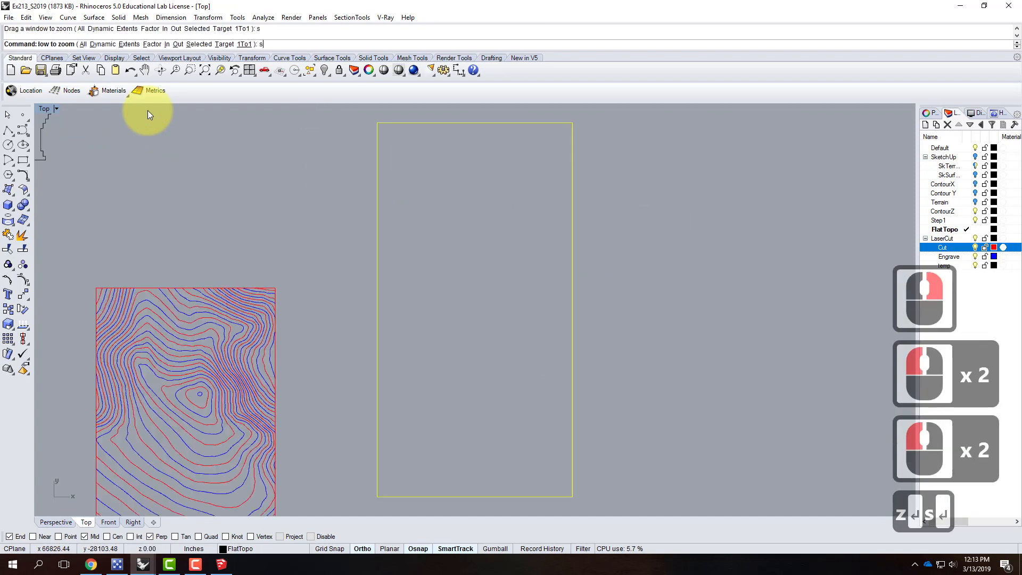
# Step: Rotate all the flat drawings together with the black rectangle a quarter turn clockwise and deselect them
pyautogui.scroll(-8, 426, 263)
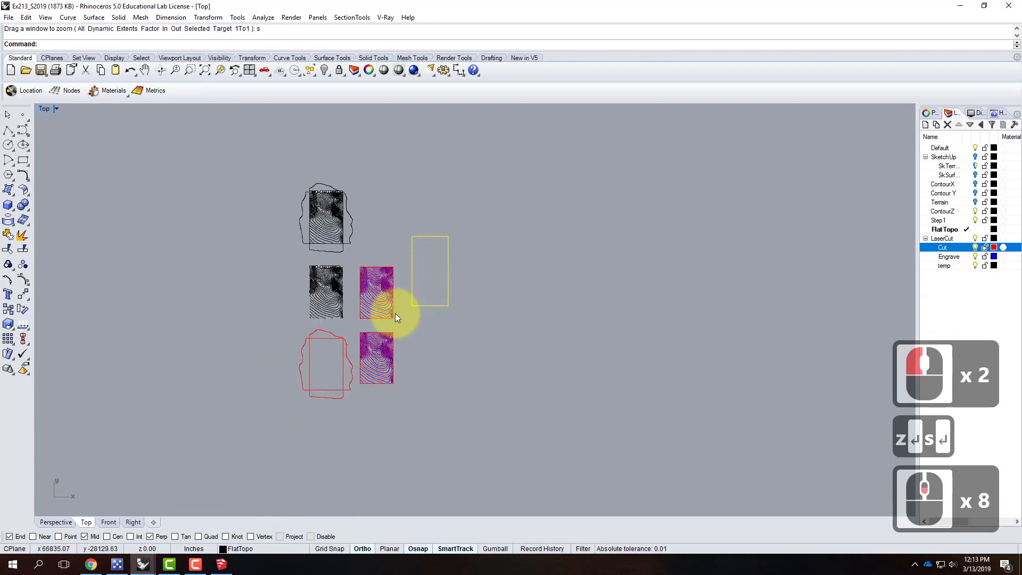
pyautogui.scroll(2, 352, 245)
pyautogui.scroll(-3, 394, 214)
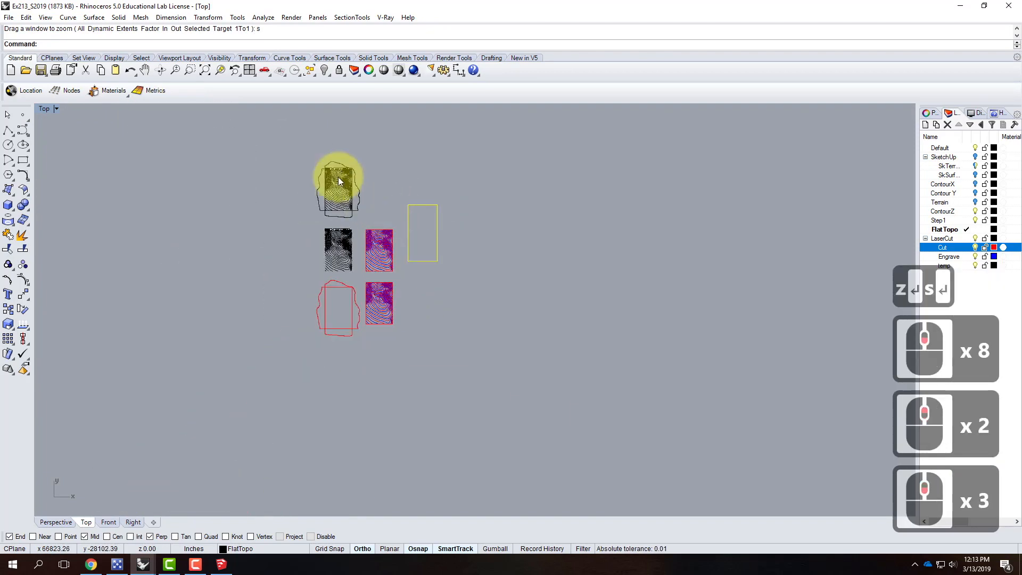
pyautogui.moveTo(276, 137); pyautogui.dragTo(490, 369)
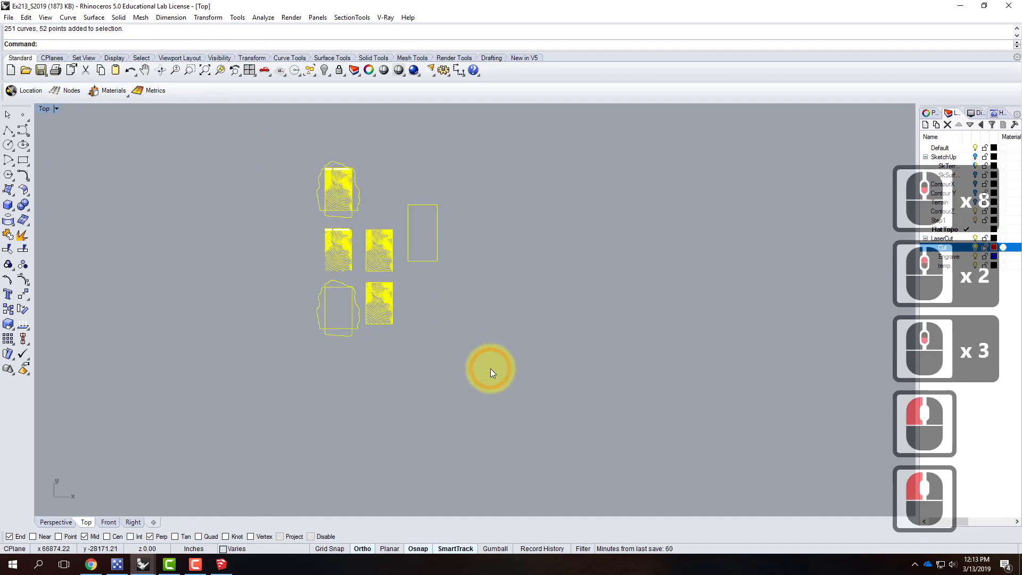
pyautogui.write('rotate')
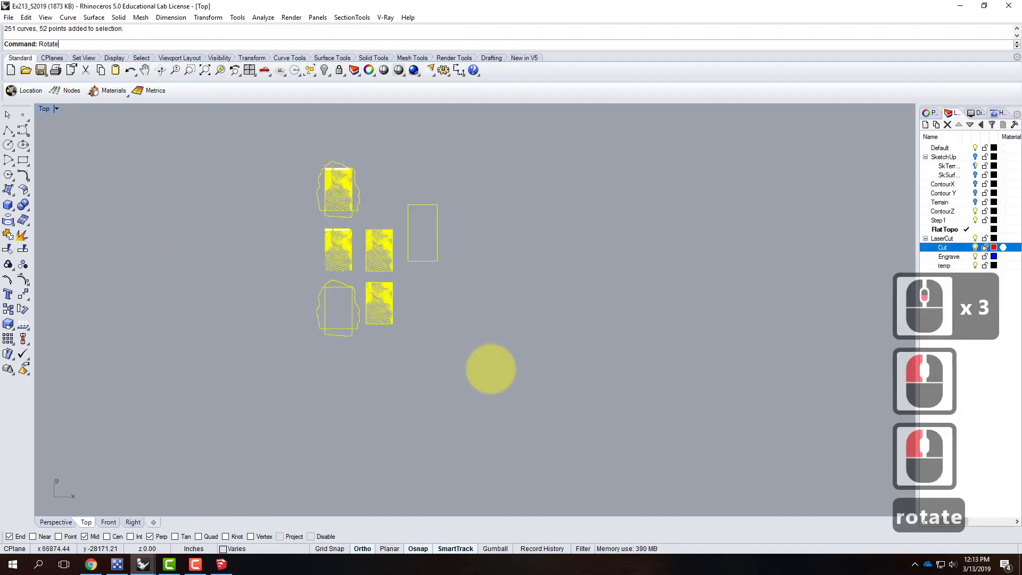
pyautogui.press('Return')
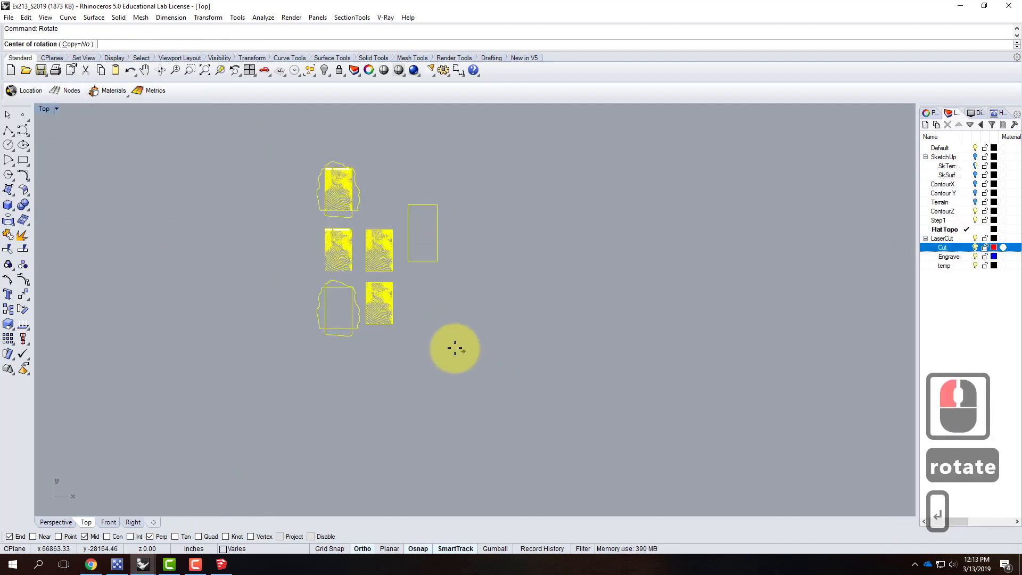
pyautogui.click(411, 315)
pyautogui.click(517, 361)
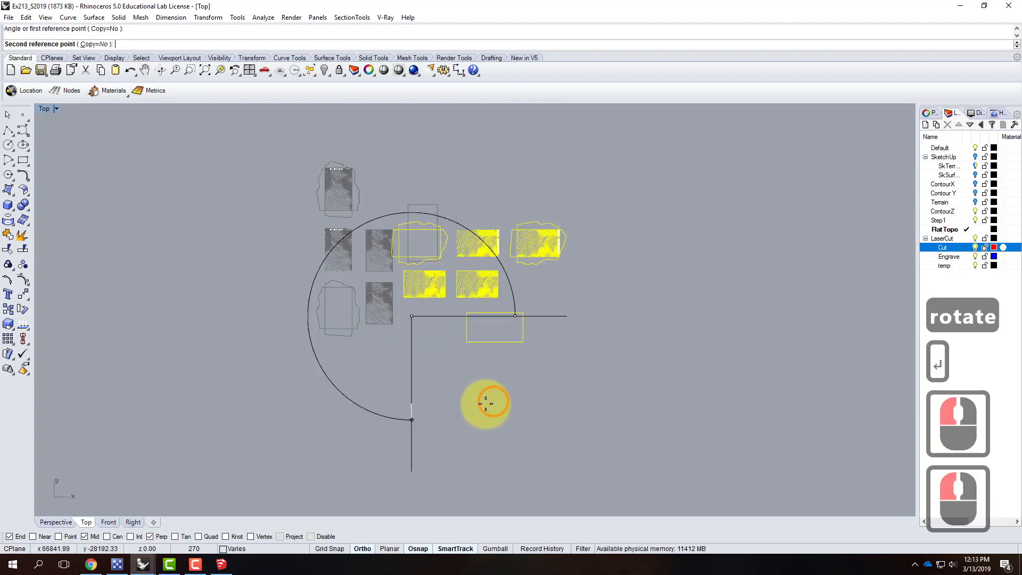
pyautogui.click(456, 408)
pyautogui.press('Escape')
pyautogui.press('Escape')
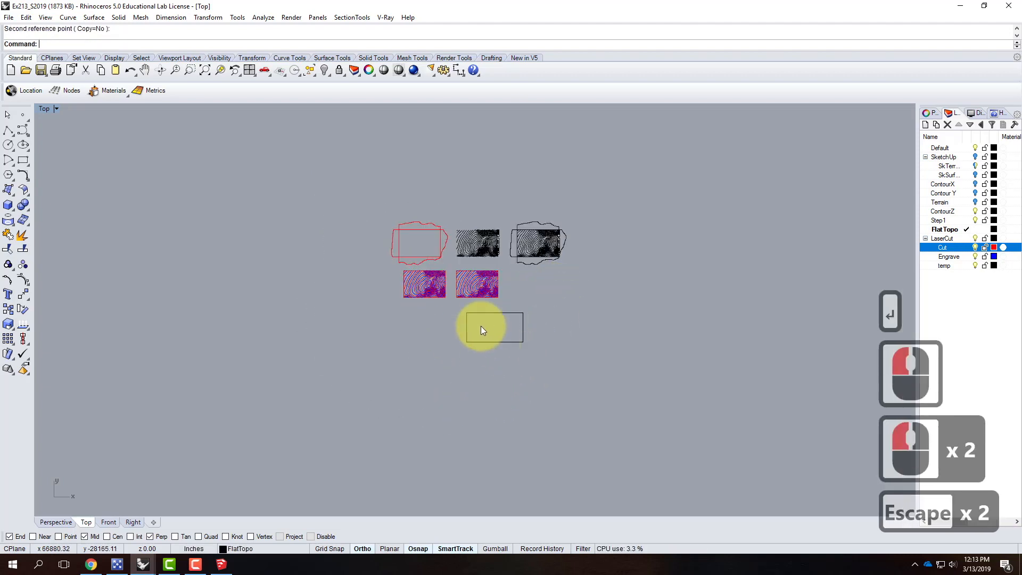
# Step: Move the right bordered contour sheet down and across into the black rectangle, leaving a small margin at the rectangle's left edge
pyautogui.scroll(4, 480, 326)
pyautogui.scroll(1, 481, 322)
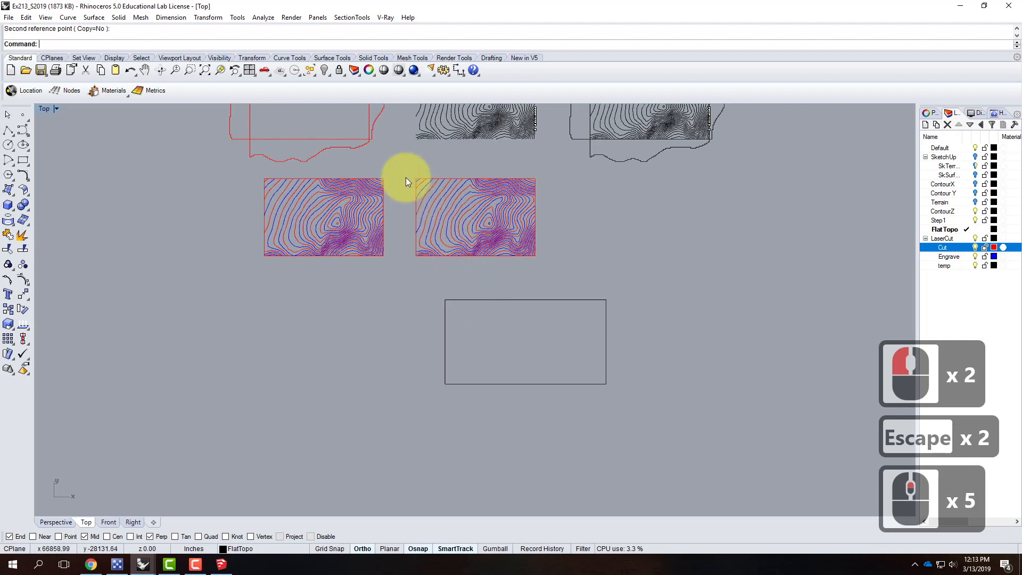
pyautogui.moveTo(437, 198); pyautogui.dragTo(577, 258)
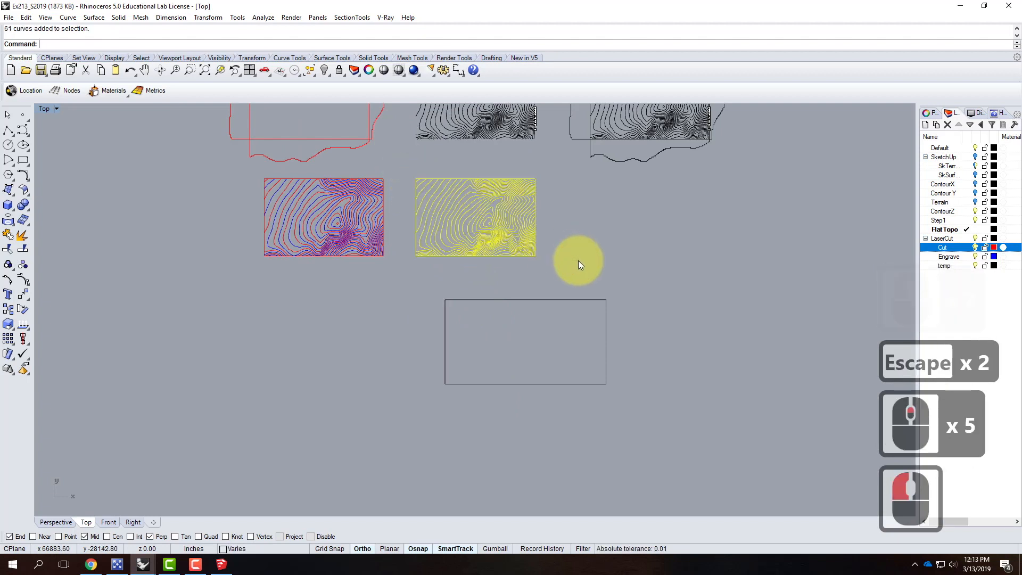
pyautogui.write('Move')
pyautogui.press('Return')
pyautogui.click(644, 226)
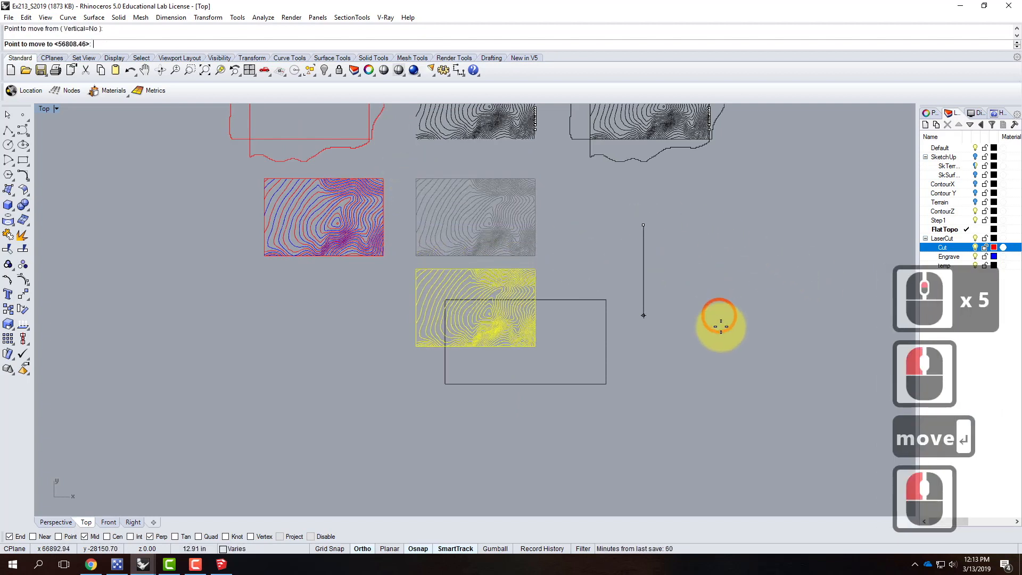
pyautogui.click(713, 349)
pyautogui.rightClick(681, 350)
pyautogui.click(681, 349)
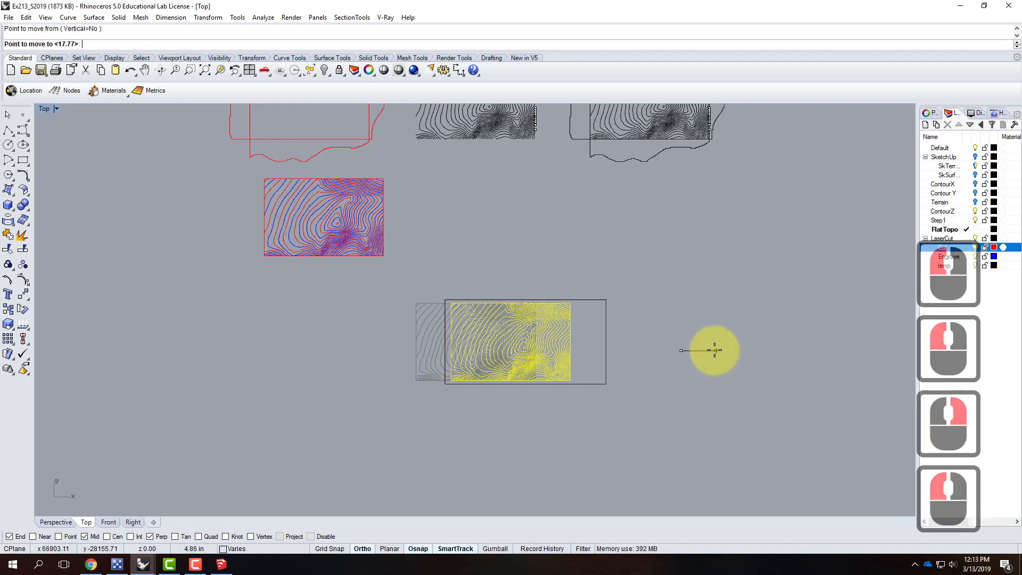
pyautogui.click(713, 350)
pyautogui.press('Escape')
# Step: Copy the black material rectangle twice straight below itself, leaving small gaps between the rectangles
pyautogui.scroll(5, 470, 299)
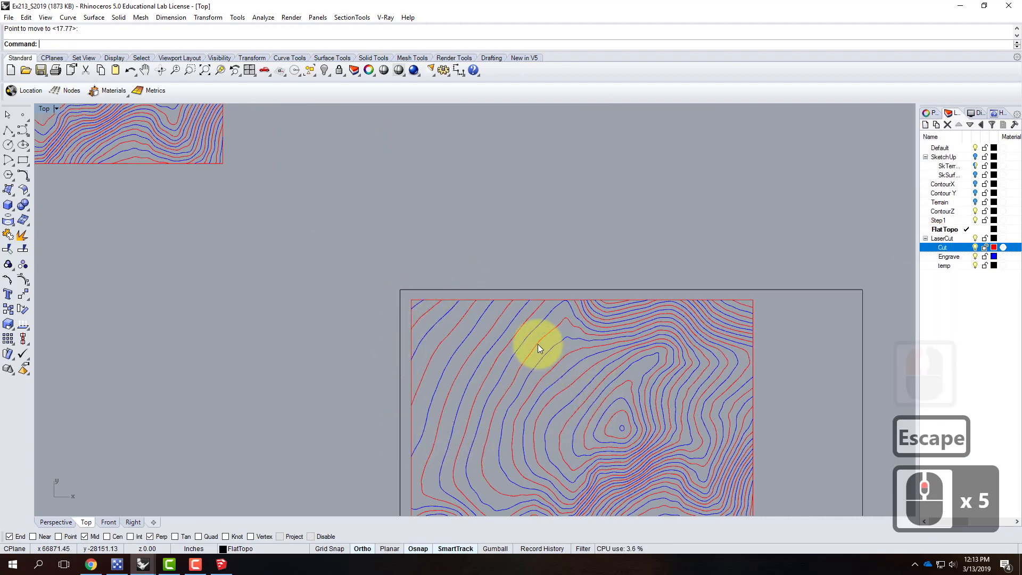
pyautogui.scroll(-5, 481, 288)
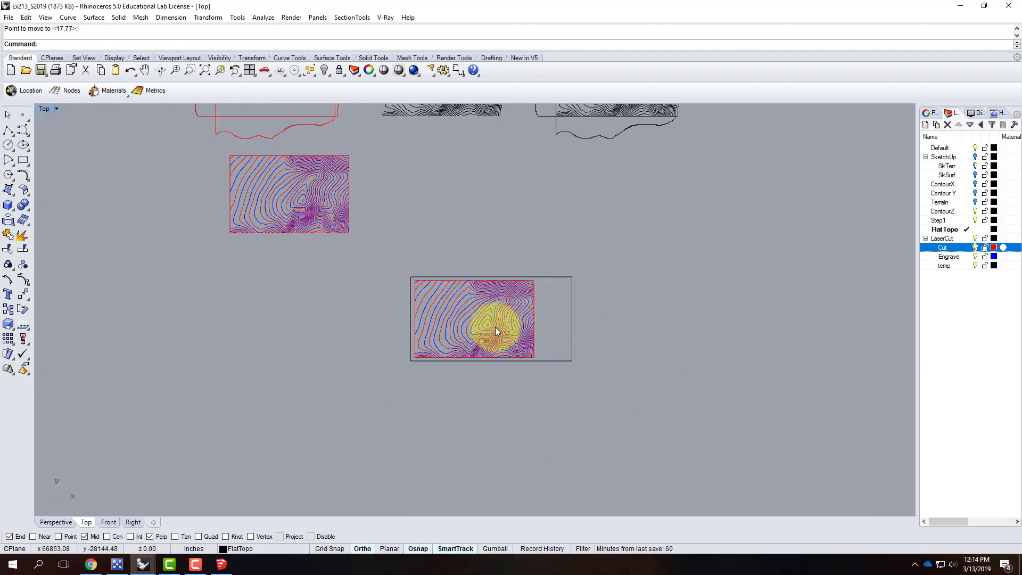
pyautogui.click(555, 278)
pyautogui.write('copy')
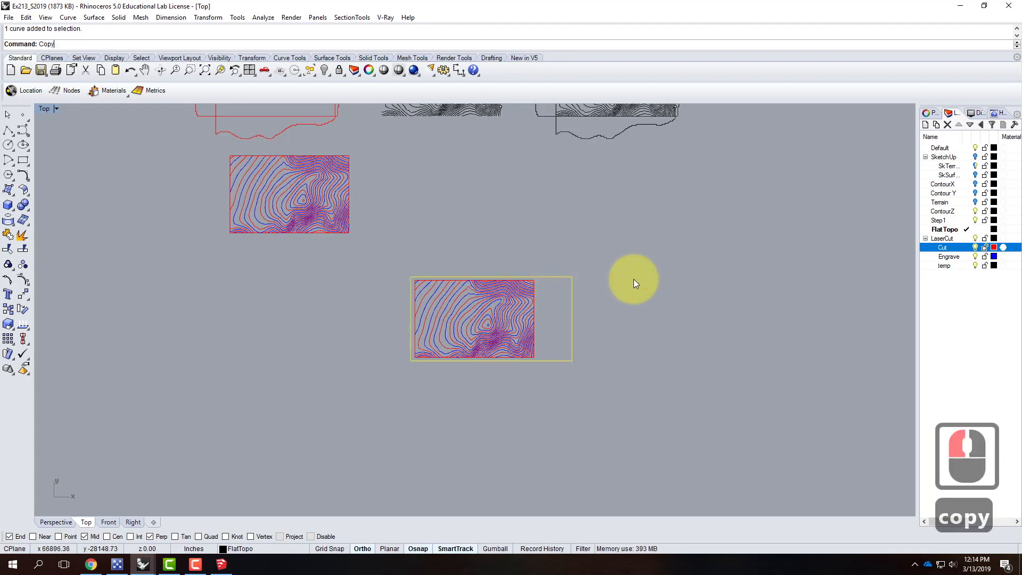
pyautogui.press('Return')
pyautogui.click(634, 279)
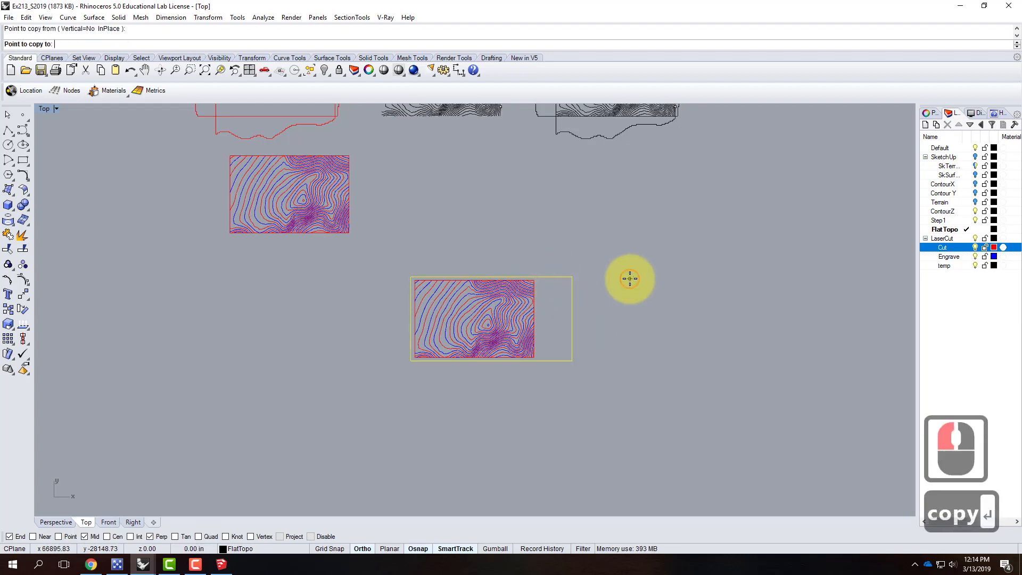
pyautogui.click(637, 368)
pyautogui.scroll(-2, 634, 369)
pyautogui.click(663, 407)
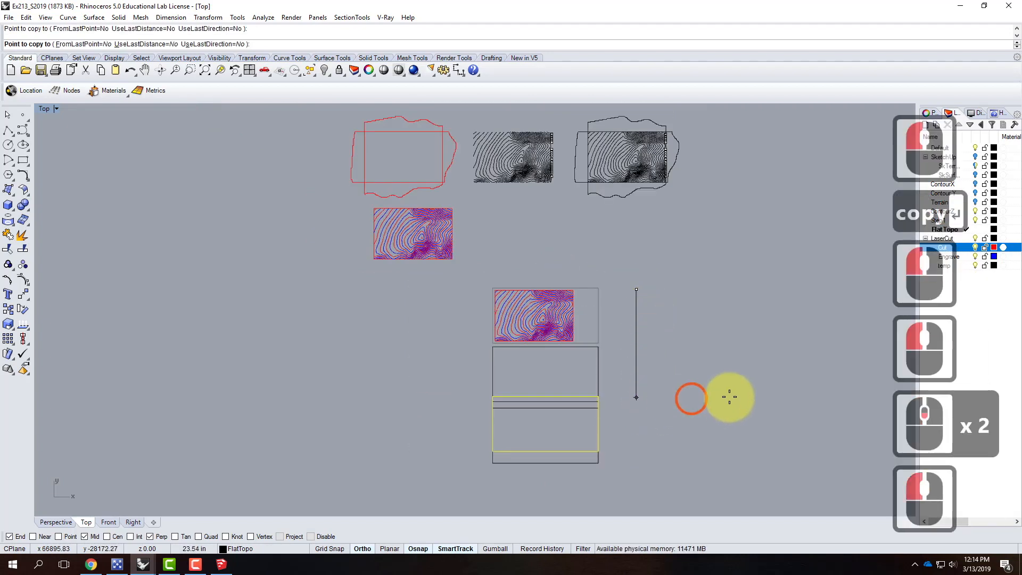
pyautogui.press('Escape')
# Step: Move the remaining bordered contour sheet into the middle rectangle with Ortho off, aligned under the first sheet, and deselect it
pyautogui.moveTo(369, 205); pyautogui.dragTo(462, 273)
pyautogui.write('move')
pyautogui.press('Return')
pyautogui.click(327, 234)
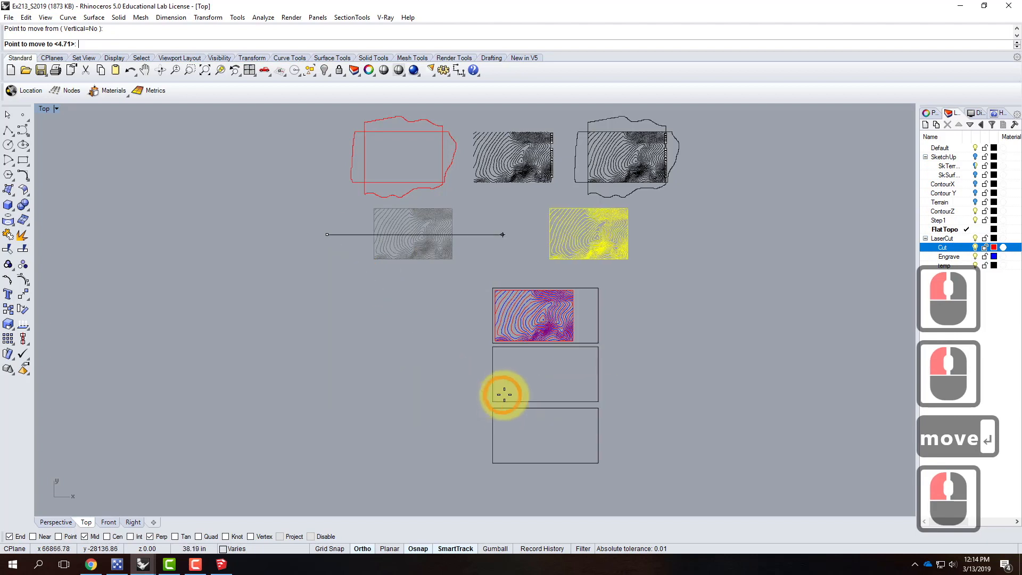
pyautogui.click(363, 548)
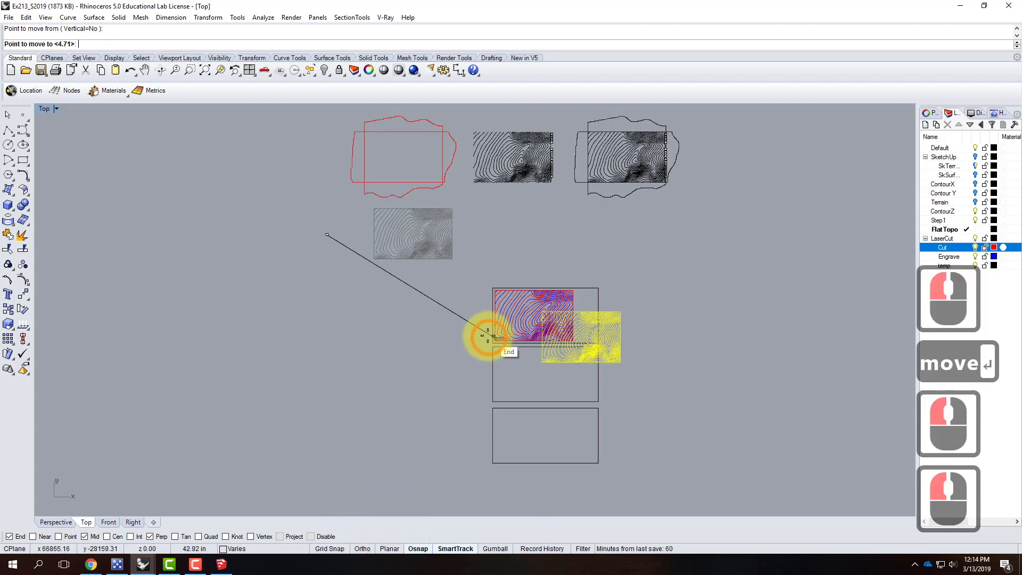
pyautogui.scroll(3, 449, 377)
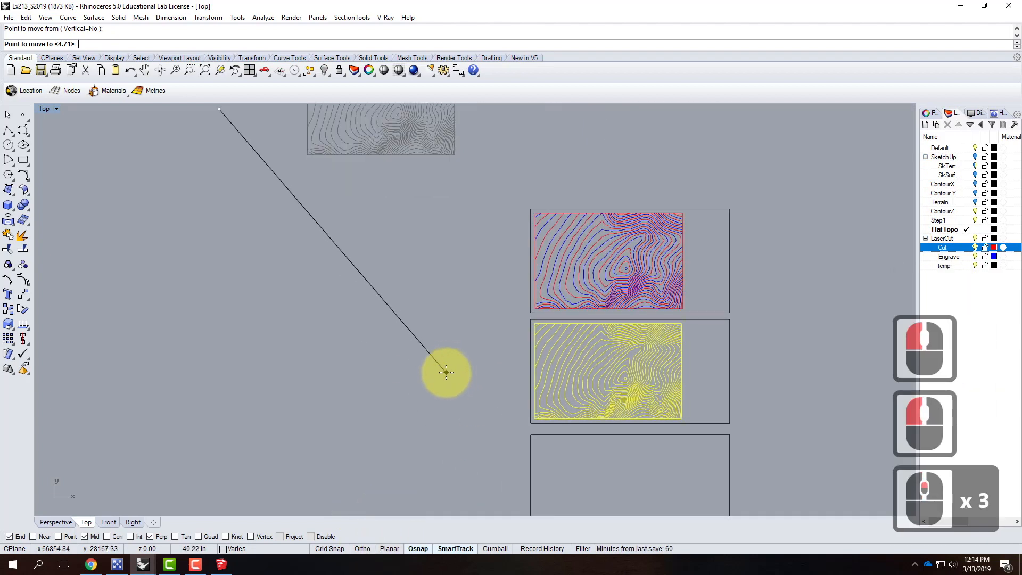
pyautogui.click(446, 373)
pyautogui.scroll(-4, 363, 341)
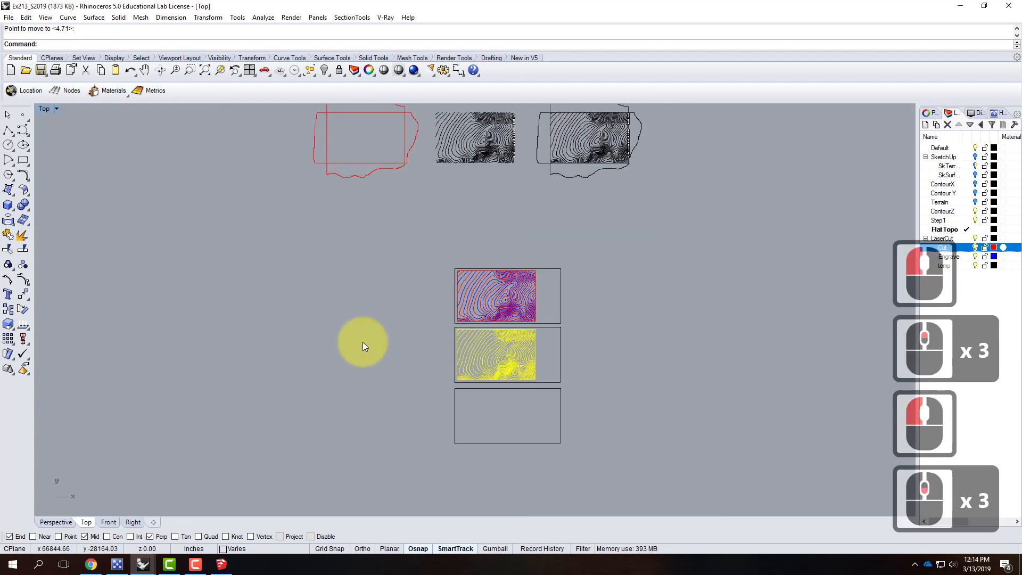
pyautogui.press('Escape')
# Step: Move the four red profile outlines to the right of the lowest empty rectangle
pyautogui.moveTo(308, 127); pyautogui.dragTo(417, 238)
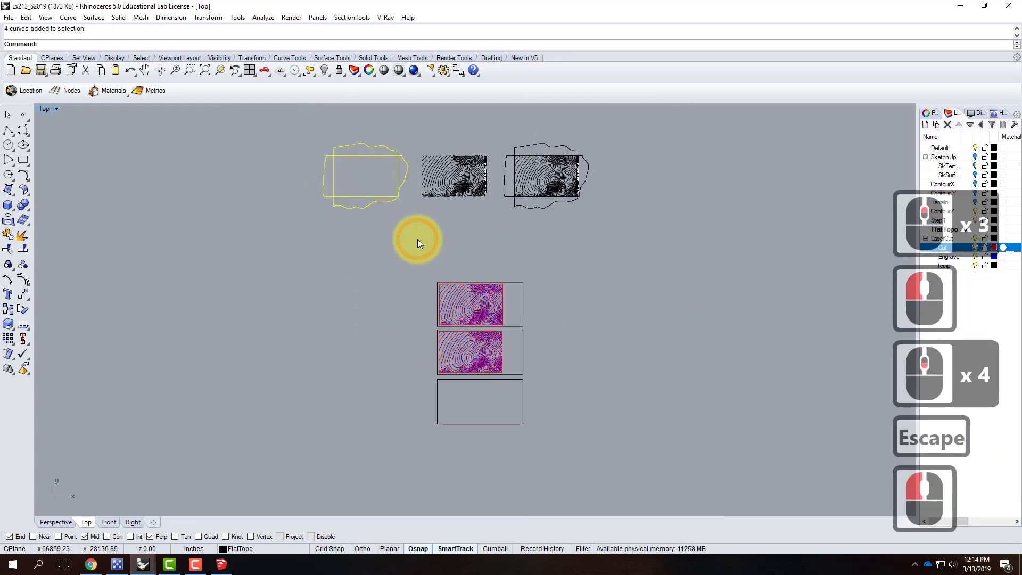
pyautogui.write('move')
pyautogui.press('Return')
pyautogui.click(398, 213)
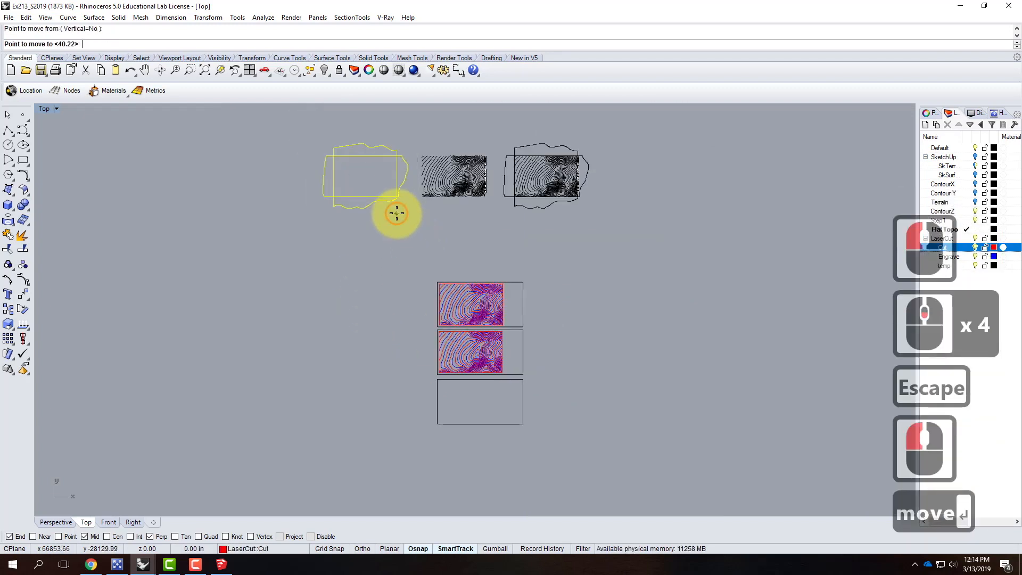
pyautogui.click(604, 439)
pyautogui.scroll(4, 543, 439)
pyautogui.press('Escape')
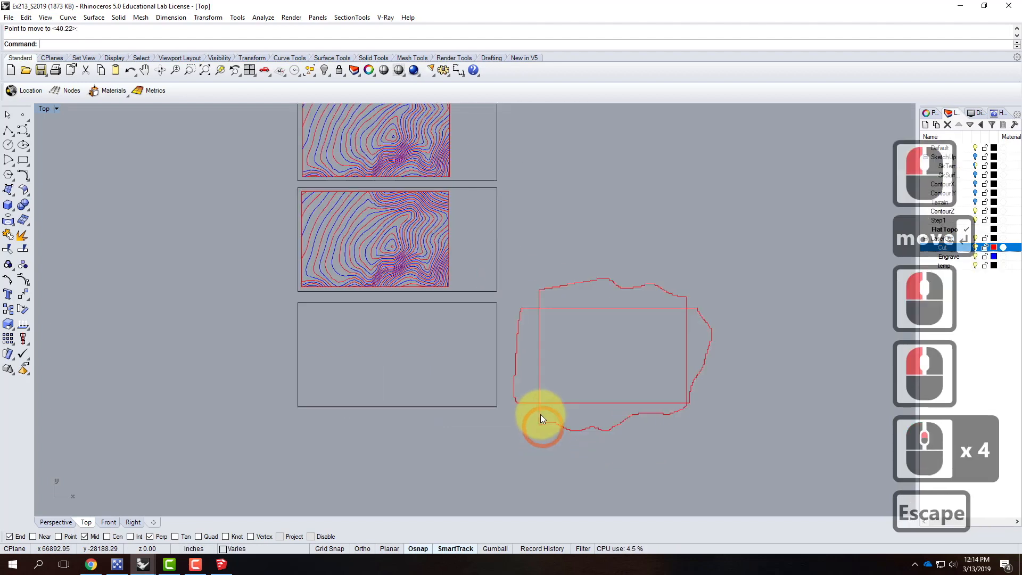
# Step: Move the left, lower and upper red profiles into the lowest rectangle, the left one upright and the other two stacked beside it
pyautogui.moveTo(532, 403); pyautogui.dragTo(322, 403)
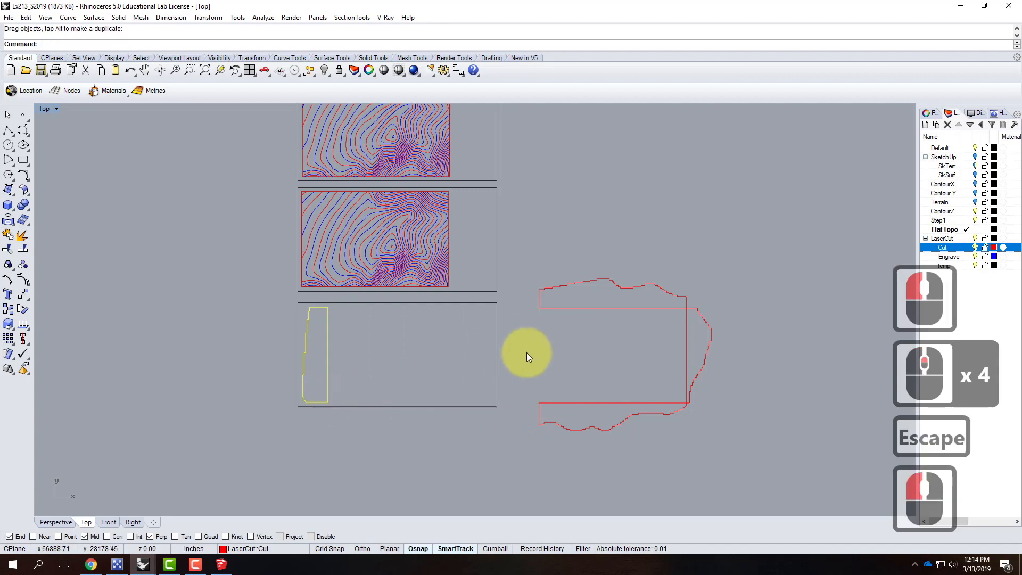
pyautogui.click(585, 404)
pyautogui.moveTo(586, 404); pyautogui.dragTo(382, 373)
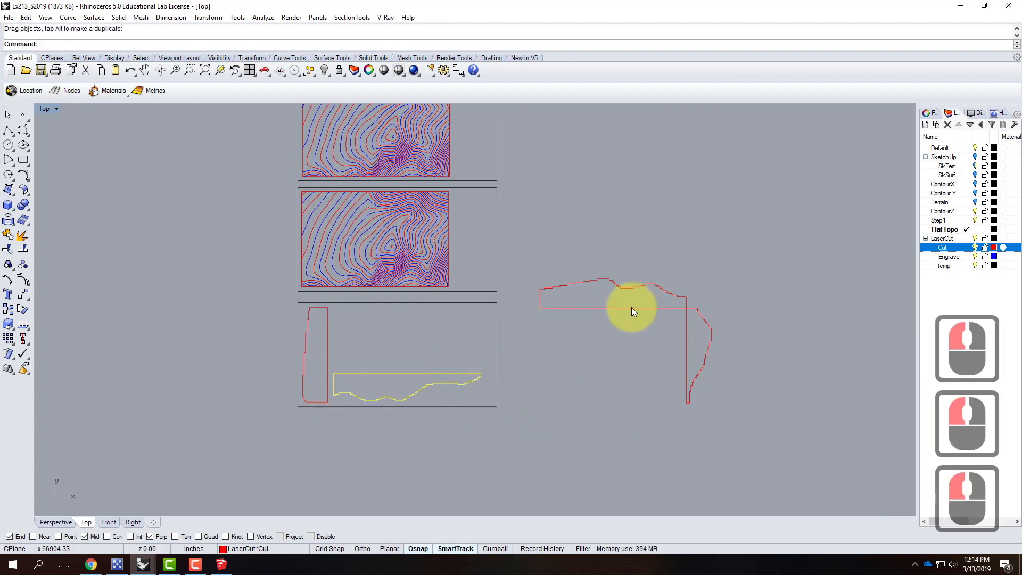
pyautogui.moveTo(626, 308); pyautogui.dragTo(421, 367)
# Step: Try to rotate the remaining right-hand red profile about its upper-left corner
pyautogui.click(689, 339)
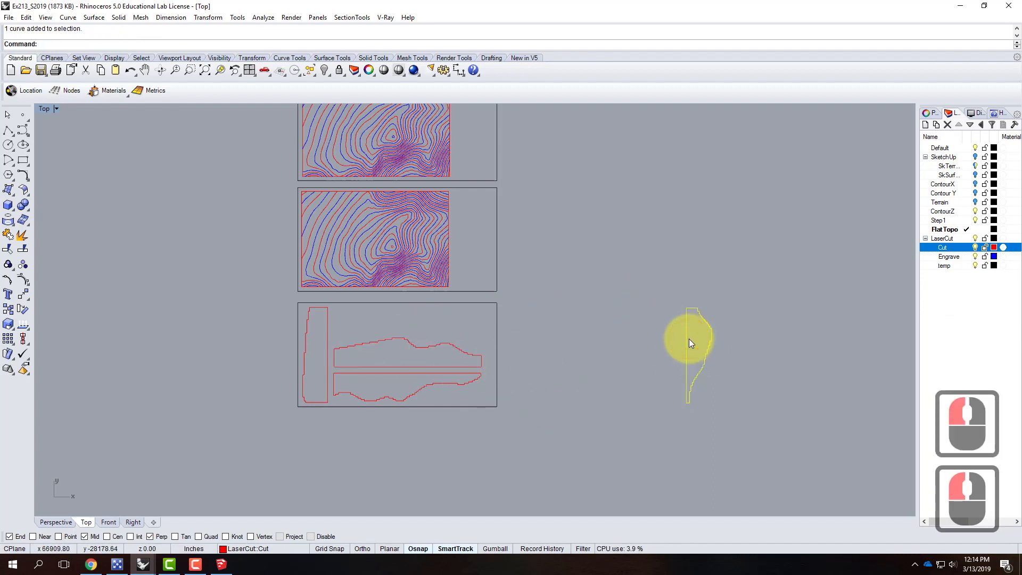
pyautogui.write('rotate')
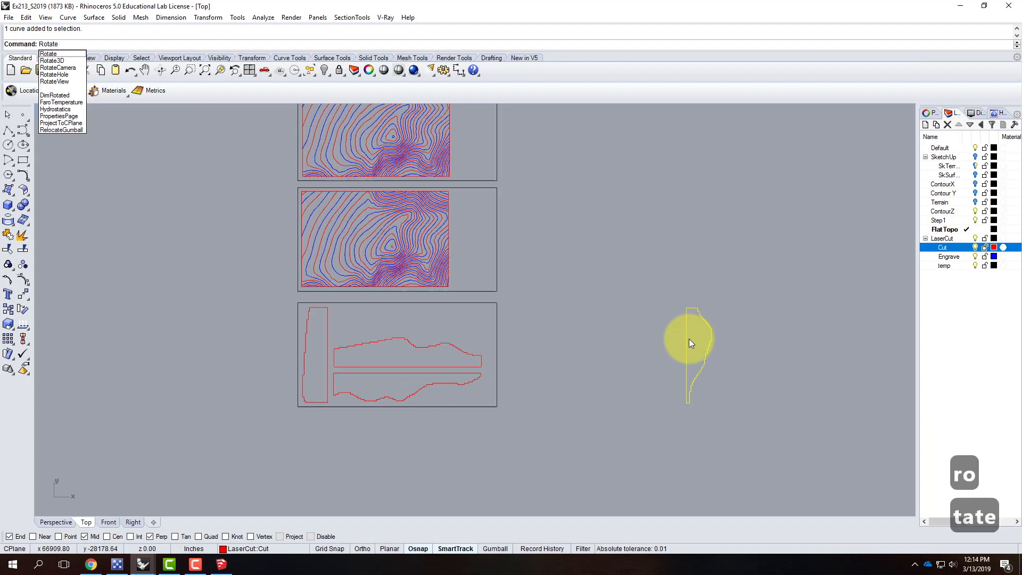
pyautogui.press('Return')
pyautogui.scroll(2, 688, 338)
pyautogui.click(685, 300)
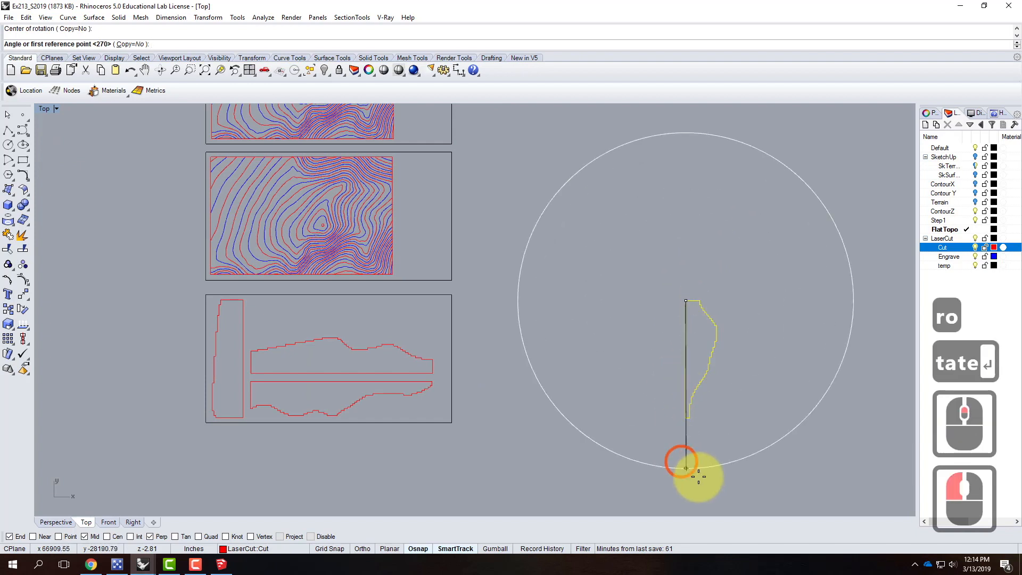
pyautogui.click(712, 459)
pyautogui.press('Escape')
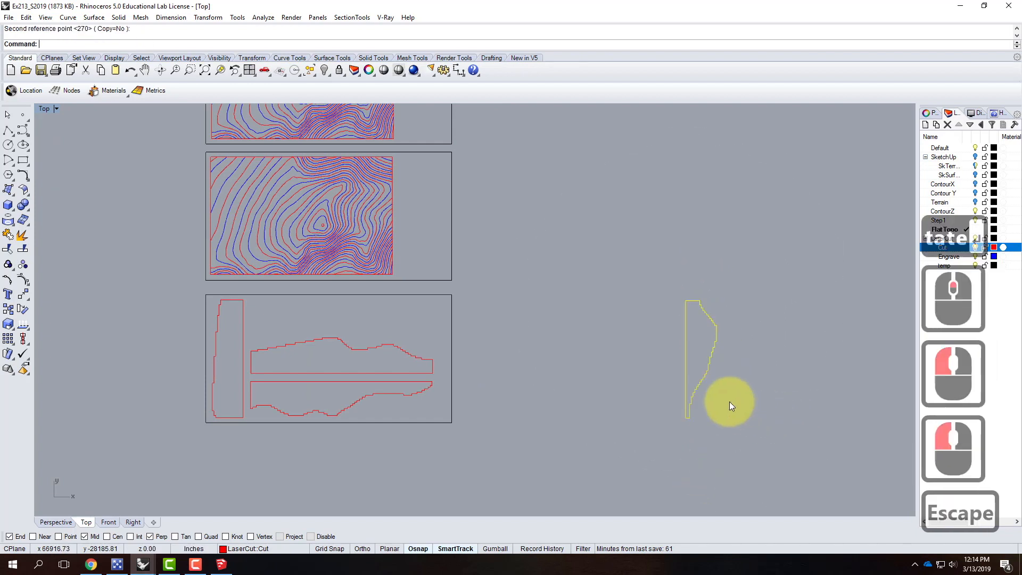
# Step: Rotate the remaining right-hand red profile 90 degrees counter-clockwise about its upper-left corner with Ortho on, laying its straight edge horizontal
pyautogui.rightClick(689, 315)
pyautogui.click(686, 301)
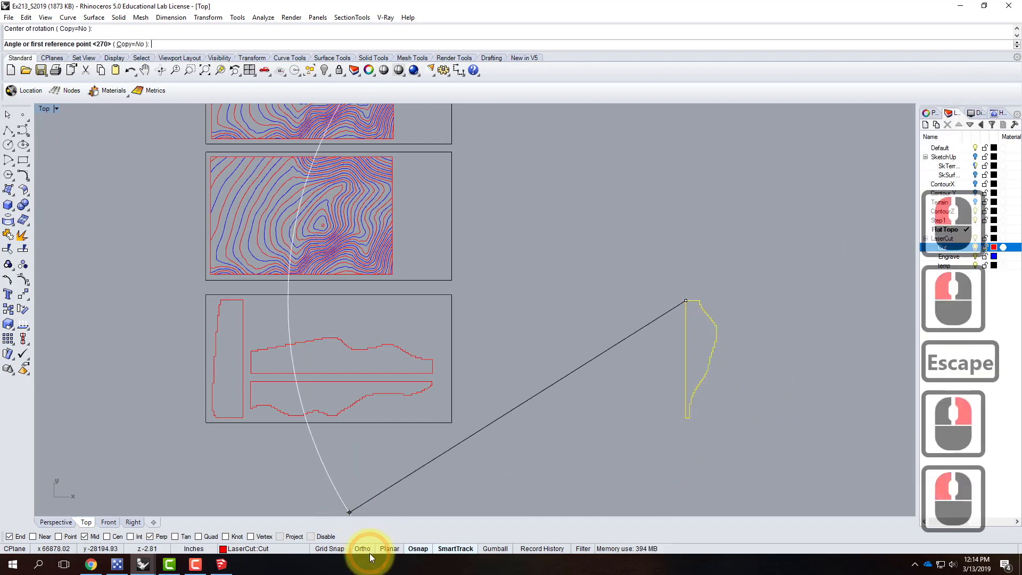
pyautogui.click(368, 548)
pyautogui.click(662, 456)
pyautogui.click(790, 320)
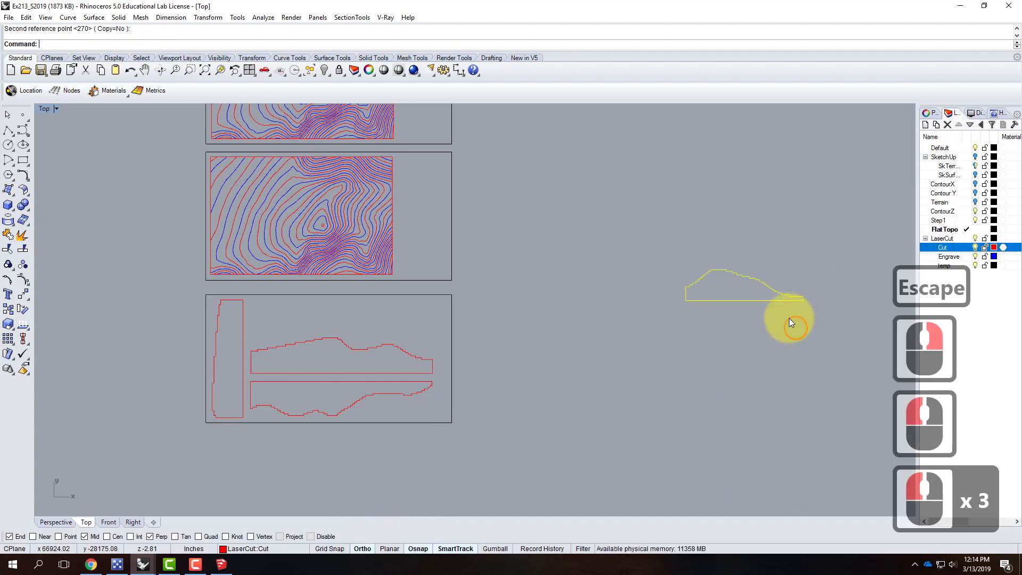
# Step: Move the rotated profile into the lowest rectangle, above the two stacked profiles and beside the upright one, and deselect it
pyautogui.moveTo(763, 301); pyautogui.dragTo(340, 352)
pyautogui.moveTo(323, 301); pyautogui.dragTo(320, 333)
pyautogui.click(579, 340)
pyautogui.scroll(-2, 370, 426)
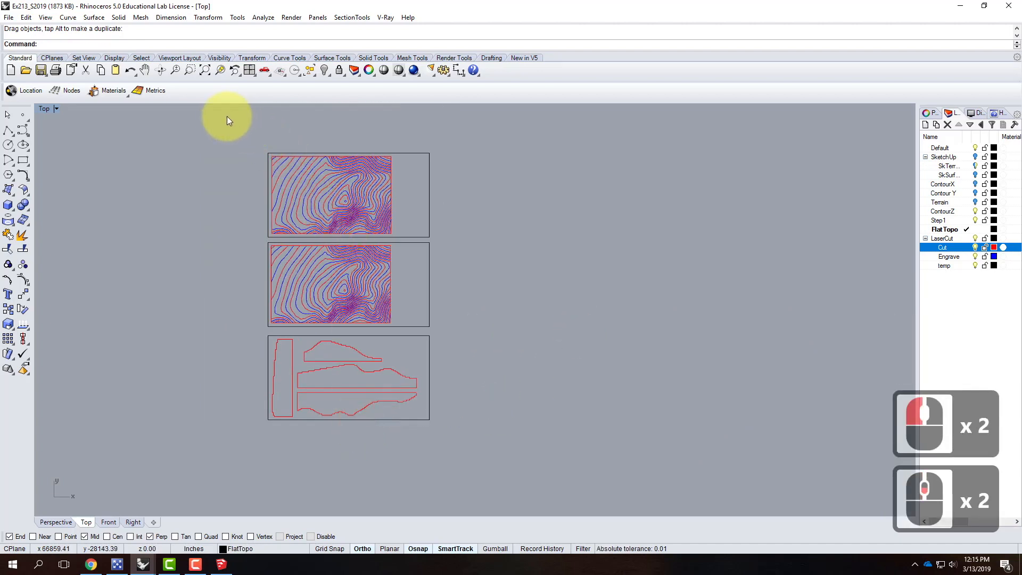
pyautogui.moveTo(231, 120); pyautogui.dragTo(544, 442)
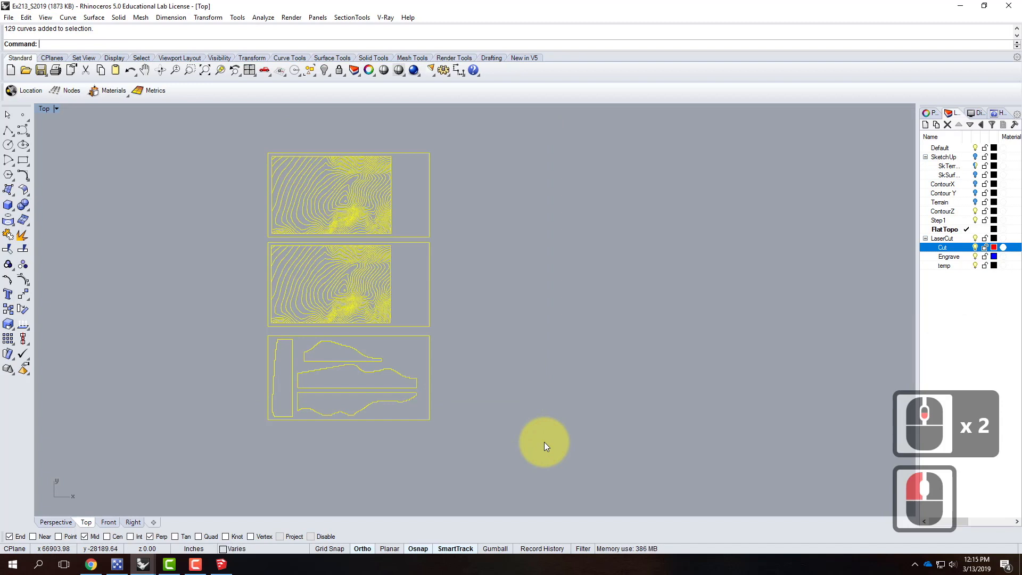
pyautogui.click(427, 145)
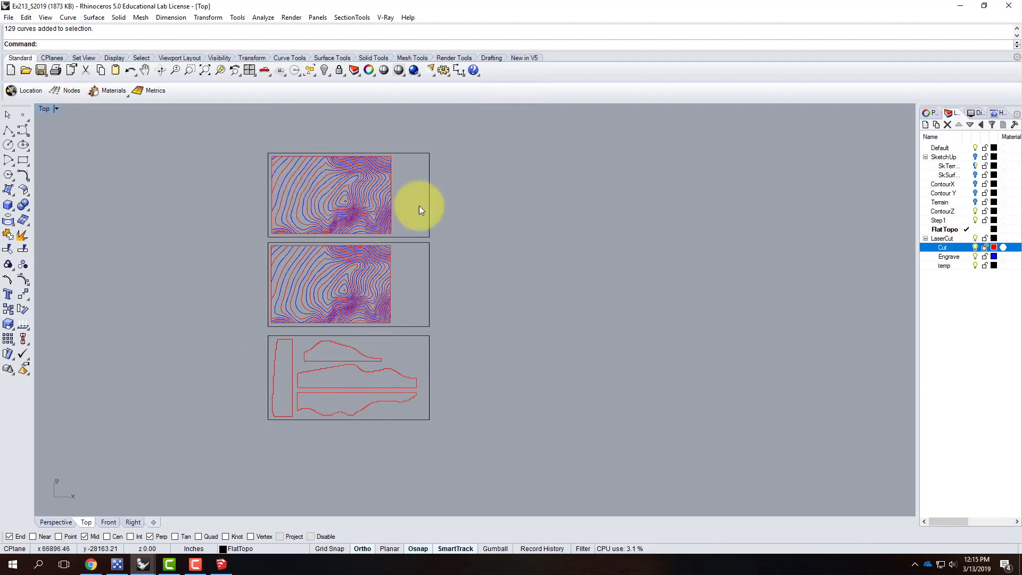
pyautogui.scroll(2, 279, 318)
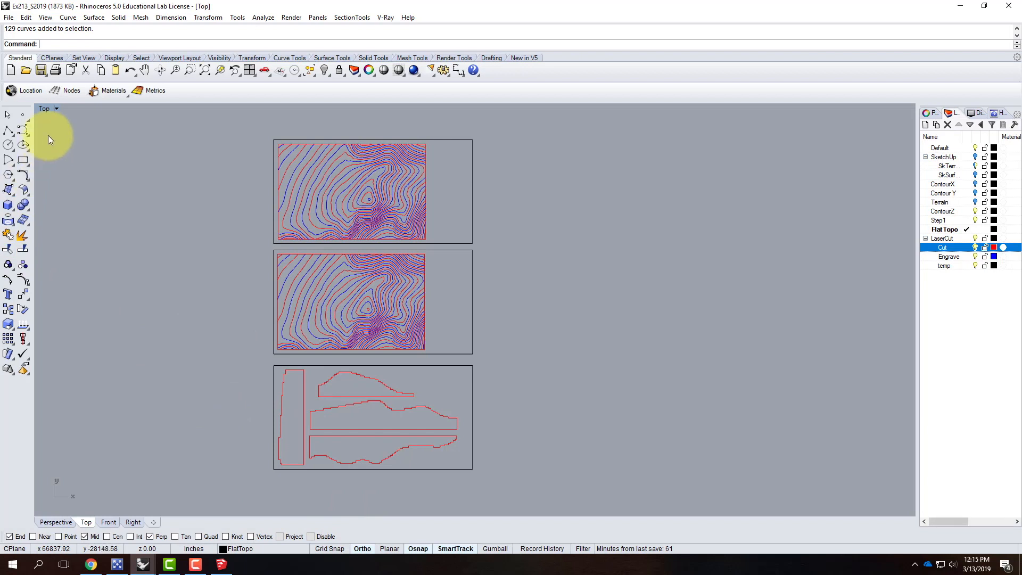
pyautogui.click(56, 109)
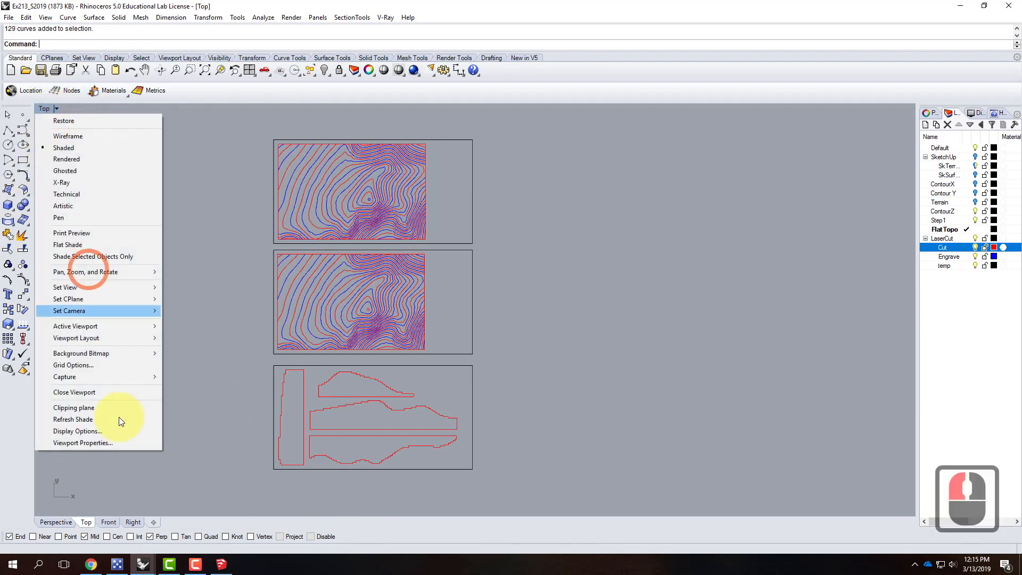
pyautogui.moveTo(96, 371)
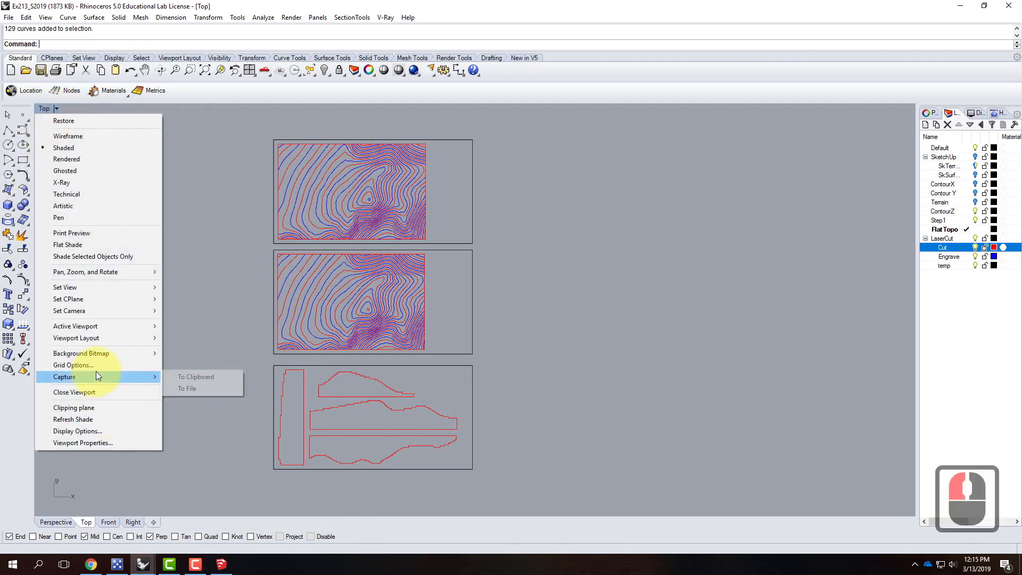
pyautogui.click(197, 392)
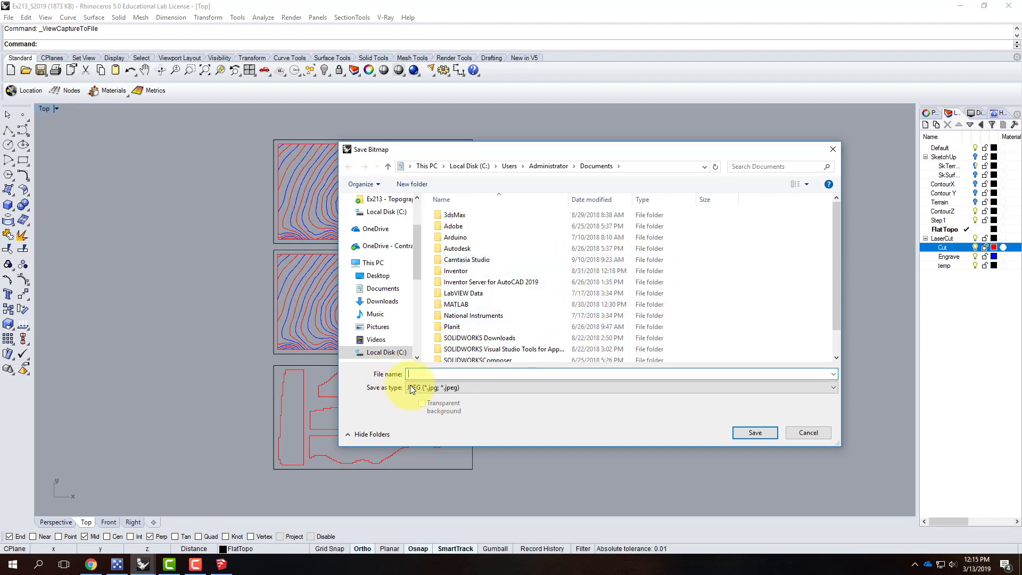
pyautogui.click(809, 432)
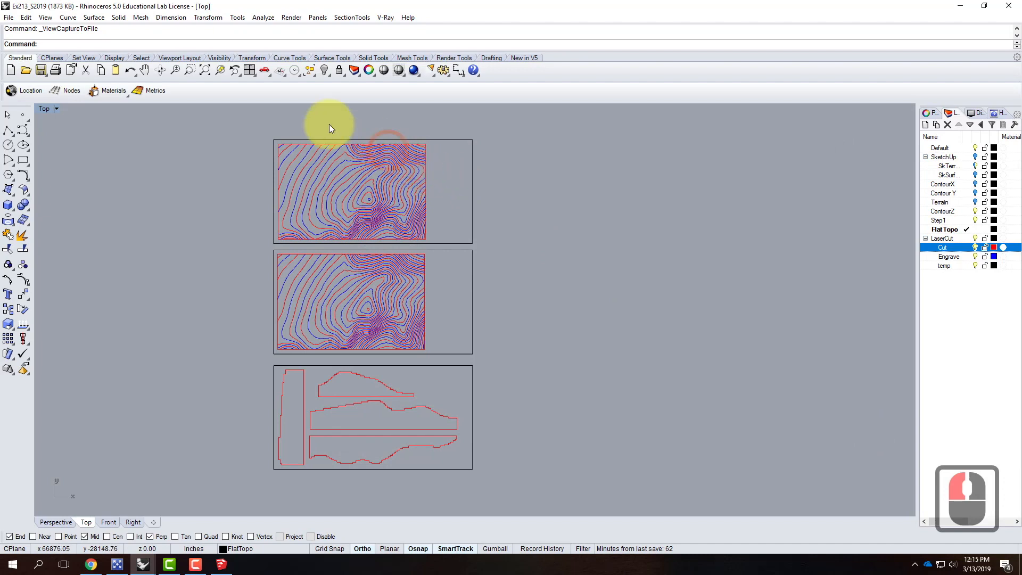
# Step: Select all three laser-cut sheets and set up an export of the selection as an AutoCAD Drawing (*.dwg) named S2019_Lasercut
pyautogui.moveTo(250, 122); pyautogui.dragTo(551, 494)
pyautogui.click(11, 17)
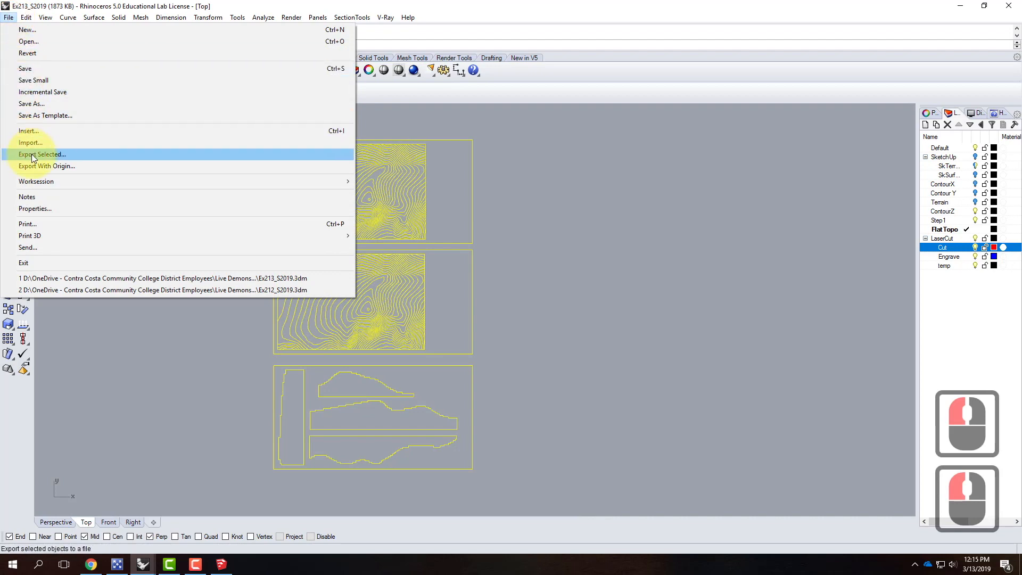
pyautogui.click(33, 154)
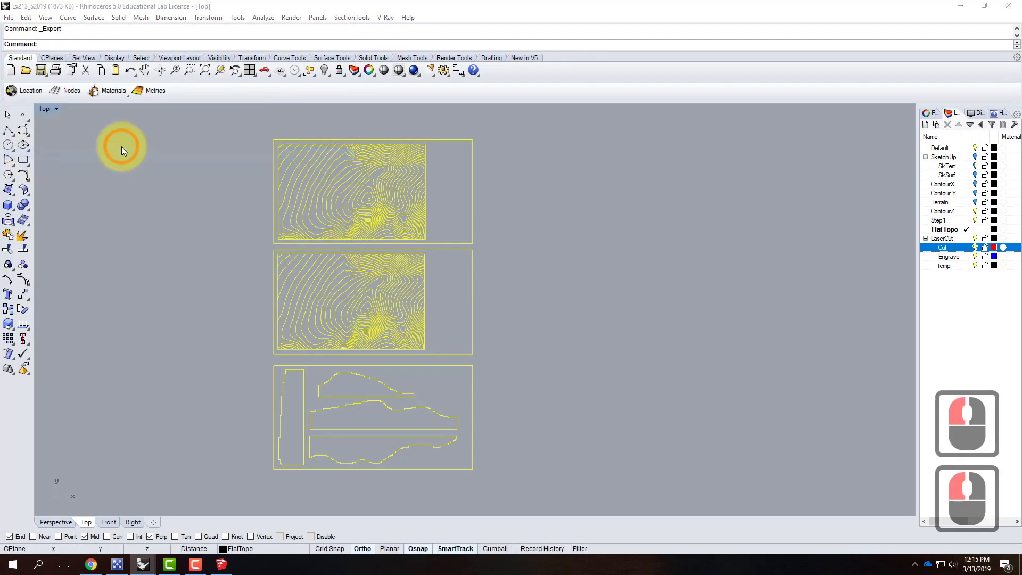
pyautogui.click(424, 389)
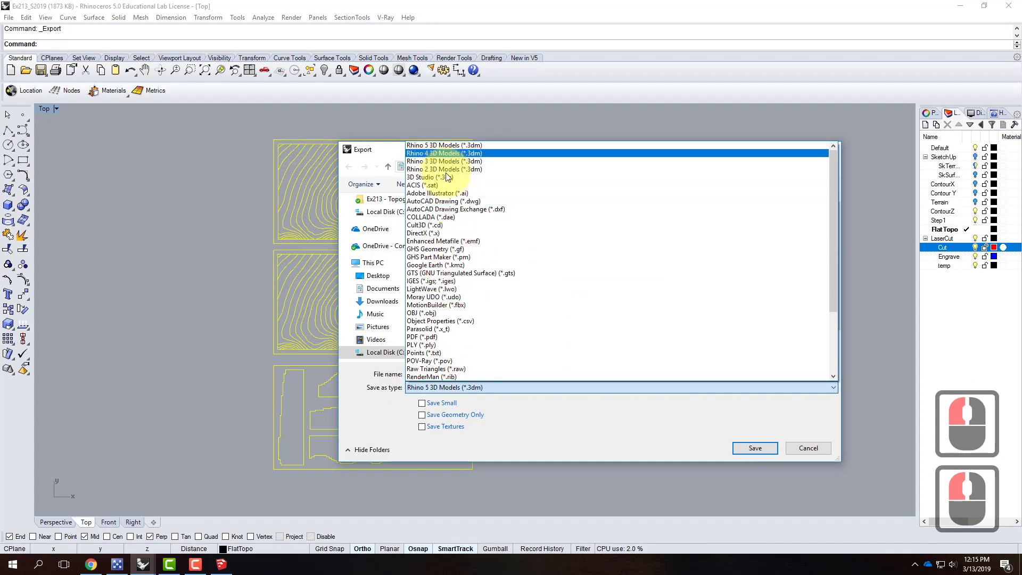
pyautogui.click(450, 203)
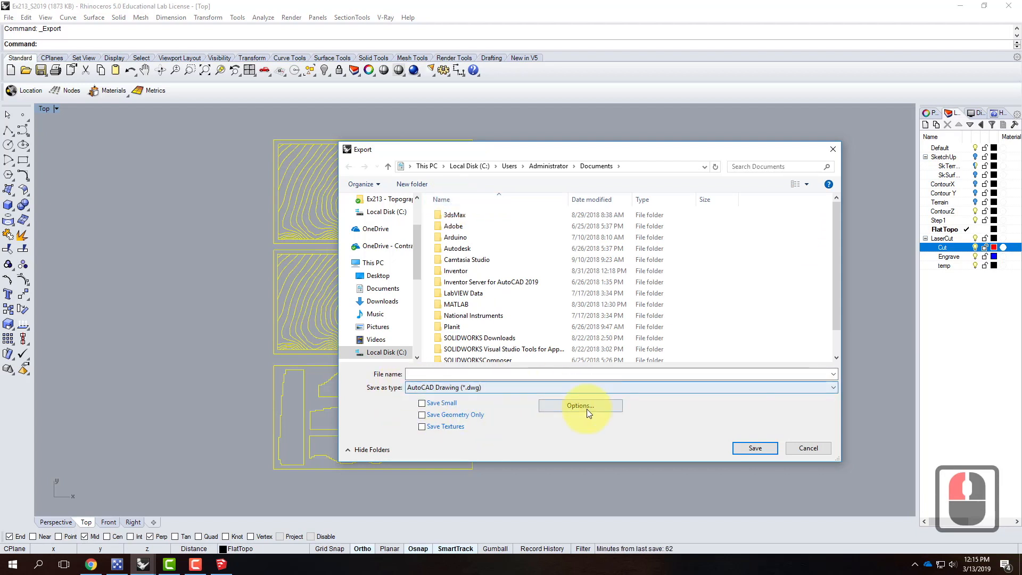
pyautogui.click(495, 374)
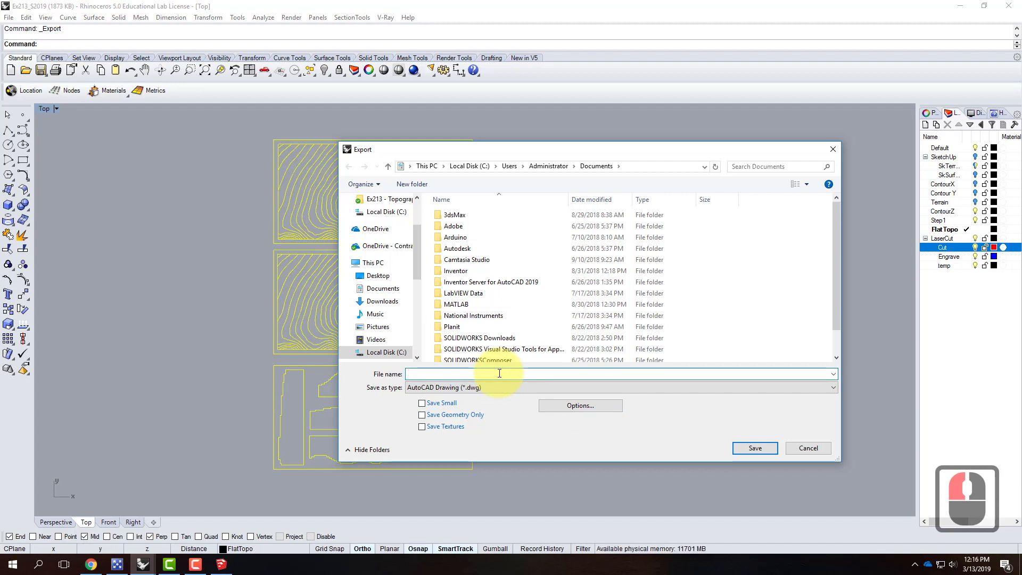
pyautogui.write('S2019_')
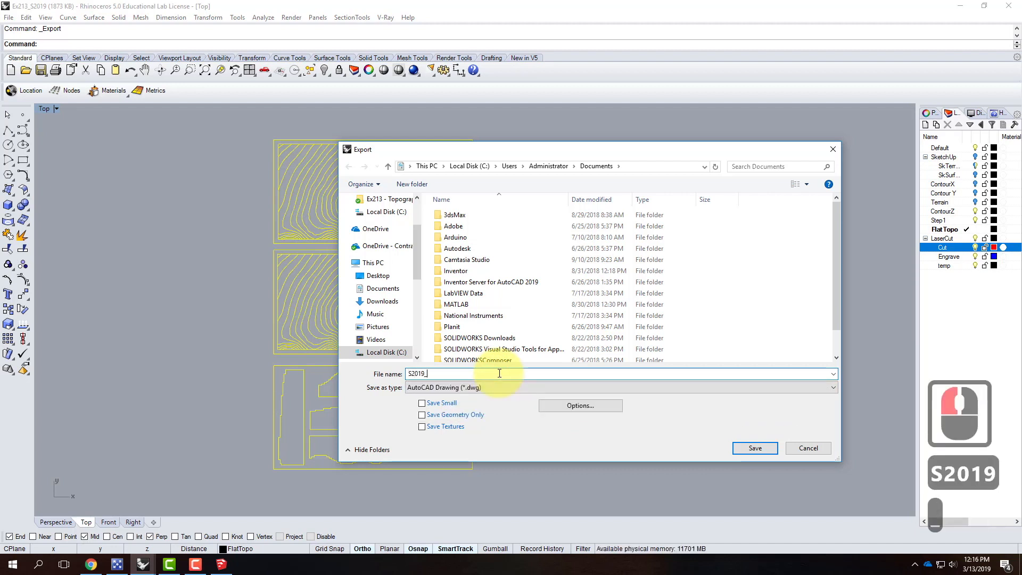
pyautogui.write('Lasercut')
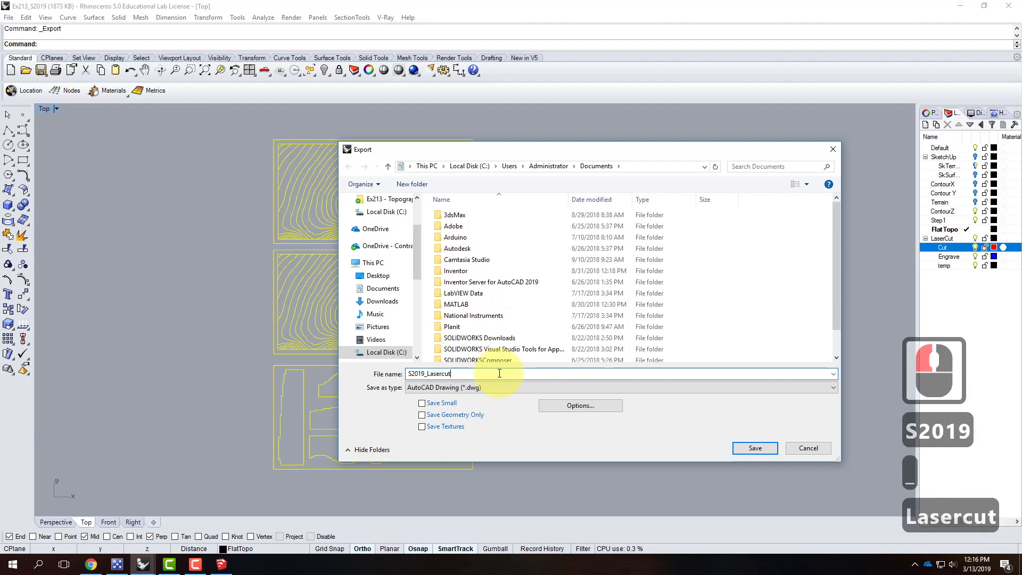
# Step: Save the export in the OneDrive folder Live Demonstrations > Live - A136 Exercises > Ex213 - Topographic Models (Day 2)
pyautogui.click(379, 250)
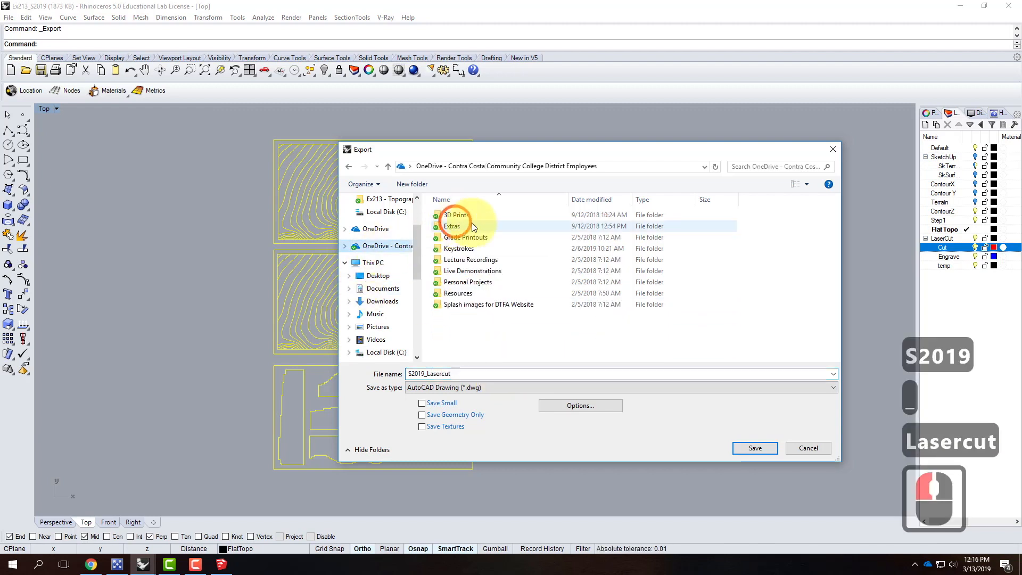
pyautogui.click(475, 272)
pyautogui.doubleClick(475, 272)
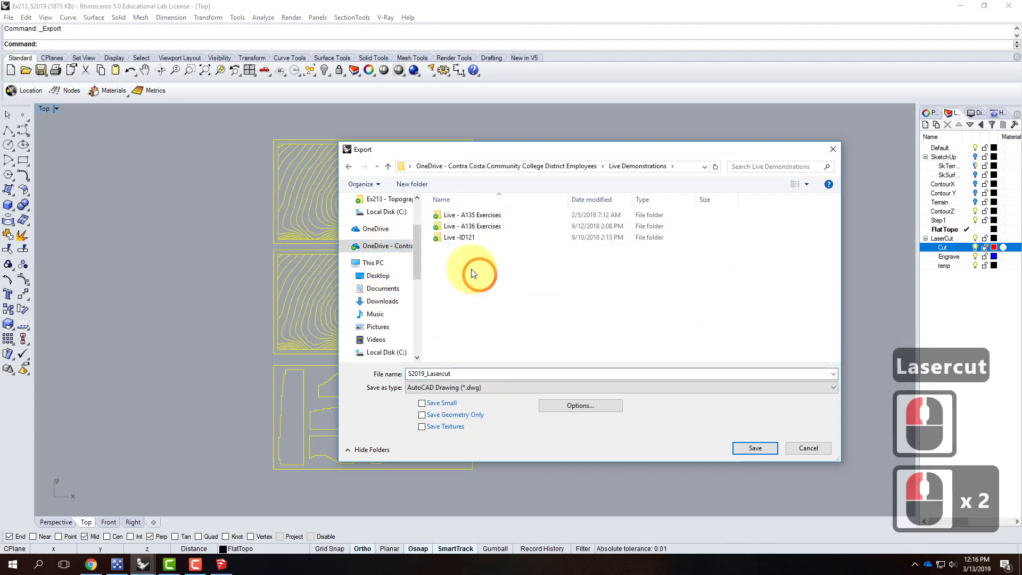
pyautogui.doubleClick(478, 225)
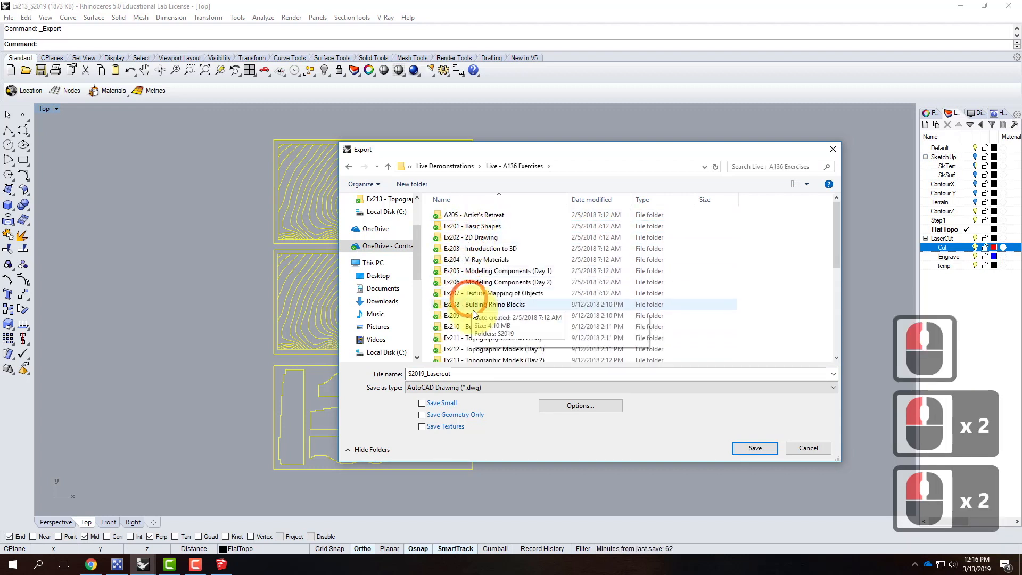
pyautogui.scroll(-1, 486, 321)
pyautogui.doubleClick(484, 325)
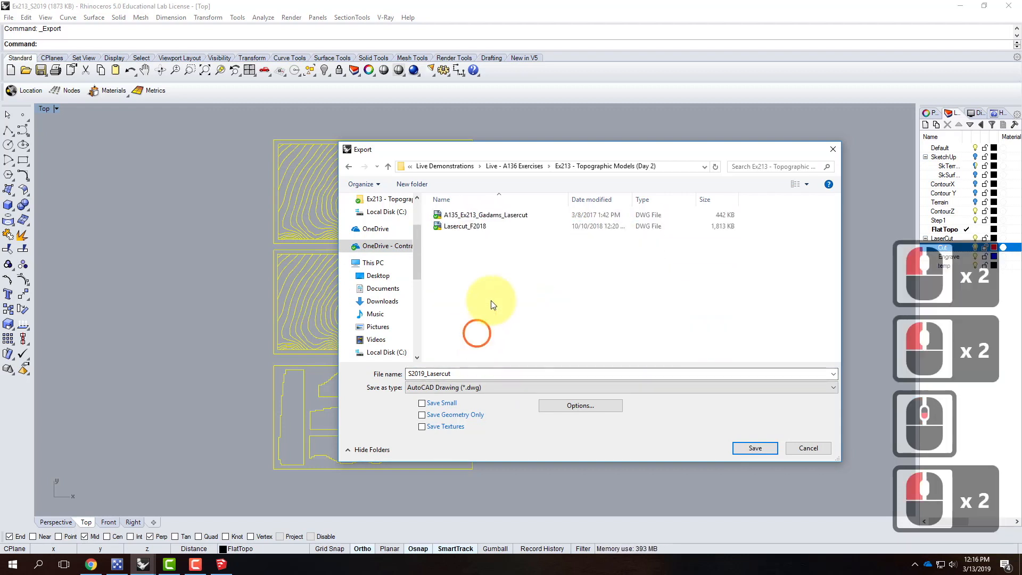
pyautogui.click(741, 445)
# Step: Choose the 2004 Polylines export scheme and complete the DWG export
pyautogui.moveTo(453, 237); pyautogui.dragTo(130, 233)
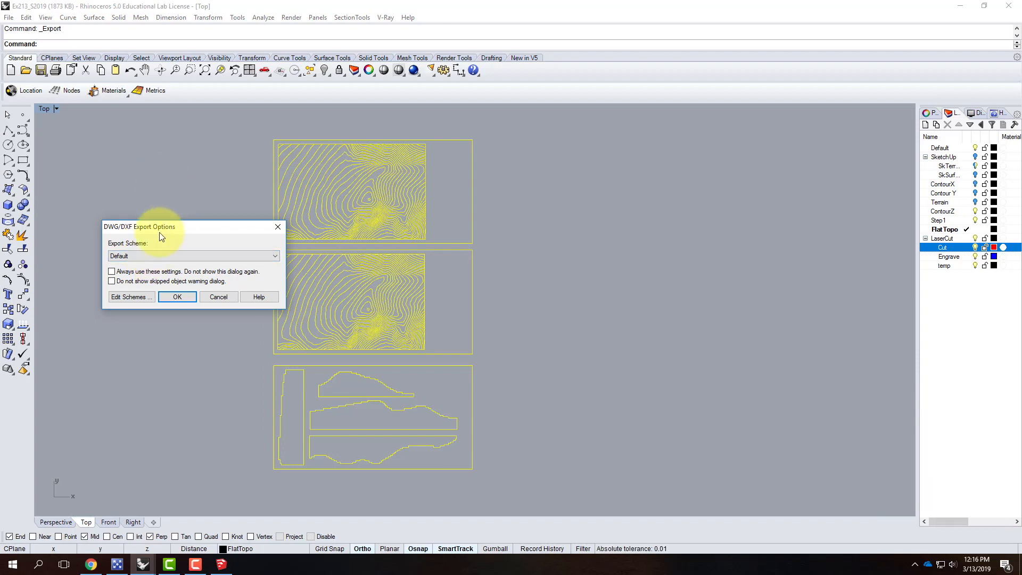
pyautogui.click(153, 257)
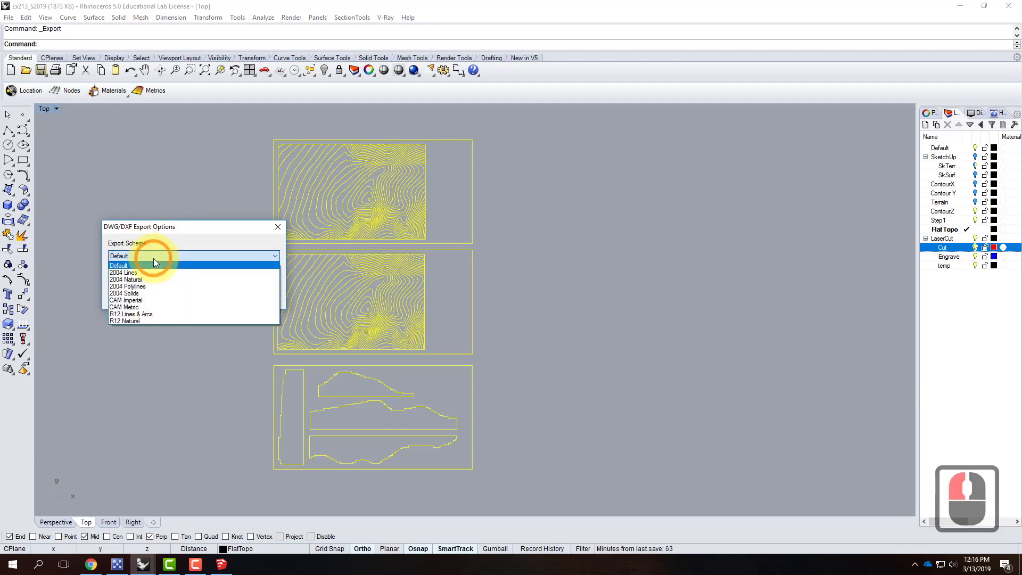
pyautogui.click(153, 287)
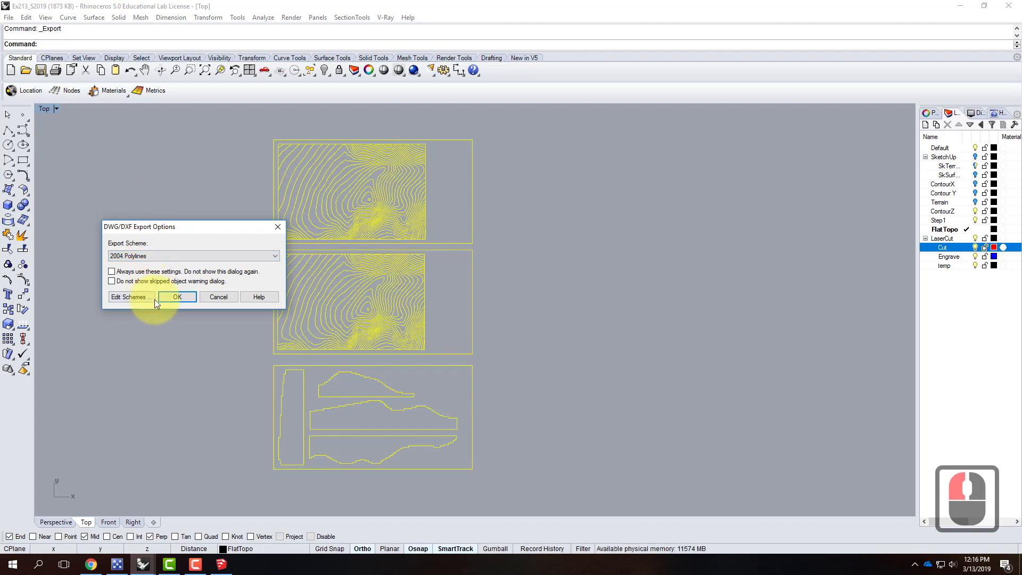
pyautogui.click(177, 296)
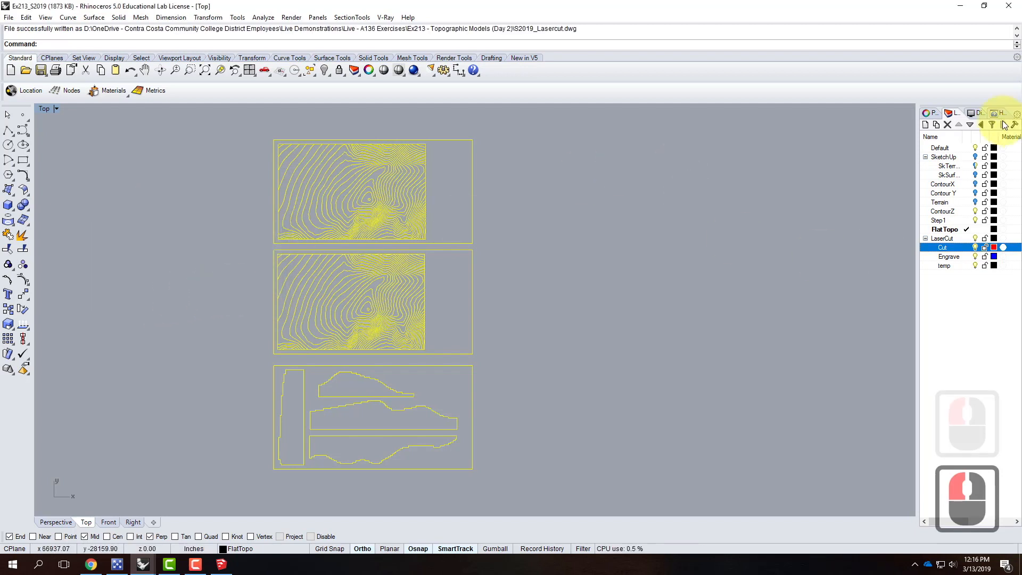
# Step: Minimize Rhino and browse in File Explorer to the OneDrive folder Live Demonstrations > Live - A136 Exercises > Ex213 - Topographic Models (Day 2)
pyautogui.click(962, 10)
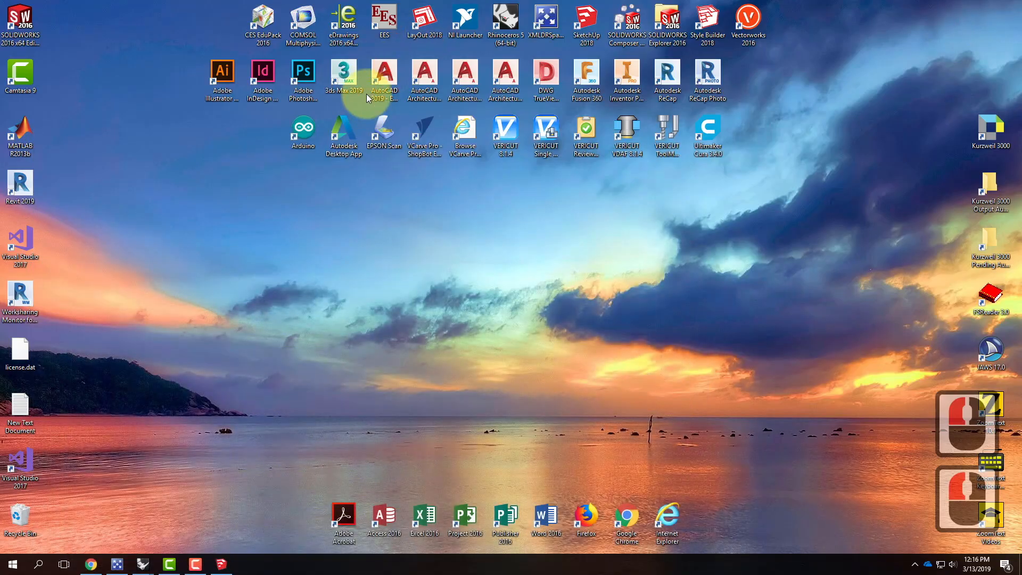
pyautogui.click(12, 564)
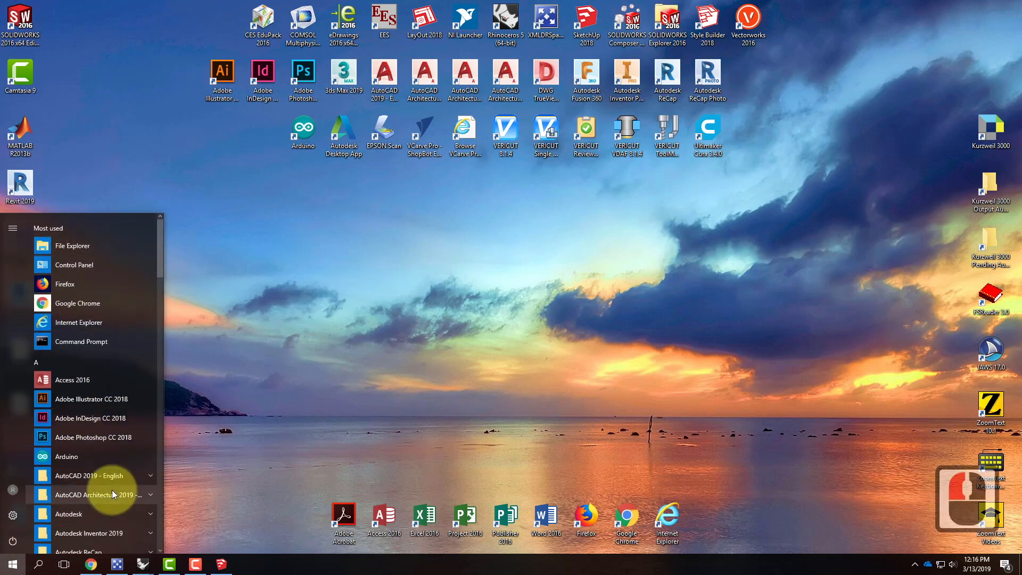
pyautogui.click(117, 244)
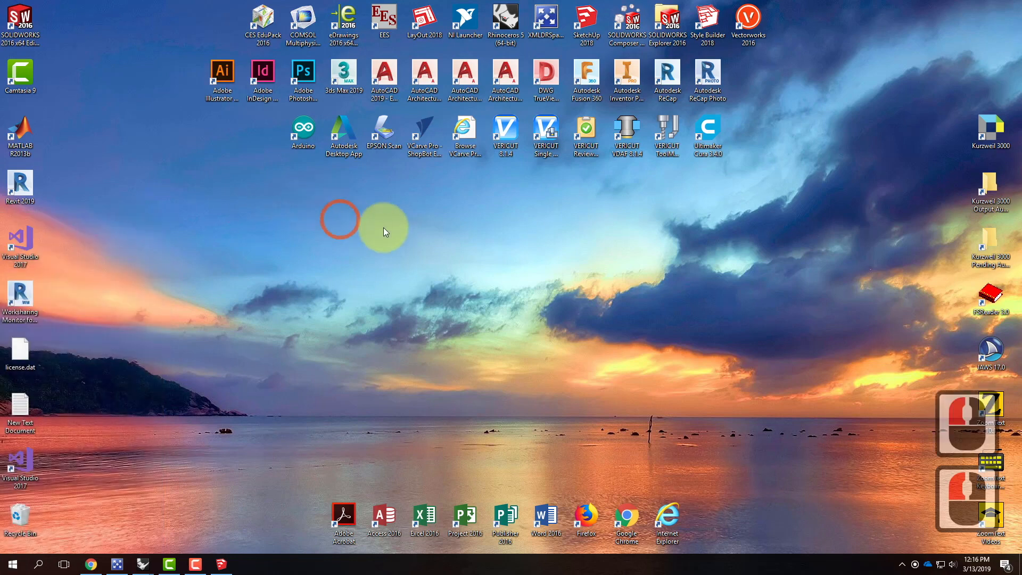
pyautogui.click(453, 334)
pyautogui.click(550, 286)
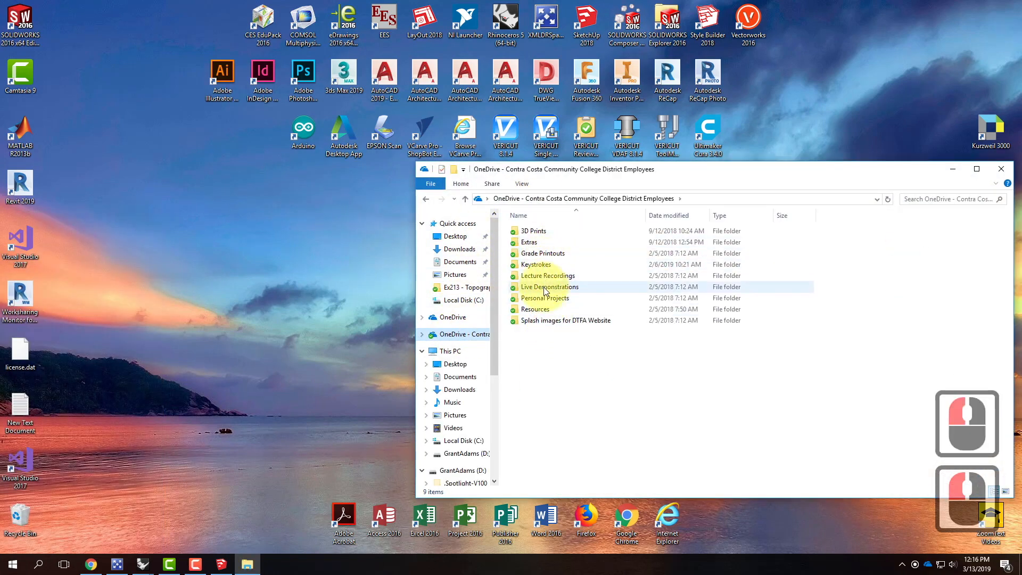
pyautogui.doubleClick(546, 286)
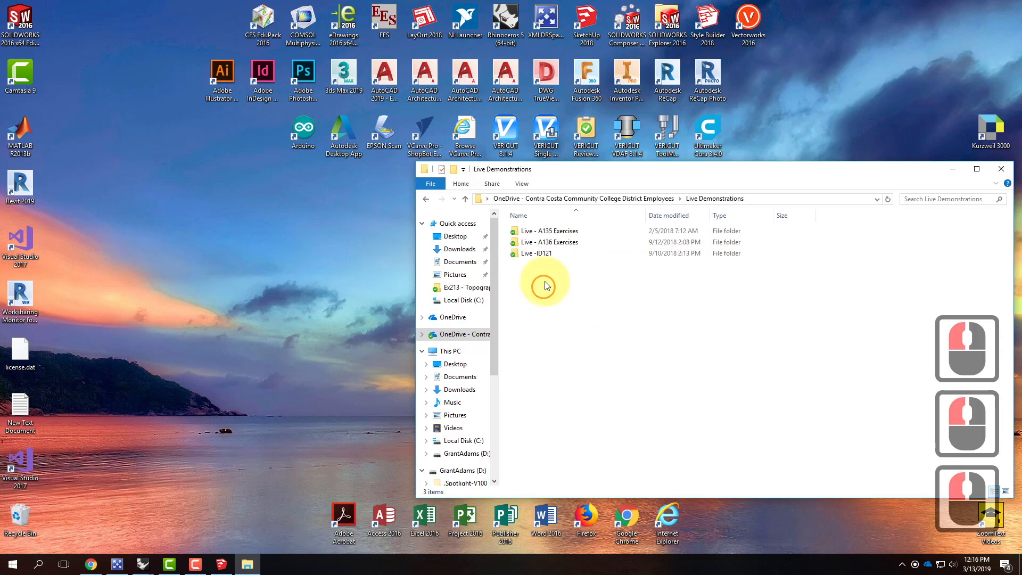
pyautogui.doubleClick(551, 243)
pyautogui.click(559, 378)
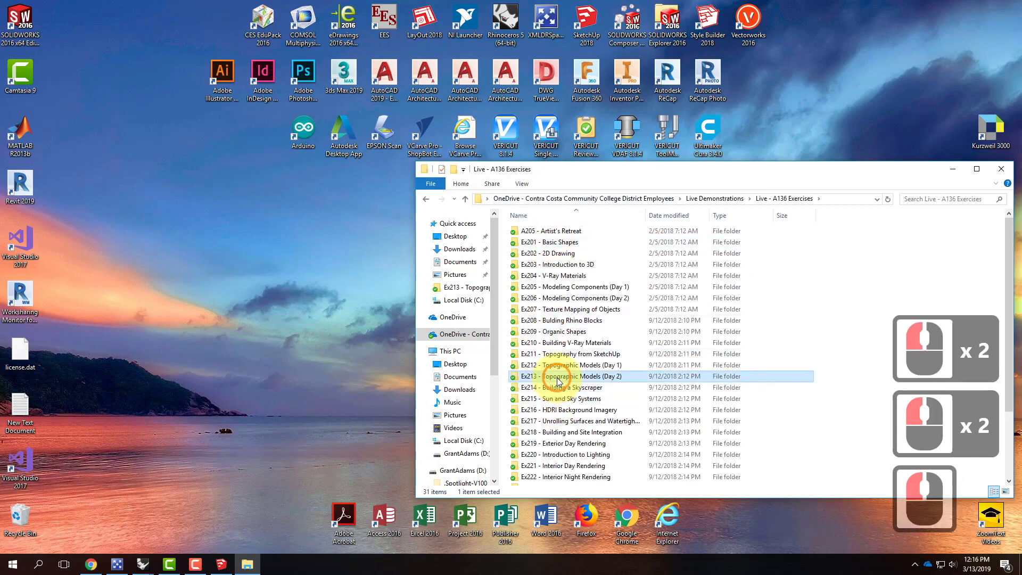
pyautogui.doubleClick(559, 378)
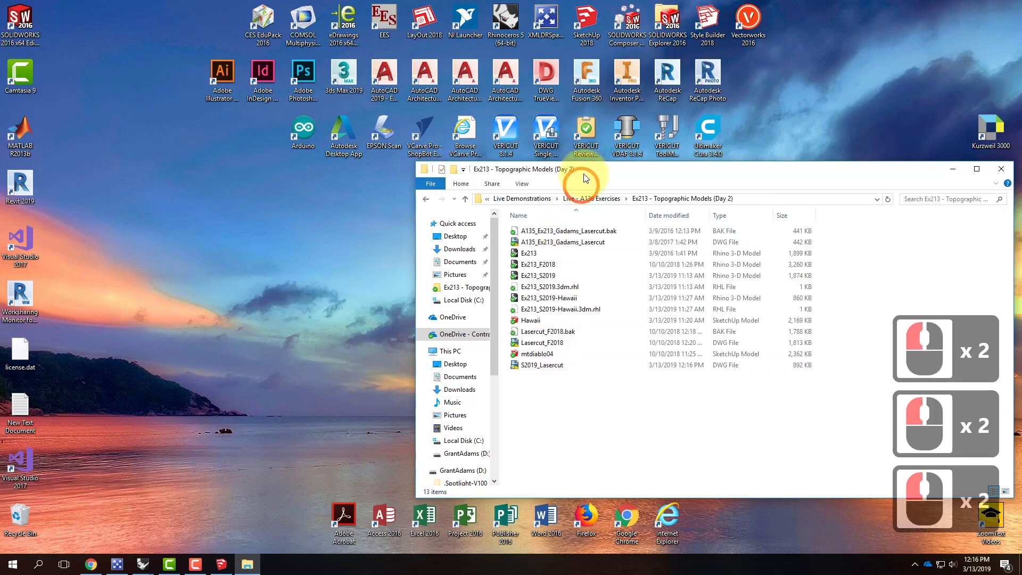
# Step: Try to open the S2019_Lasercut DWG from the exercise folder with the AutoCAD Application
pyautogui.click(555, 369)
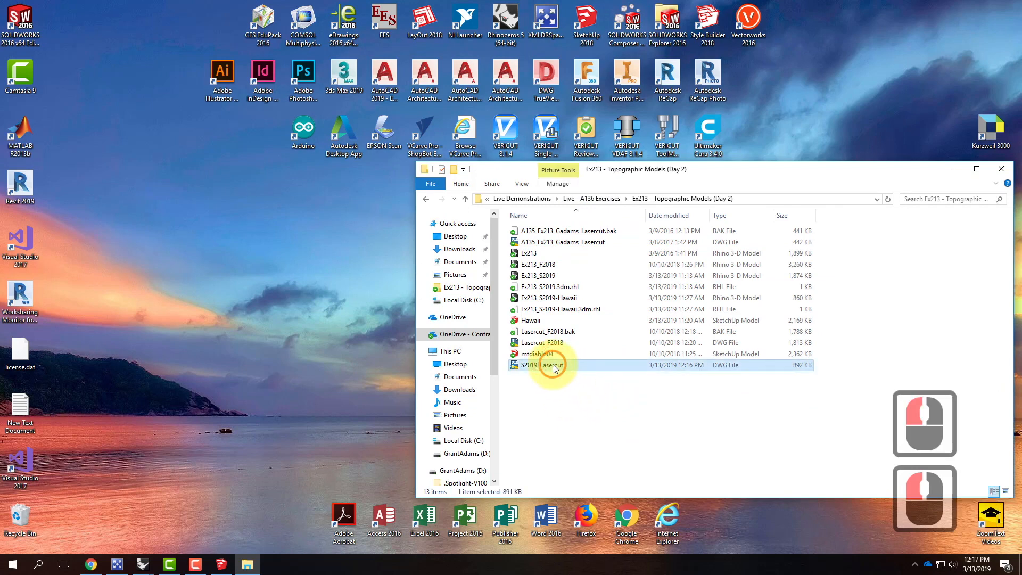
pyautogui.doubleClick(552, 366)
pyautogui.click(441, 204)
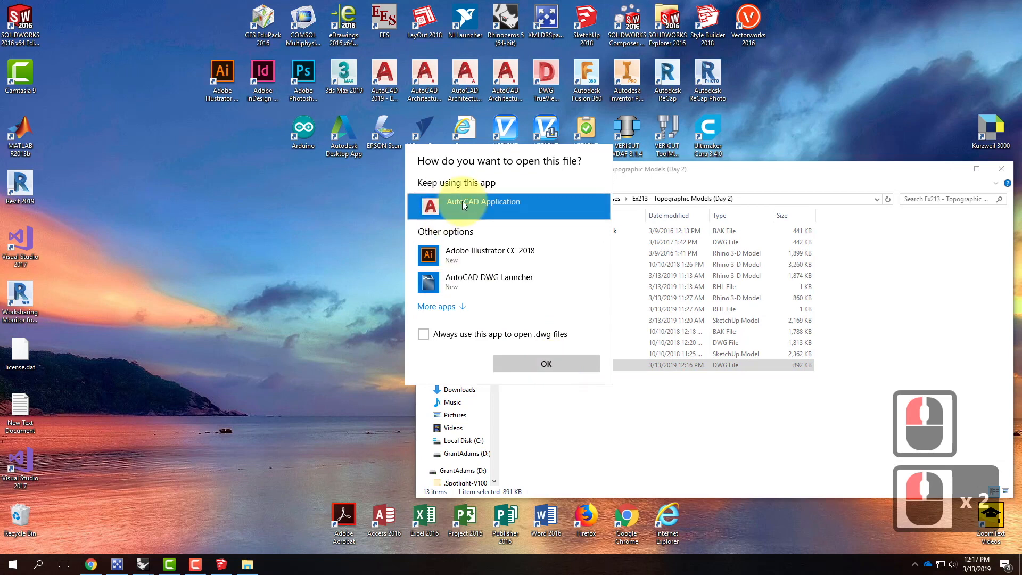
pyautogui.doubleClick(533, 364)
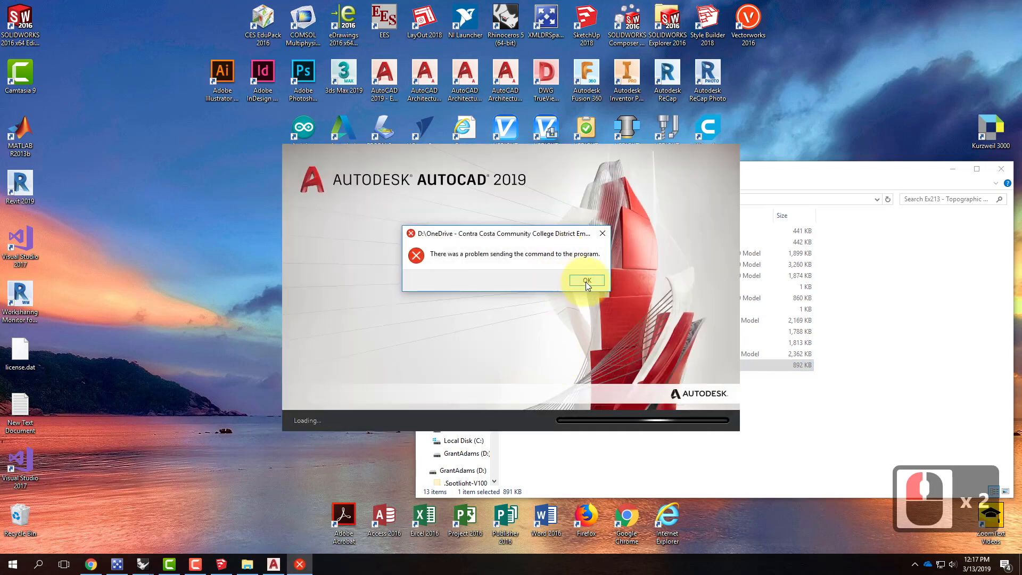
pyautogui.click(586, 281)
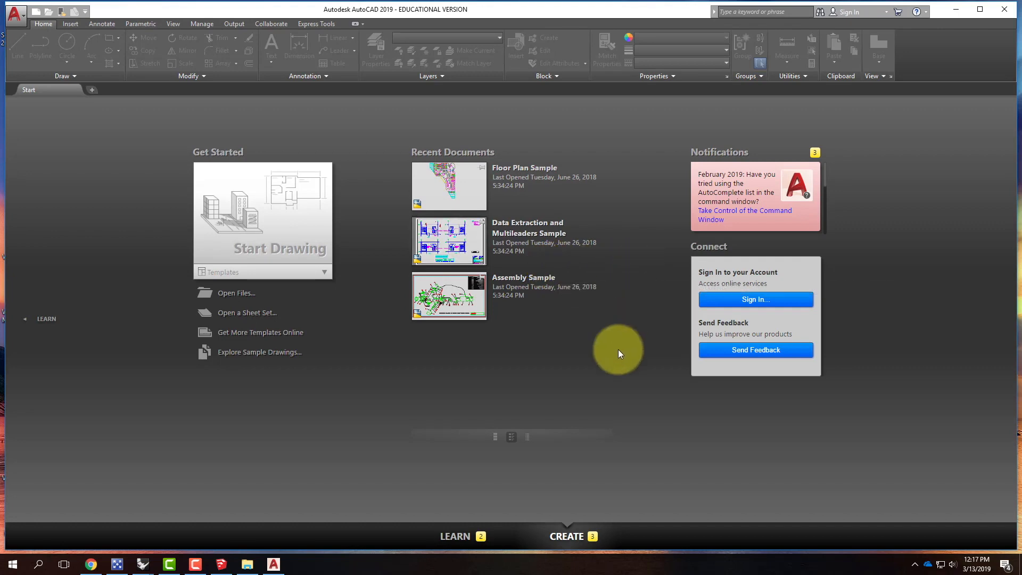
# Step: Start opening a drawing in AutoCAD and browse to the OneDrive folder Live Demonstrations > Live - A136 Exercises > Ex213 - Topographic Models (Day 2)
pyautogui.click(49, 11)
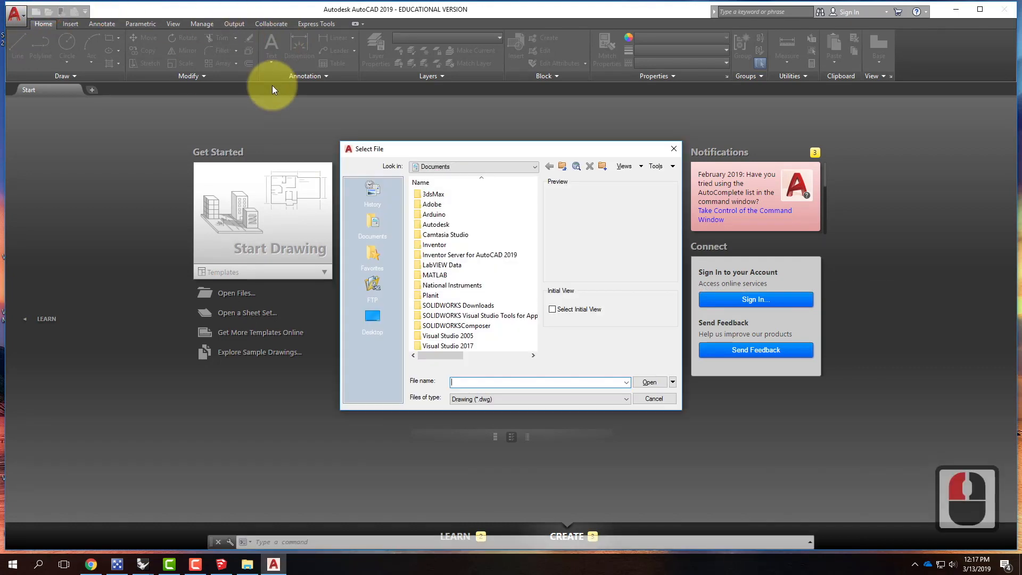
pyautogui.click(463, 166)
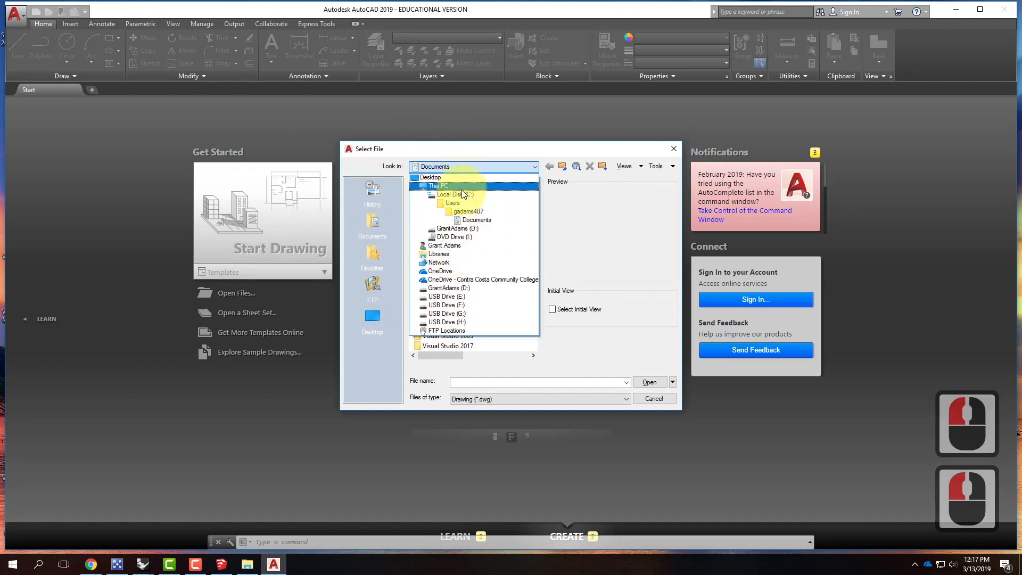
pyautogui.click(472, 281)
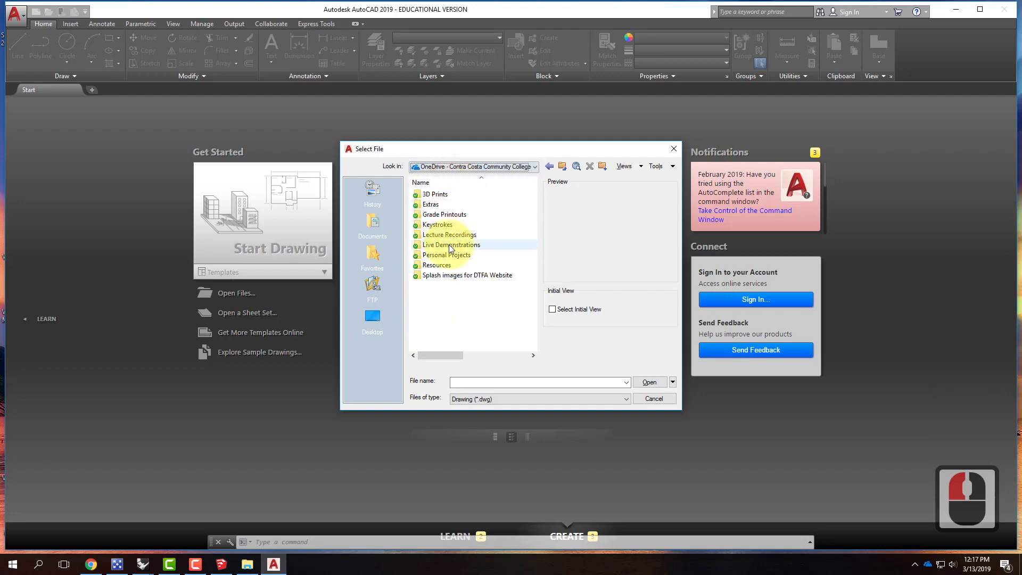
pyautogui.doubleClick(450, 245)
pyautogui.doubleClick(460, 205)
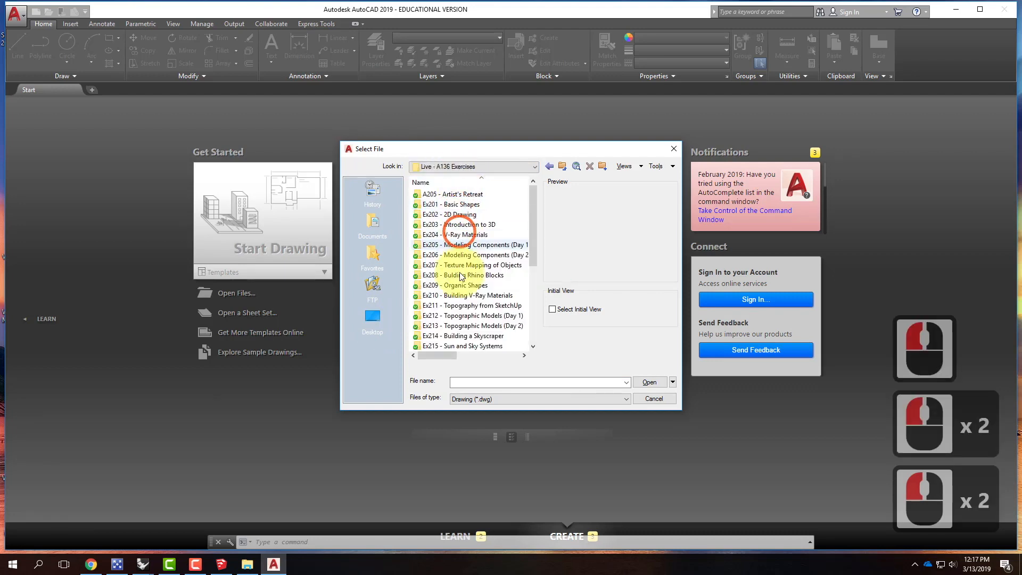
pyautogui.scroll(-2, 458, 346)
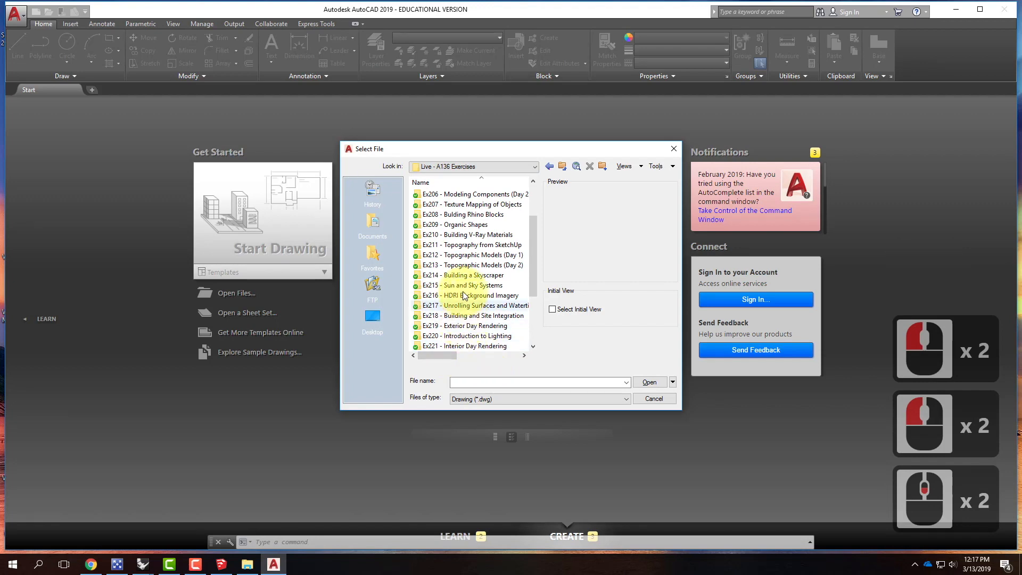
pyautogui.doubleClick(457, 265)
# Step: Open S2019_Lasercut, continuing with the foreign DWG file so that its three laser-cut sheets load
pyautogui.click(437, 215)
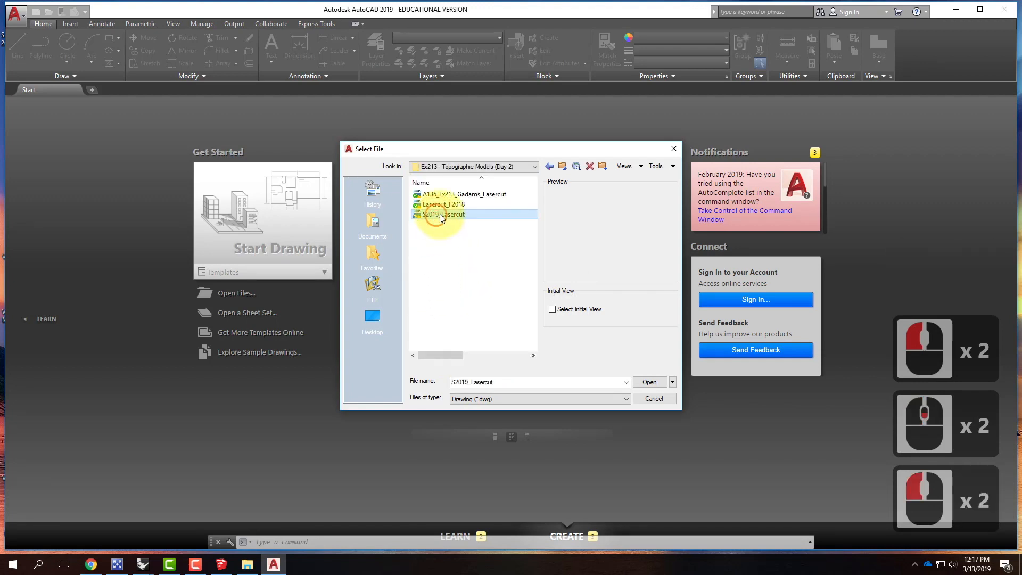
pyautogui.click(645, 387)
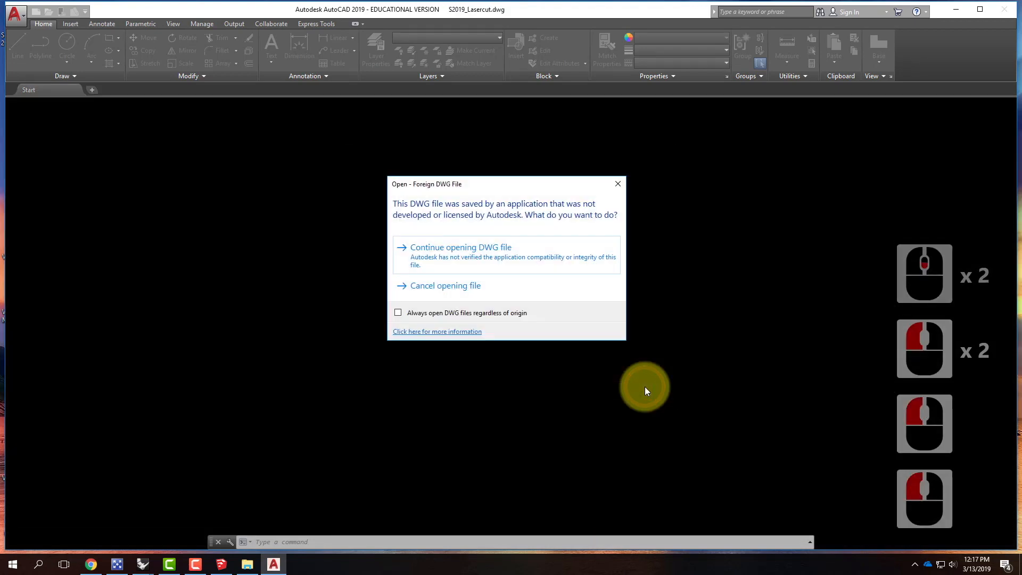
pyautogui.moveTo(470, 188); pyautogui.dragTo(260, 188)
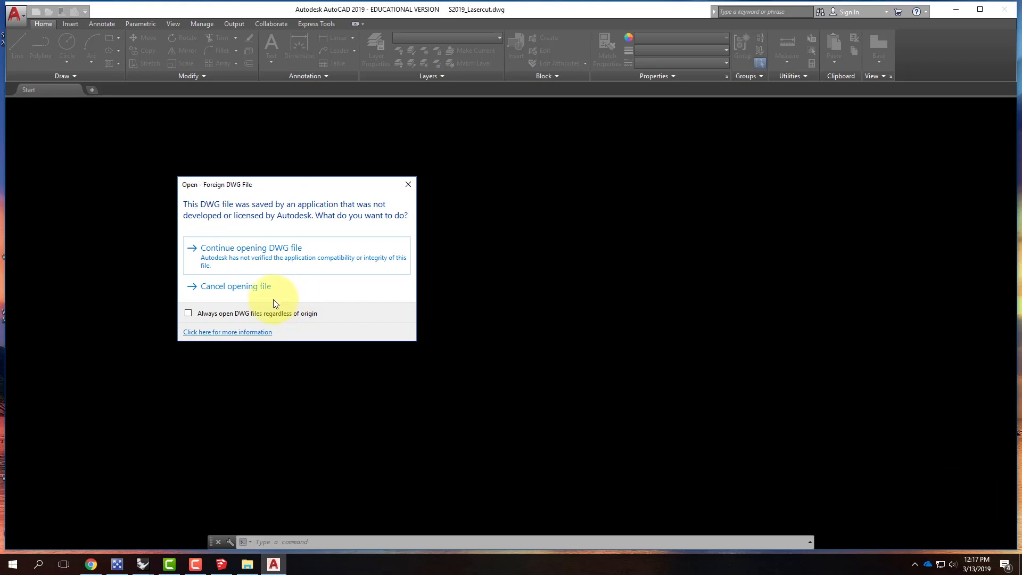
pyautogui.click(269, 259)
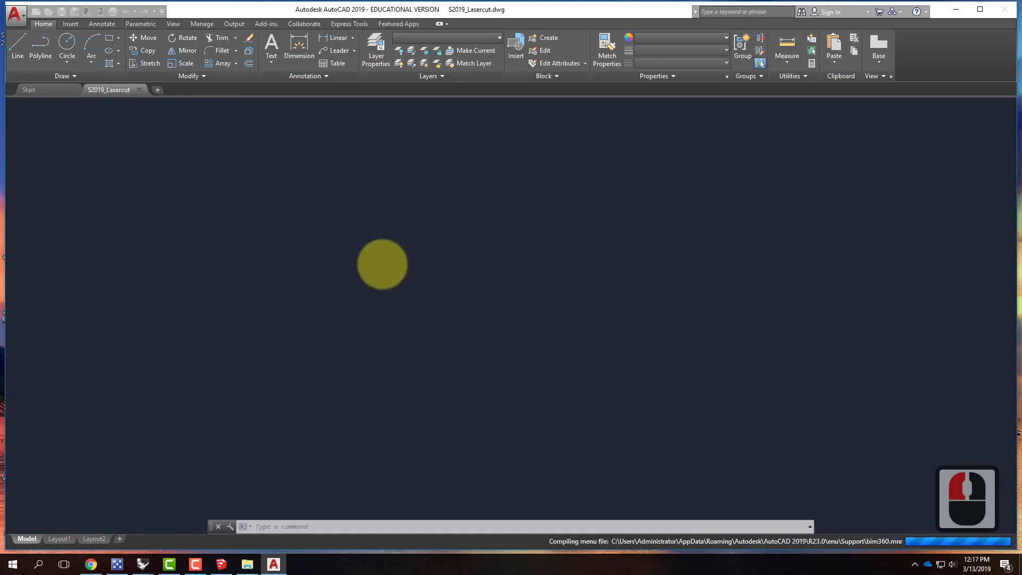
pyautogui.scroll(-2, 433, 257)
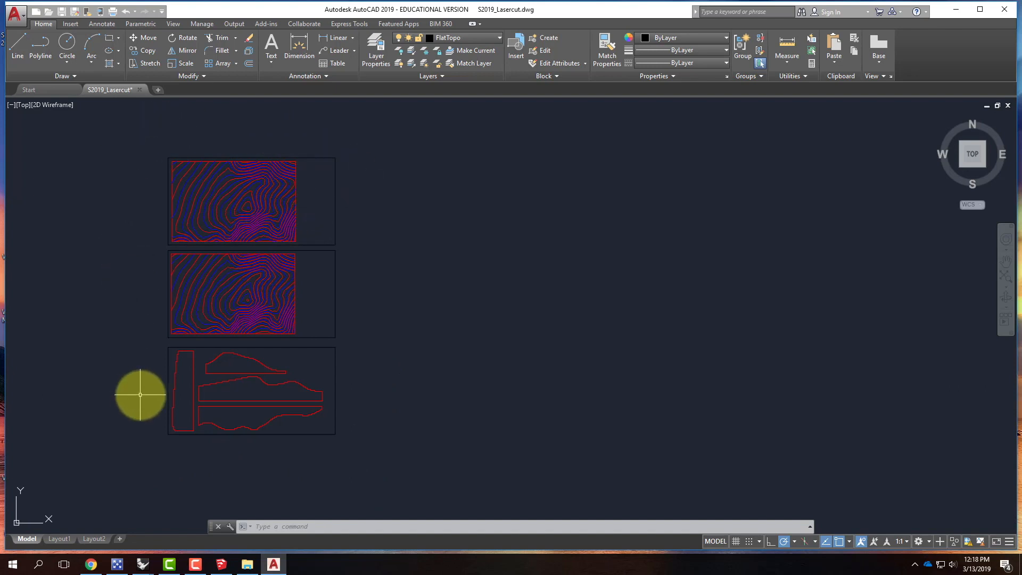
# Step: Set the lineweight of the red LaserCut layer to 0.00 in the layer properties
pyautogui.click(216, 183)
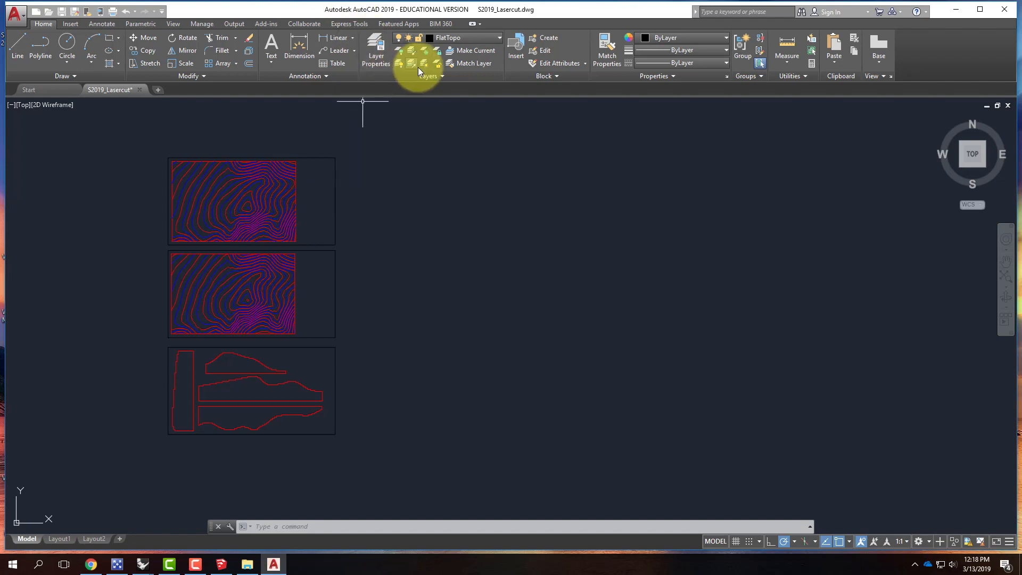
pyautogui.click(375, 49)
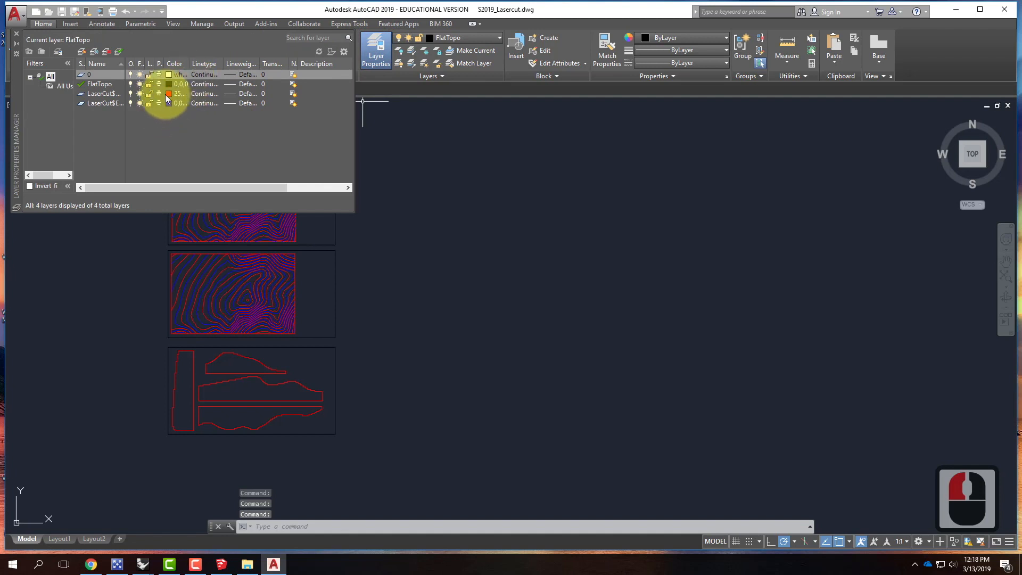
pyautogui.click(104, 93)
pyautogui.click(109, 102)
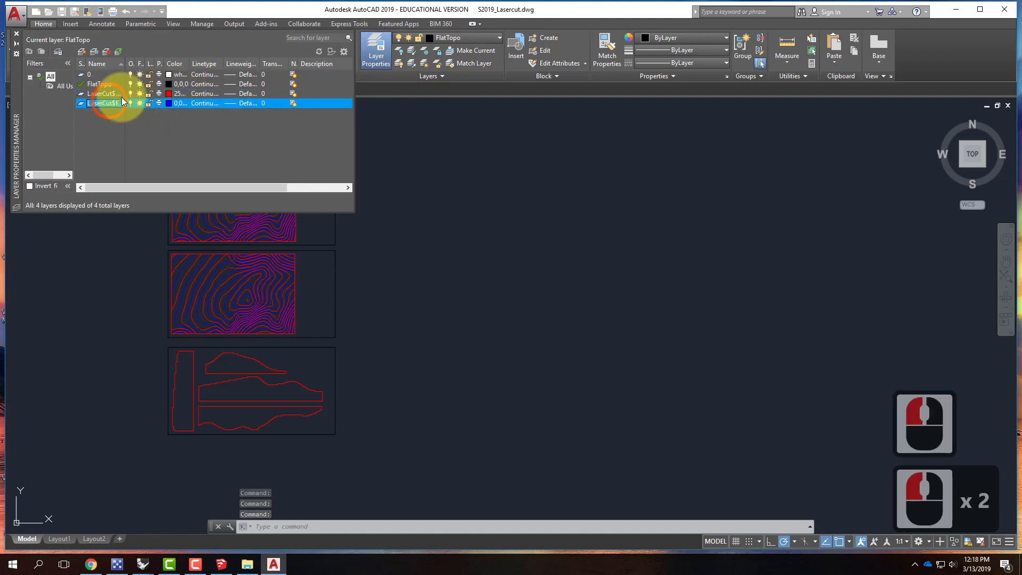
pyautogui.click(240, 94)
pyautogui.click(503, 228)
pyautogui.click(460, 361)
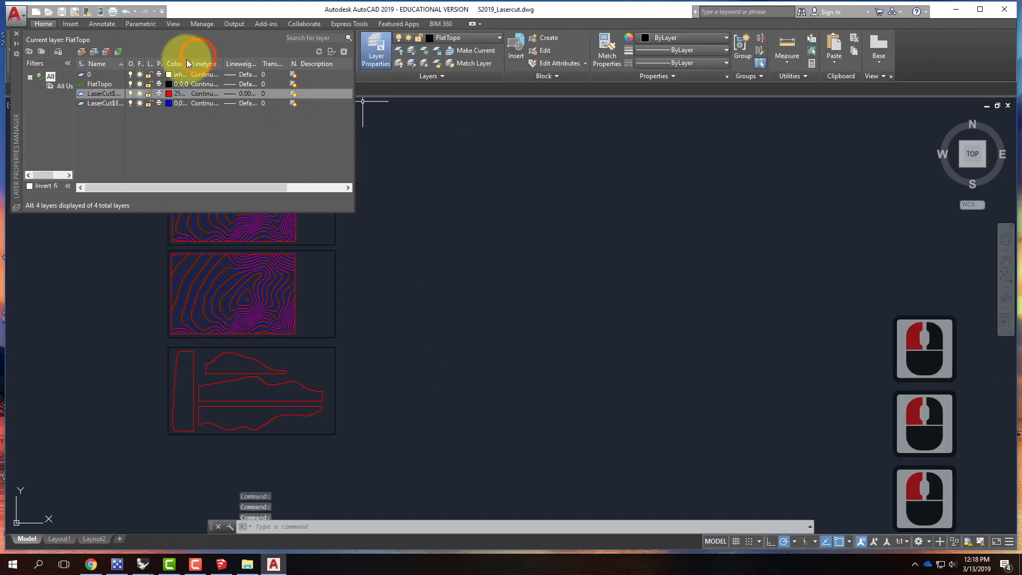
# Step: Set the blue LaserCut layer's lineweight to 0.00 and close the layer properties manager
pyautogui.click(245, 103)
pyautogui.click(510, 229)
pyautogui.click(467, 358)
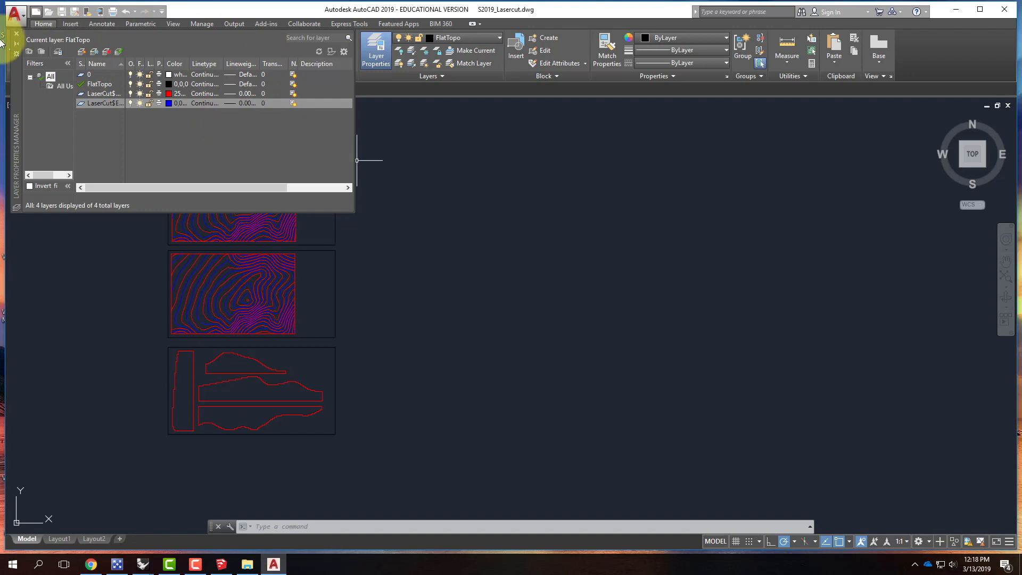
pyautogui.click(17, 37)
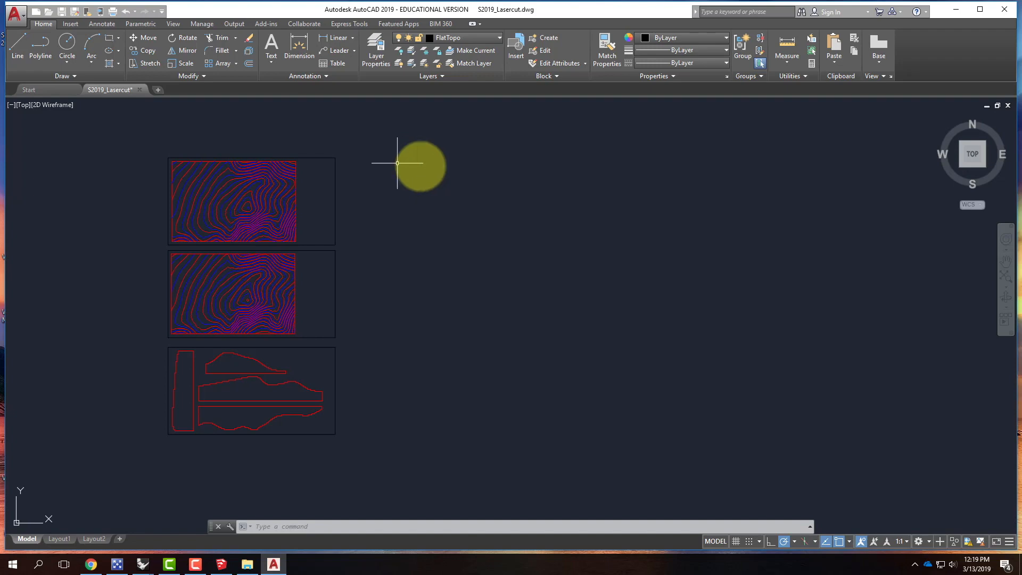
# Step: Switch to Chrome and go back from the topography cheat sheet to the beginning of the Exercise 212 page
pyautogui.click(89, 564)
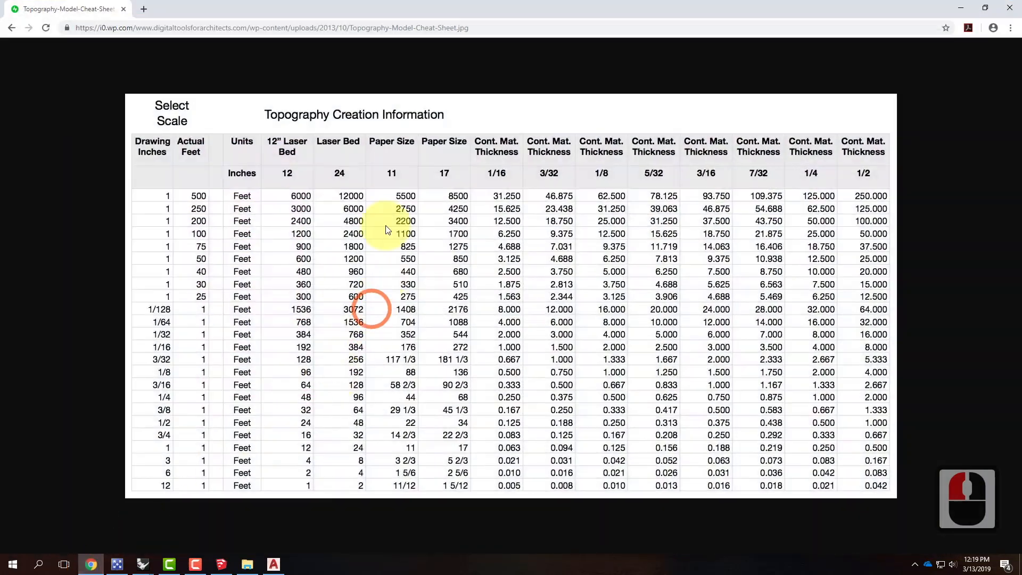
pyautogui.click(11, 30)
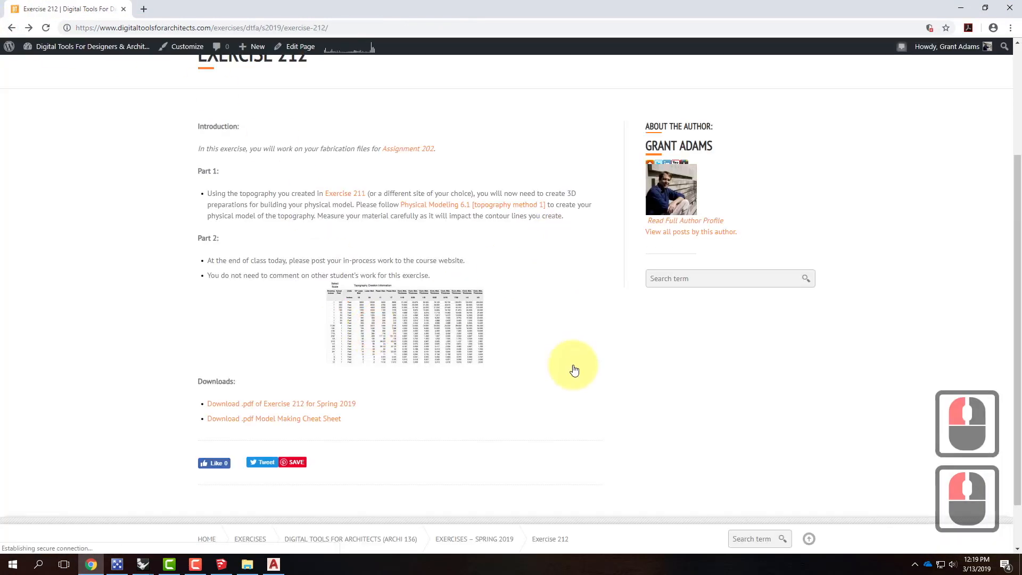
pyautogui.scroll(4, 574, 370)
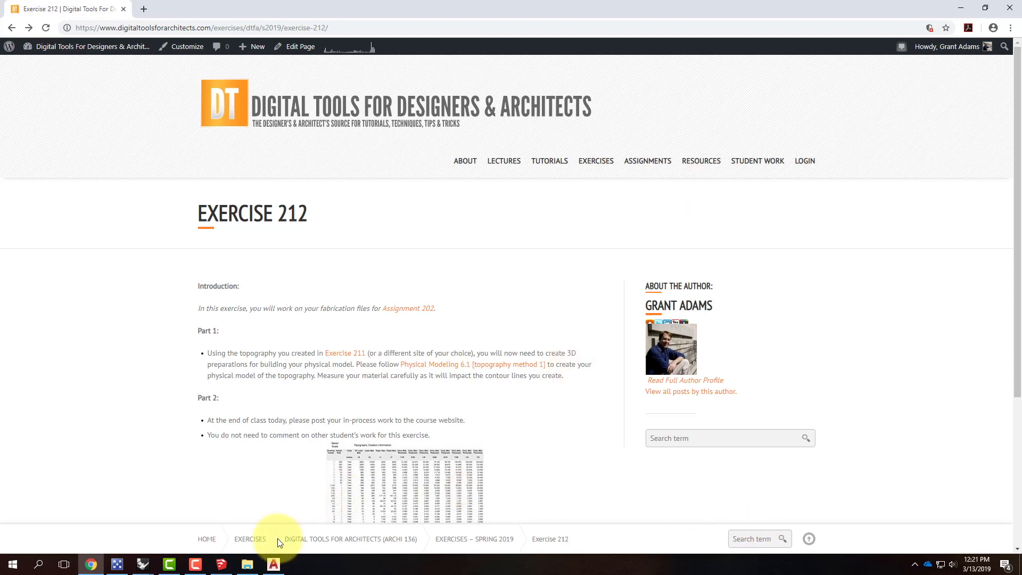
pyautogui.click(196, 564)
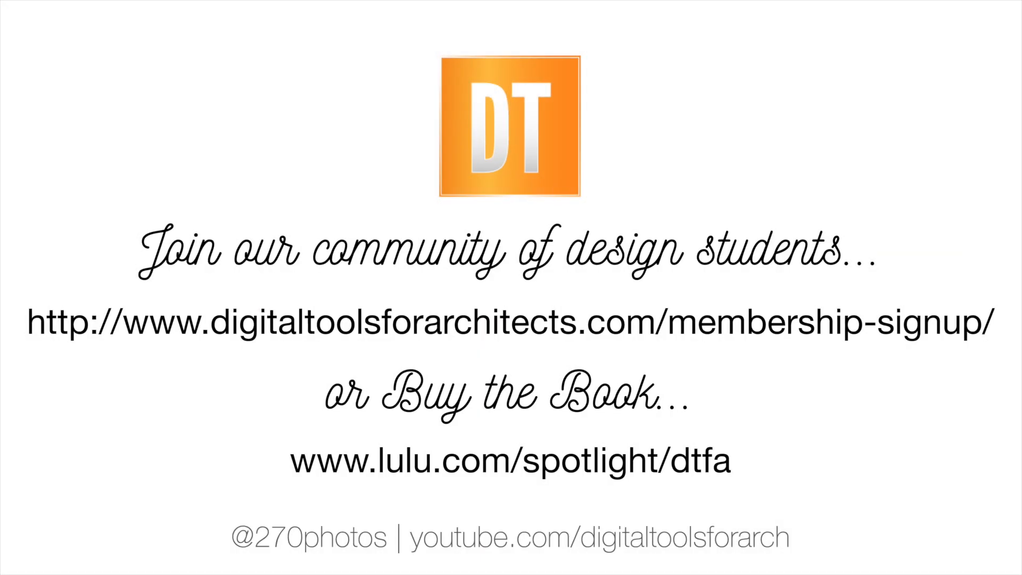